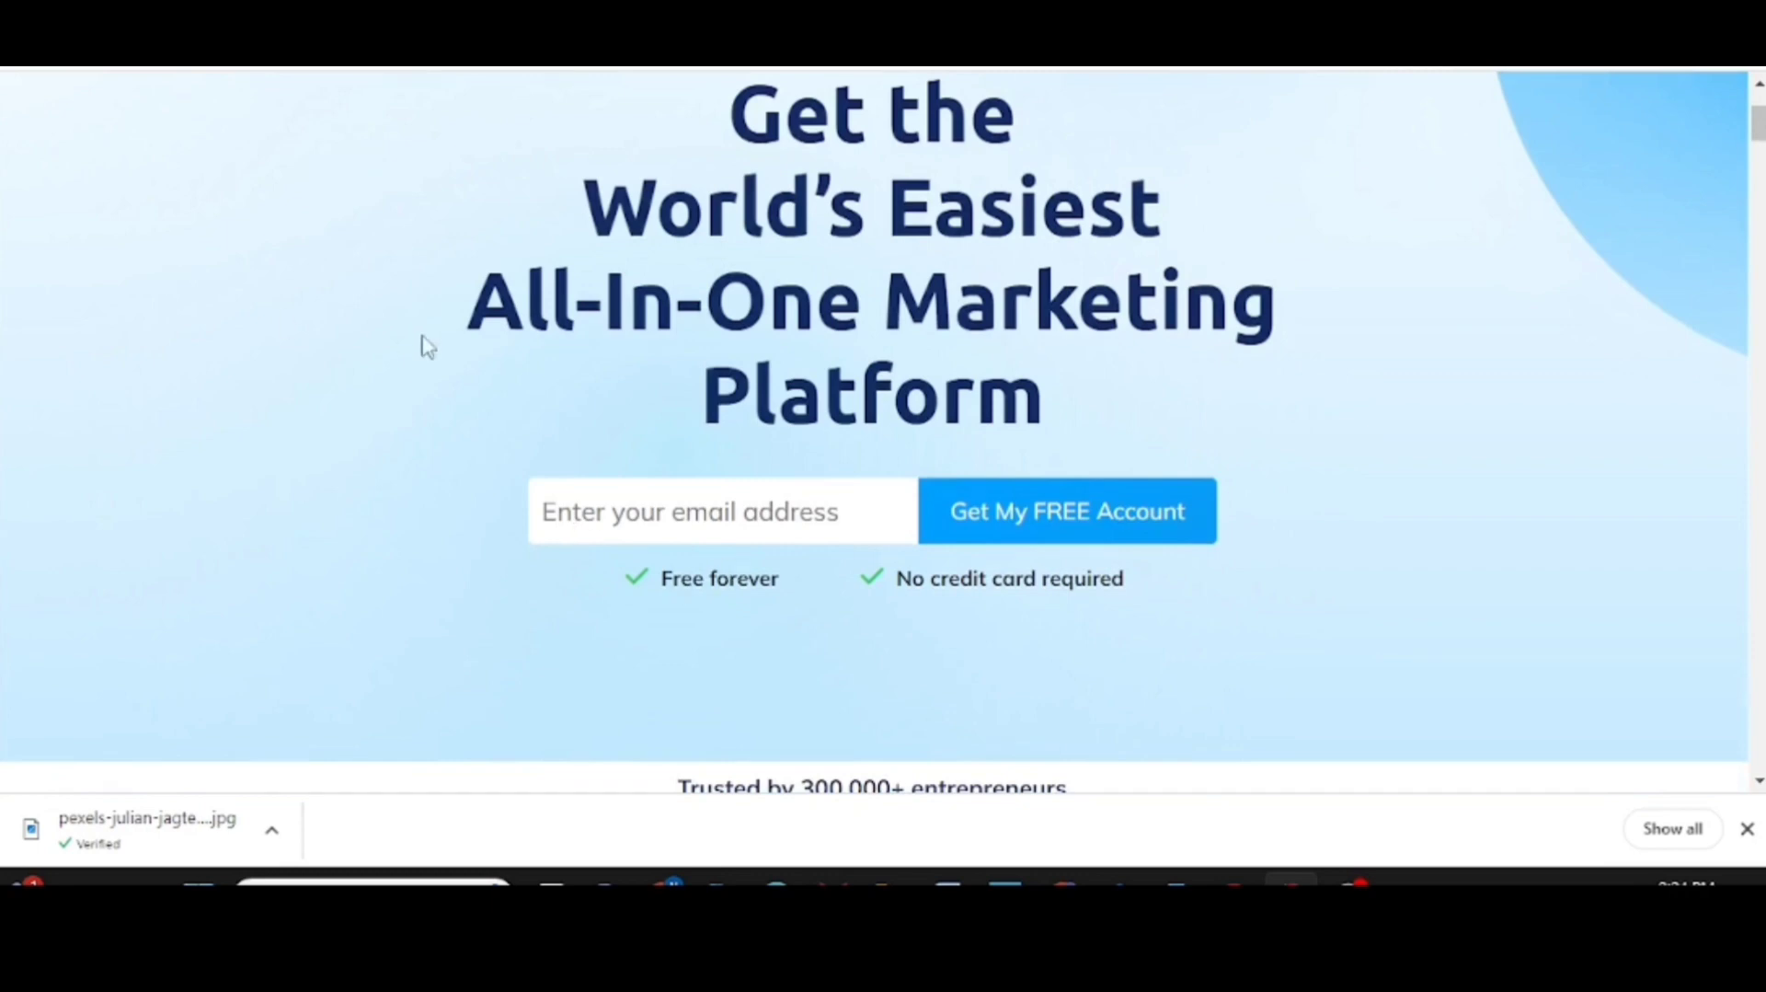
Step: Sign in to the existing systeme.io account from the home page
scroll(432, 359, up, 3)
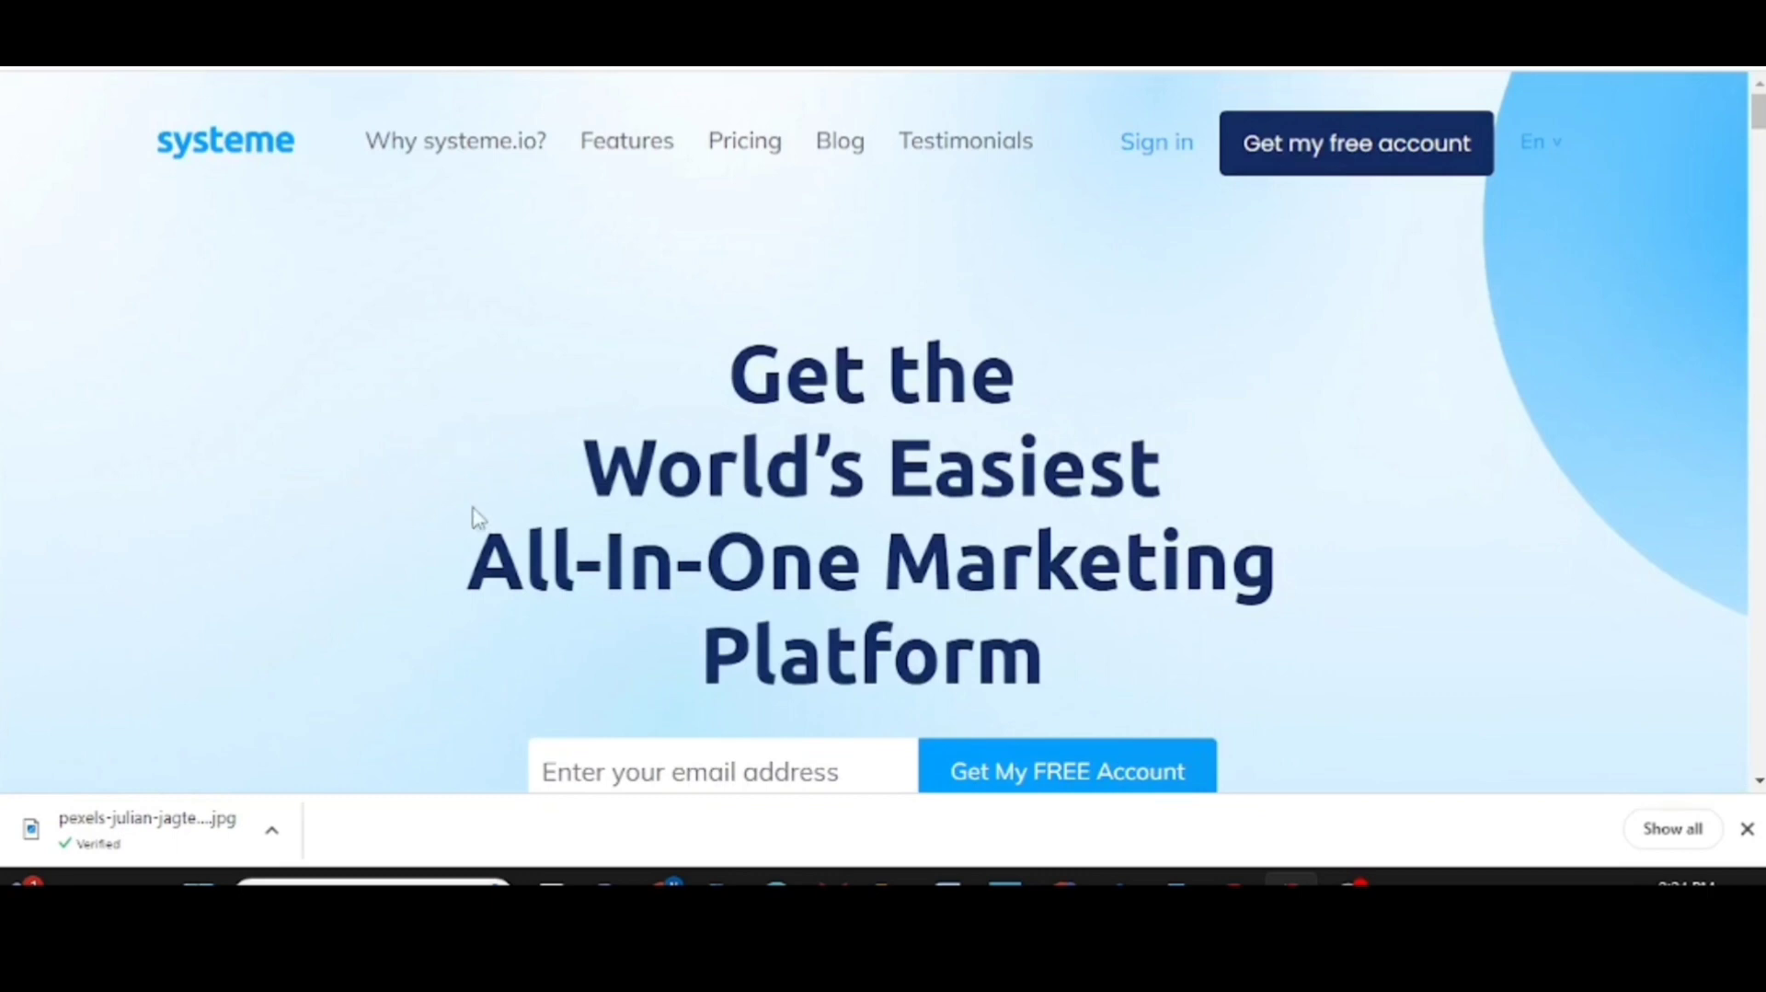
scroll(478, 517, down, 2)
scroll(910, 460, up, 2)
click(1161, 147)
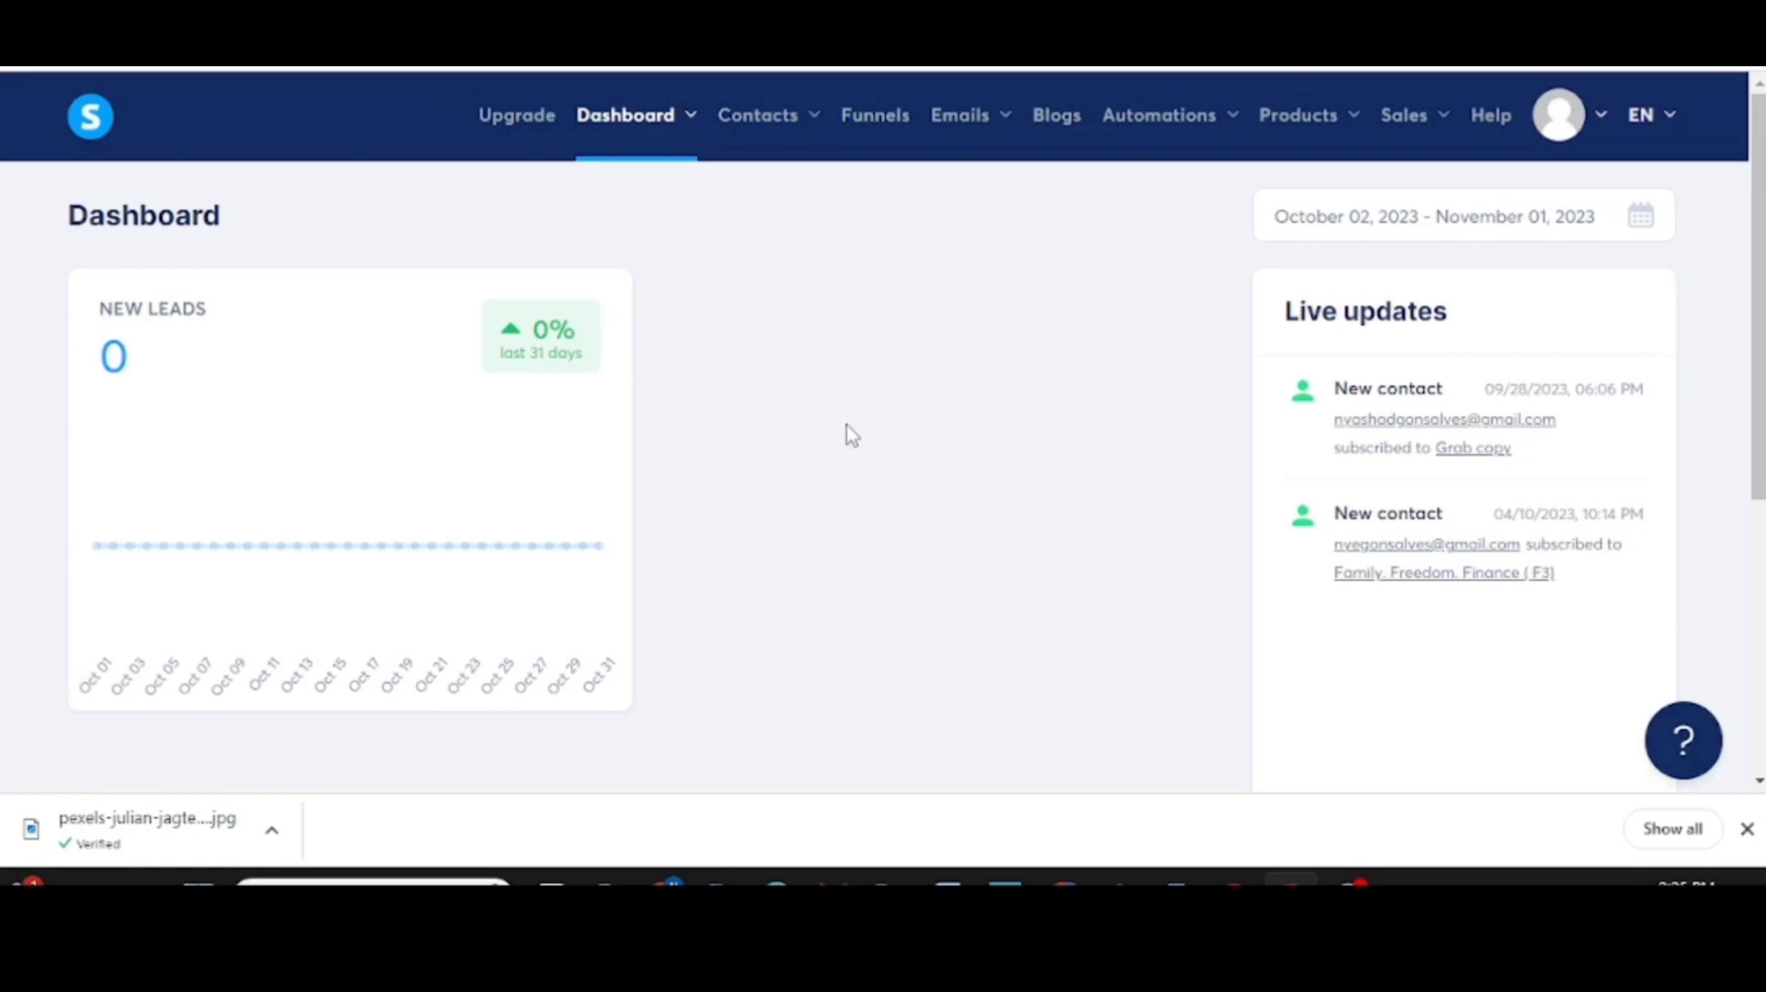
Step: Create a new funnel named ebook with Build an audience as its goal
click(888, 131)
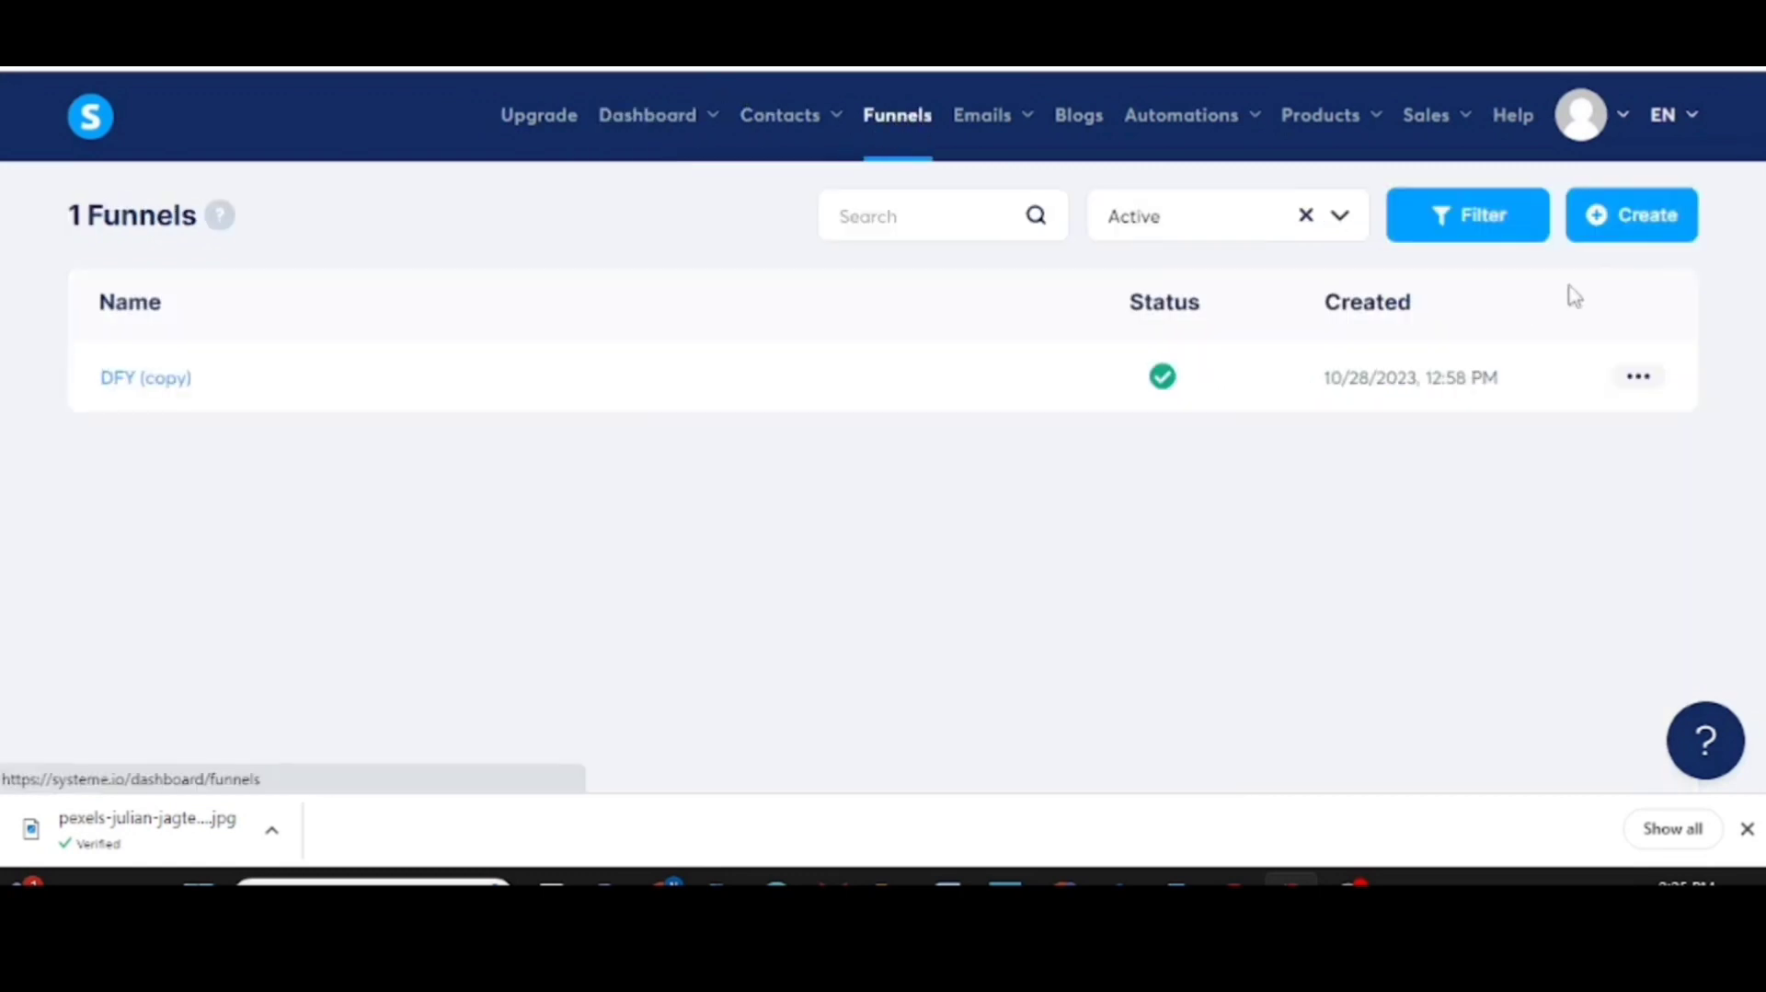
click(1642, 230)
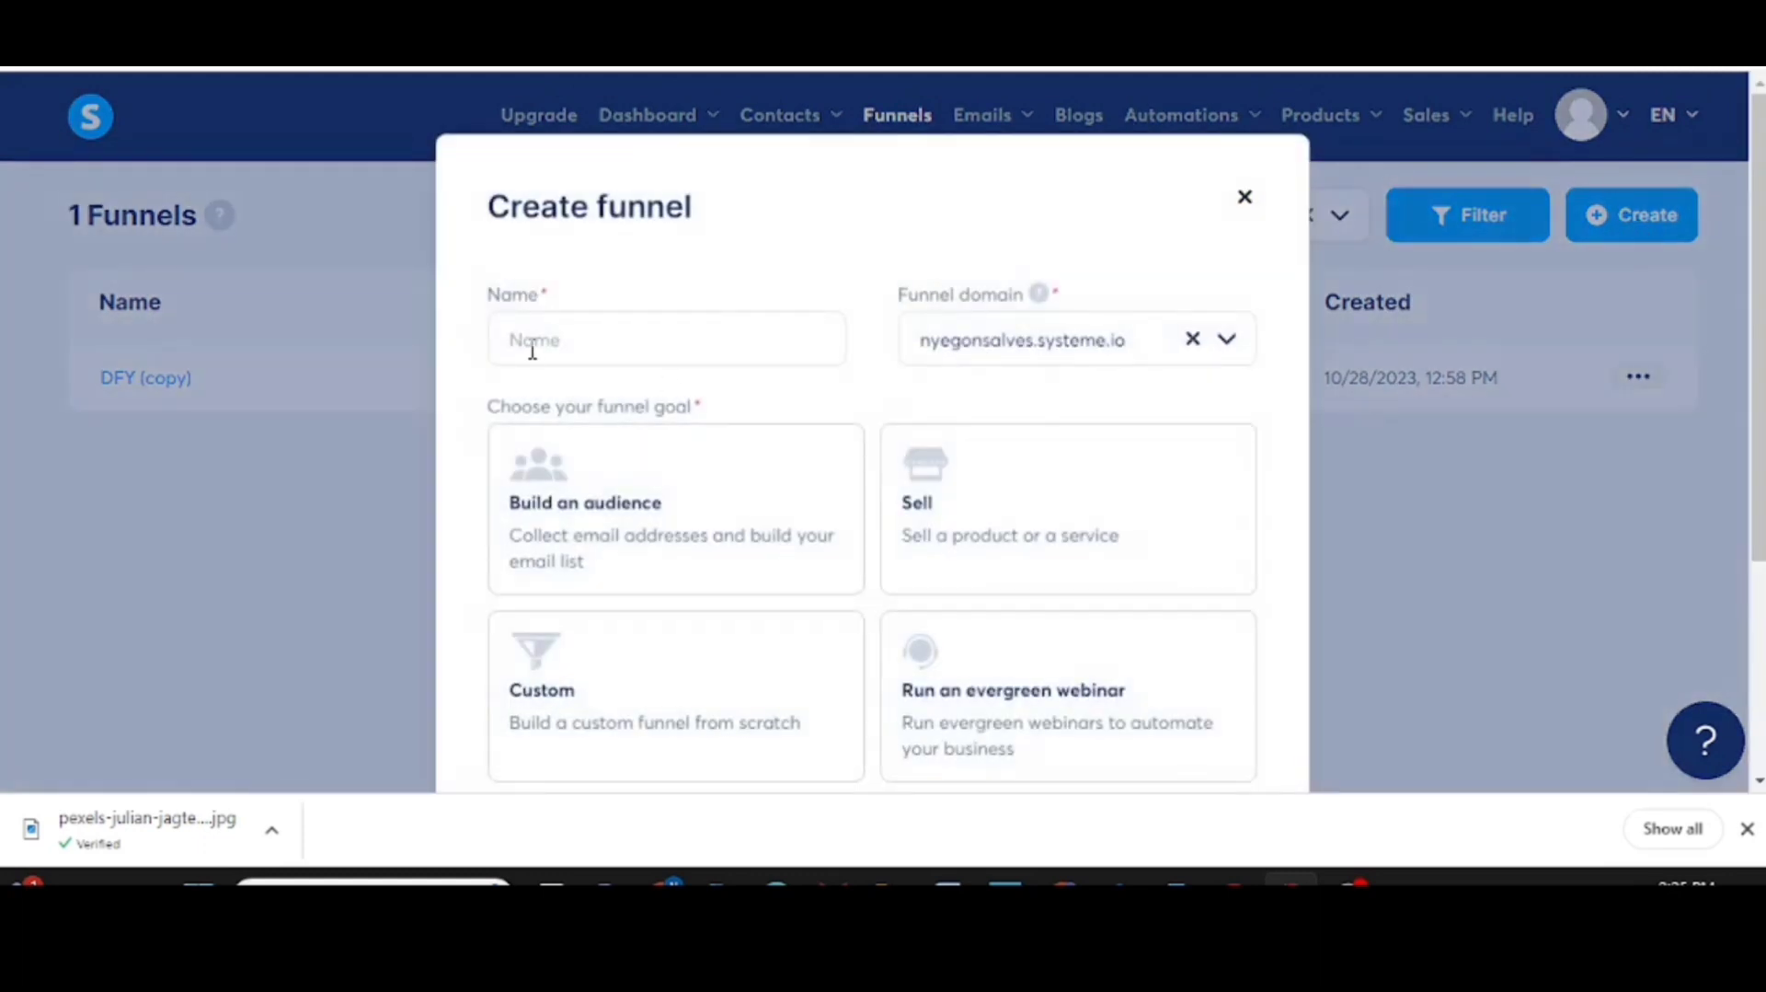
click(700, 351)
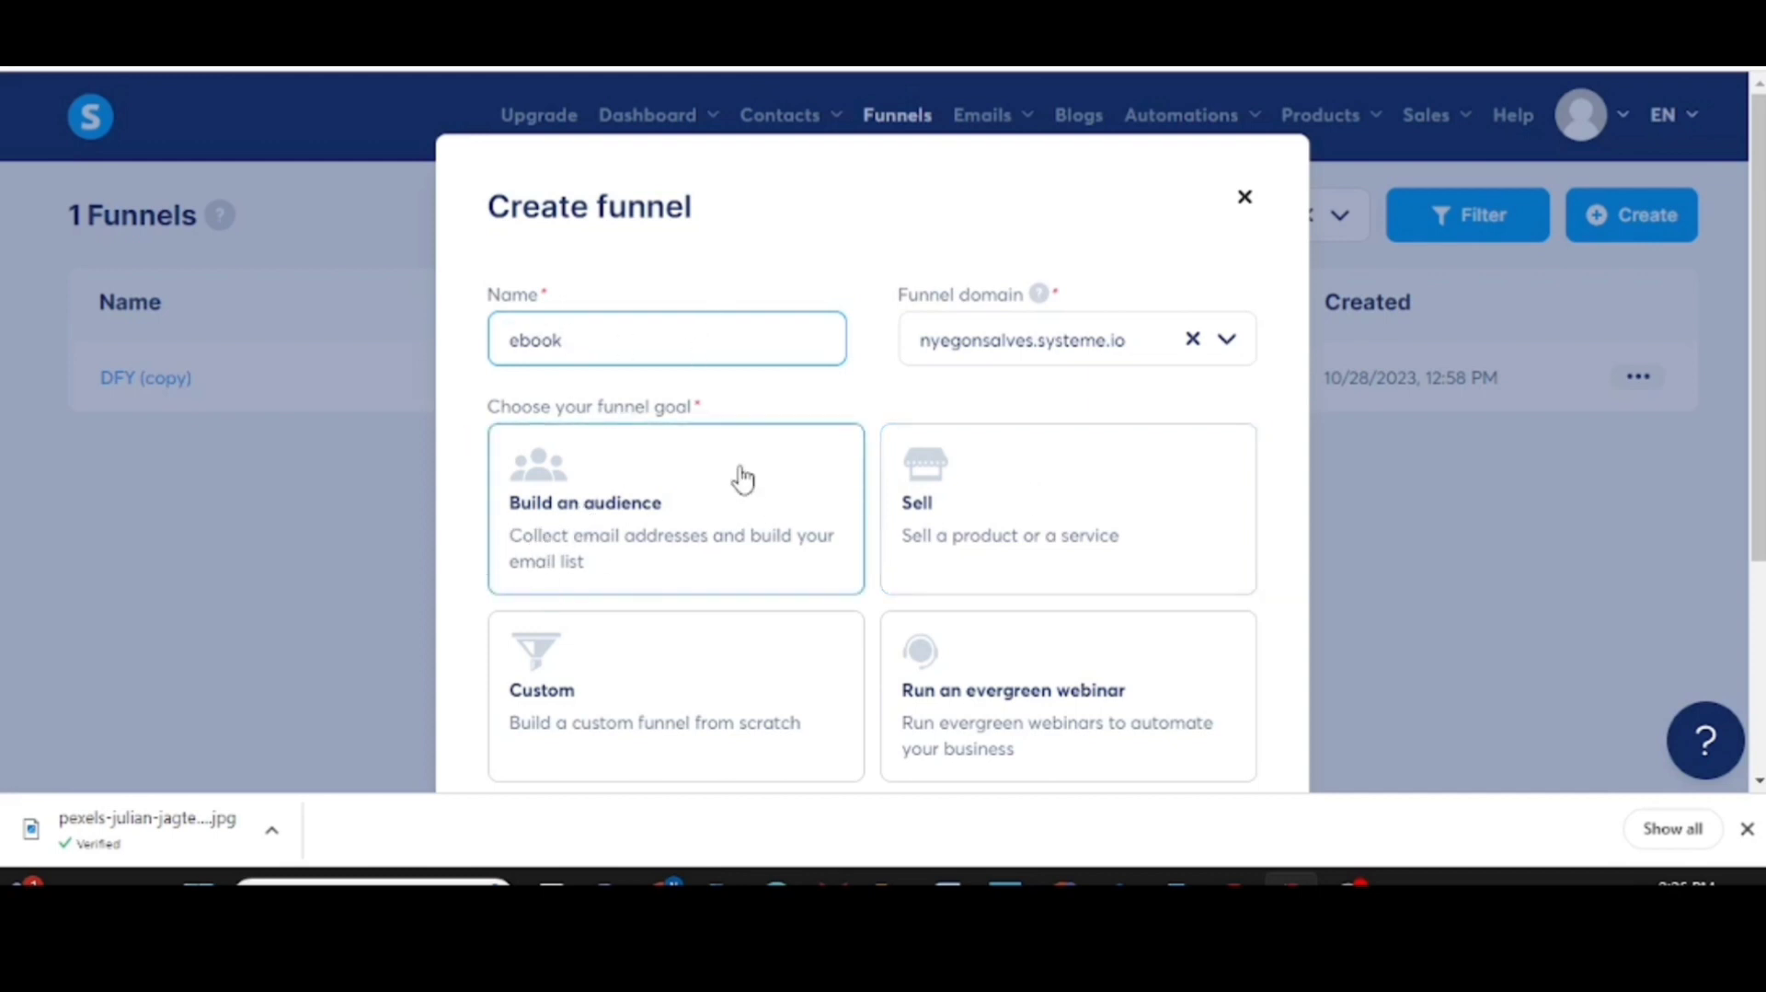
click(643, 538)
scroll(657, 540, down, 4)
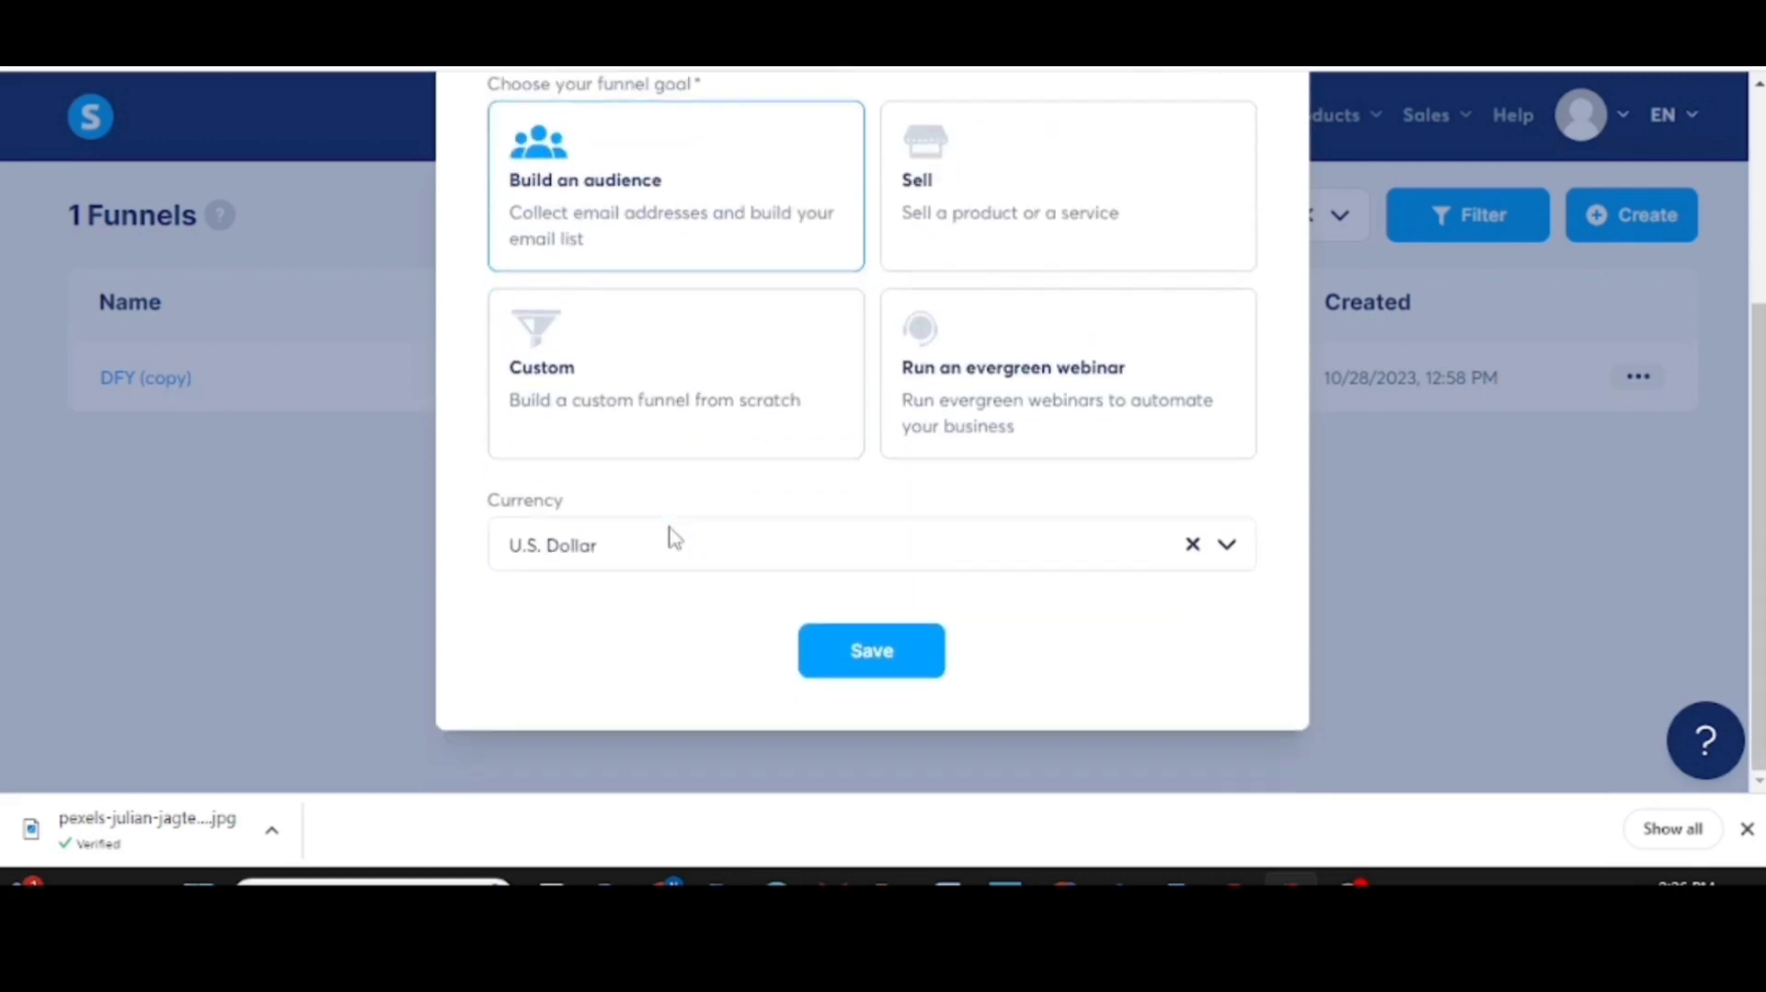
click(859, 655)
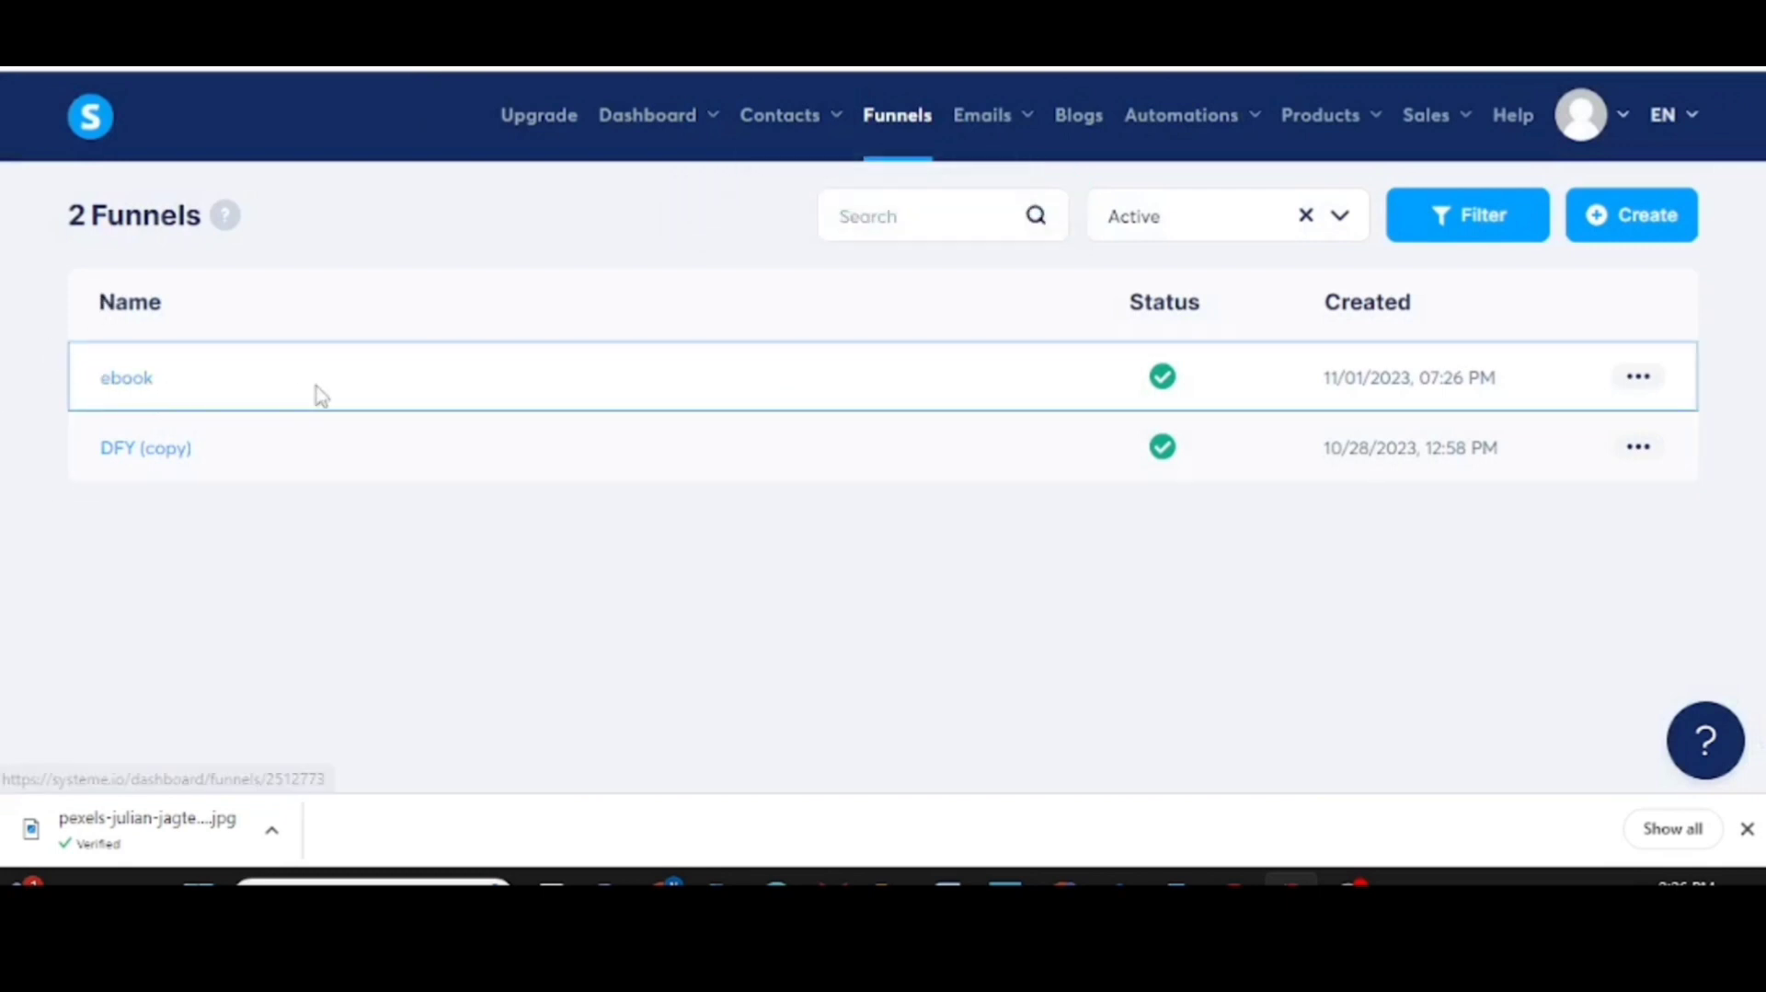
Step: Open the ebook funnel and apply the "Build your business with our product" template to its squeeze page
click(126, 388)
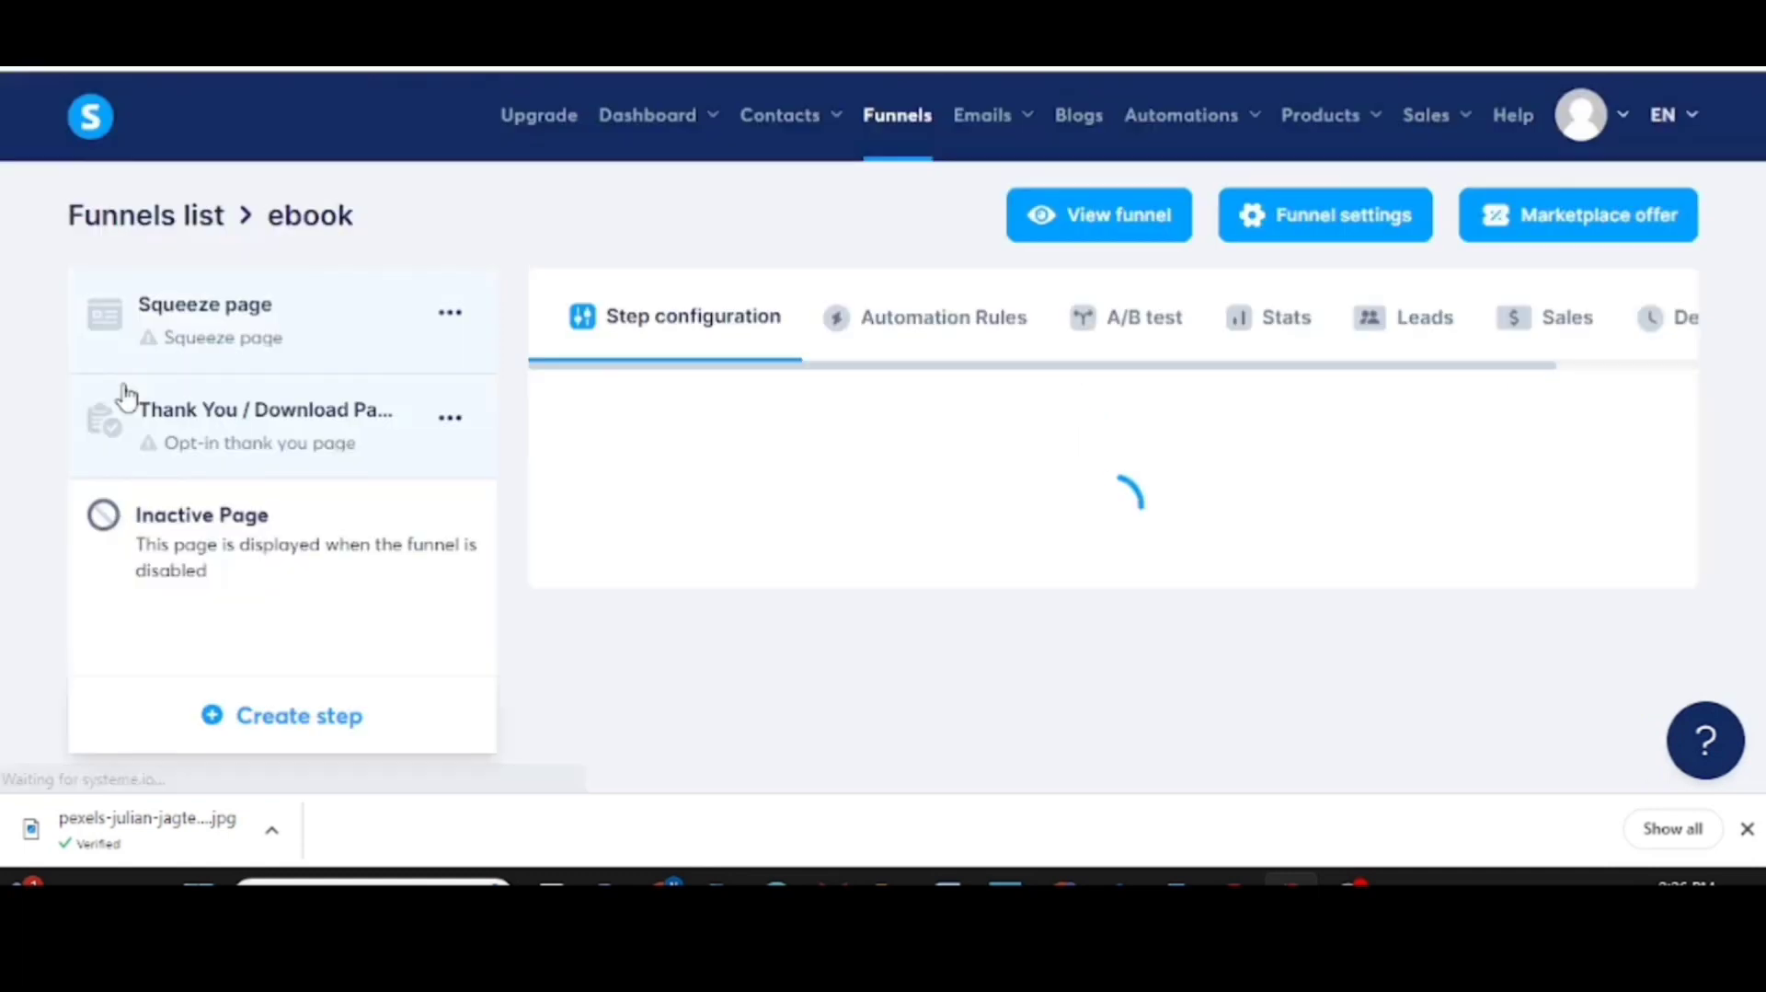
mouse_move(821, 493)
scroll(1065, 539, down, 4)
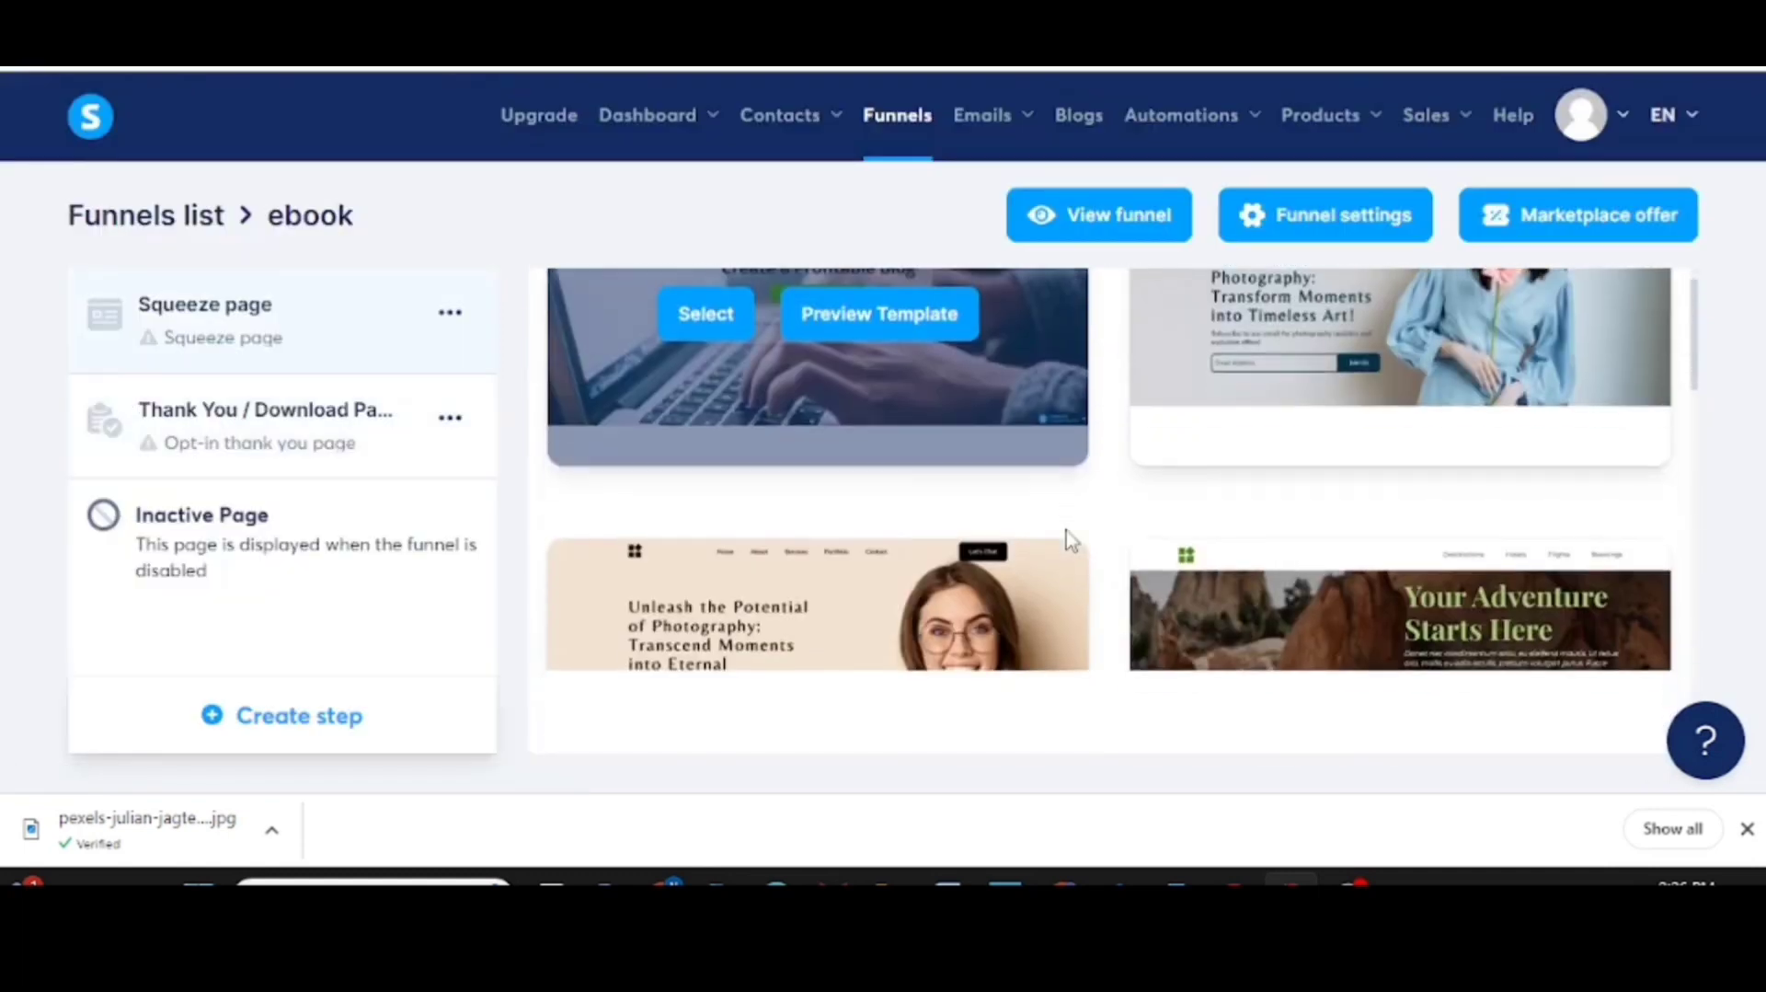
scroll(1067, 531, down, 3)
scroll(1066, 532, up, 5)
scroll(1066, 532, down, 8)
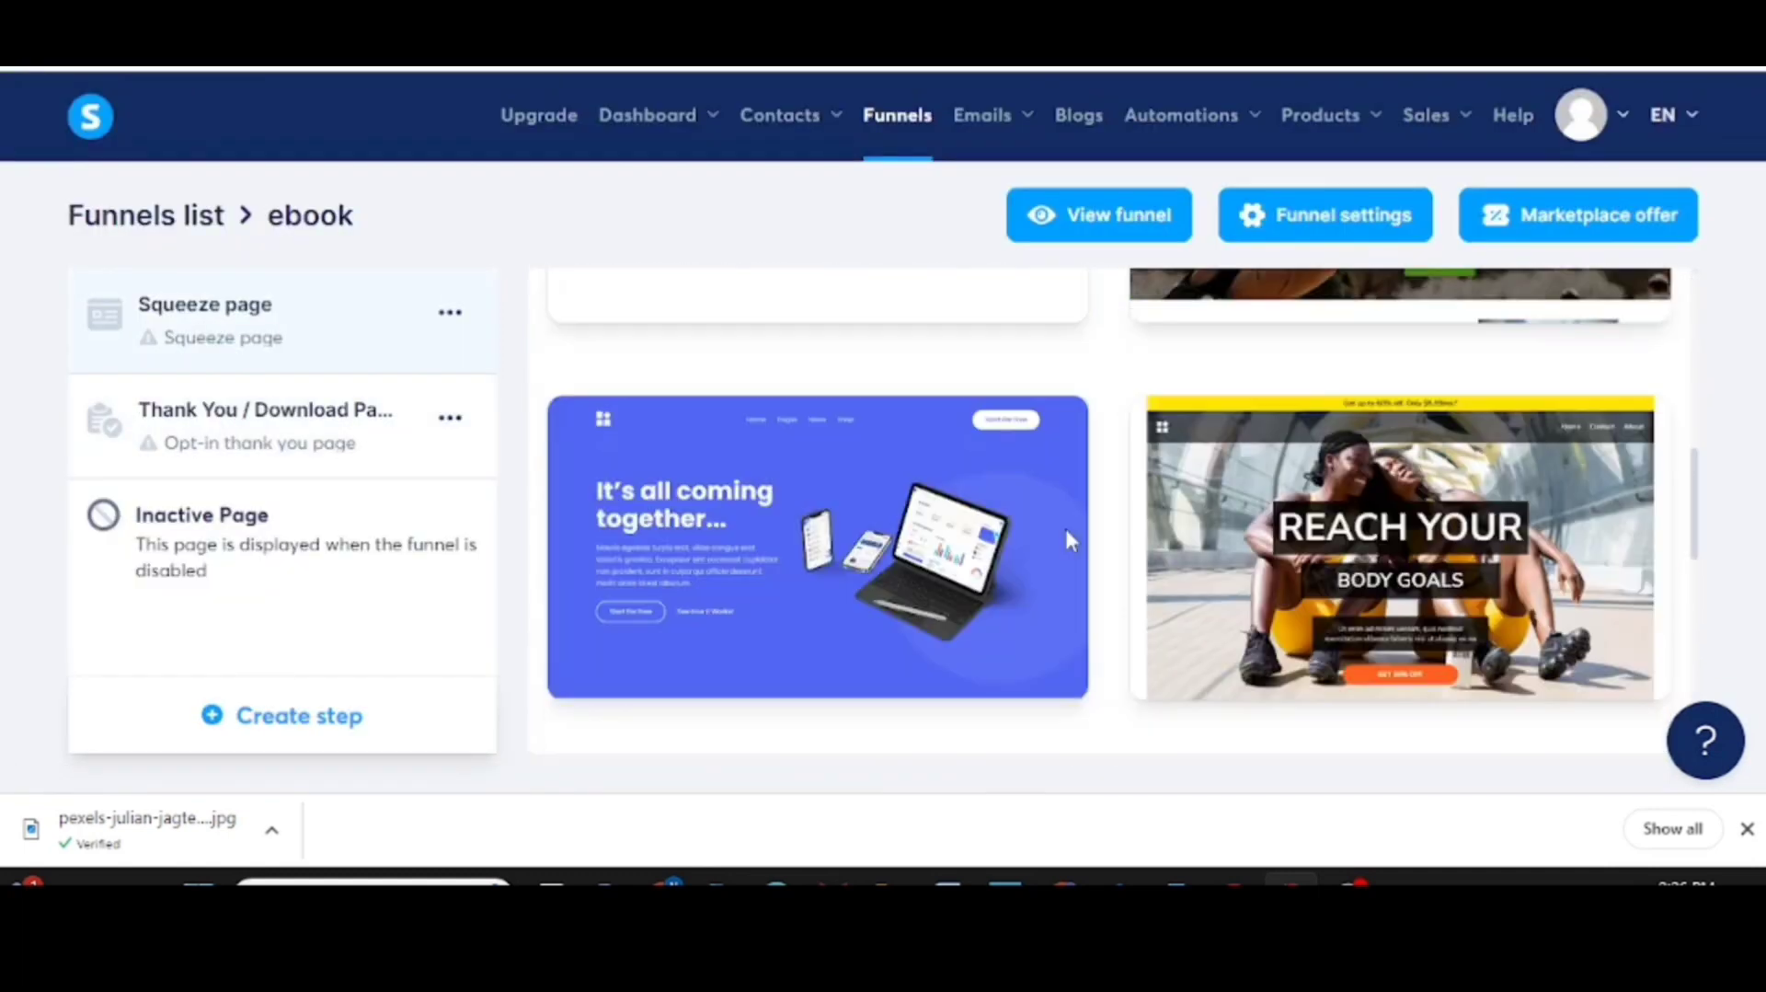
scroll(1066, 540, down, 7)
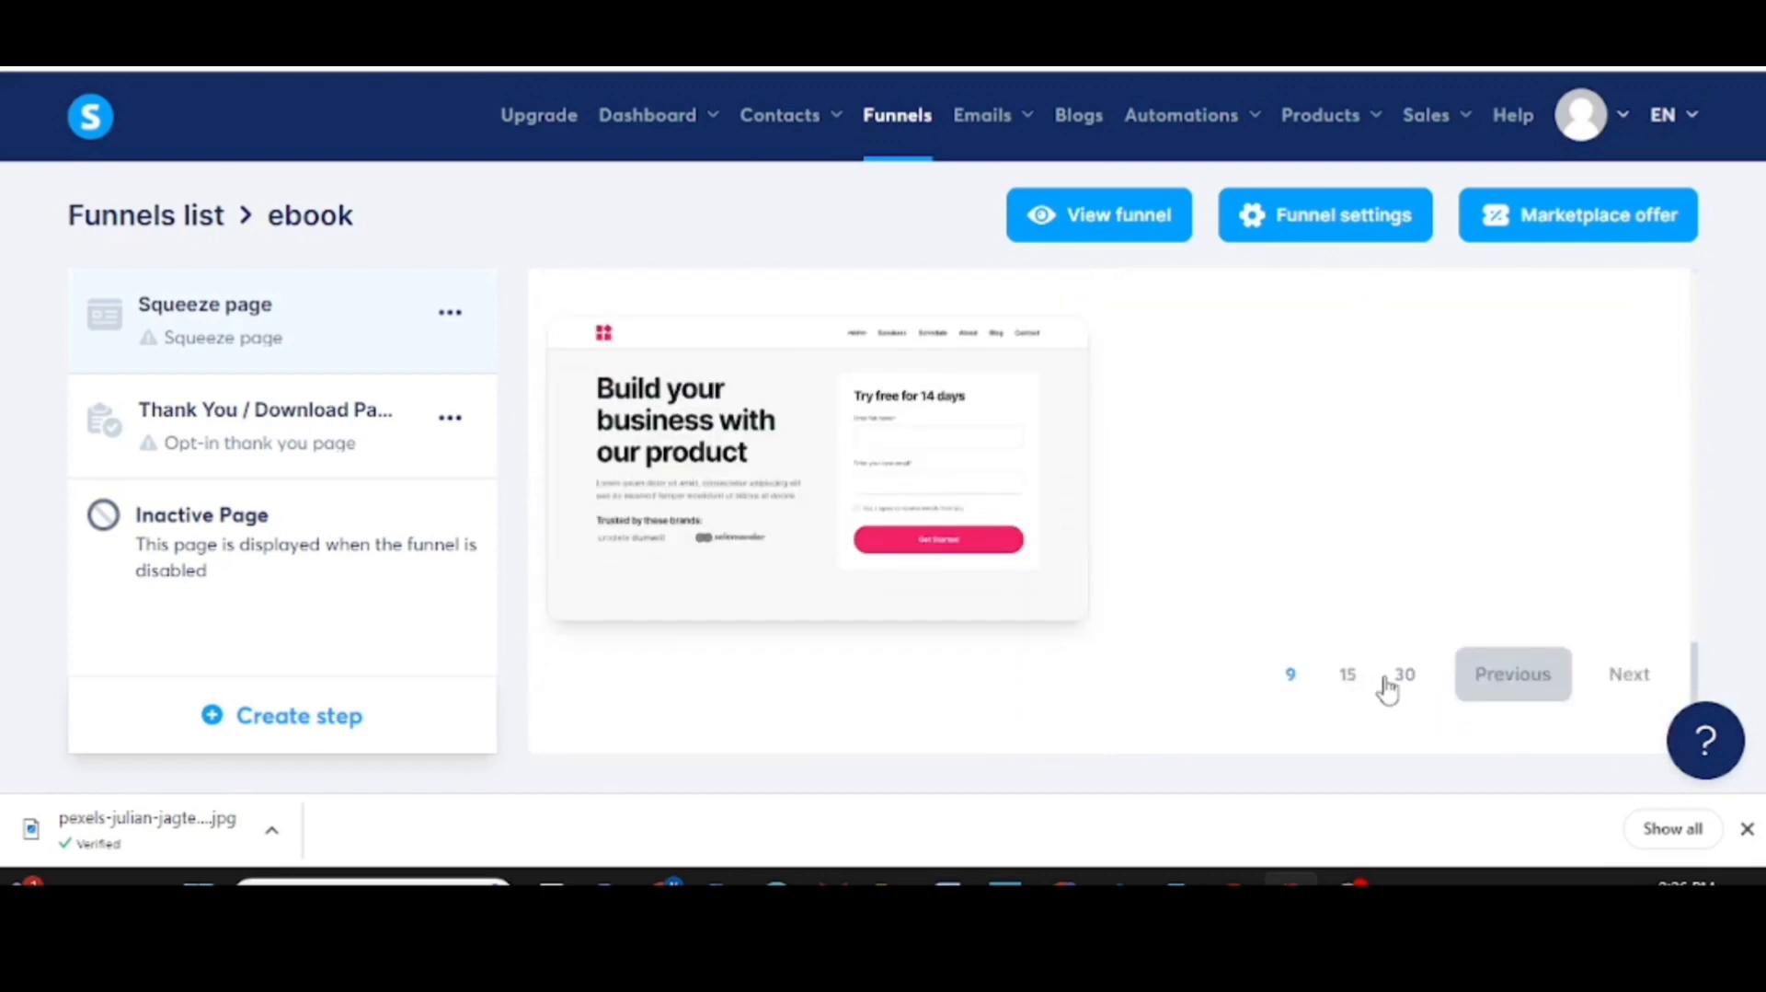
scroll(1233, 664, up, 5)
scroll(1242, 667, down, 3)
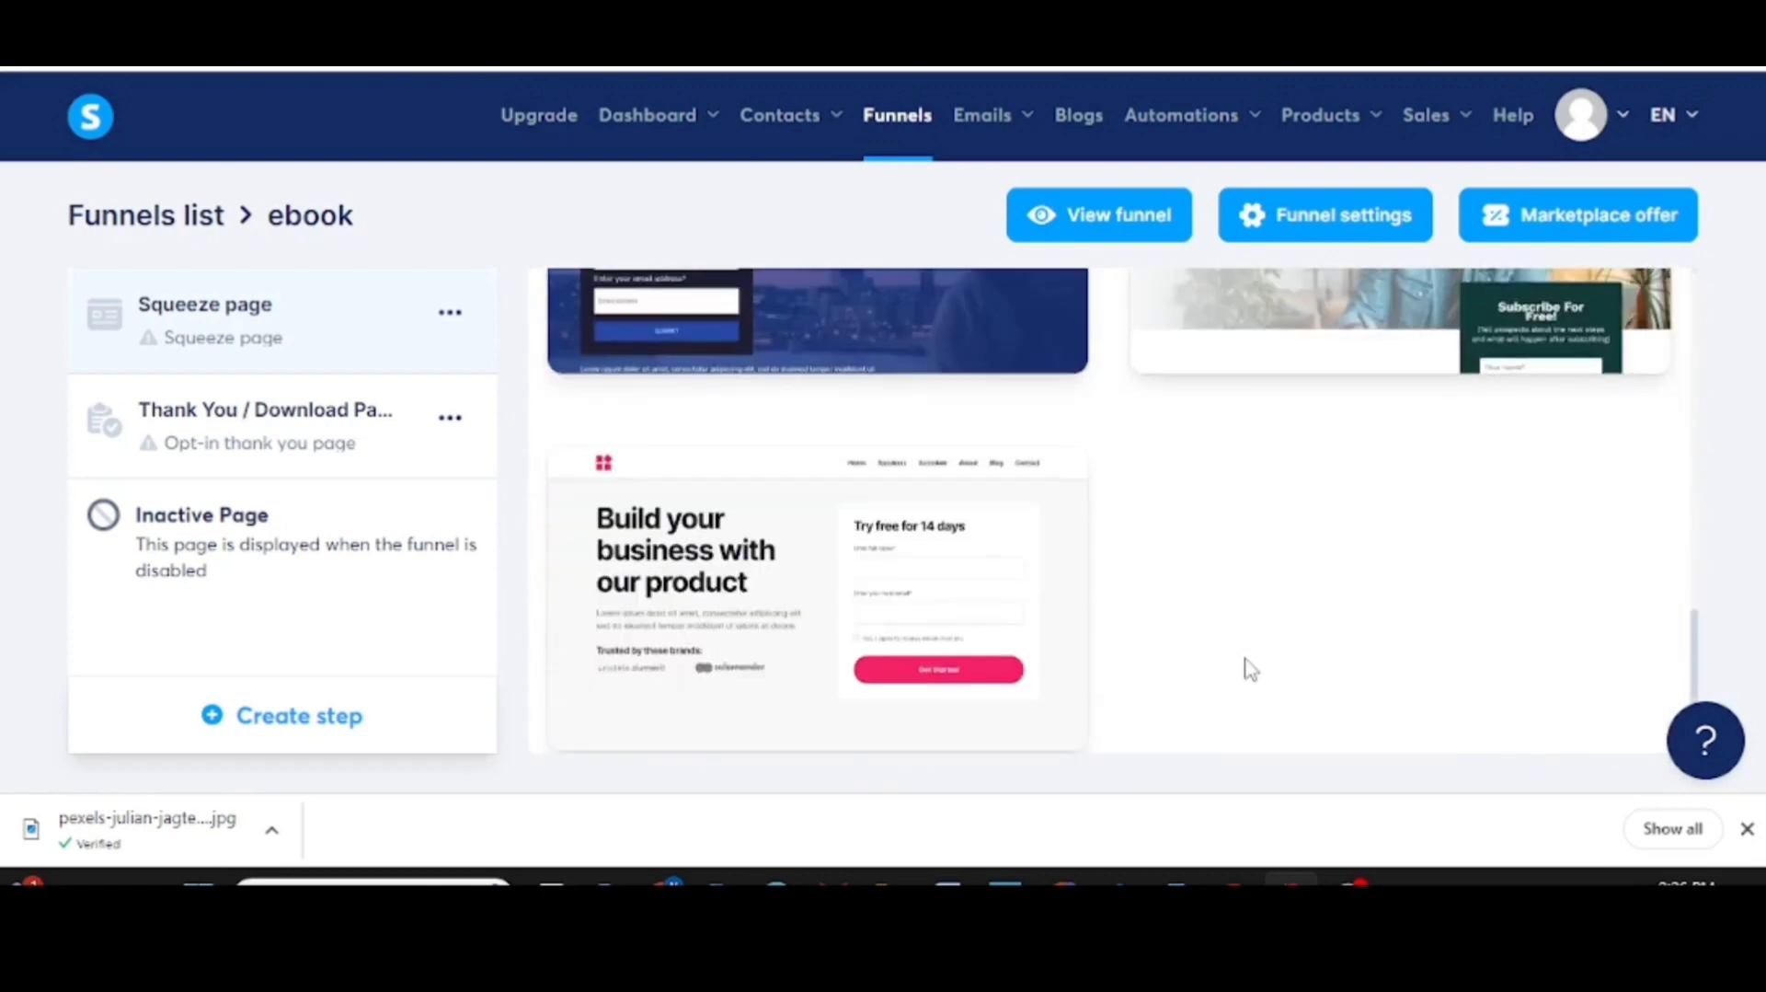
scroll(1245, 660, up, 10)
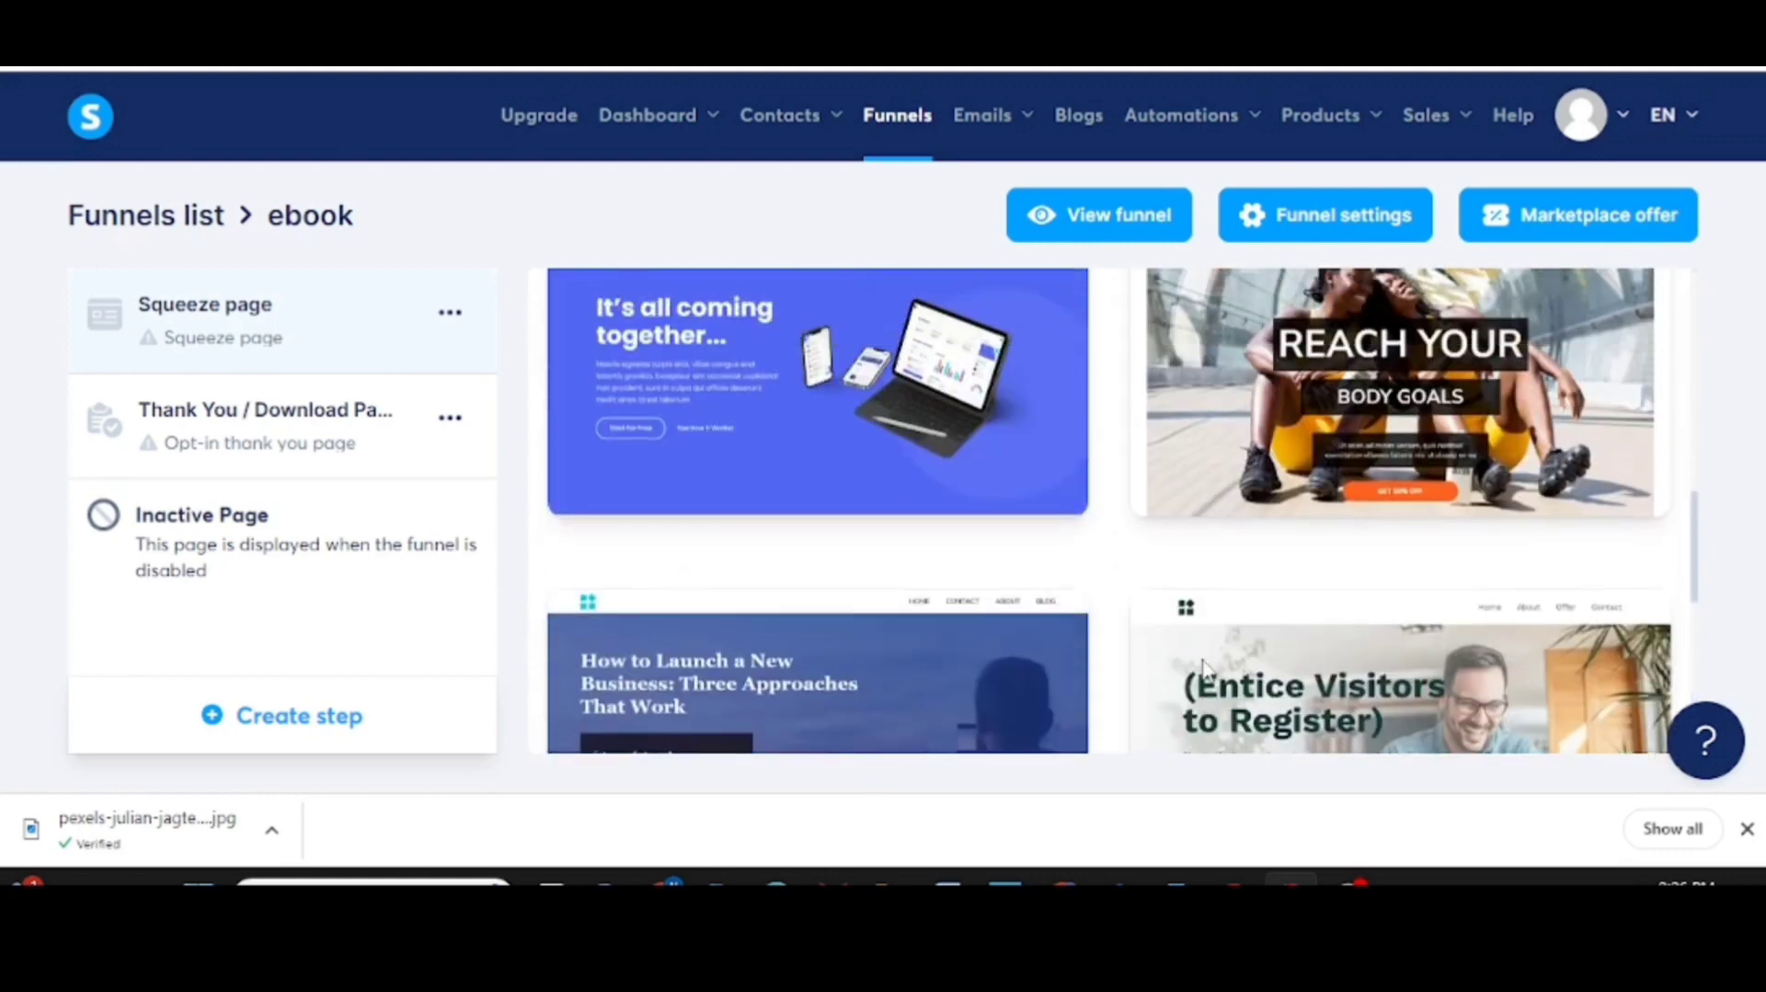
scroll(1202, 664, up, 2)
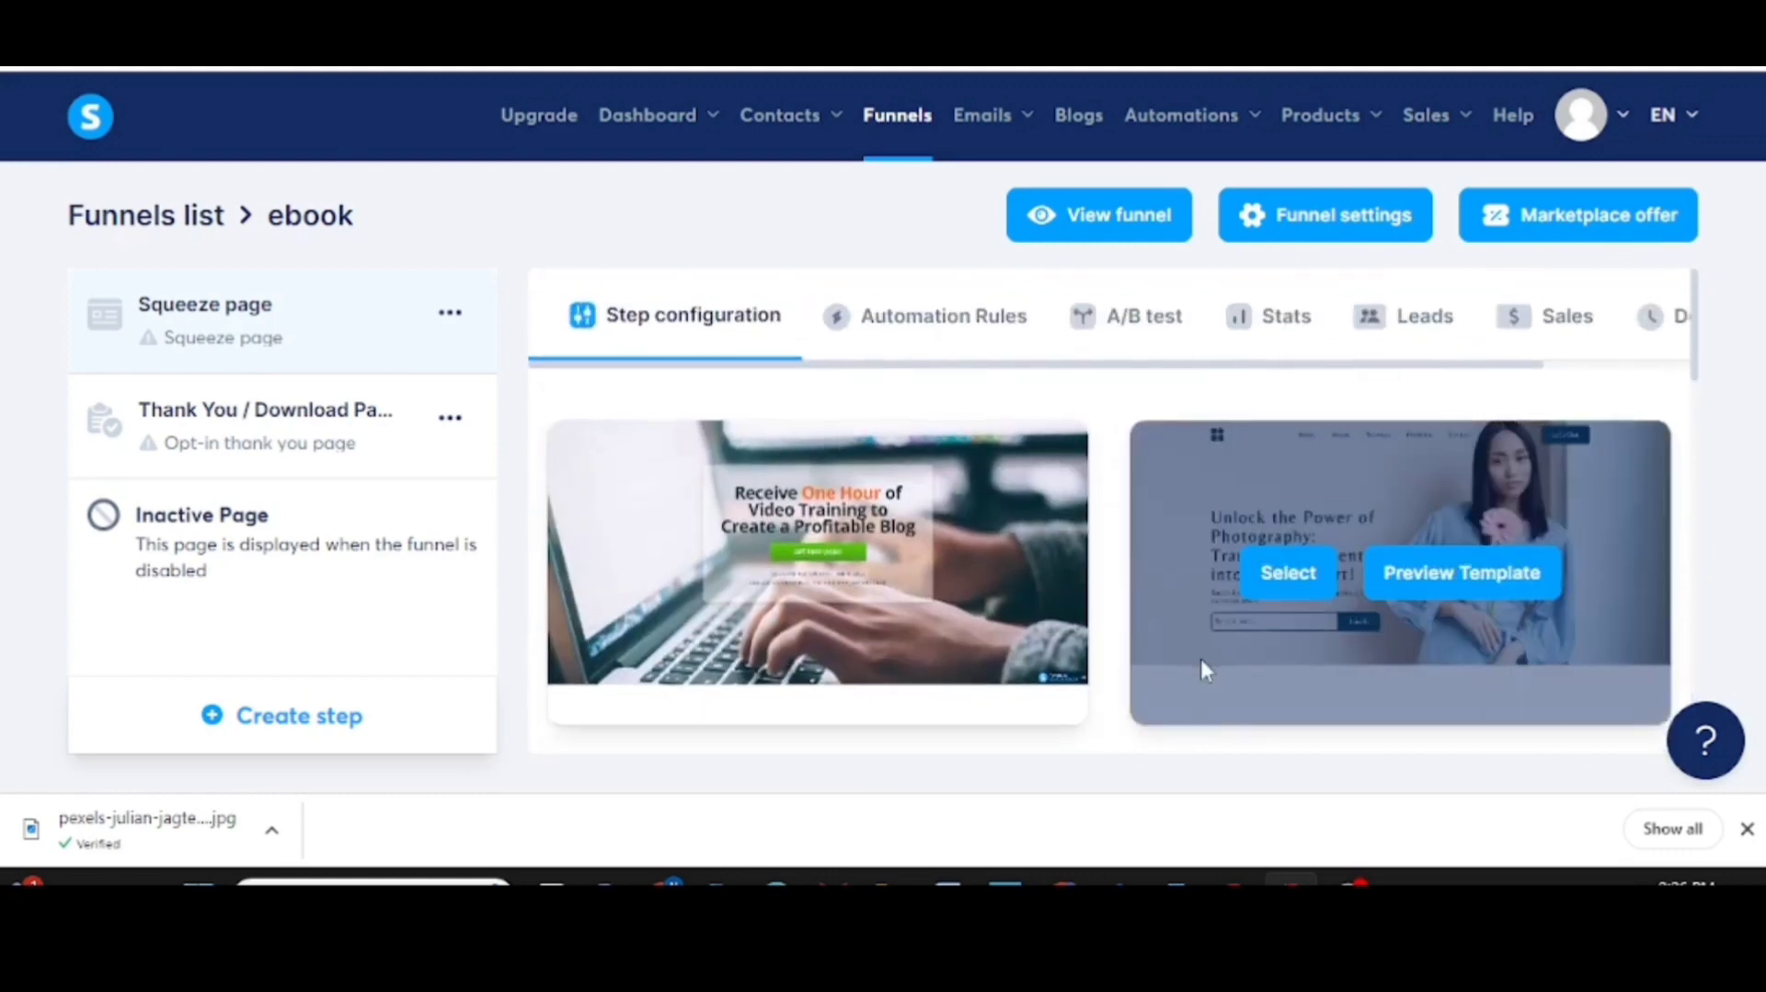
scroll(1202, 664, down, 8)
scroll(1205, 668, down, 3)
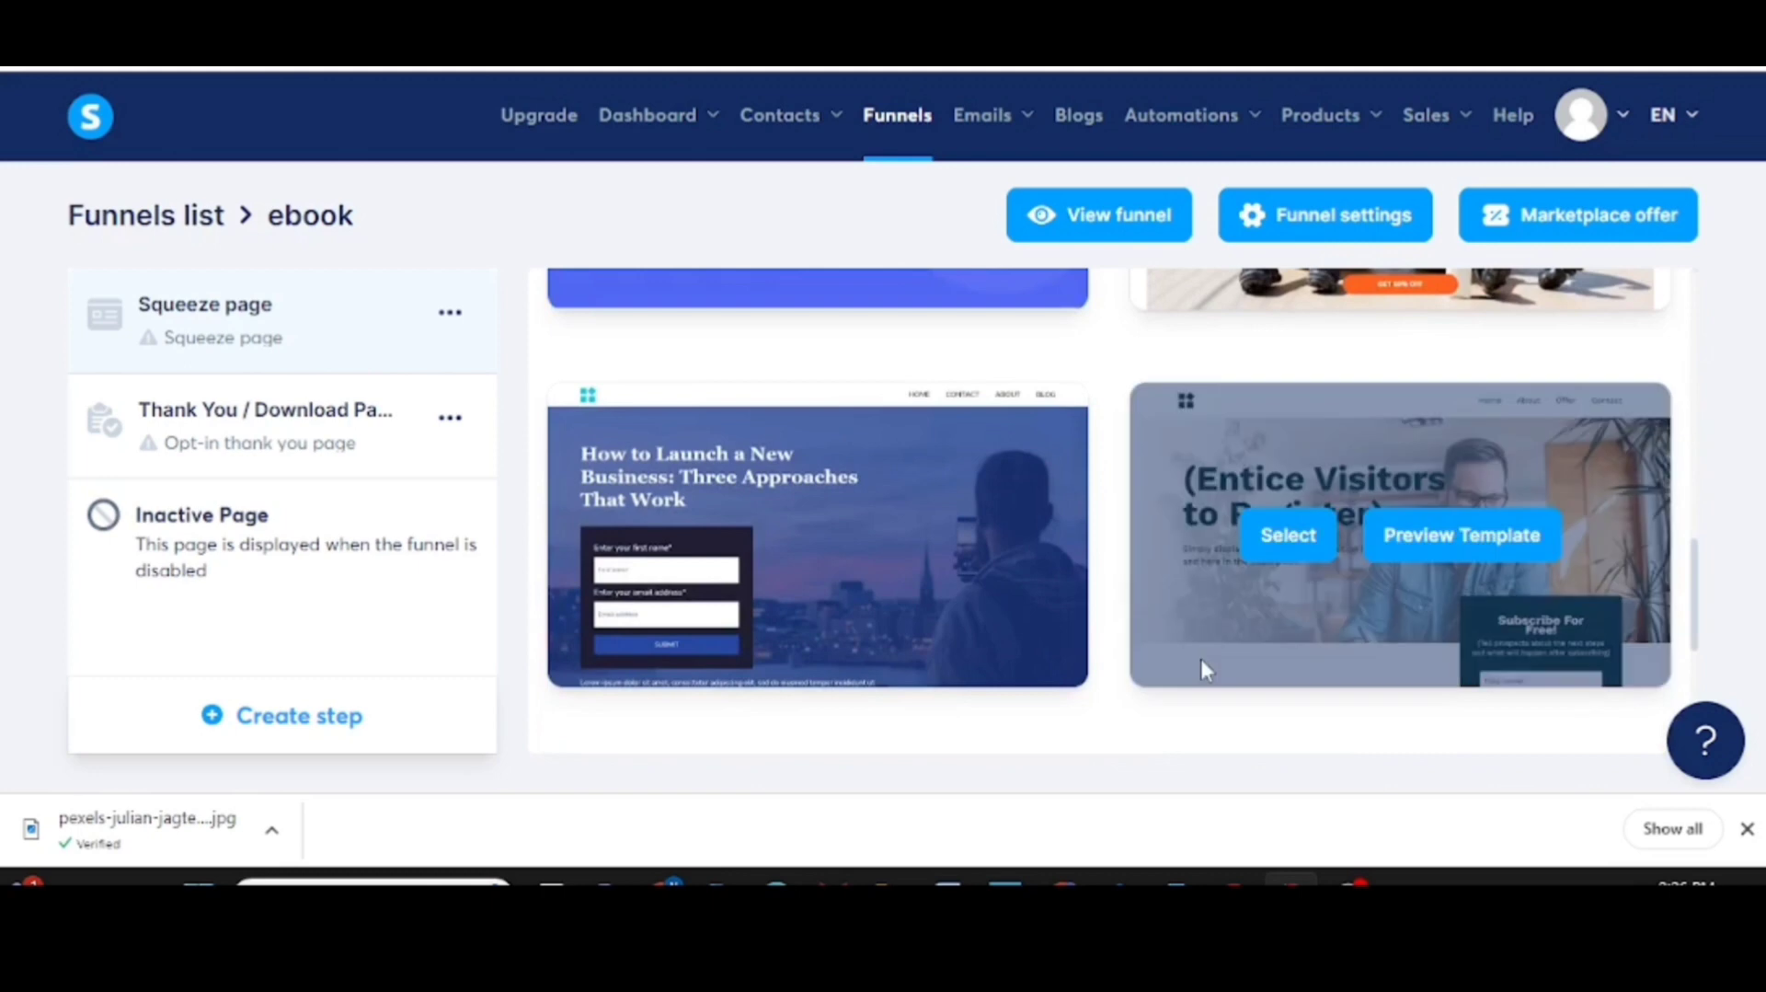
scroll(1201, 659, down, 3)
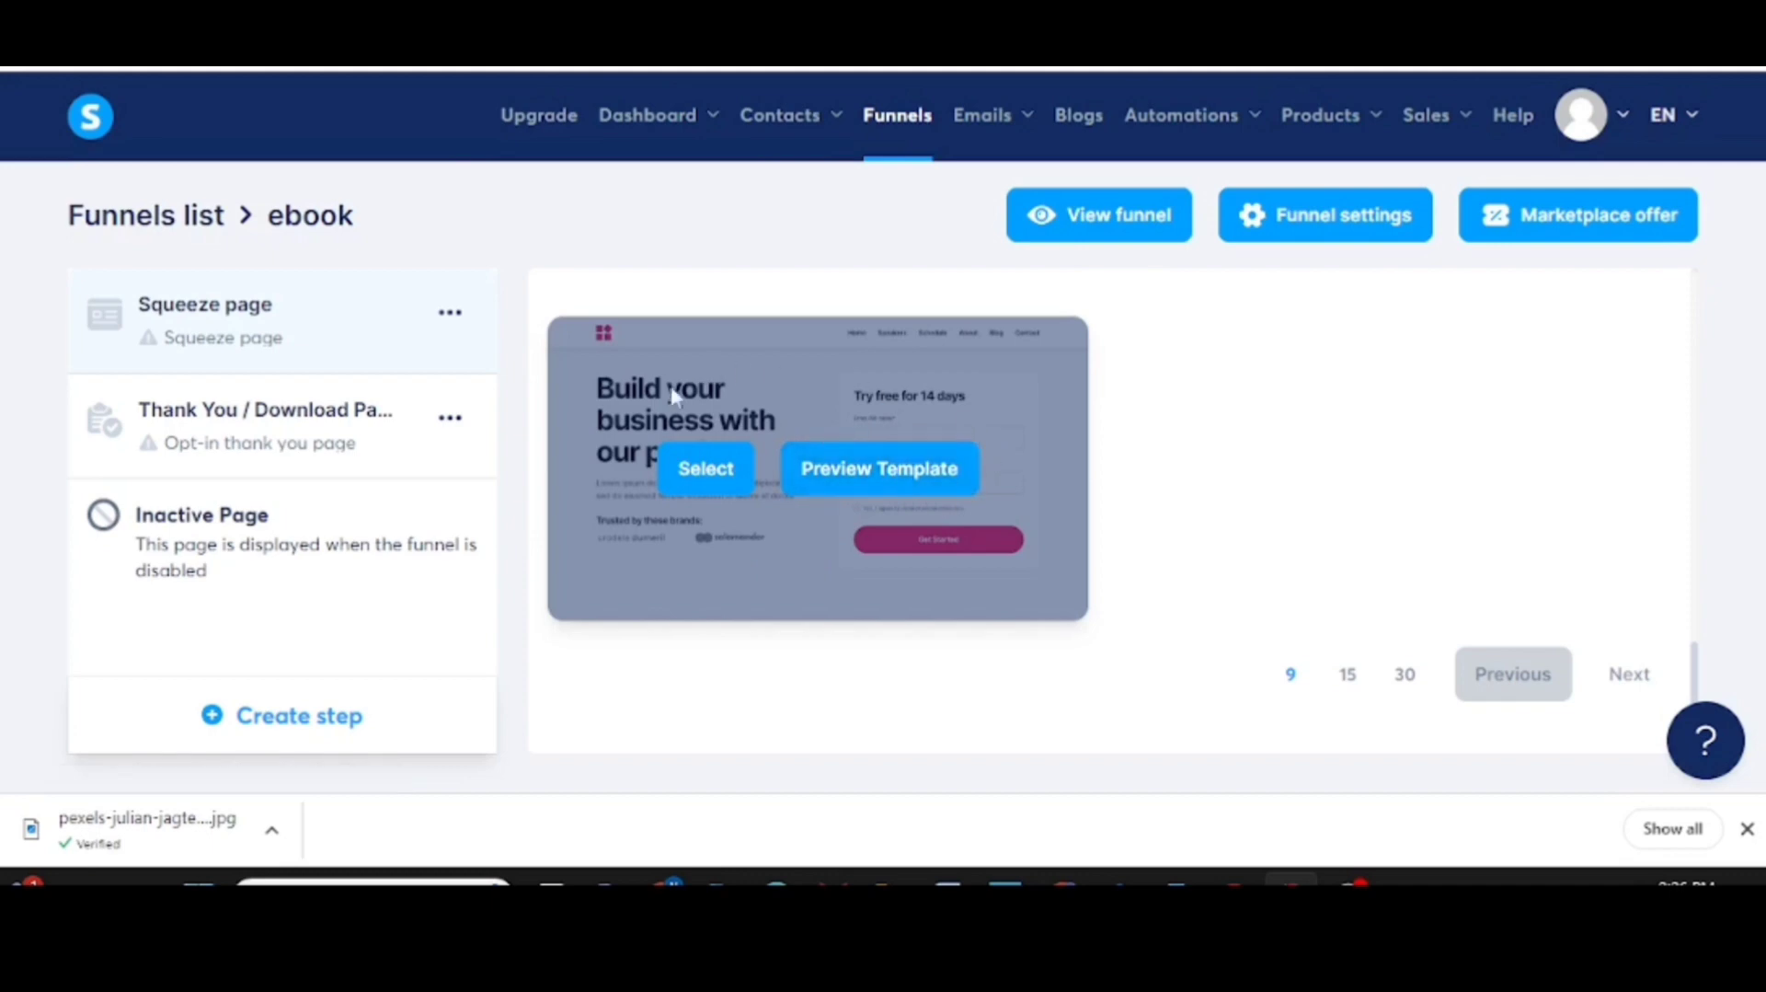
click(699, 497)
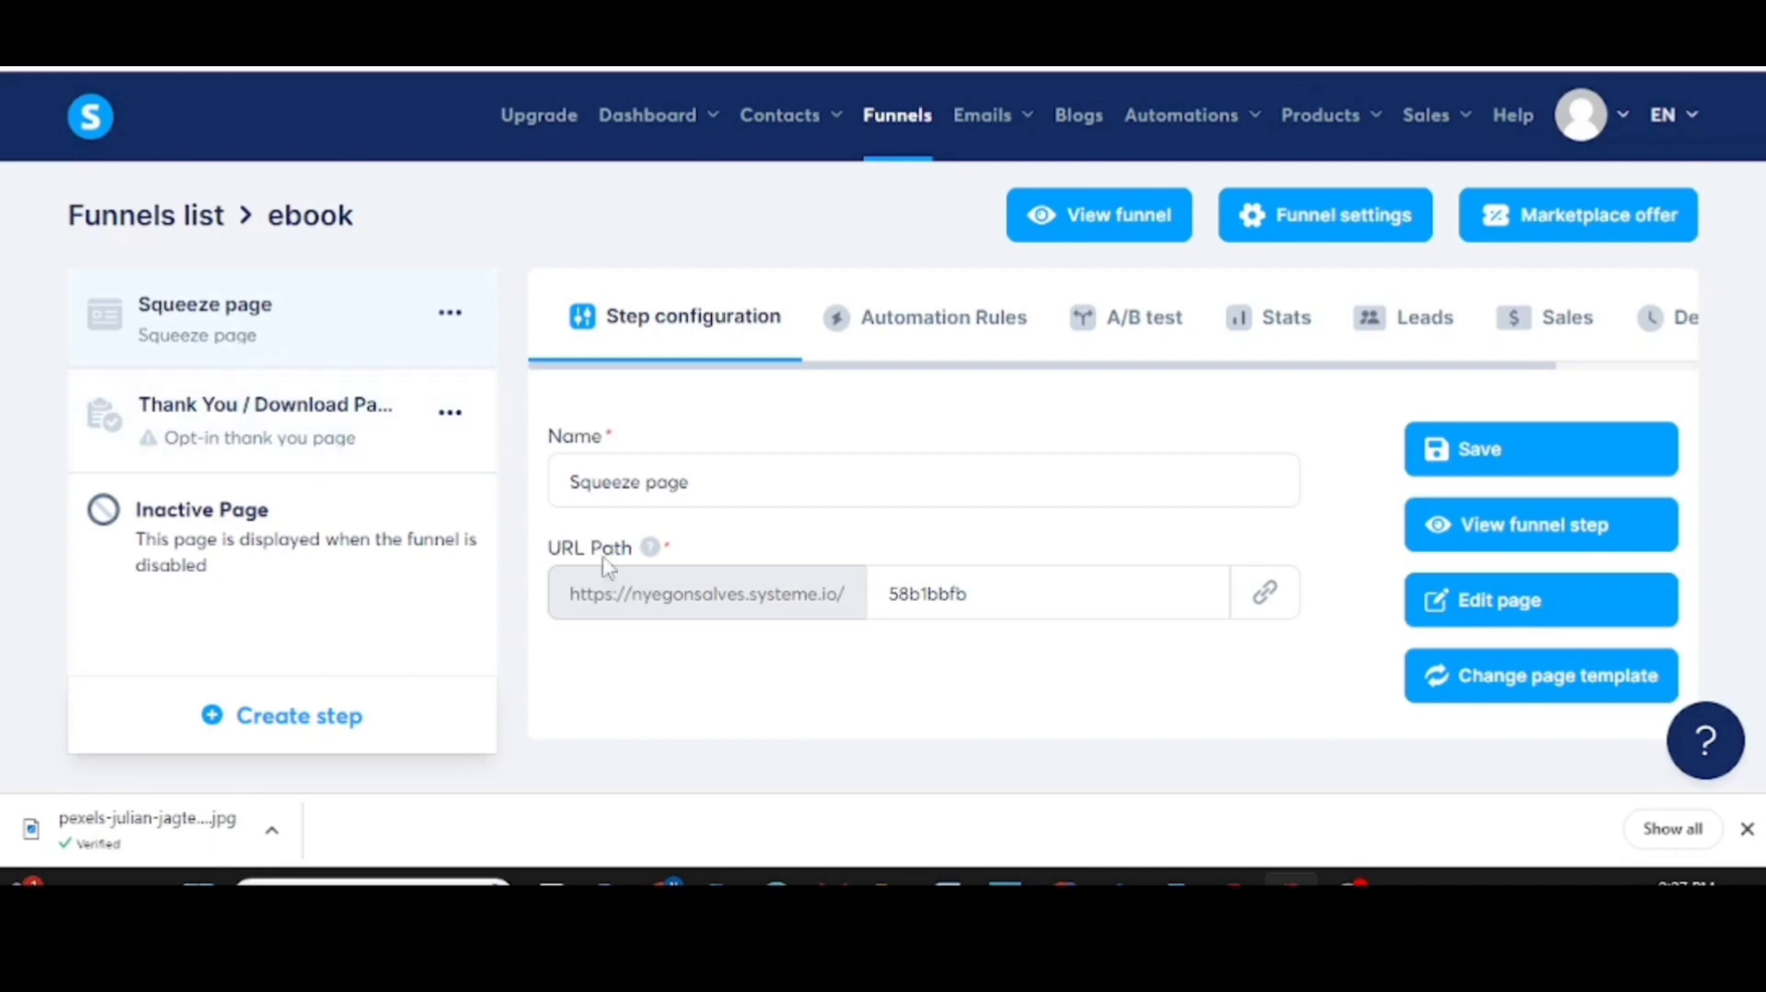
Step: Open the squeeze page for editing and review its sections, from the headline and sign-up form down to the numbered how-it-works steps
click(1594, 622)
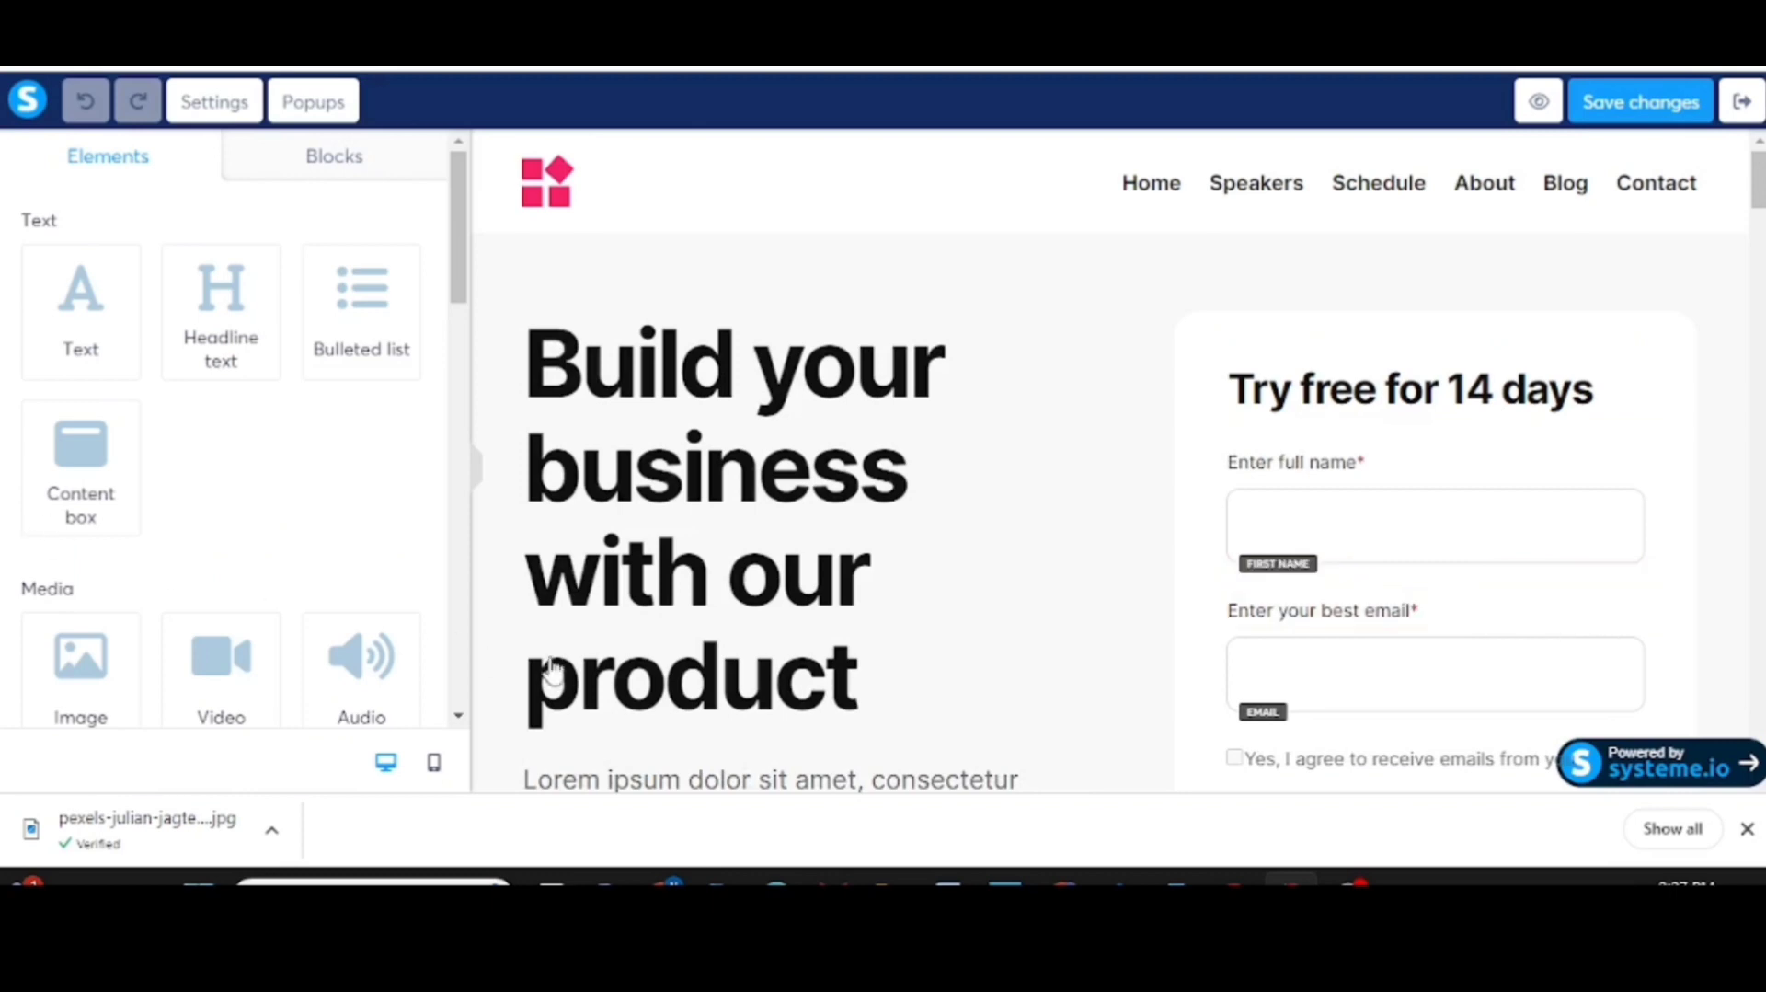
scroll(1183, 500, down, 12)
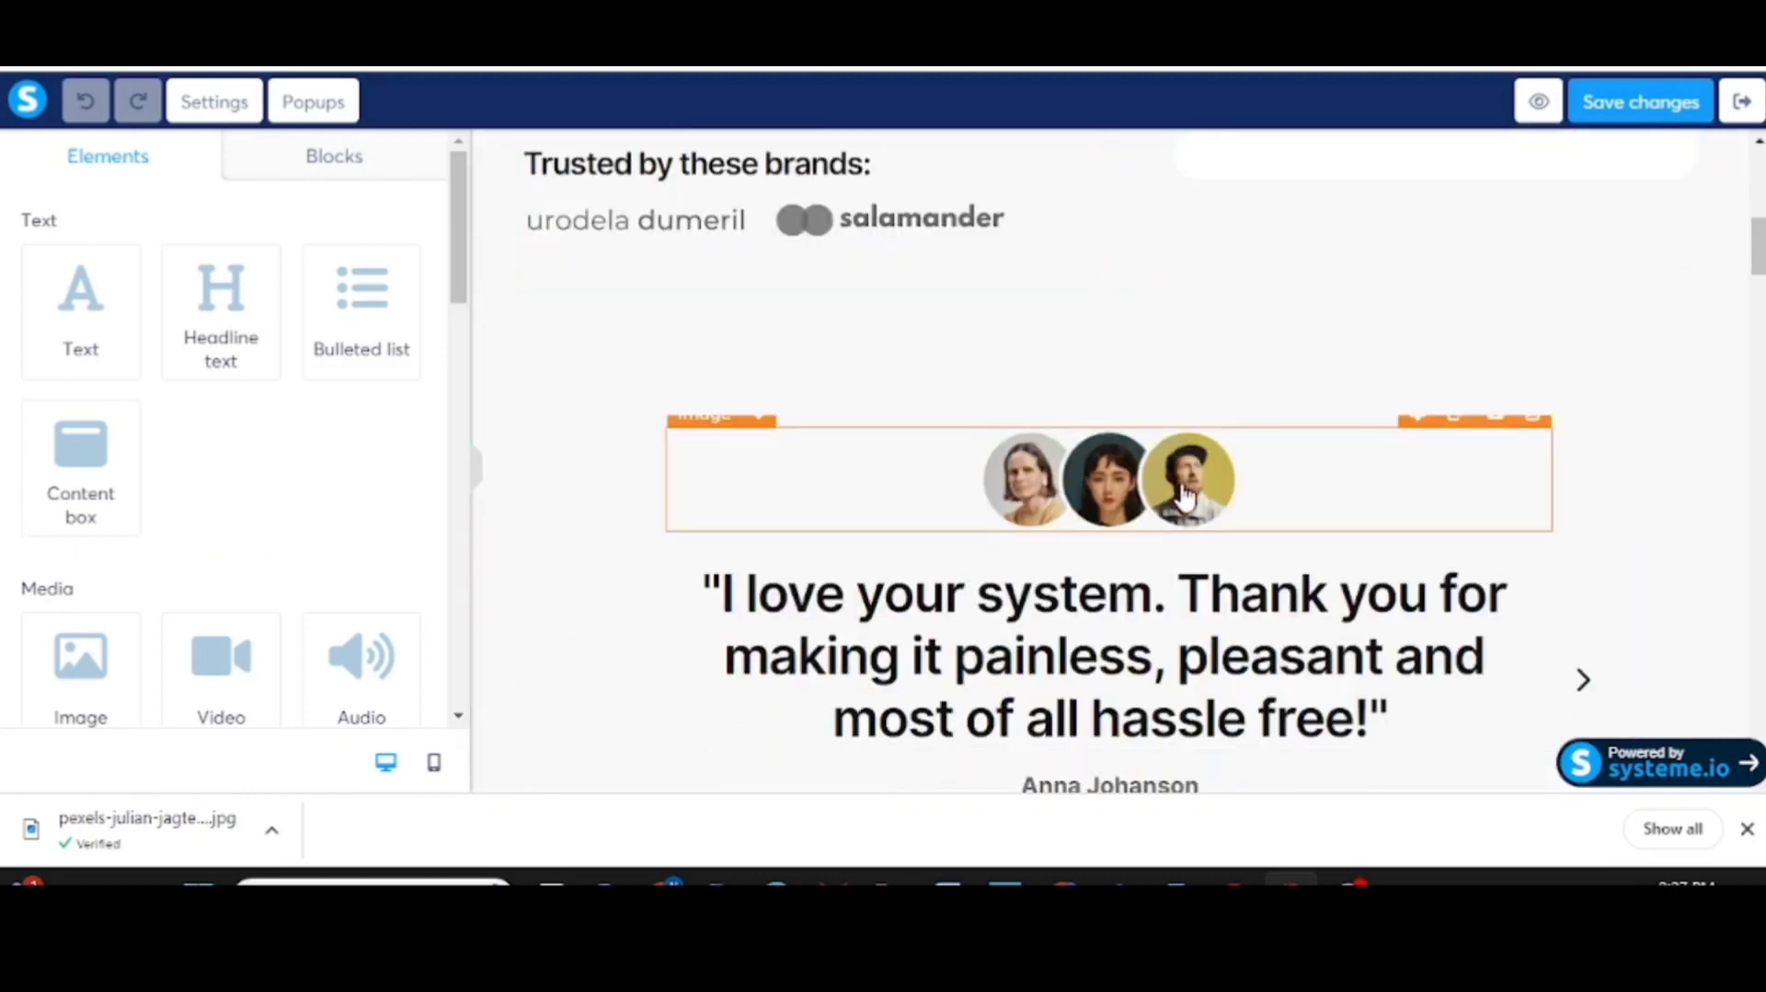
scroll(1184, 497, up, 12)
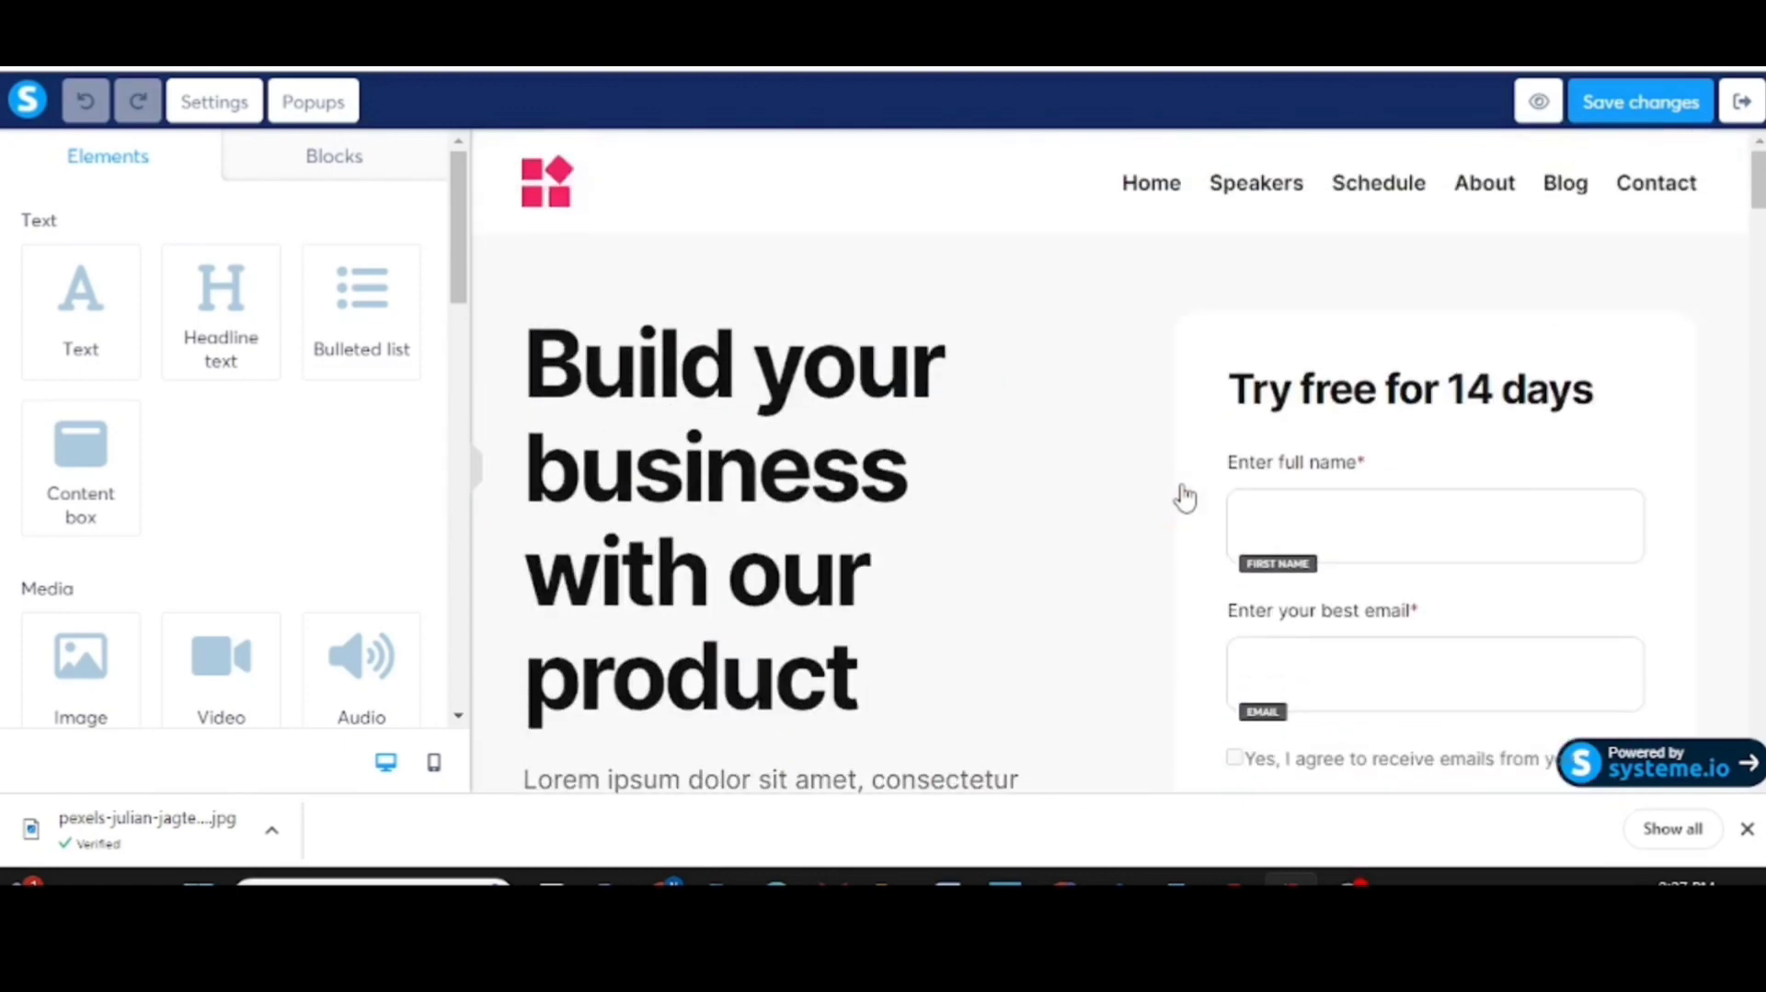
scroll(859, 464, down, 15)
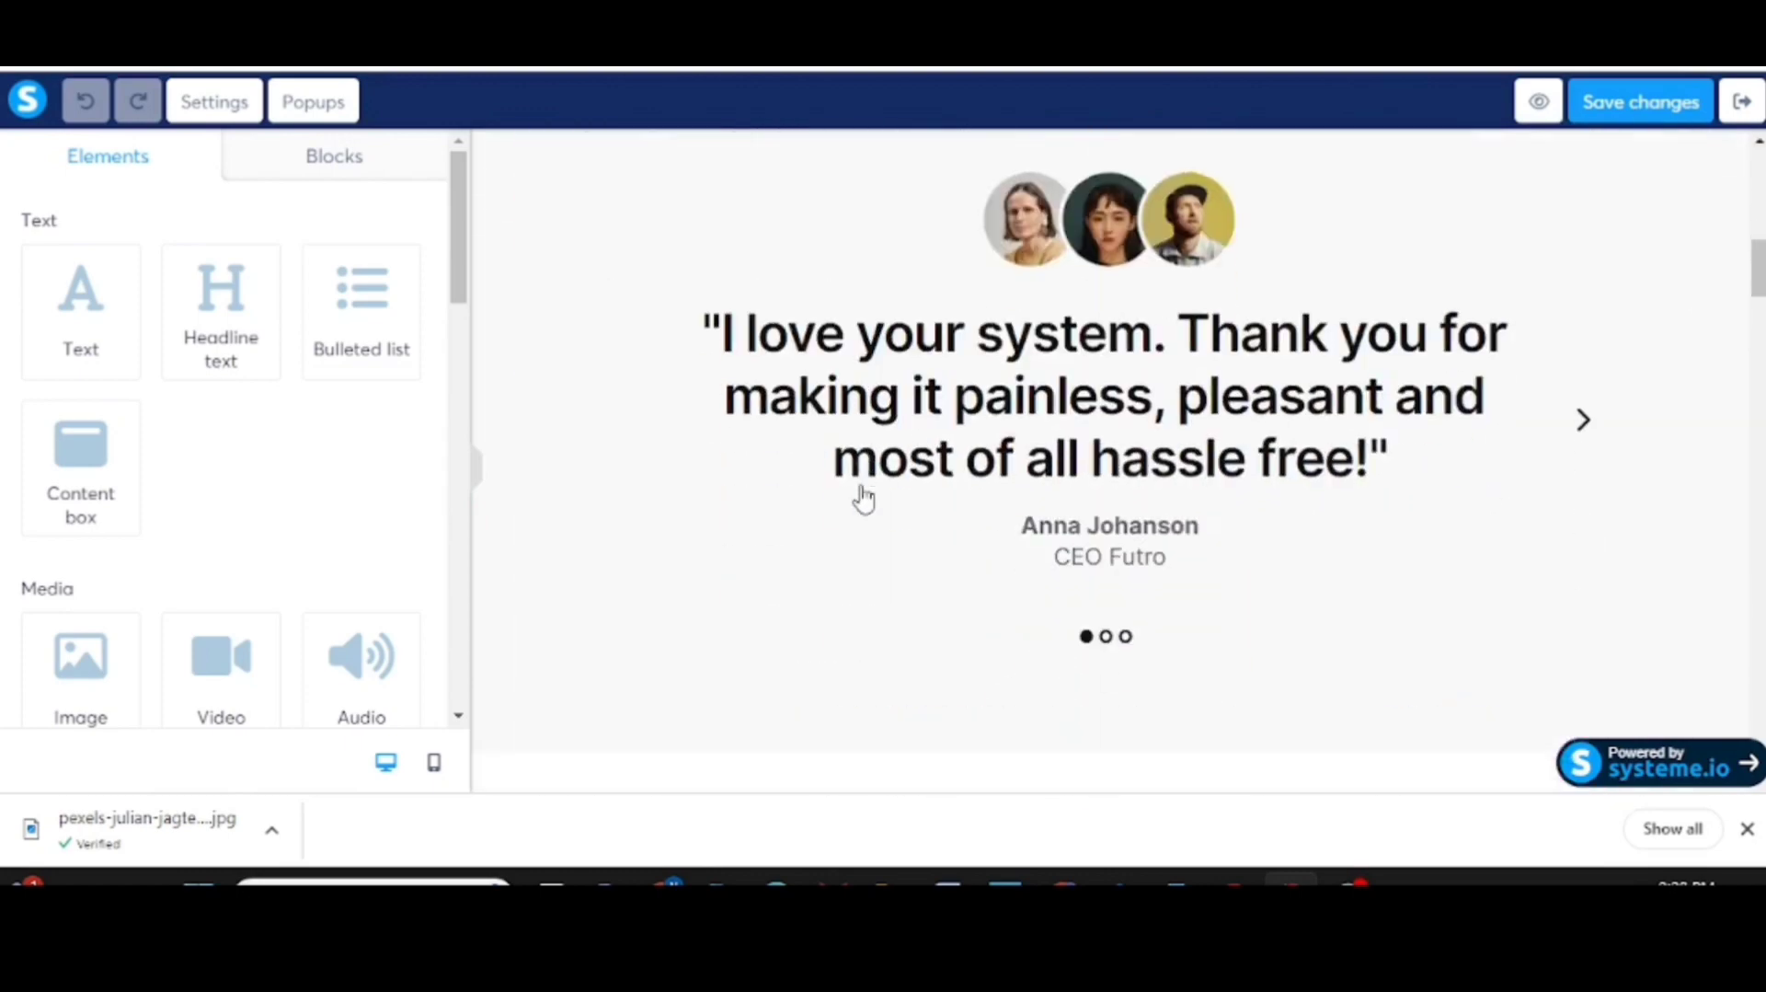
scroll(862, 497, down, 10)
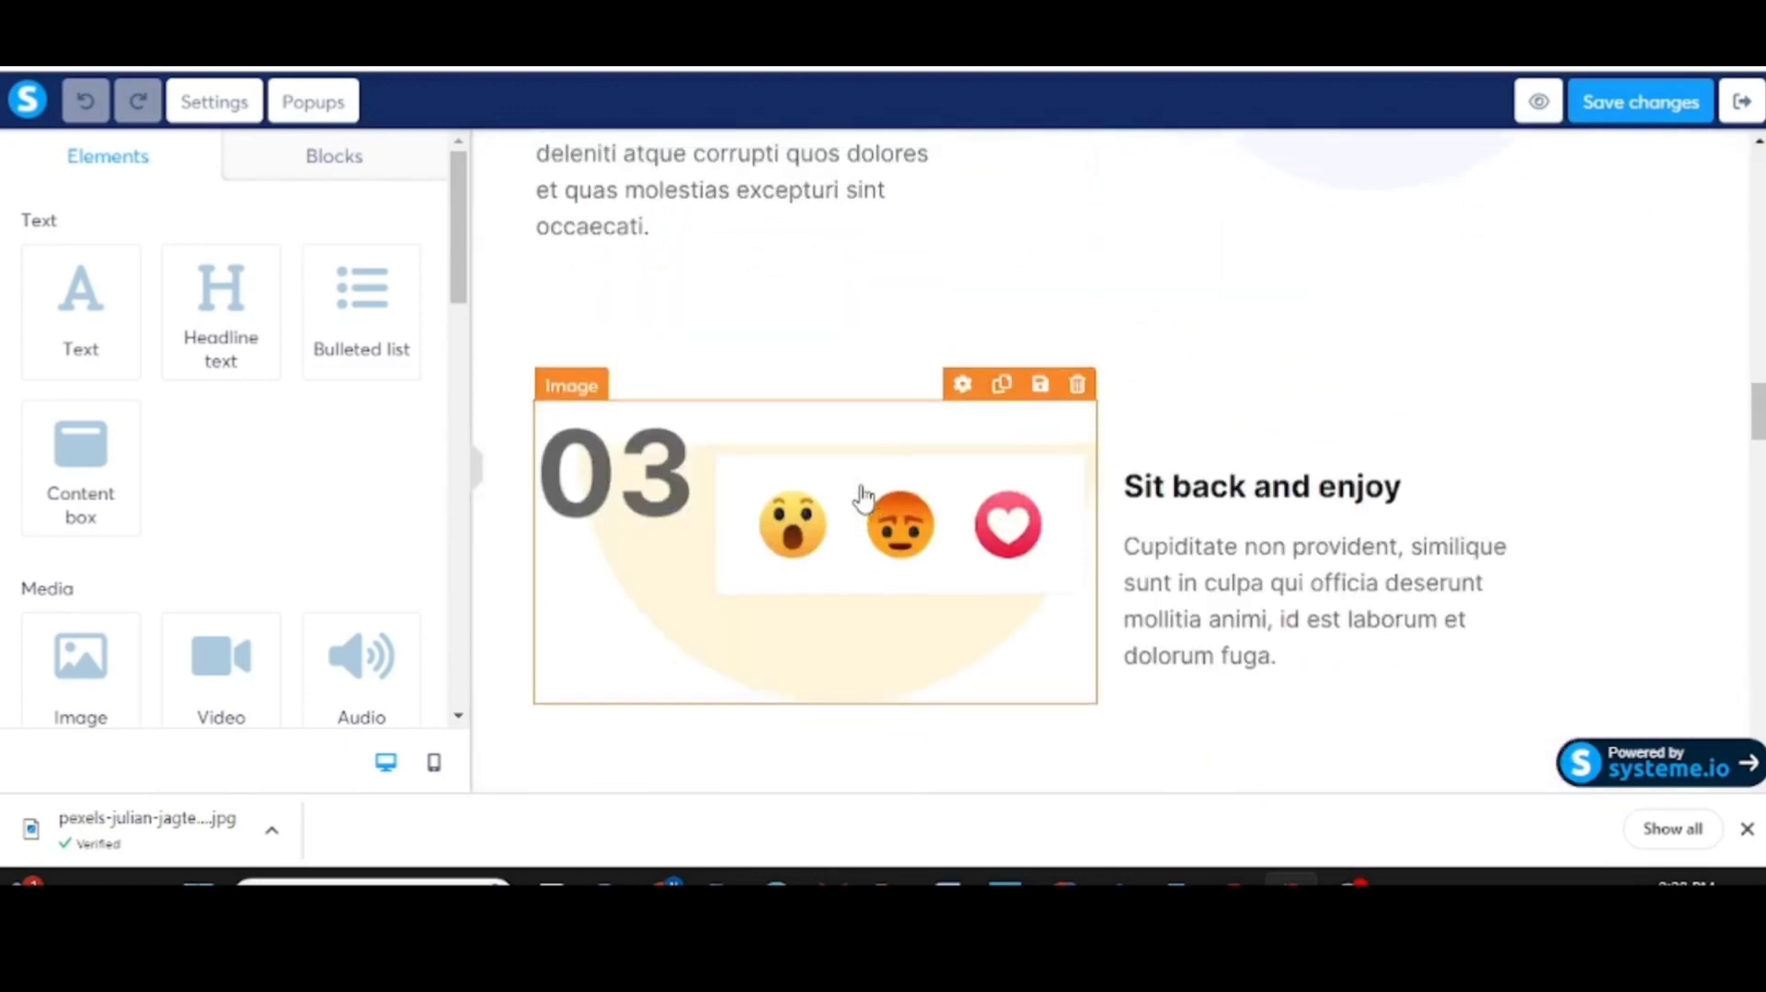
scroll(1117, 542, up, 6)
scroll(1117, 543, up, 8)
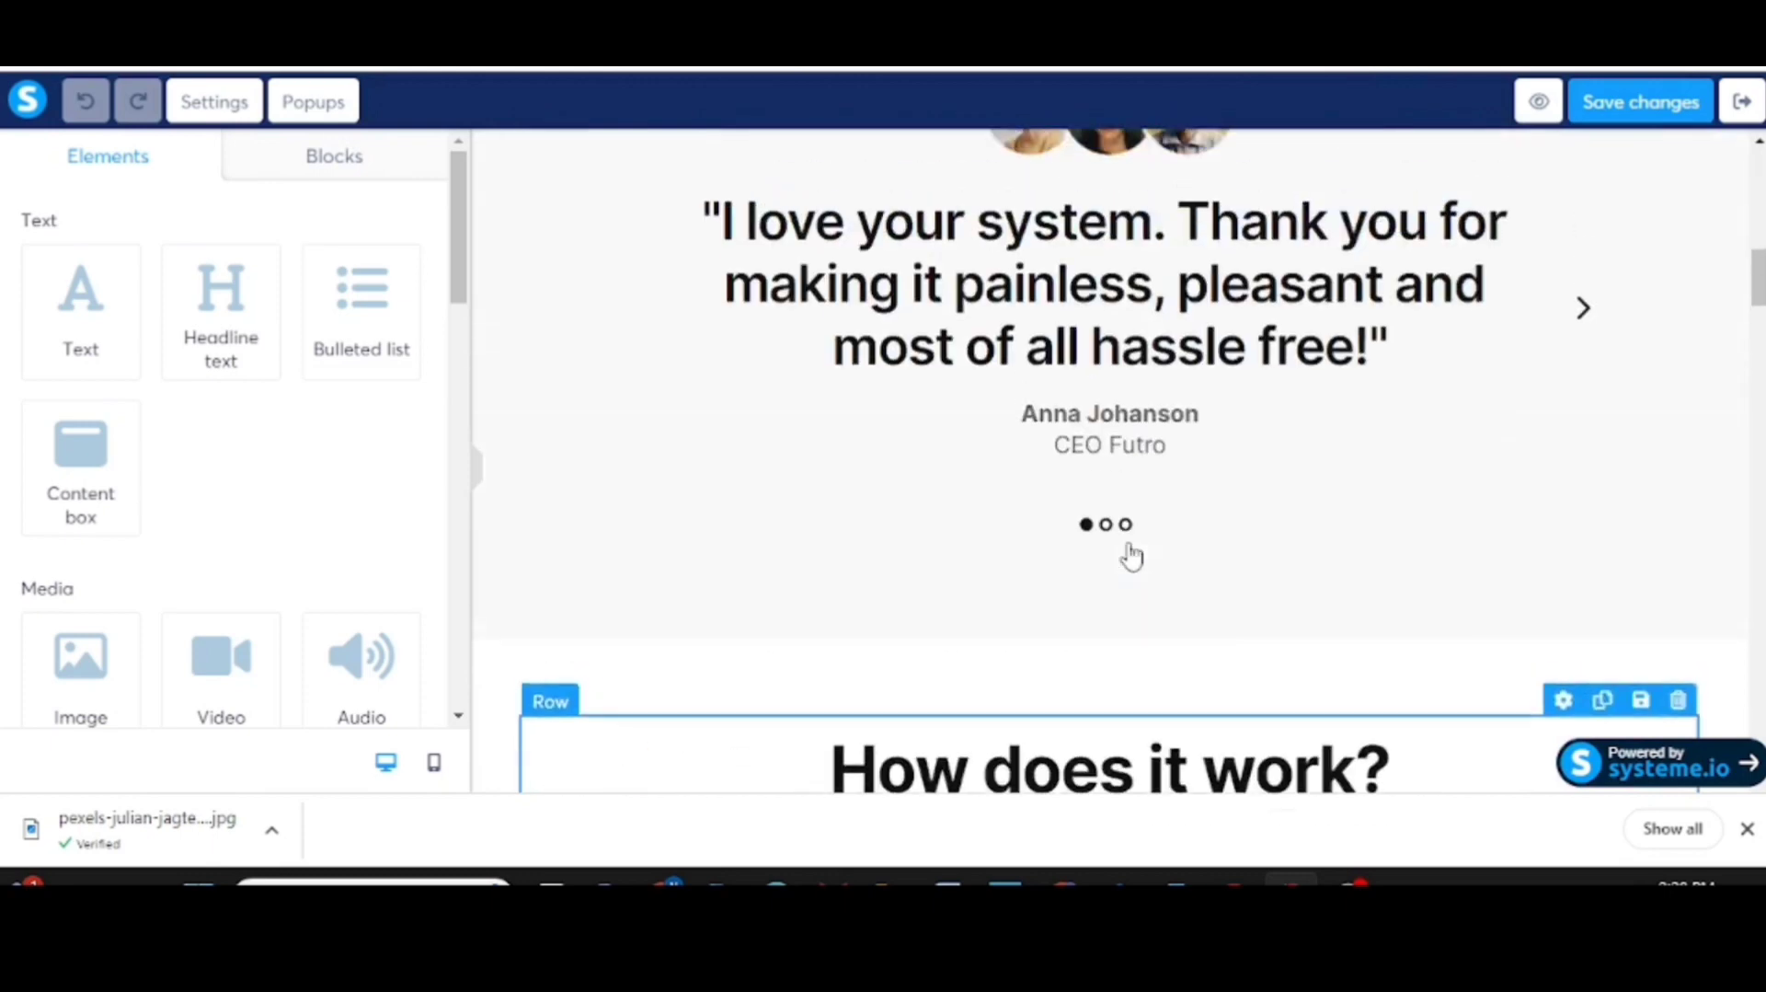
scroll(1131, 555, up, 10)
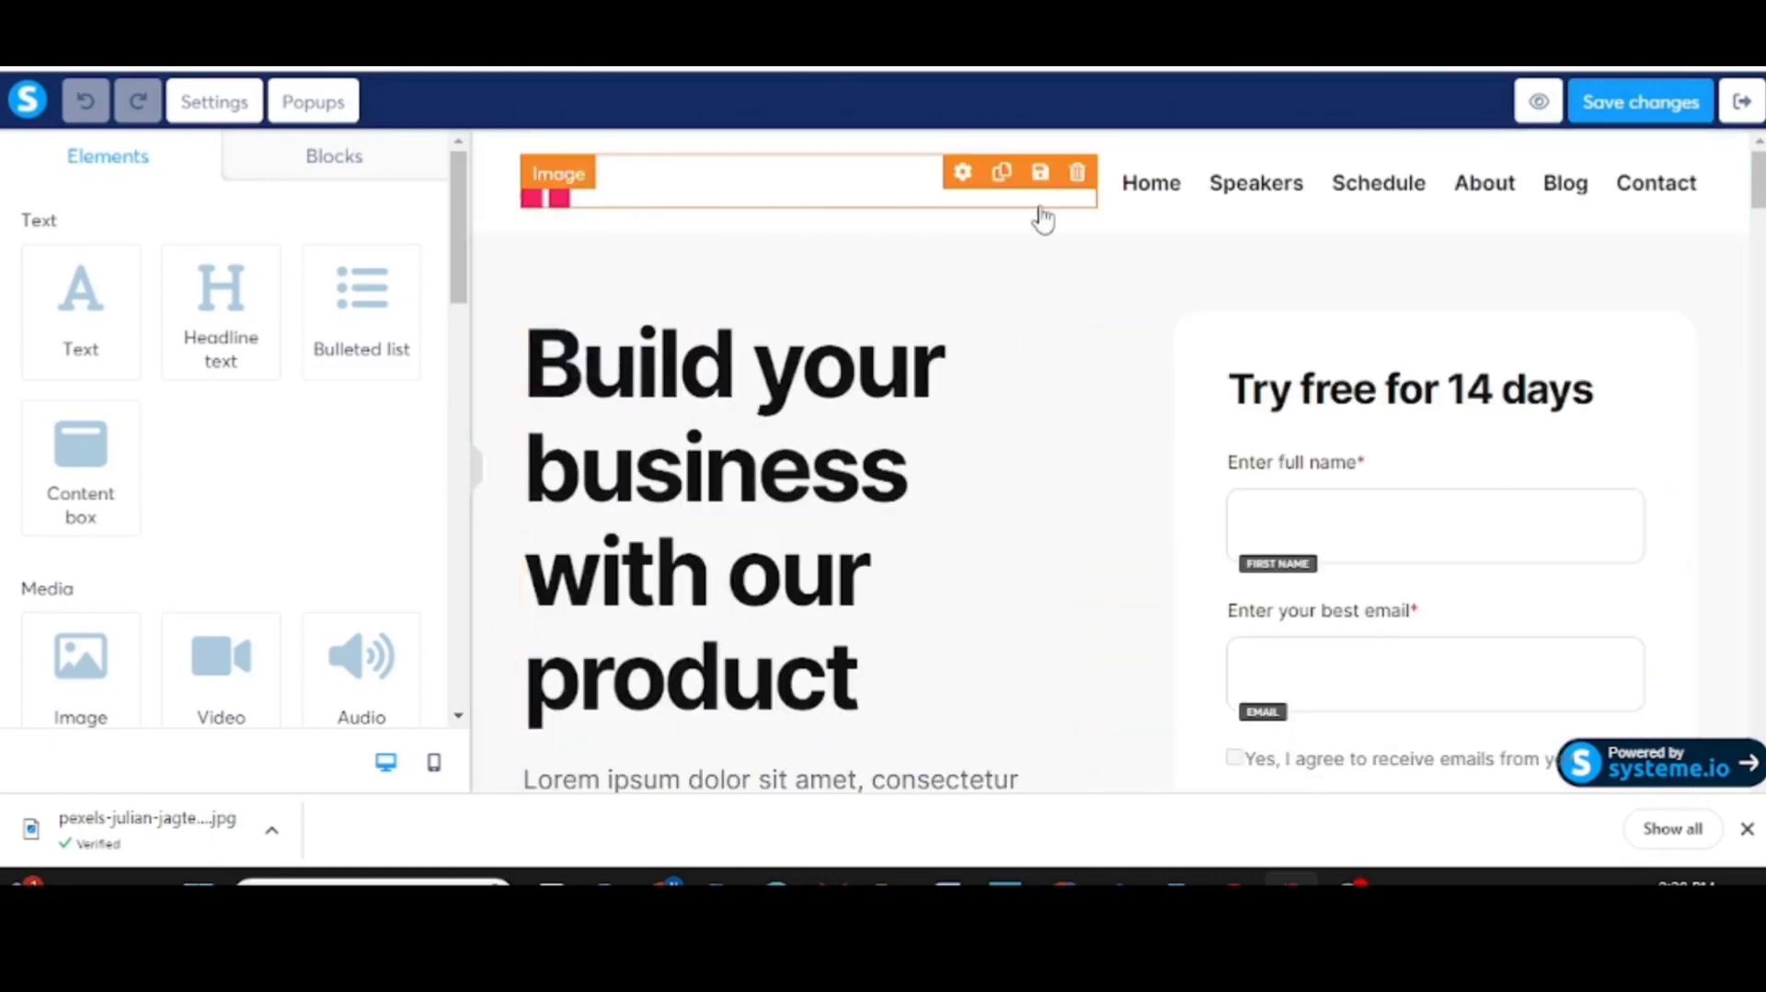
scroll(1239, 278, down, 1)
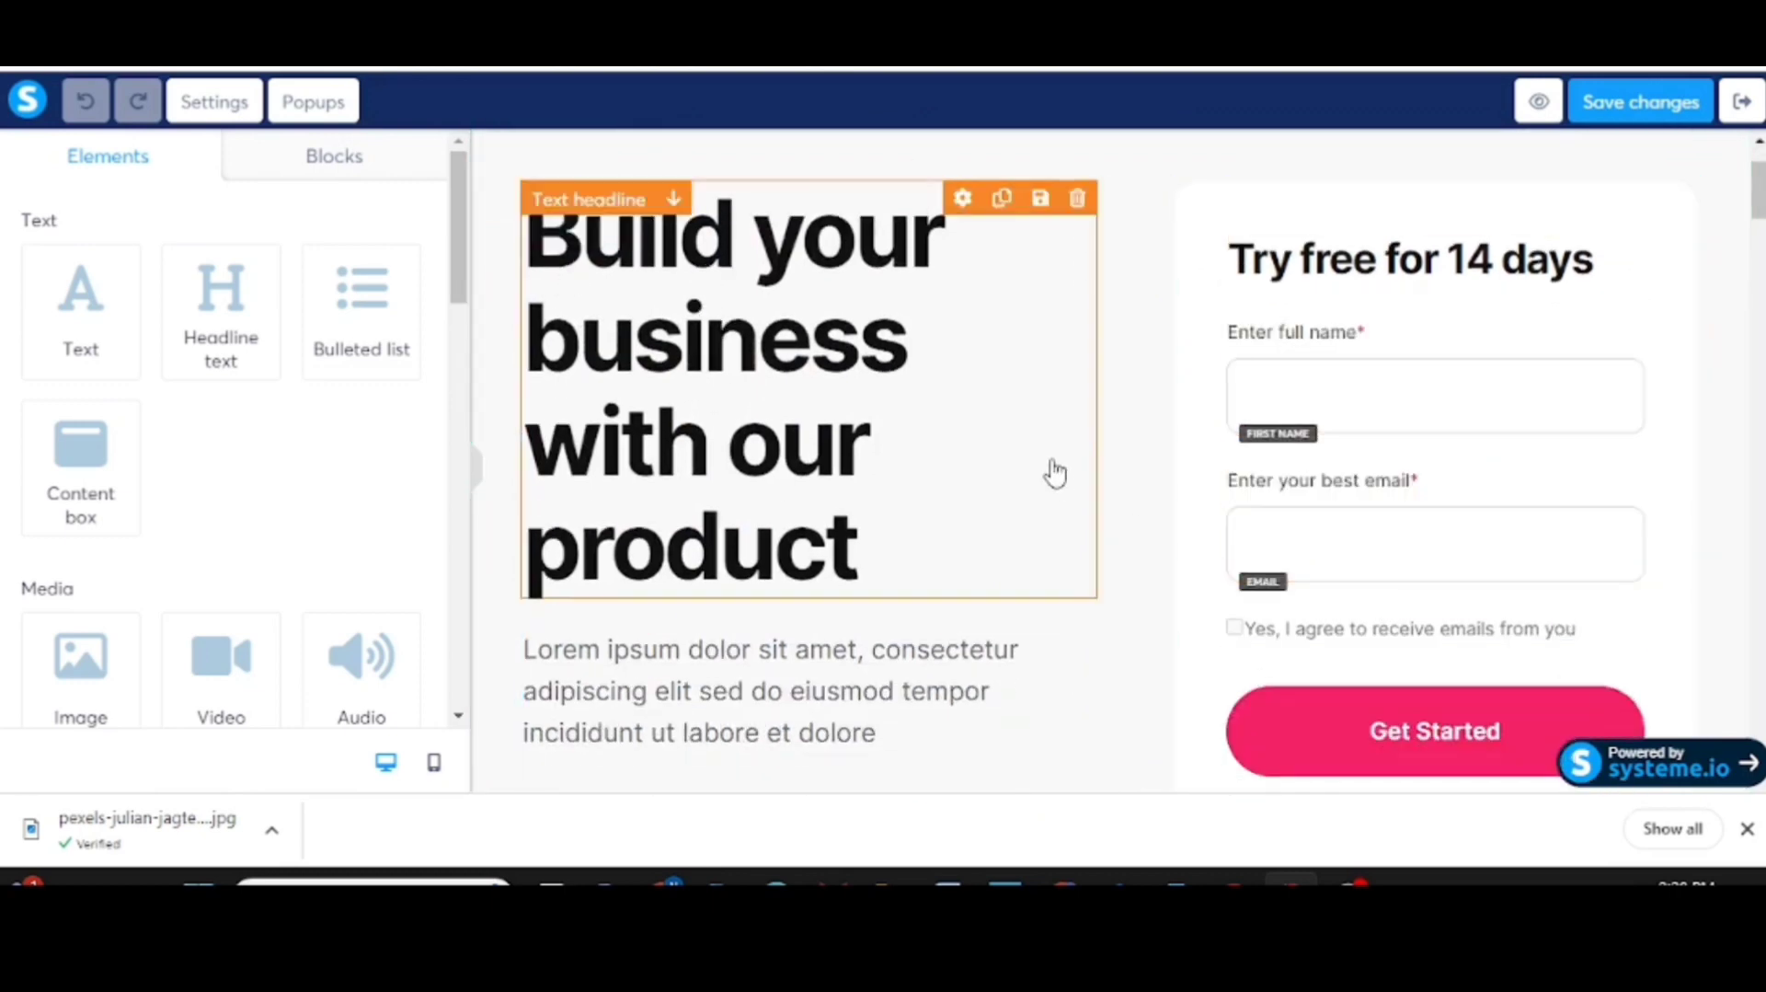
scroll(1053, 472, up, 1)
scroll(1055, 474, down, 1)
scroll(1056, 474, down, 2)
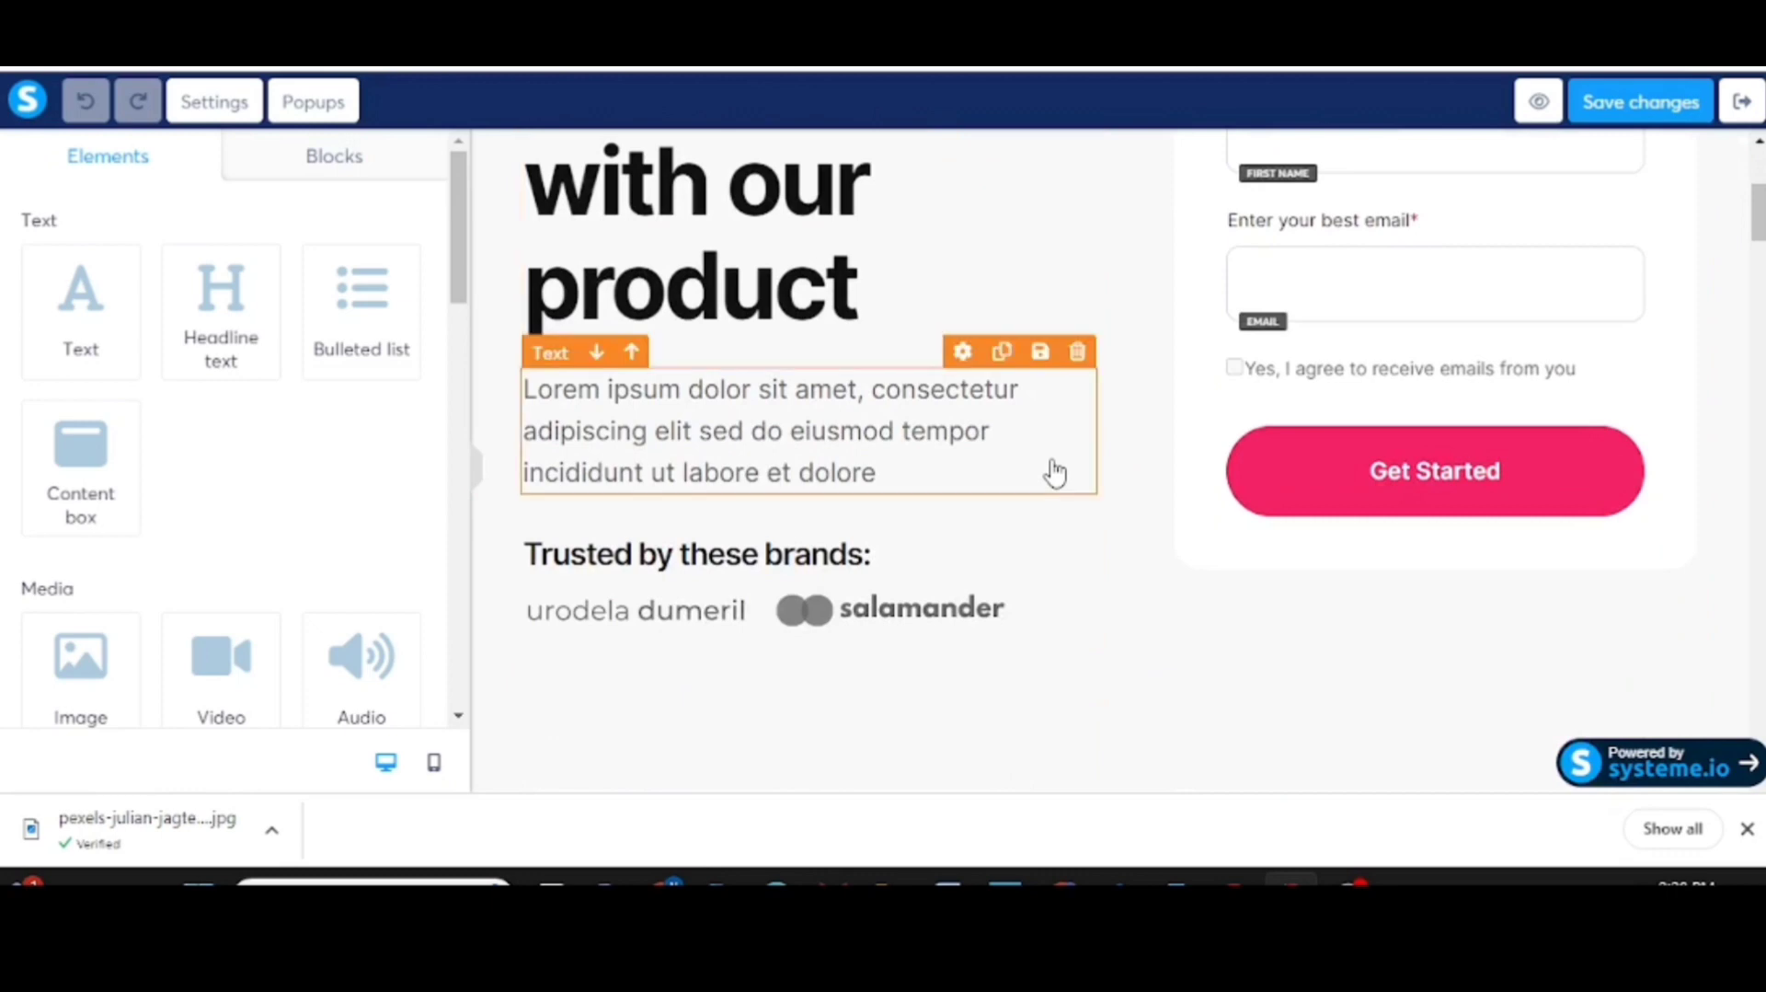
Step: Delete the customer testimonial section and the "How does it work?" section from the squeeze page
scroll(1055, 474, down, 2)
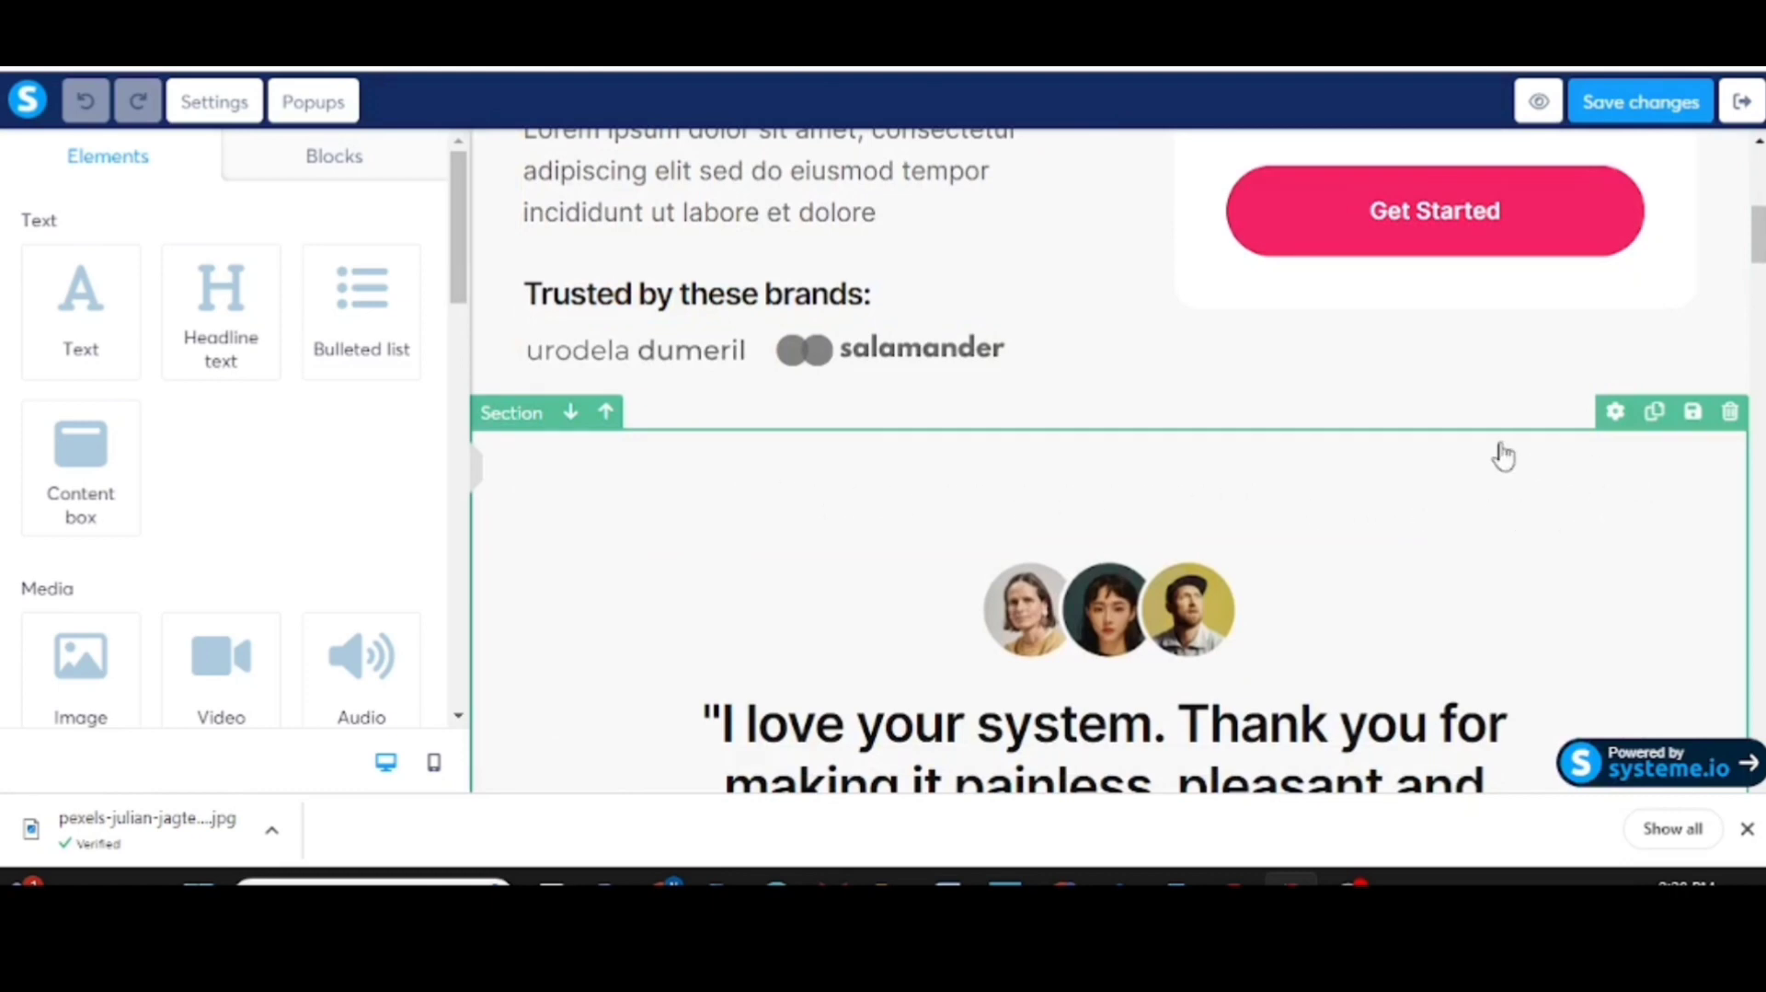
click(1732, 414)
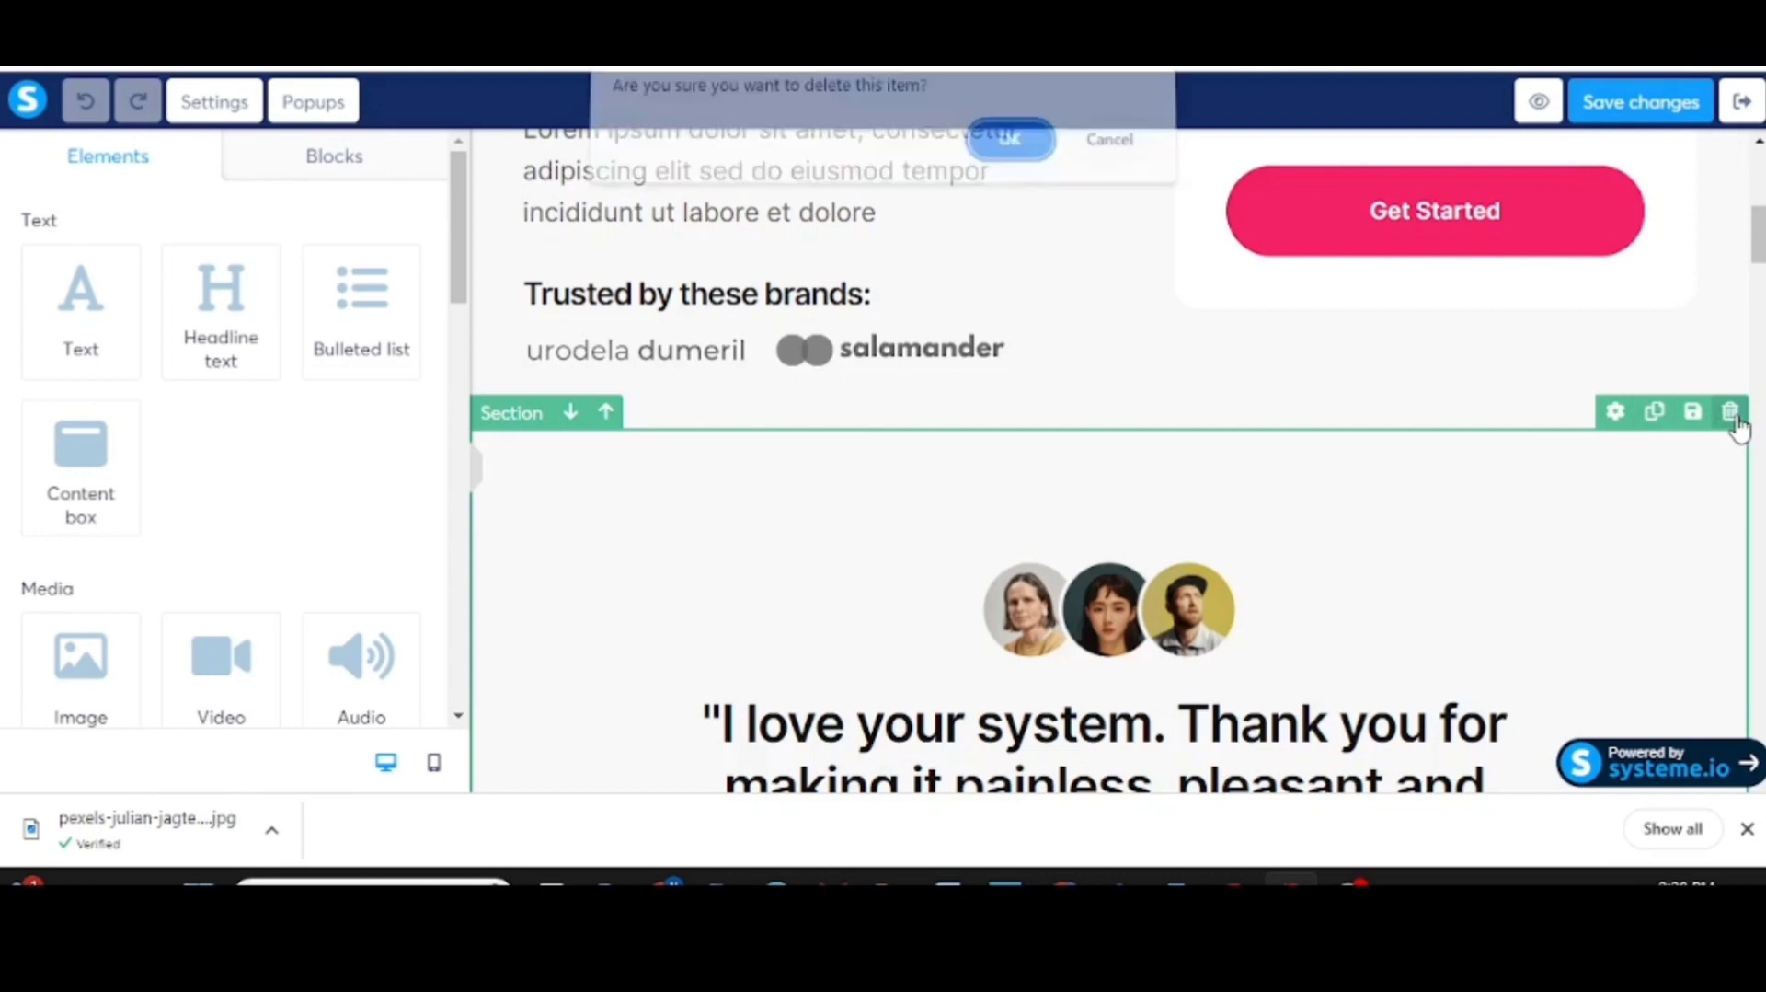
click(1010, 152)
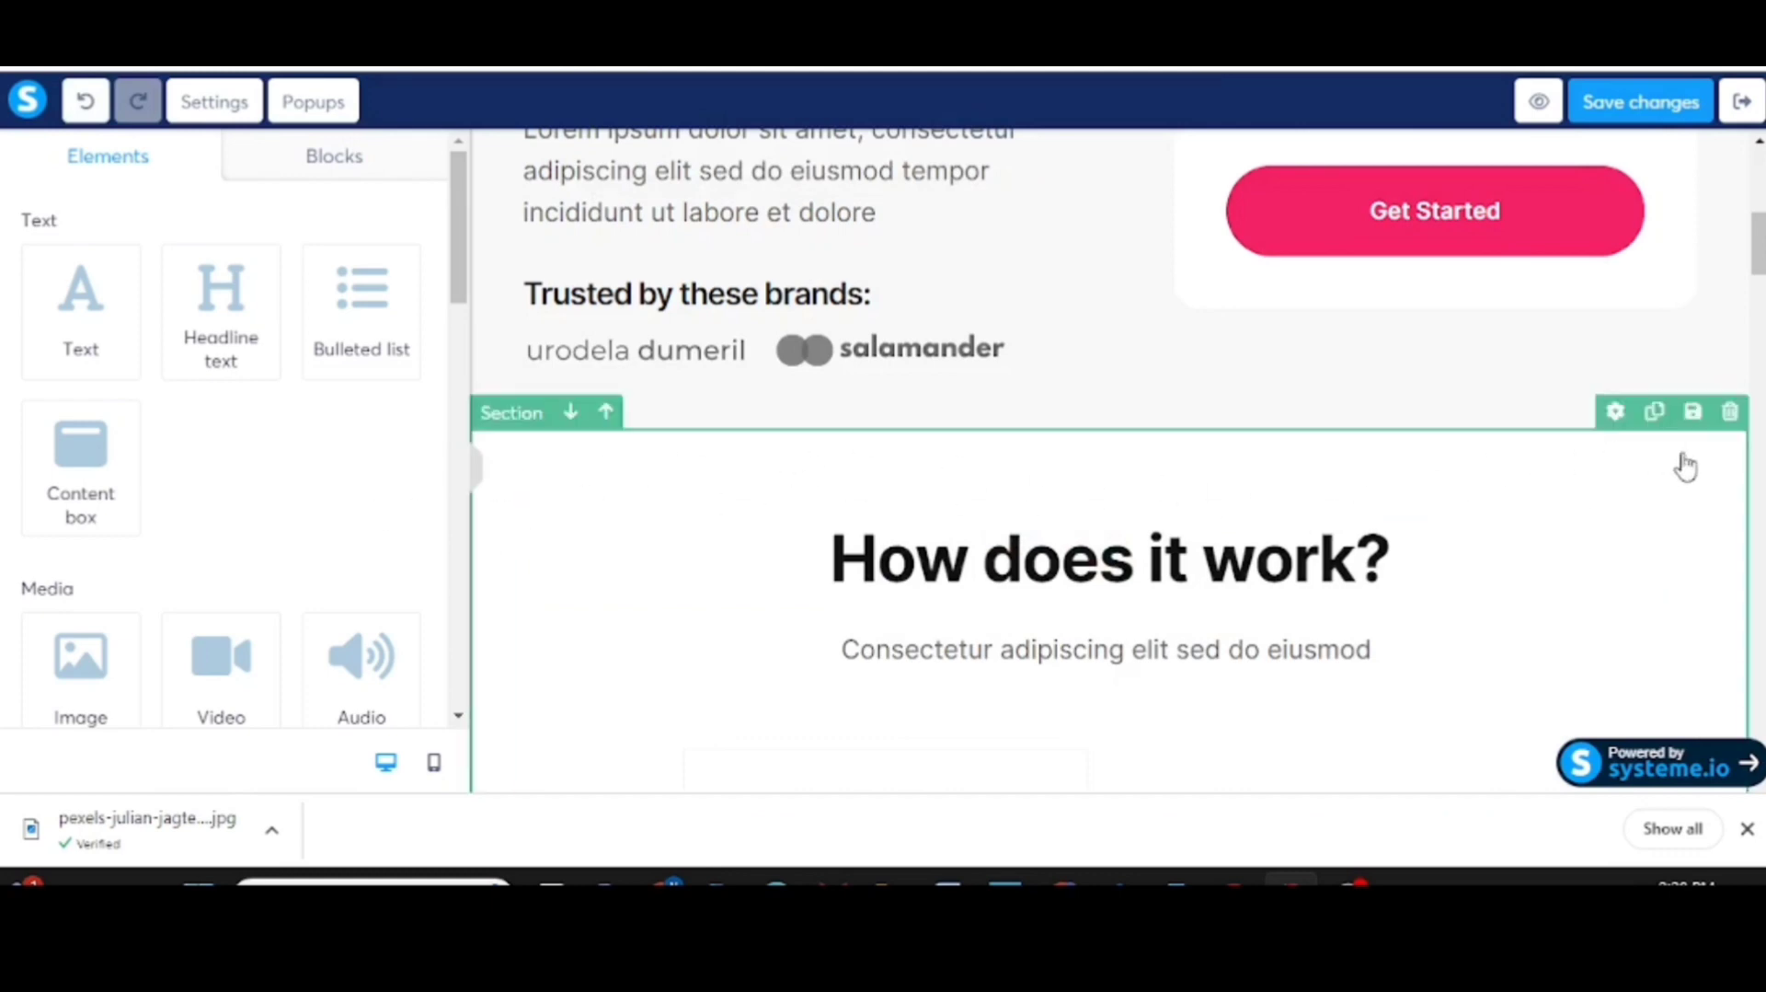
click(1731, 416)
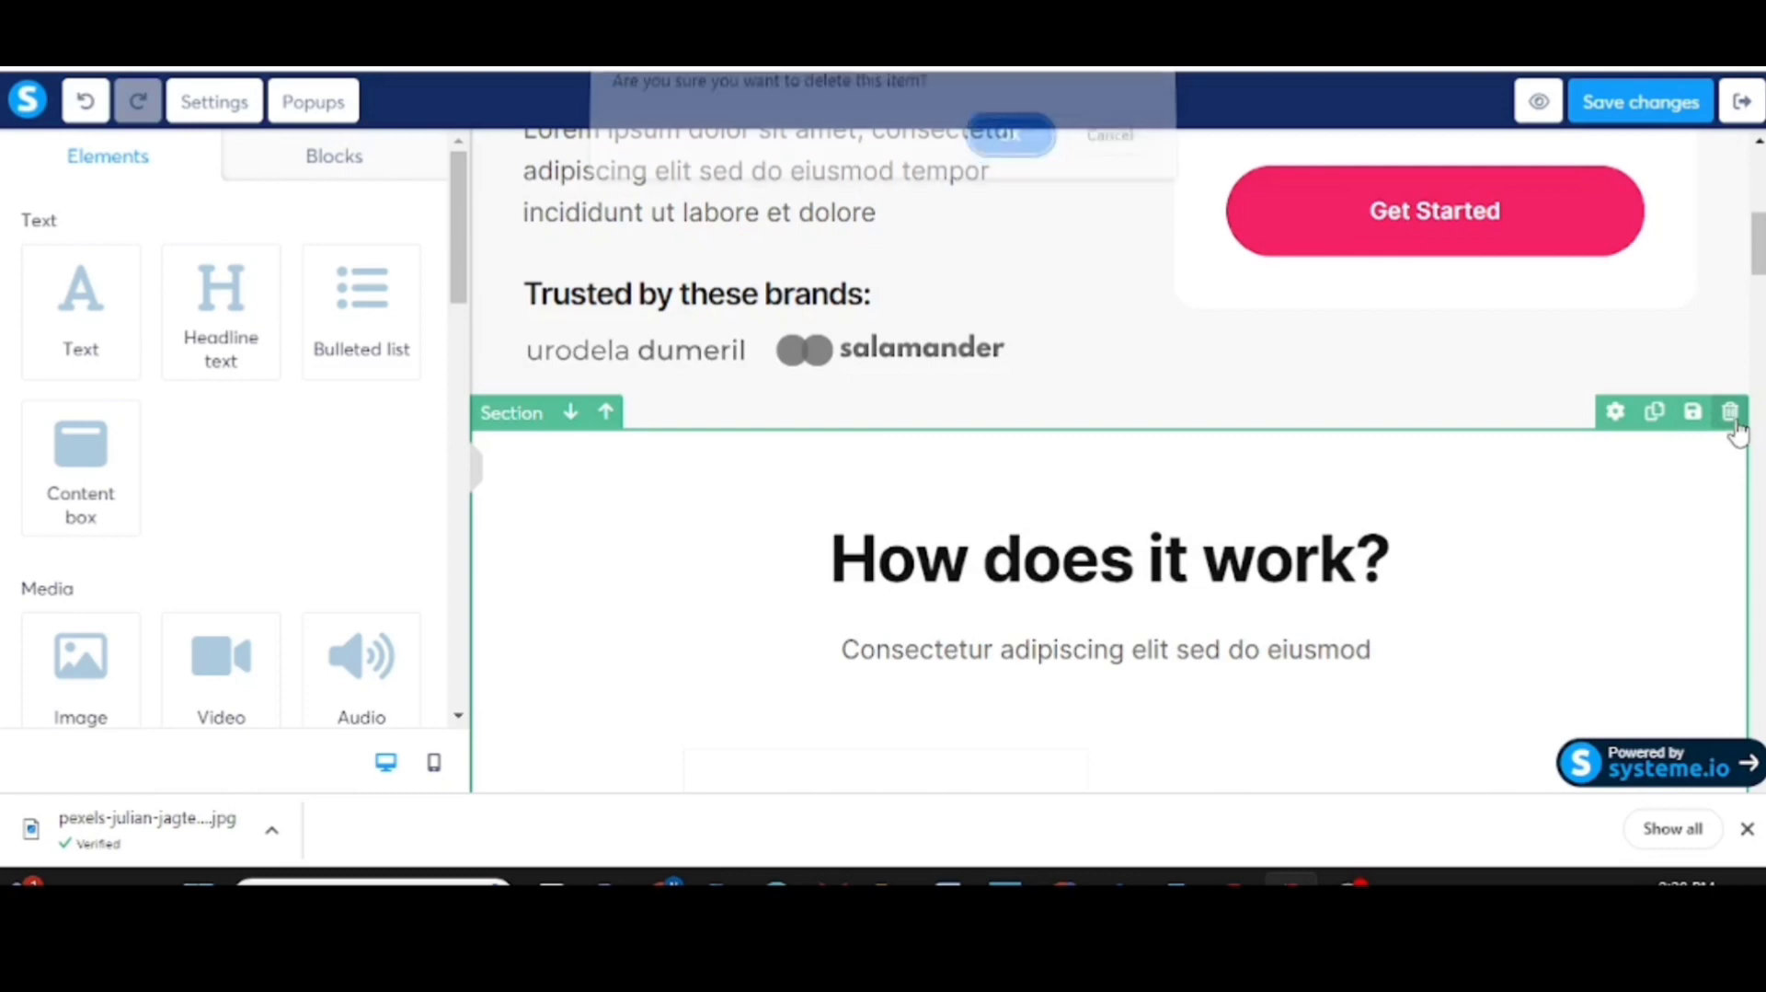
click(1008, 150)
Step: Delete the "About us", "Expand faster with these features" and frequently asked questions sections from the page
click(1731, 416)
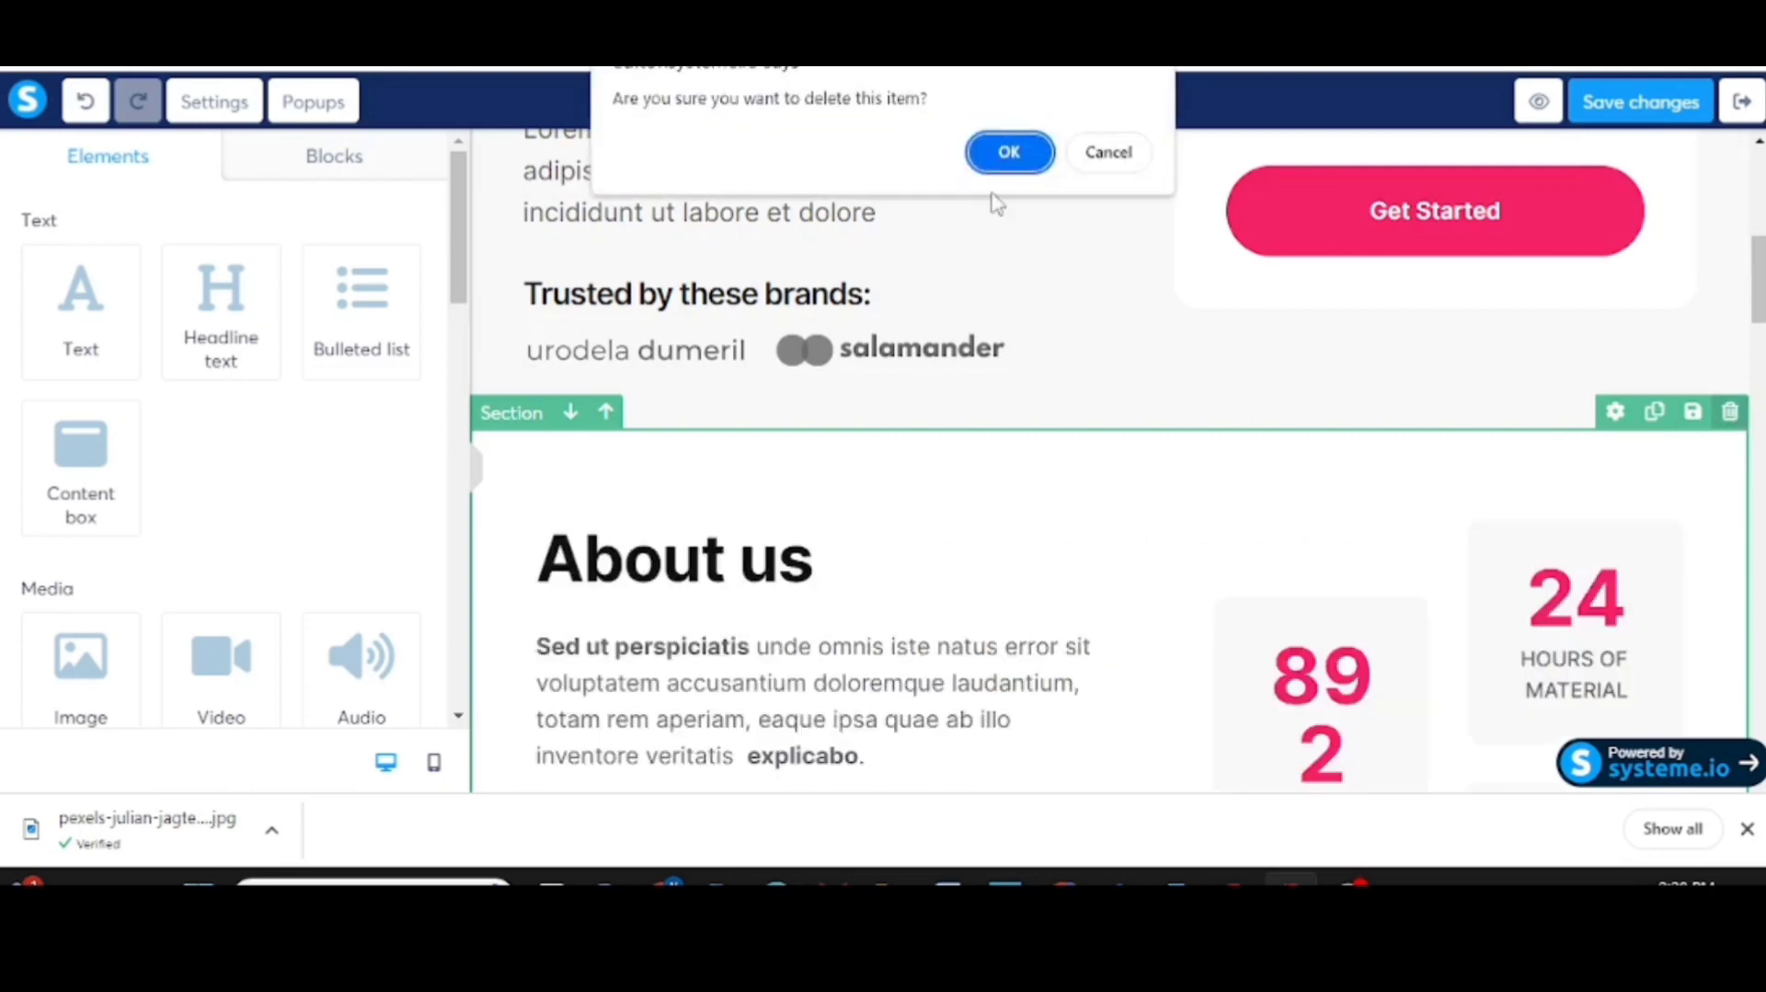
click(1007, 153)
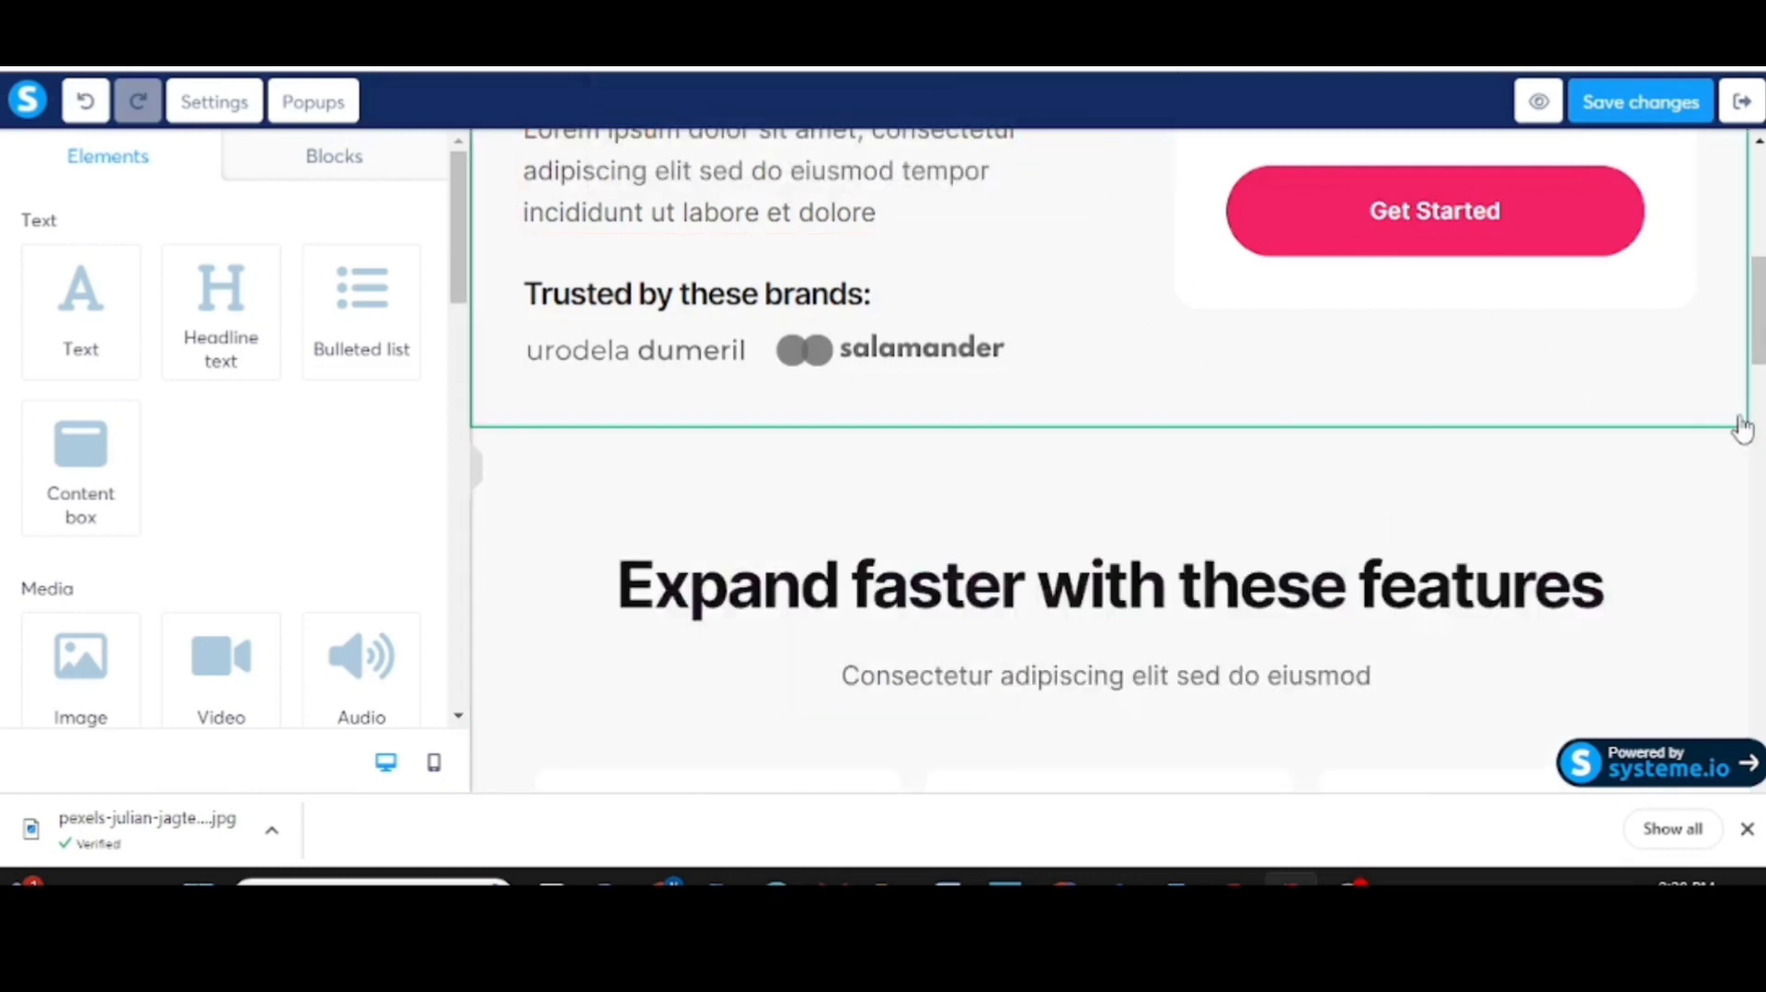
click(1730, 413)
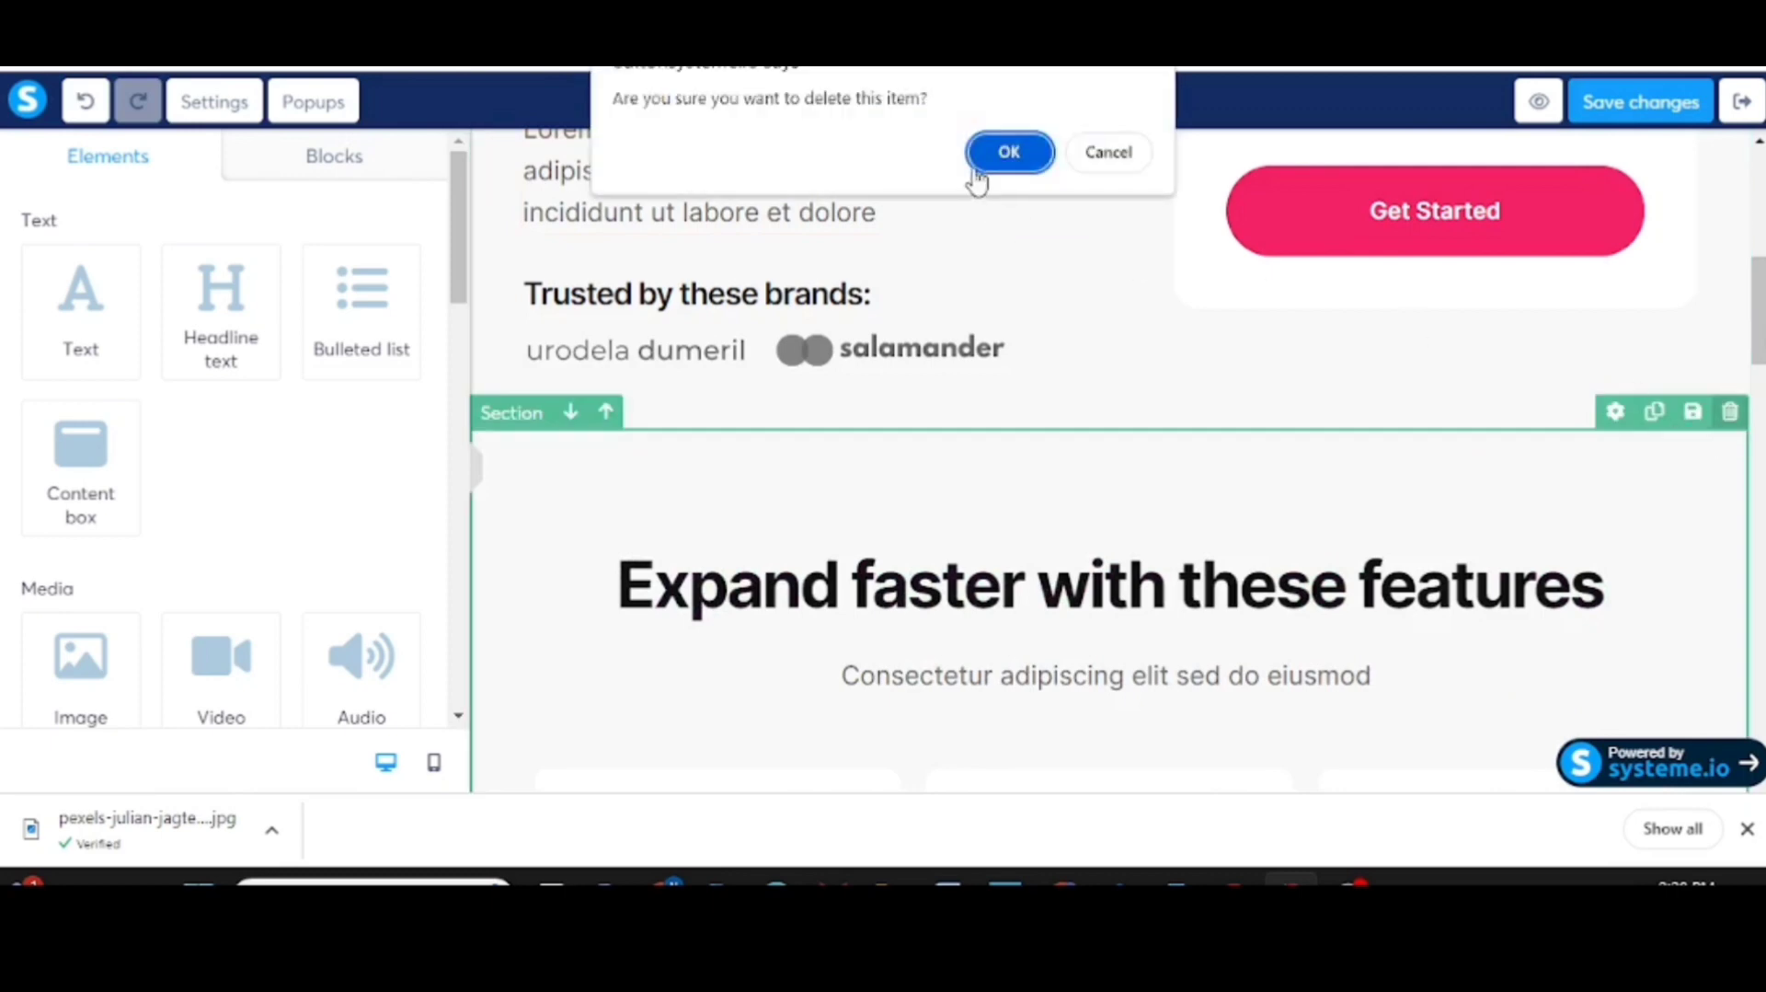
click(1008, 153)
click(1731, 412)
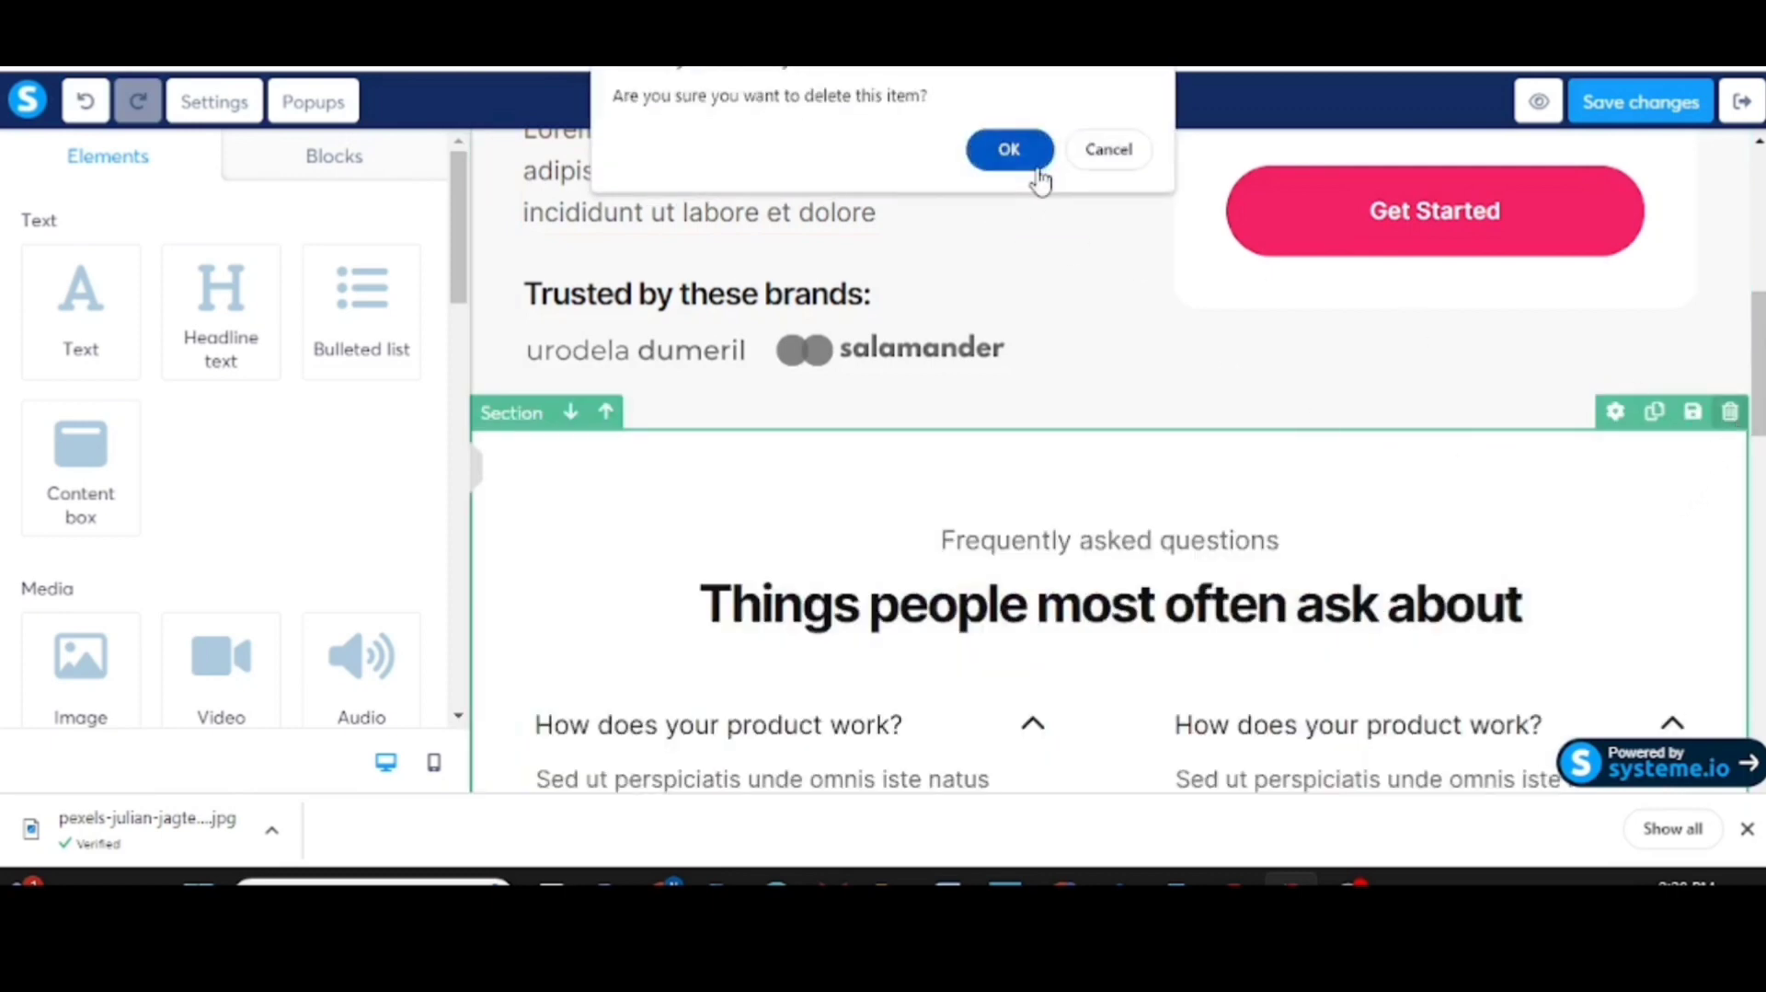
click(1009, 152)
scroll(1356, 609, down, 3)
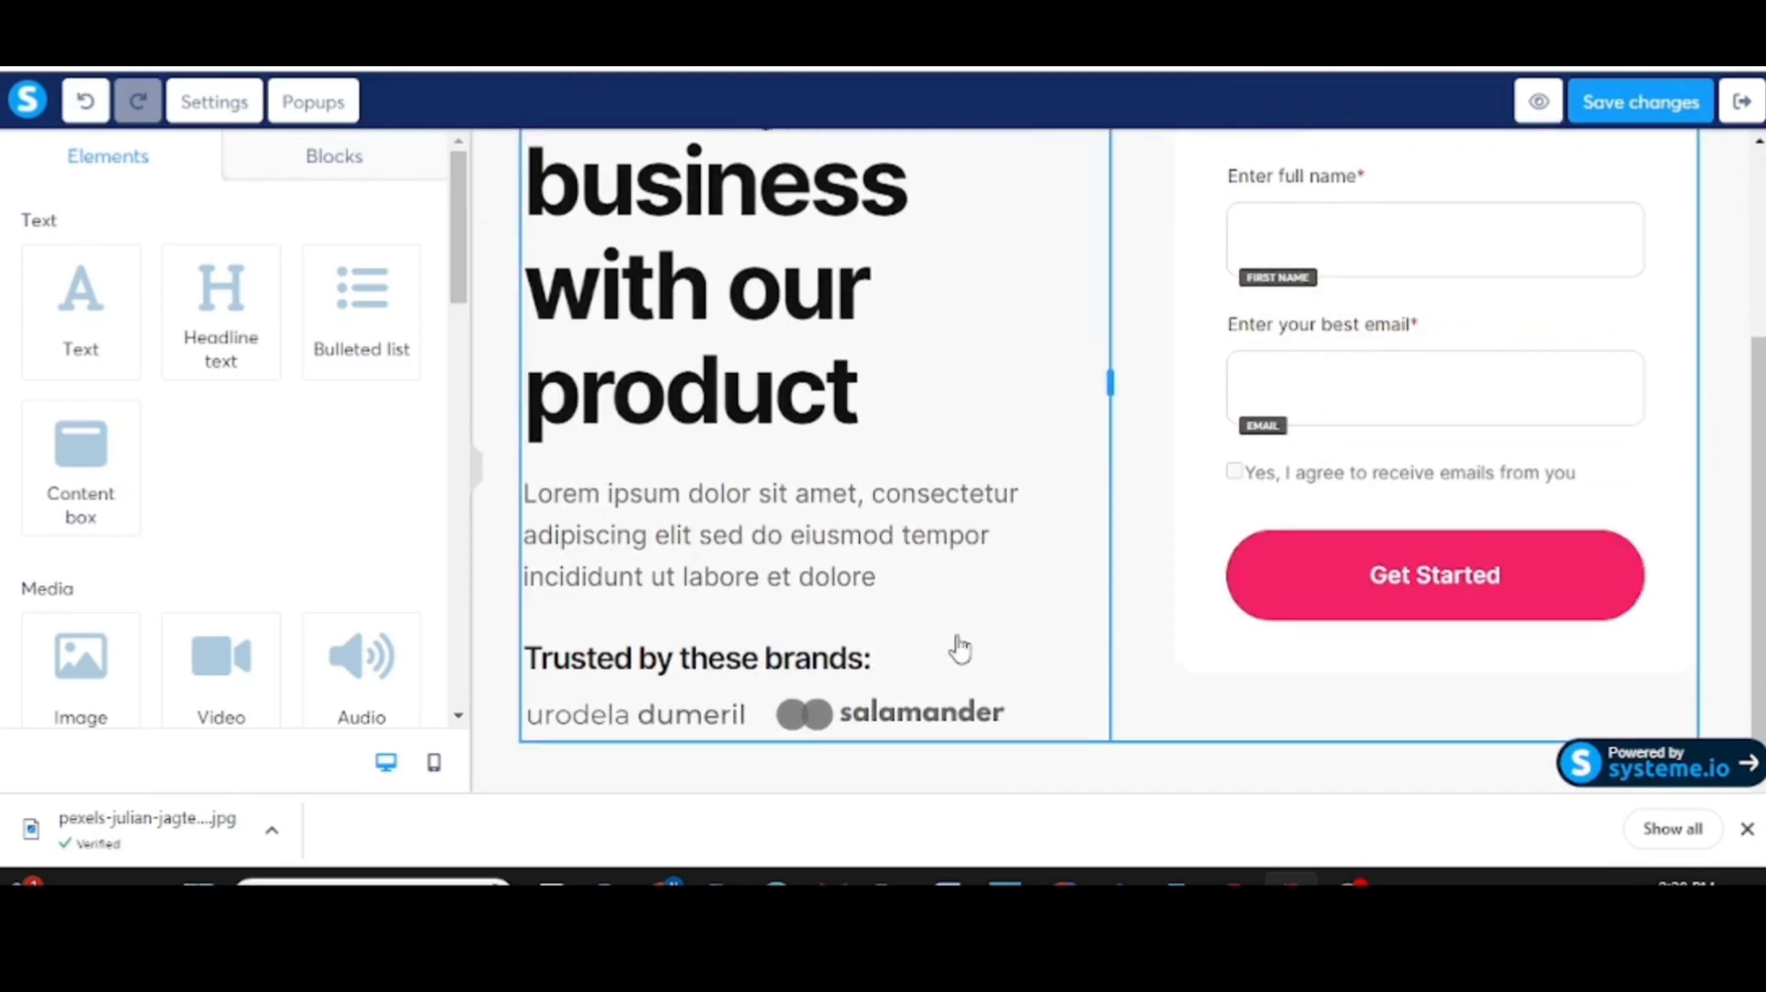
Step: Delete the navigation header section with the logo and the Home, Speakers, Schedule, About, Blog and Contact links
scroll(1304, 760, up, 3)
scroll(1103, 515, down, 3)
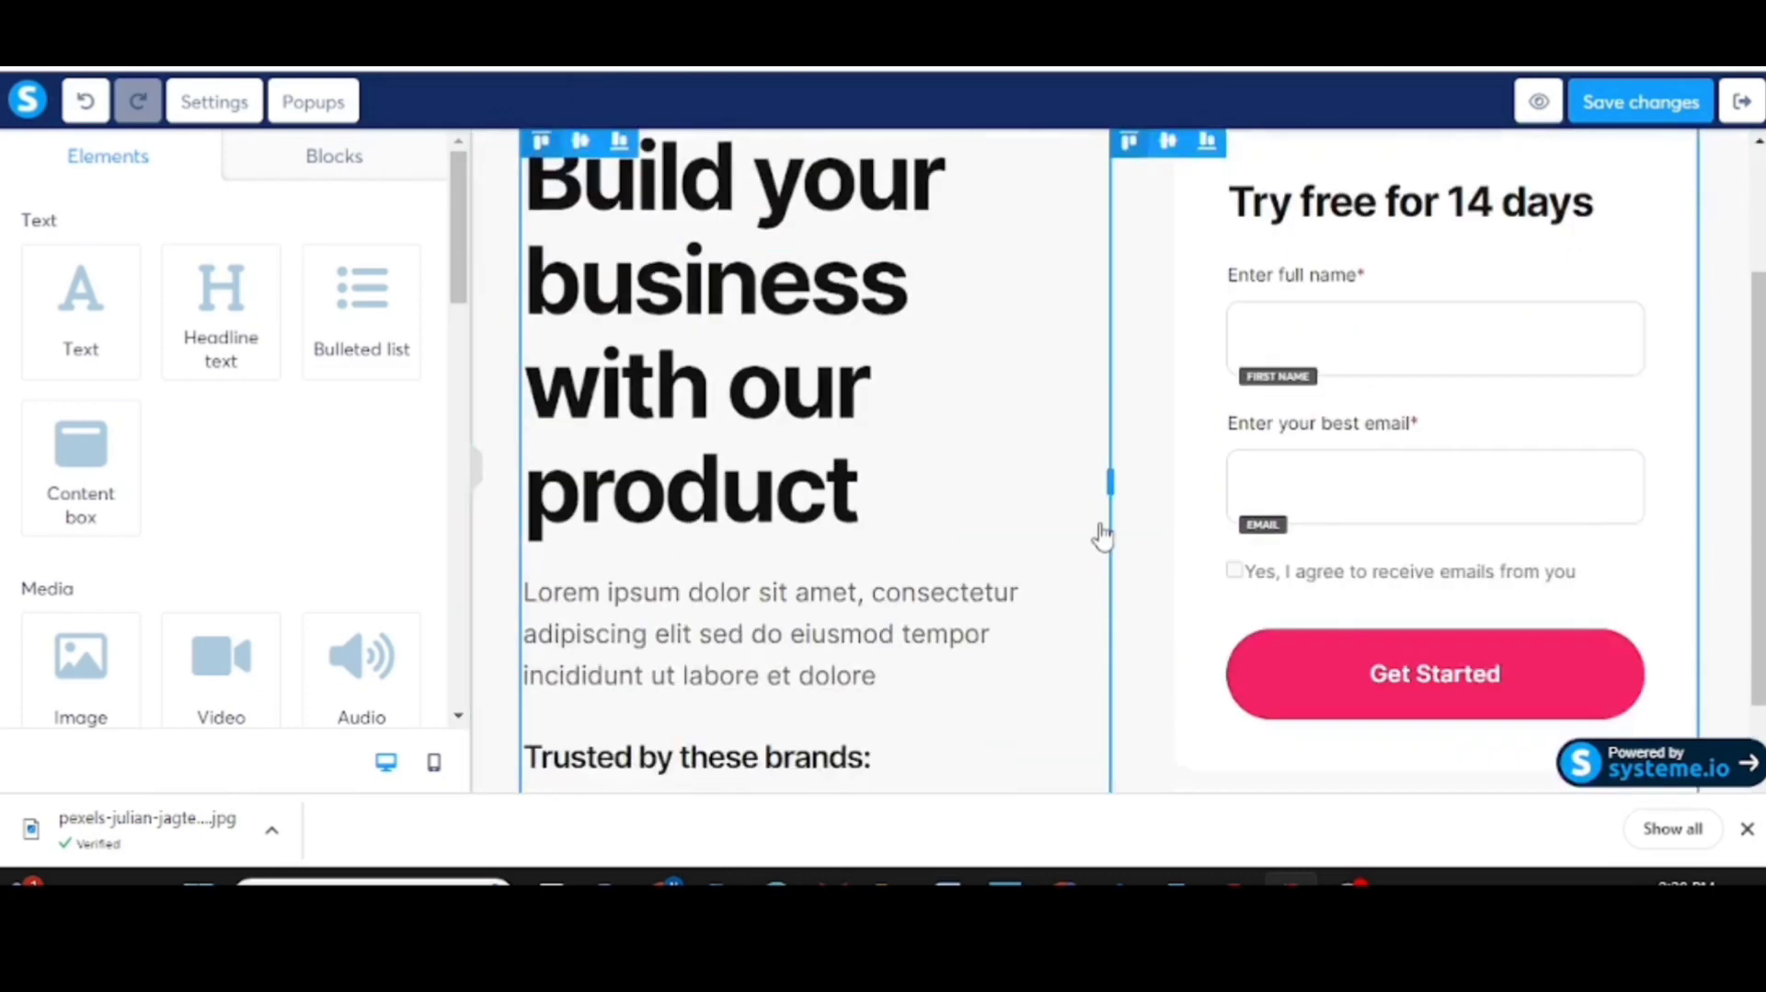
scroll(1103, 534, up, 3)
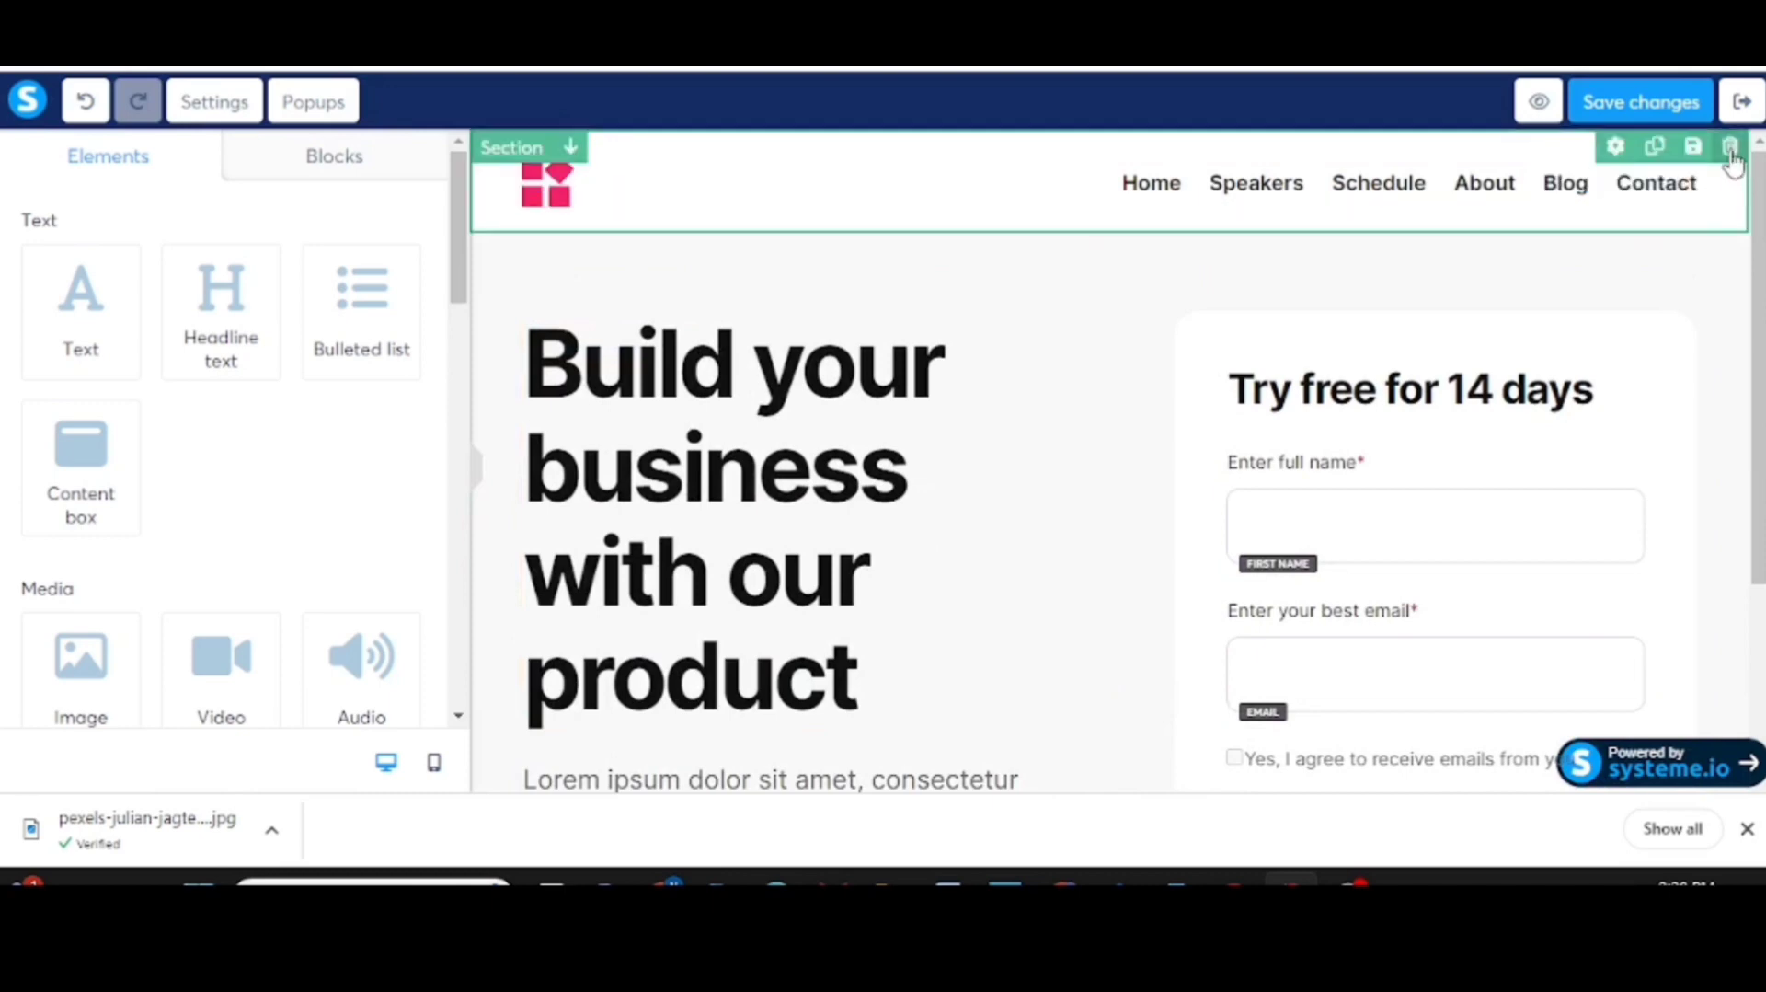
click(1731, 147)
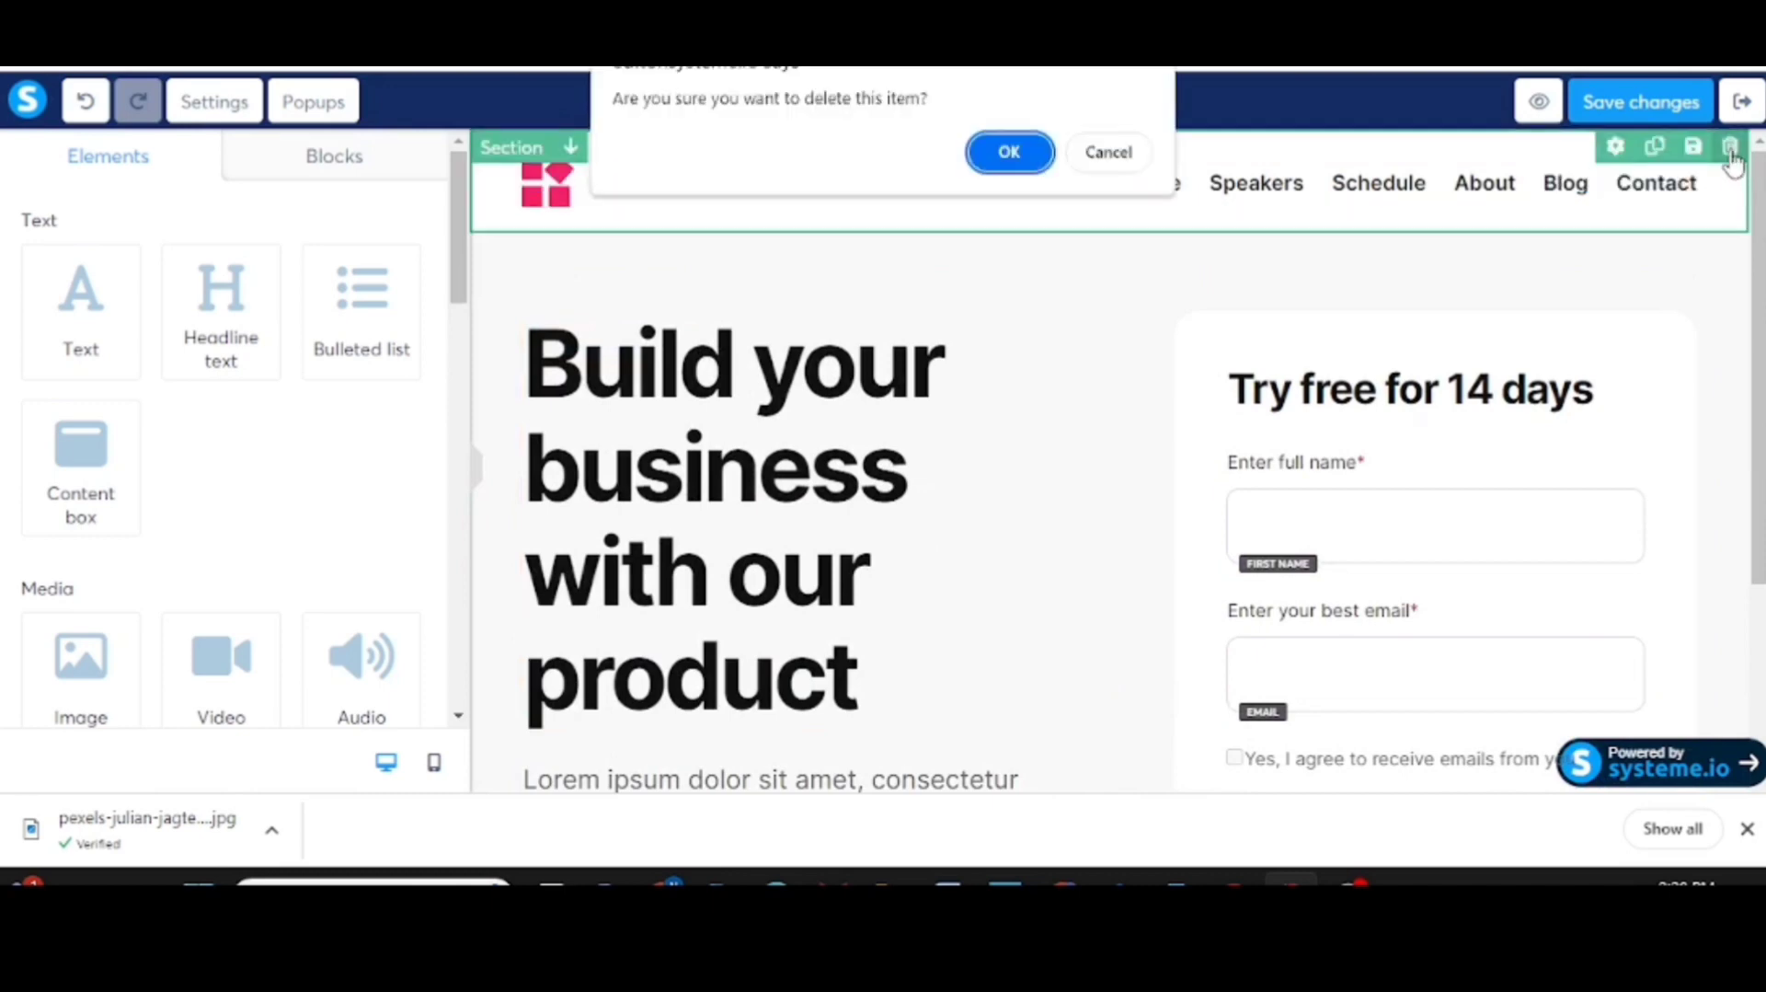
click(1035, 165)
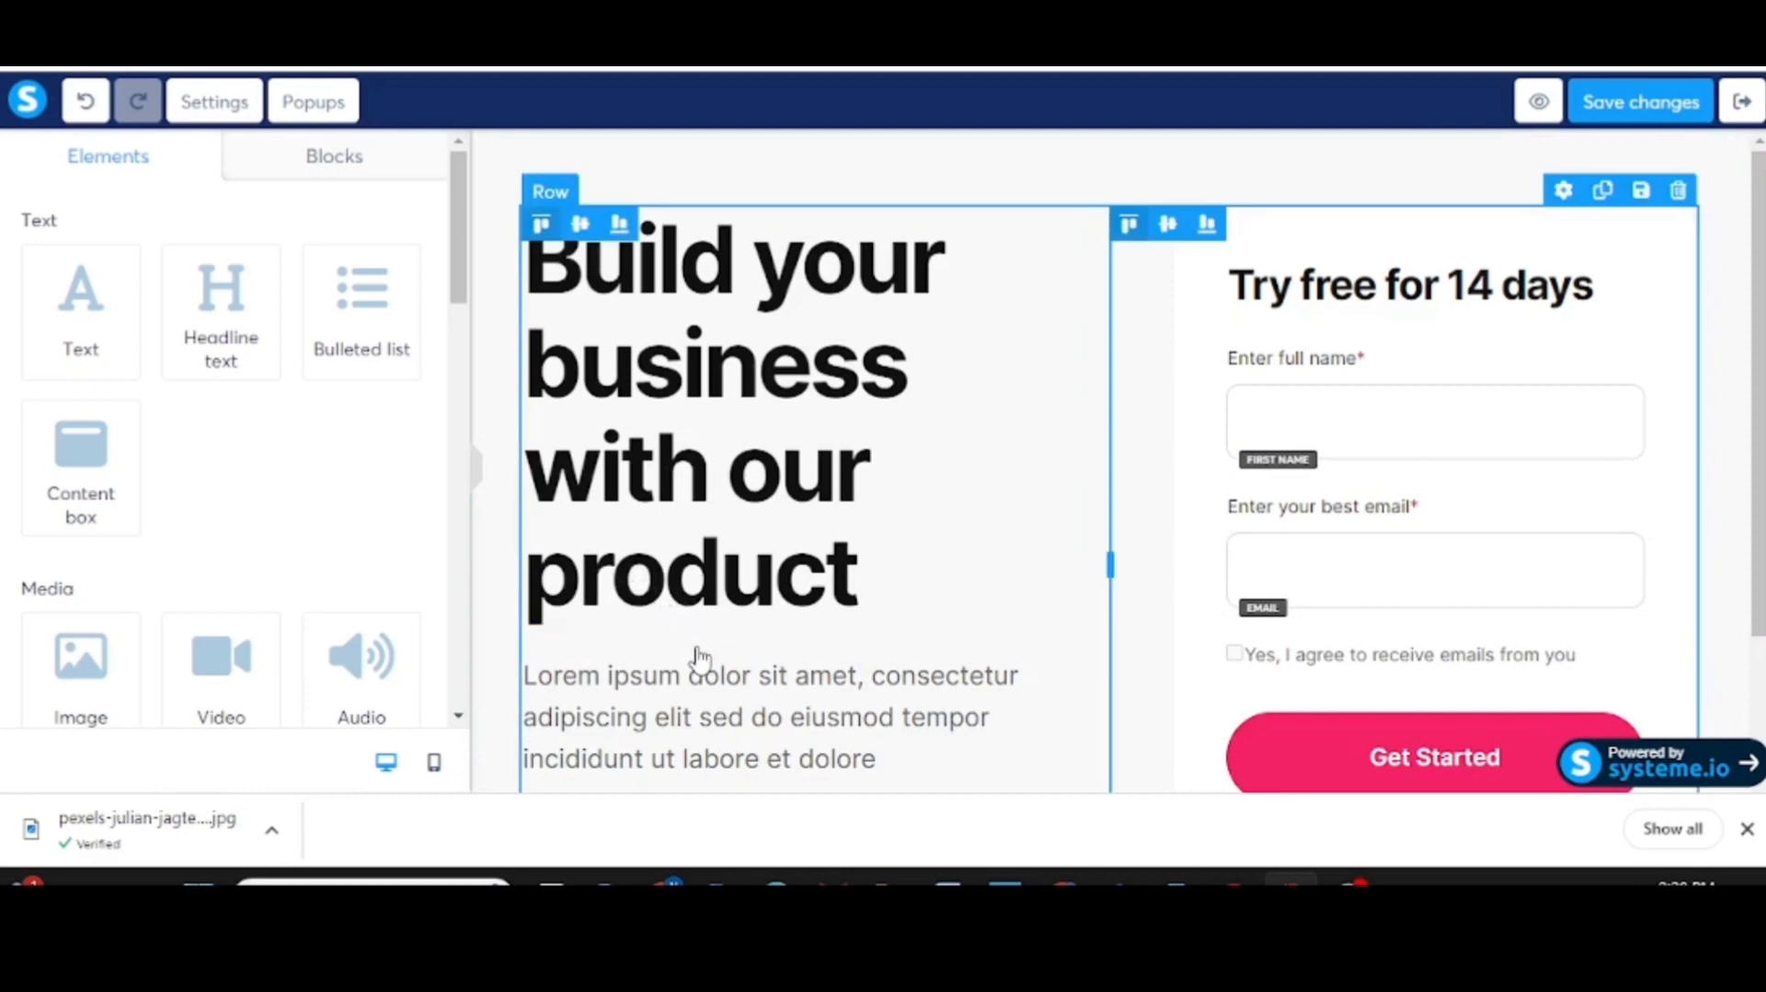
Step: Set the background color of the sign-up section to the default bright green, hex 7ED321
scroll(714, 678, down, 2)
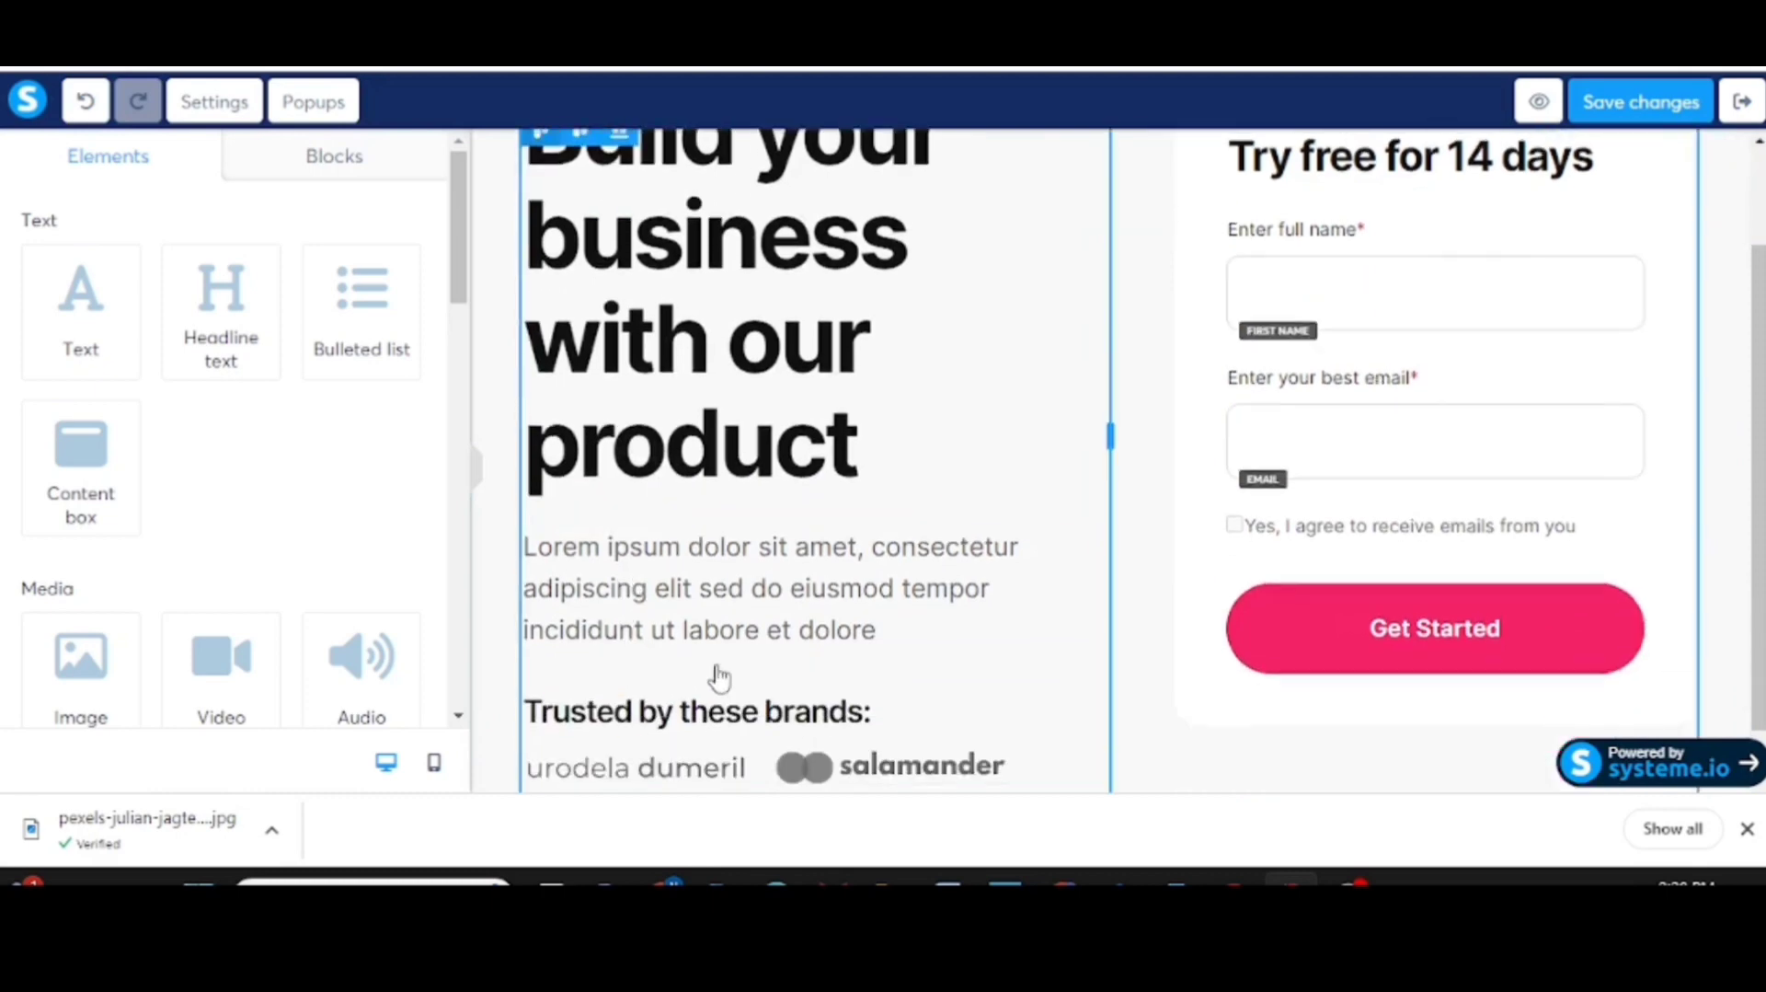
scroll(721, 678, up, 2)
scroll(721, 676, down, 2)
scroll(720, 677, up, 2)
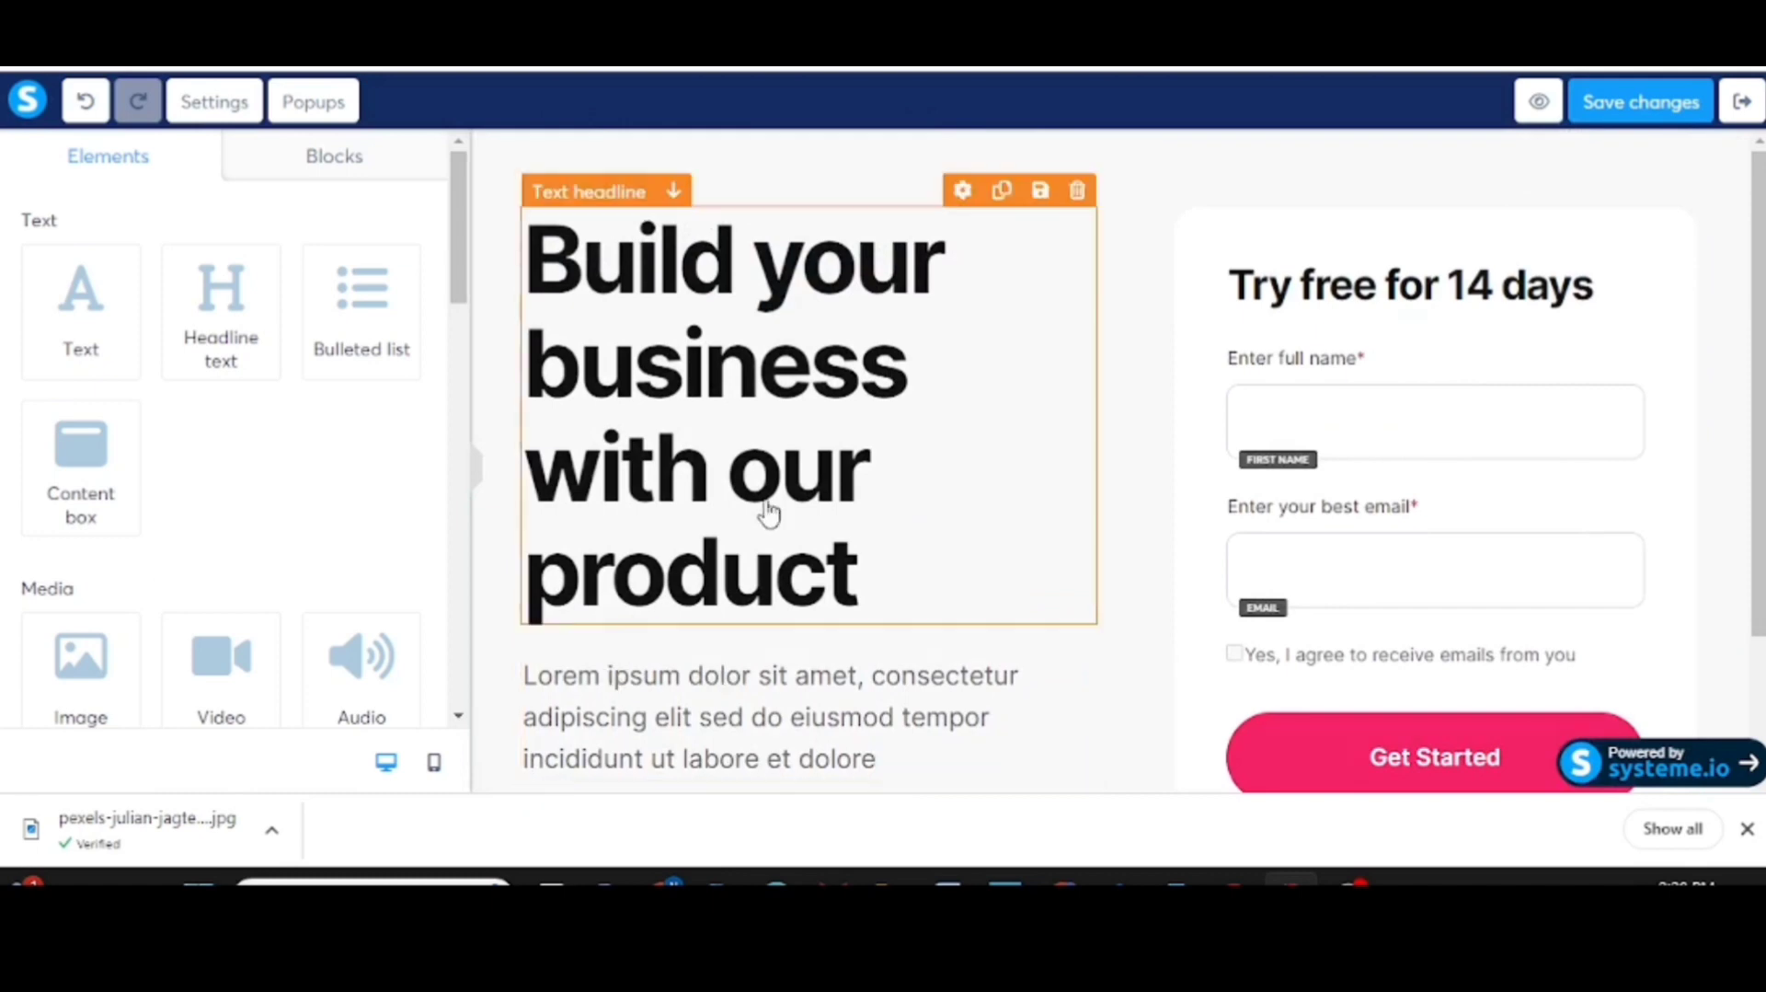
click(977, 443)
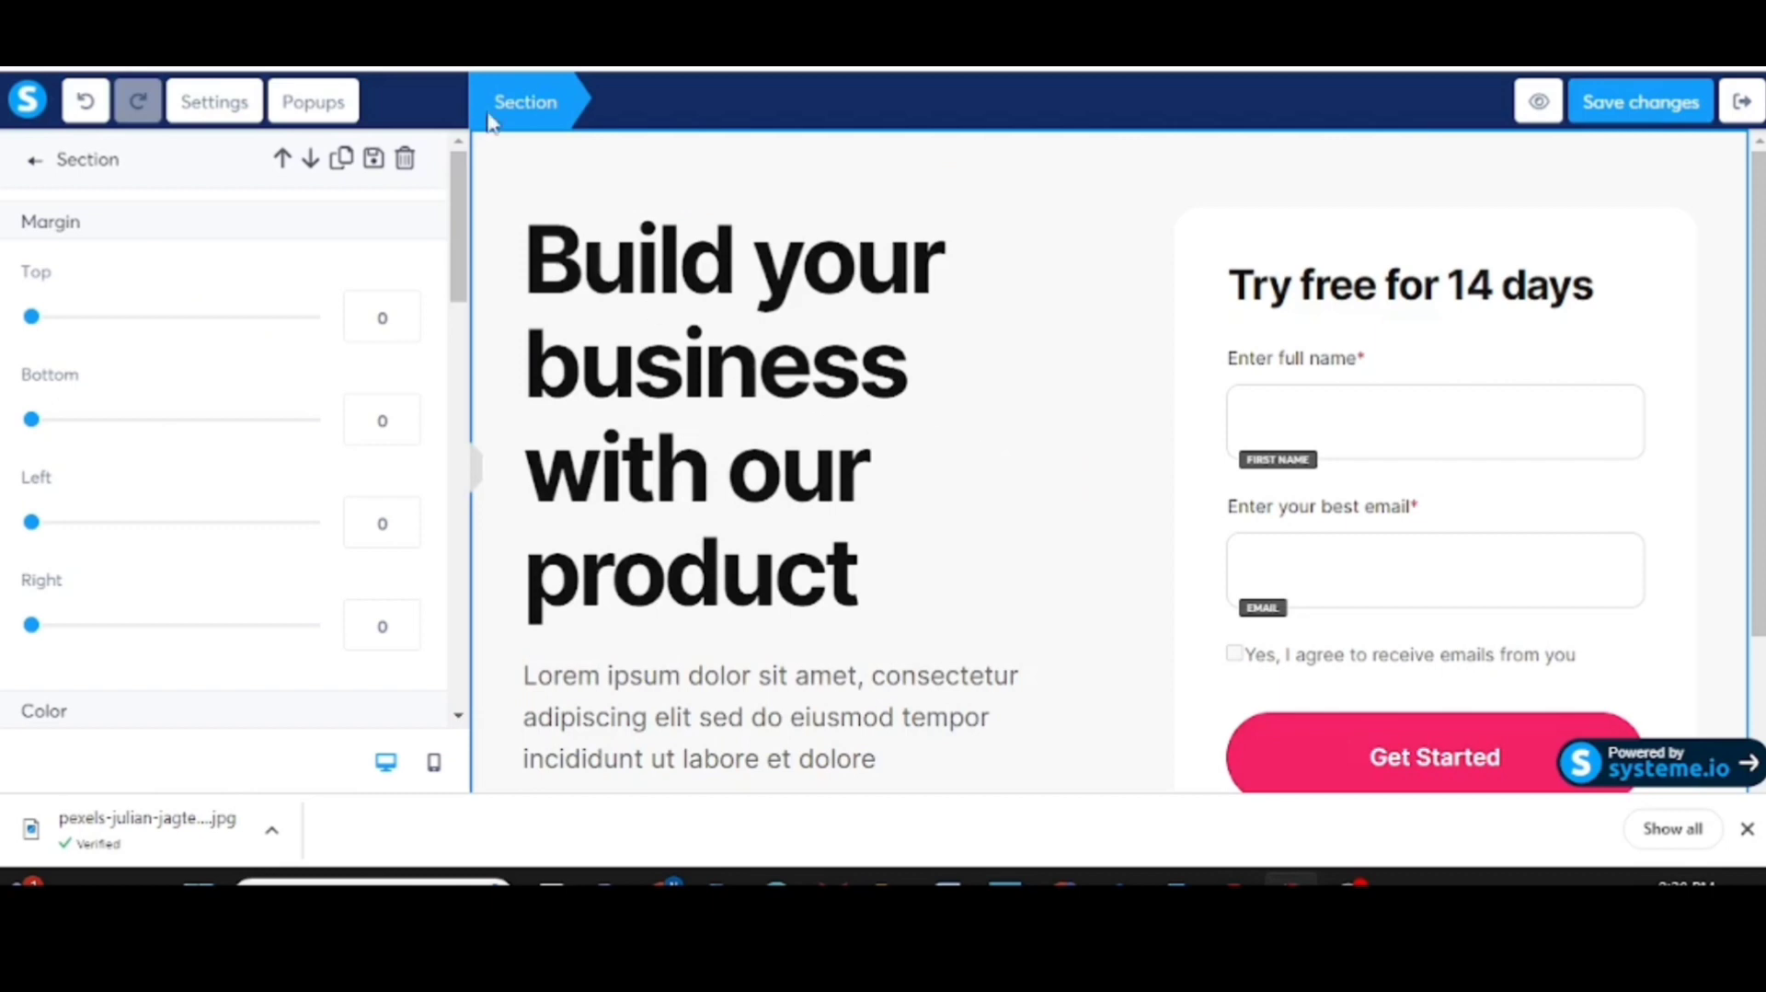
click(633, 183)
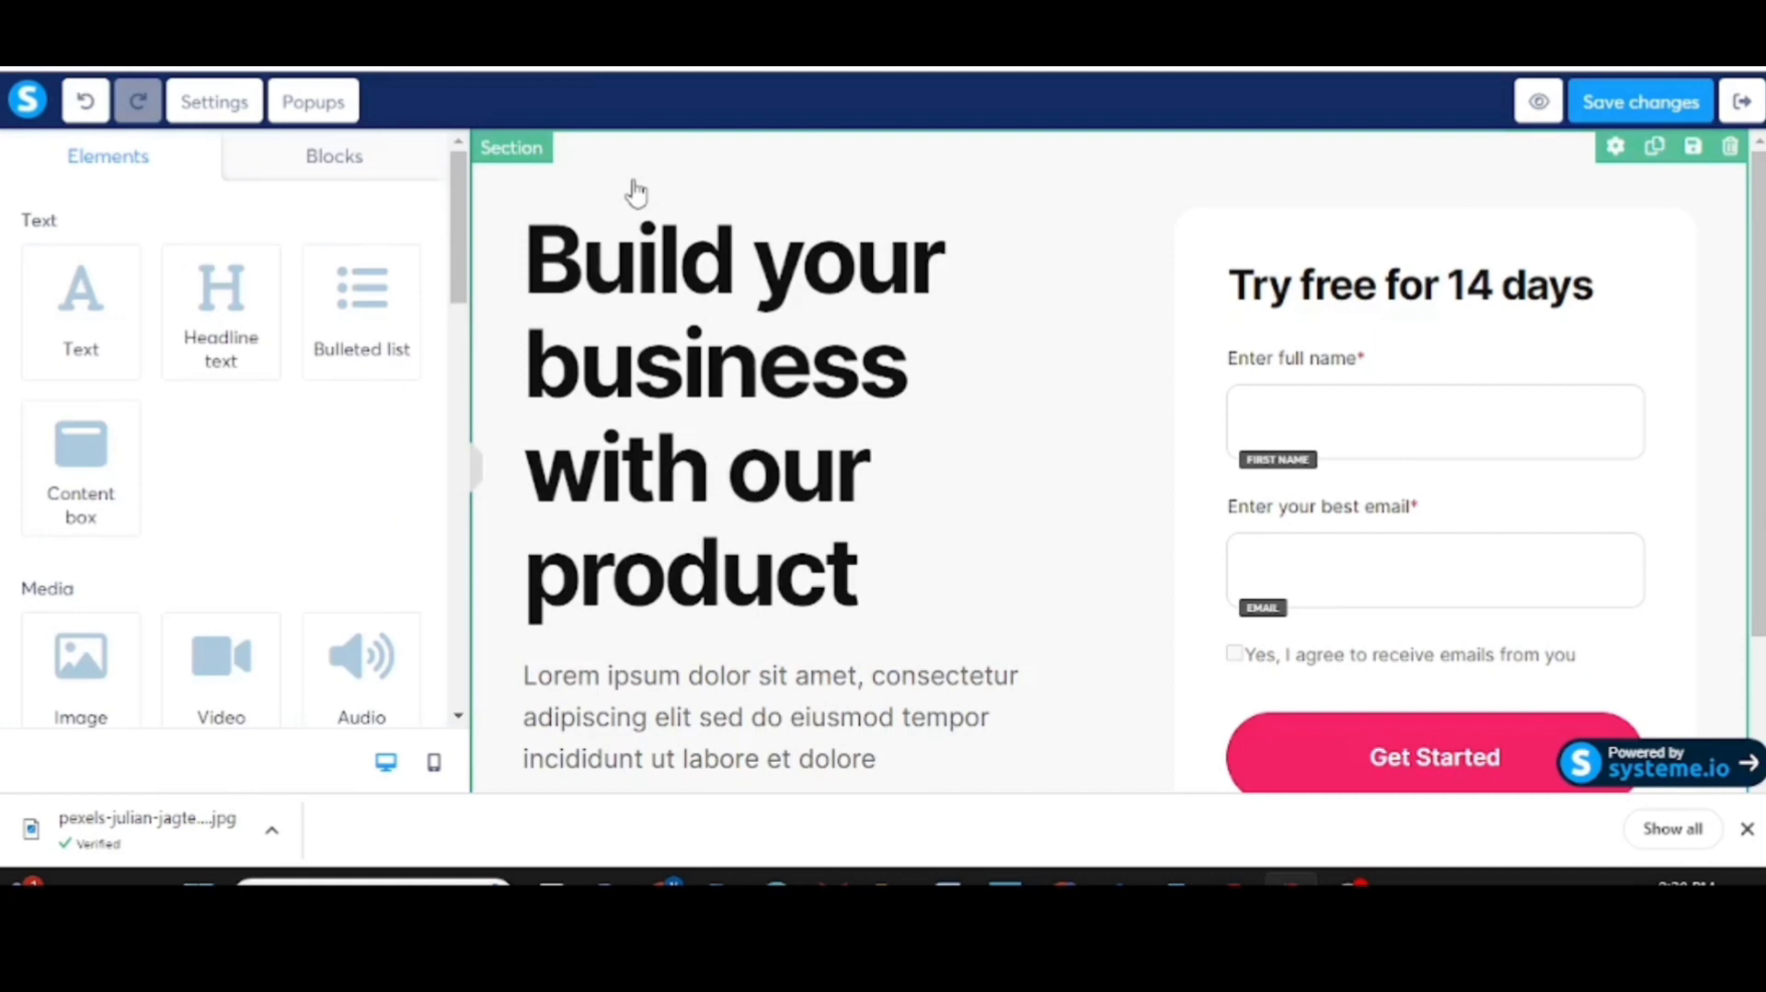
click(635, 191)
scroll(294, 267, down, 3)
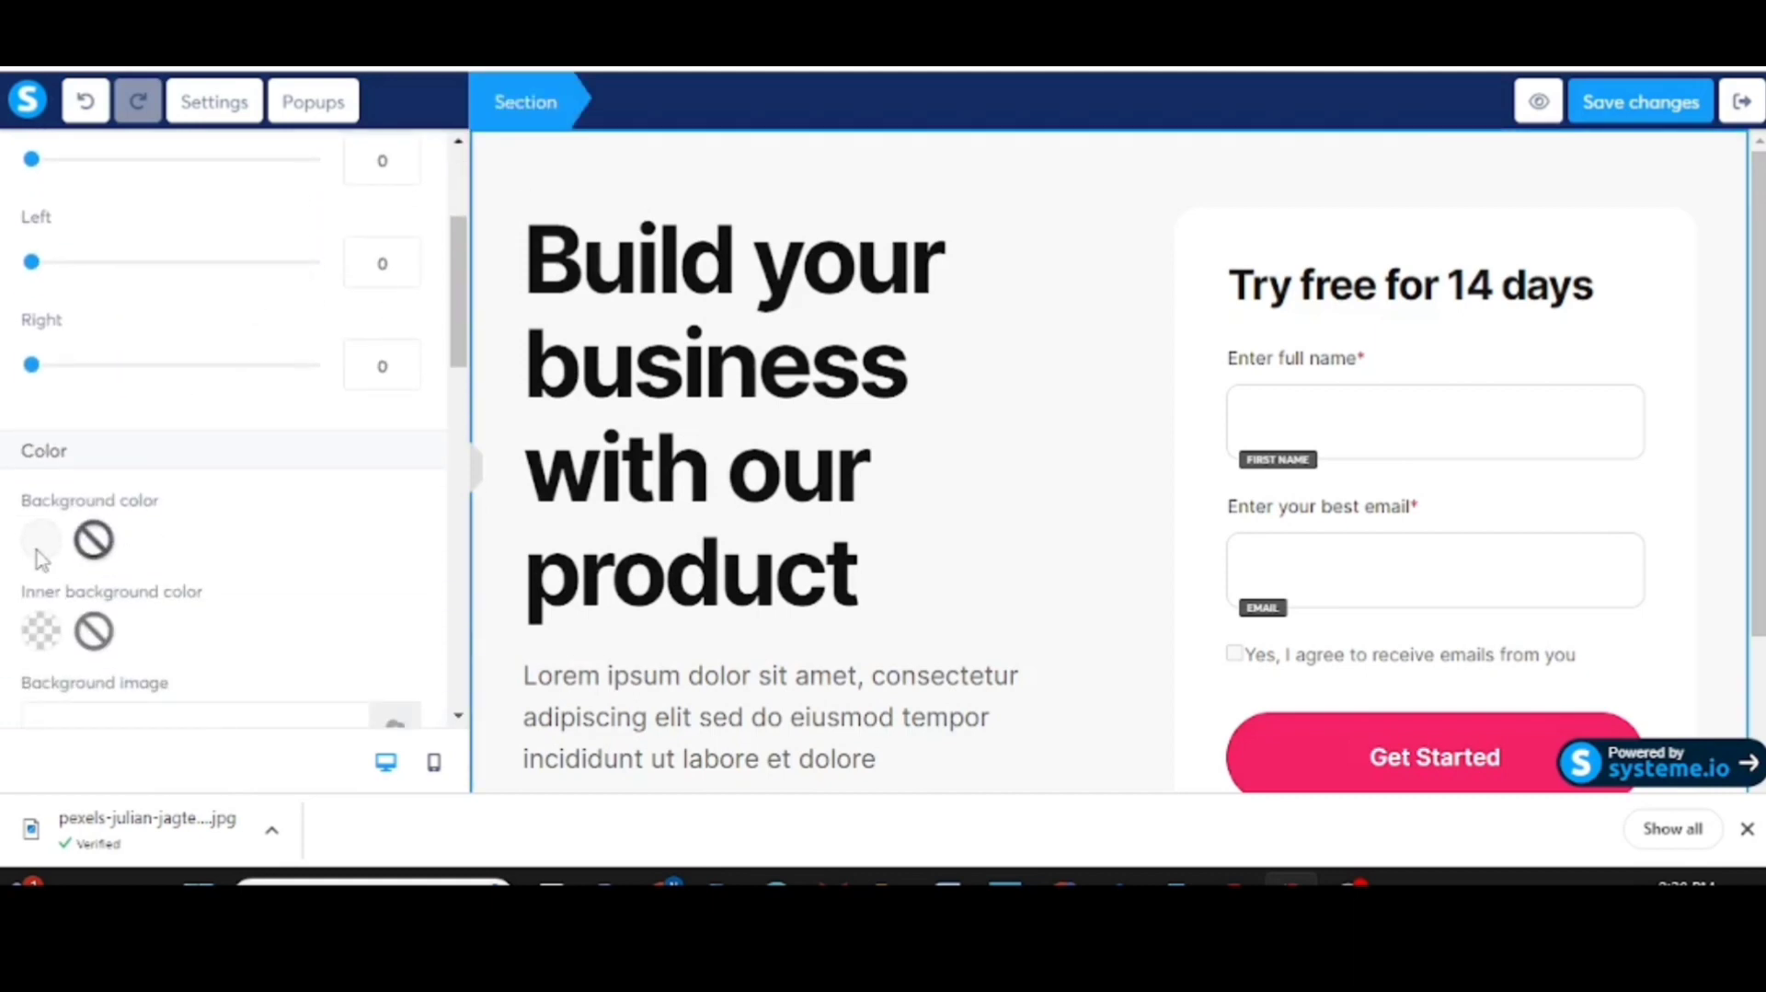
click(39, 540)
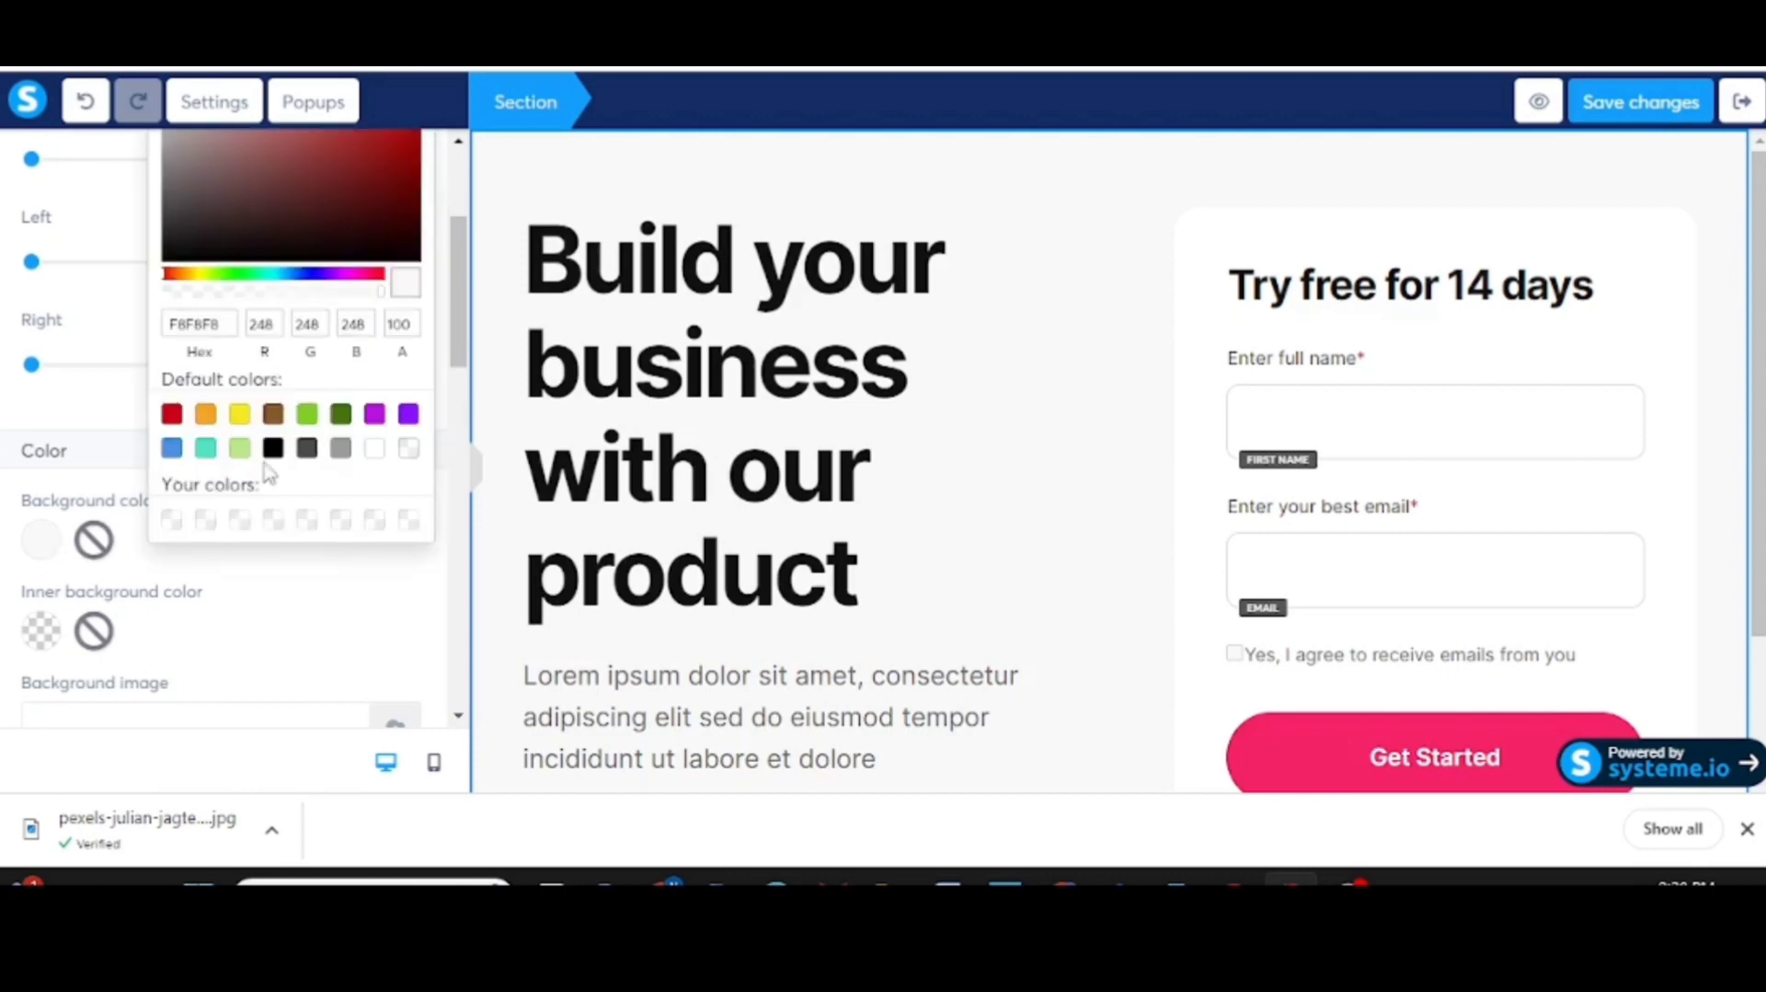
click(313, 418)
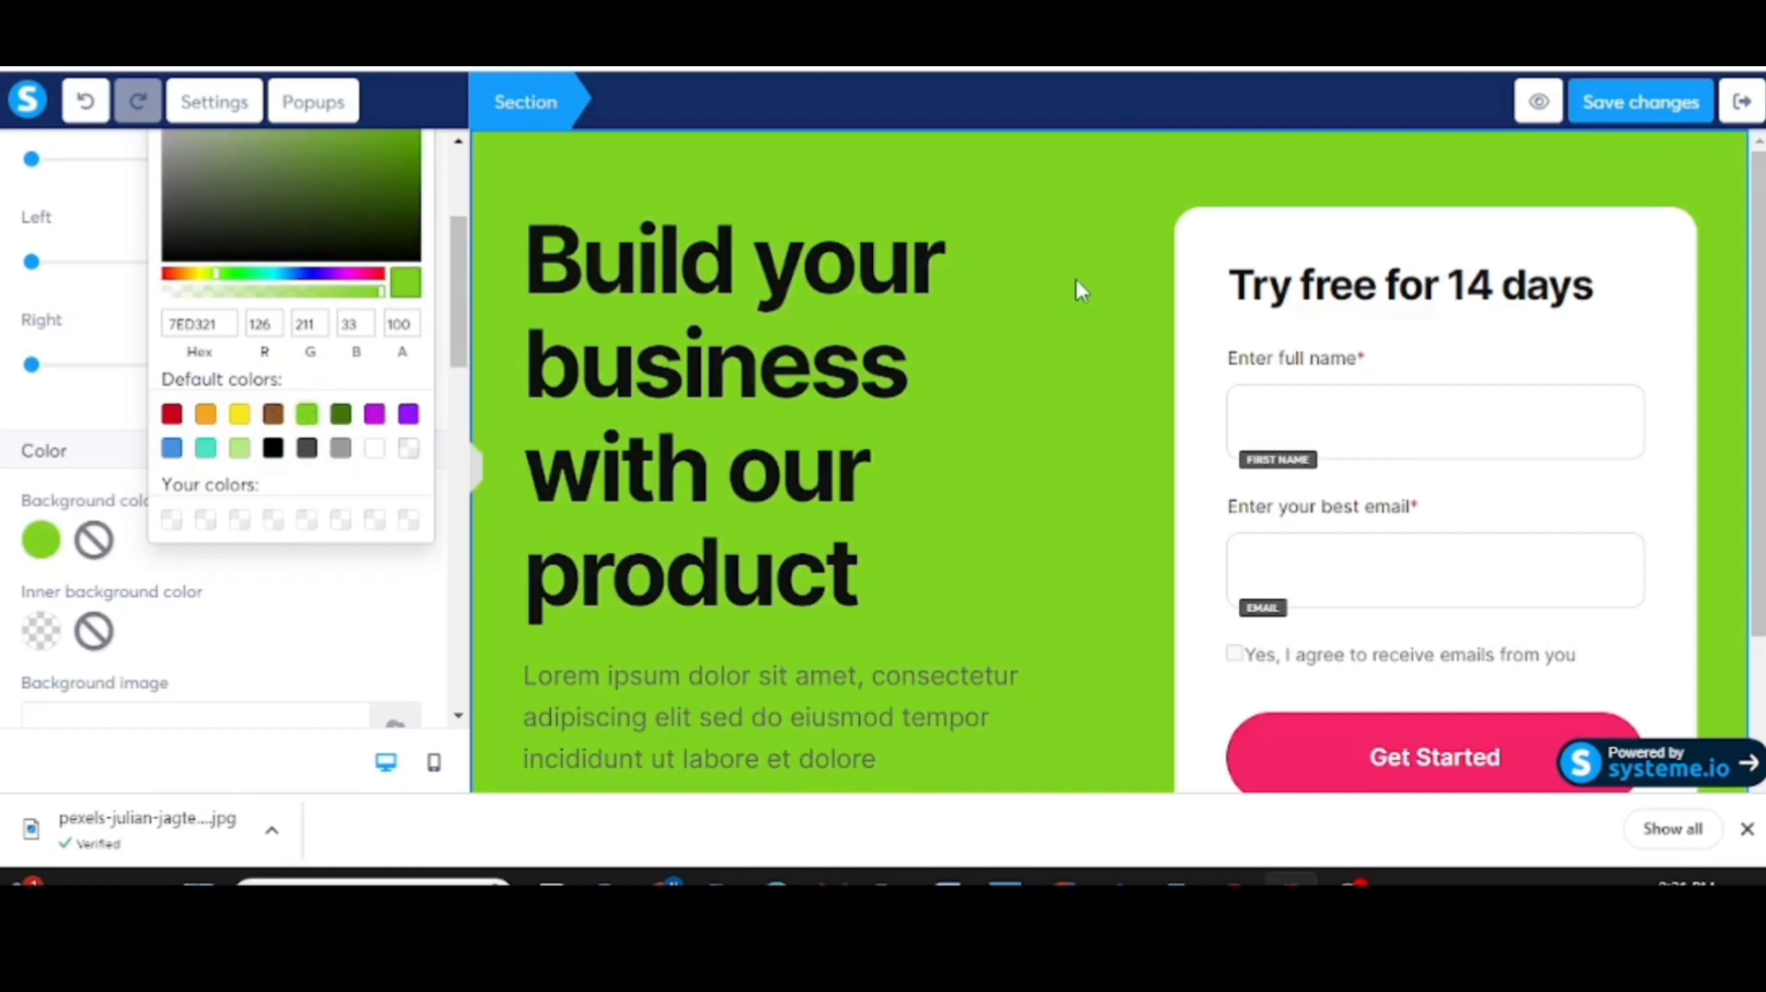
click(1095, 370)
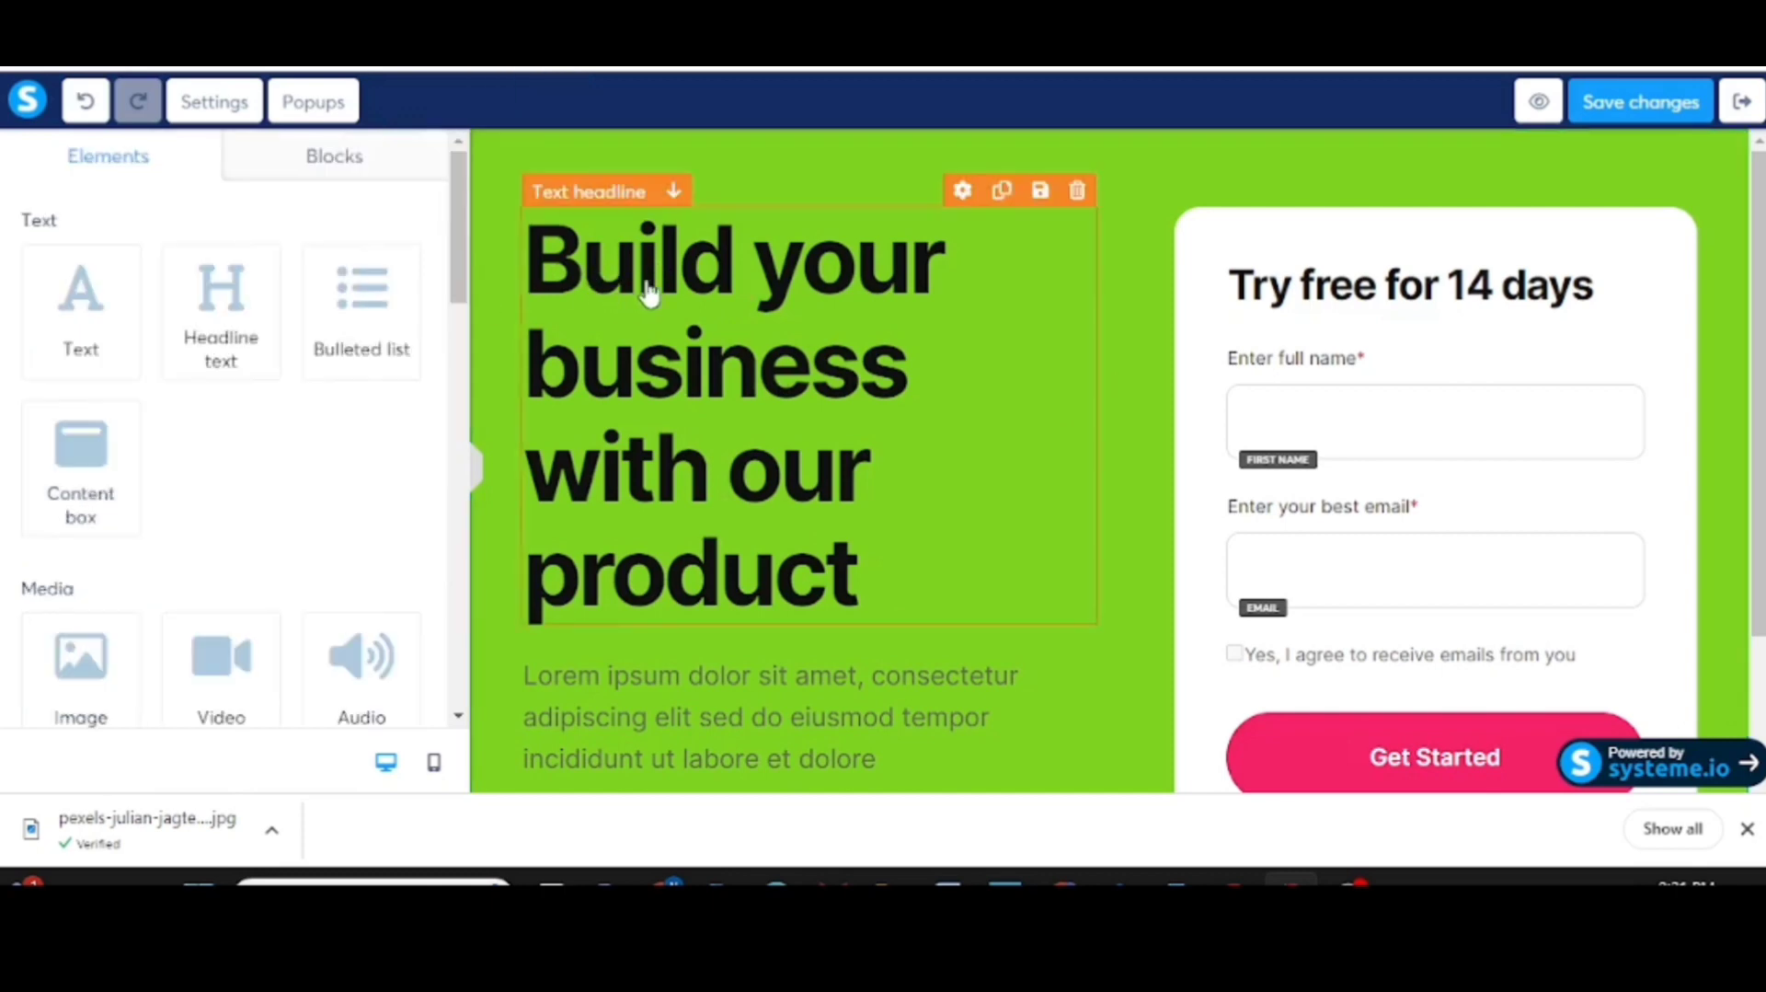
Step: Replace the main headline's text with "Your Financial Journey Starts Here"
click(880, 571)
key(BackSpace)
key(BackSpace)
key(BackSpace)
key(BackSpace)
key(BackSpace)
key(BackSpace)
key(BackSpace)
key(BackSpace)
key(BackSpace)
key(BackSpace)
key(BackSpace)
key(BackSpace)
key(BackSpace)
key(BackSpace)
key(BackSpace)
key(BackSpace)
key(BackSpace)
key(BackSpace)
key(BackSpace)
key(BackSpace)
key(BackSpace)
key(BackSpace)
key(BackSpace)
key(BackSpace)
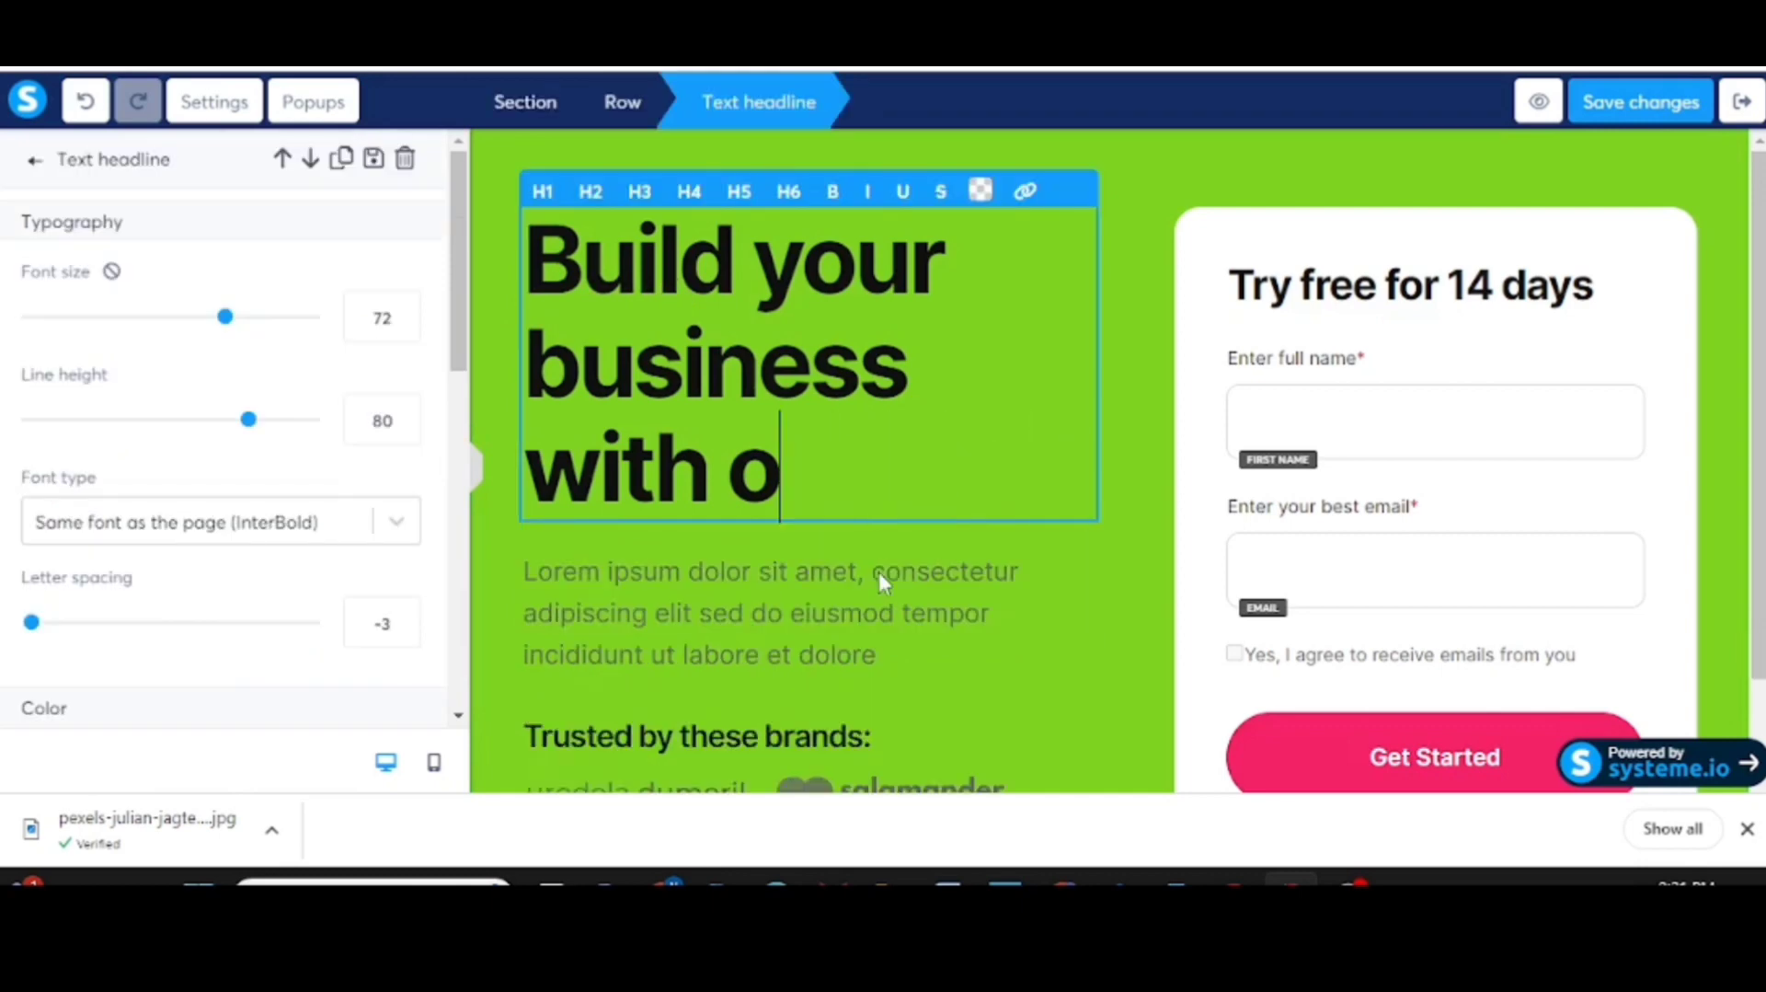
key(BackSpace)
key(BackSpace)
key(BackSpace)
key(BackSpace)
key(BackSpace)
key(BackSpace)
key(BackSpace)
key(BackSpace)
key(BackSpace)
key(BackSpace)
key(BackSpace)
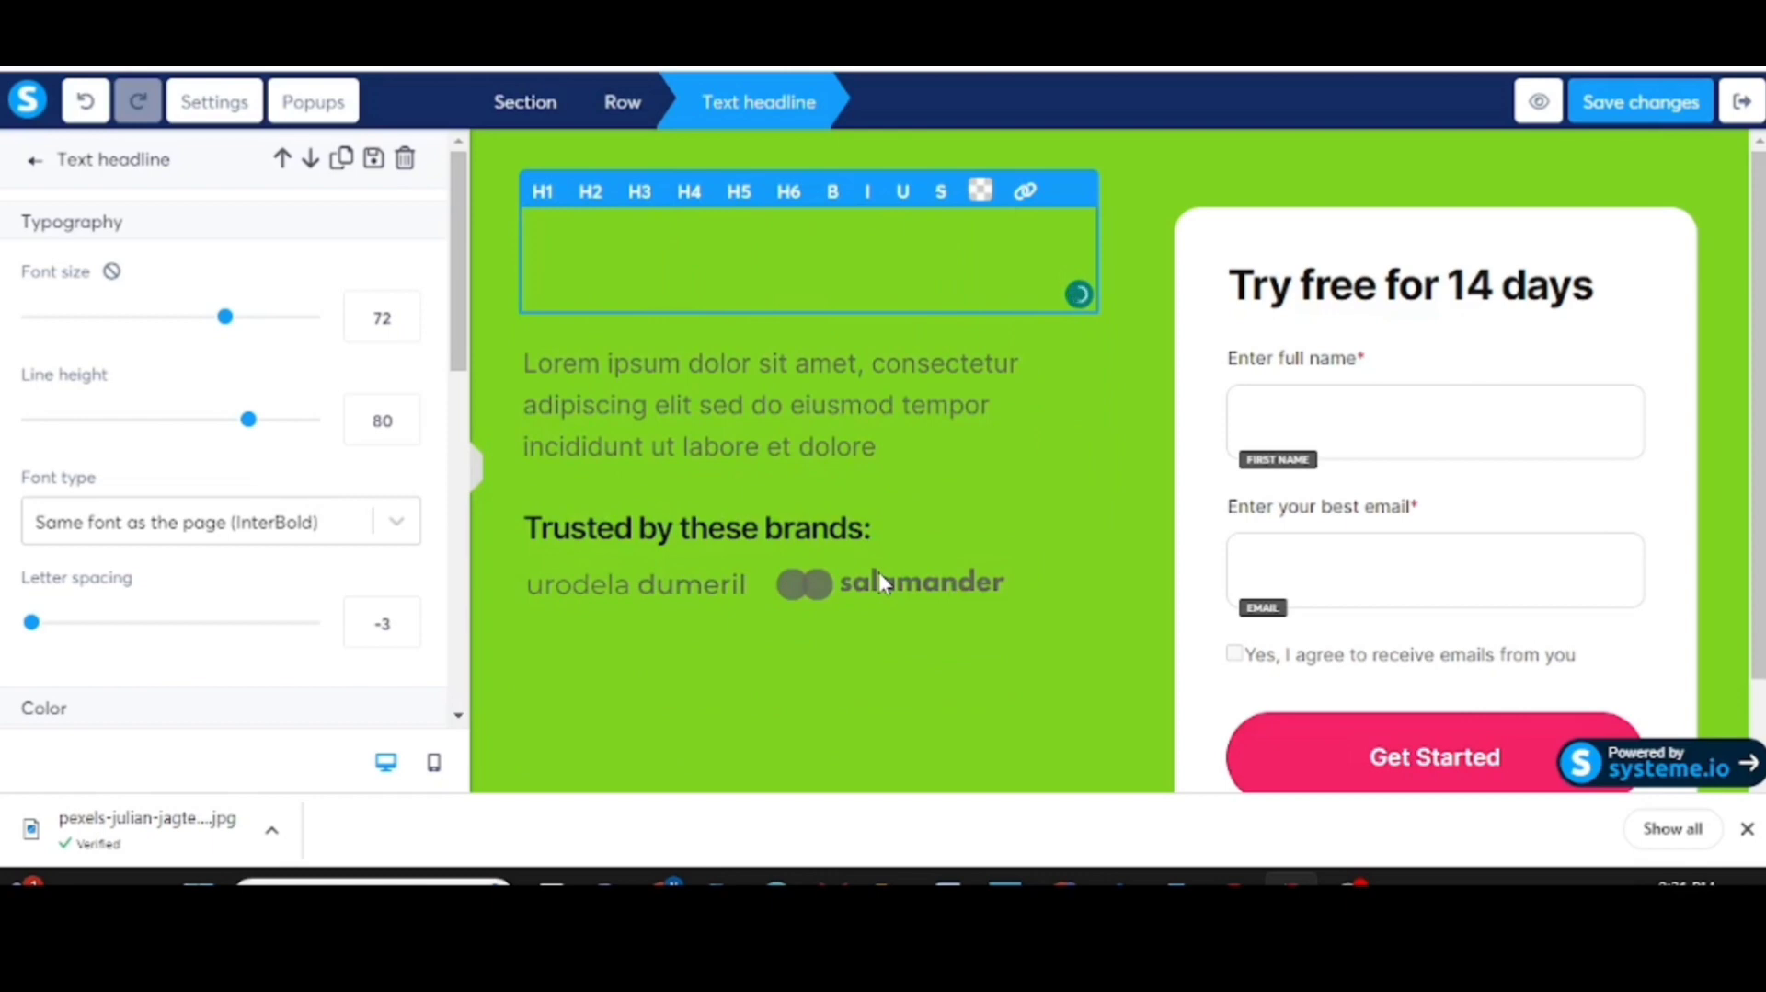
text(Your Financial Journey Starts Here)
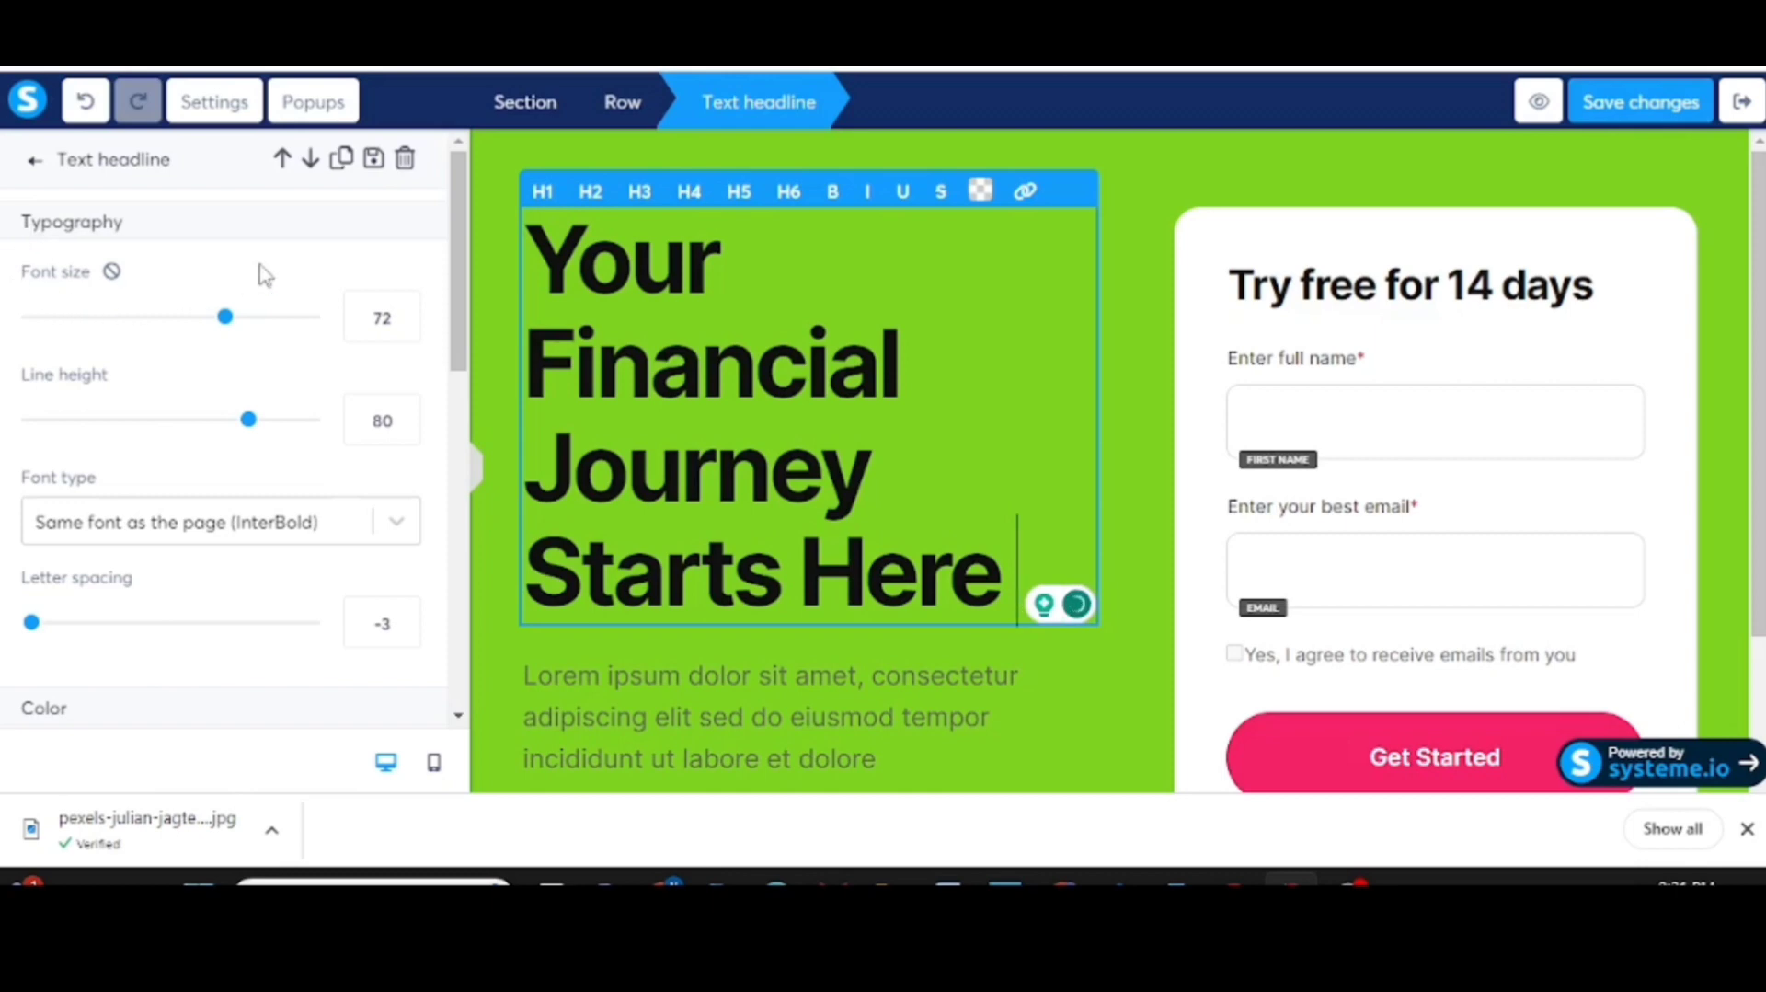
Step: Reduce the main headline's font size to 52
click(404, 323)
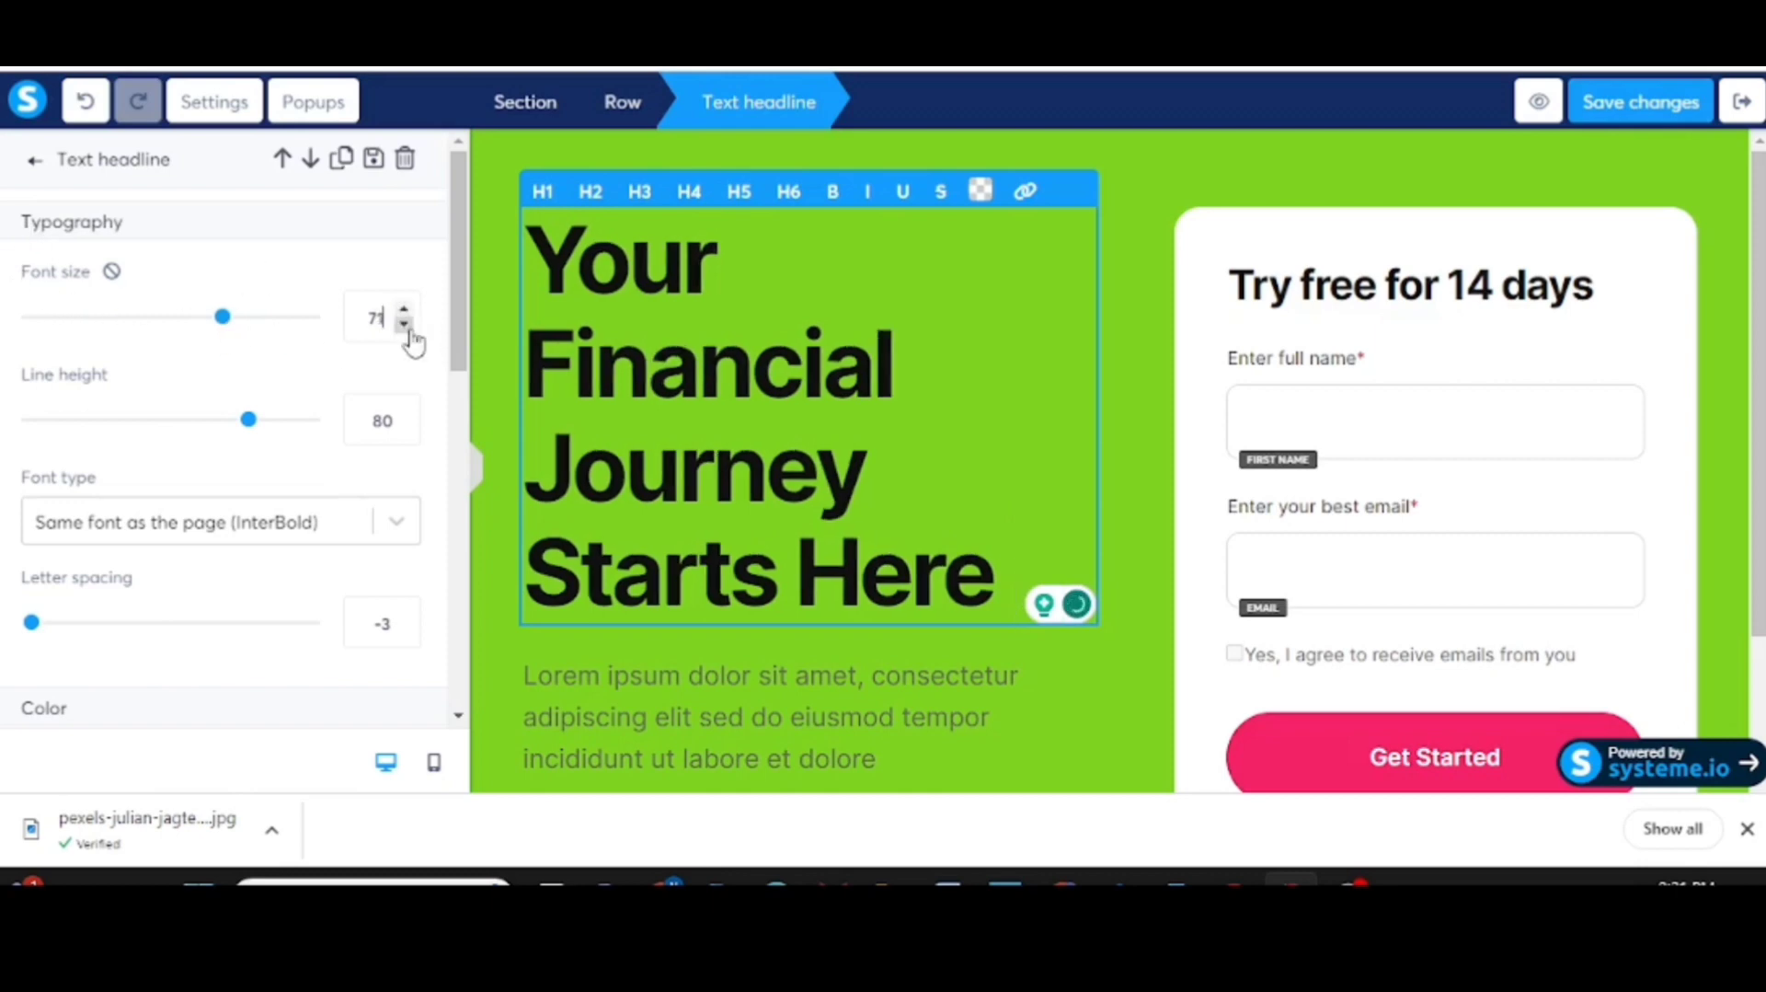
click(404, 323)
click(404, 324)
click(403, 324)
click(404, 323)
click(404, 324)
click(404, 324)
click(404, 324)
click(404, 324)
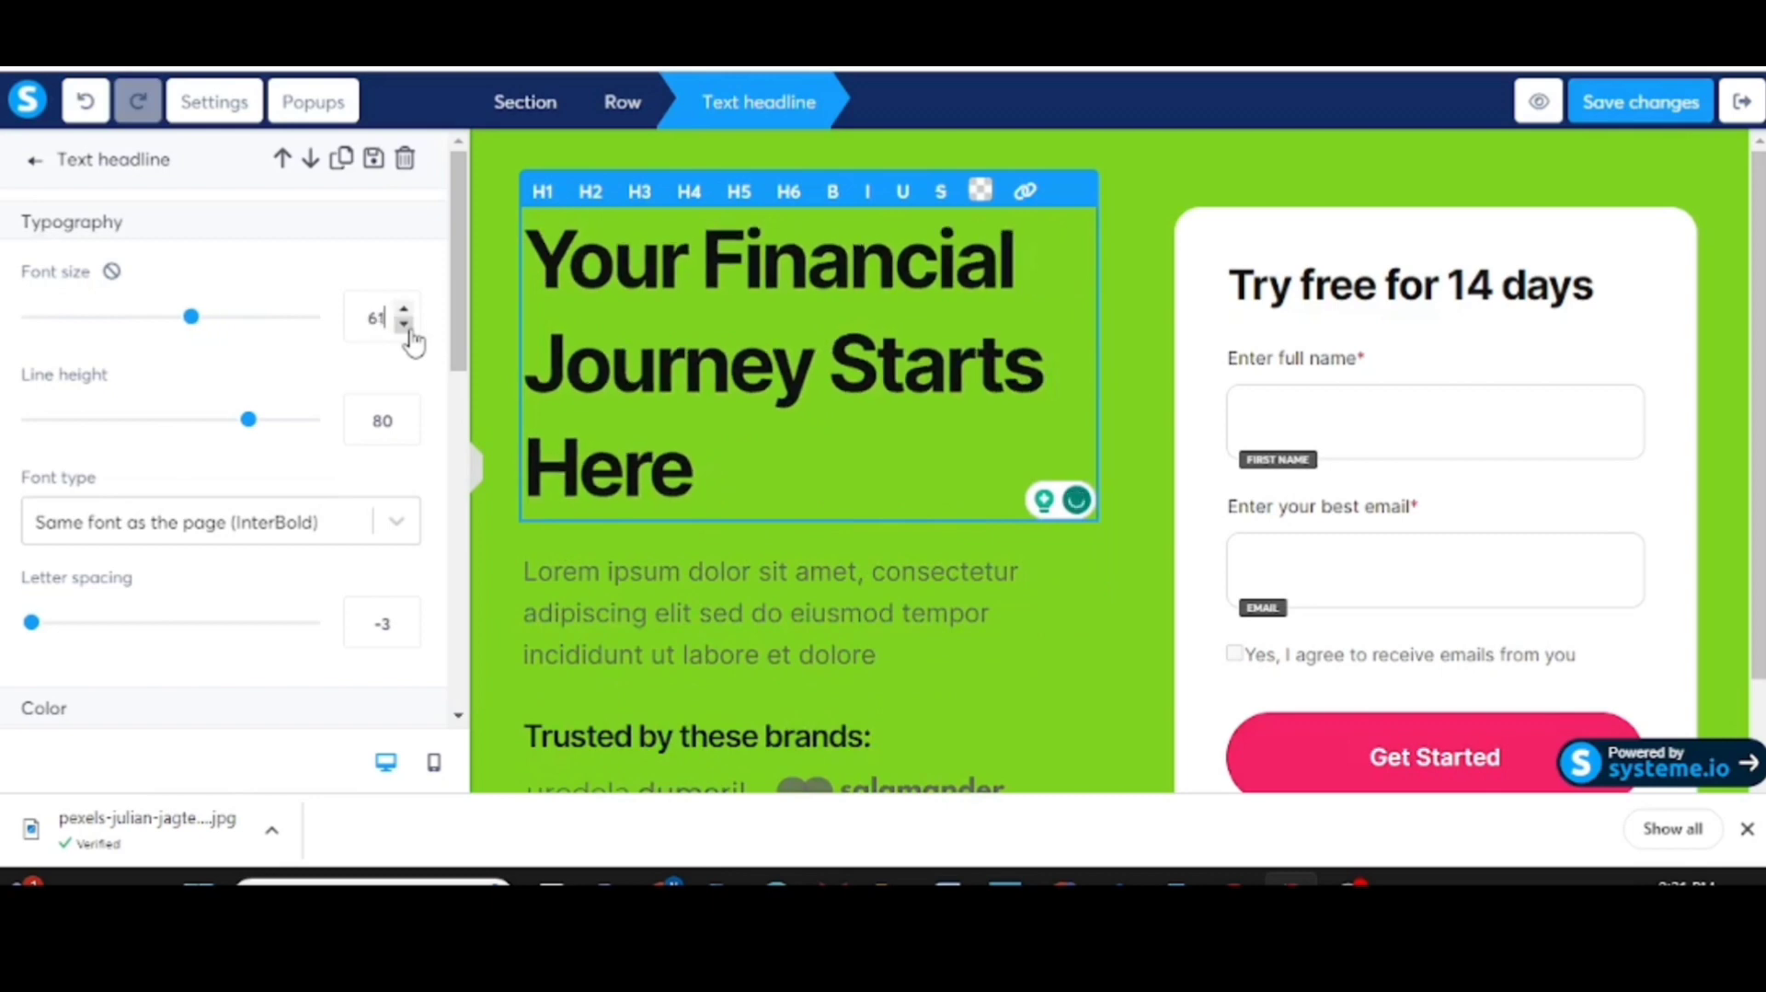
click(404, 324)
click(404, 324)
click(404, 323)
click(404, 324)
click(403, 324)
click(404, 324)
click(403, 324)
click(404, 324)
click(404, 323)
click(403, 323)
click(404, 324)
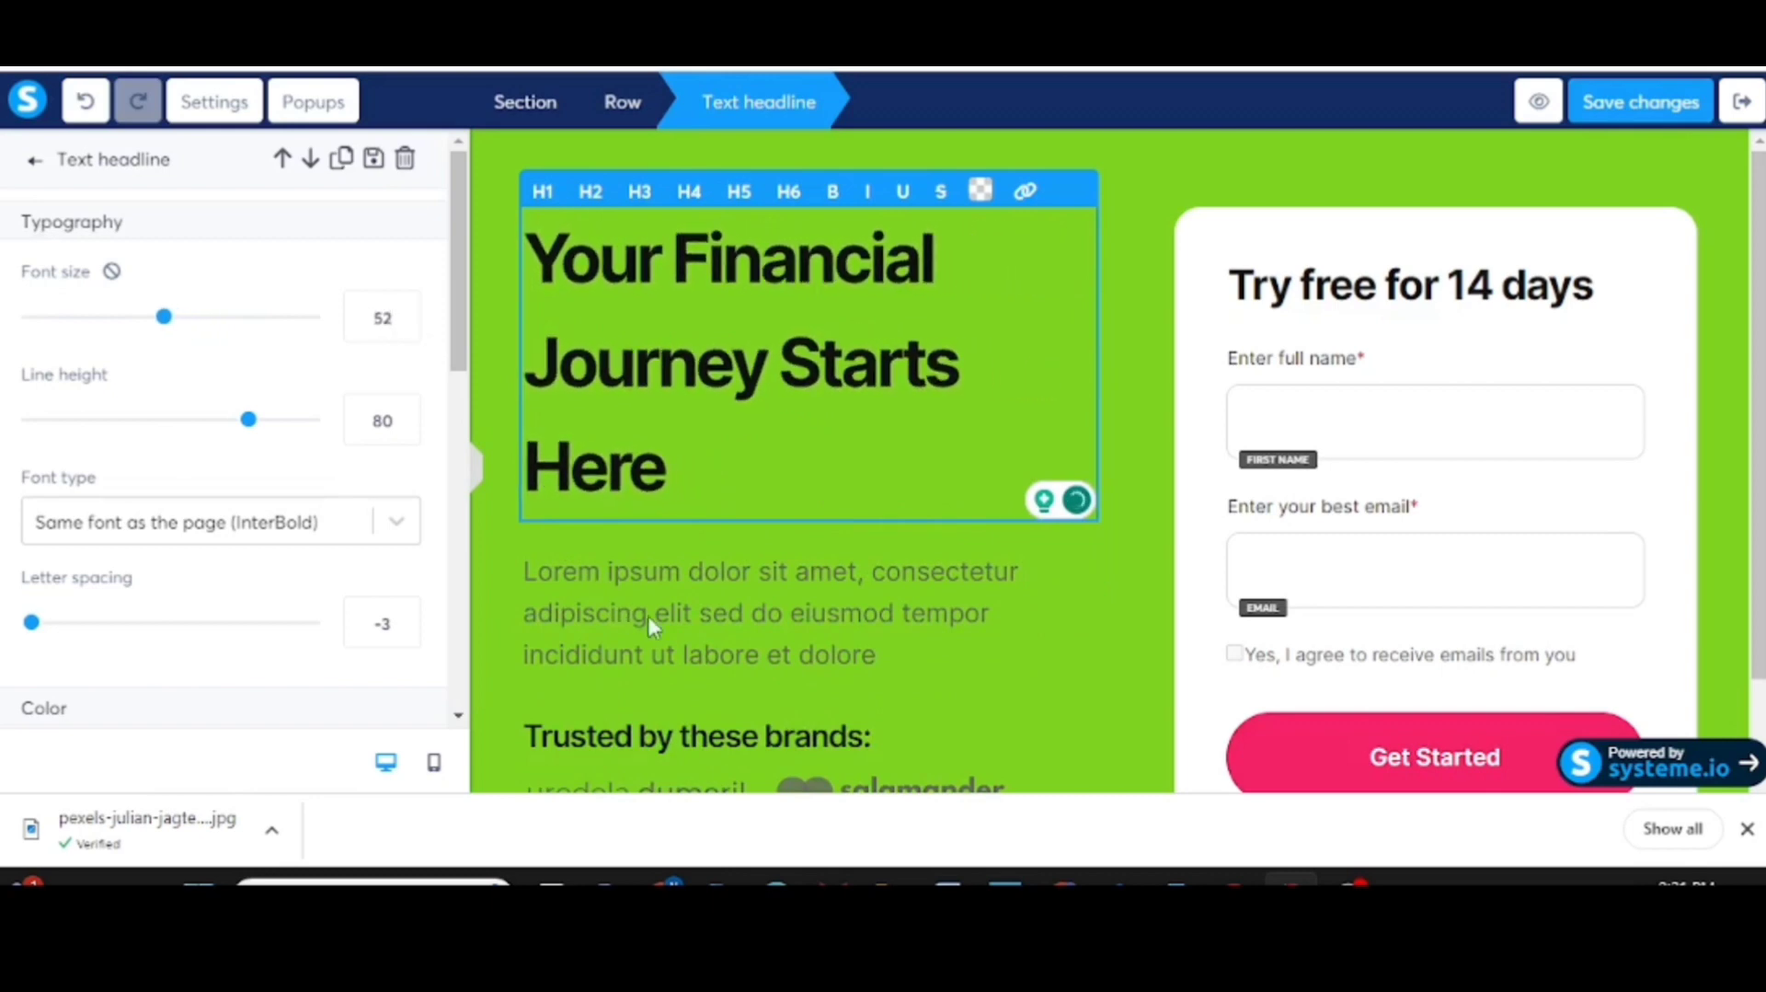
Step: Replace the Lorem ipsum paragraph below the headline with "Get Yoyr Free Ebook"
click(654, 614)
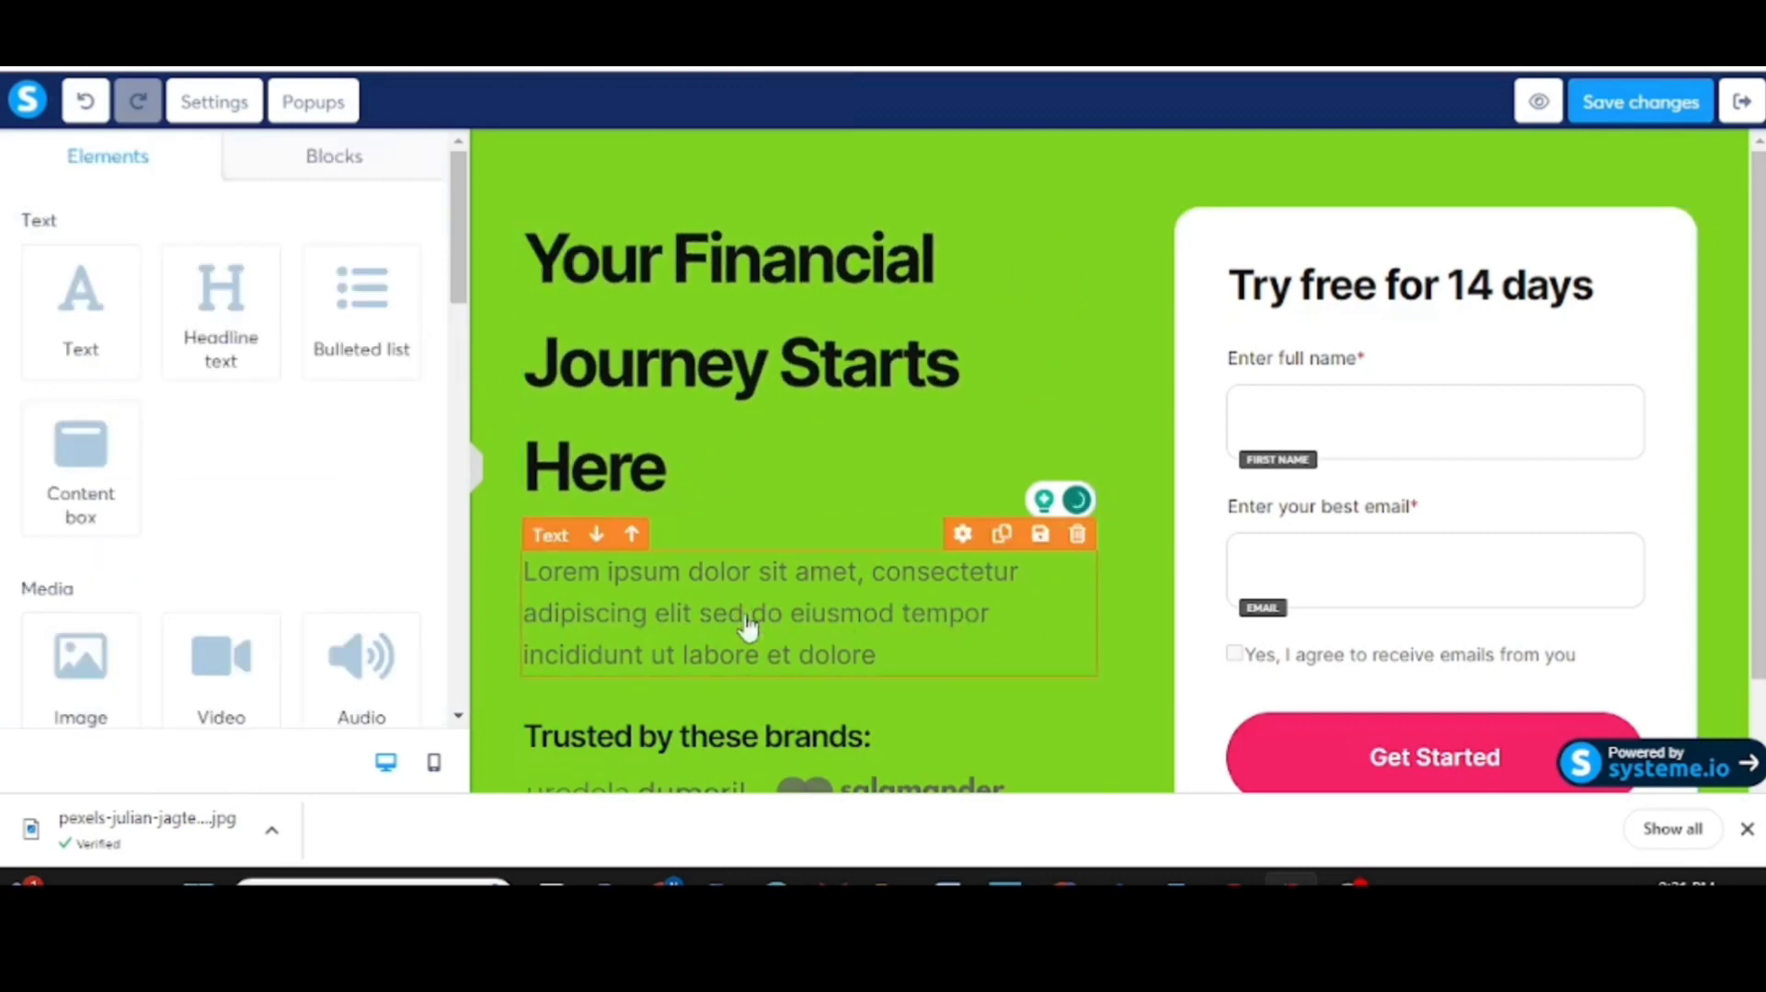
click(893, 658)
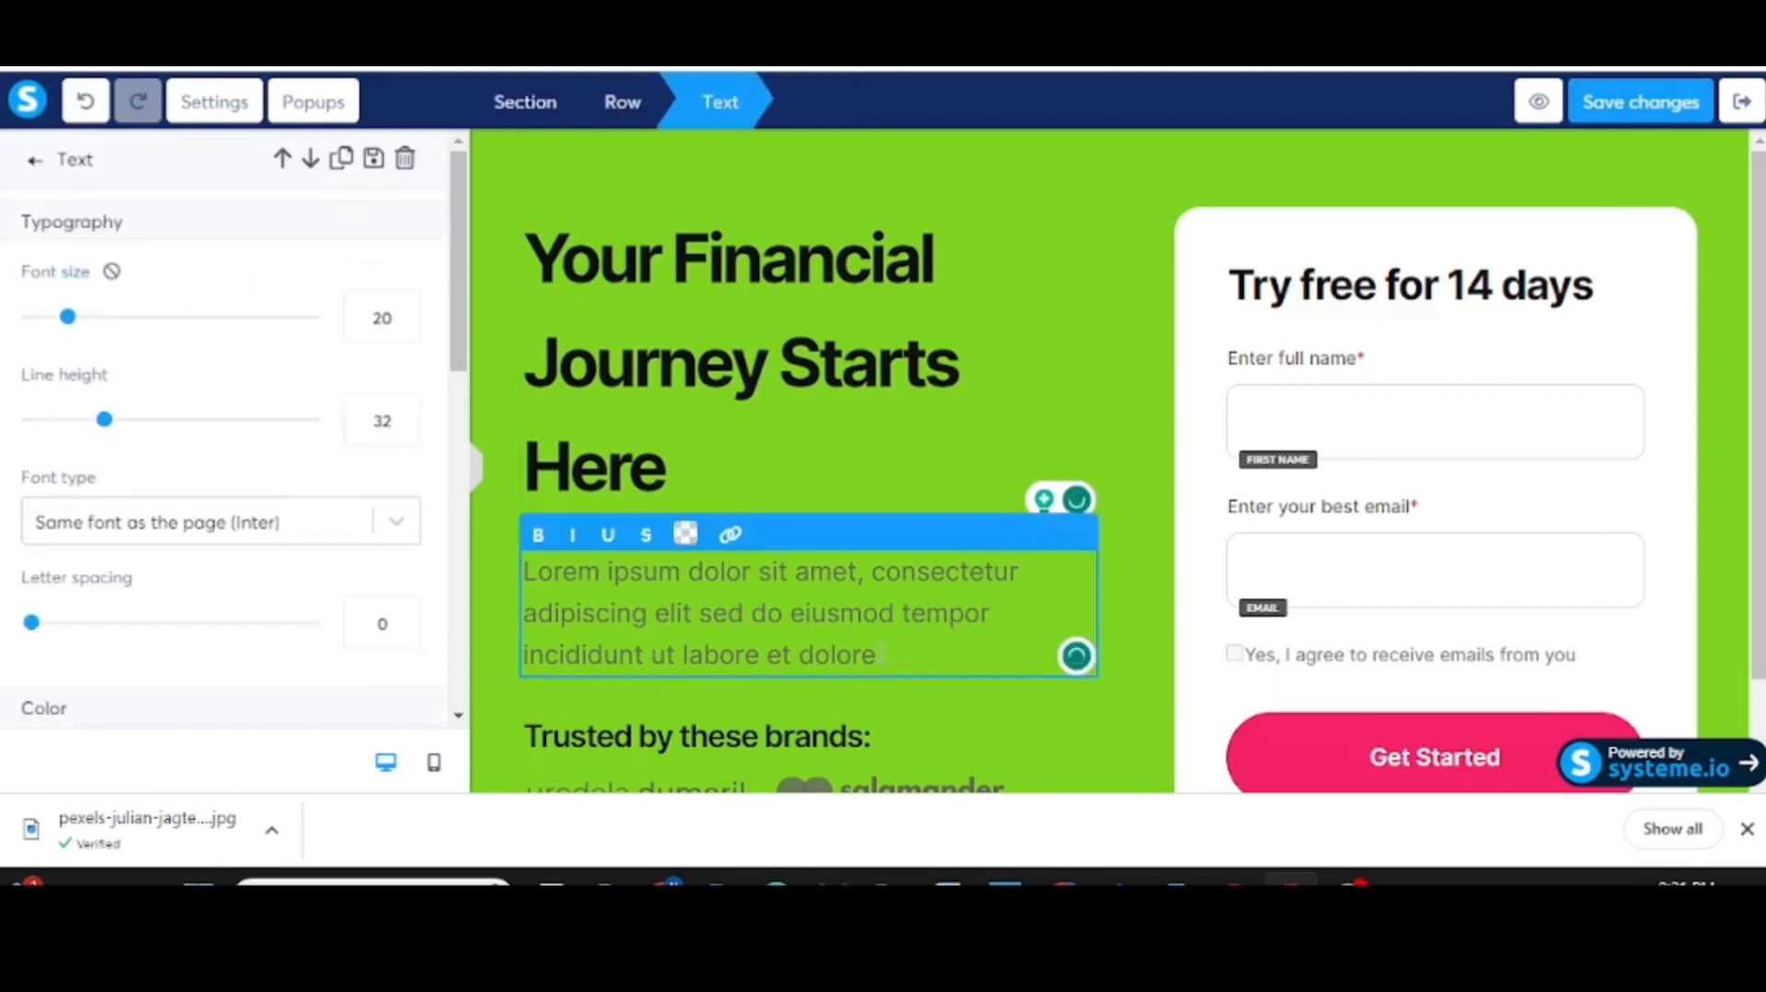
drag(881, 654, 520, 579)
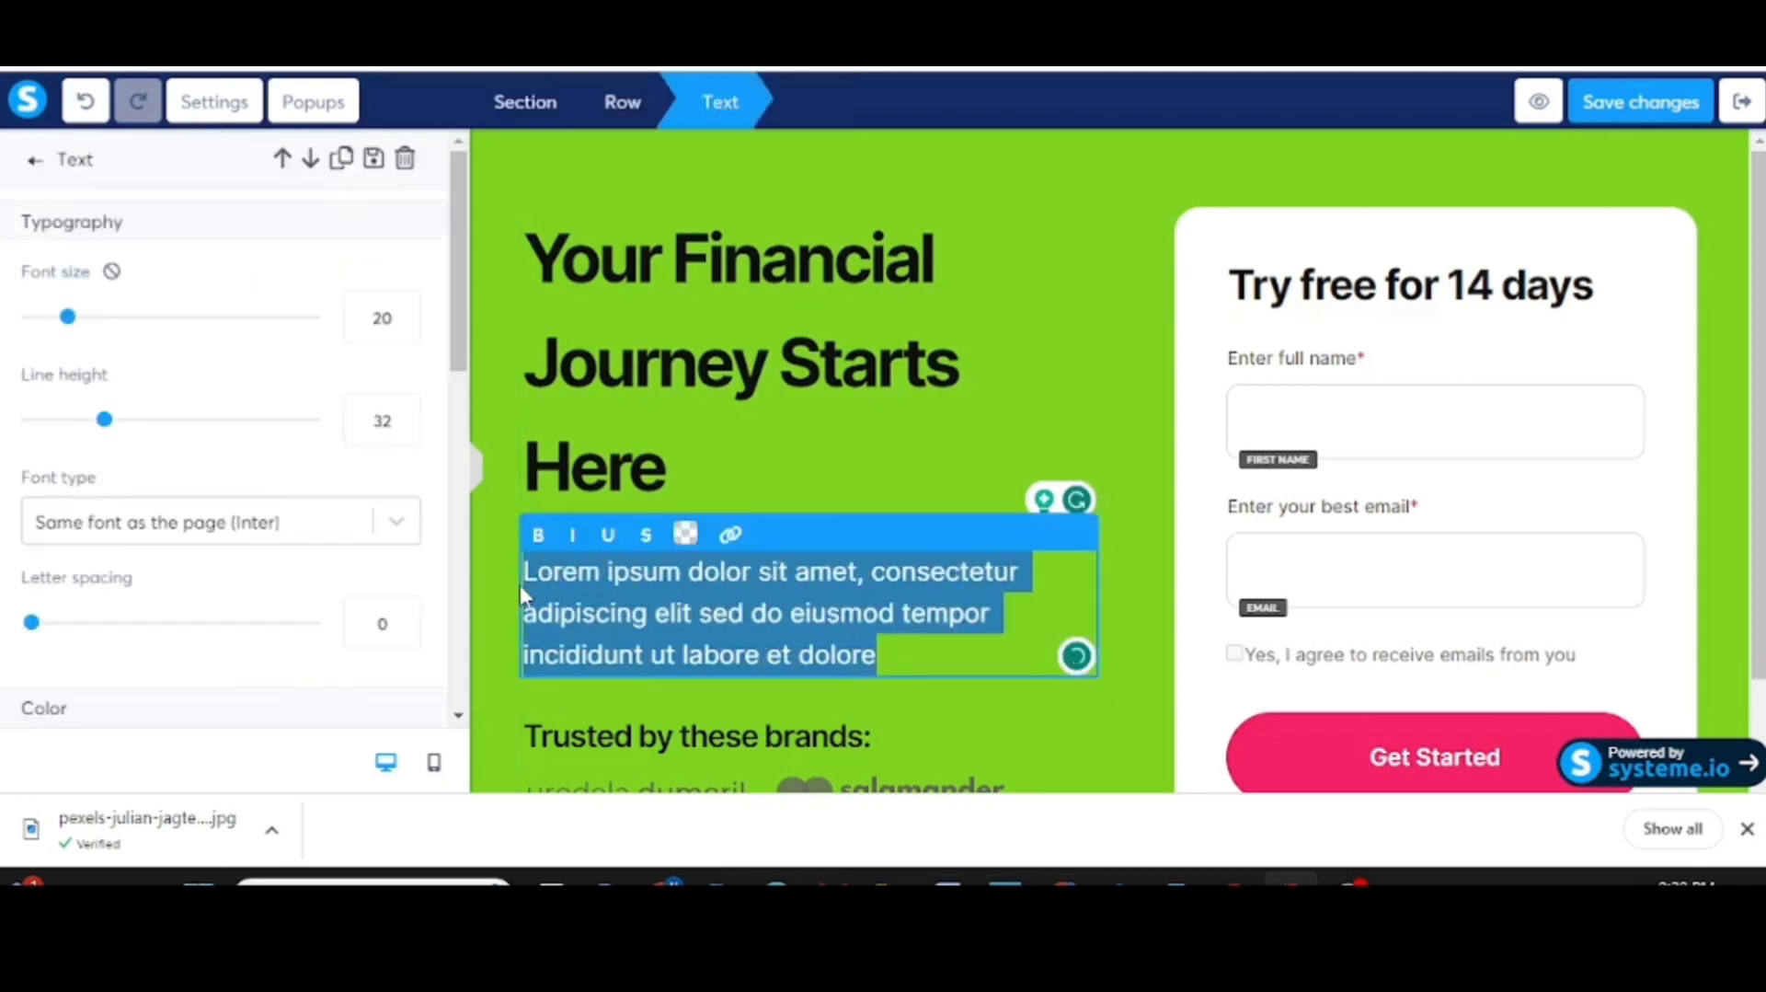
key(BackSpace)
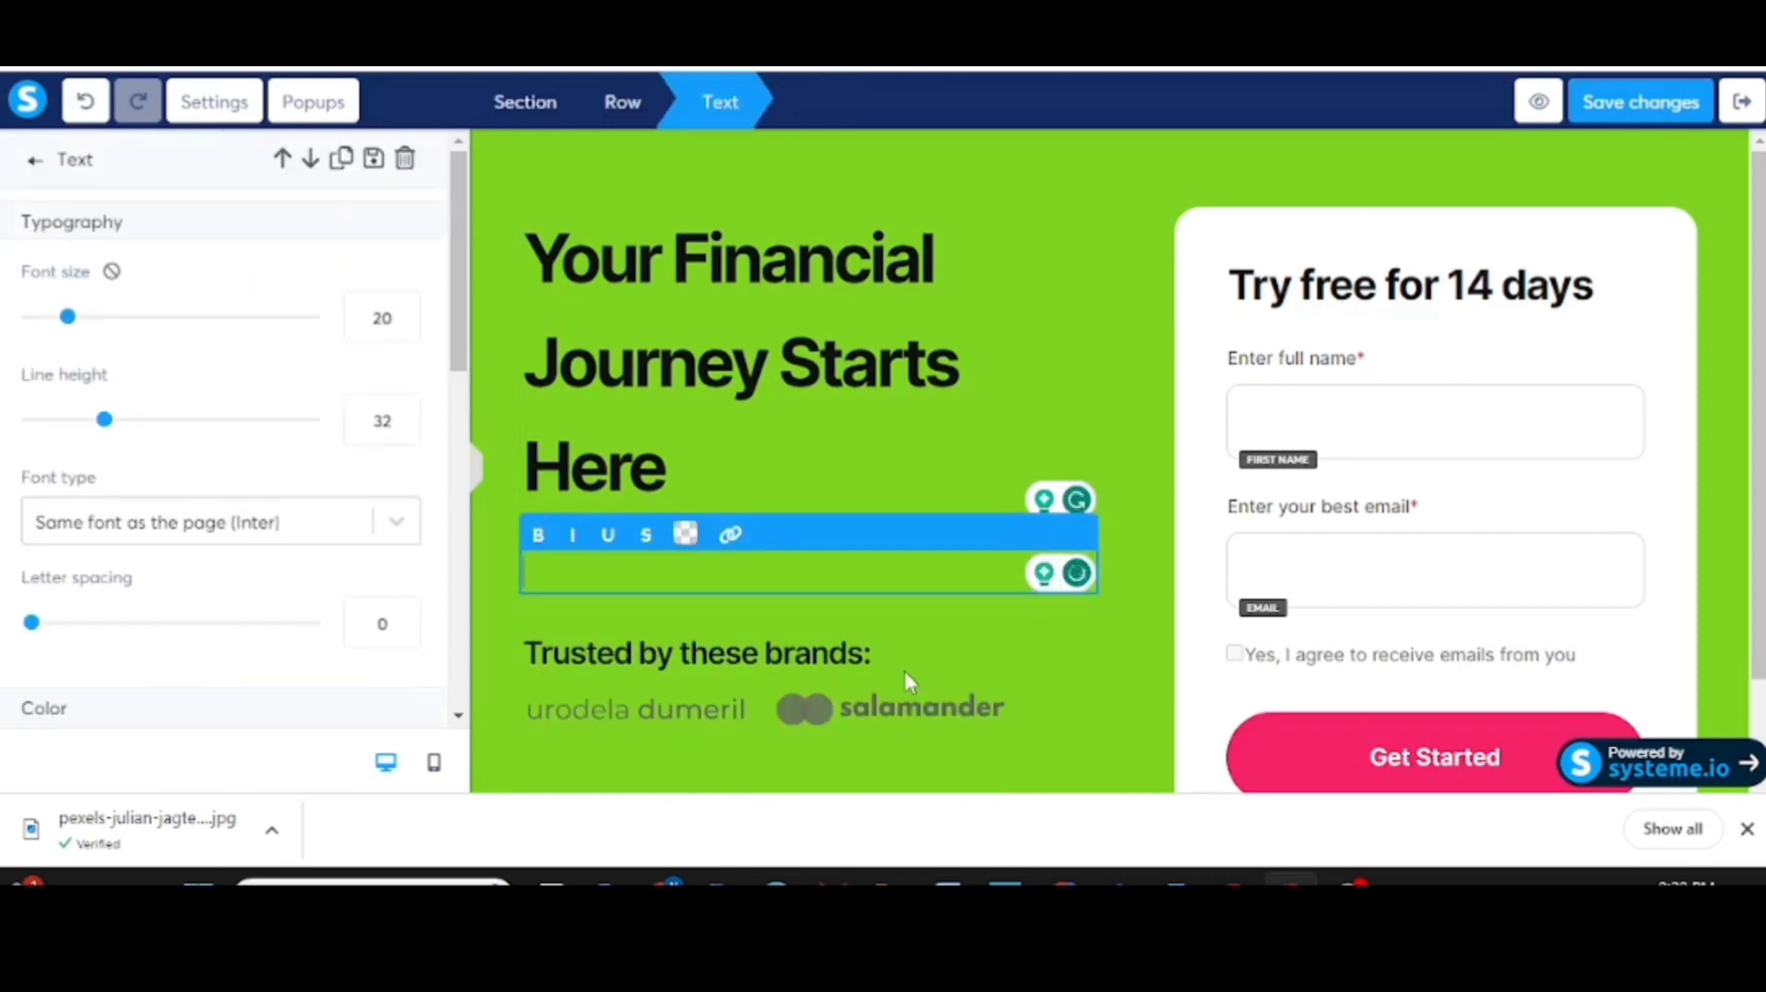
text(Get Your Free Ebook)
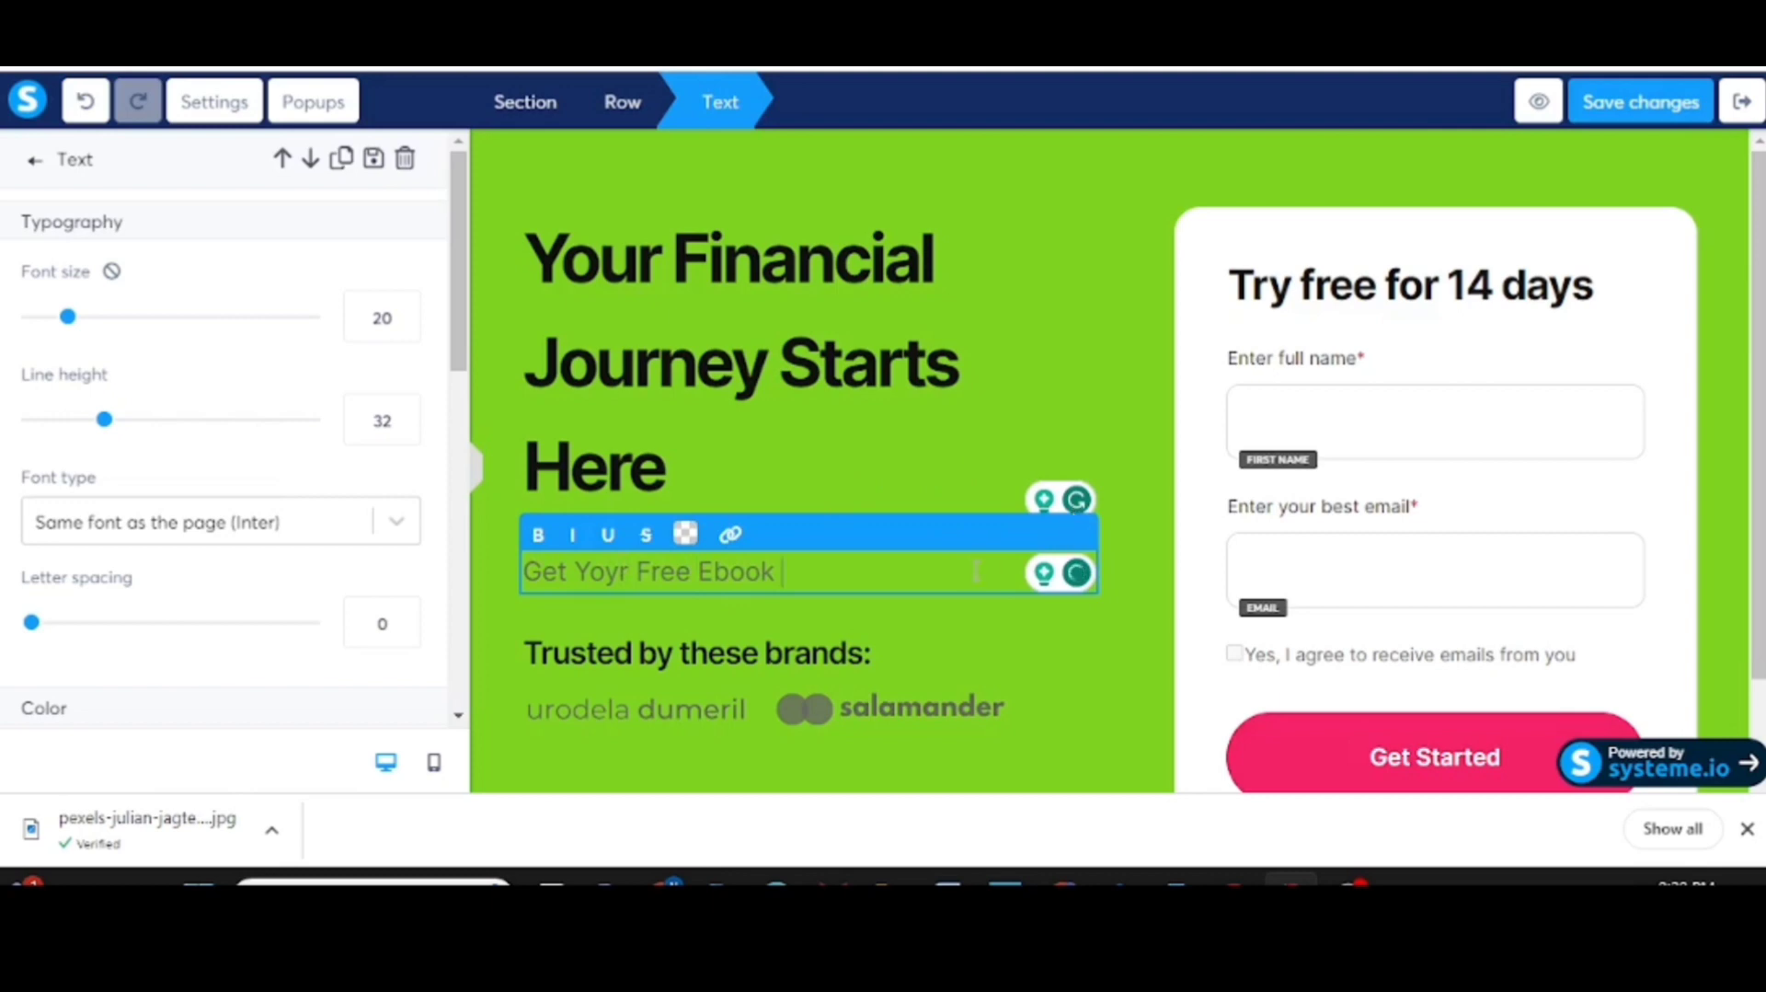
click(982, 642)
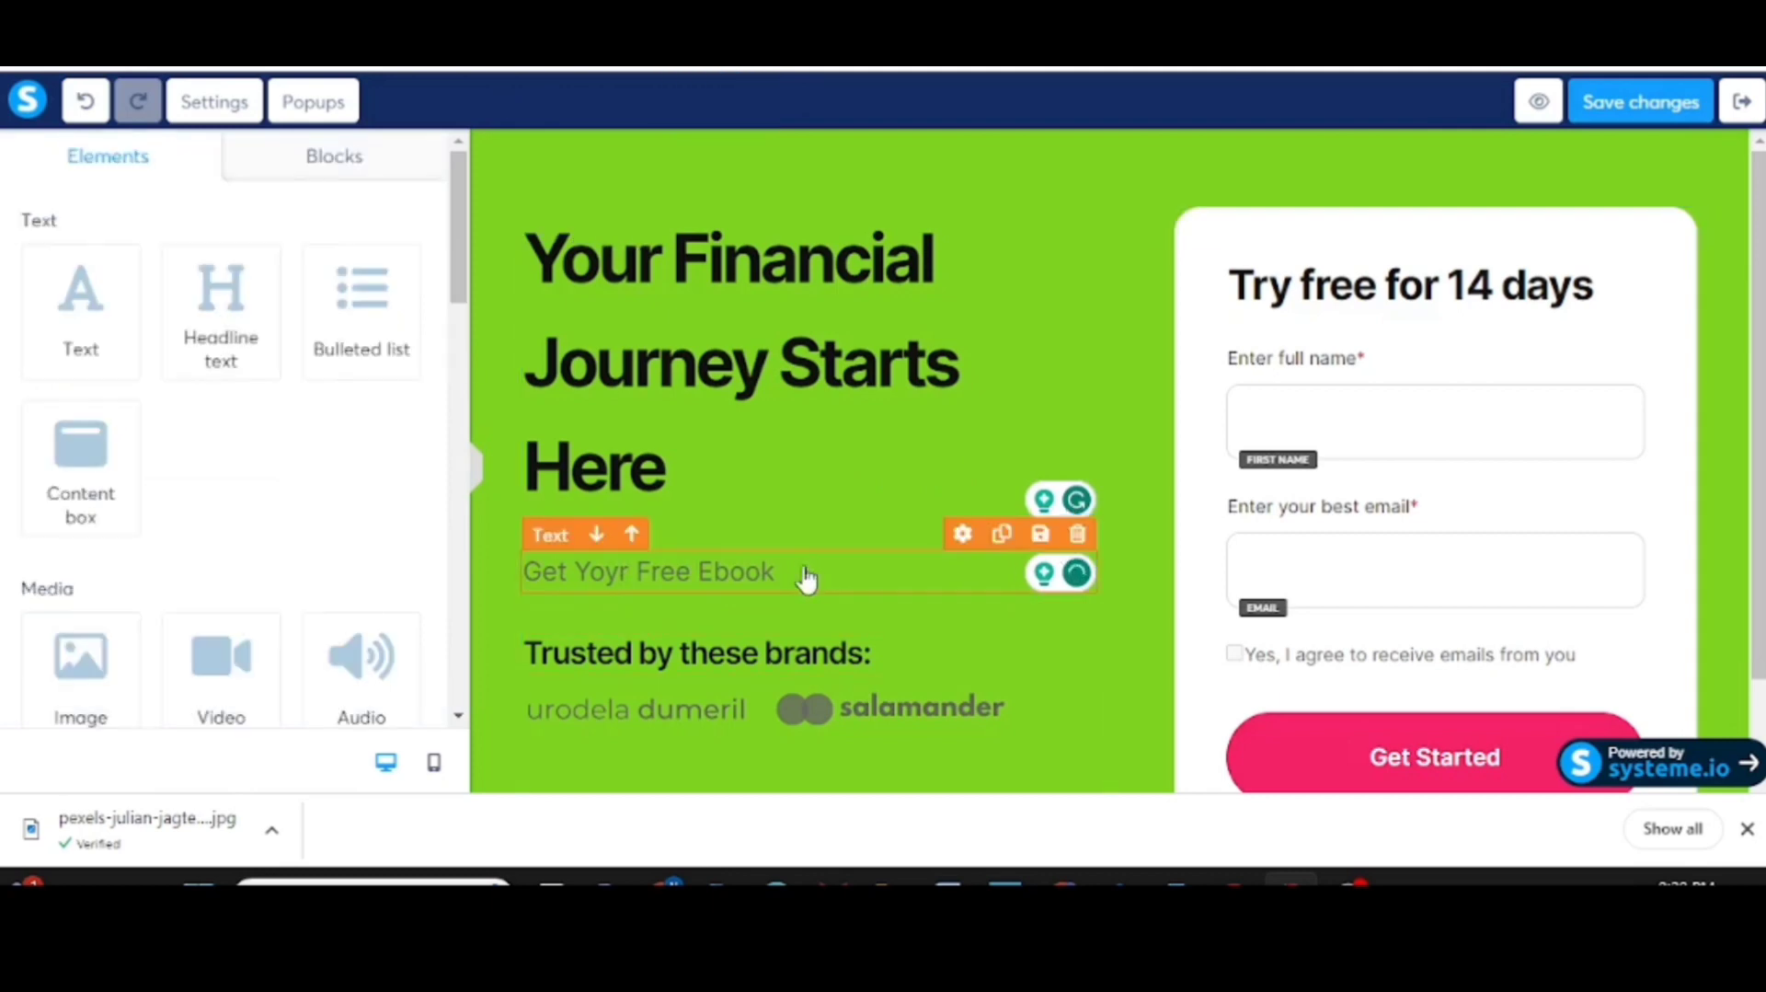
Step: Delete the "Trusted by these brands:" text, both brand logos and the empty row that held them
click(1031, 155)
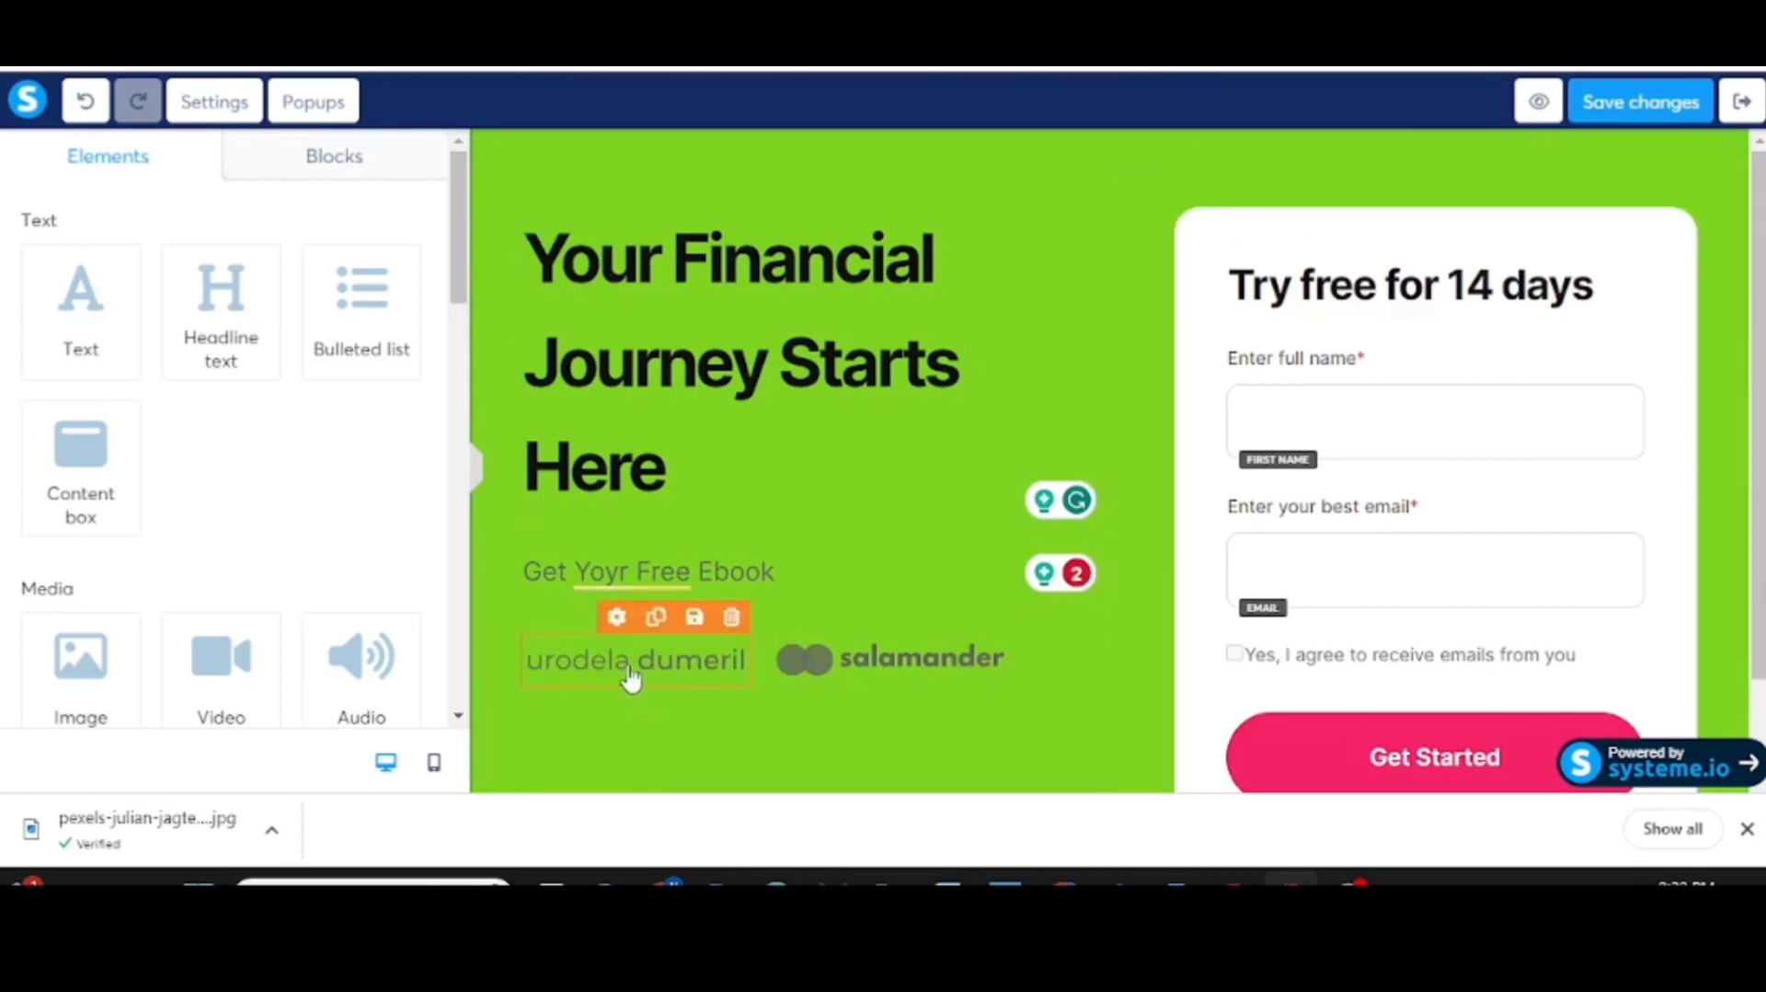
click(732, 617)
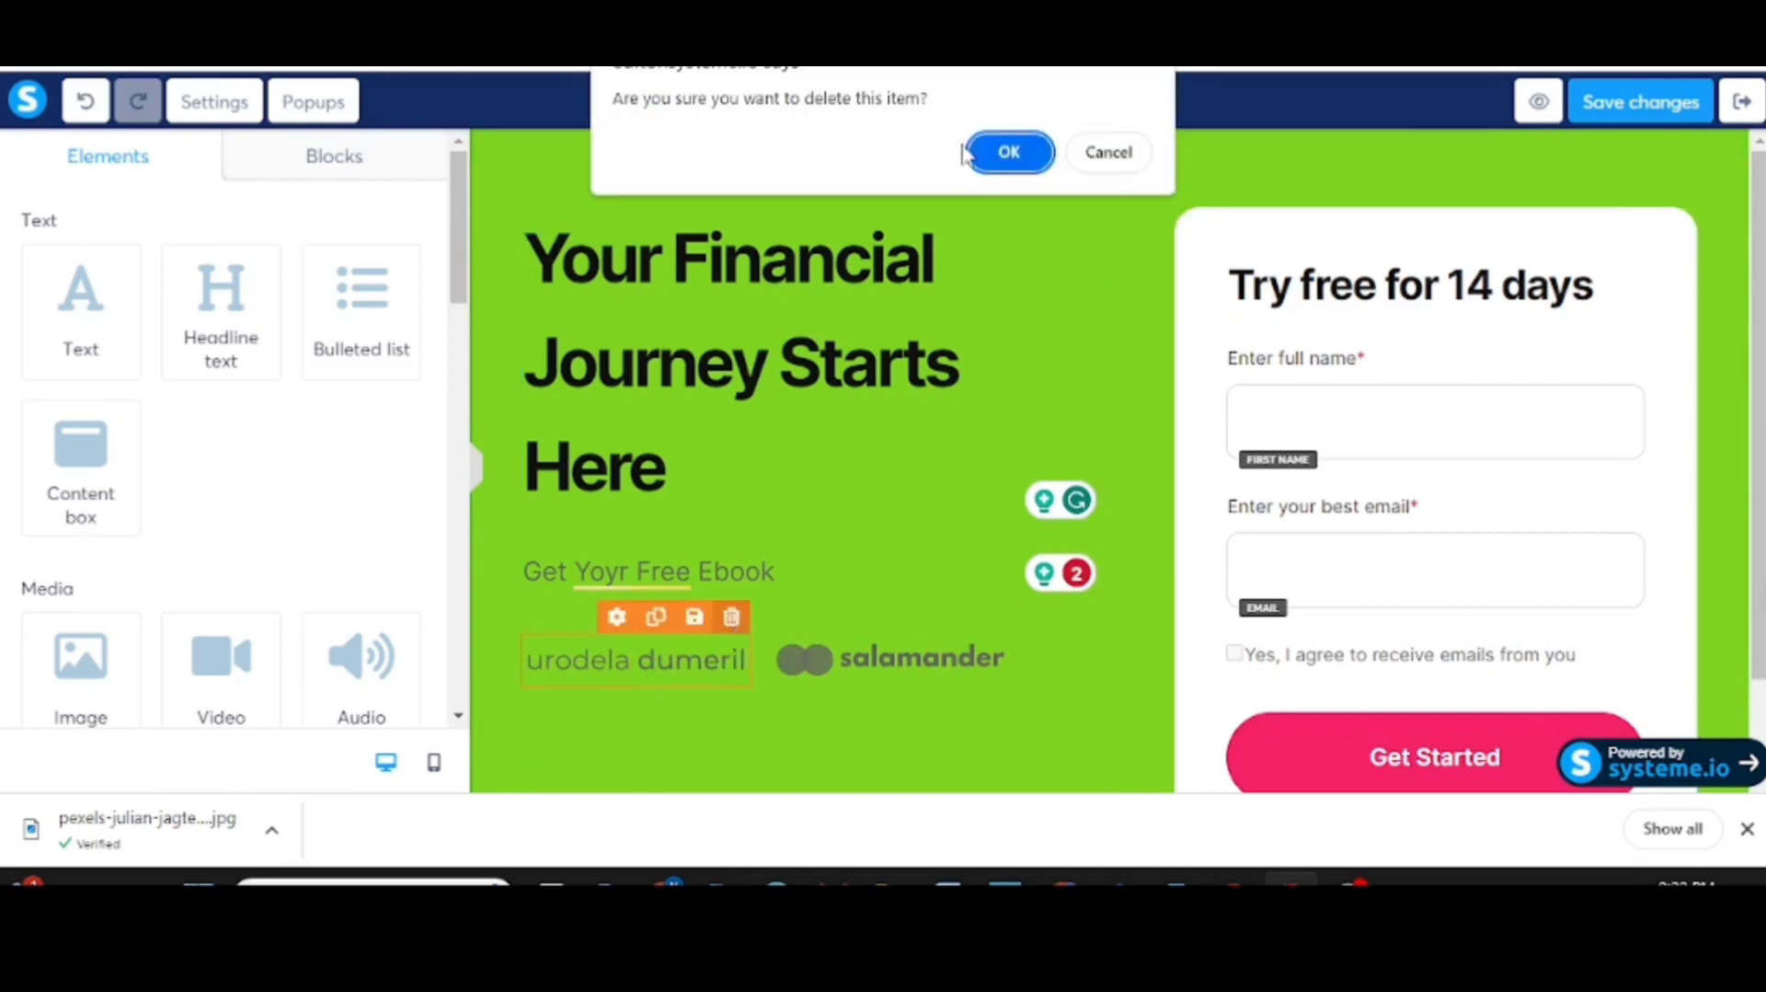
click(998, 151)
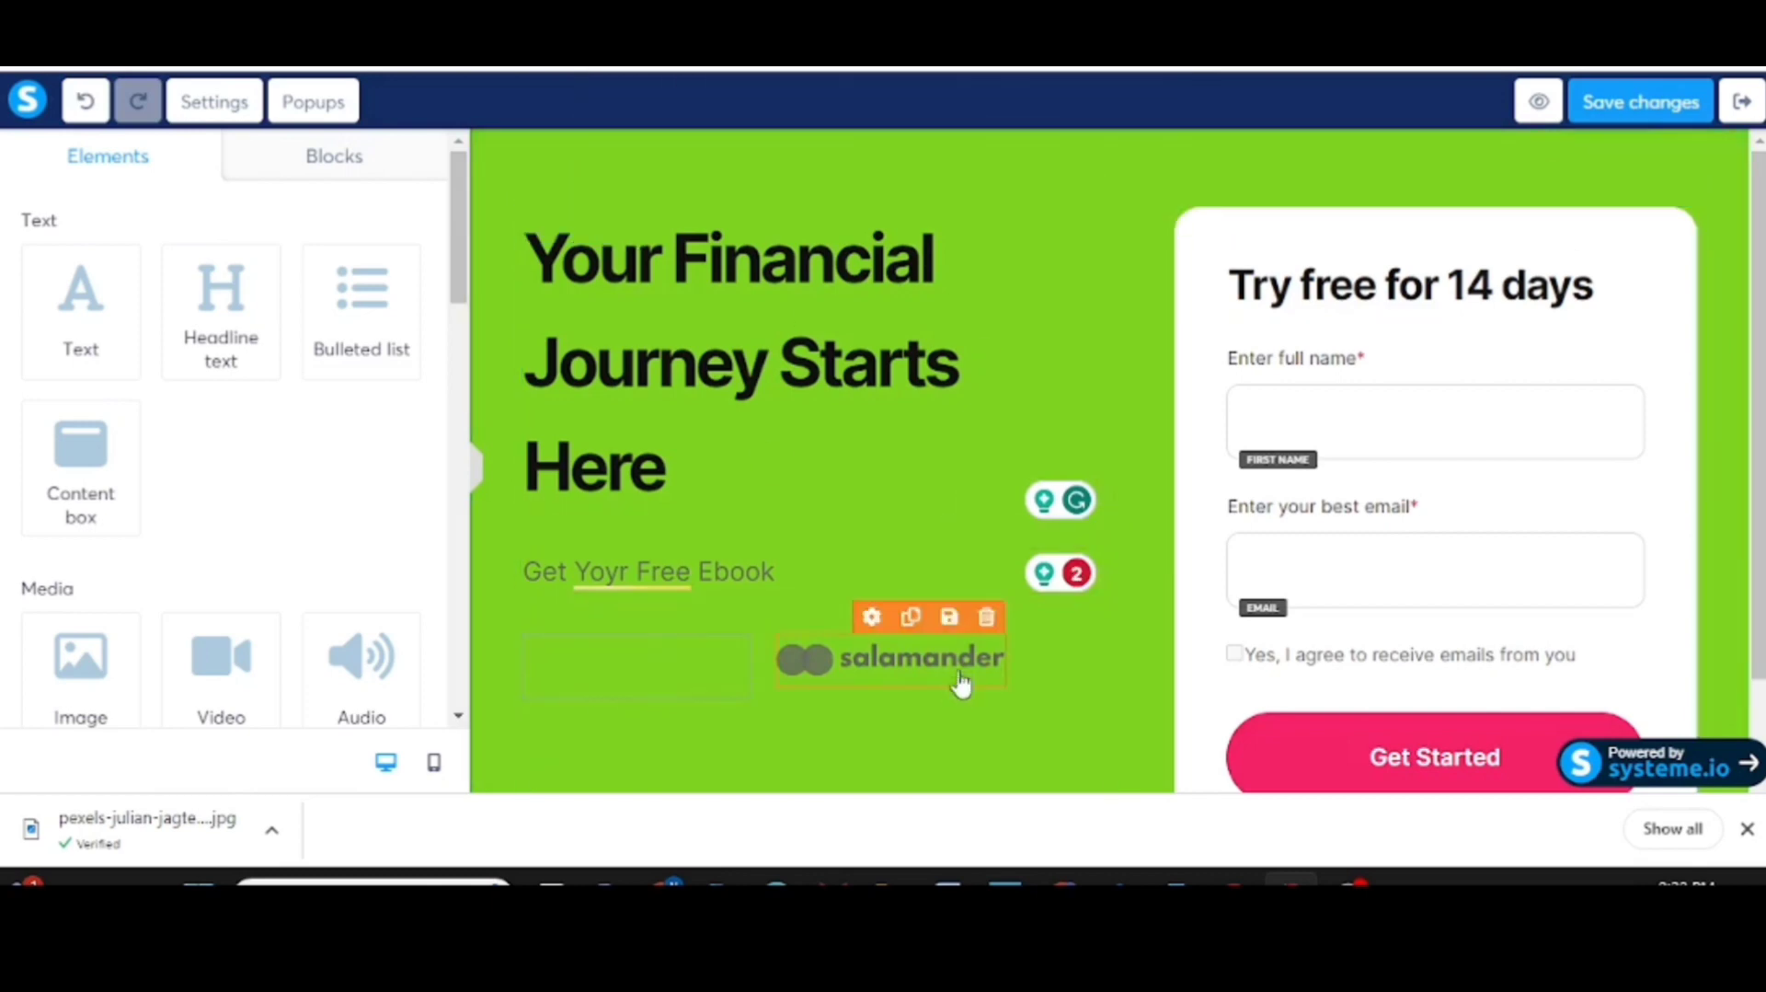
click(986, 617)
click(1045, 153)
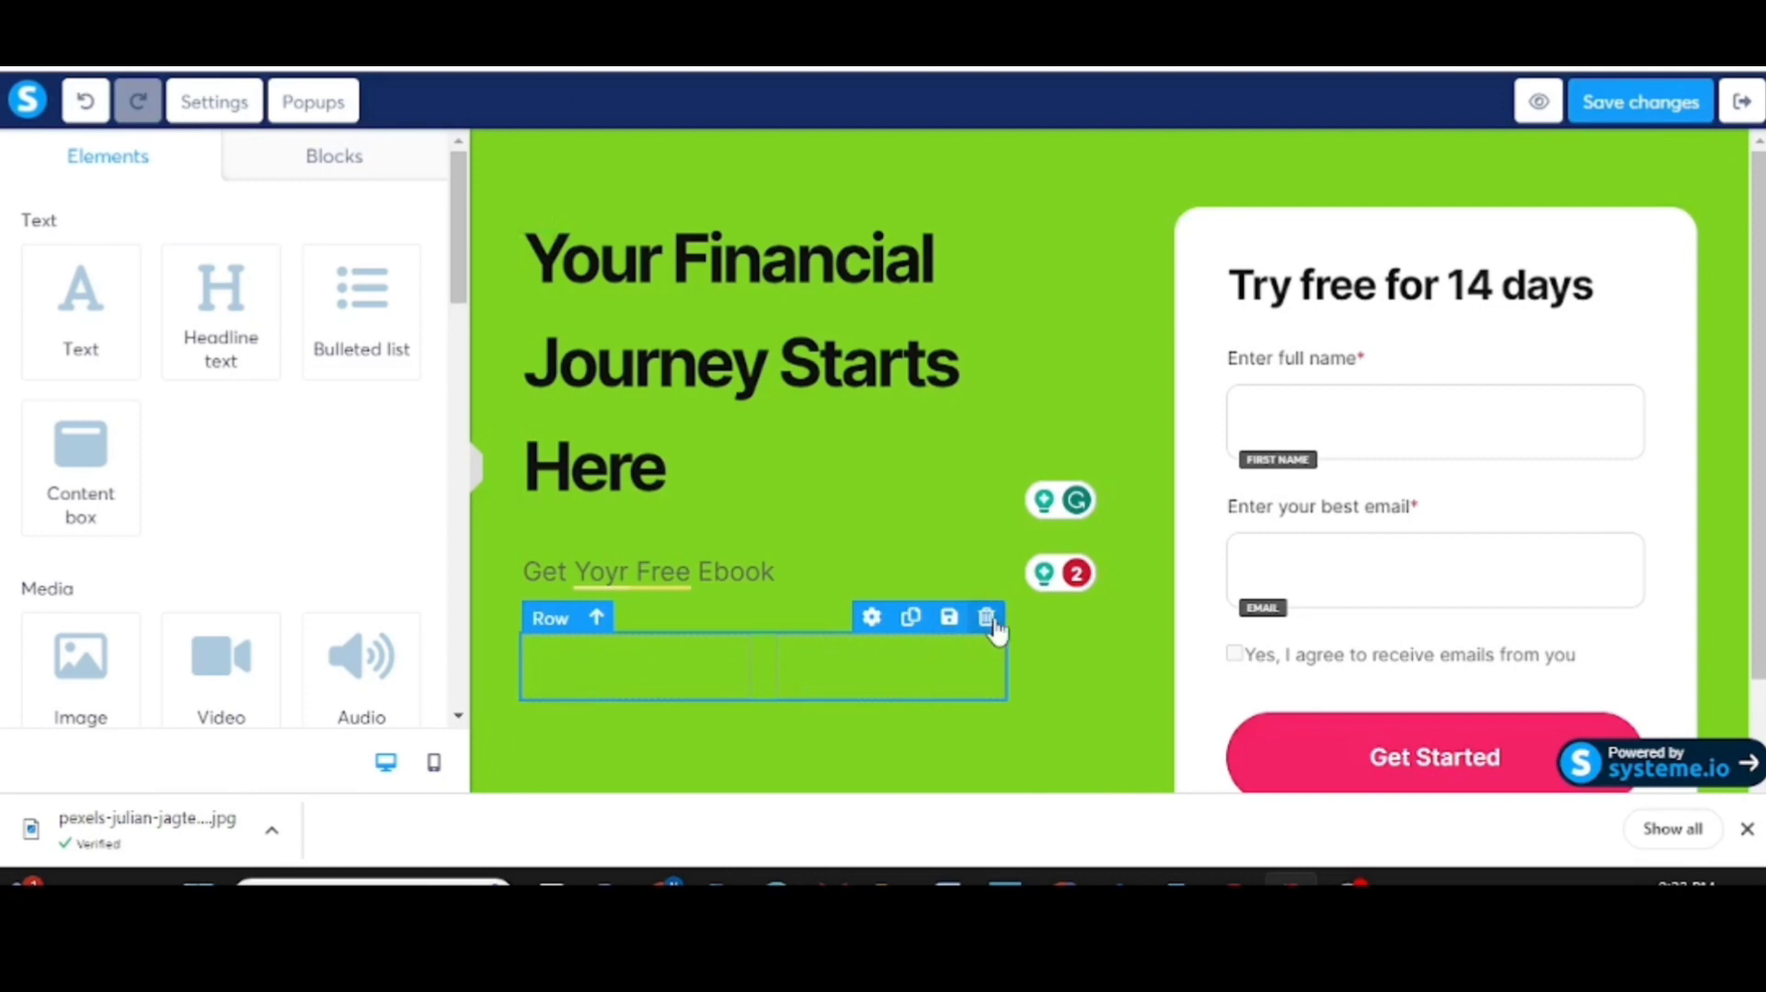
click(986, 618)
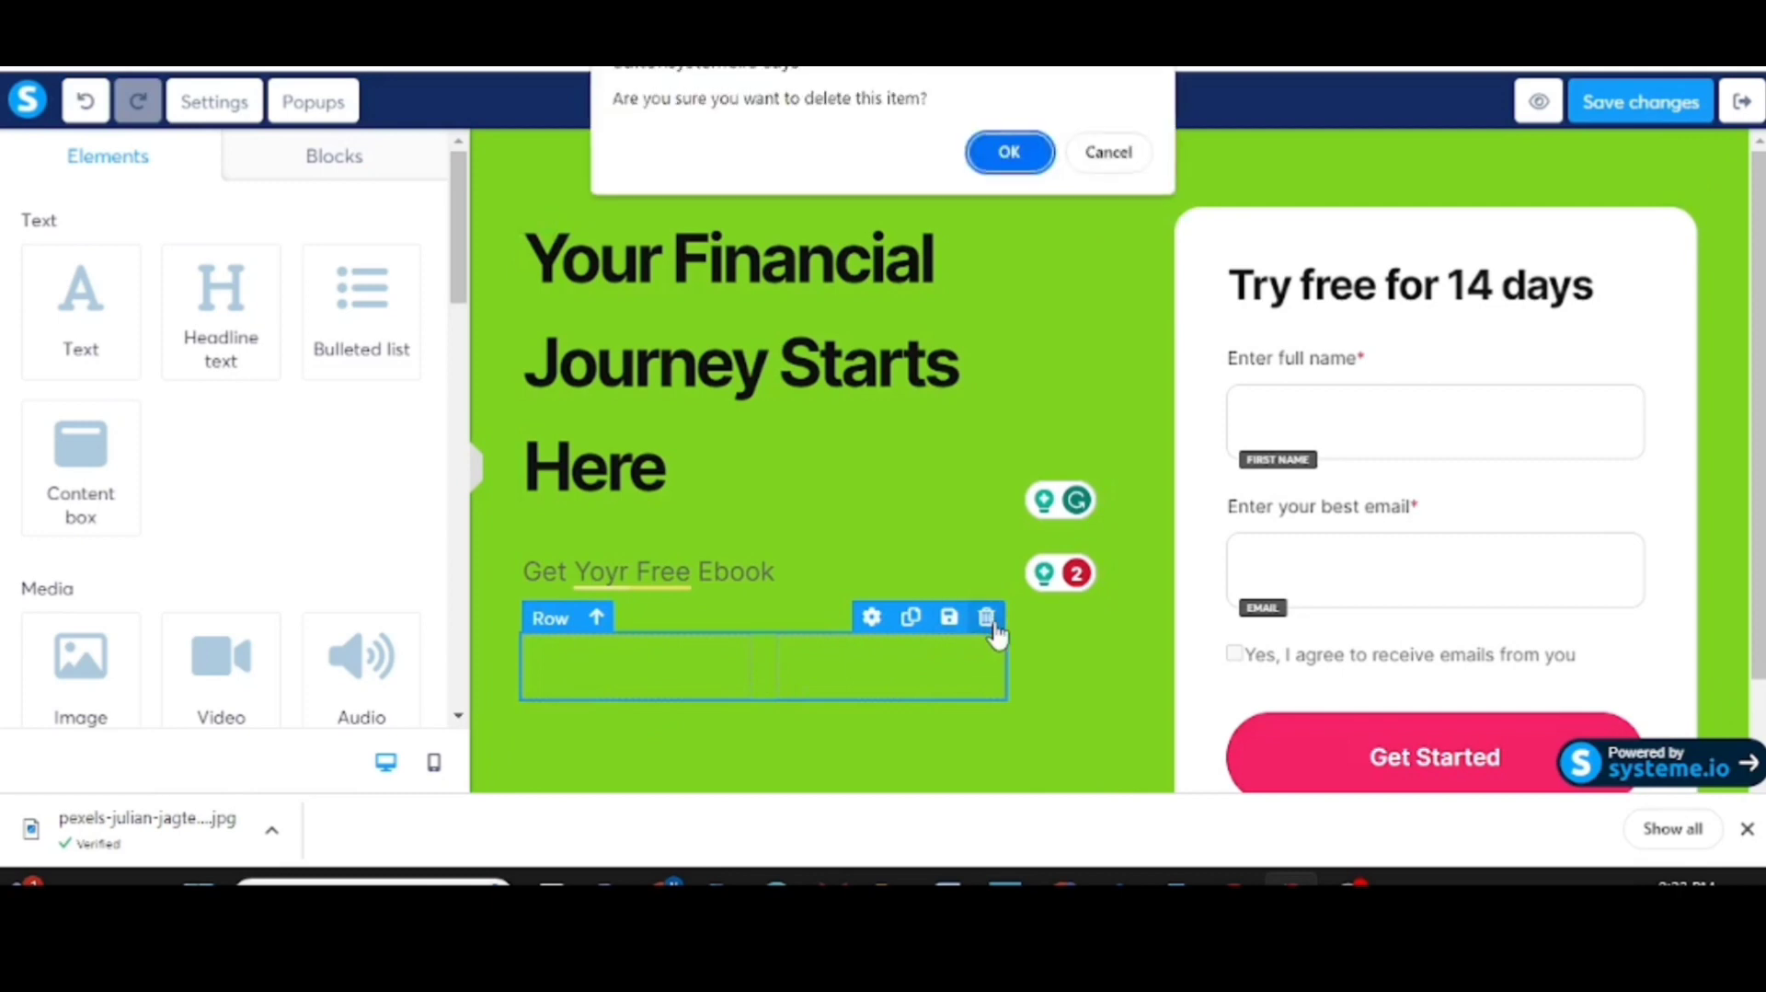
click(1012, 152)
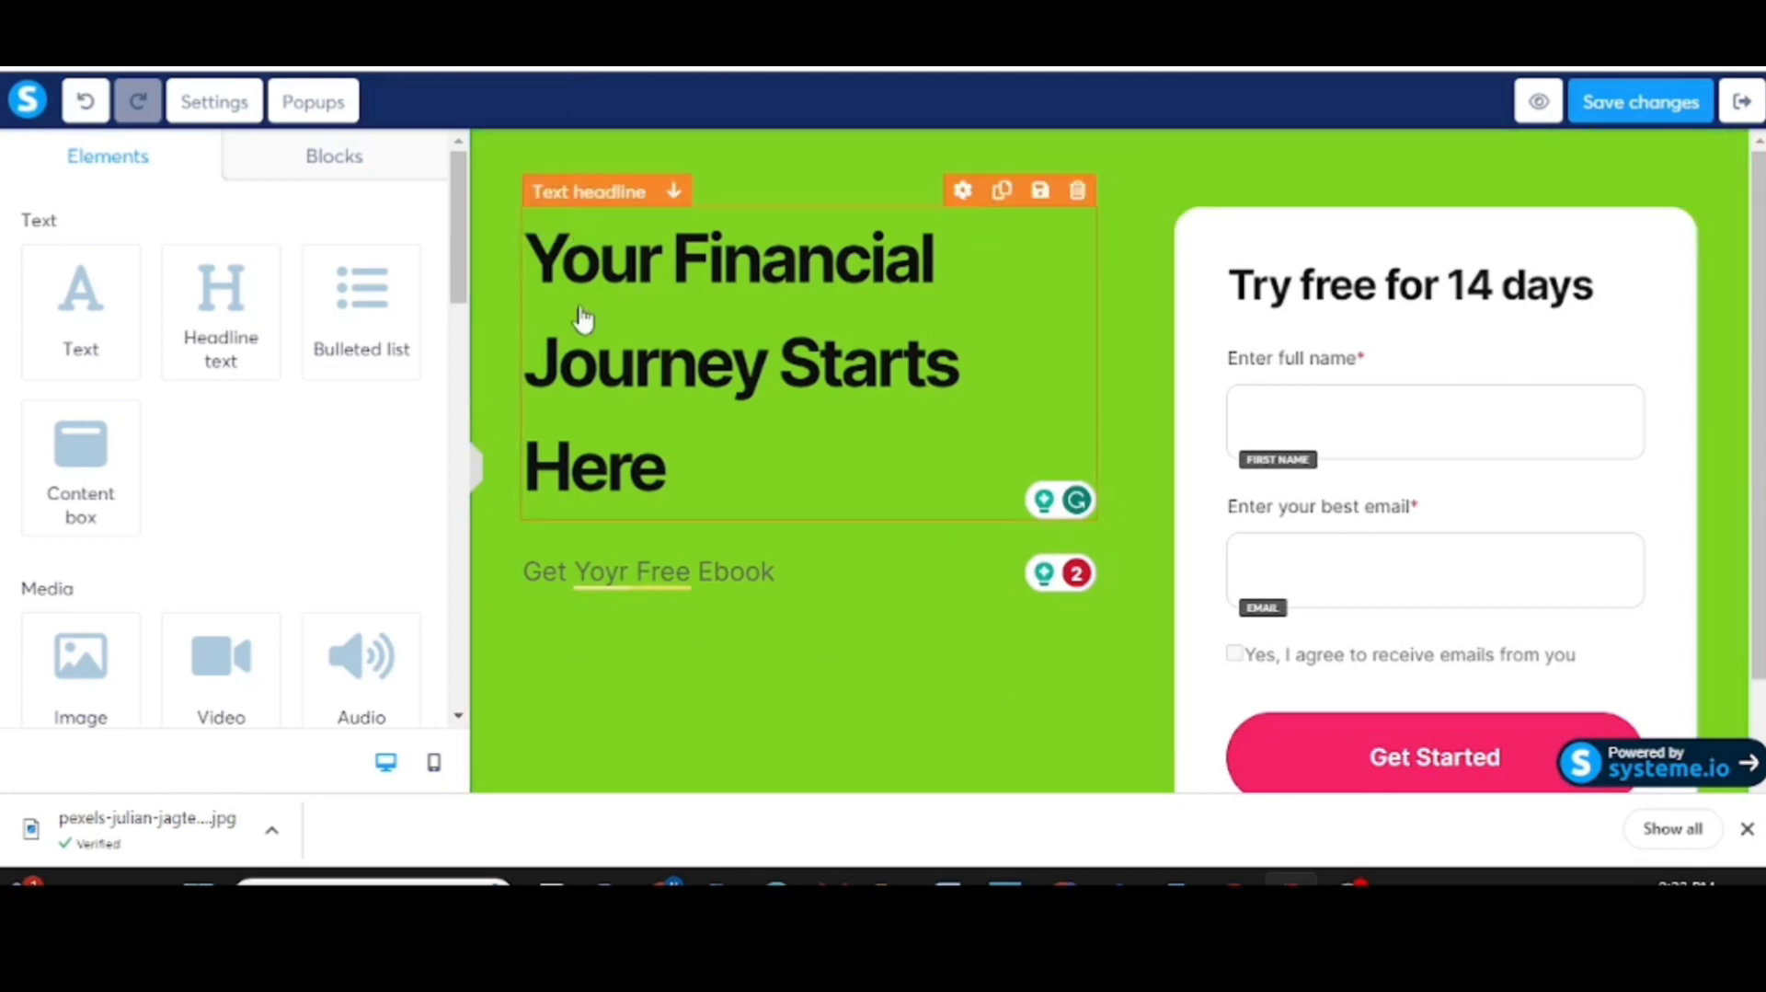
Step: Color the whole headline "Your Financial Journey Starts Here" white (FFFFFF)
click(631, 364)
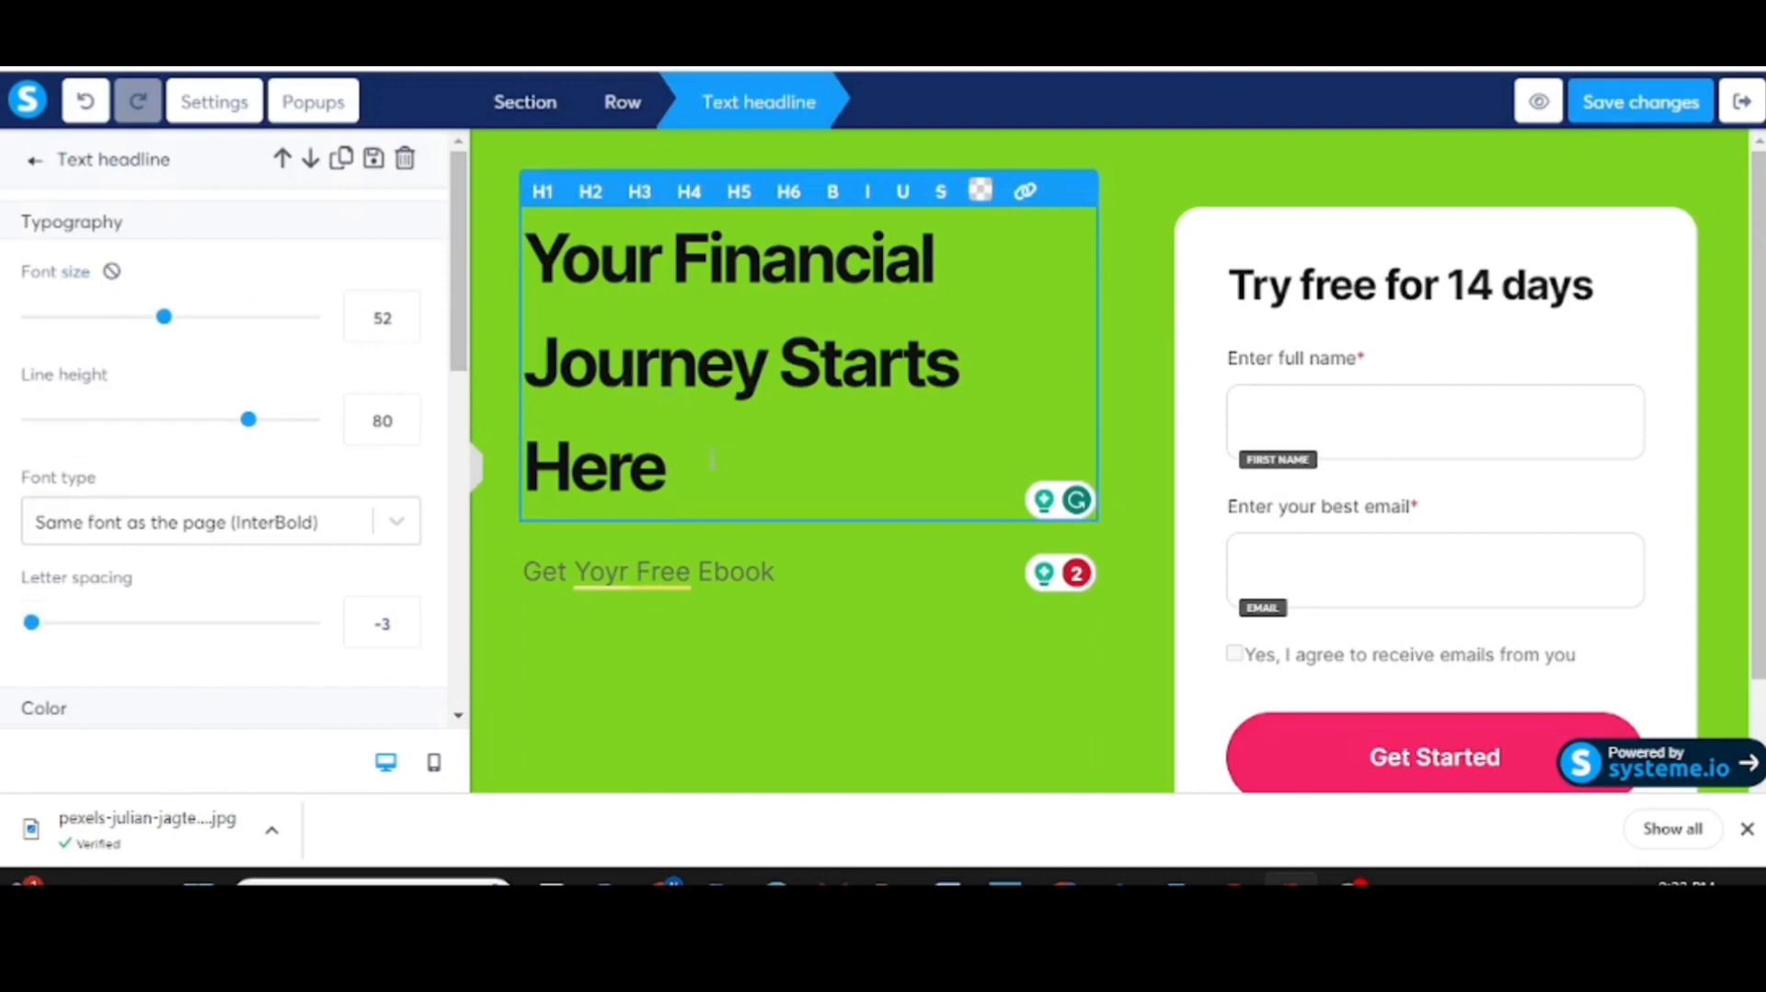
drag(714, 457, 523, 235)
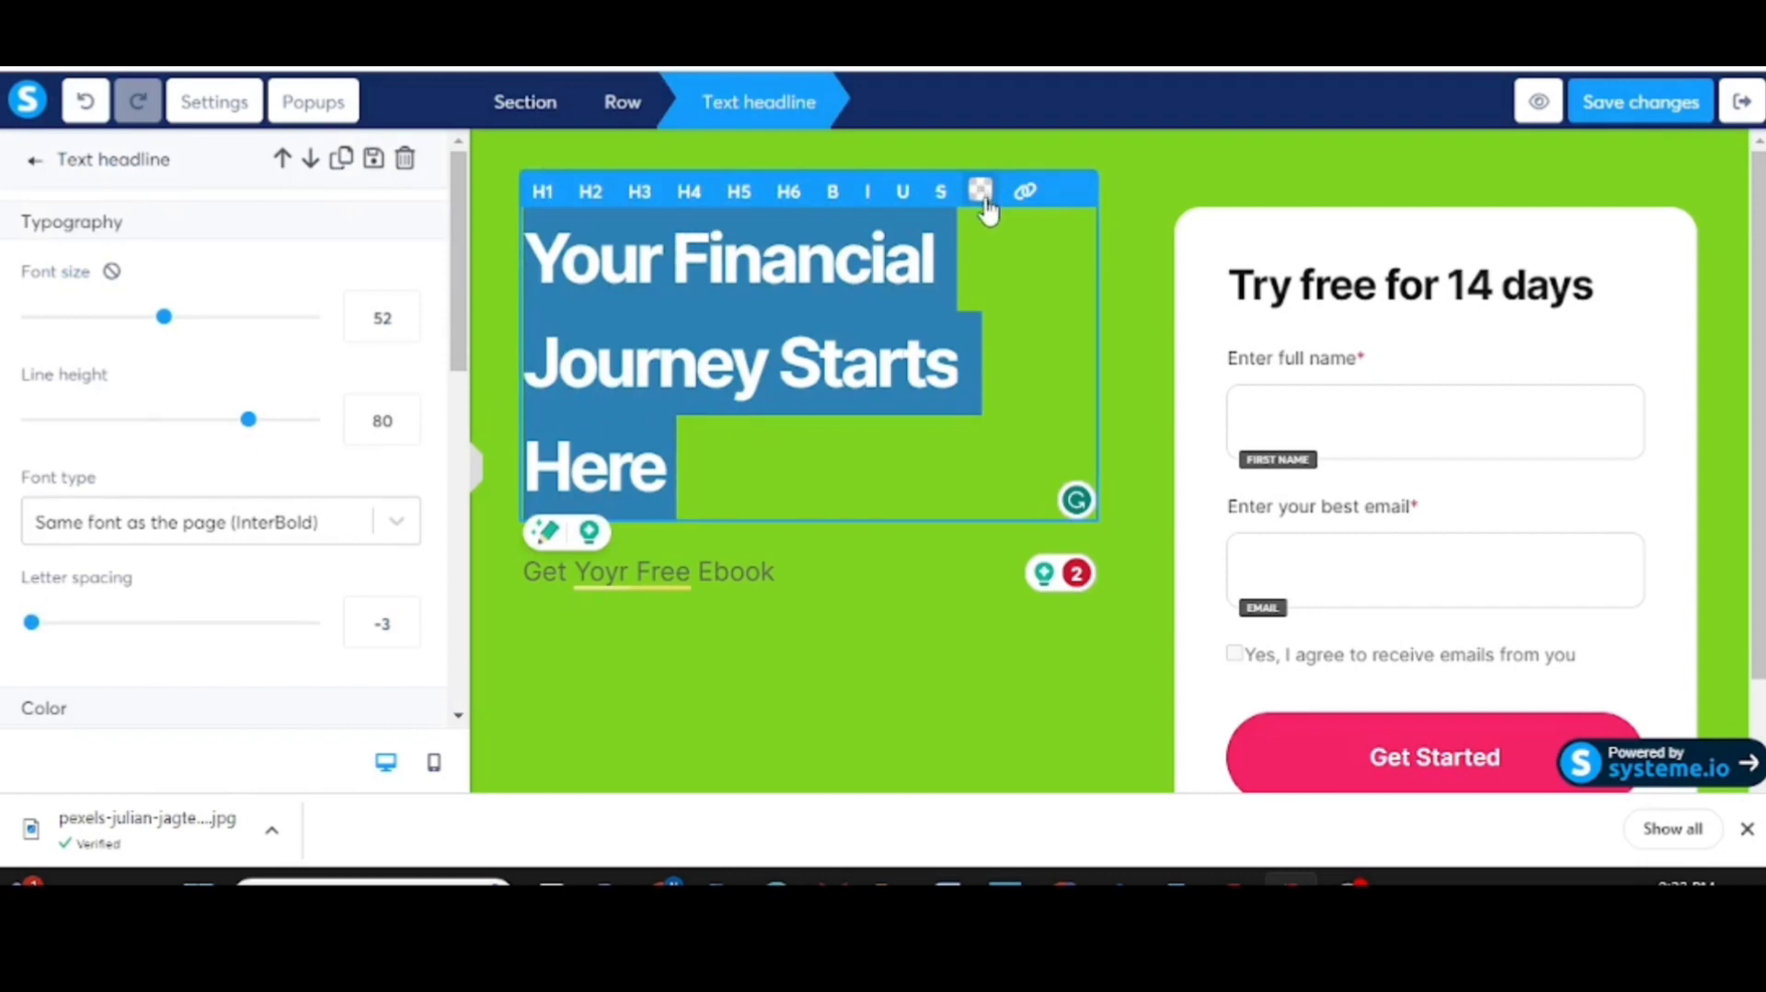
click(983, 196)
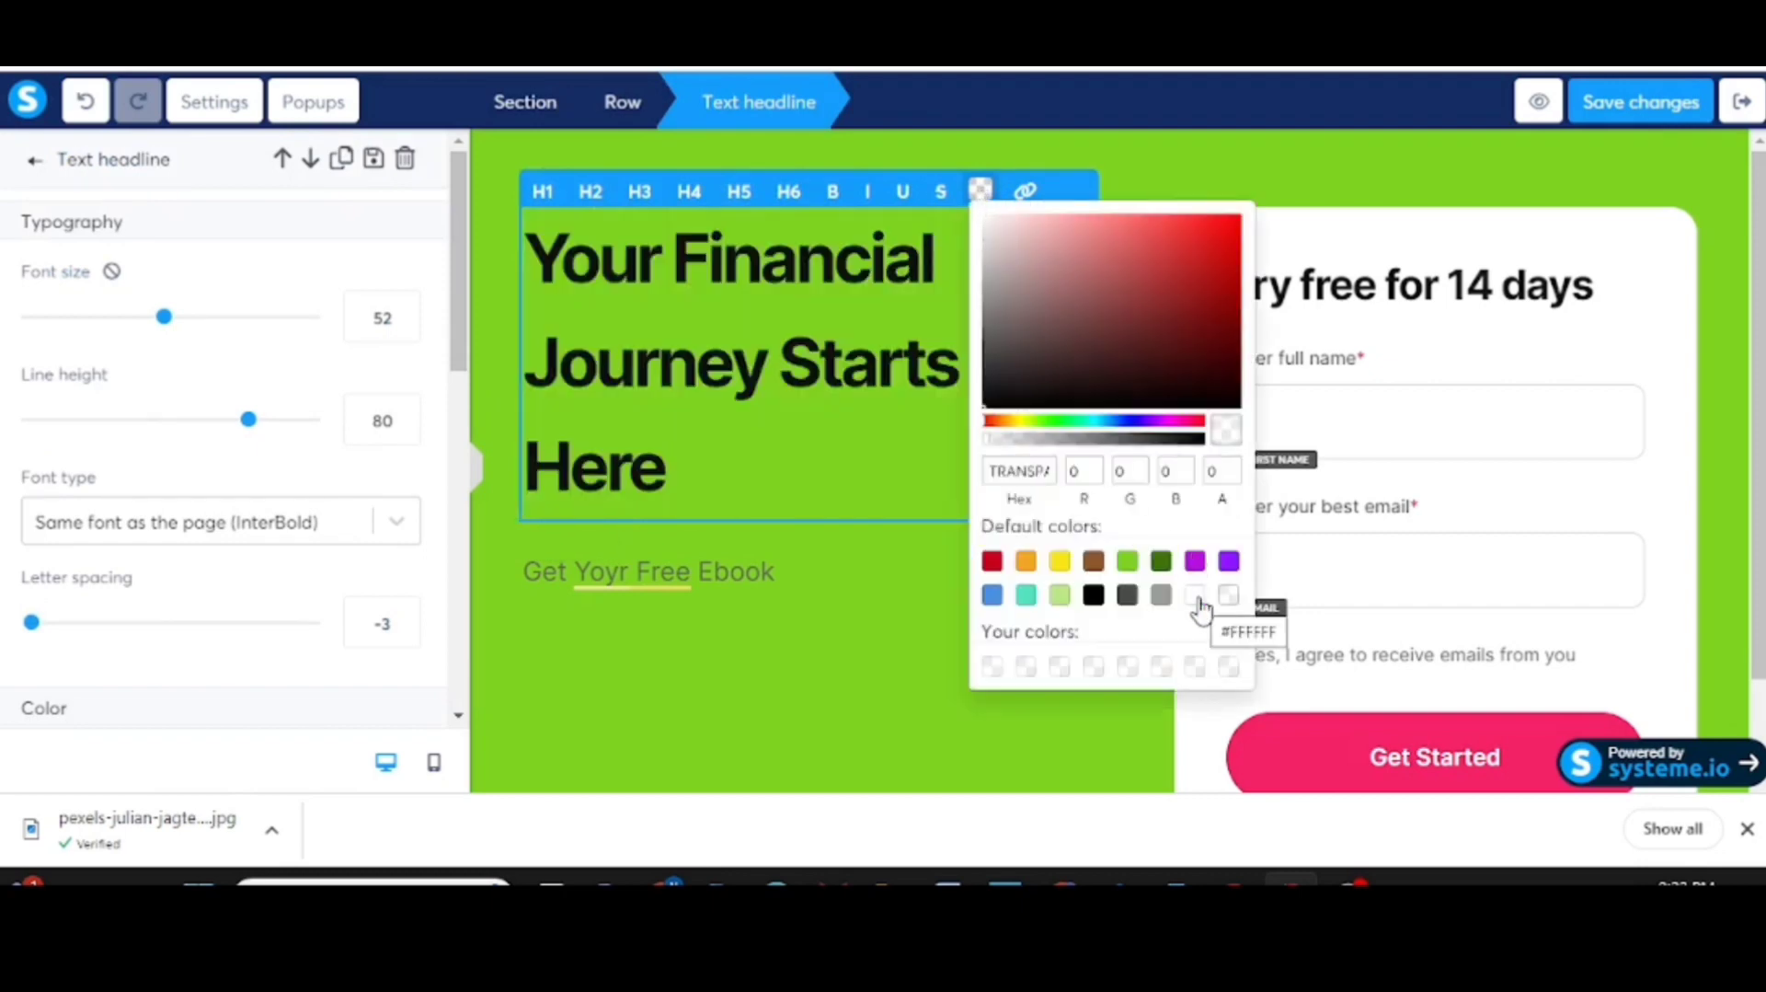
click(1198, 600)
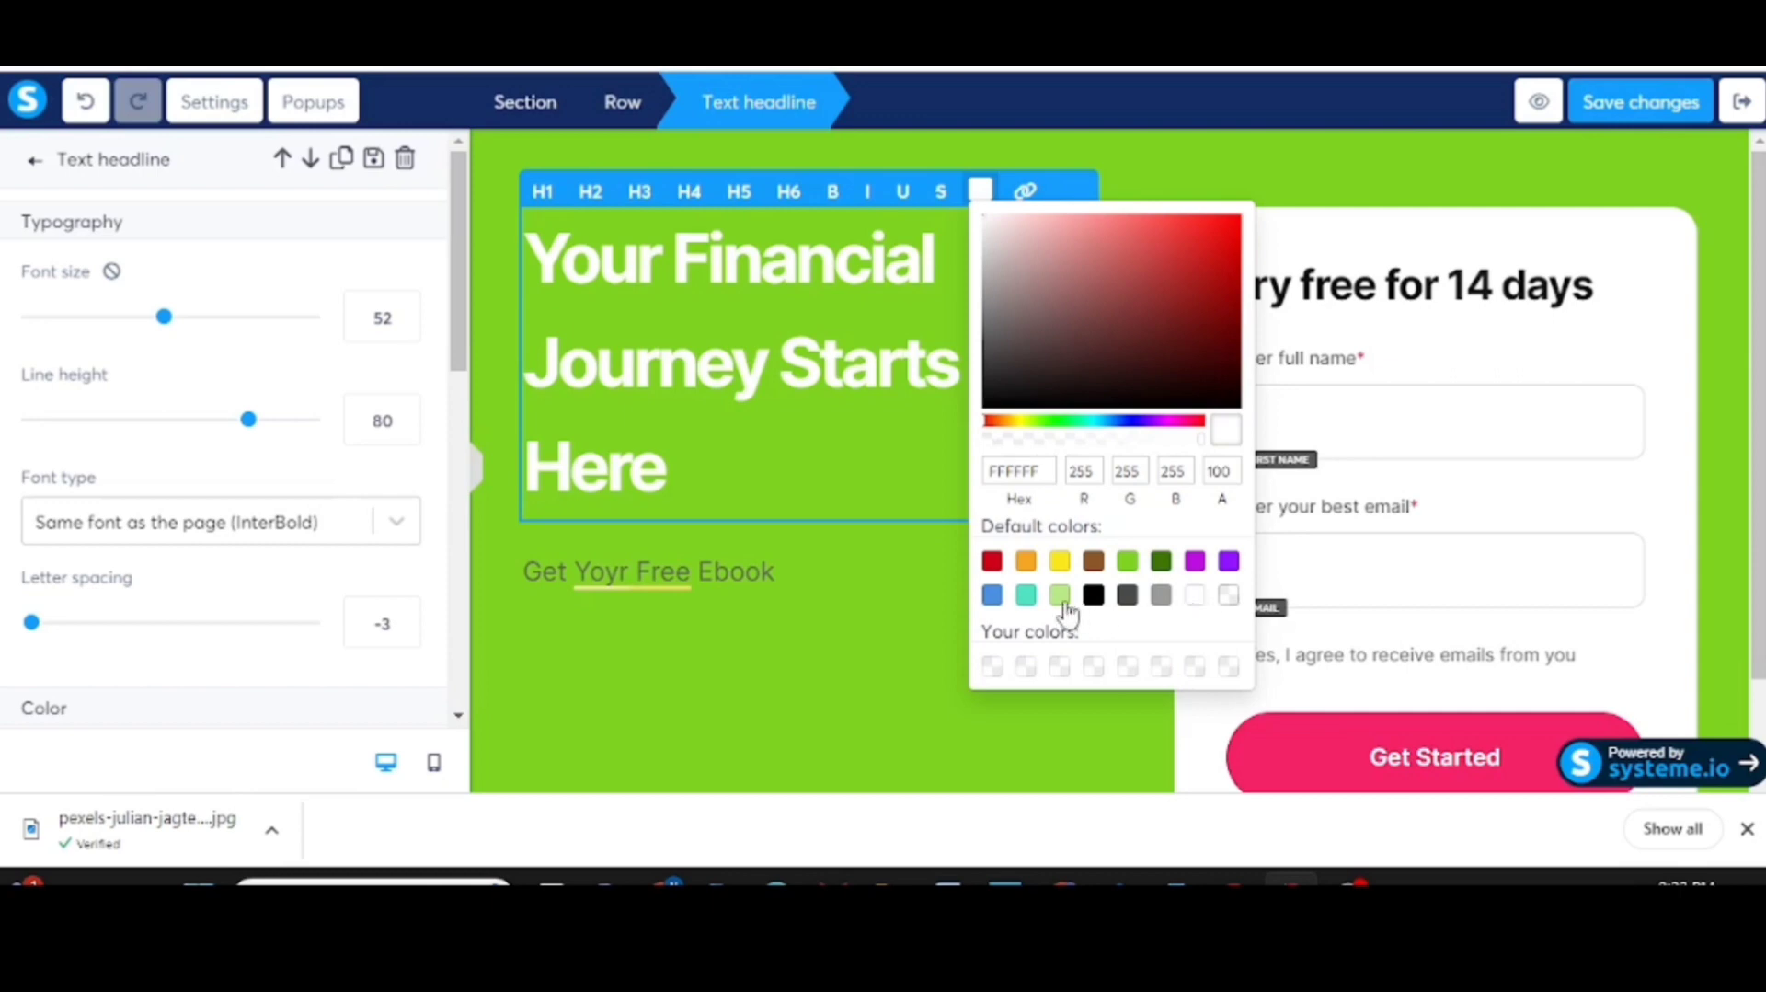
click(851, 559)
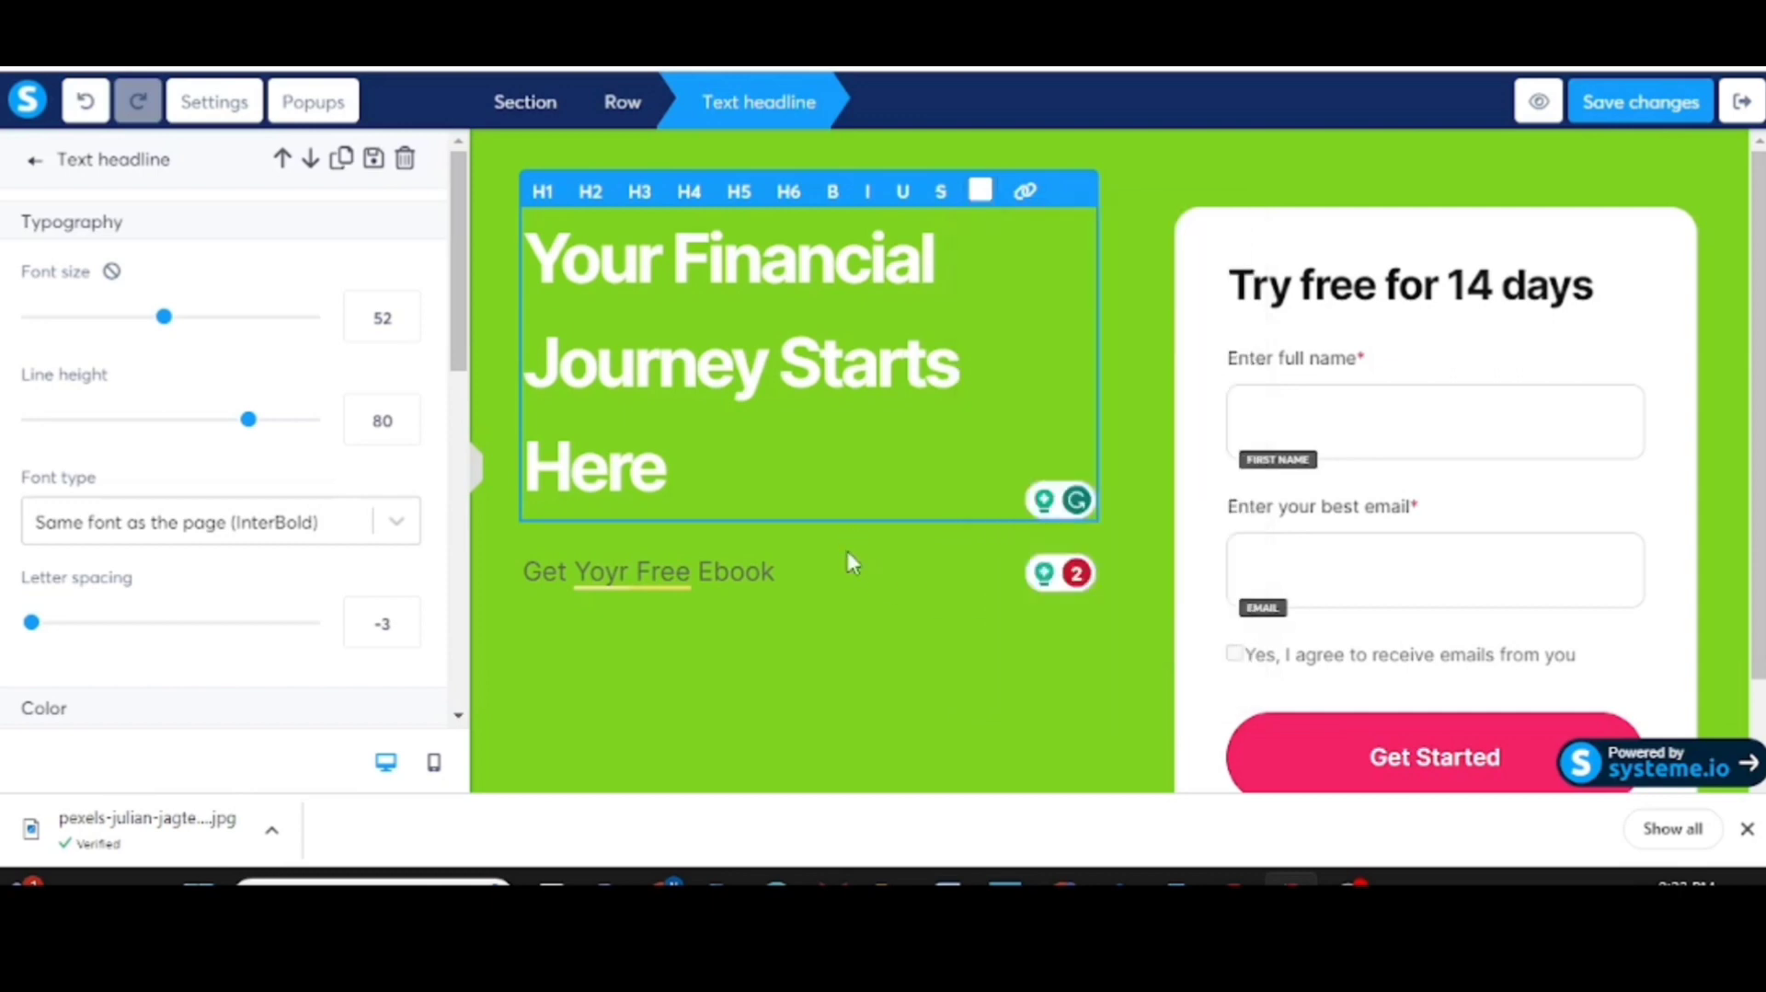
Step: Color the whole "Get Yoyr Free Ebook" text below the headline black
click(537, 583)
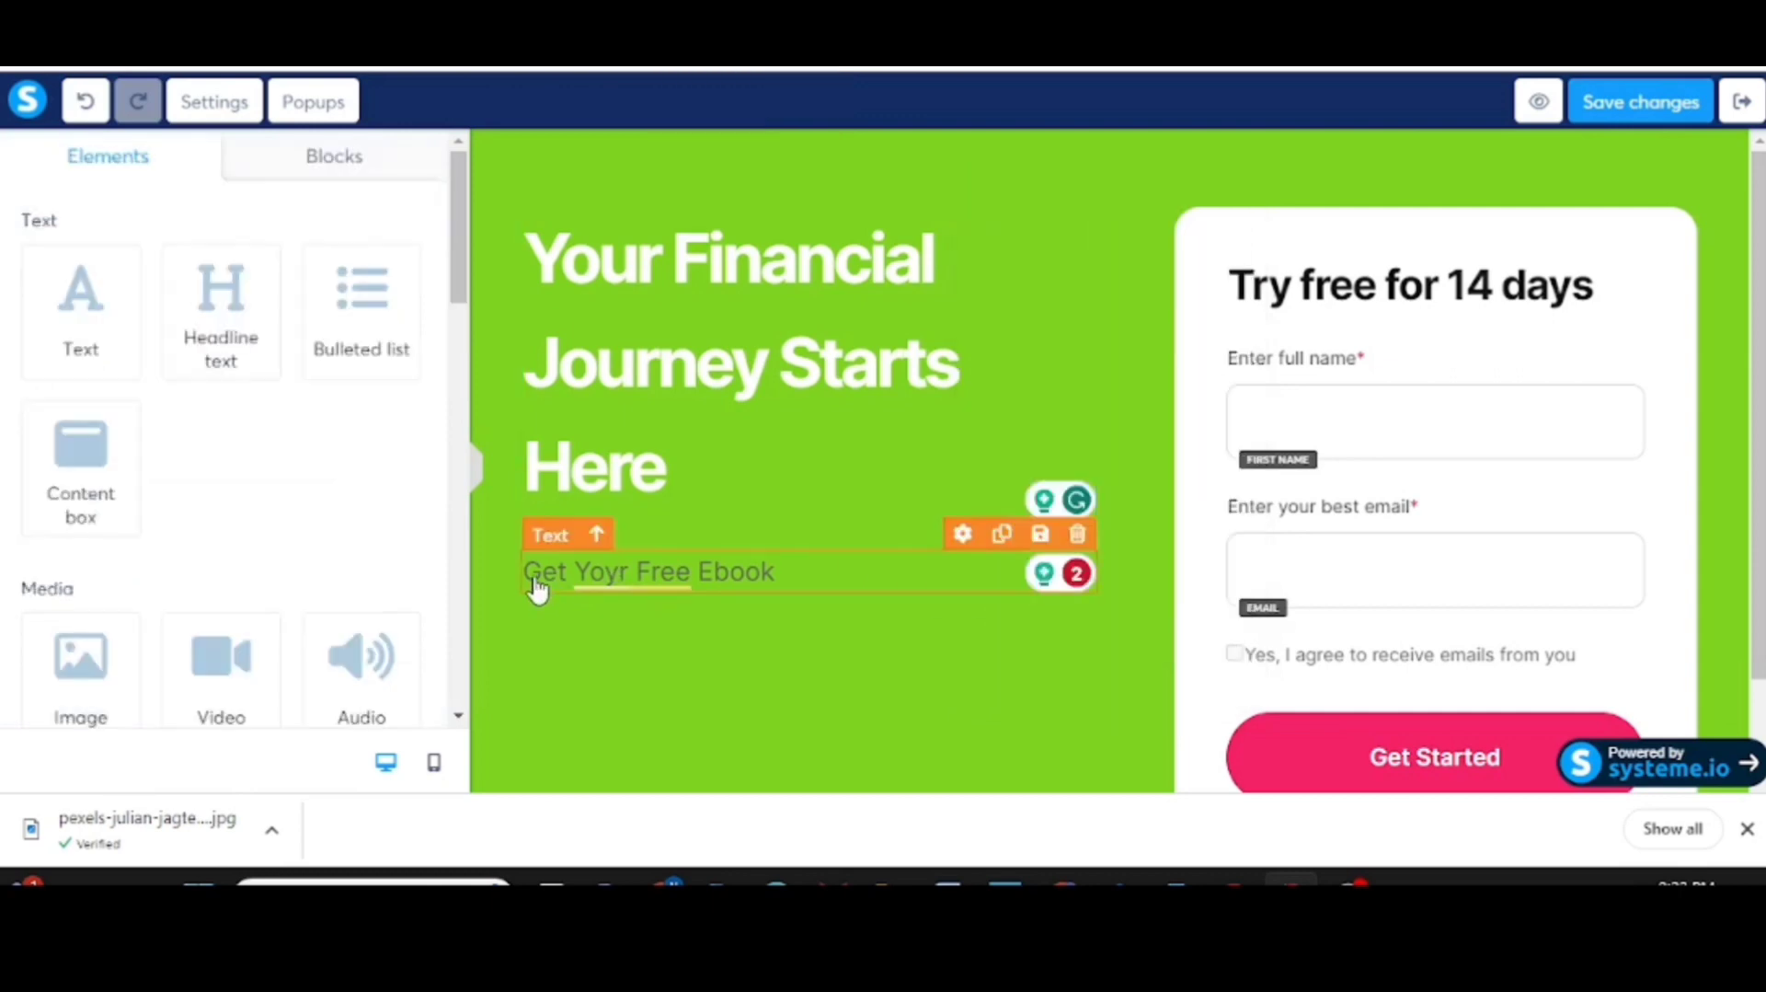
click(800, 592)
drag(791, 575, 522, 571)
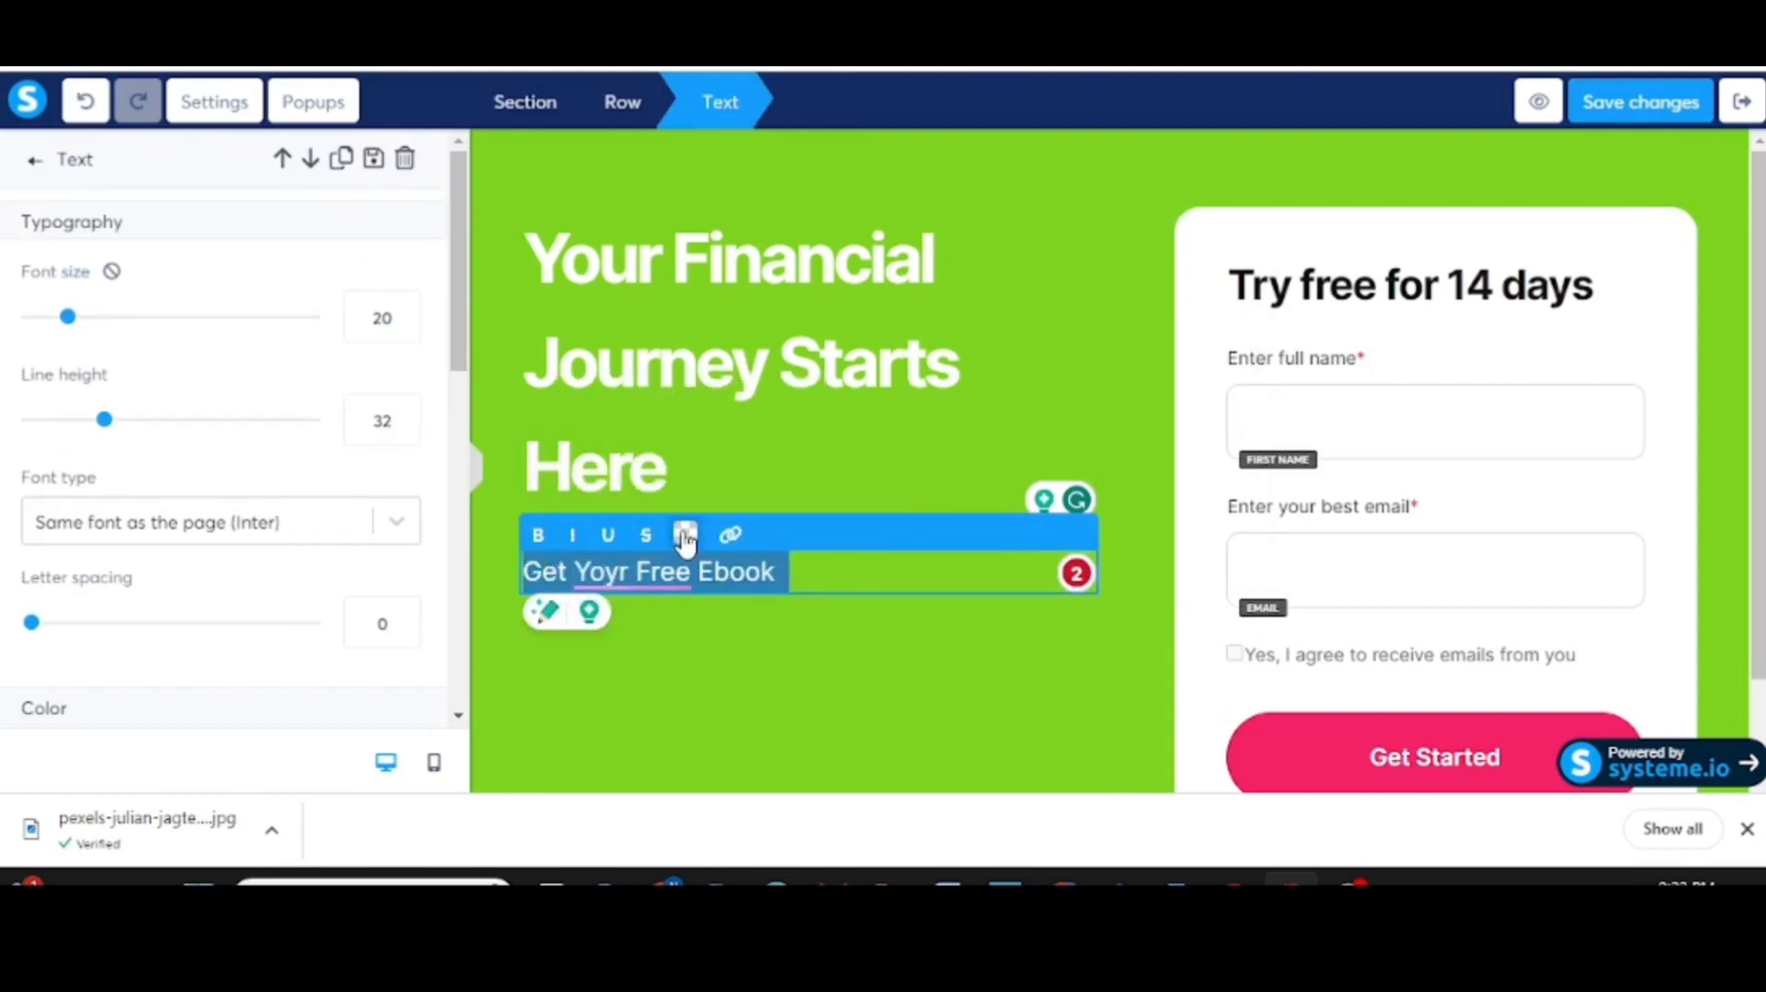
click(686, 534)
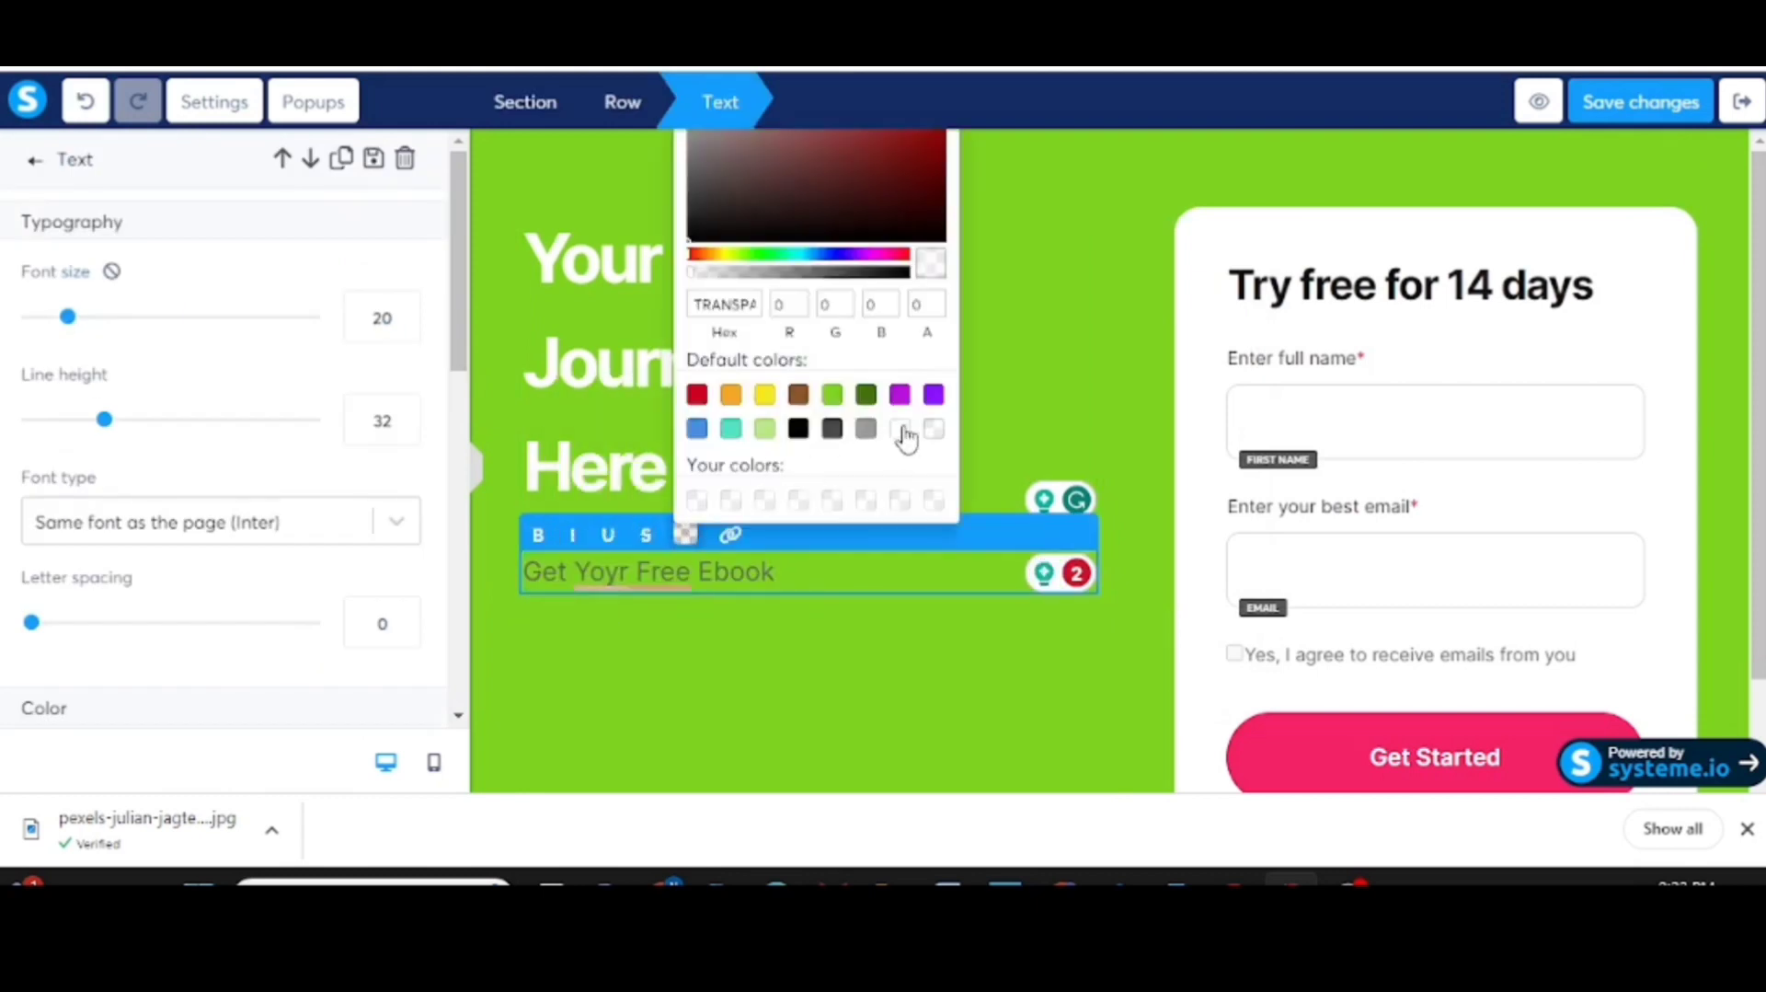
click(799, 429)
Step: Set the font size of the "Get Yoyr Free Ebook" text to 25 and make it bold
click(405, 311)
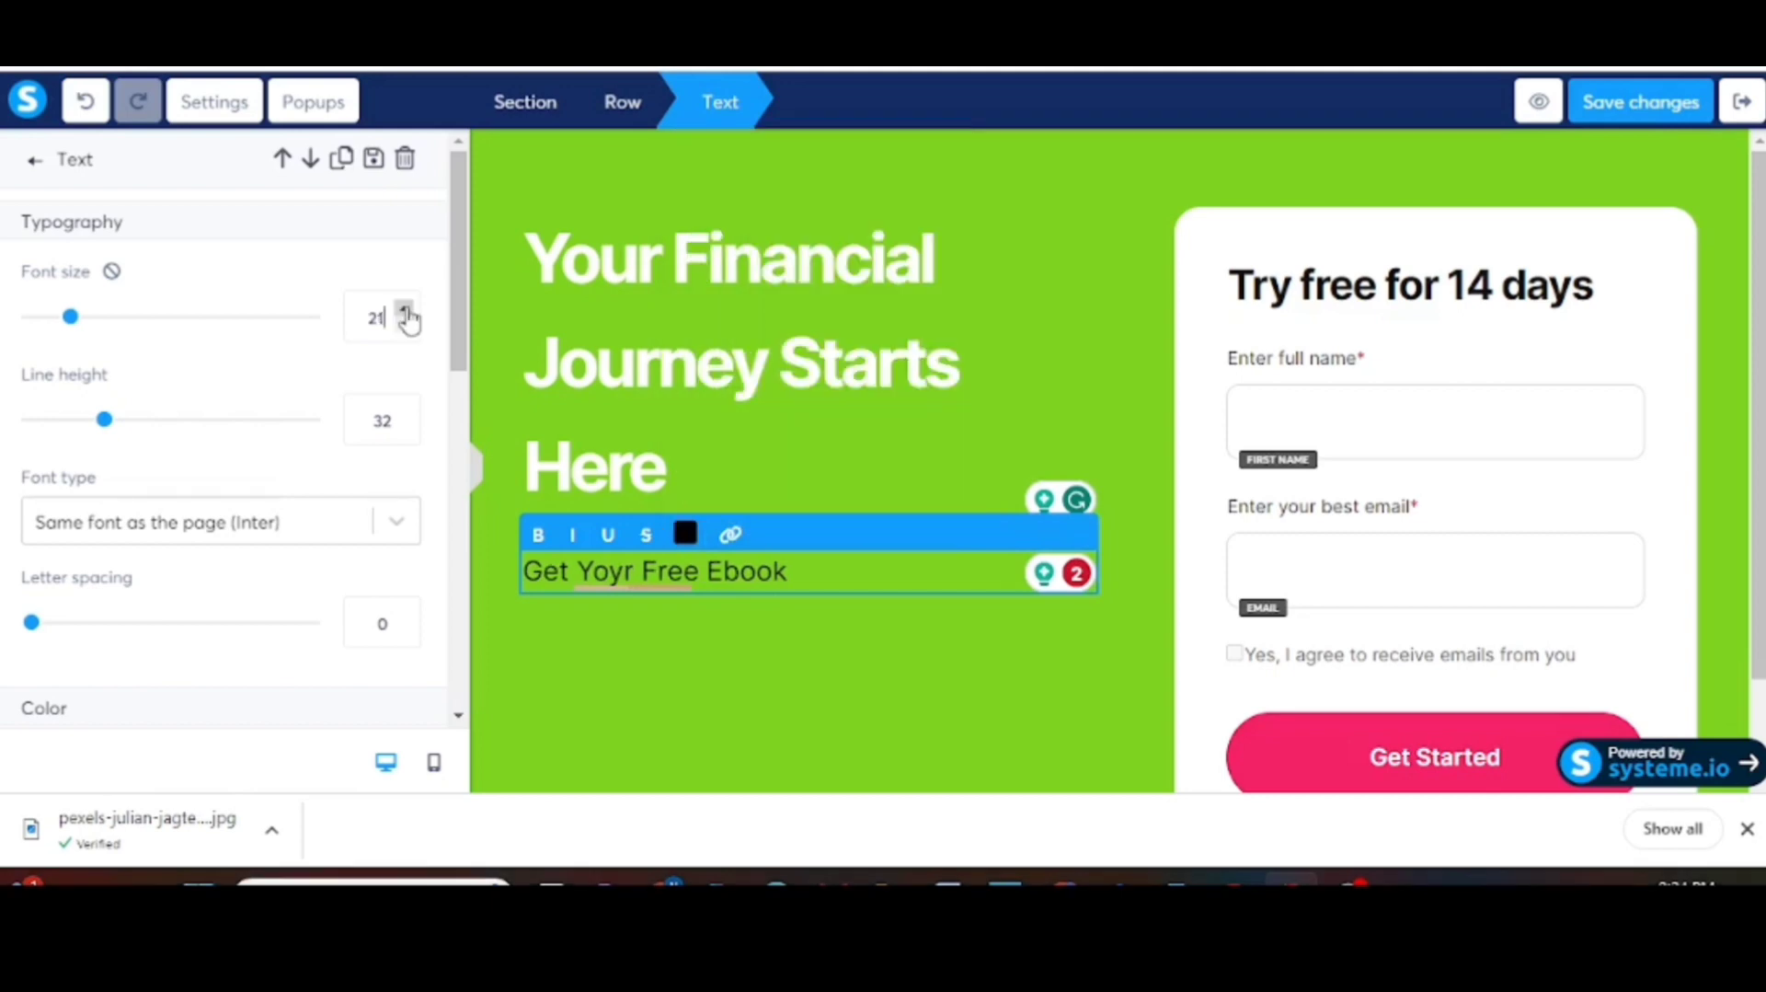
click(405, 310)
click(404, 311)
click(405, 312)
click(405, 311)
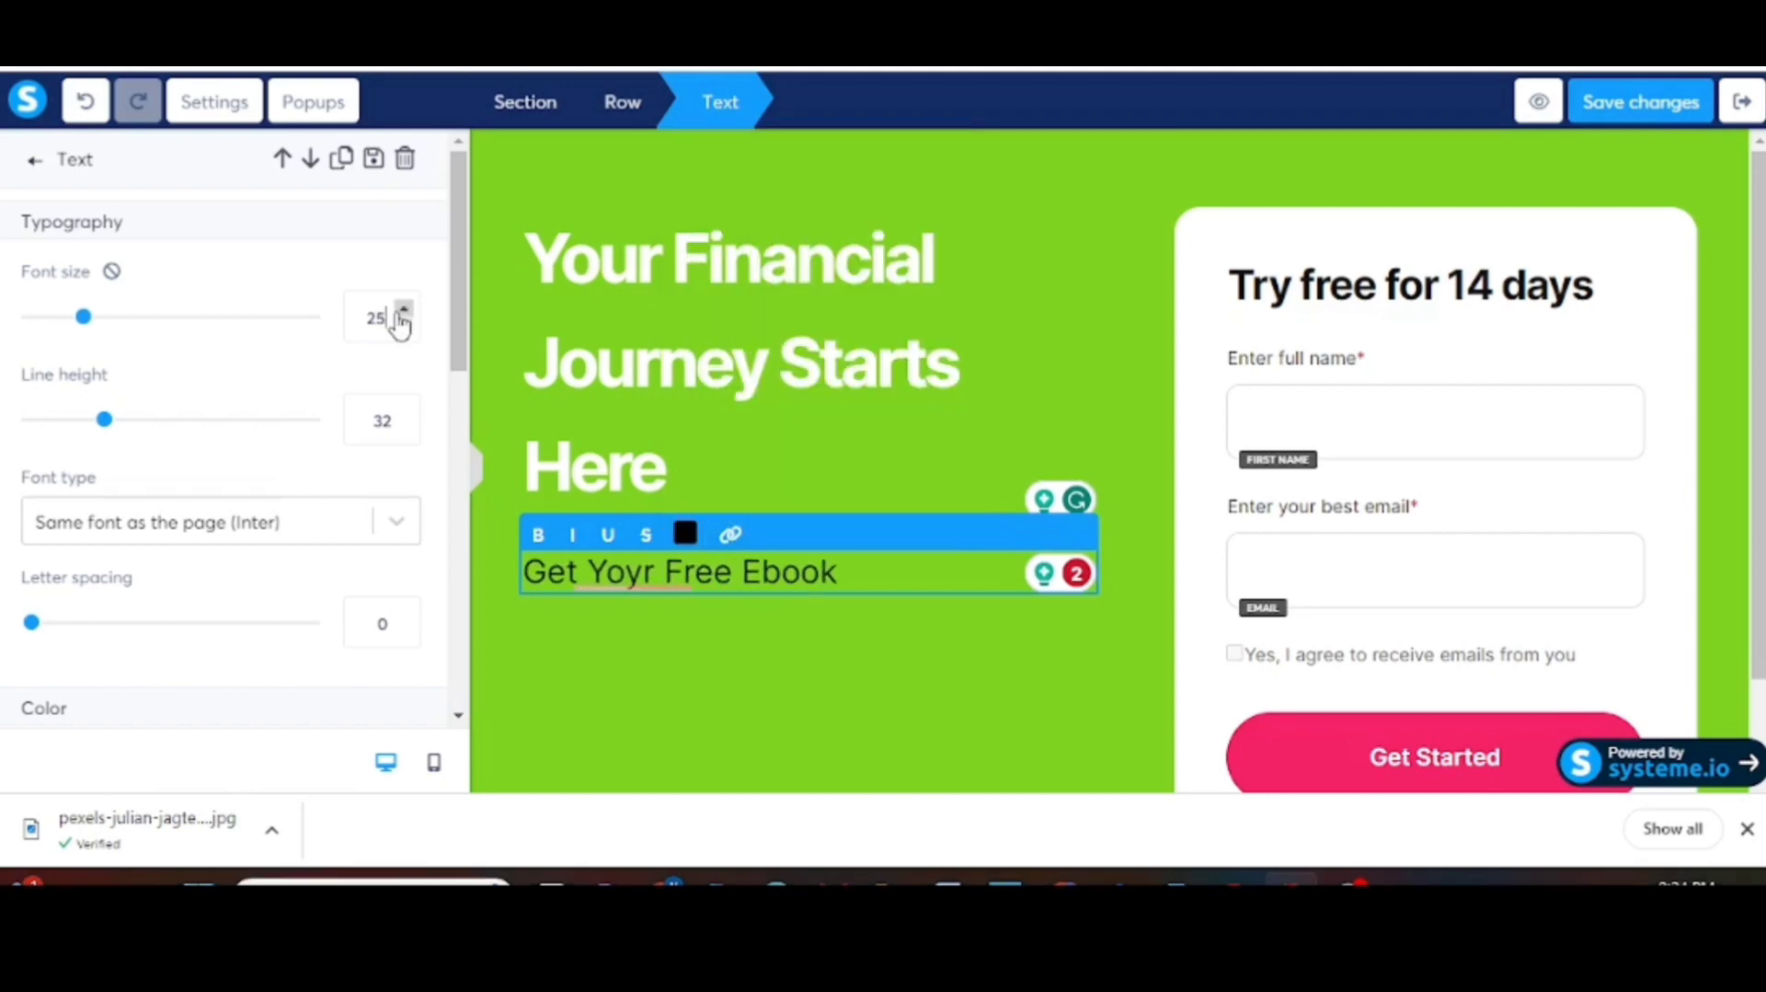
click(539, 537)
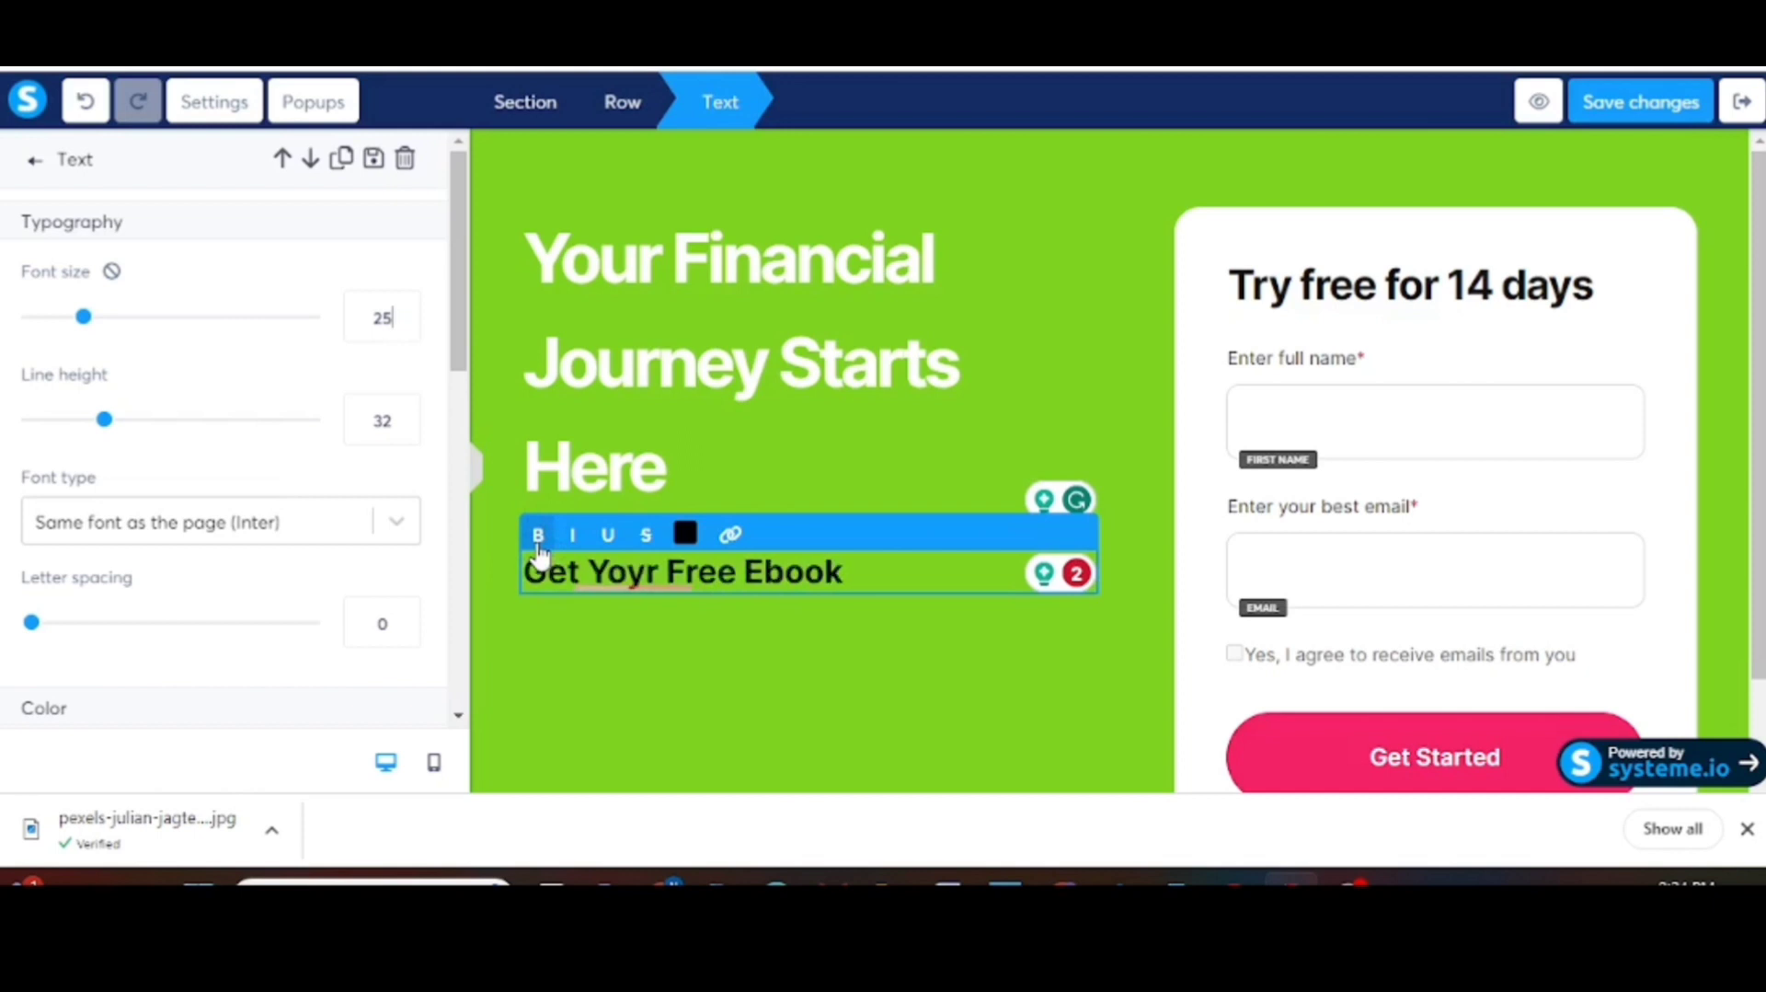
Step: Correct the misspelled "Yoyr" in the ebook text to "Your" using the Grammarly suggestion
click(716, 651)
click(642, 593)
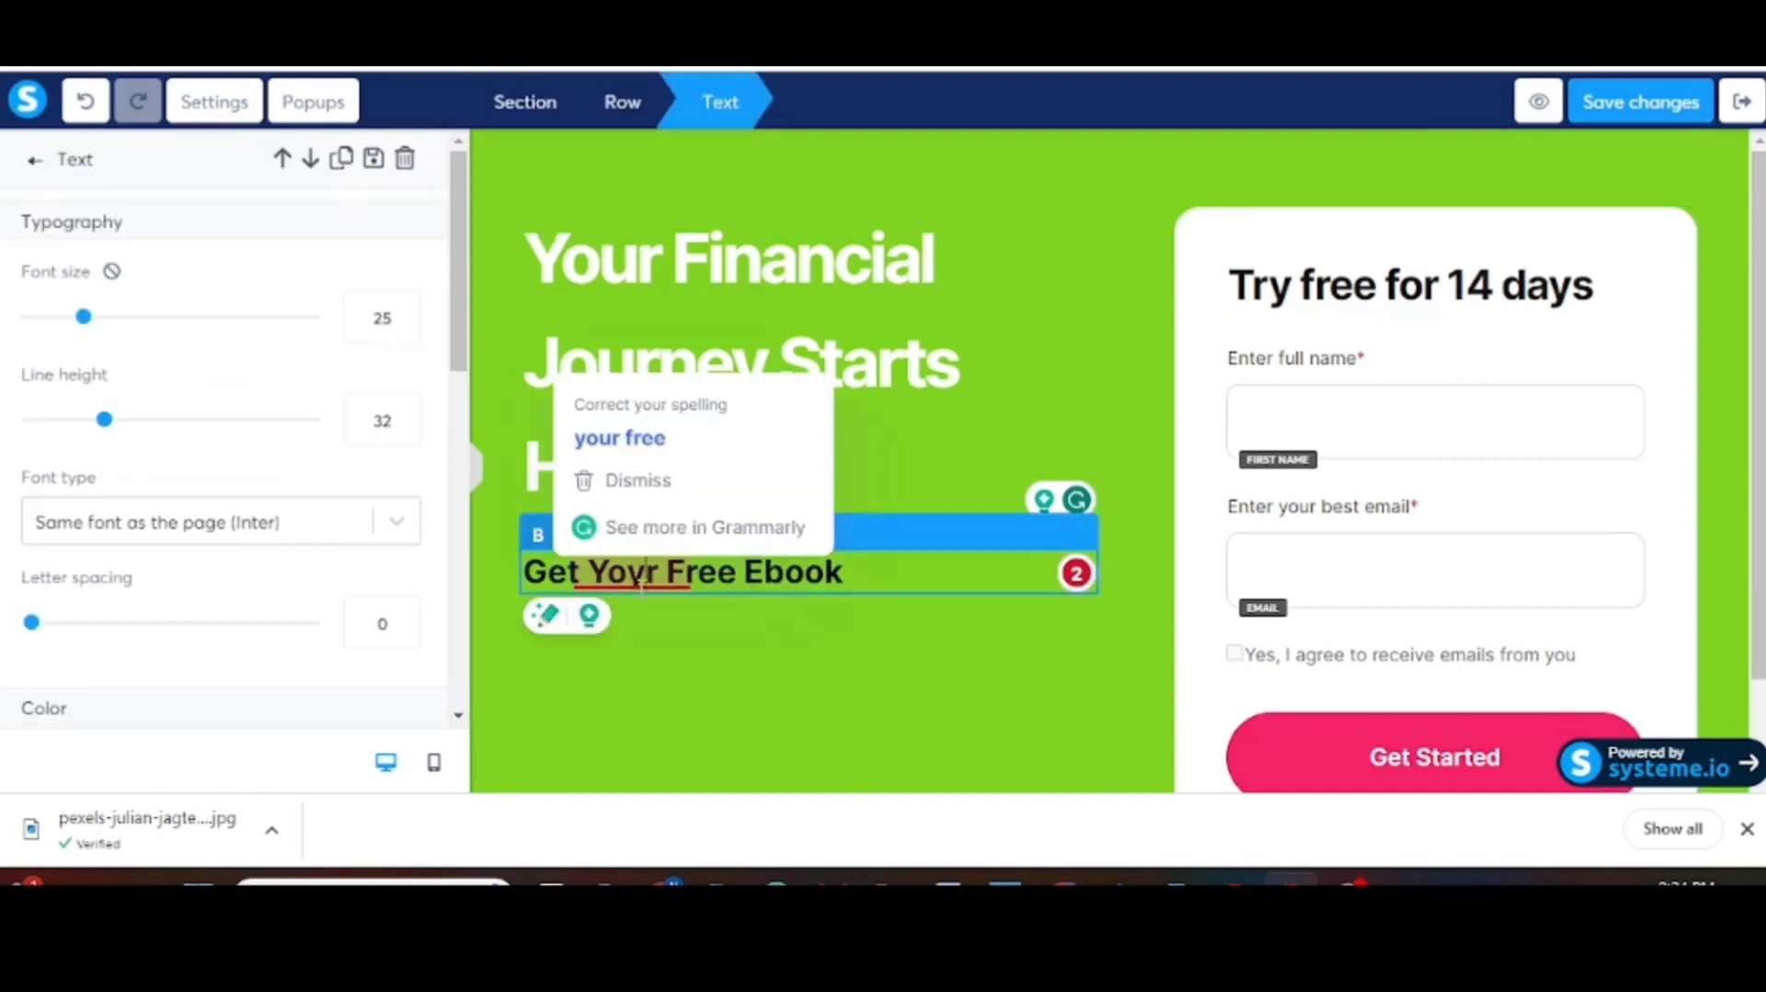
click(619, 438)
click(781, 699)
Step: Add an Image element to the page below the headline text and the sign-up form
scroll(831, 398, down, 1)
scroll(831, 398, down, 1)
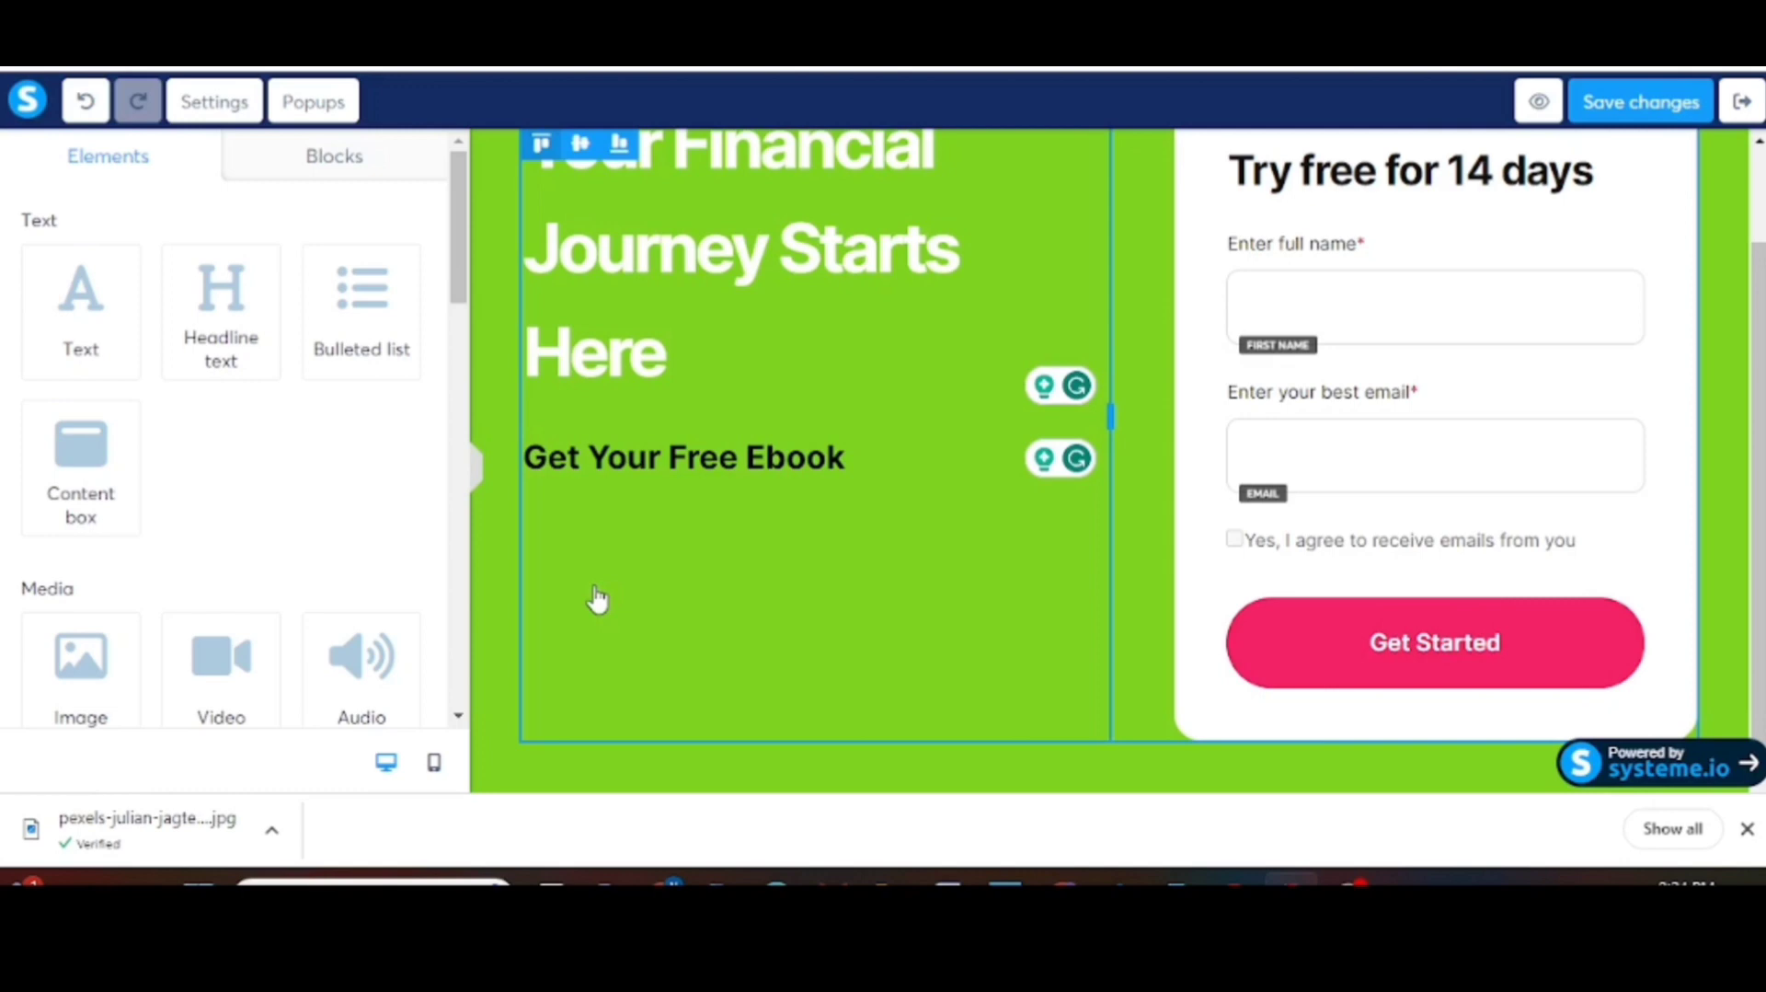
scroll(773, 691, up, 2)
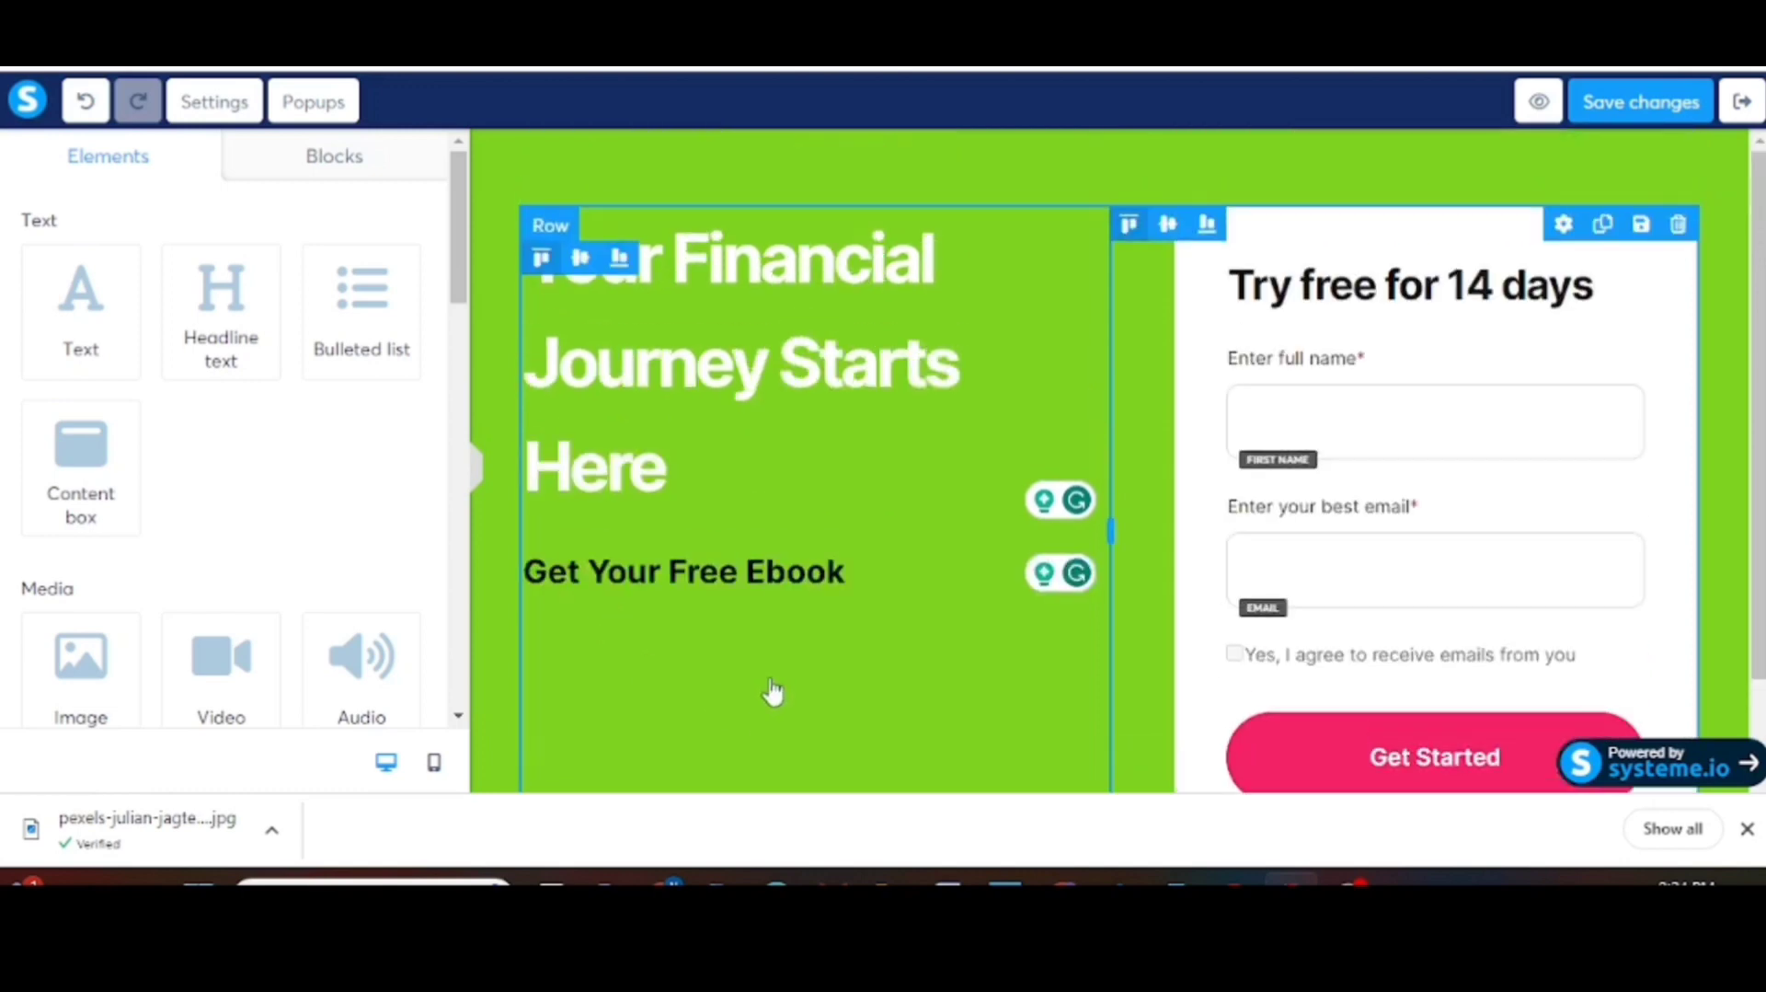
scroll(772, 691, down, 2)
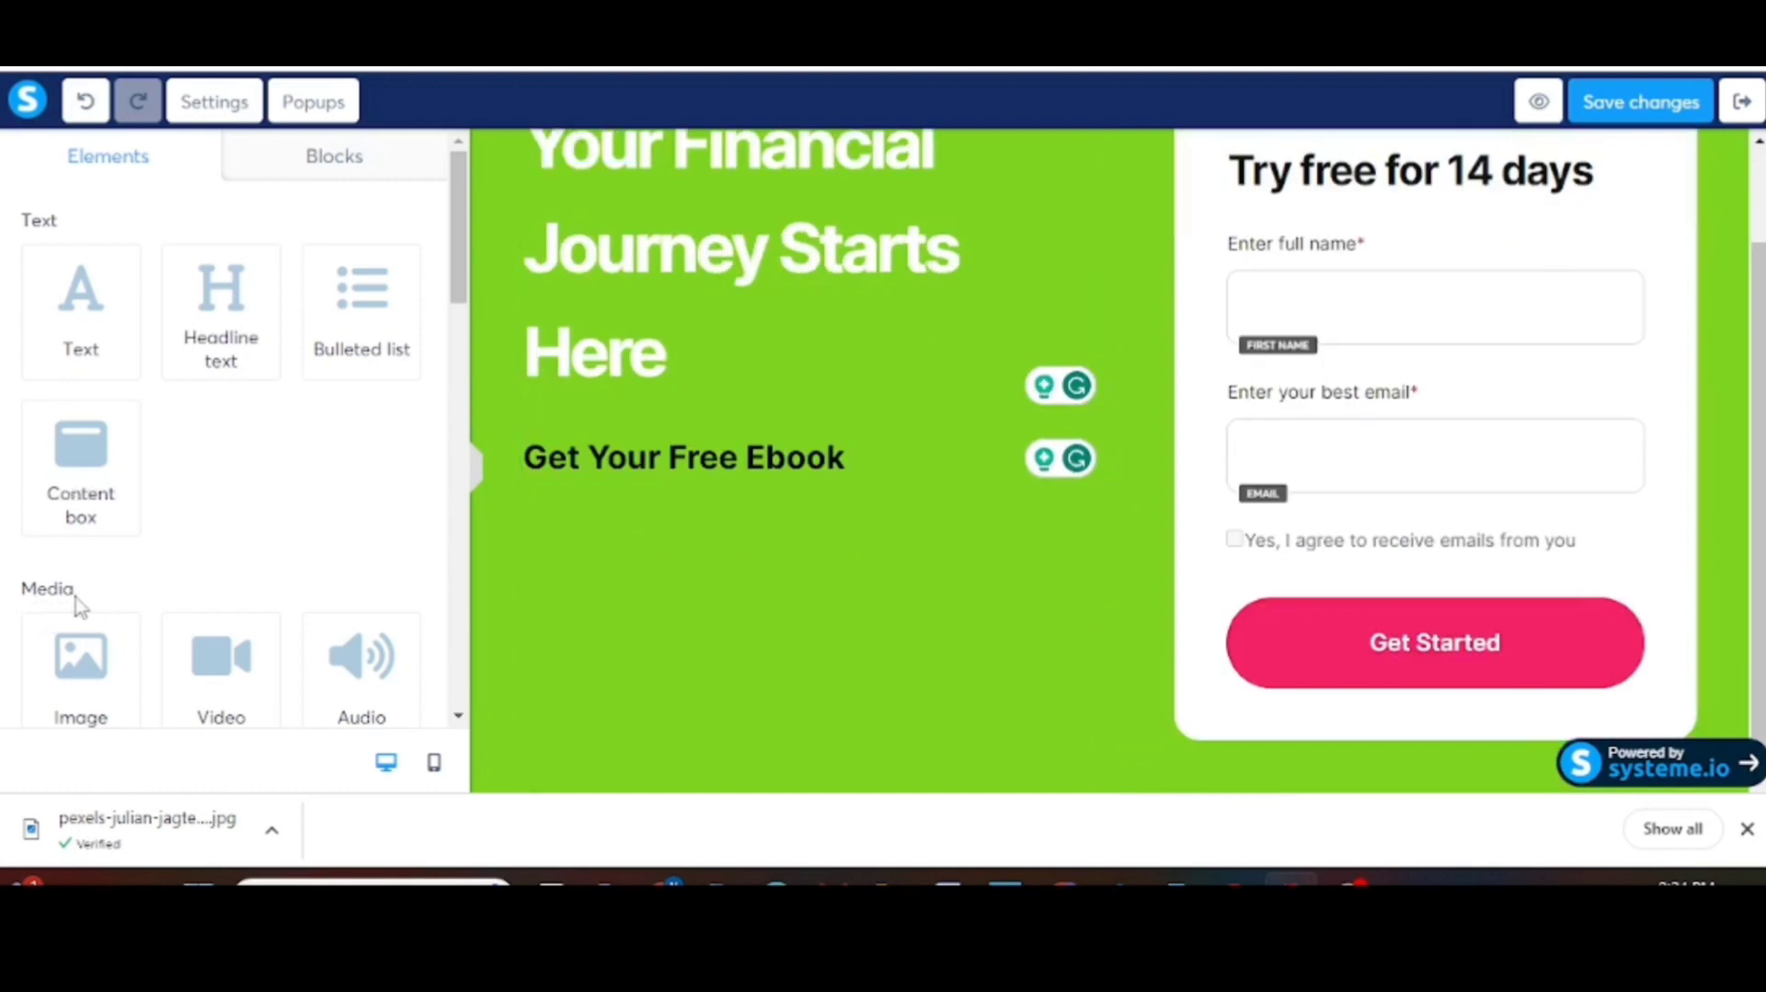
scroll(74, 596, down, 1)
scroll(74, 596, down, 1)
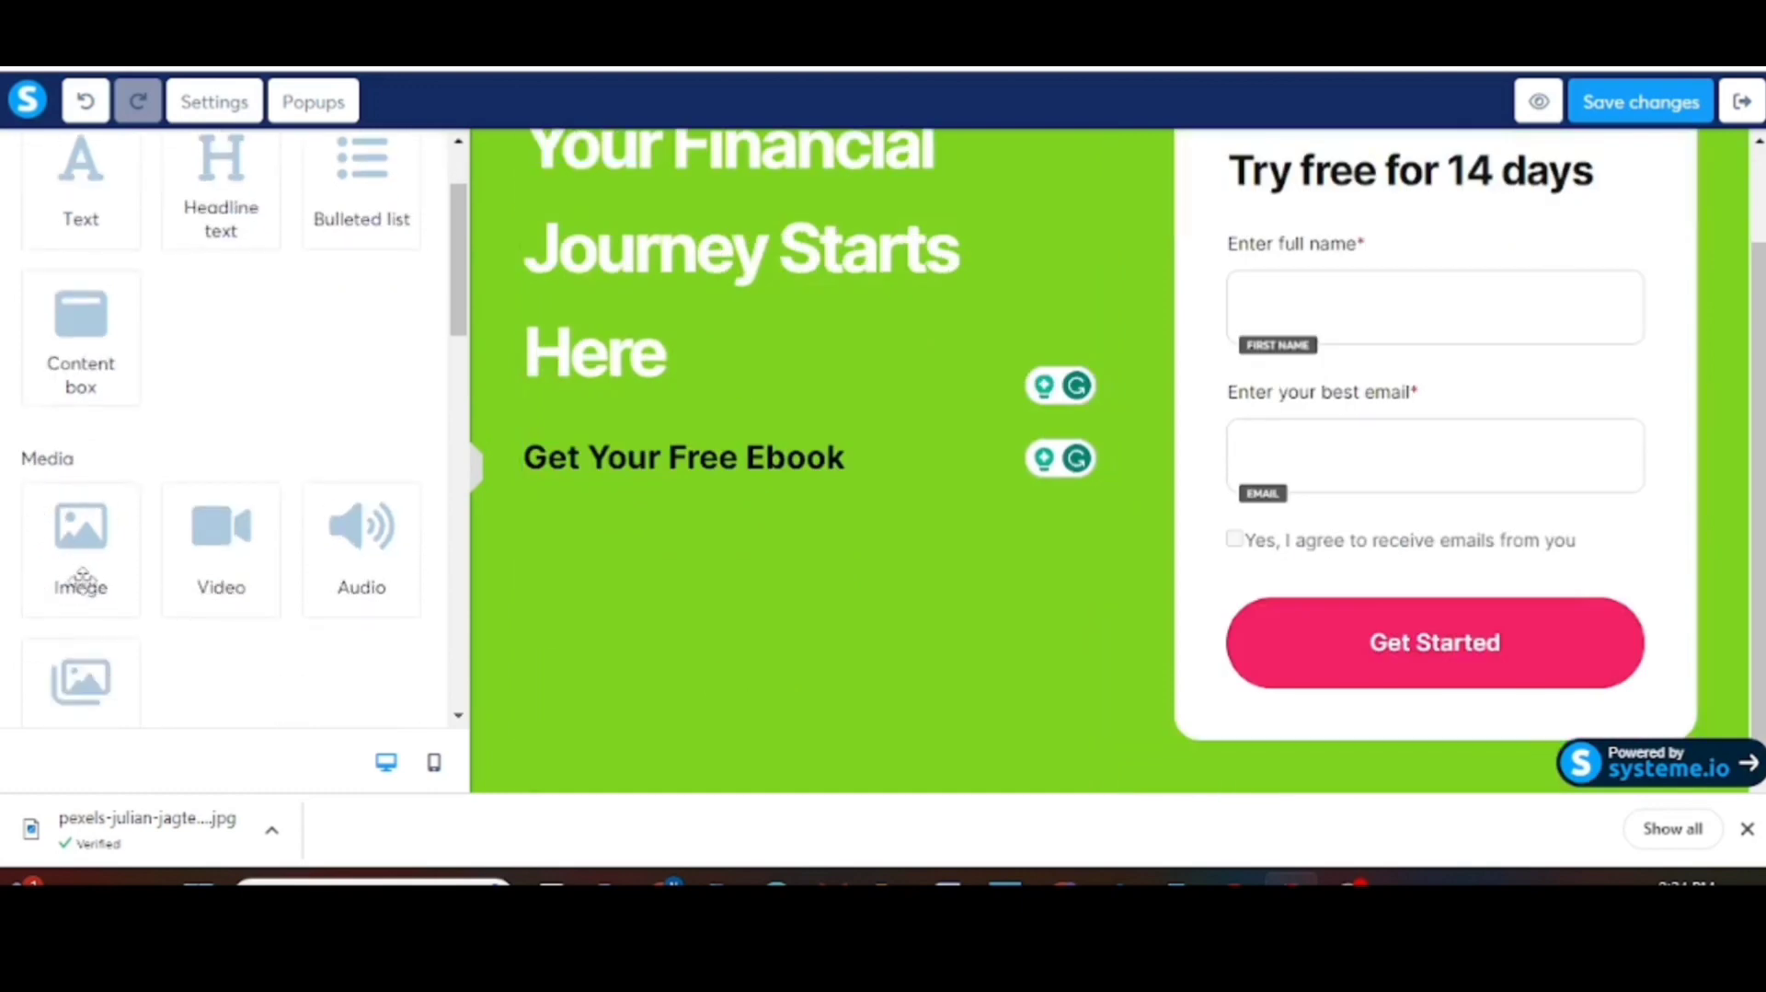
drag(88, 561, 717, 617)
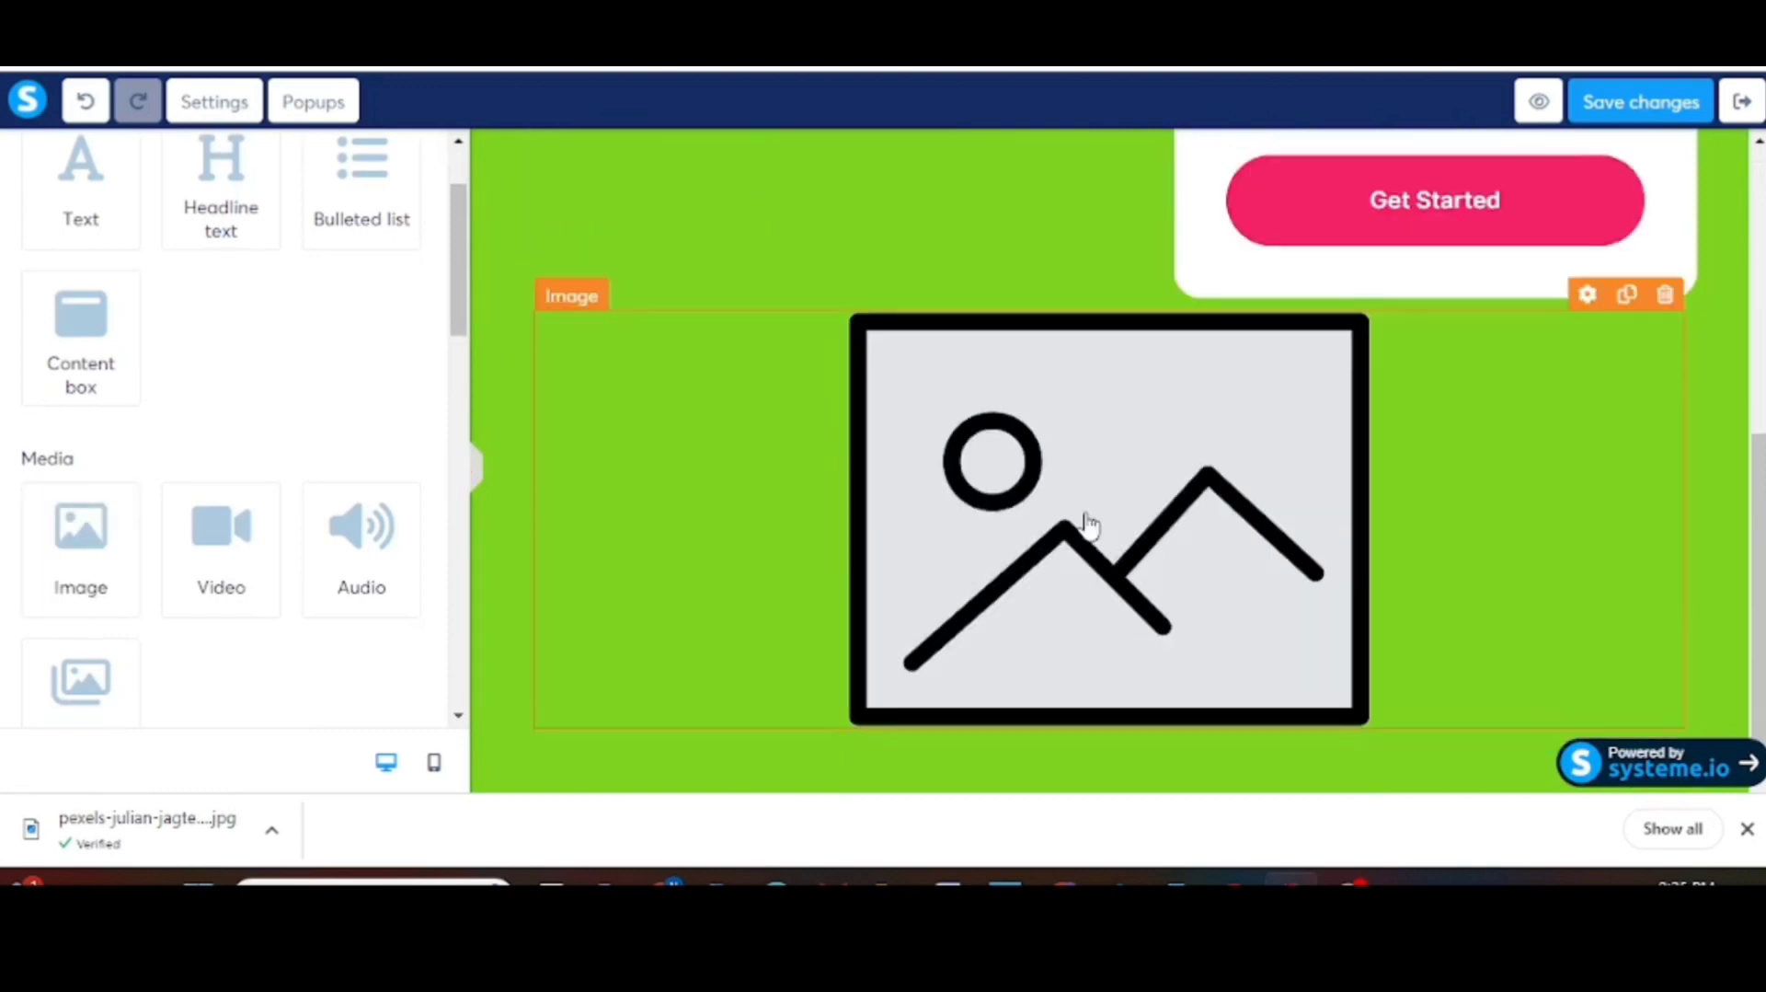
Step: Insert mybrandlogo.png from the previously uploaded images into the new Image element
click(938, 539)
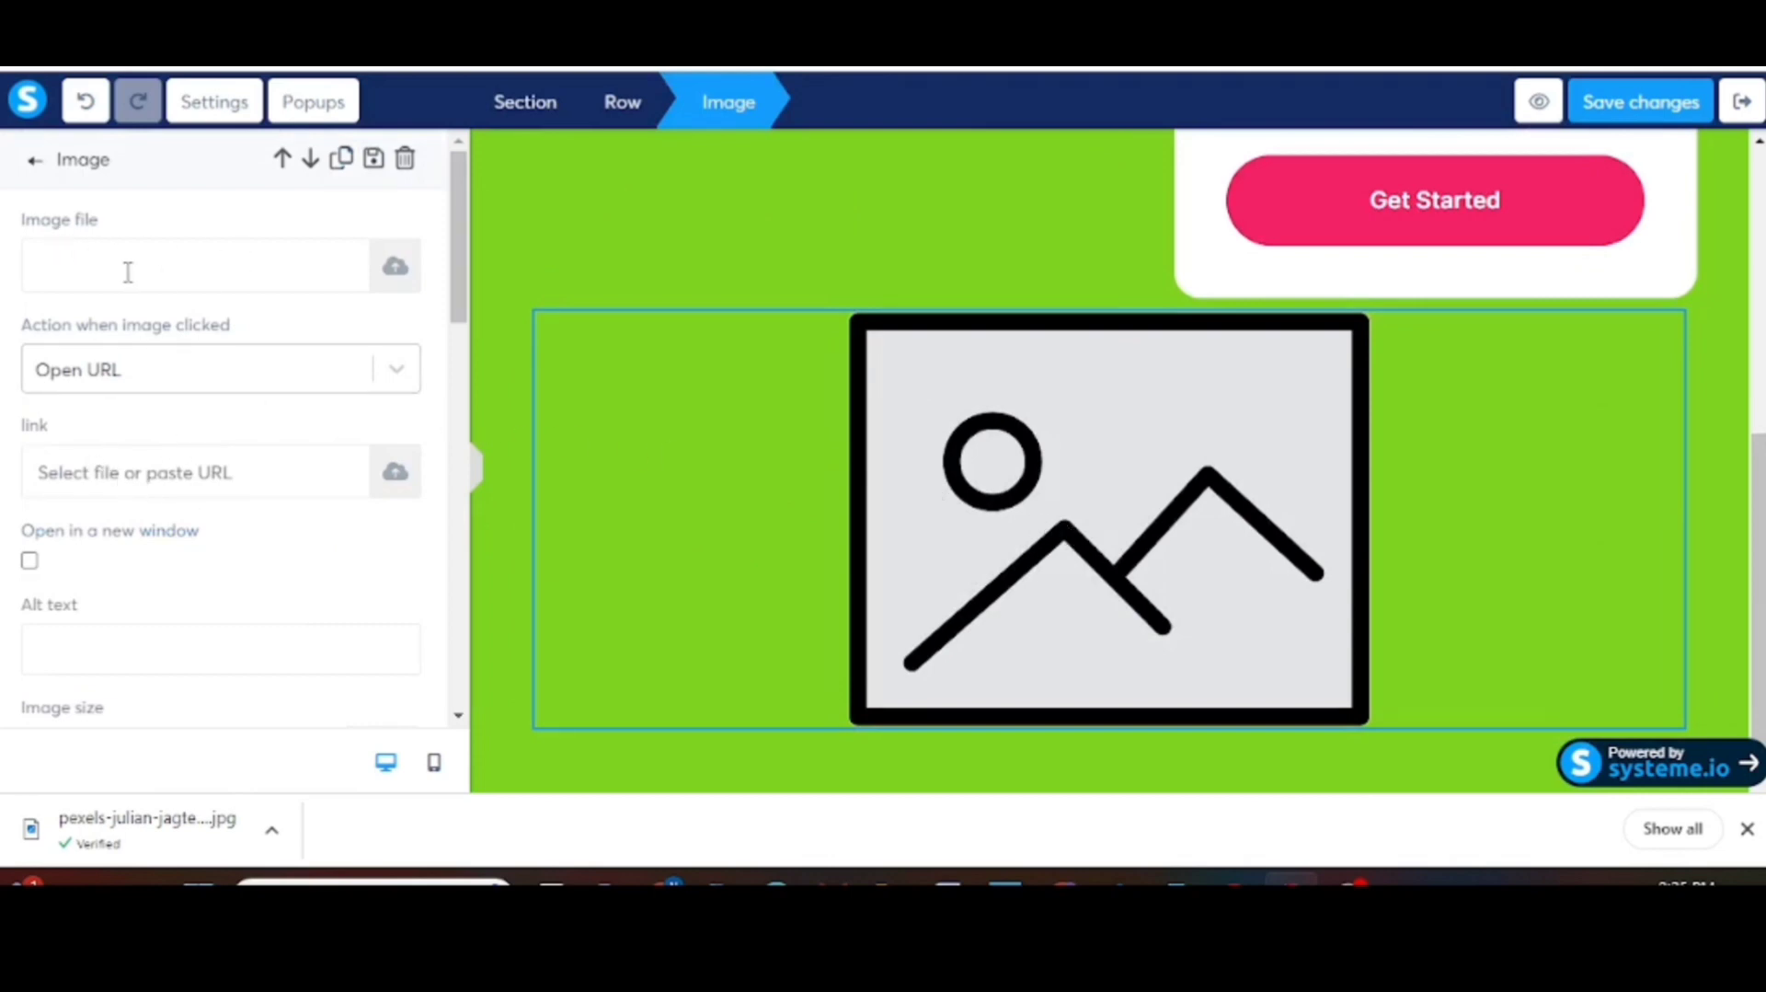
click(394, 276)
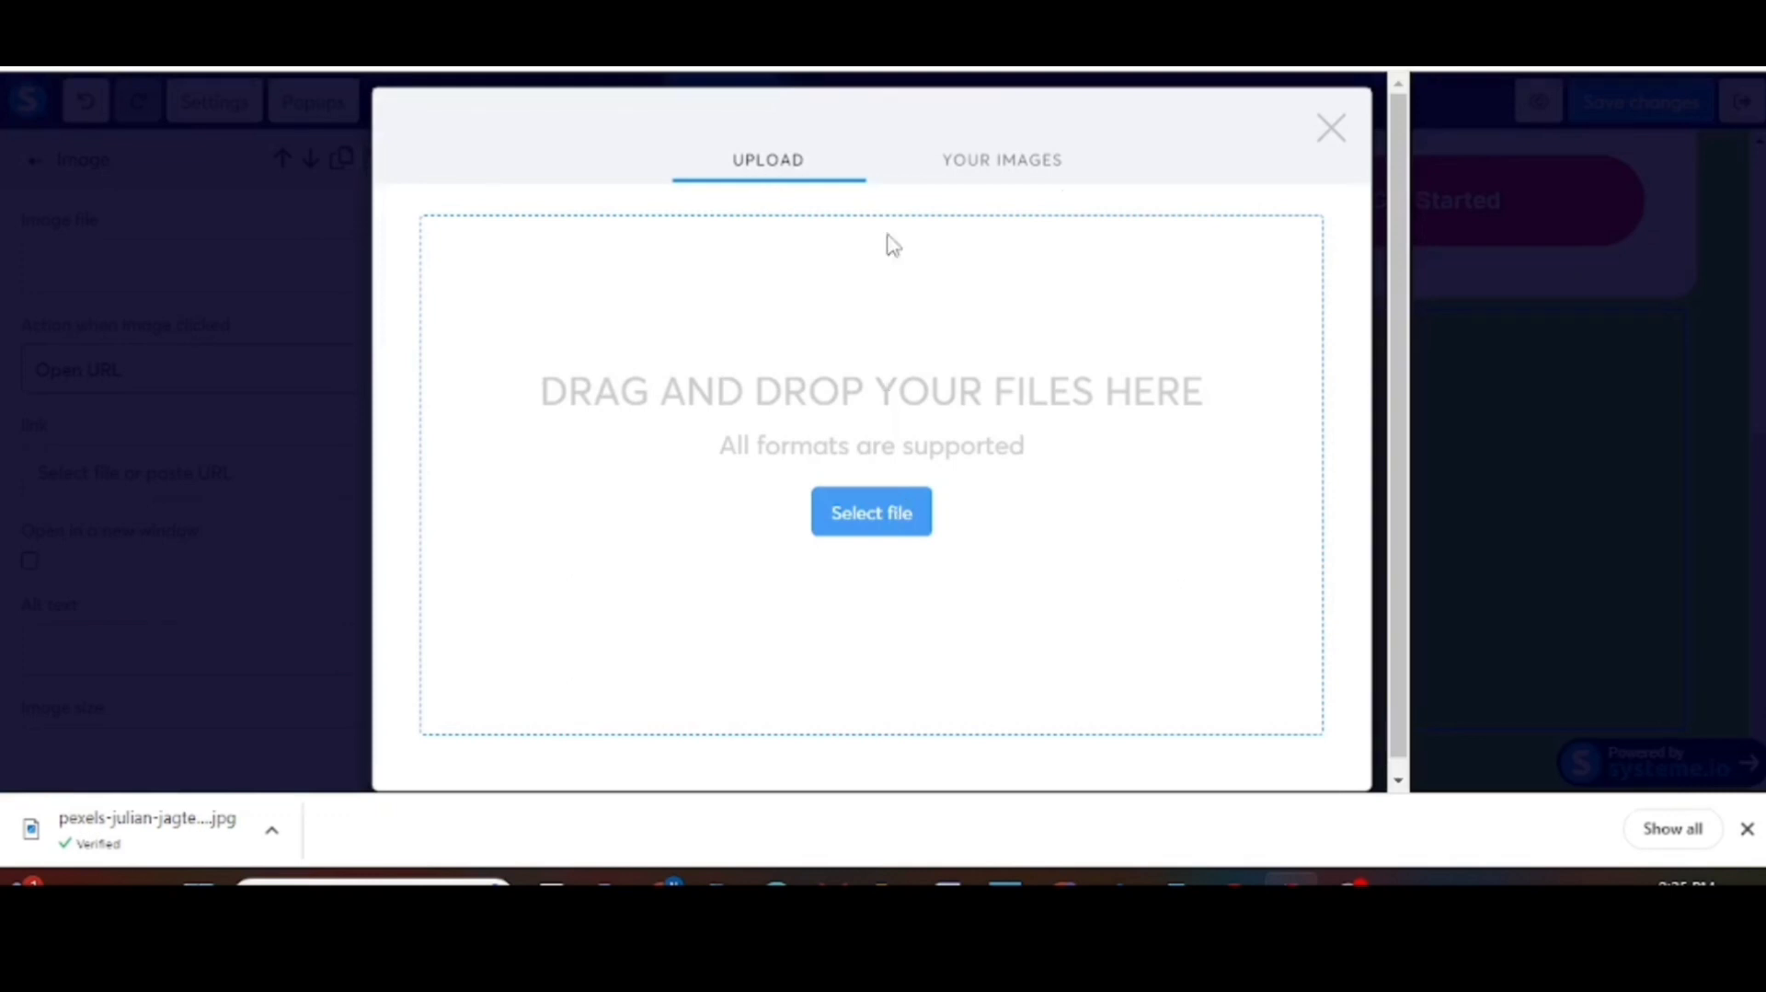
click(1056, 176)
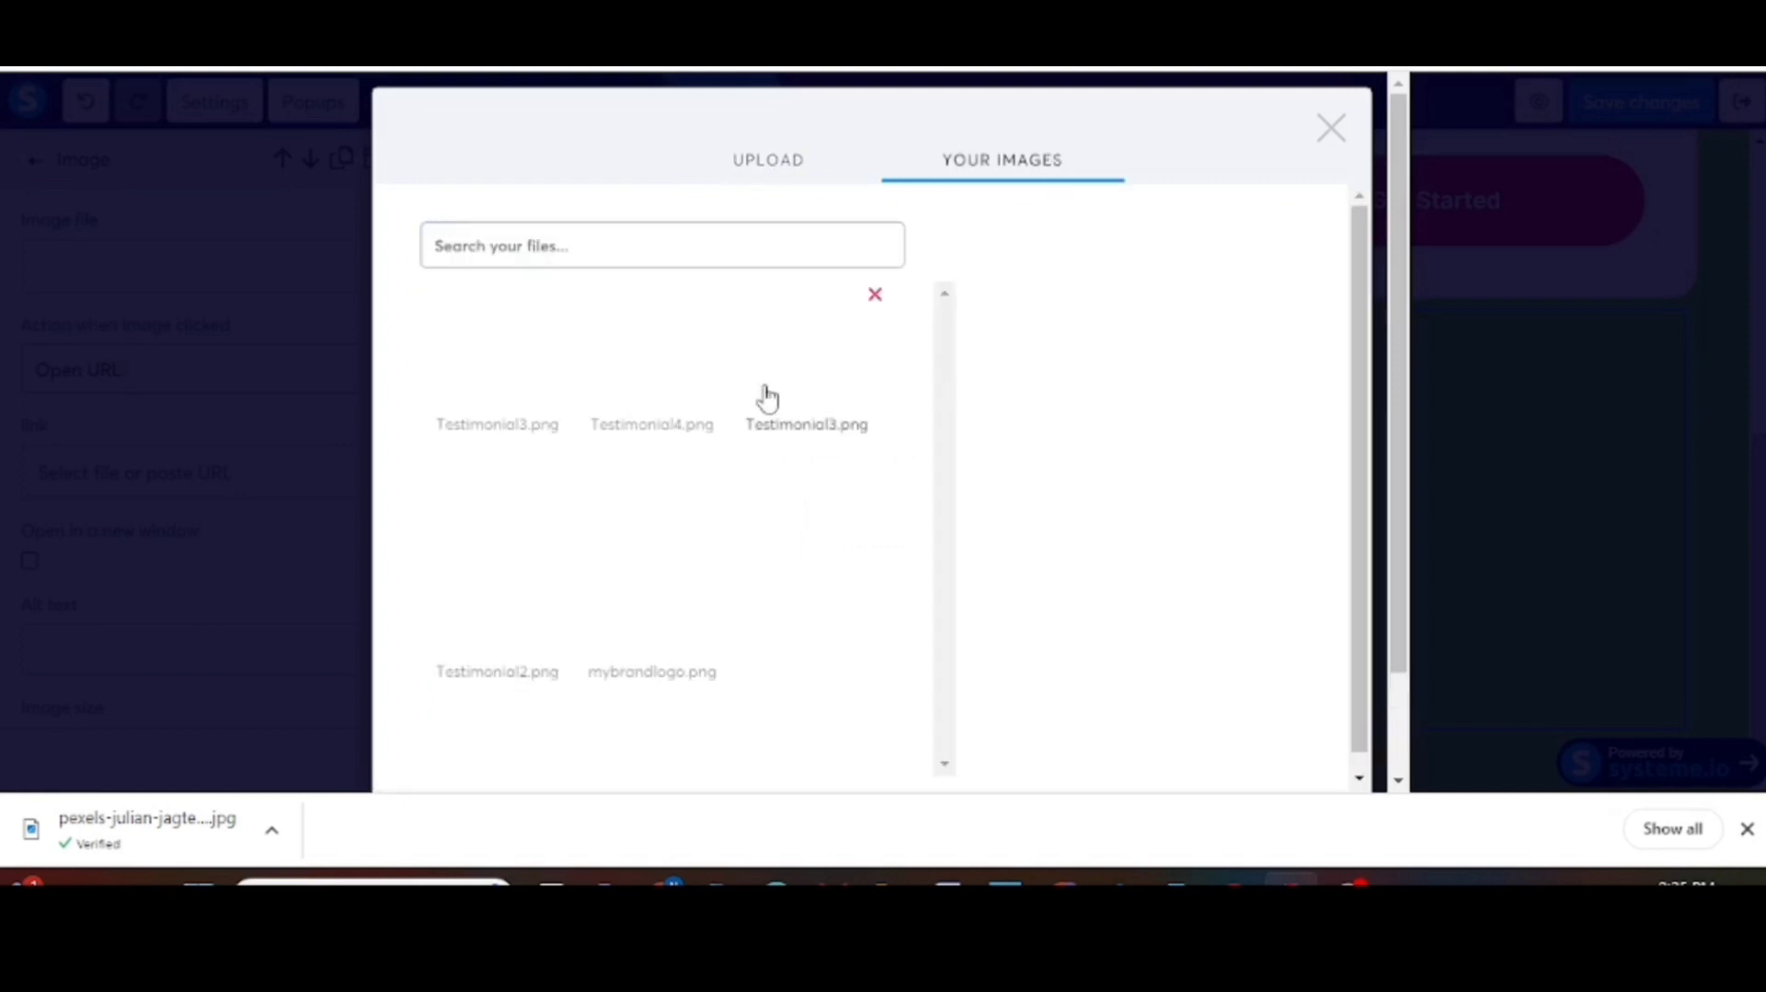
click(691, 631)
scroll(902, 678, down, 2)
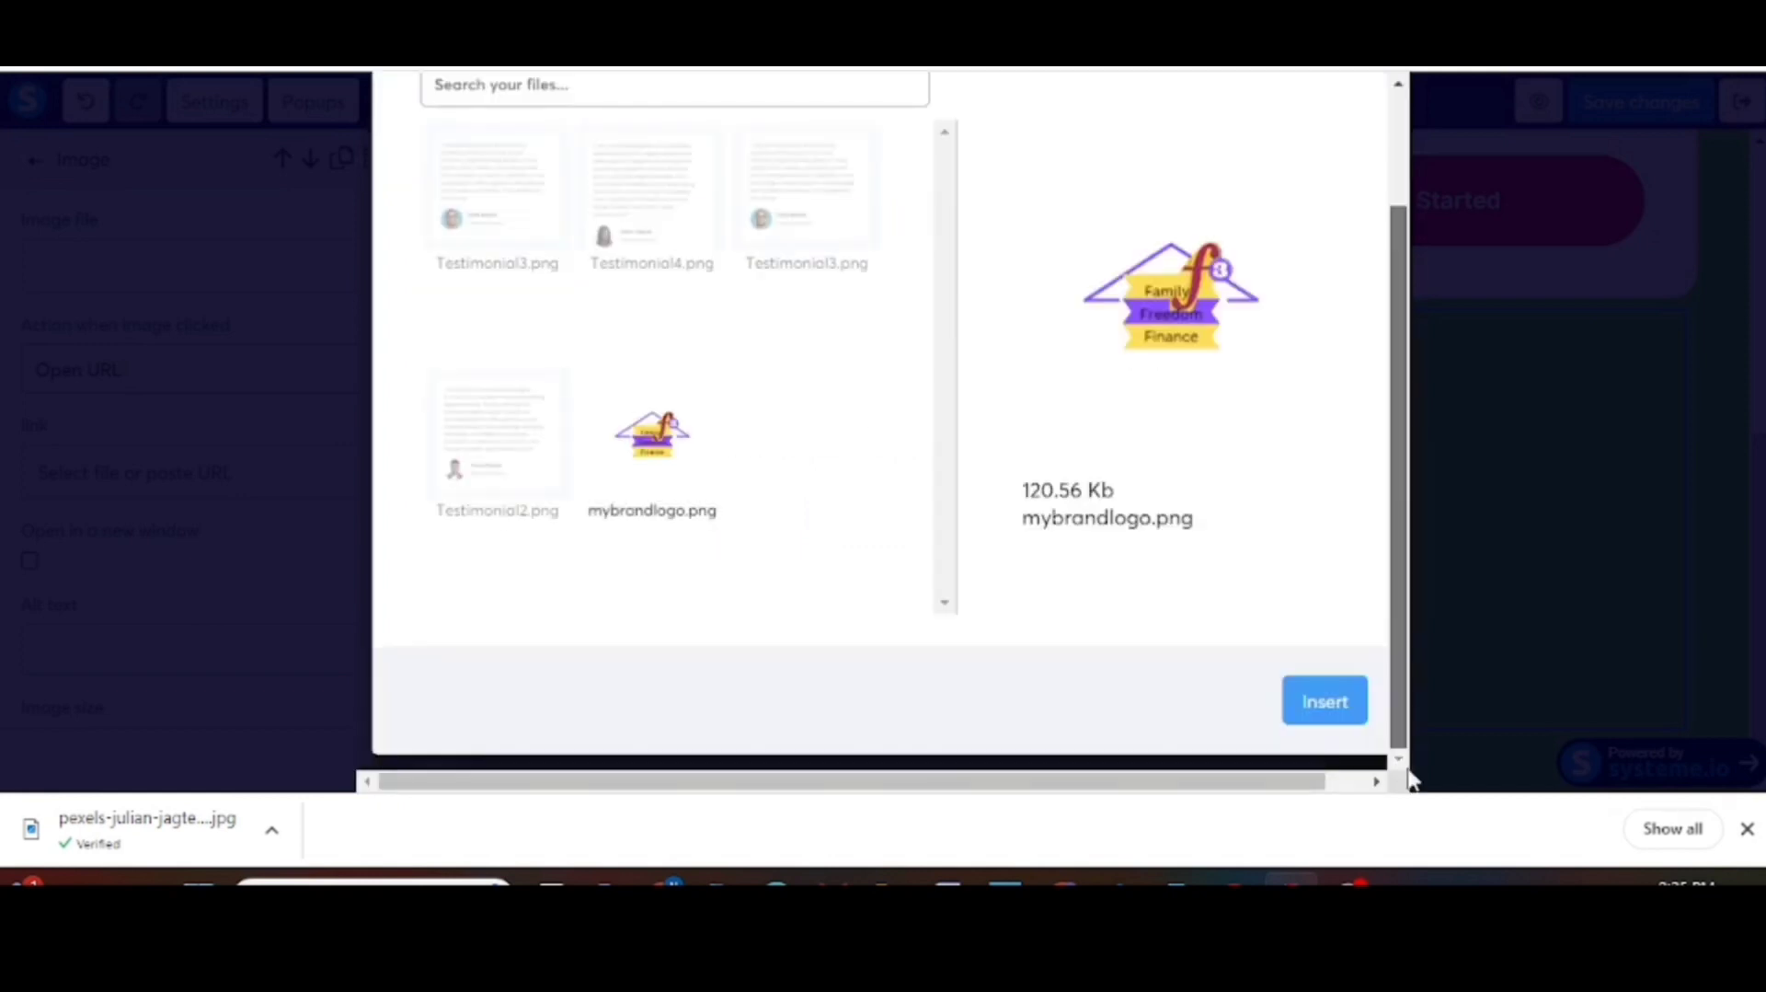
click(1349, 714)
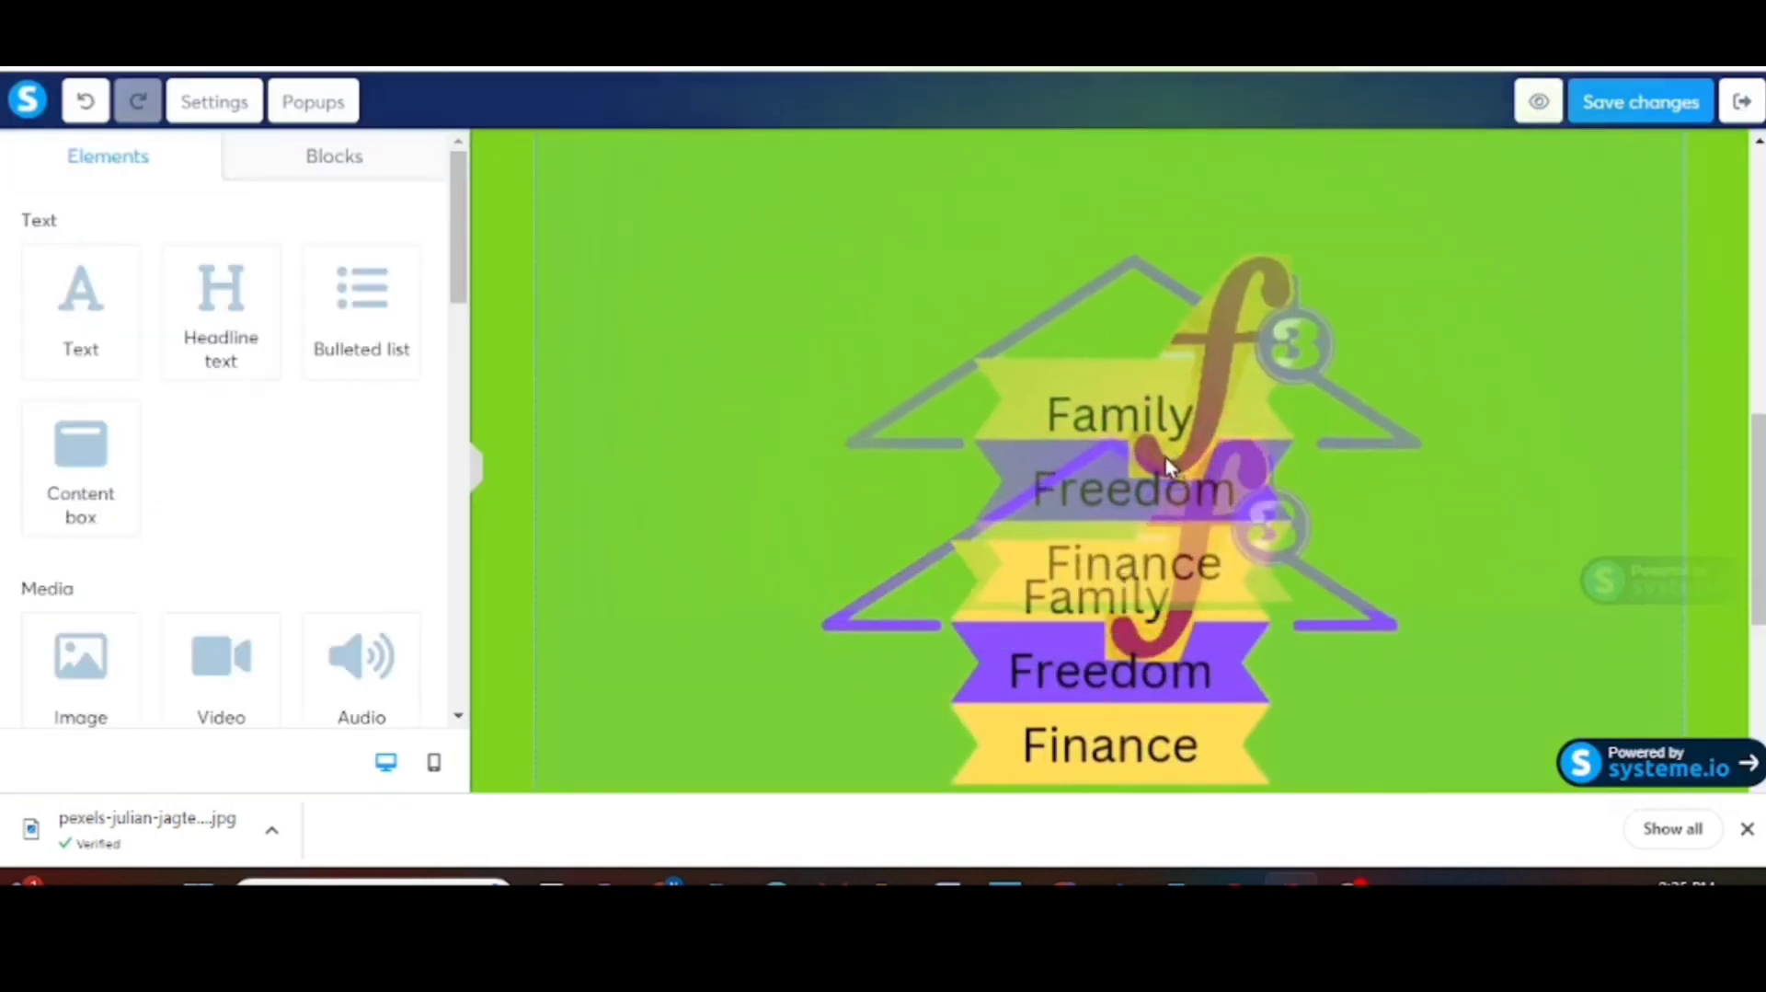
Step: Reduce the logo's image size to 529
scroll(1111, 552, up, 1)
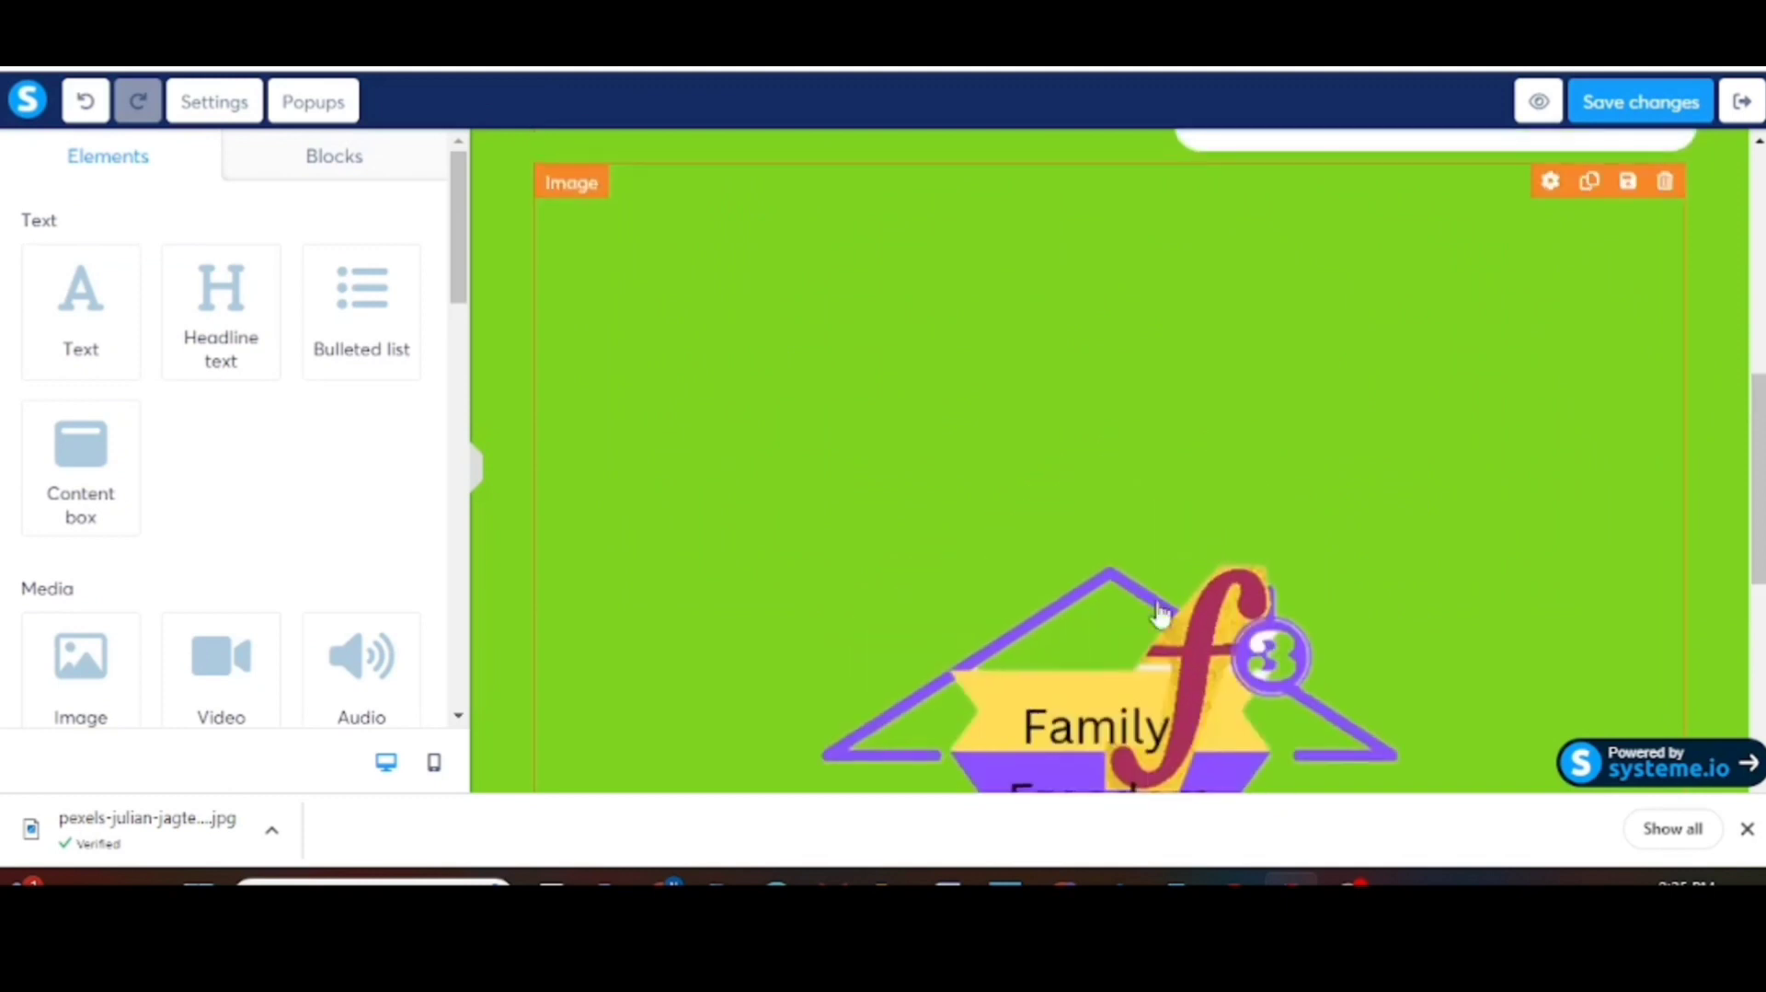
click(1111, 633)
scroll(92, 614, down, 1)
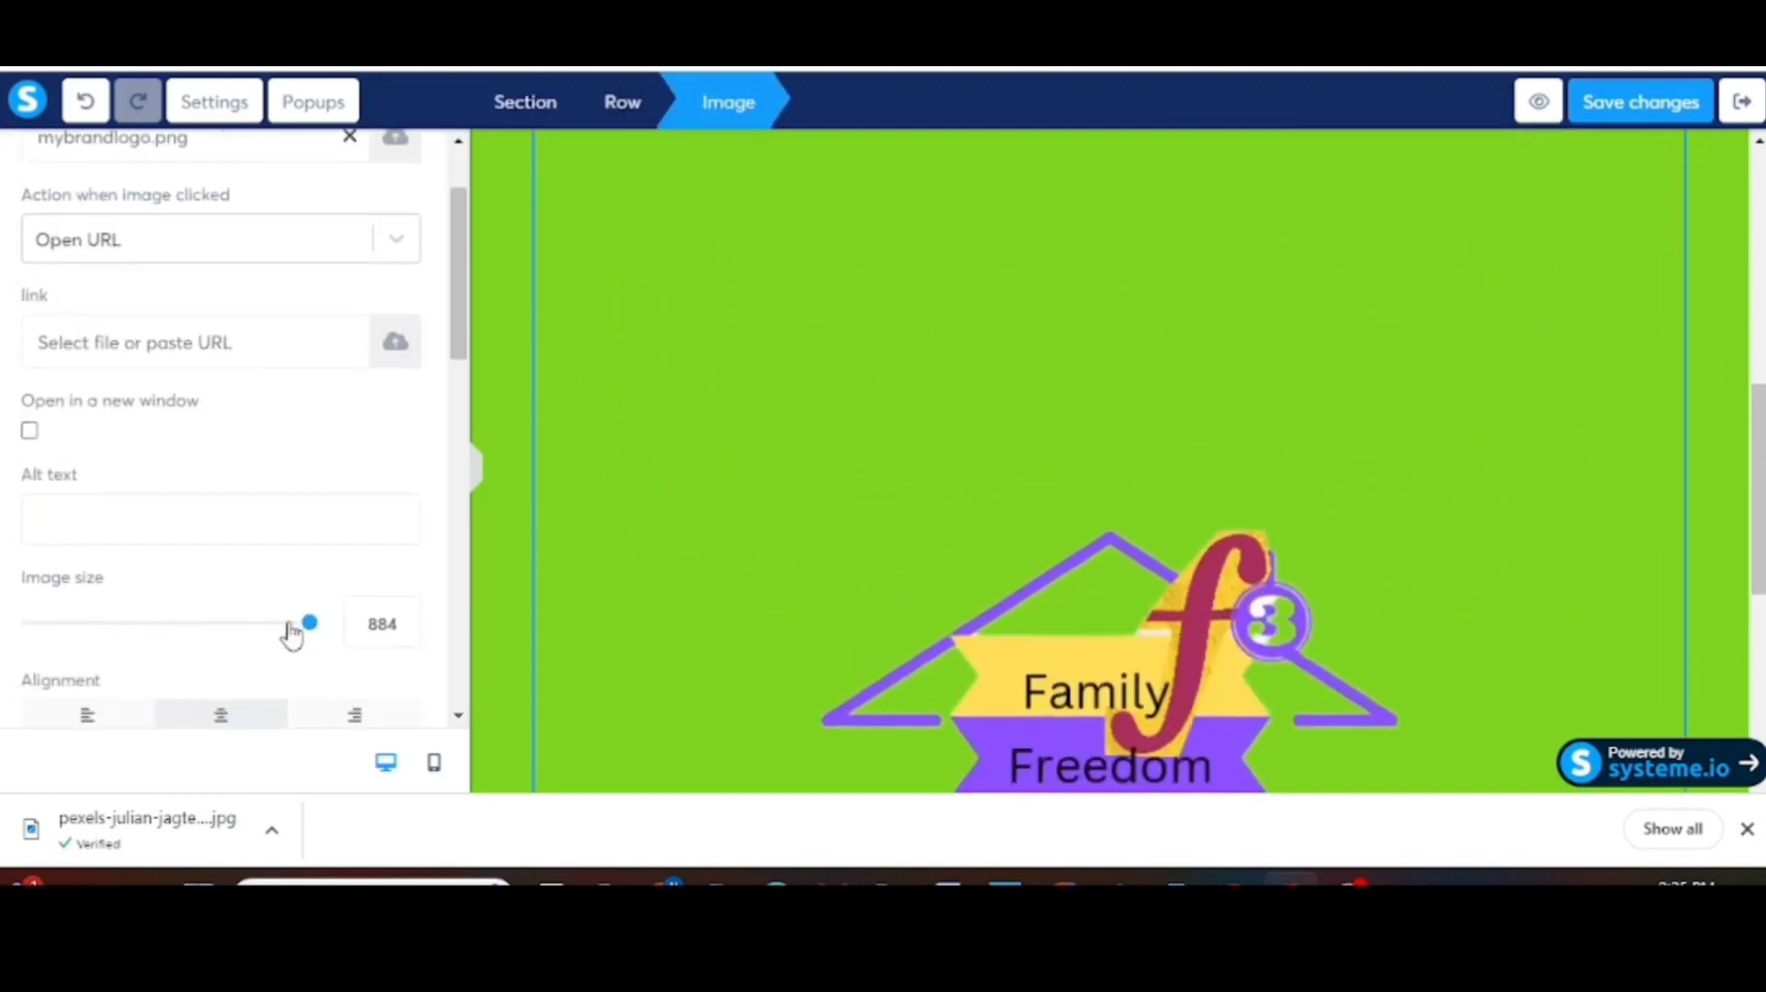
drag(292, 629, 202, 653)
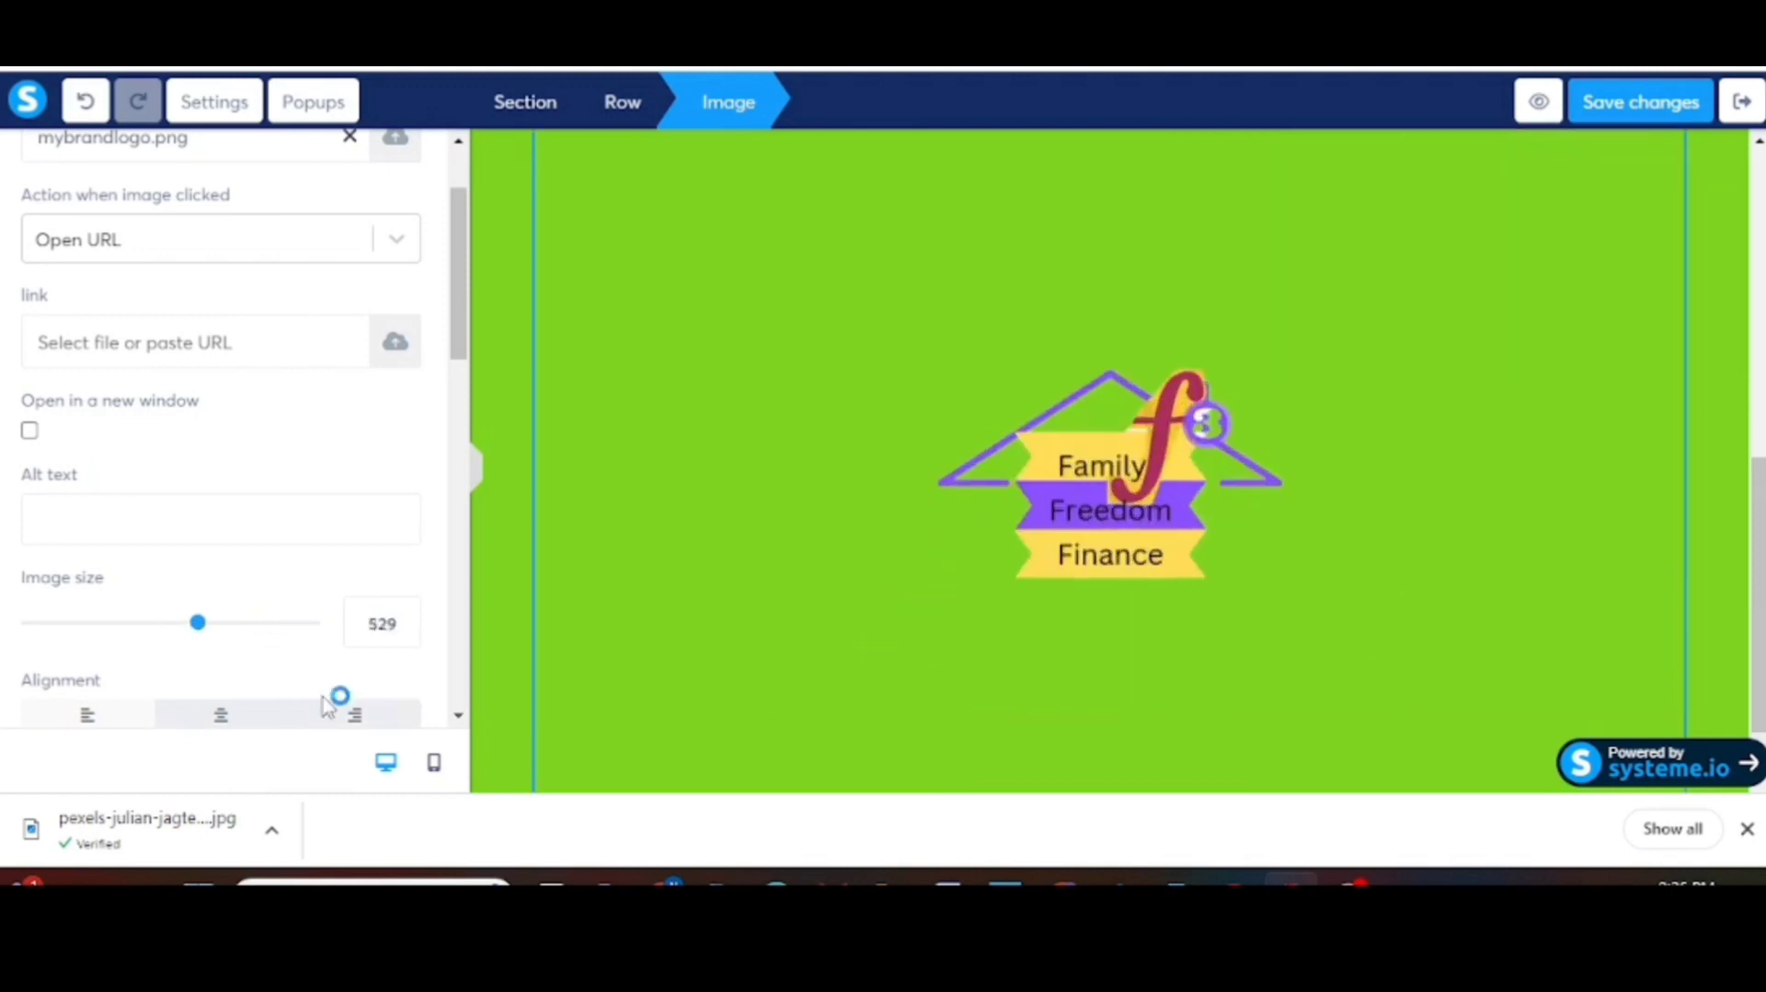
Step: Try right and left alignment on the logo image and set it back to centered
scroll(316, 693, down, 2)
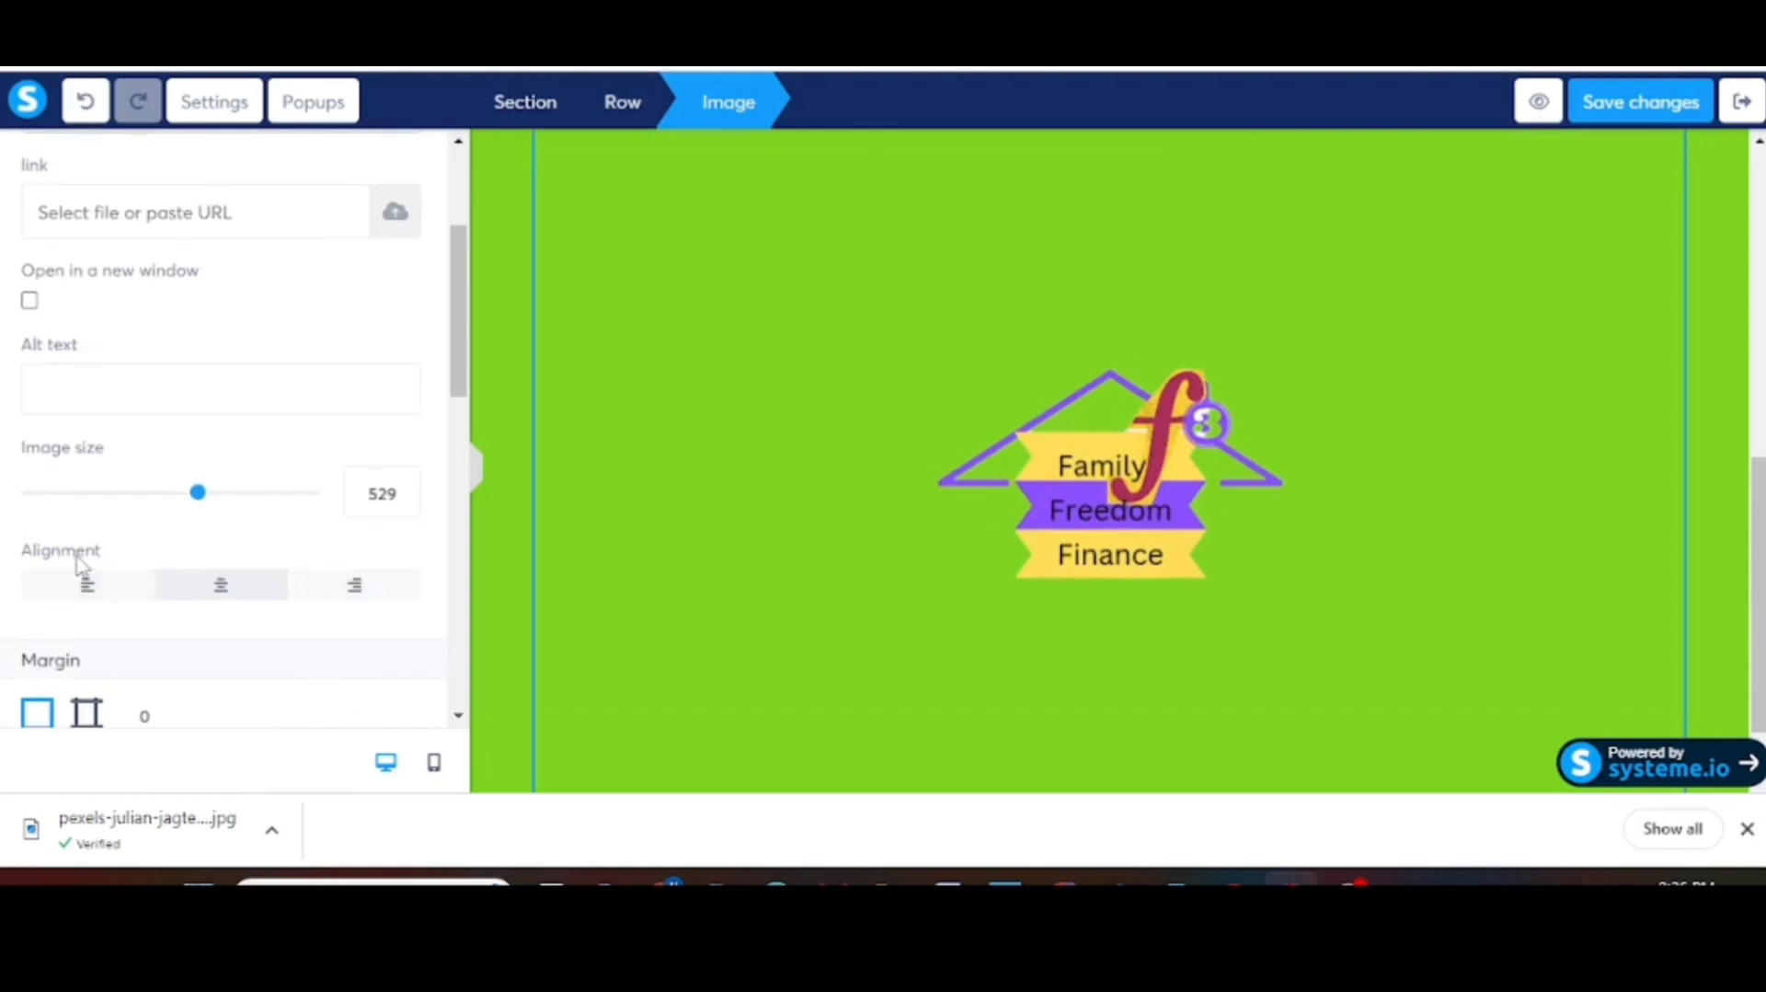
click(363, 599)
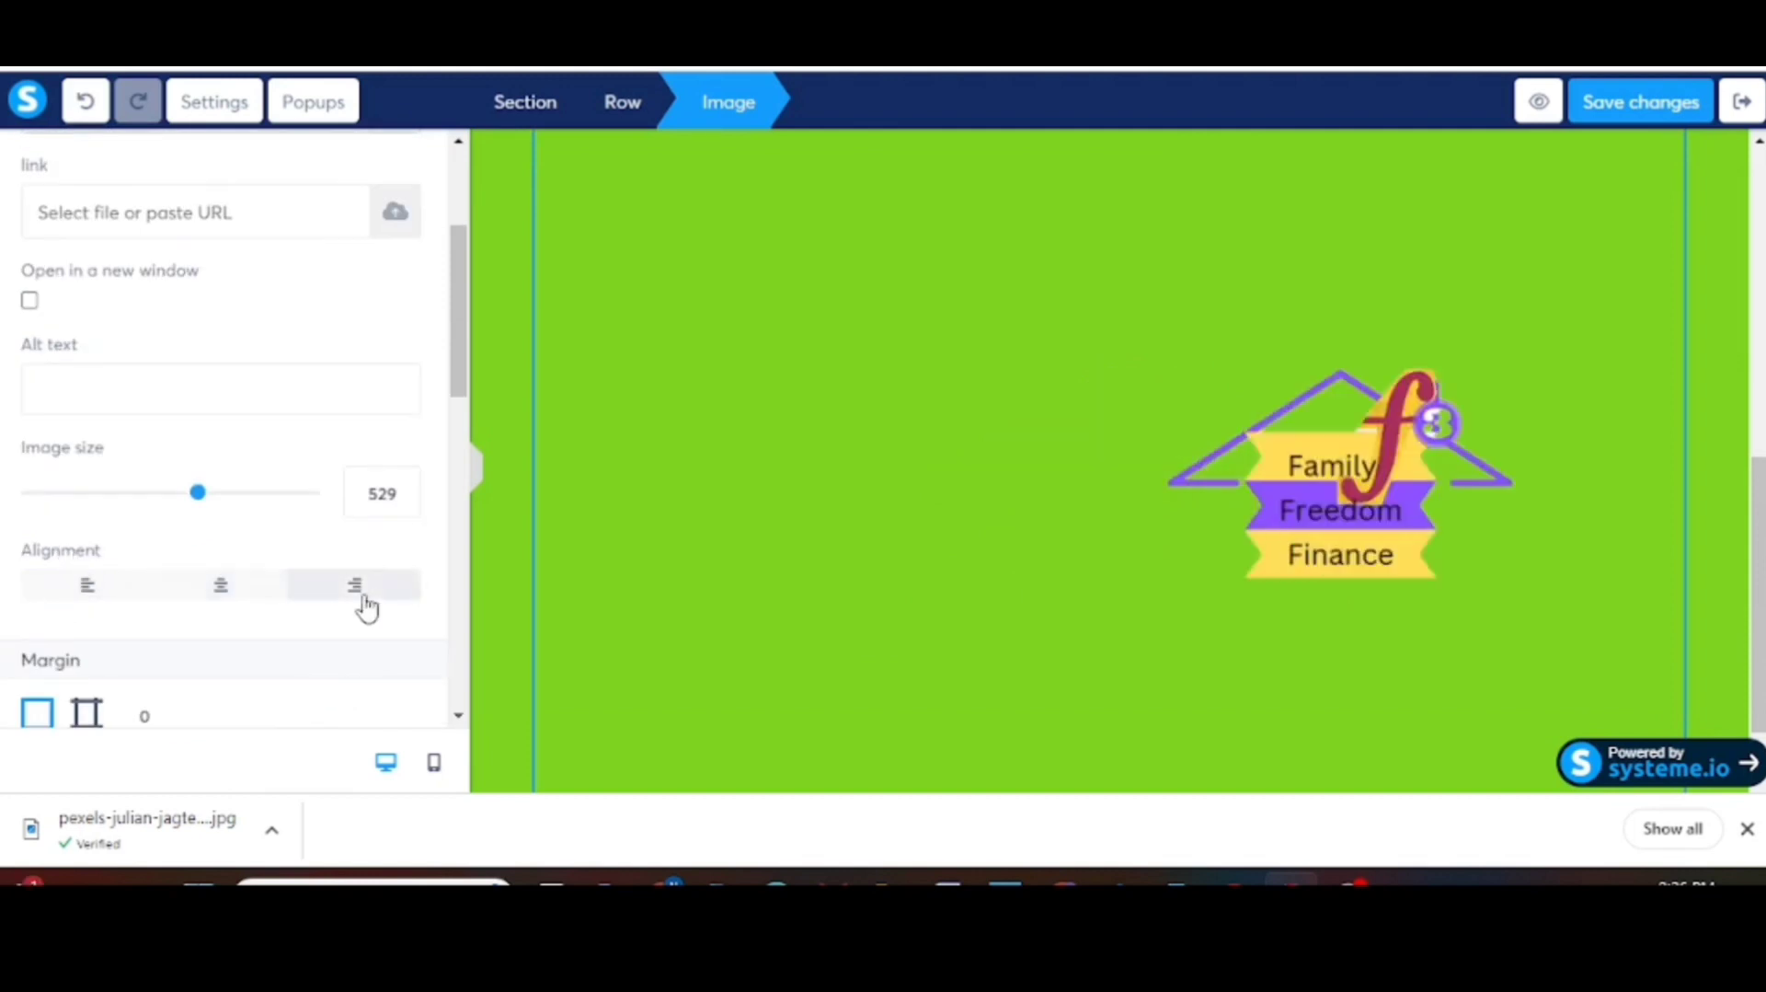
click(226, 595)
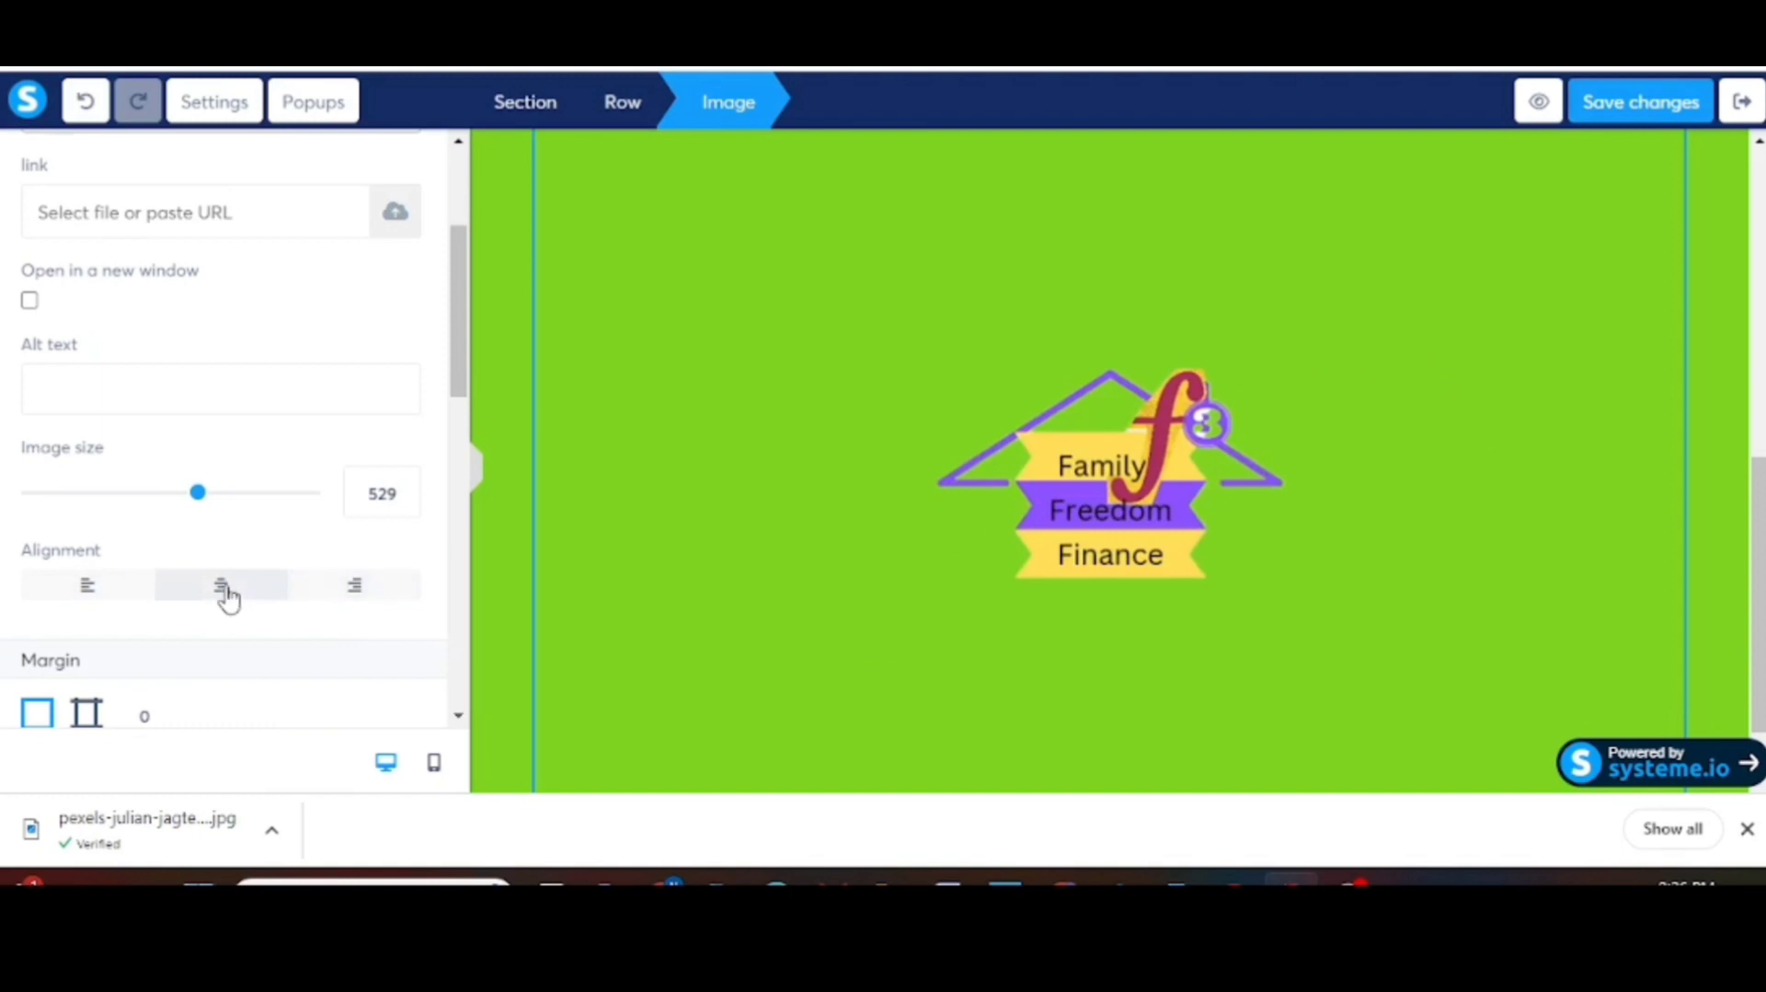
click(84, 596)
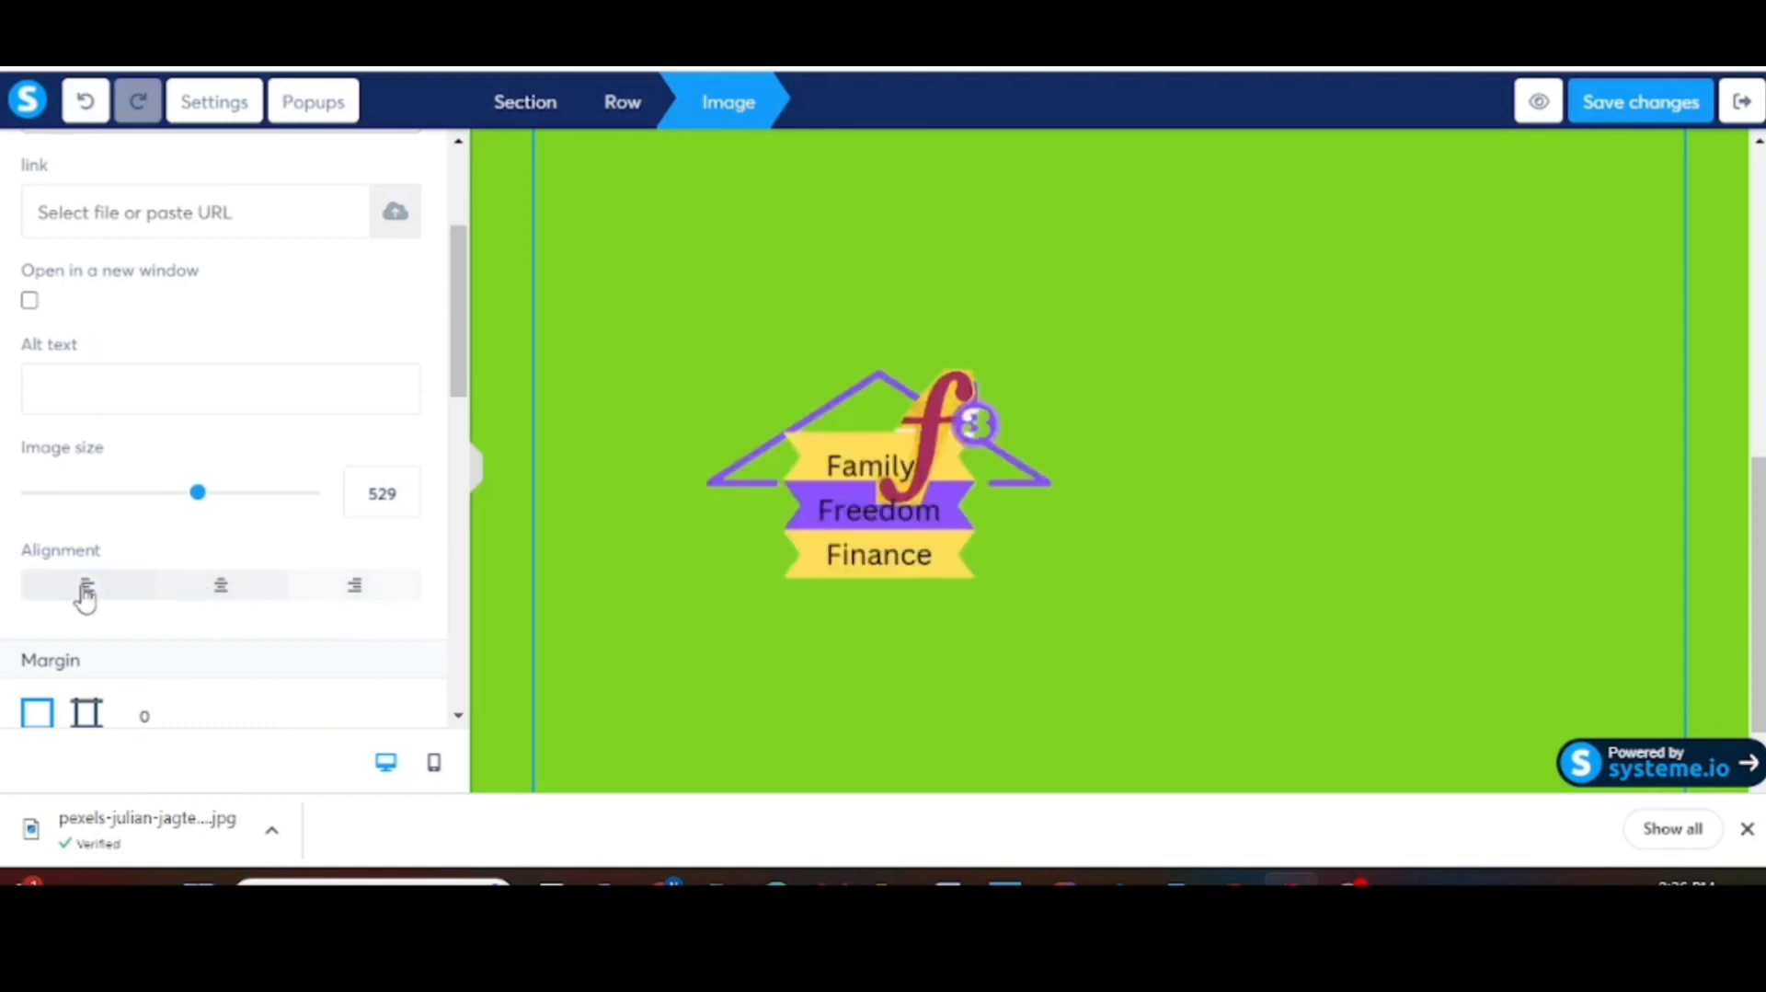
click(226, 598)
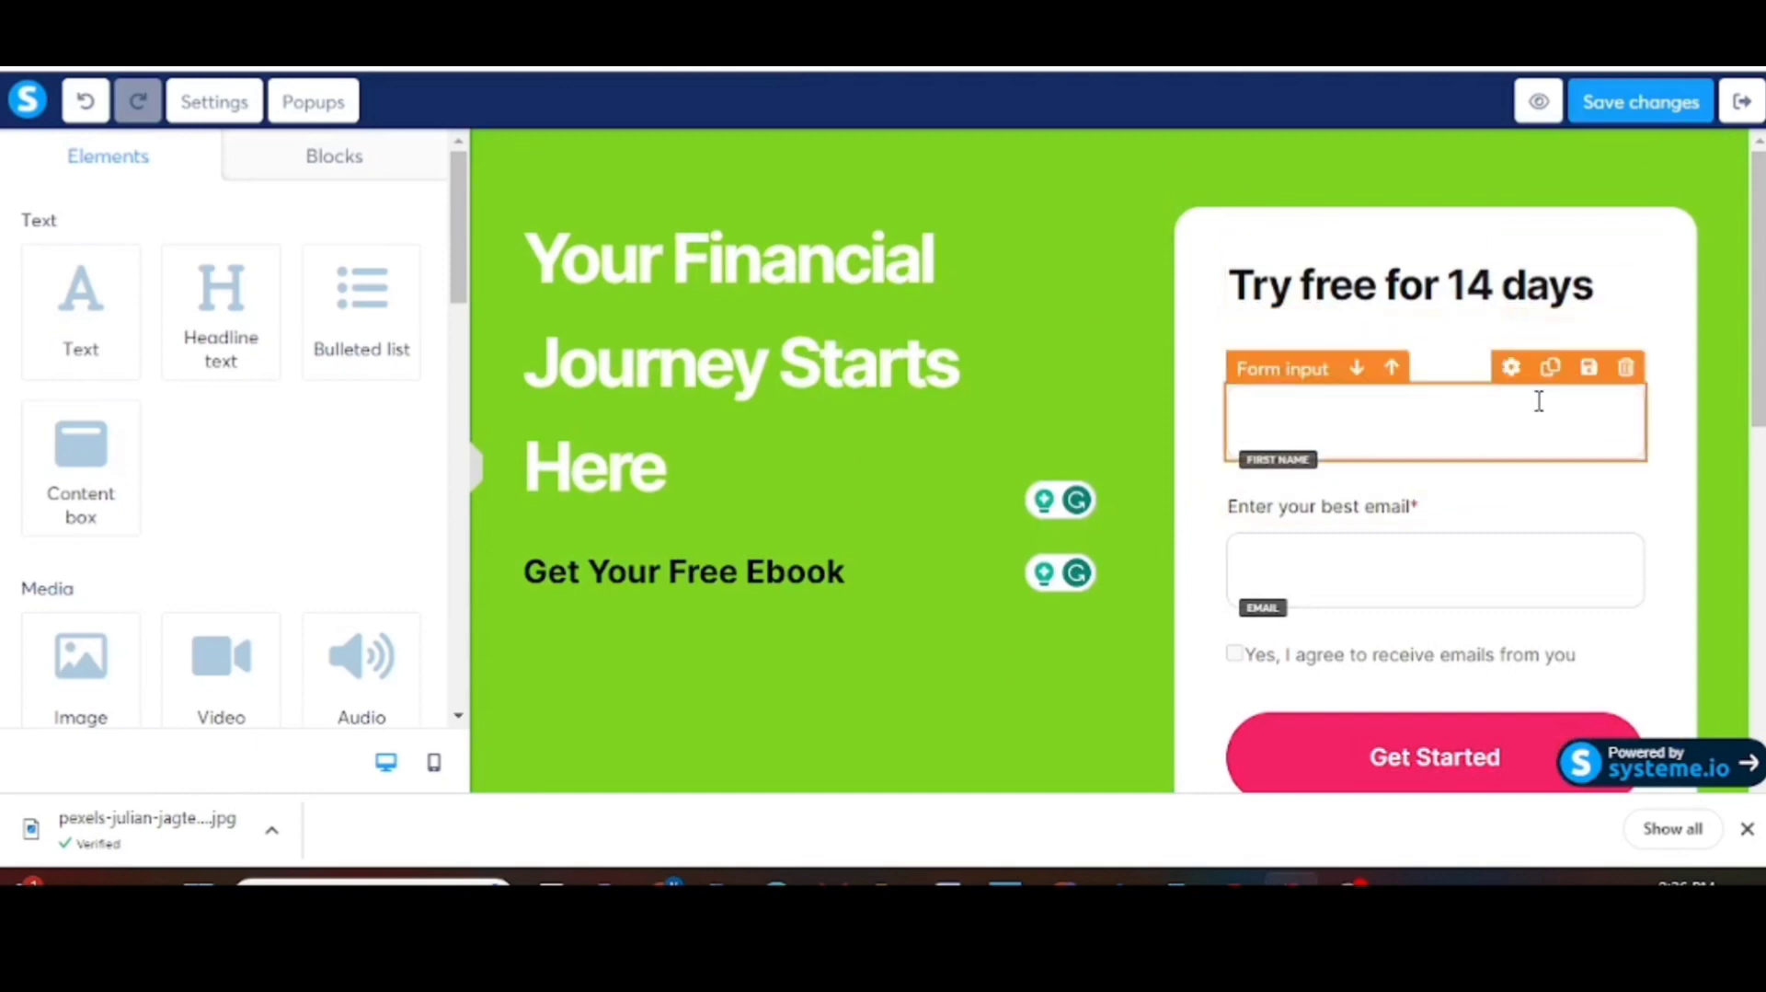
Step: Clear the "Try free for 14 days" heading of the sign-up form and delete its text element
scroll(1538, 402, down, 1)
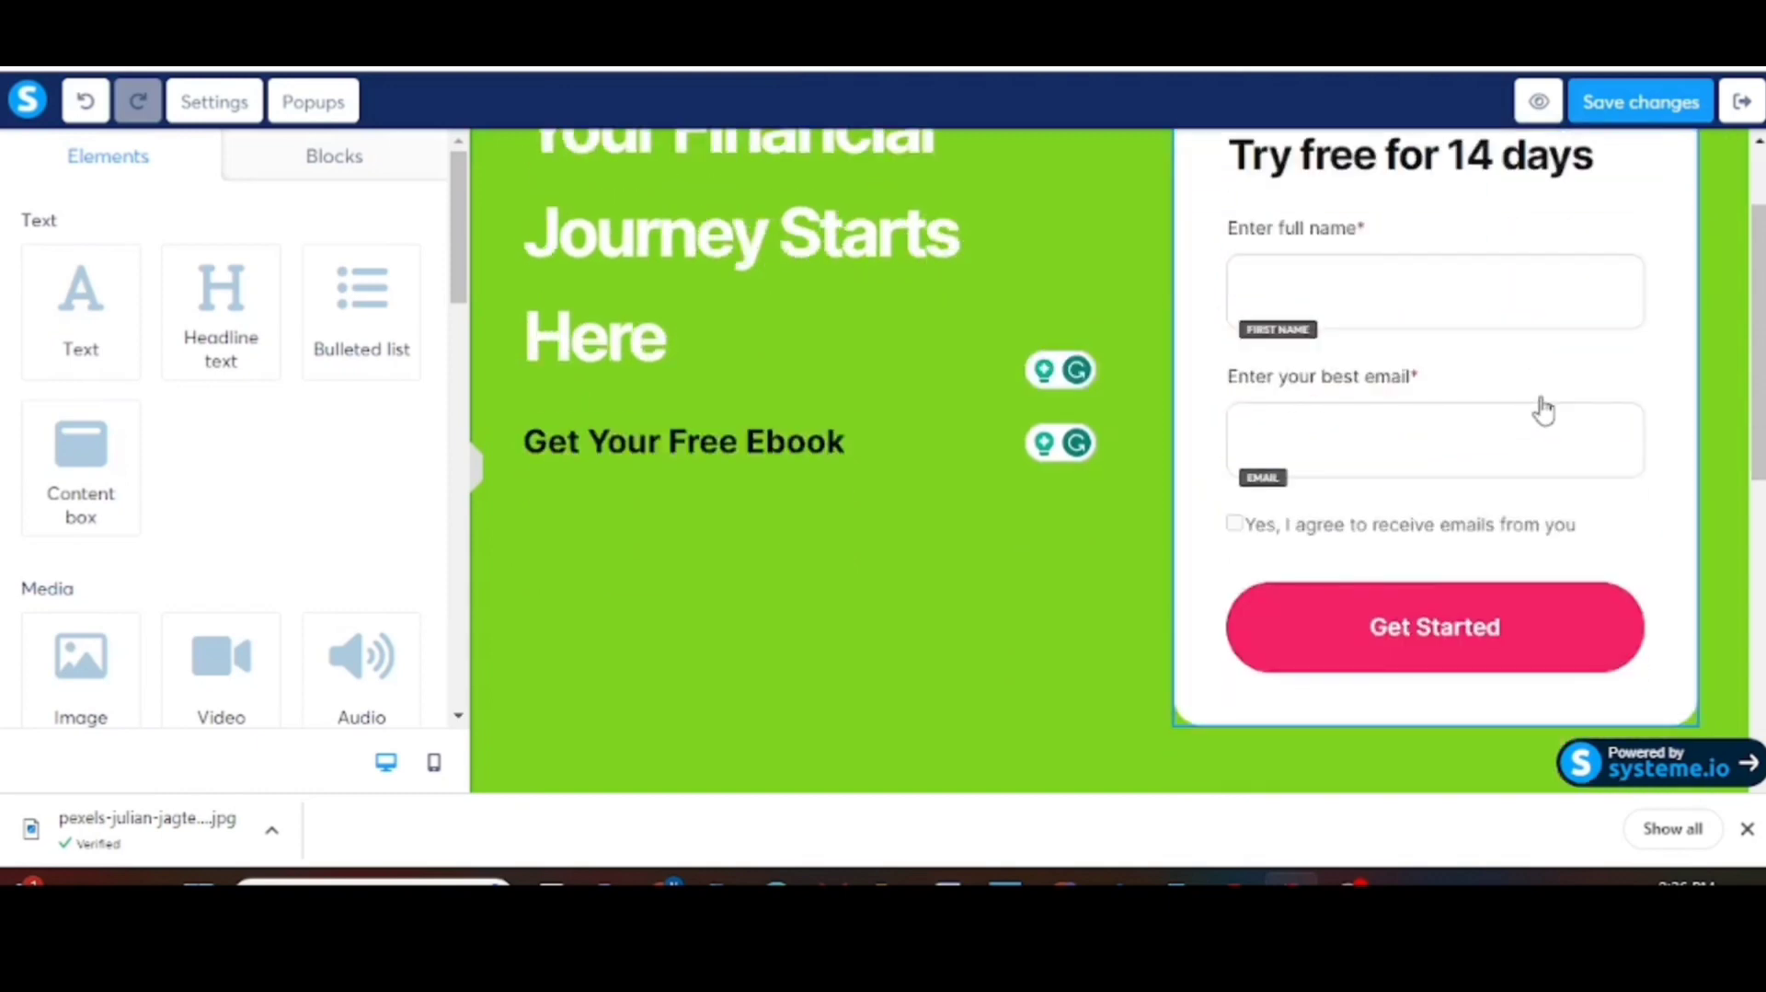
scroll(1538, 402, up, 1)
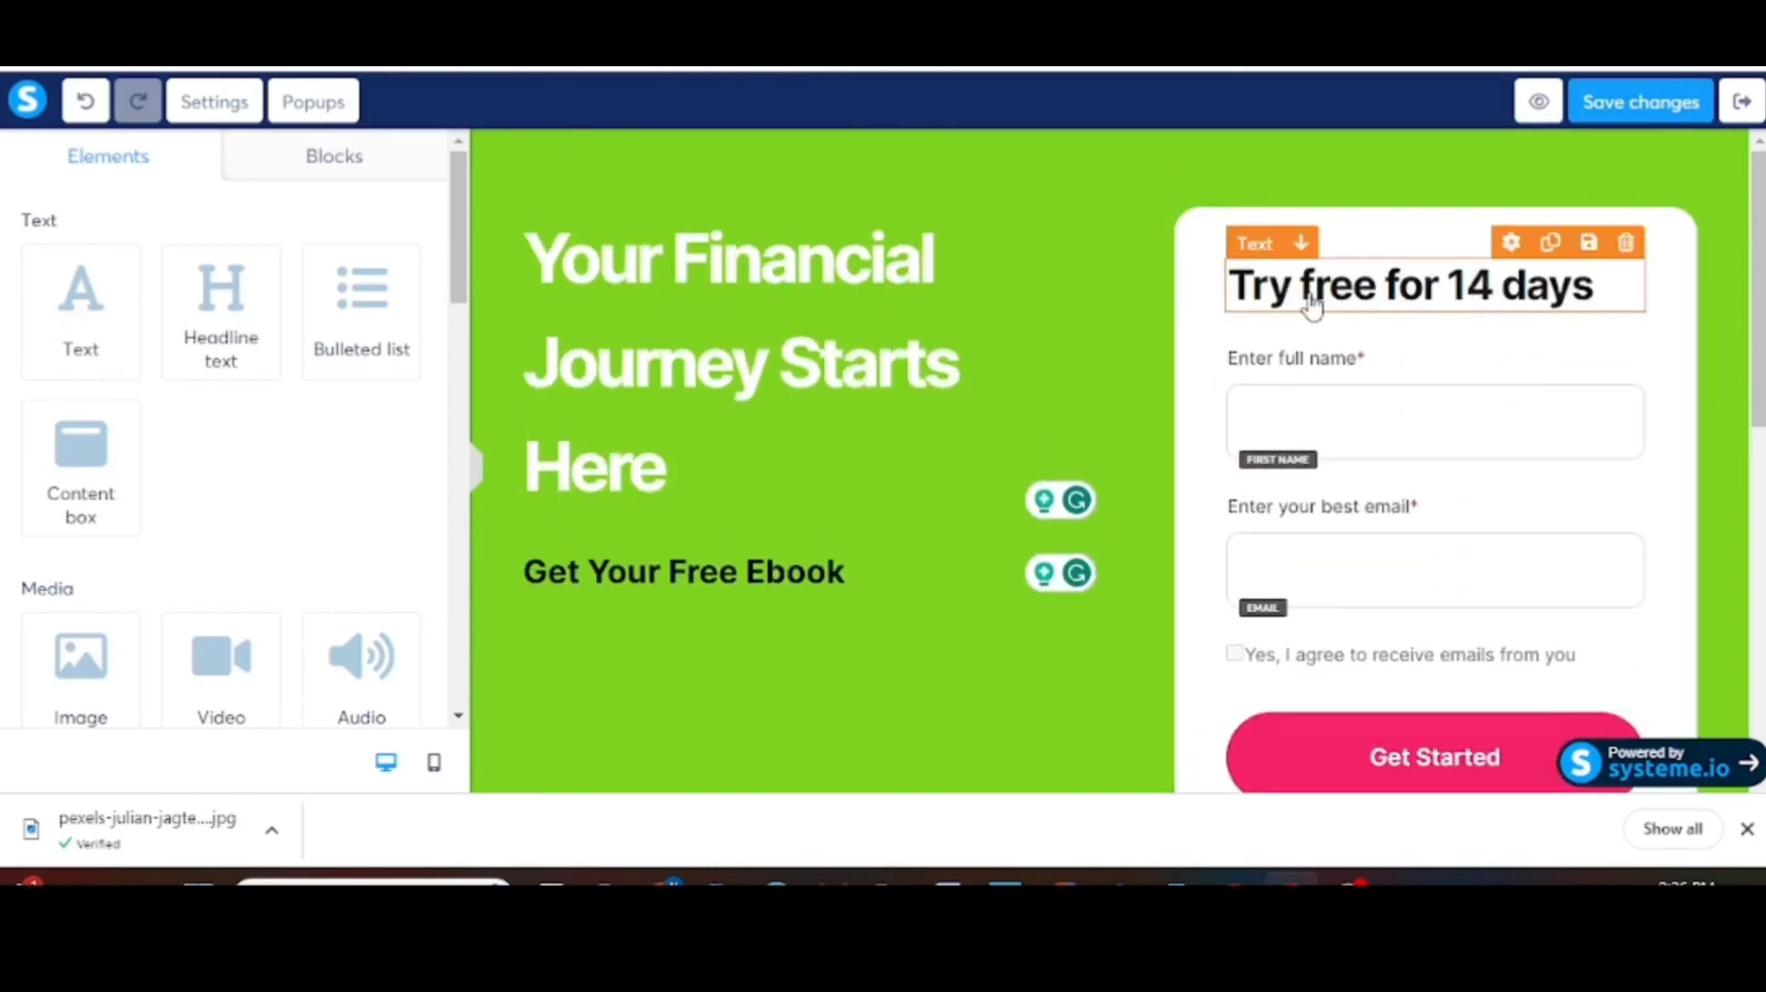
click(1601, 286)
key(BackSpace)
key(BackSpace)
key(BackSpace)
key(BackSpace)
key(BackSpace)
key(BackSpace)
key(BackSpace)
key(BackSpace)
key(BackSpace)
key(BackSpace)
key(BackSpace)
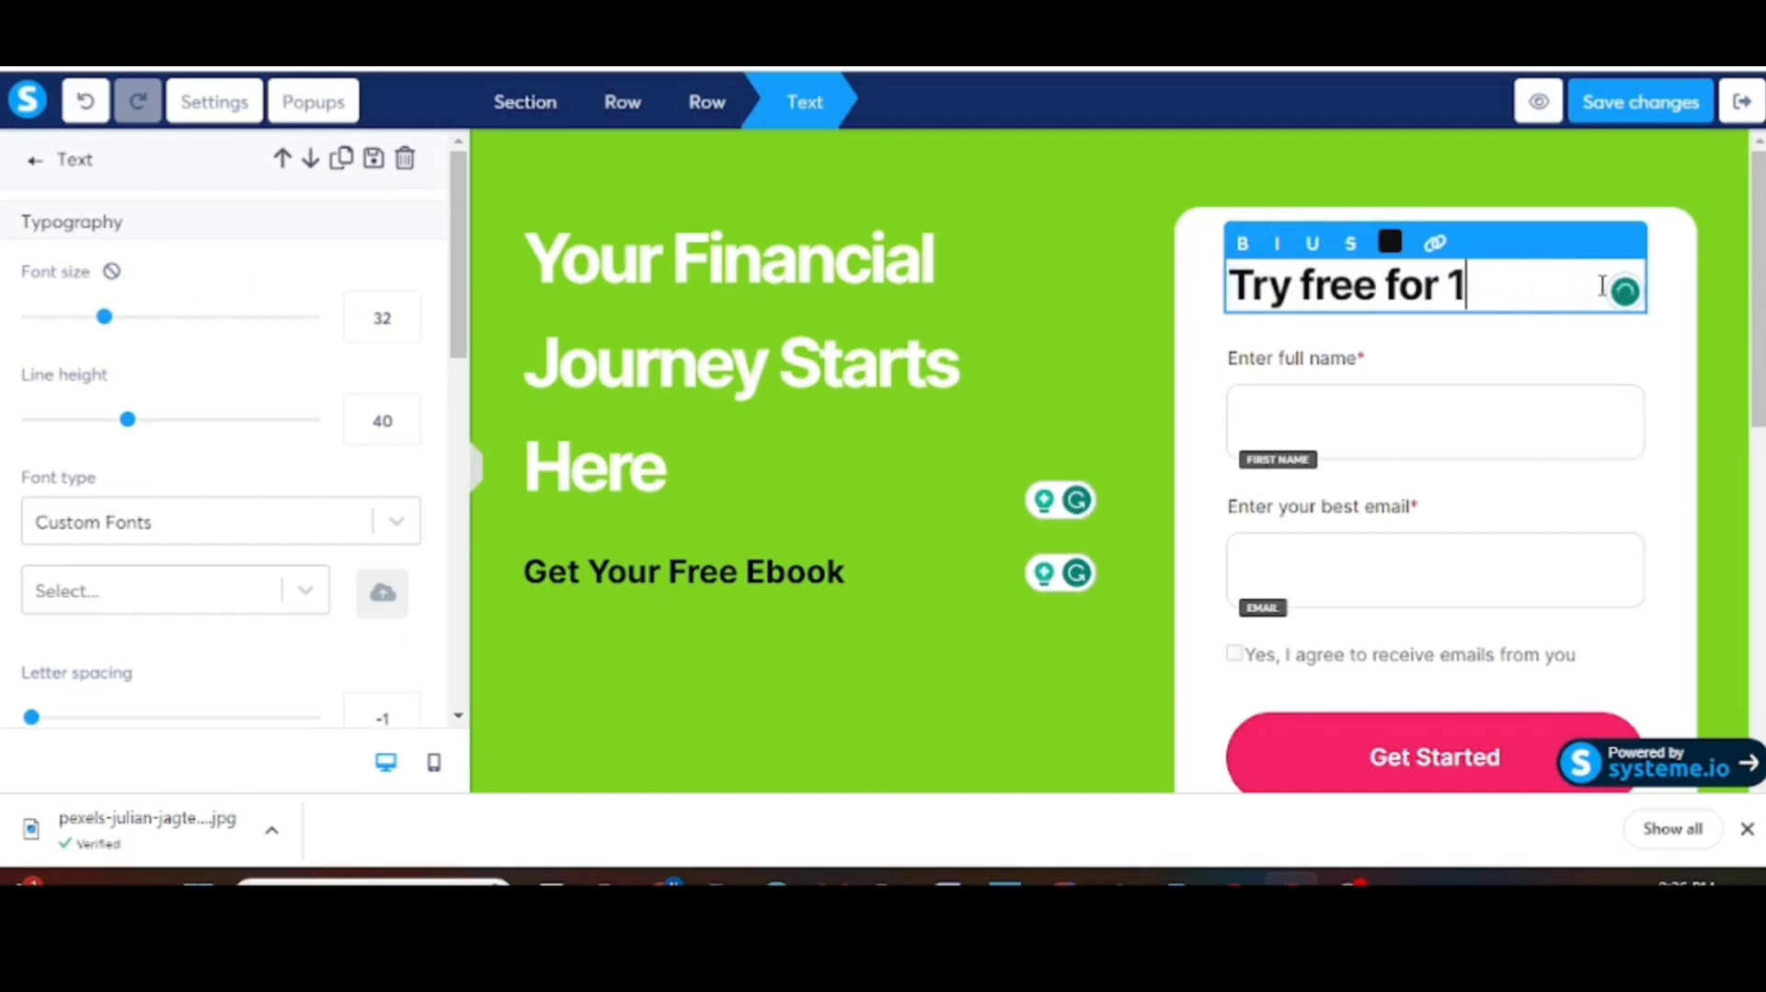
key(BackSpace)
key(BackSpace)
key(BackSpace)
key(BackSpace)
key(BackSpace)
key(BackSpace)
key(BackSpace)
key(BackSpace)
key(BackSpace)
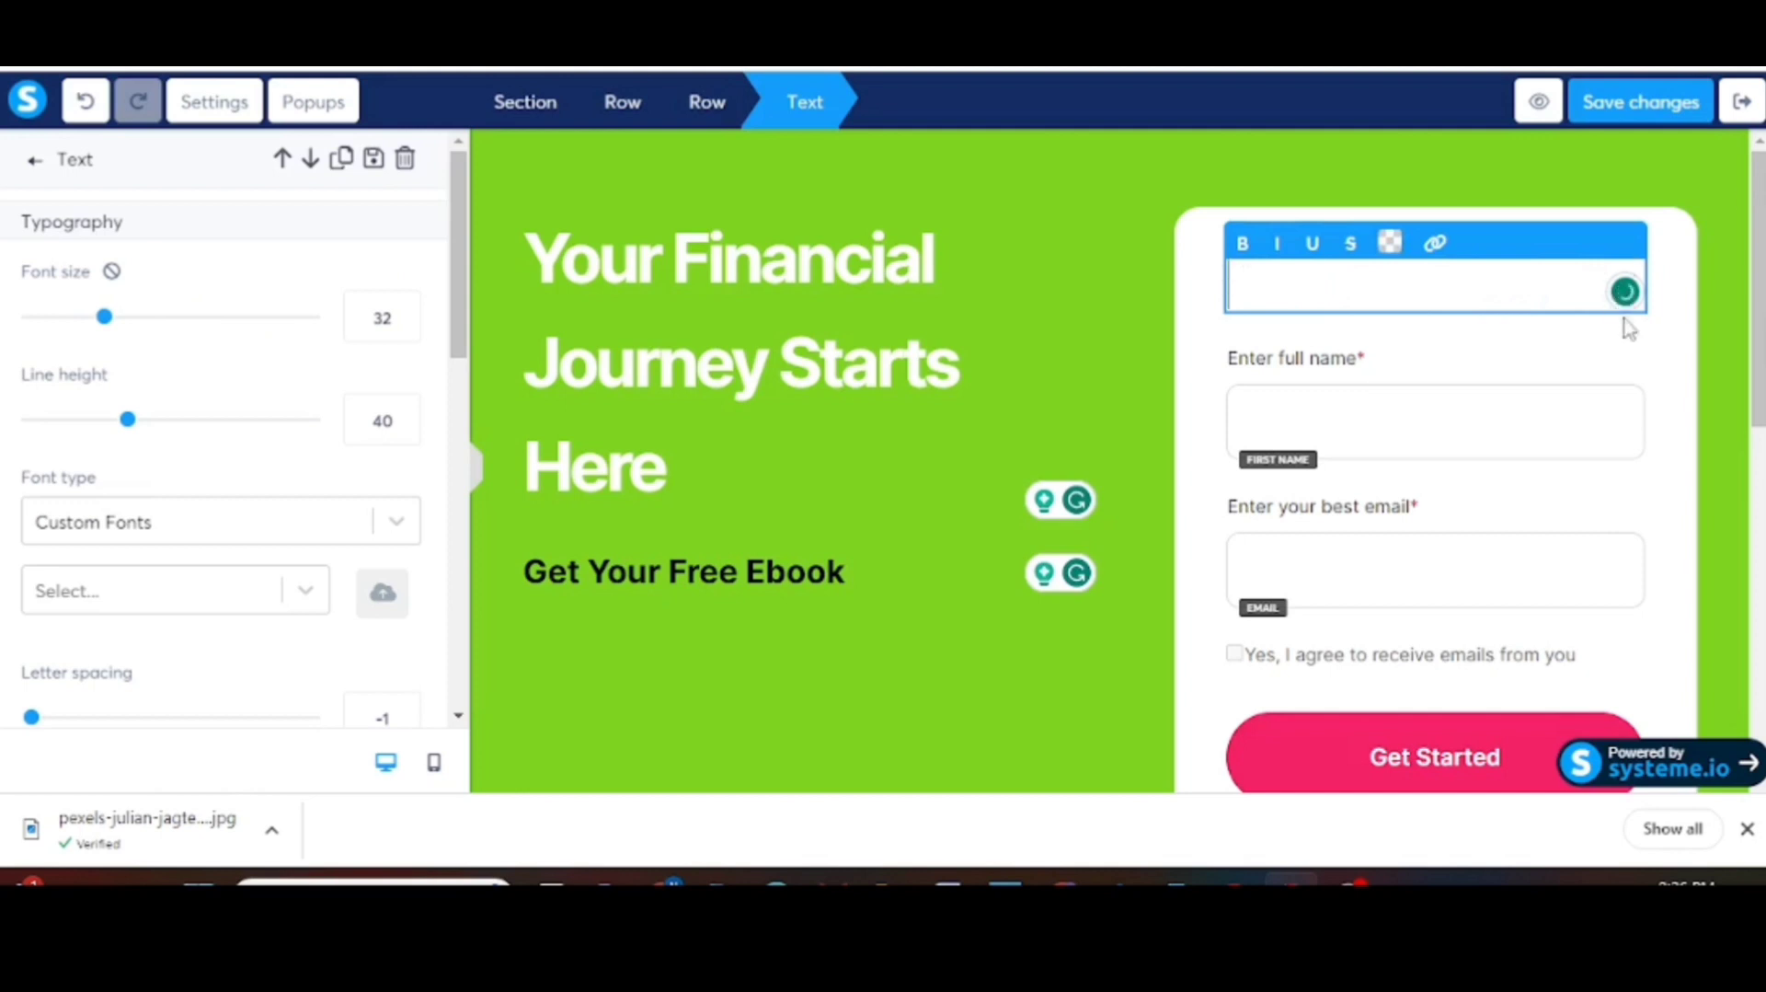
click(1654, 378)
click(1626, 243)
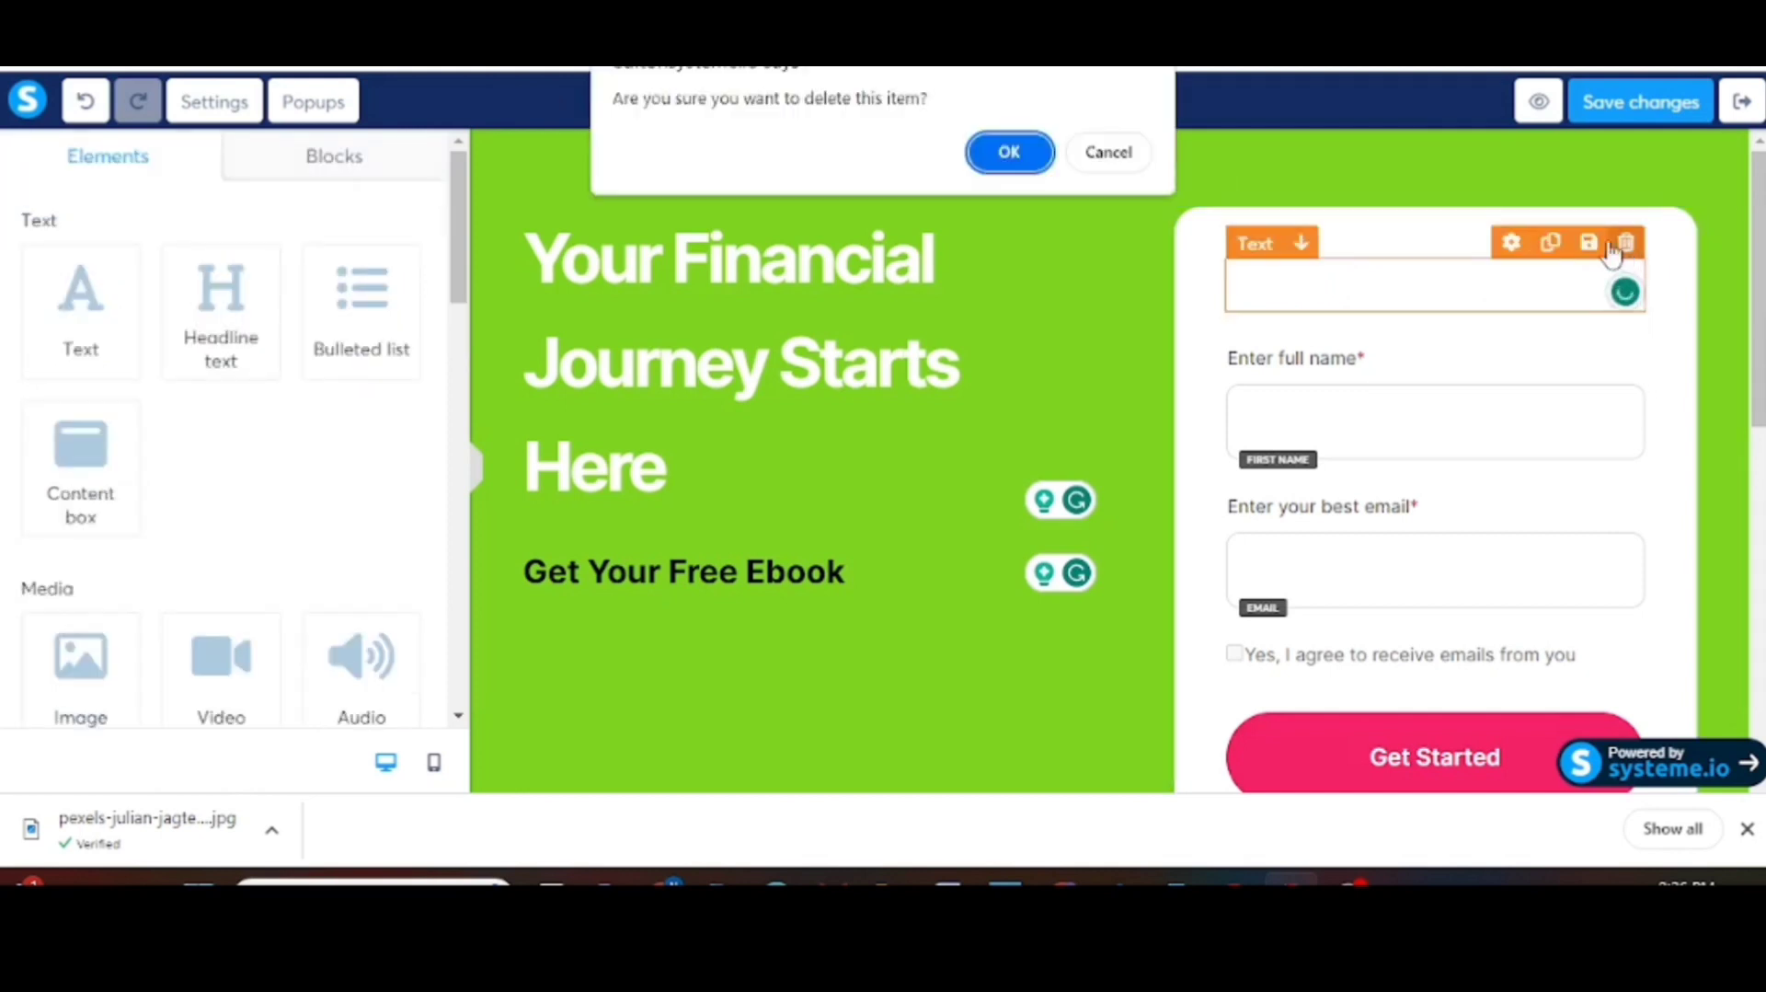
click(984, 158)
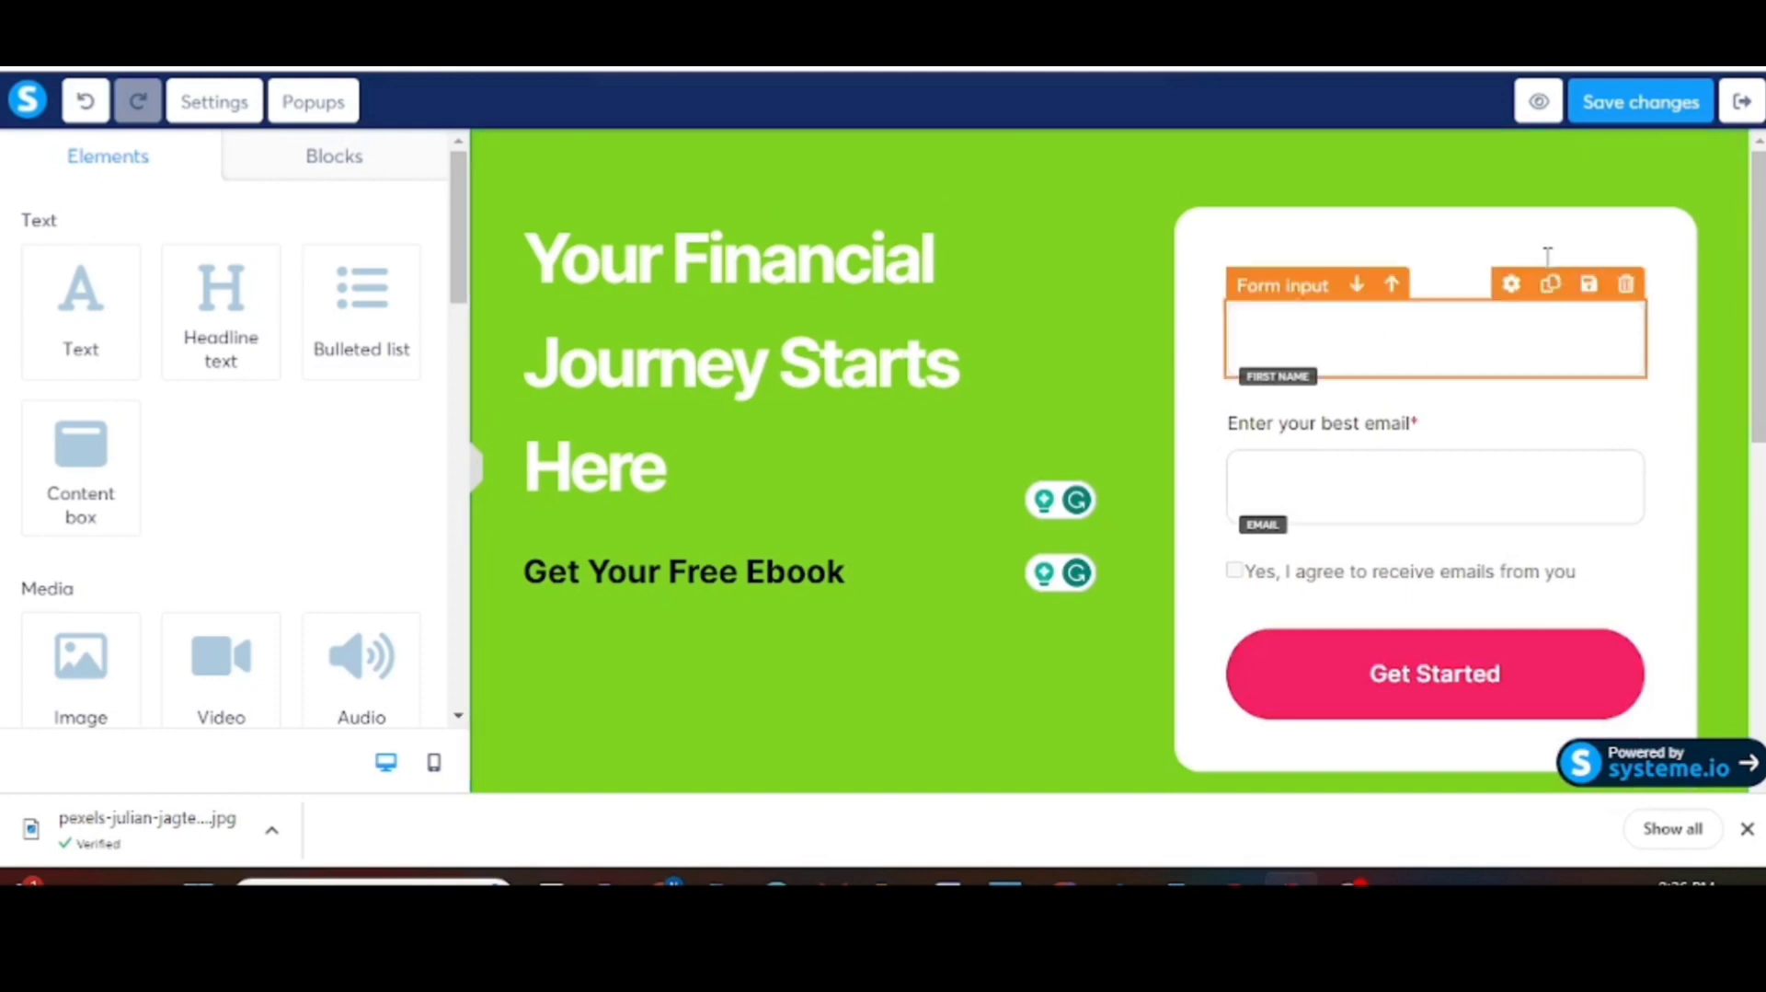
click(1315, 346)
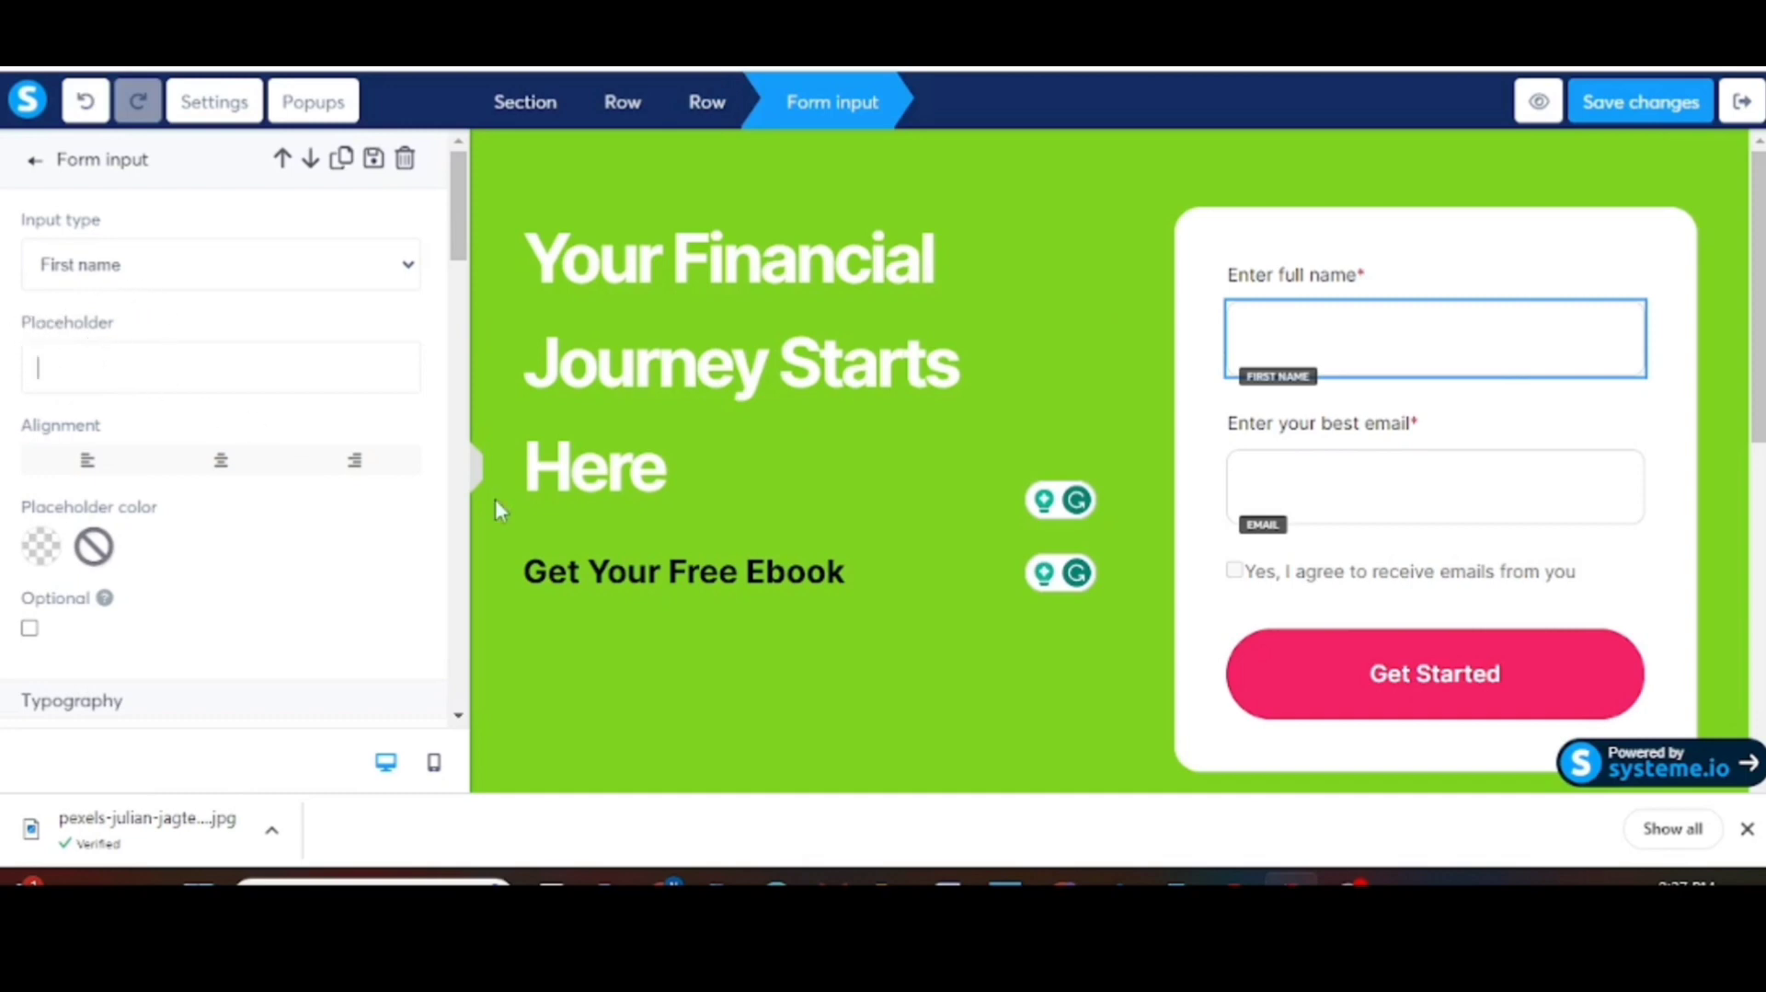
text(ame)
key(BackSpace)
key(BackSpace)
Step: Shorten the form label "Enter your best email" to "Email", keeping the required asterisk
click(1398, 425)
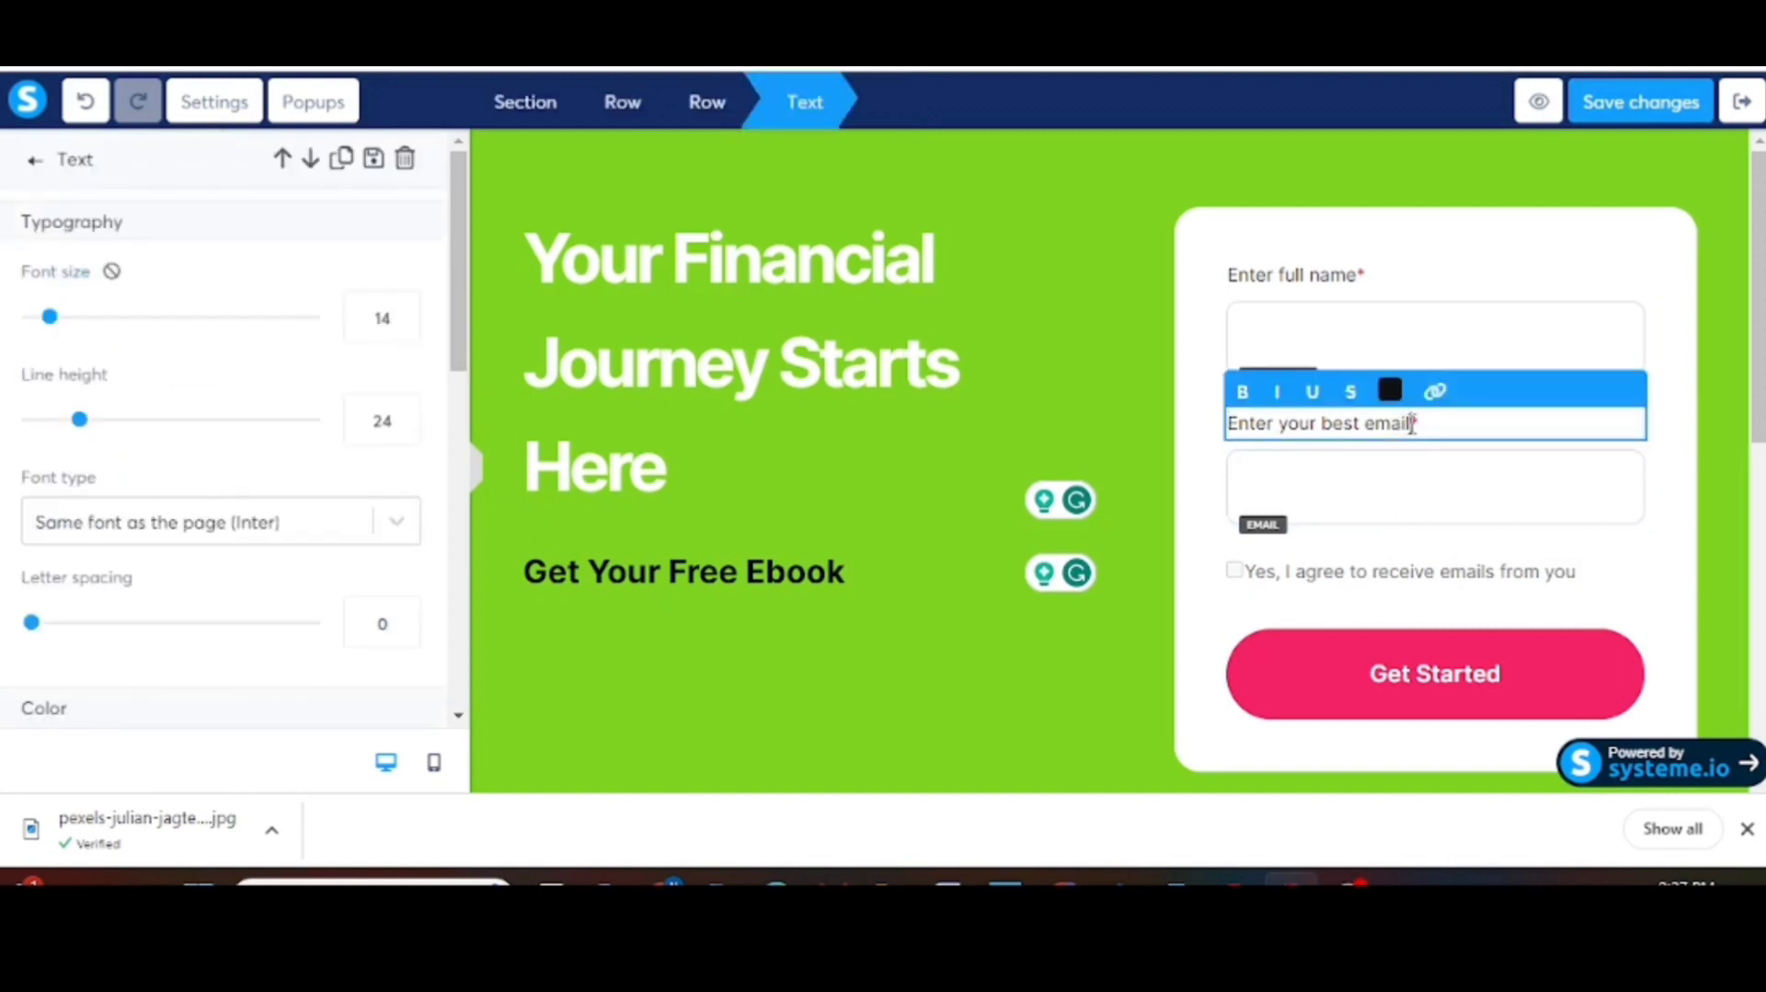
drag(1413, 424, 1227, 432)
text(Ema)
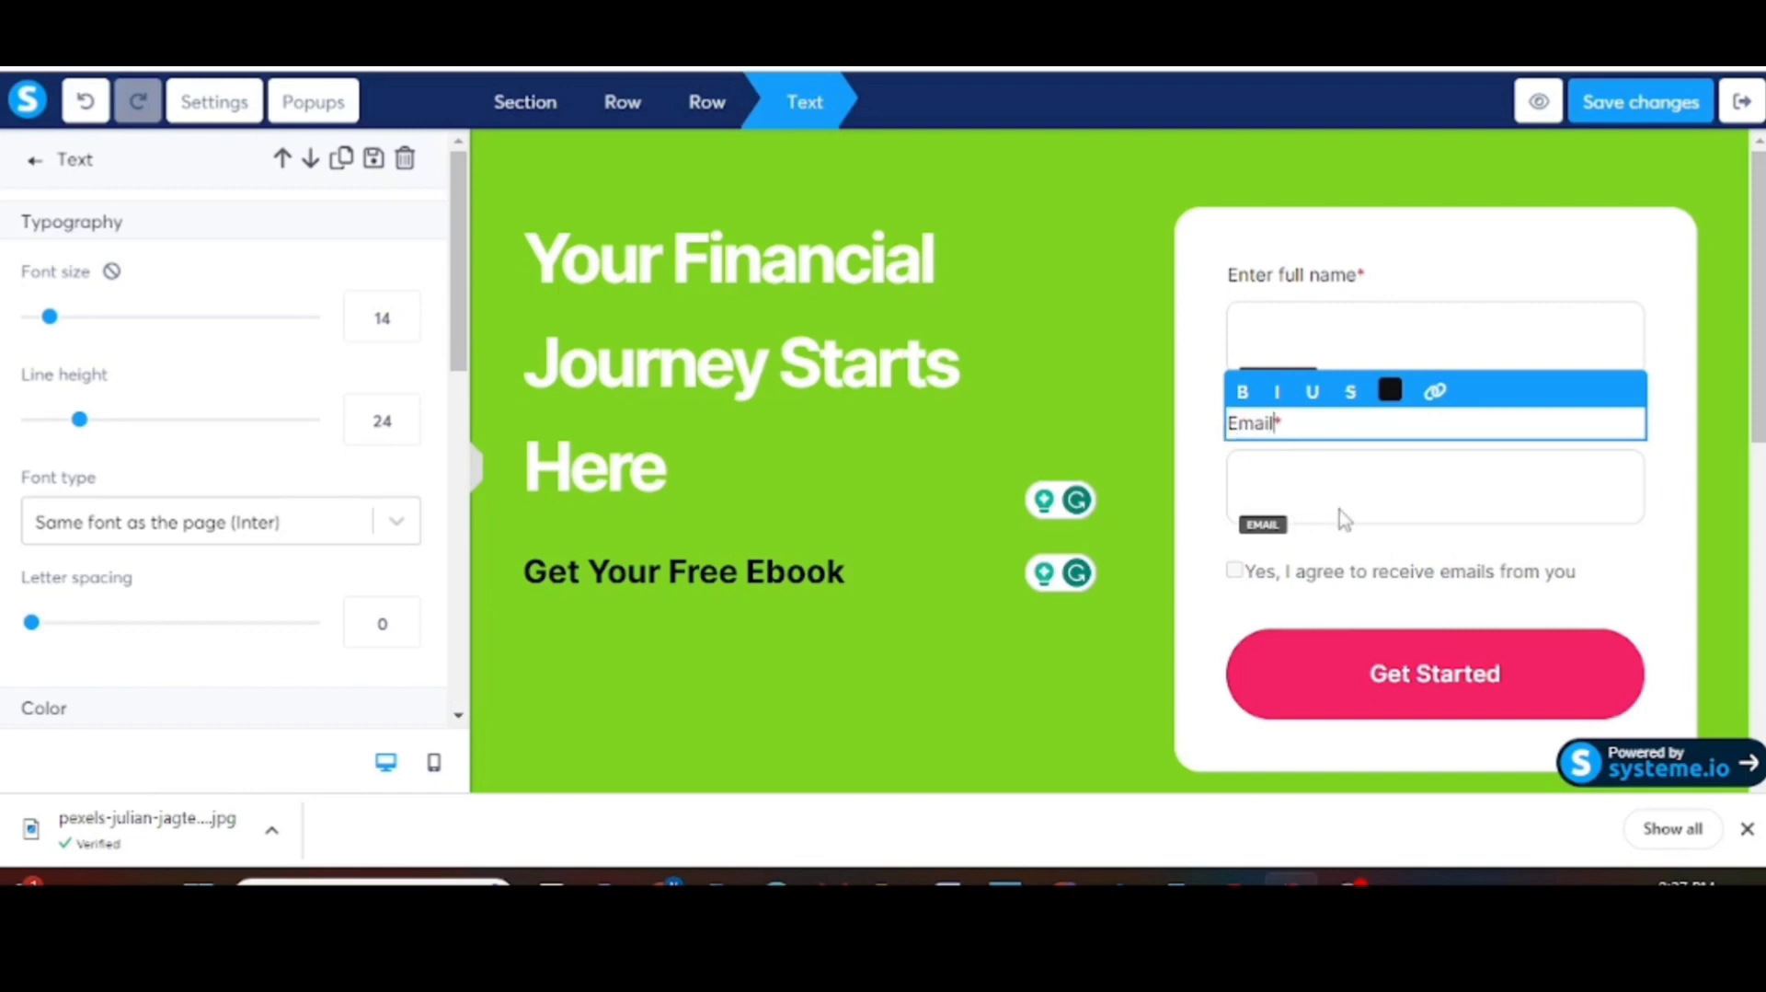
click(1430, 501)
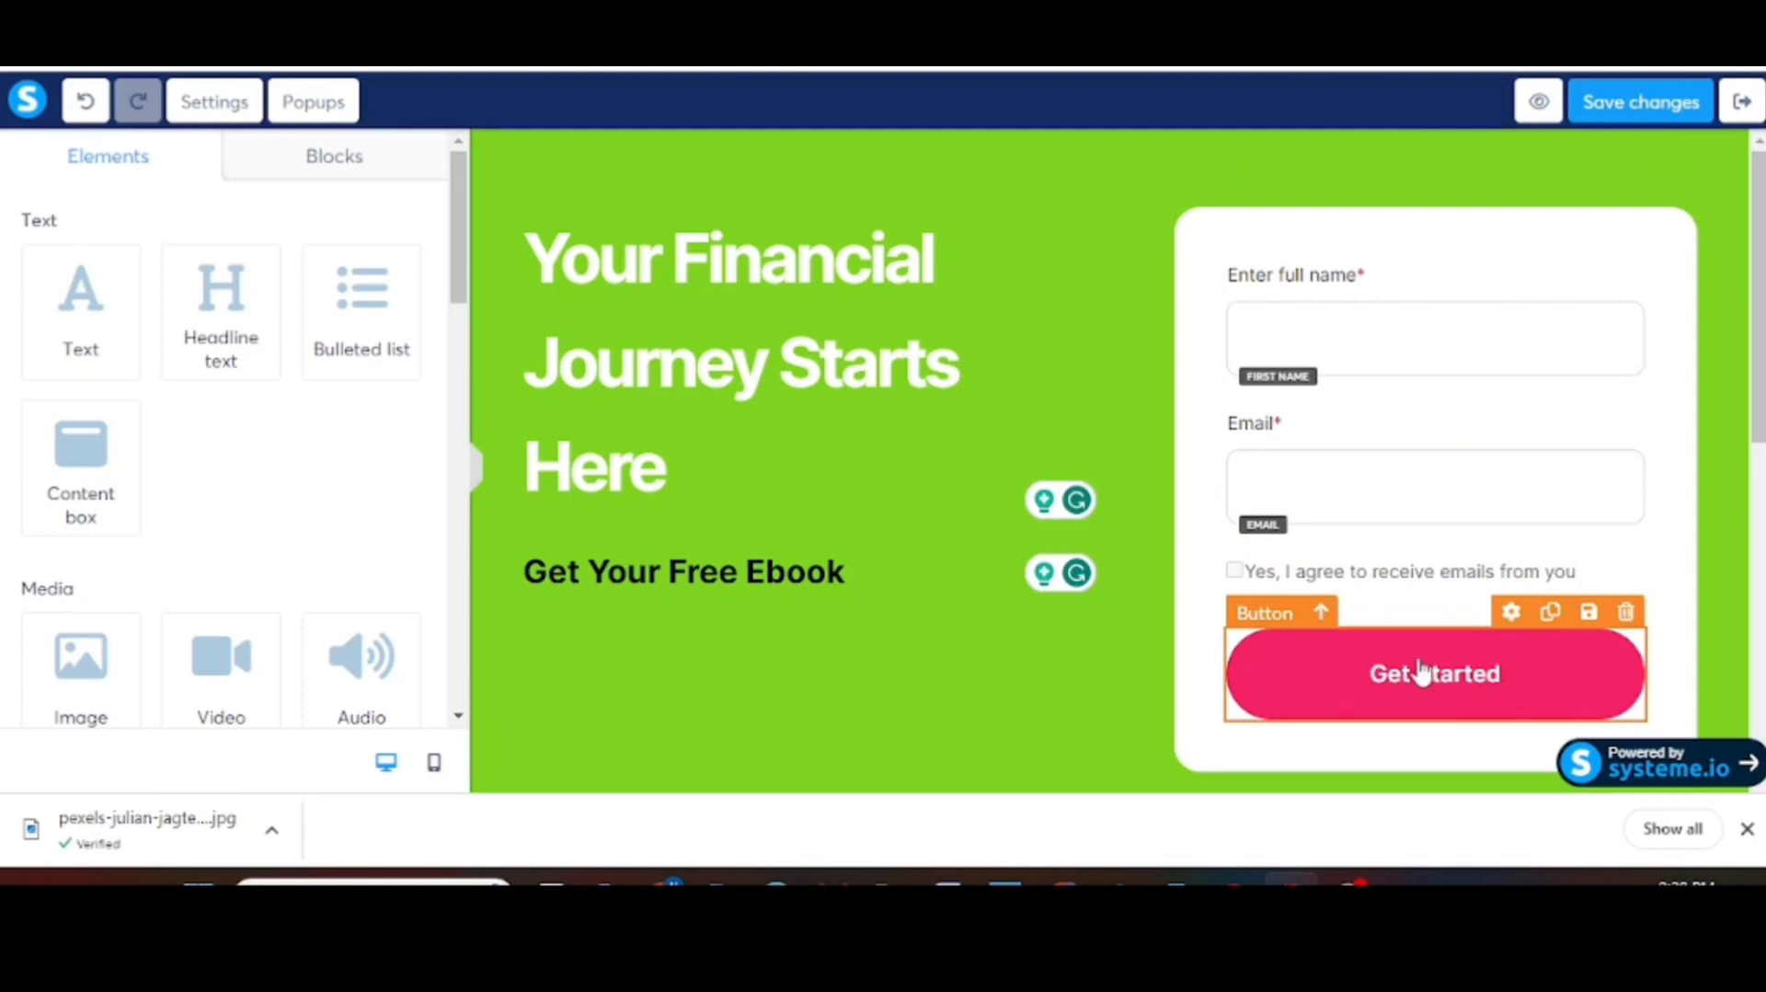
Step: Change the sign-up form's button text to "Access Here"
click(1477, 688)
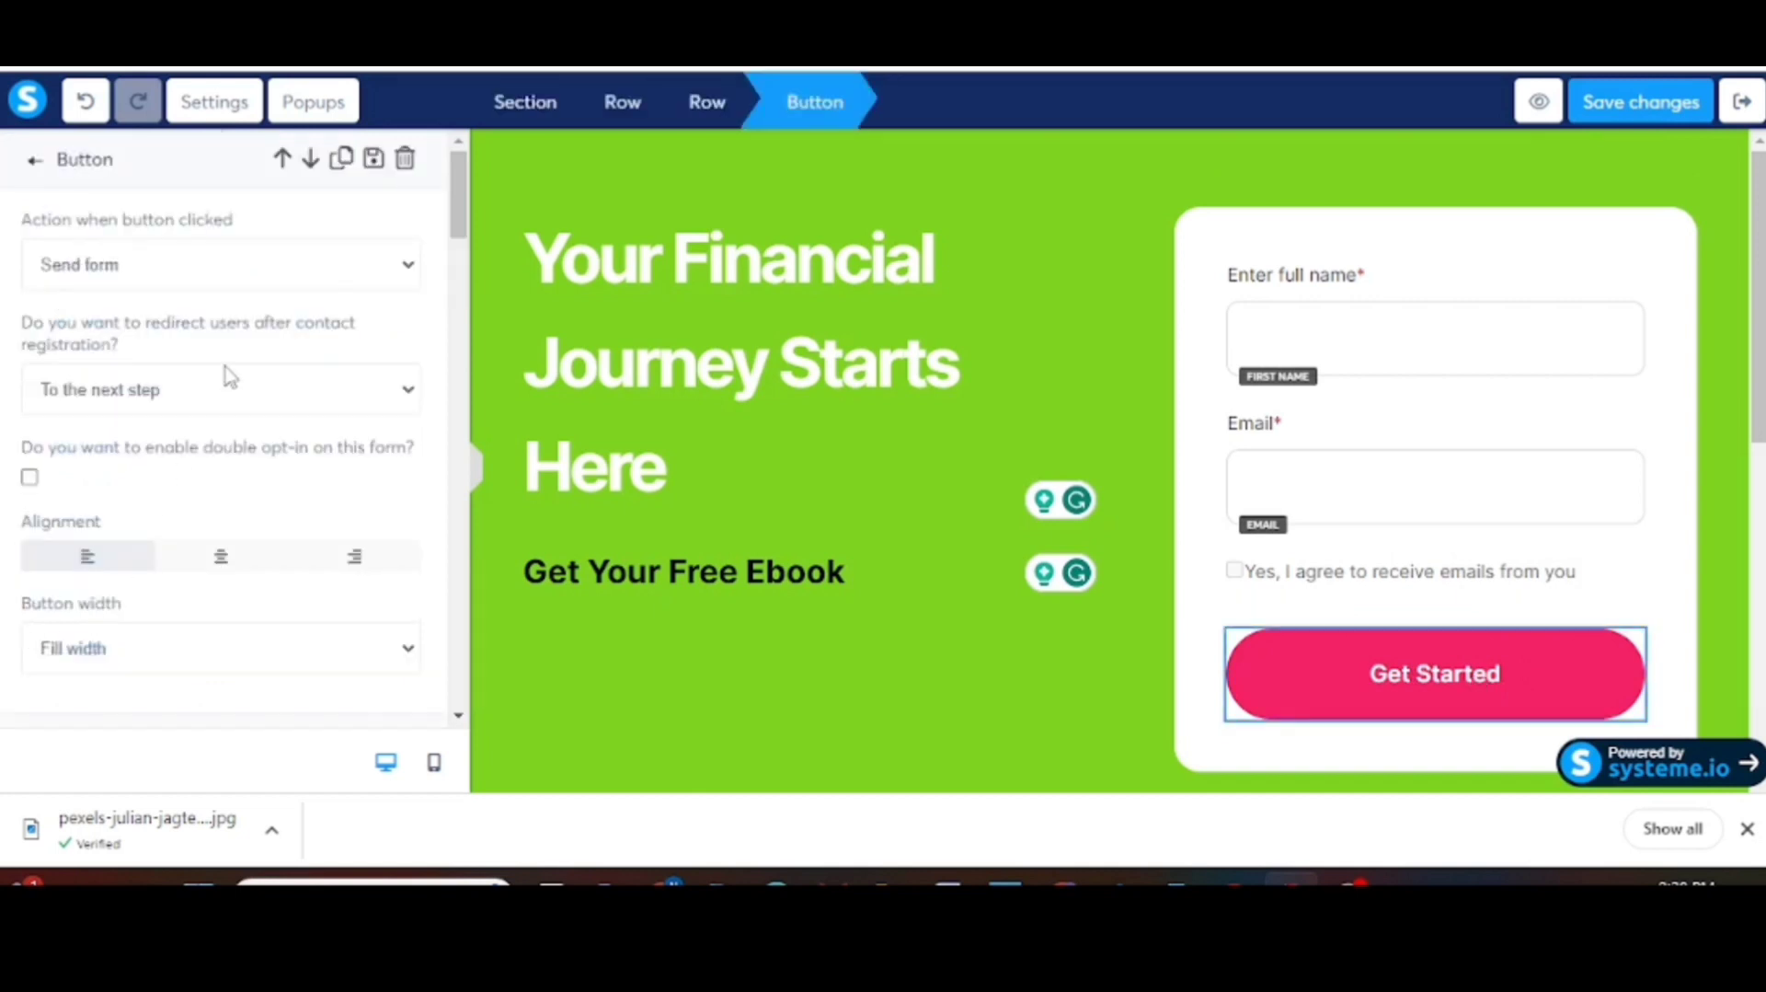
scroll(229, 375, down, 8)
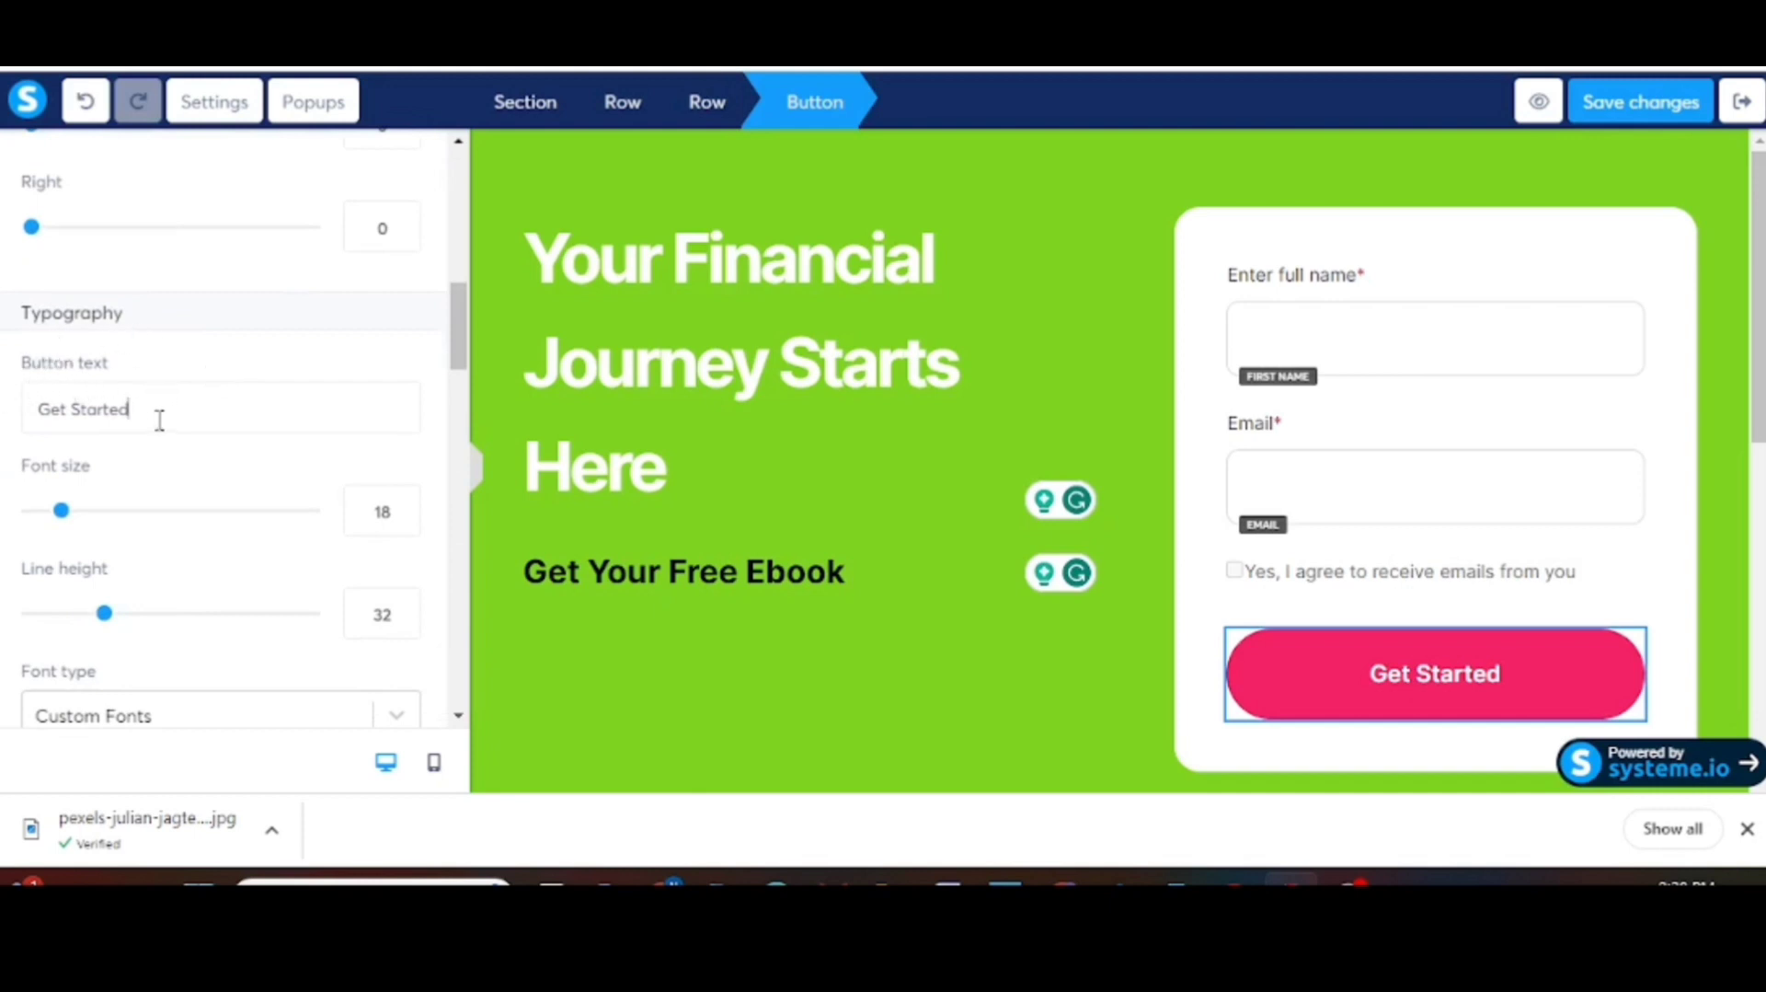
drag(159, 420, 13, 428)
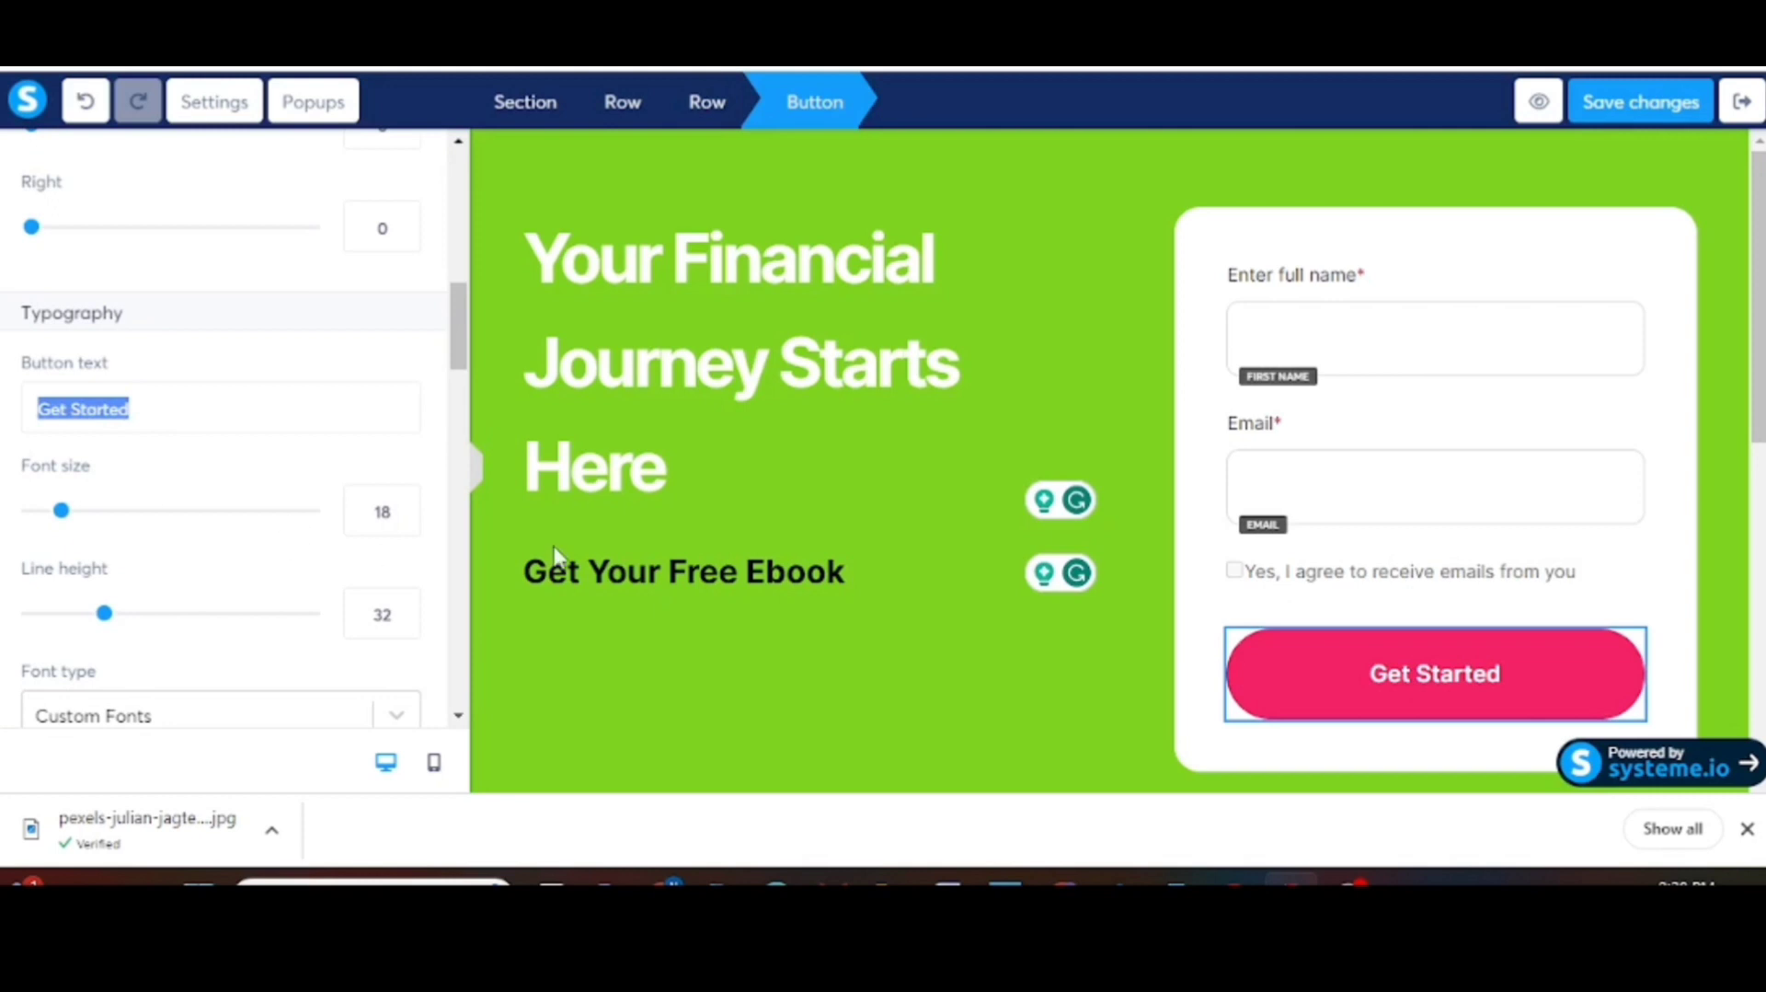
text(Access Here)
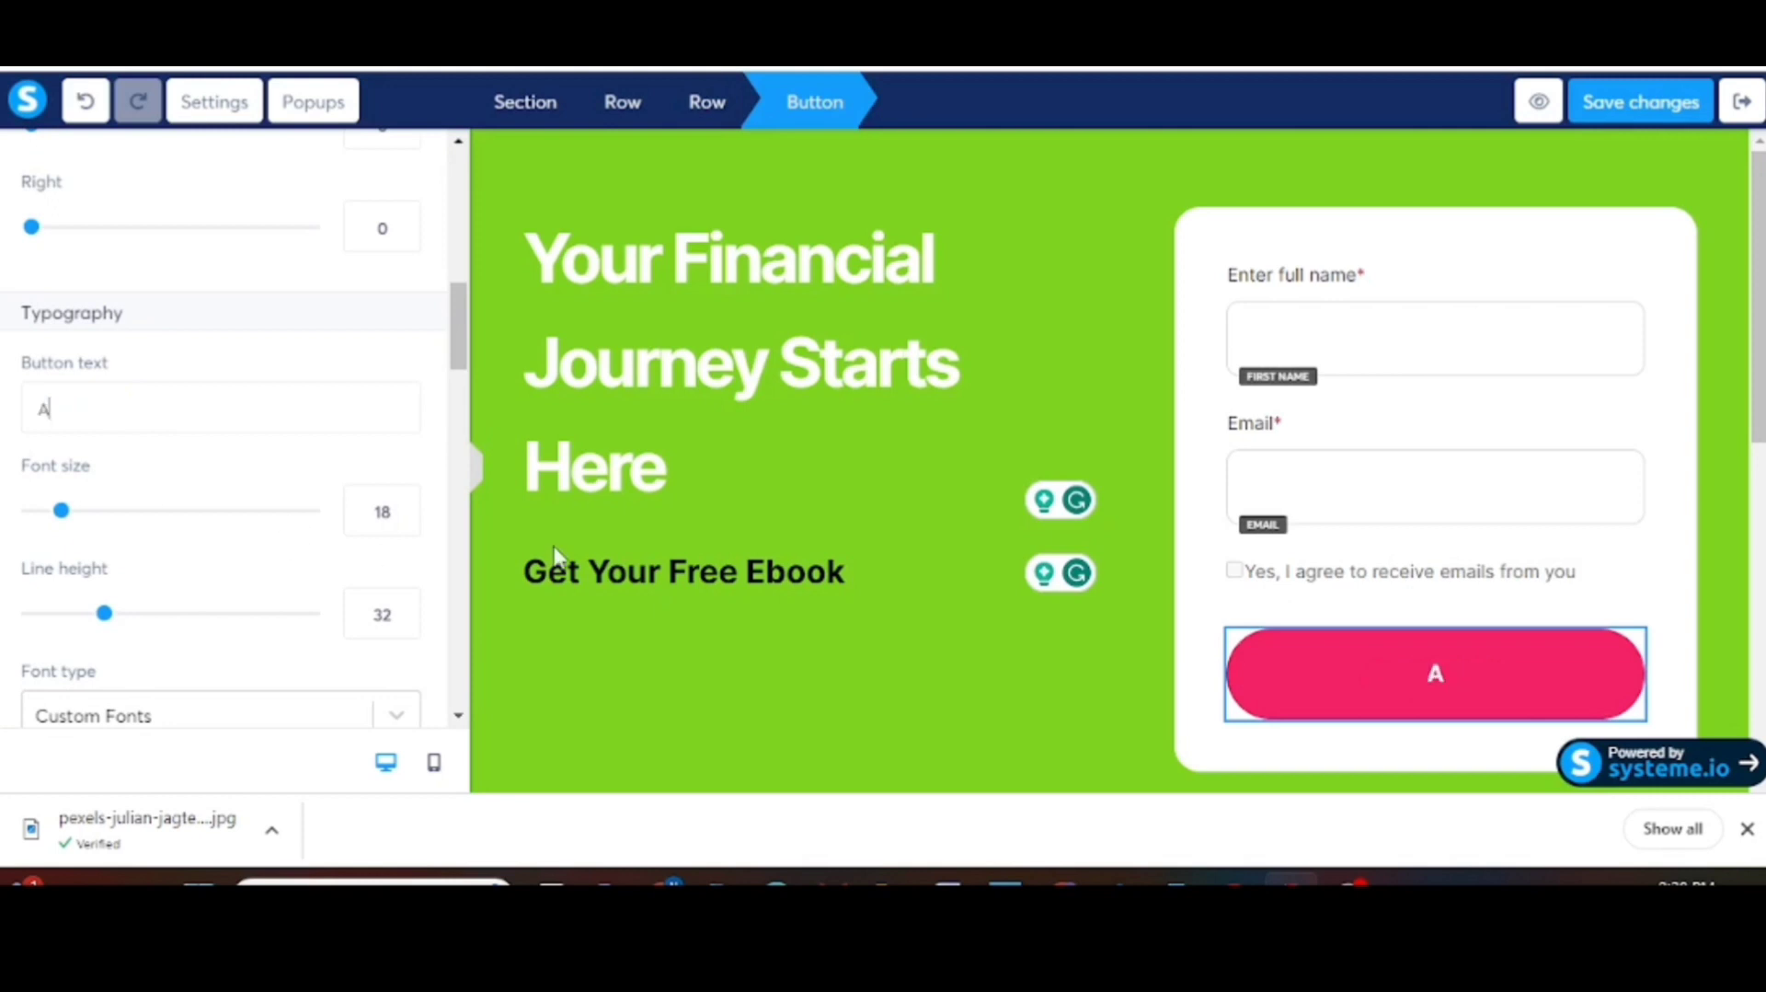
click(1660, 597)
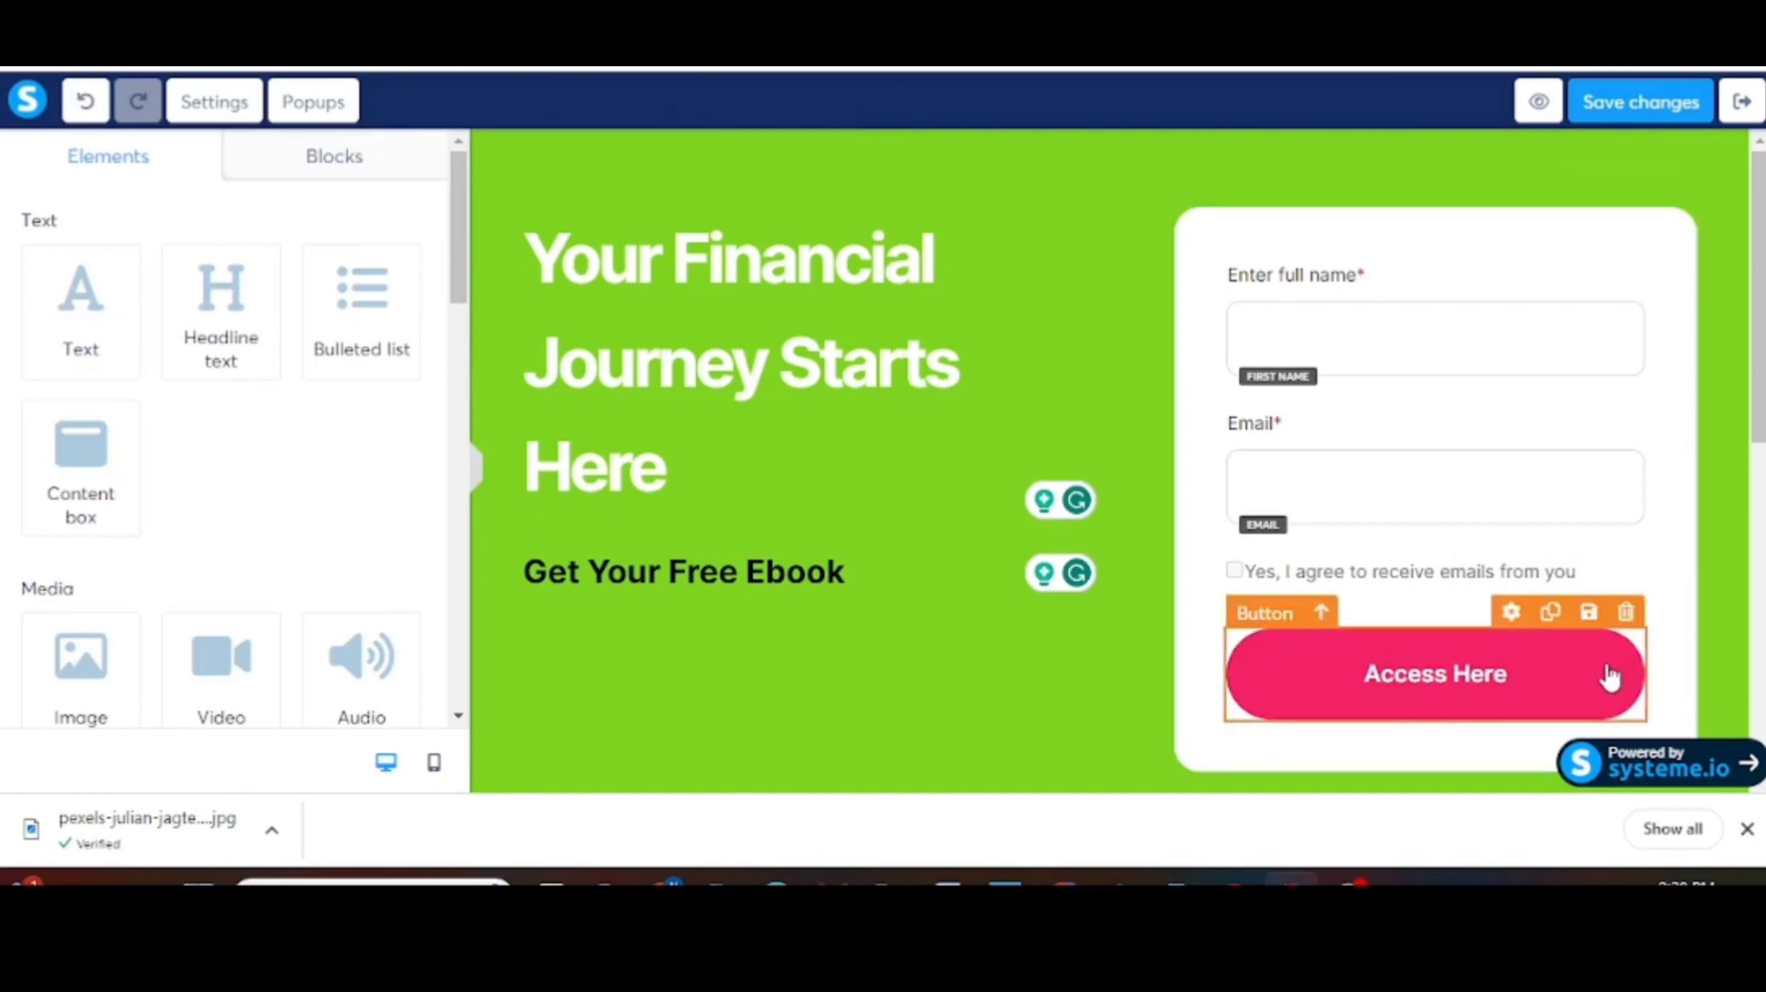
Step: Set the background color of the "Access Here" button to the default red, D0021B
click(1610, 676)
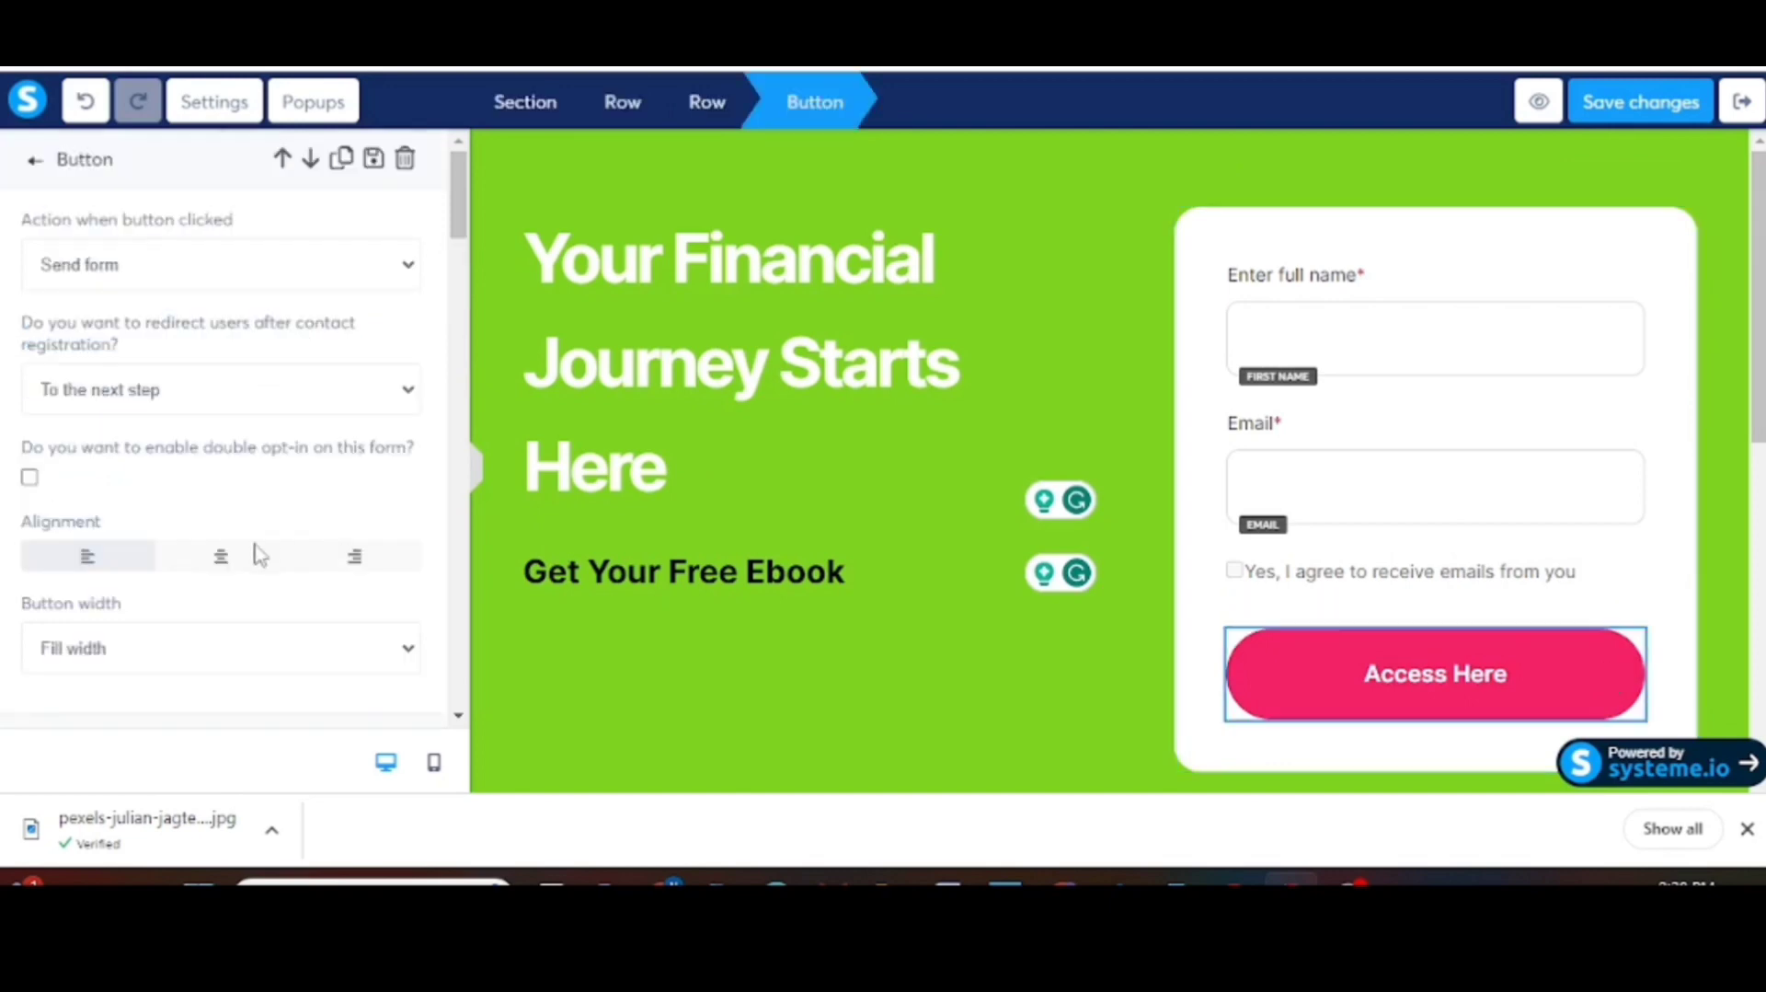
scroll(245, 559, down, 6)
scroll(245, 559, down, 5)
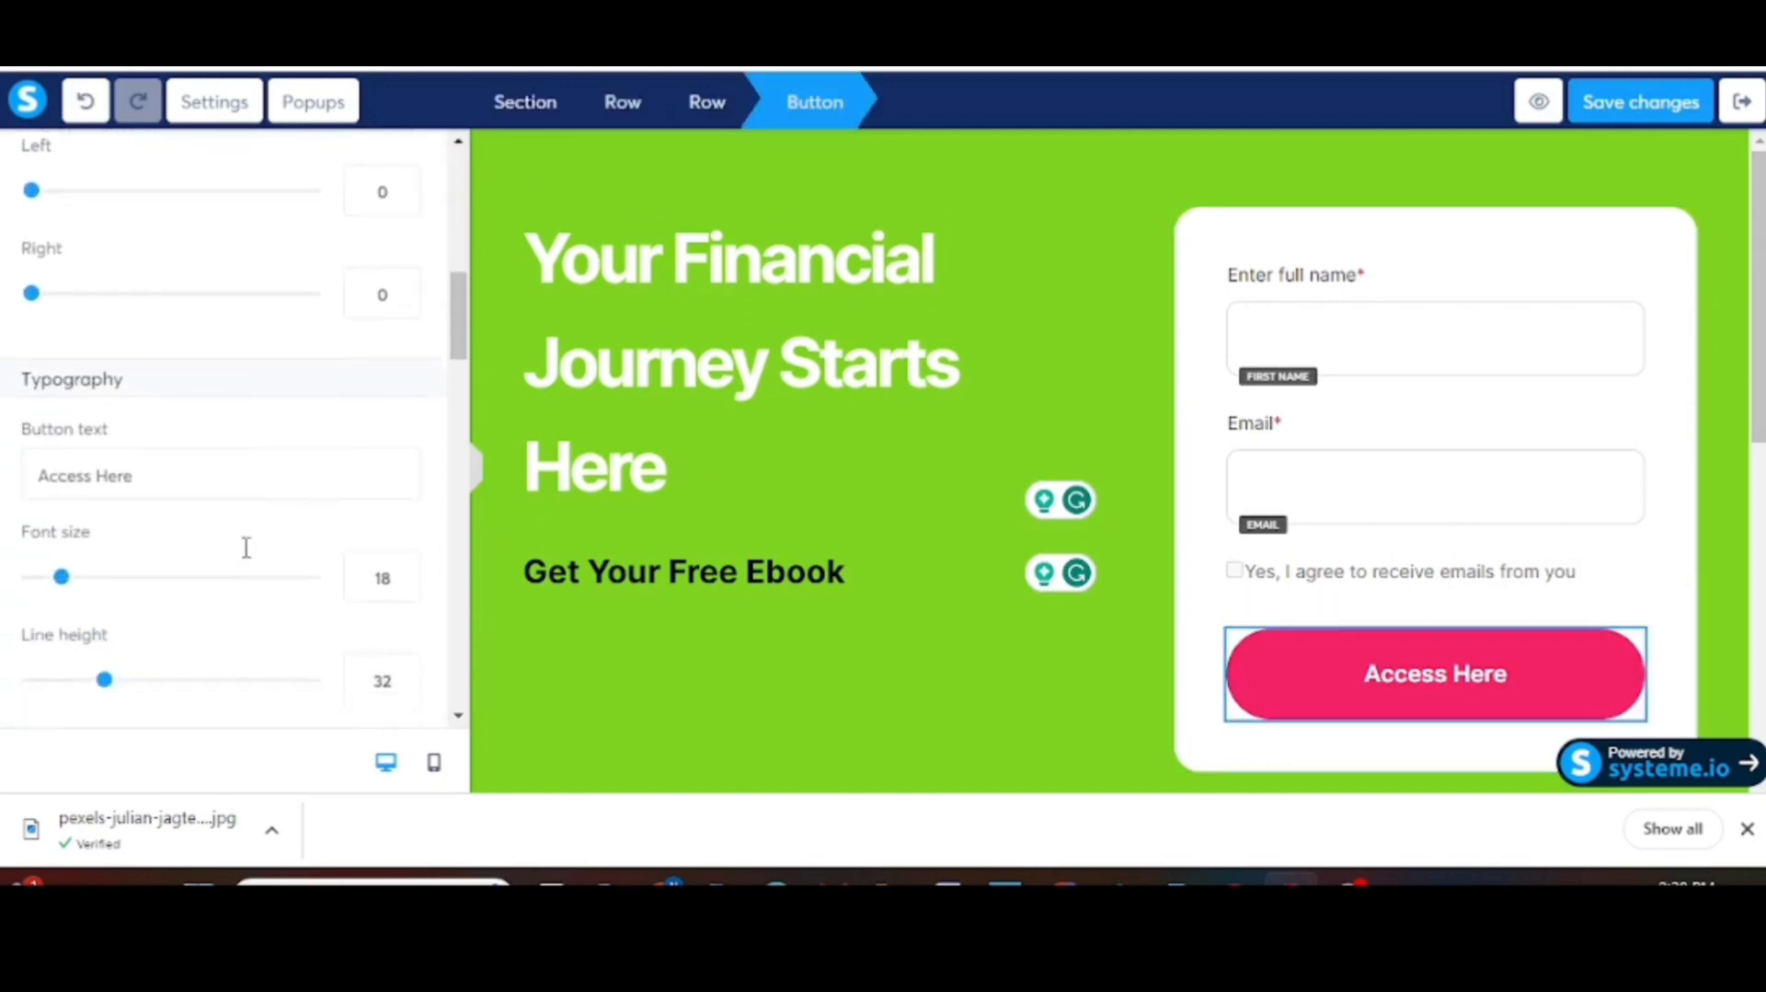
scroll(251, 558, down, 5)
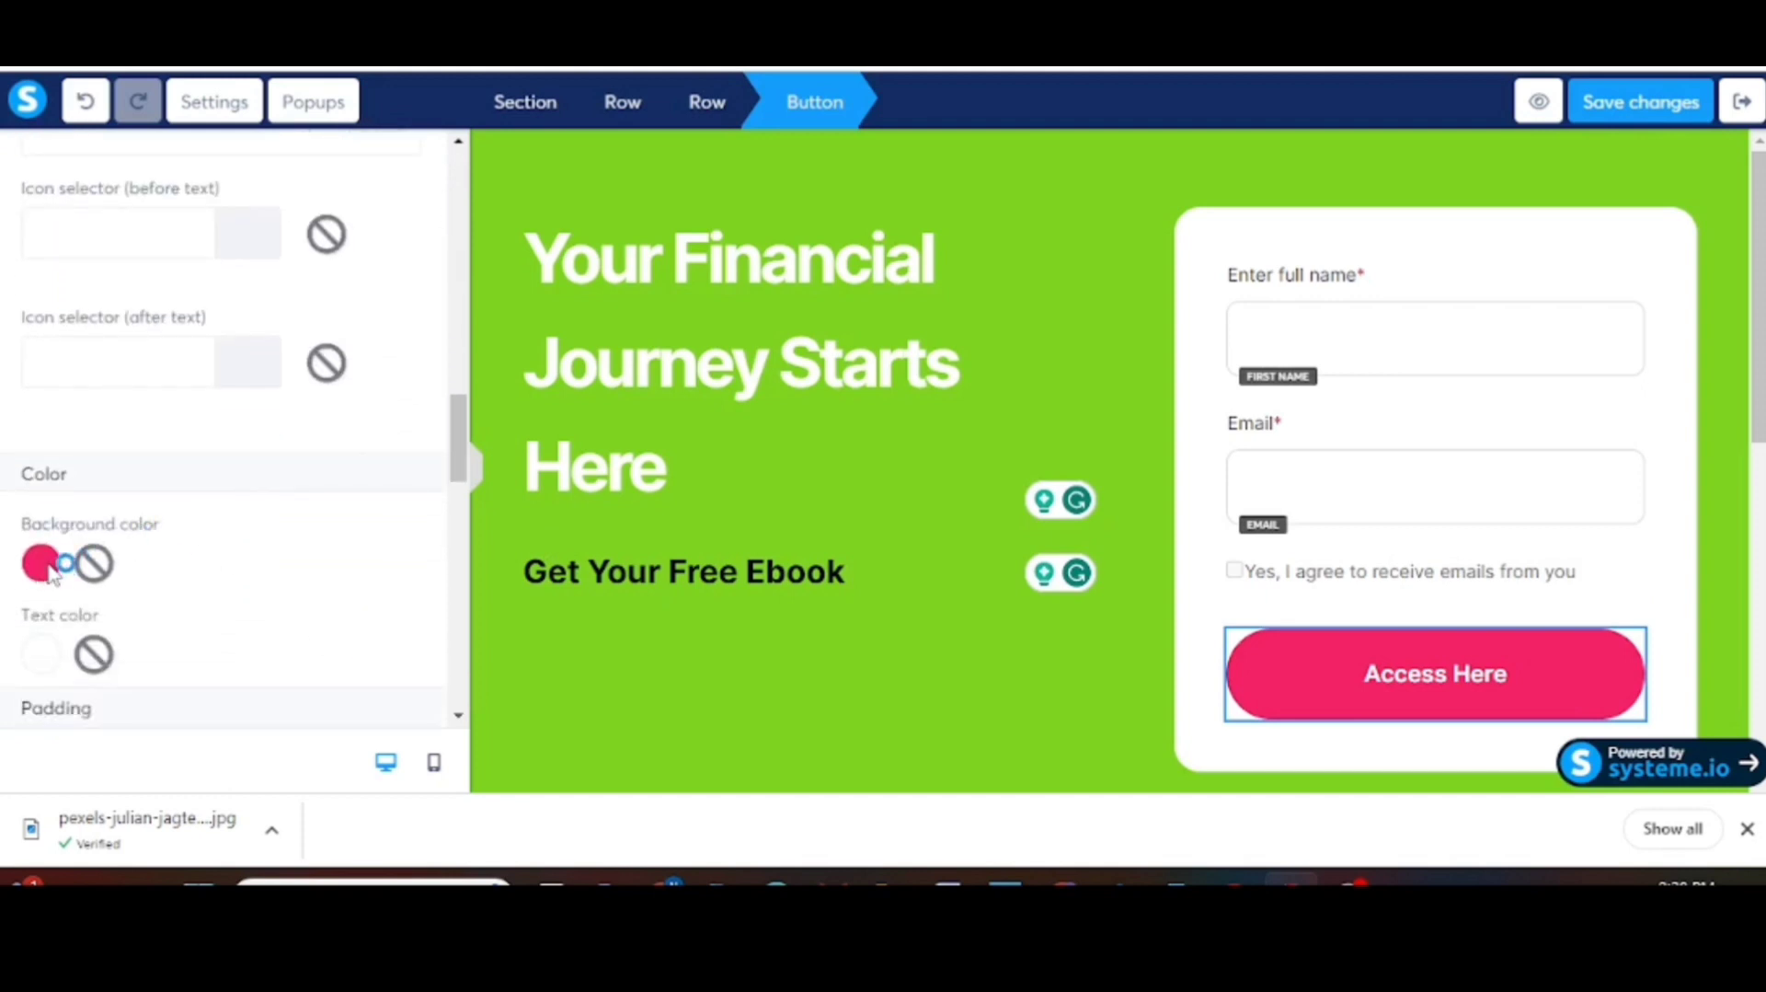
click(48, 568)
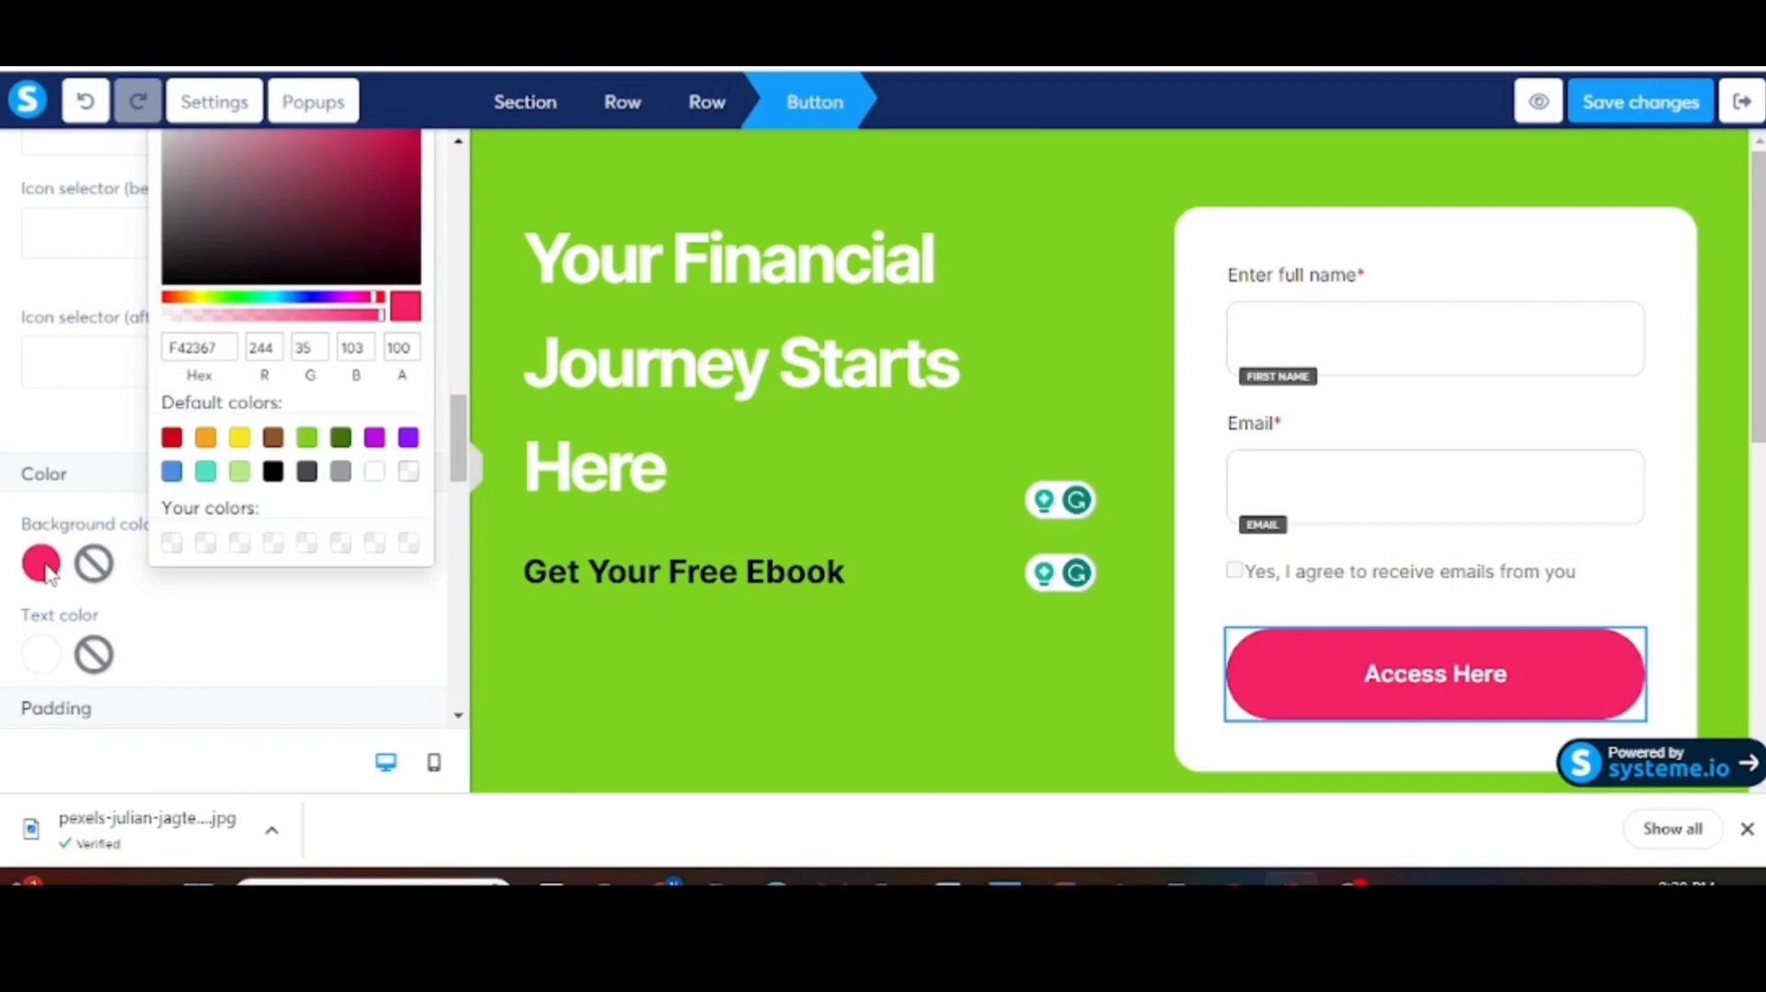
click(172, 438)
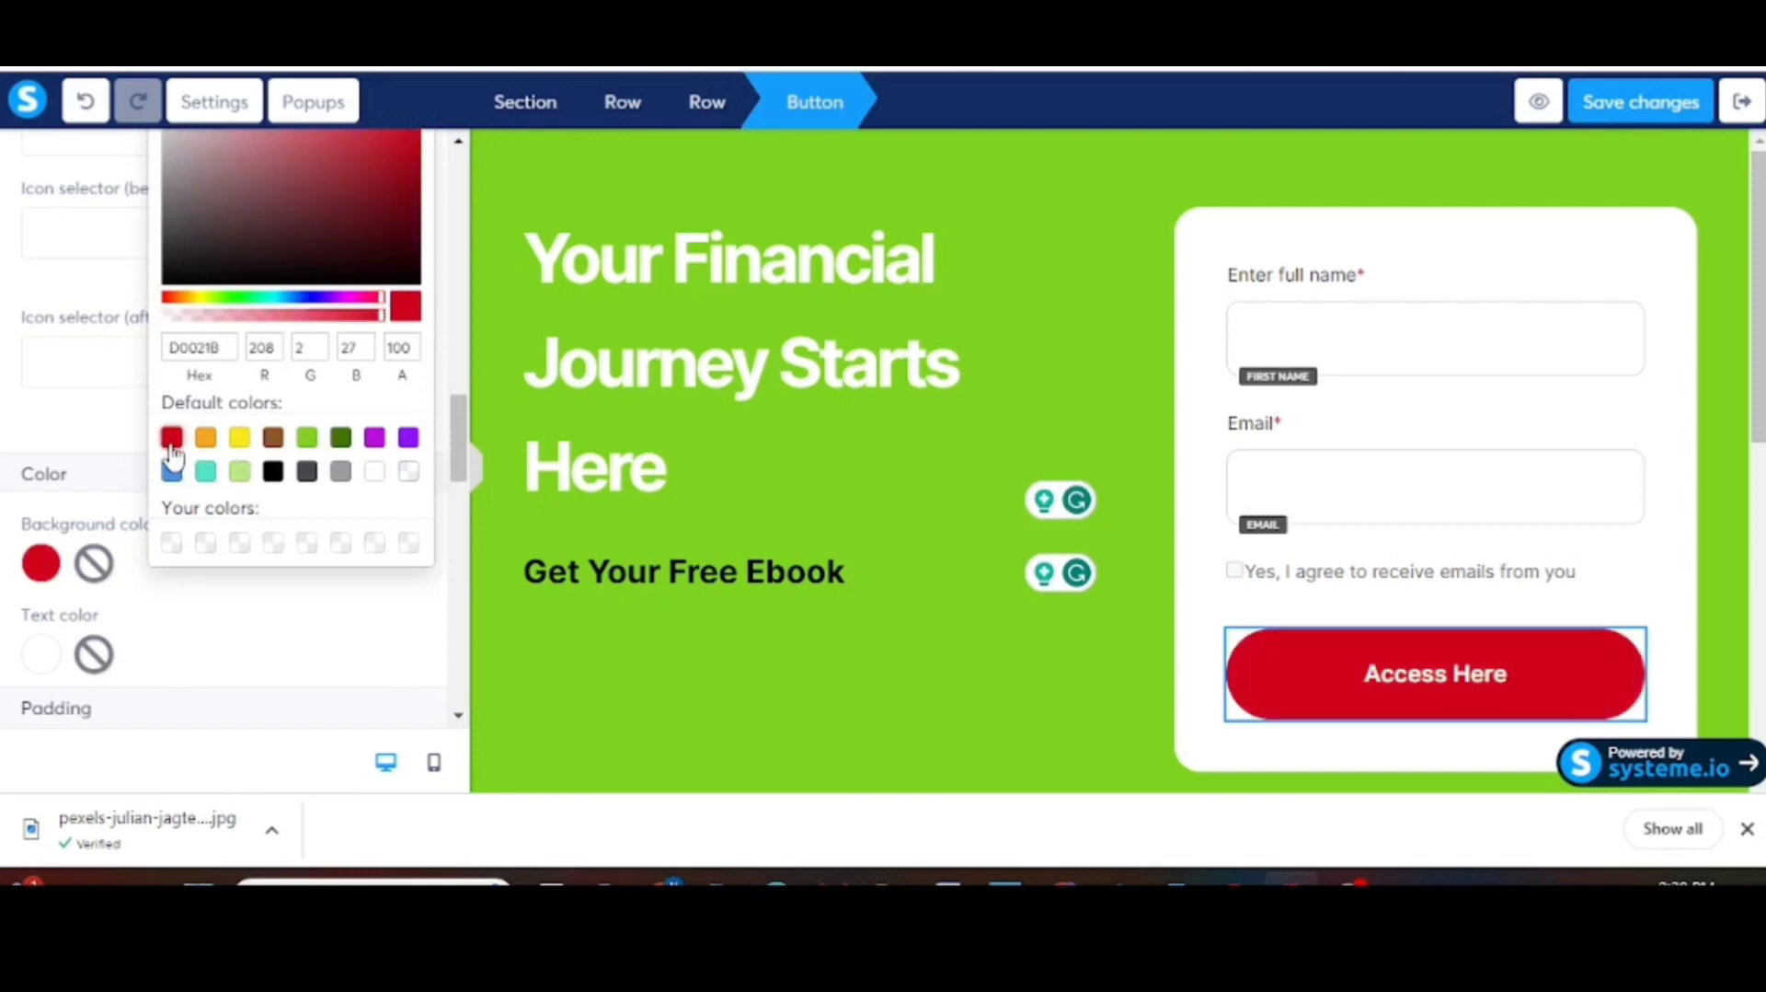
click(1605, 254)
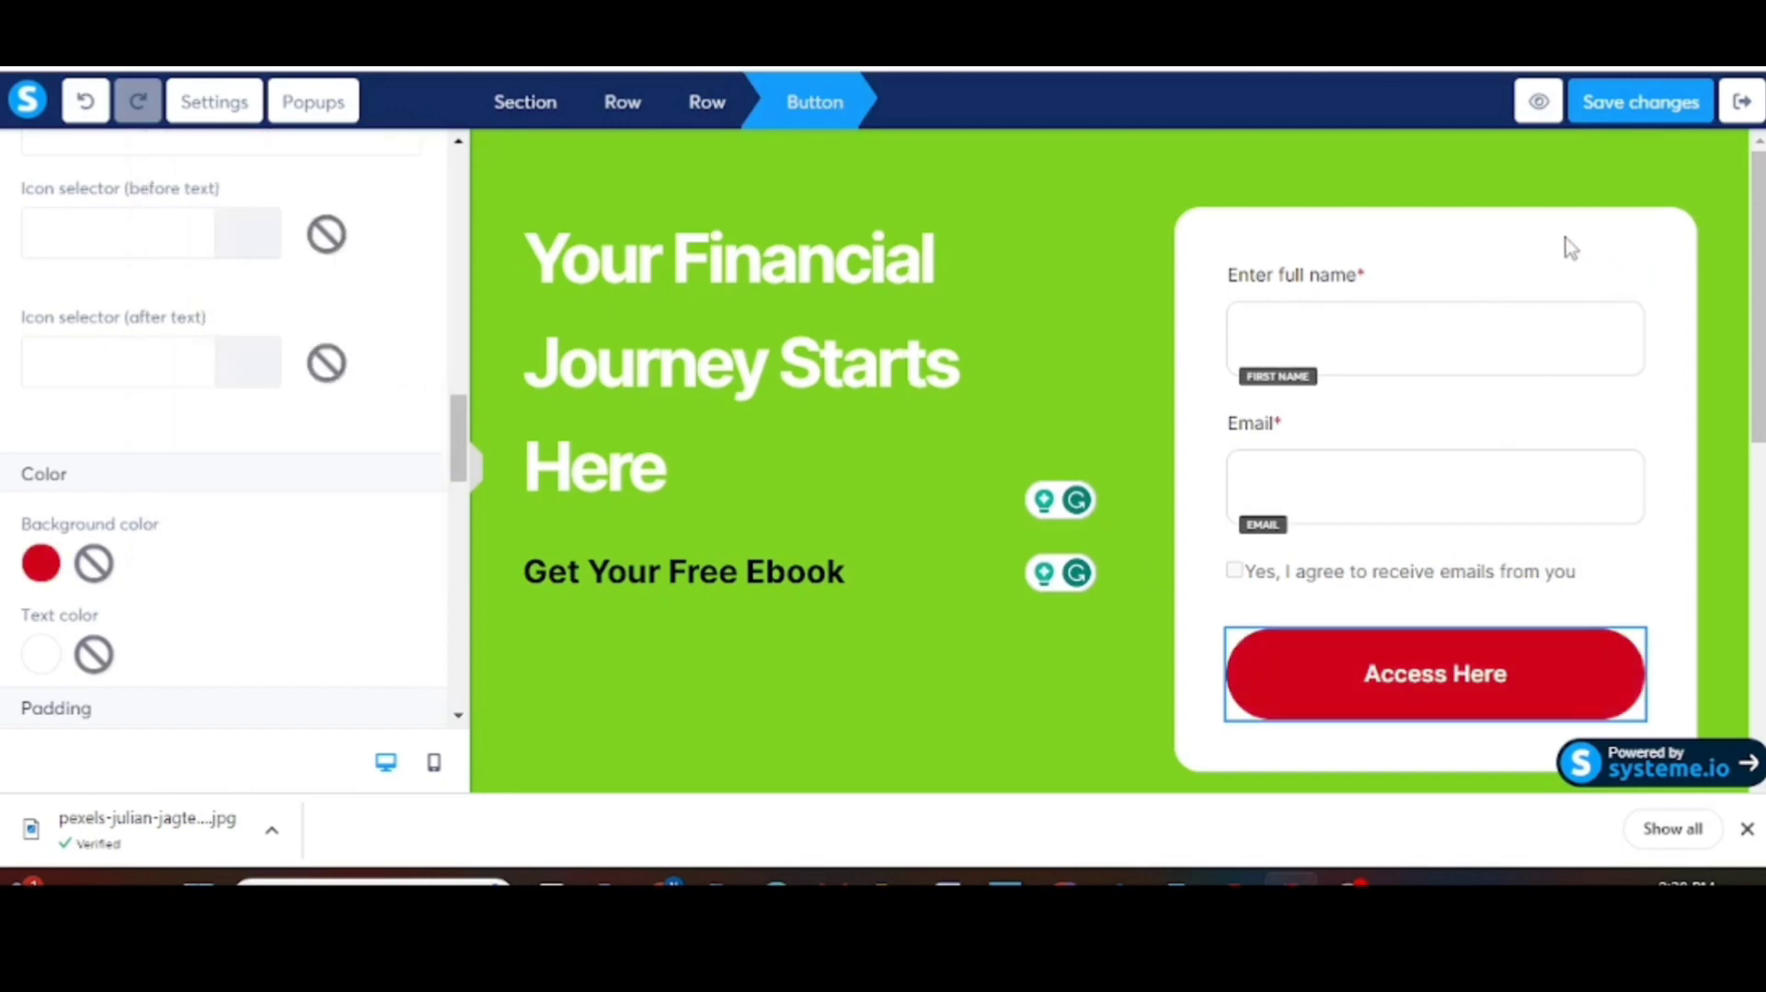
click(1231, 230)
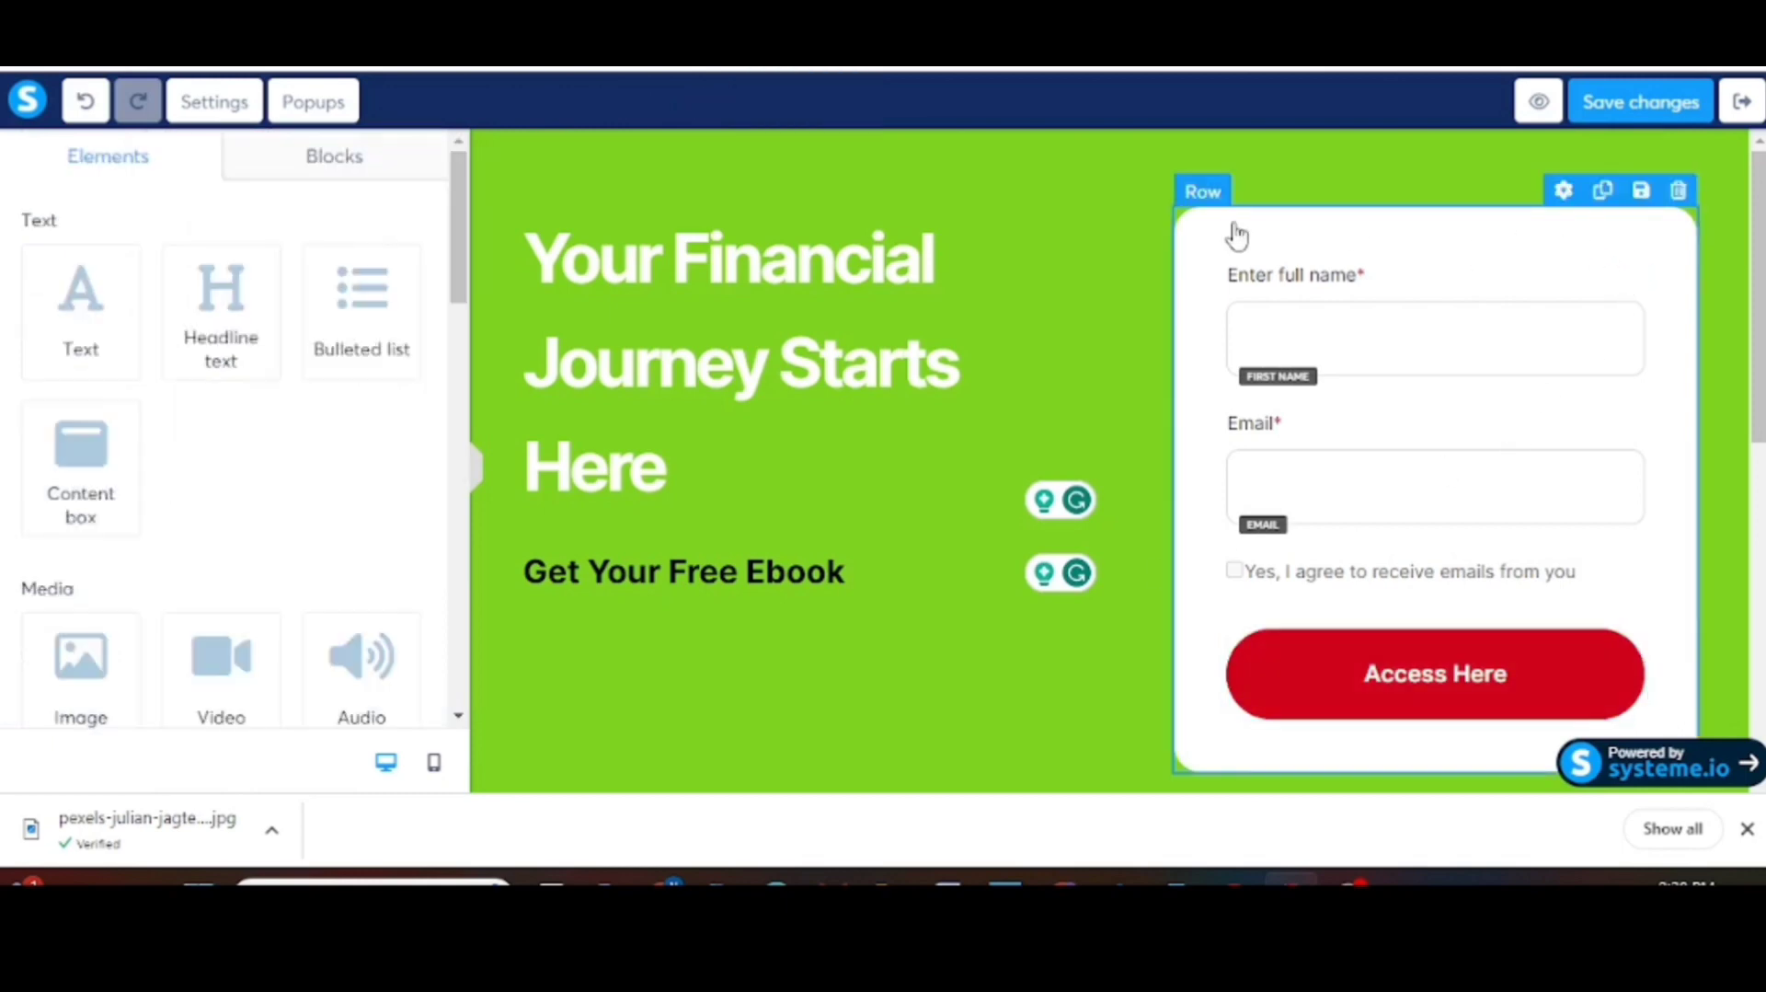
scroll(35, 444, down, 5)
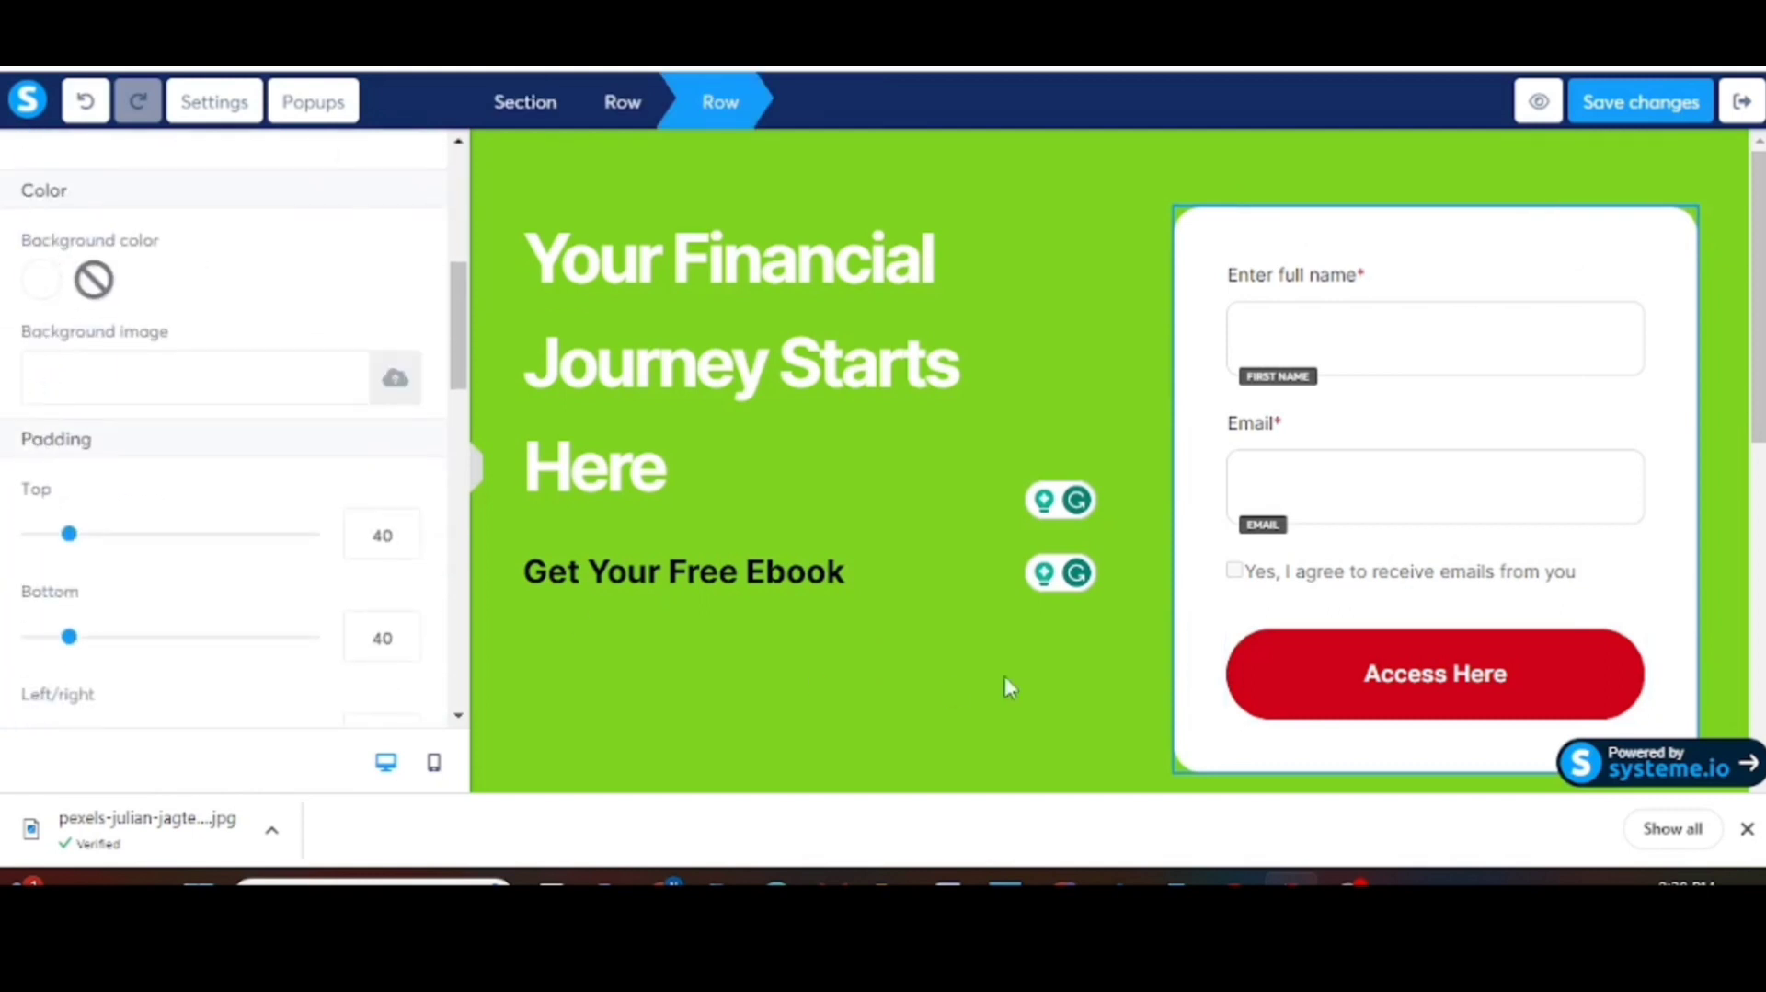
drag(1757, 363, 1757, 400)
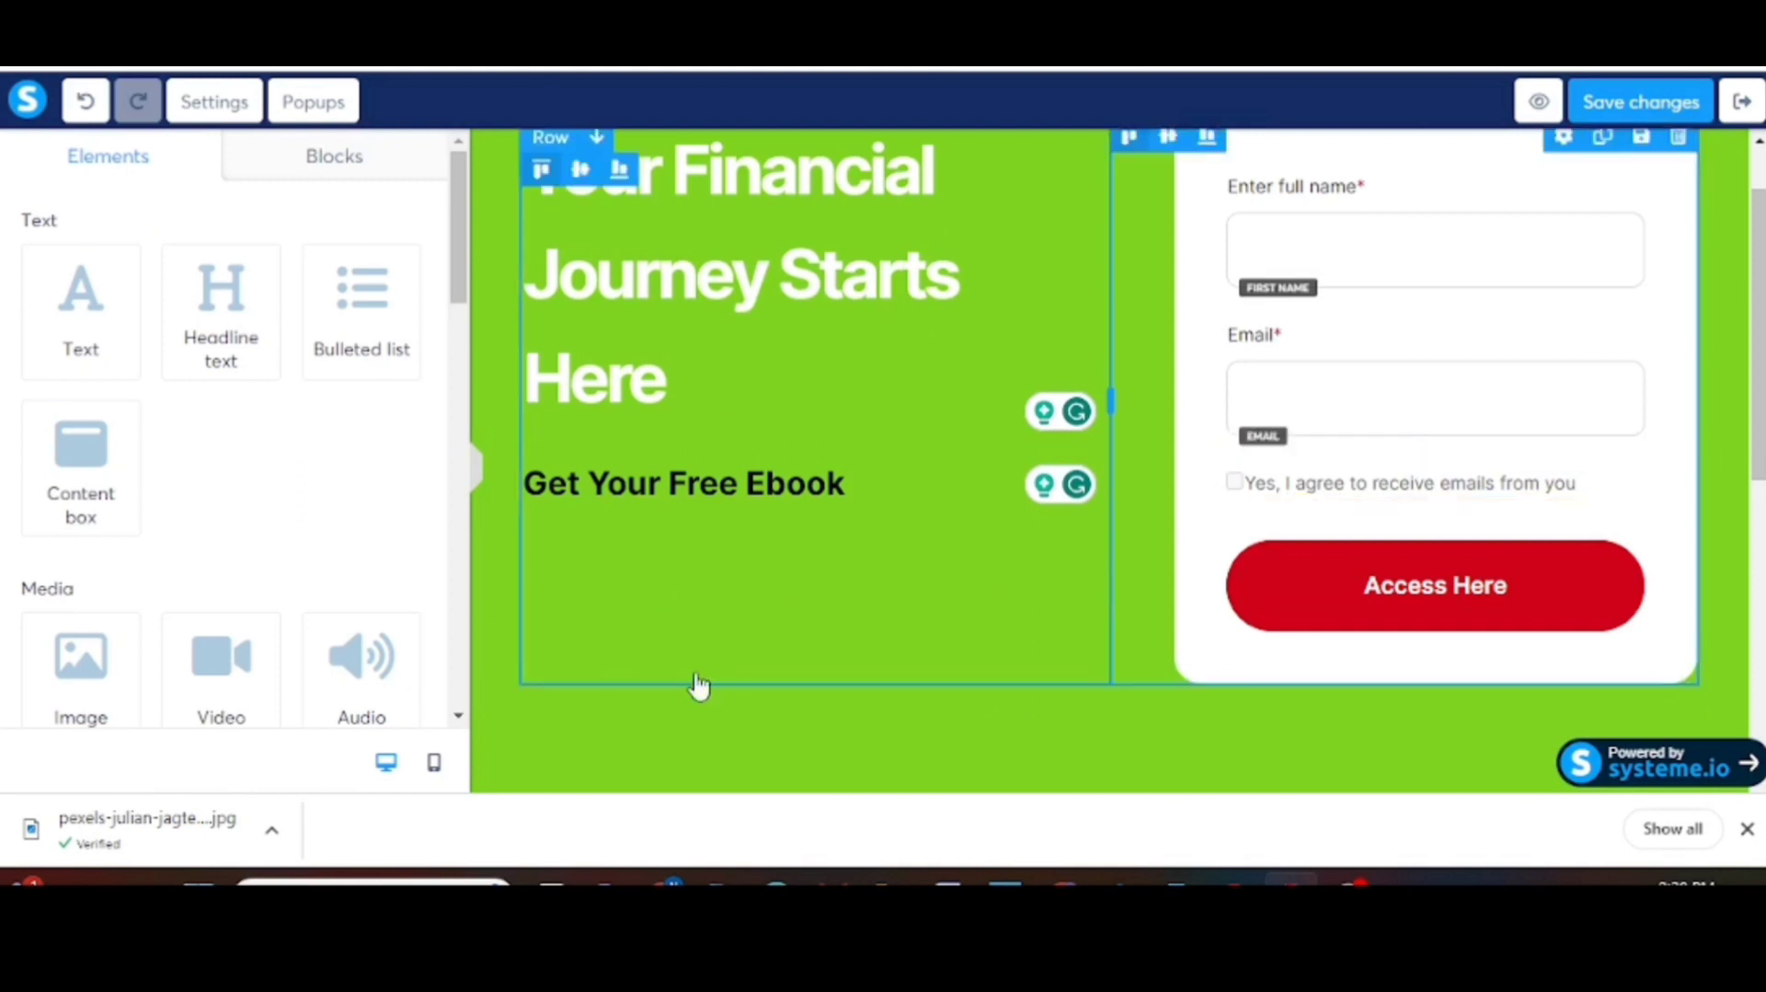
scroll(839, 607, up, 1)
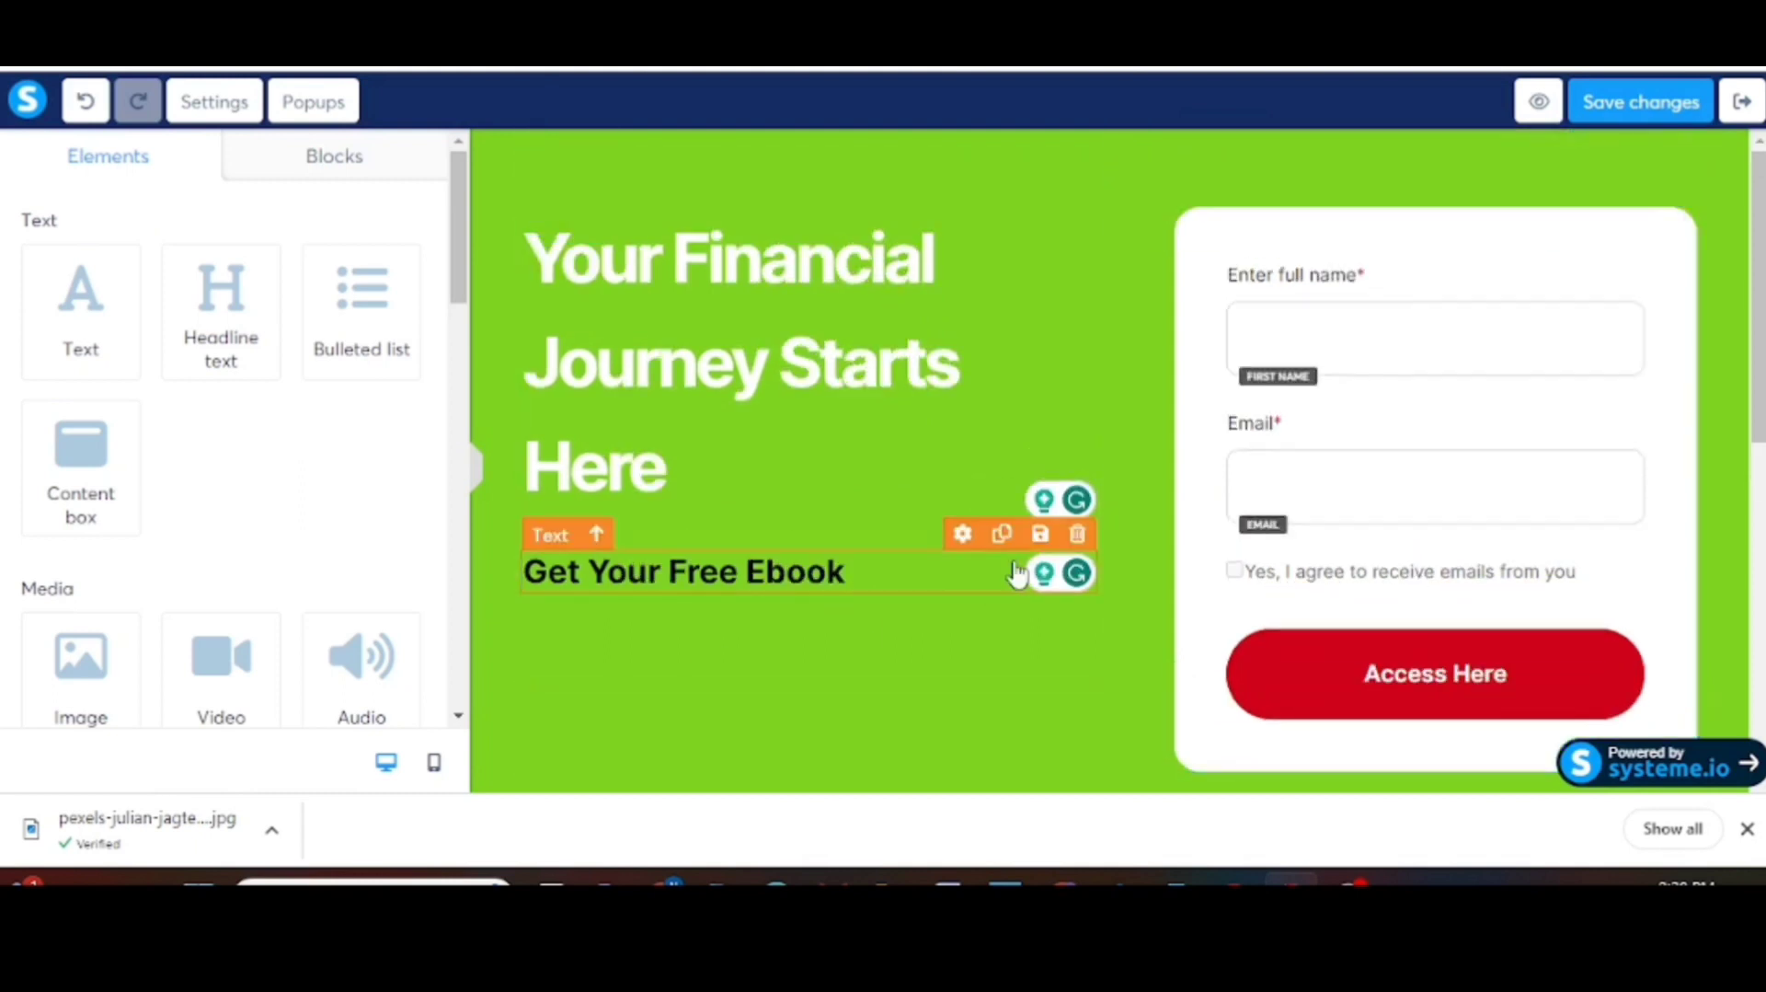
scroll(852, 516, down, 4)
scroll(852, 516, up, 4)
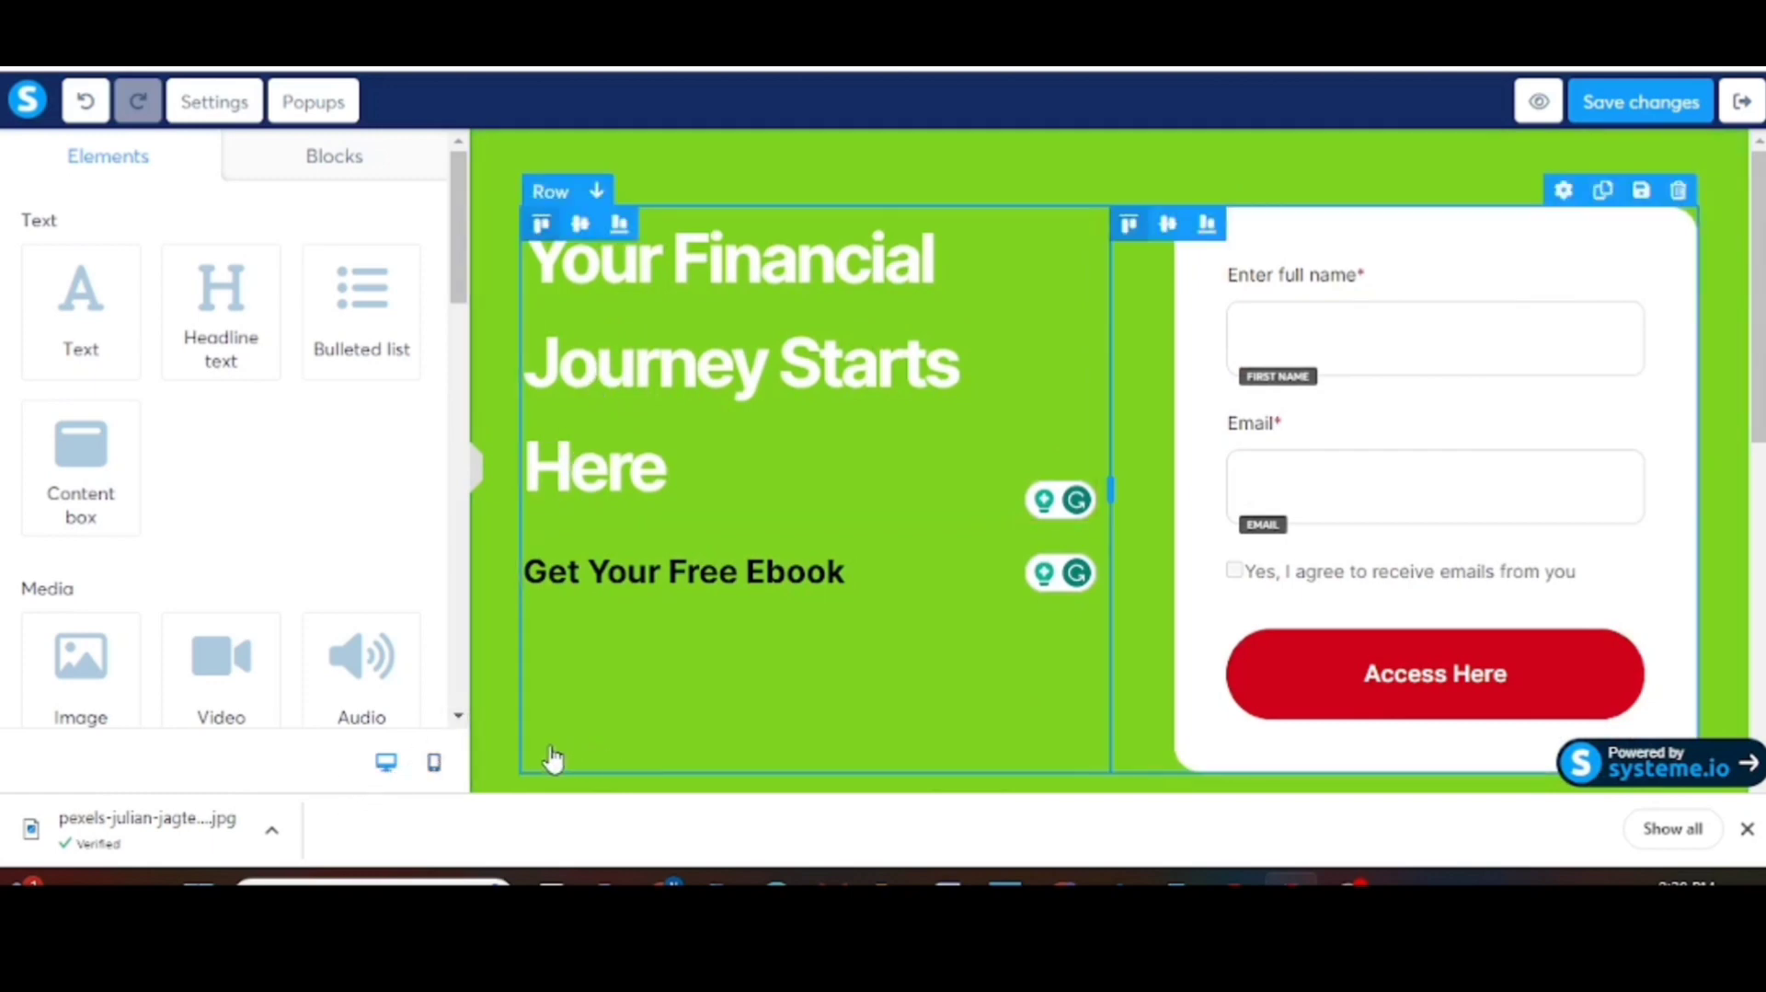
Step: In the mobile version of the page, reduce the "Your Financial Journey Starts Here" headline's font size to 33
click(434, 762)
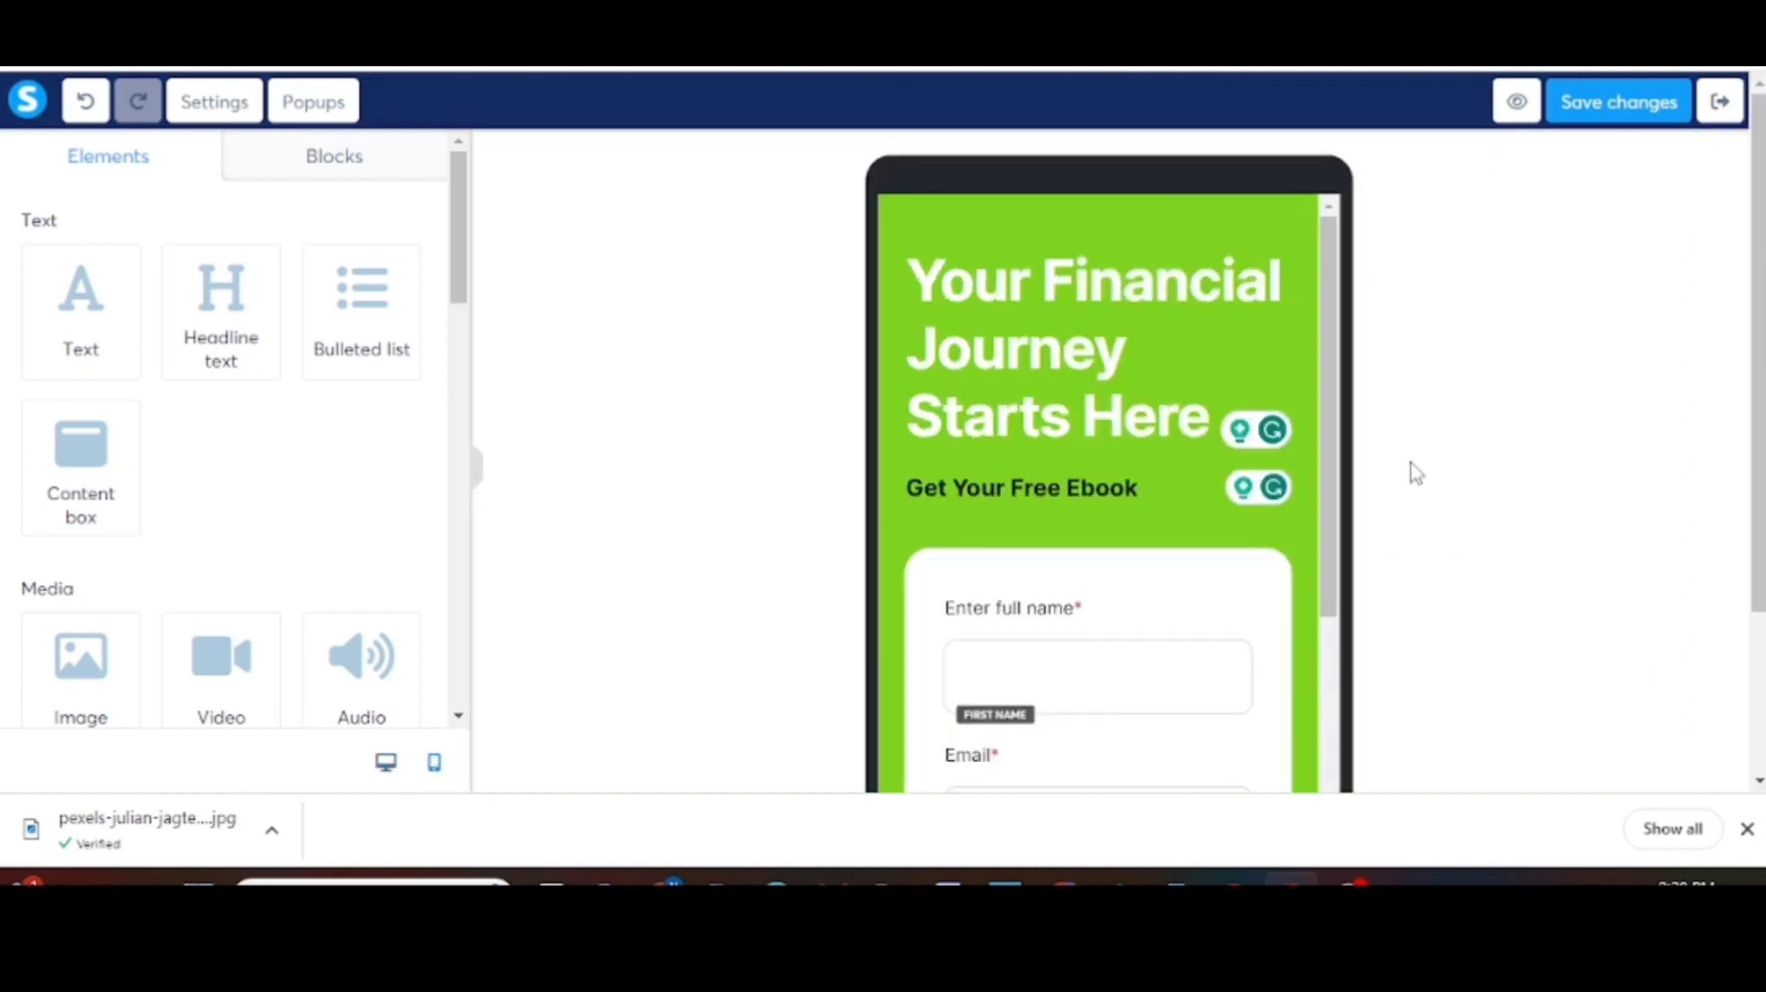
drag(1321, 407, 1374, 386)
click(1101, 292)
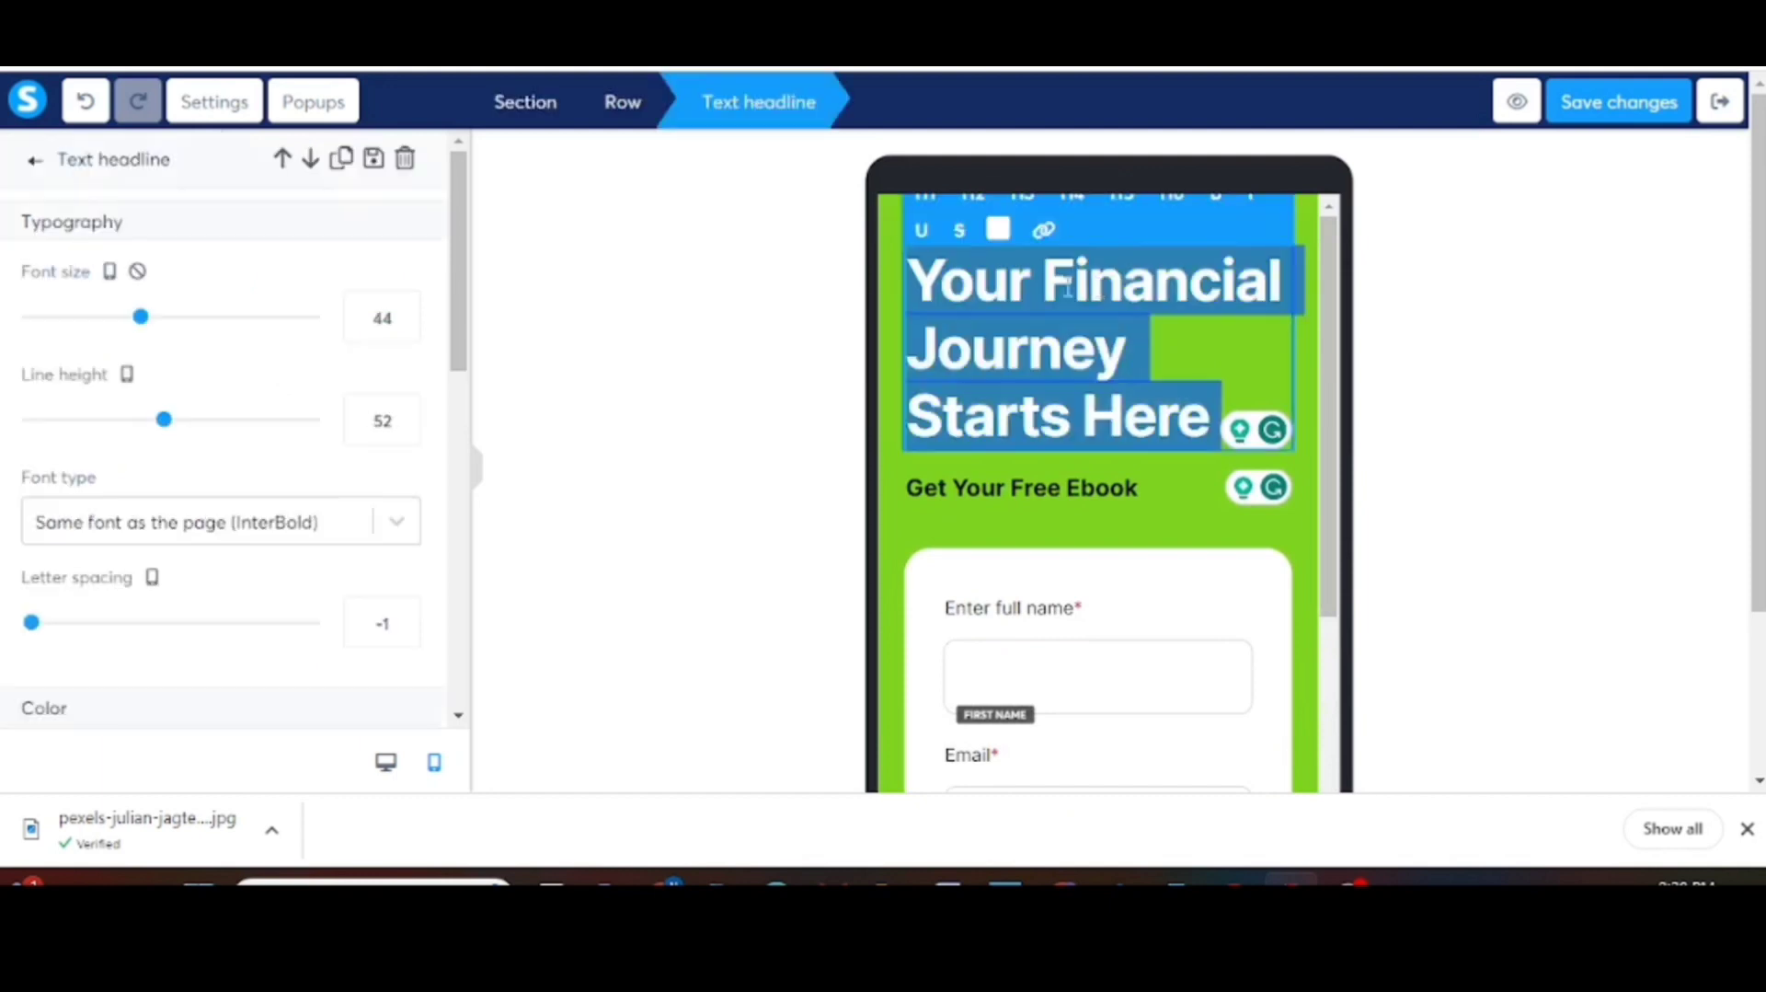
click(403, 325)
click(403, 325)
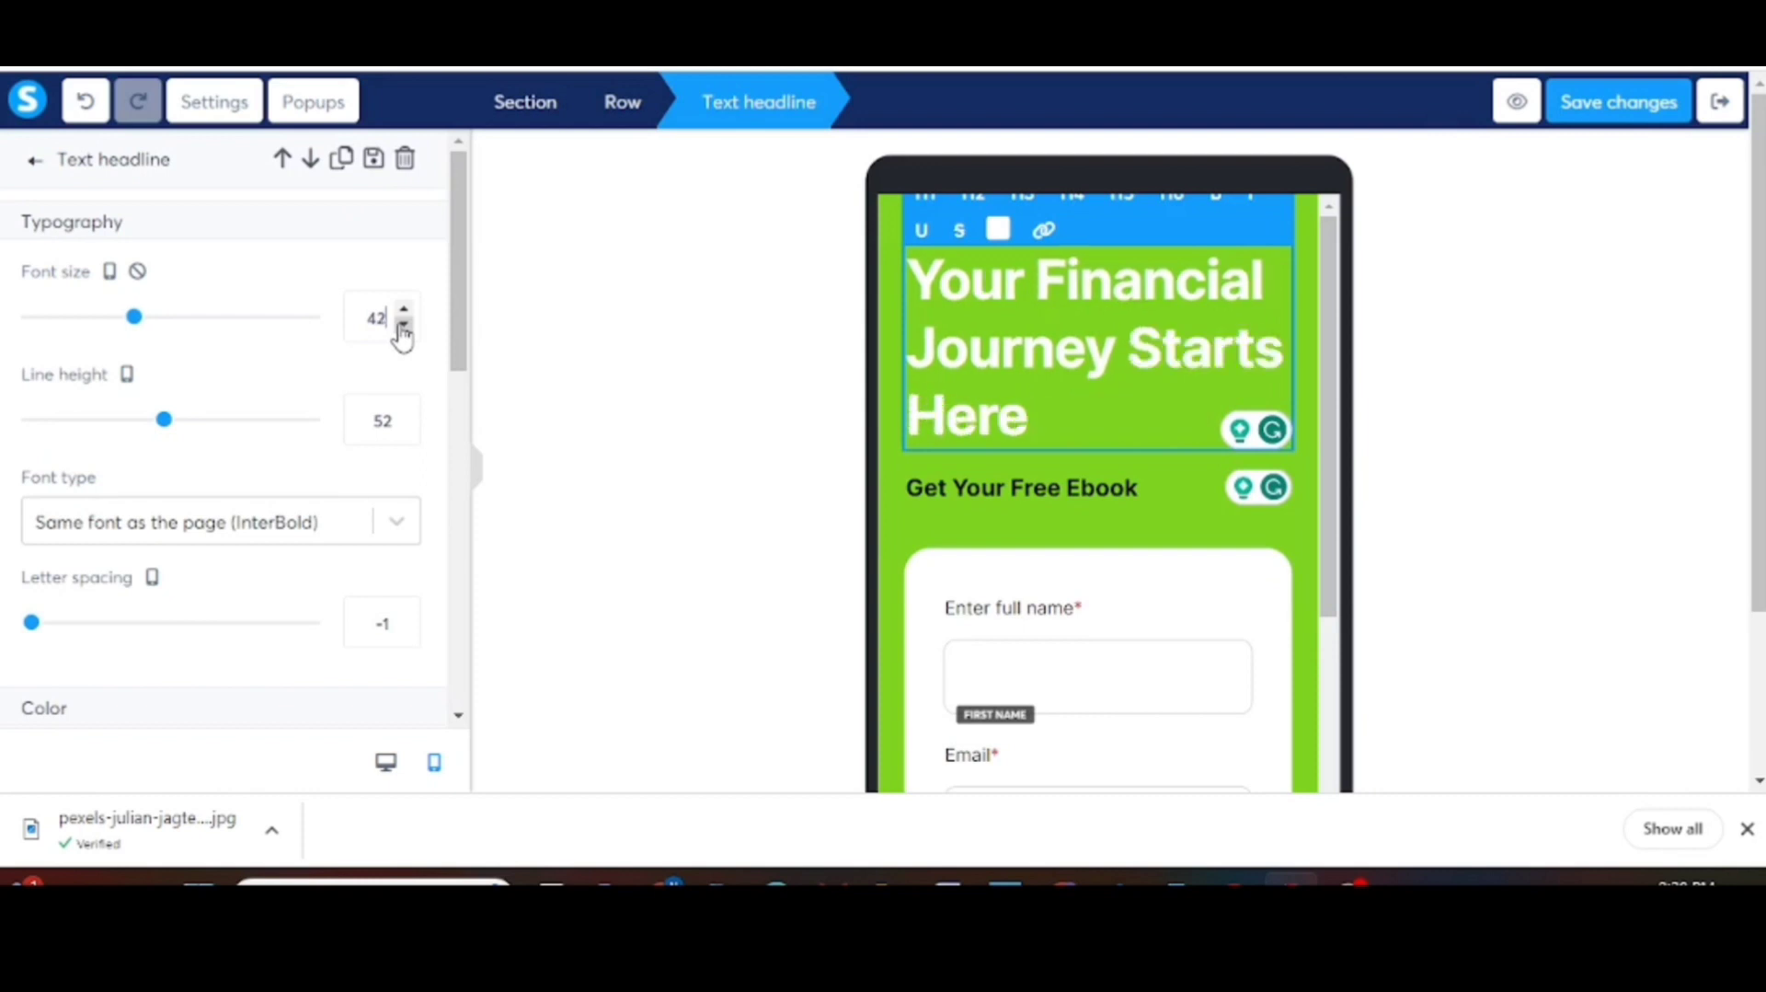
click(403, 324)
click(403, 325)
click(403, 325)
click(403, 325)
click(403, 325)
click(403, 325)
click(403, 325)
click(403, 324)
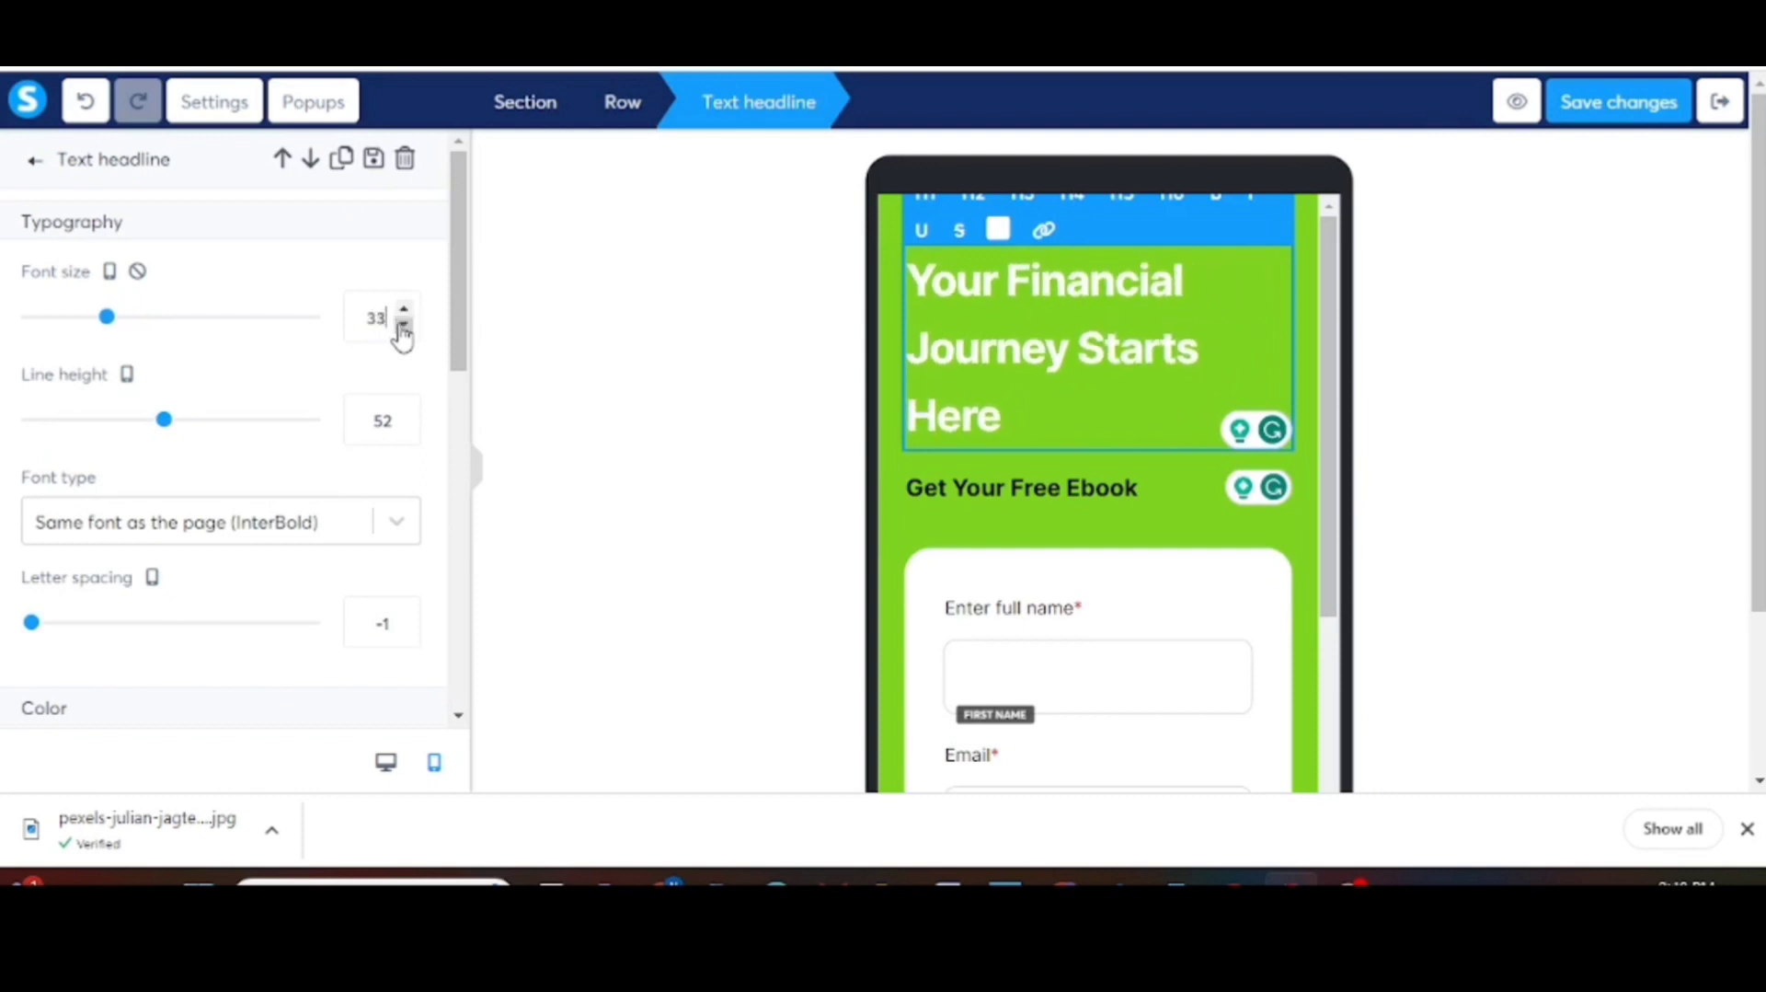
click(403, 324)
click(403, 325)
click(403, 324)
click(402, 325)
click(403, 324)
click(403, 325)
click(403, 325)
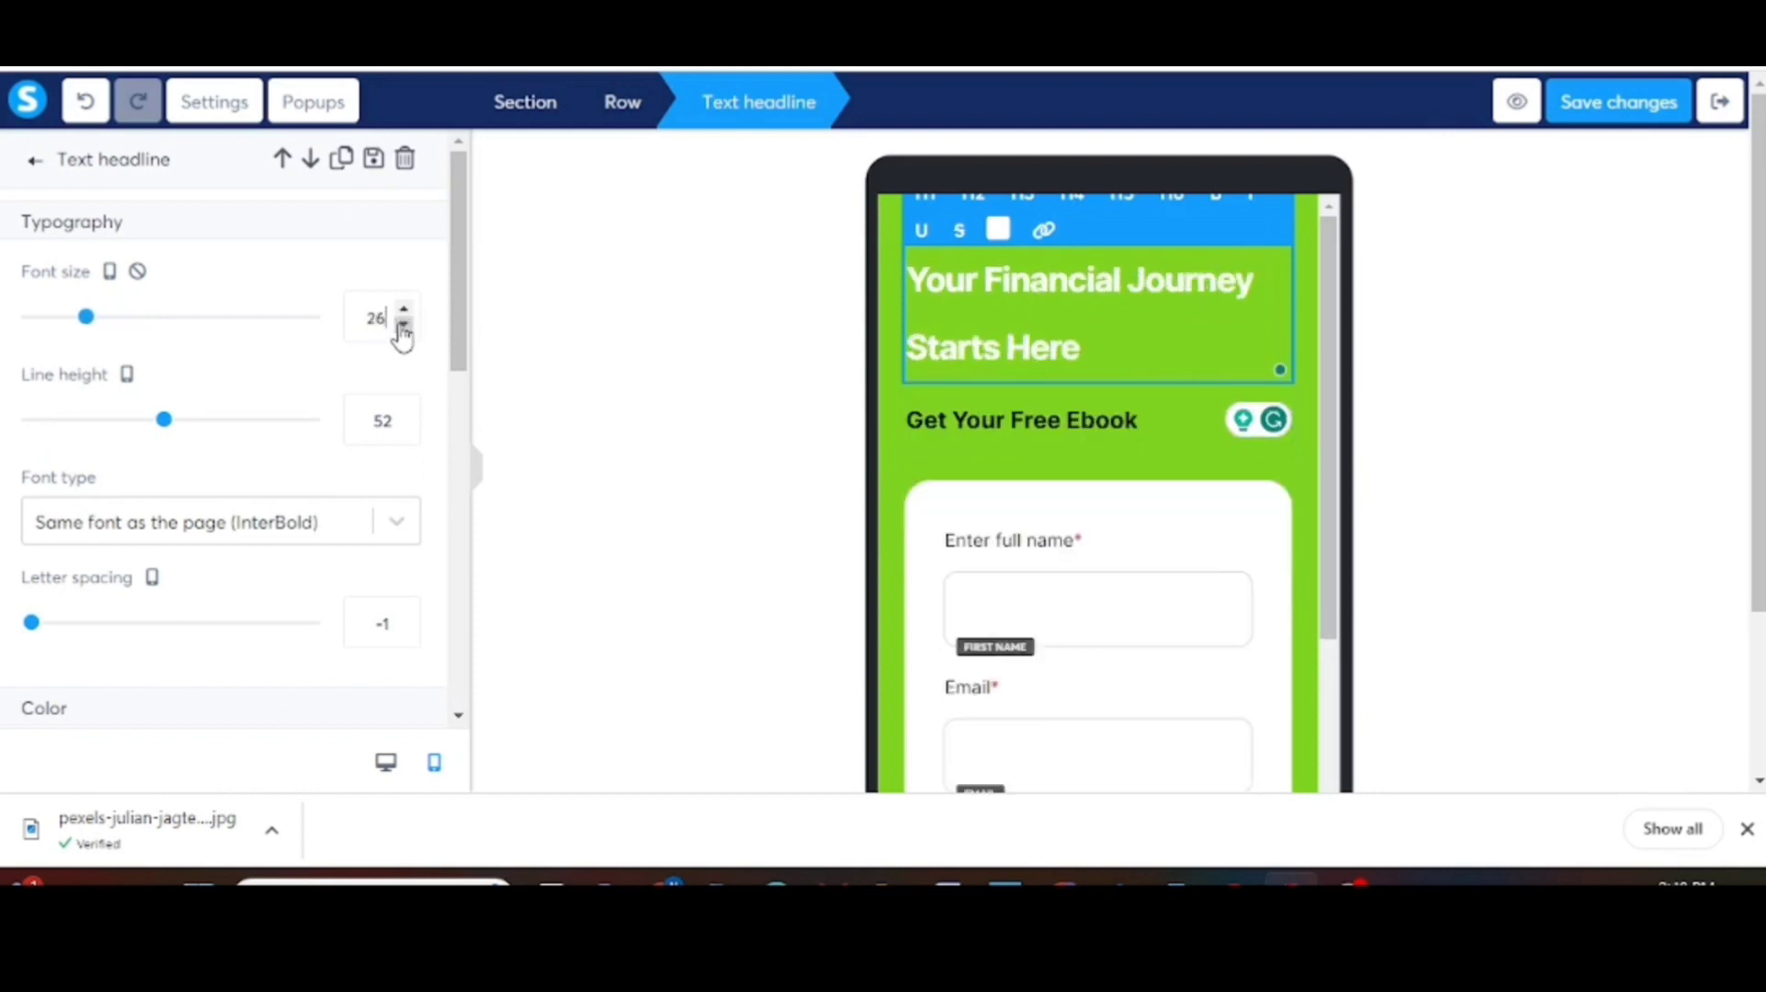
click(403, 325)
click(403, 325)
click(403, 324)
click(403, 325)
click(403, 324)
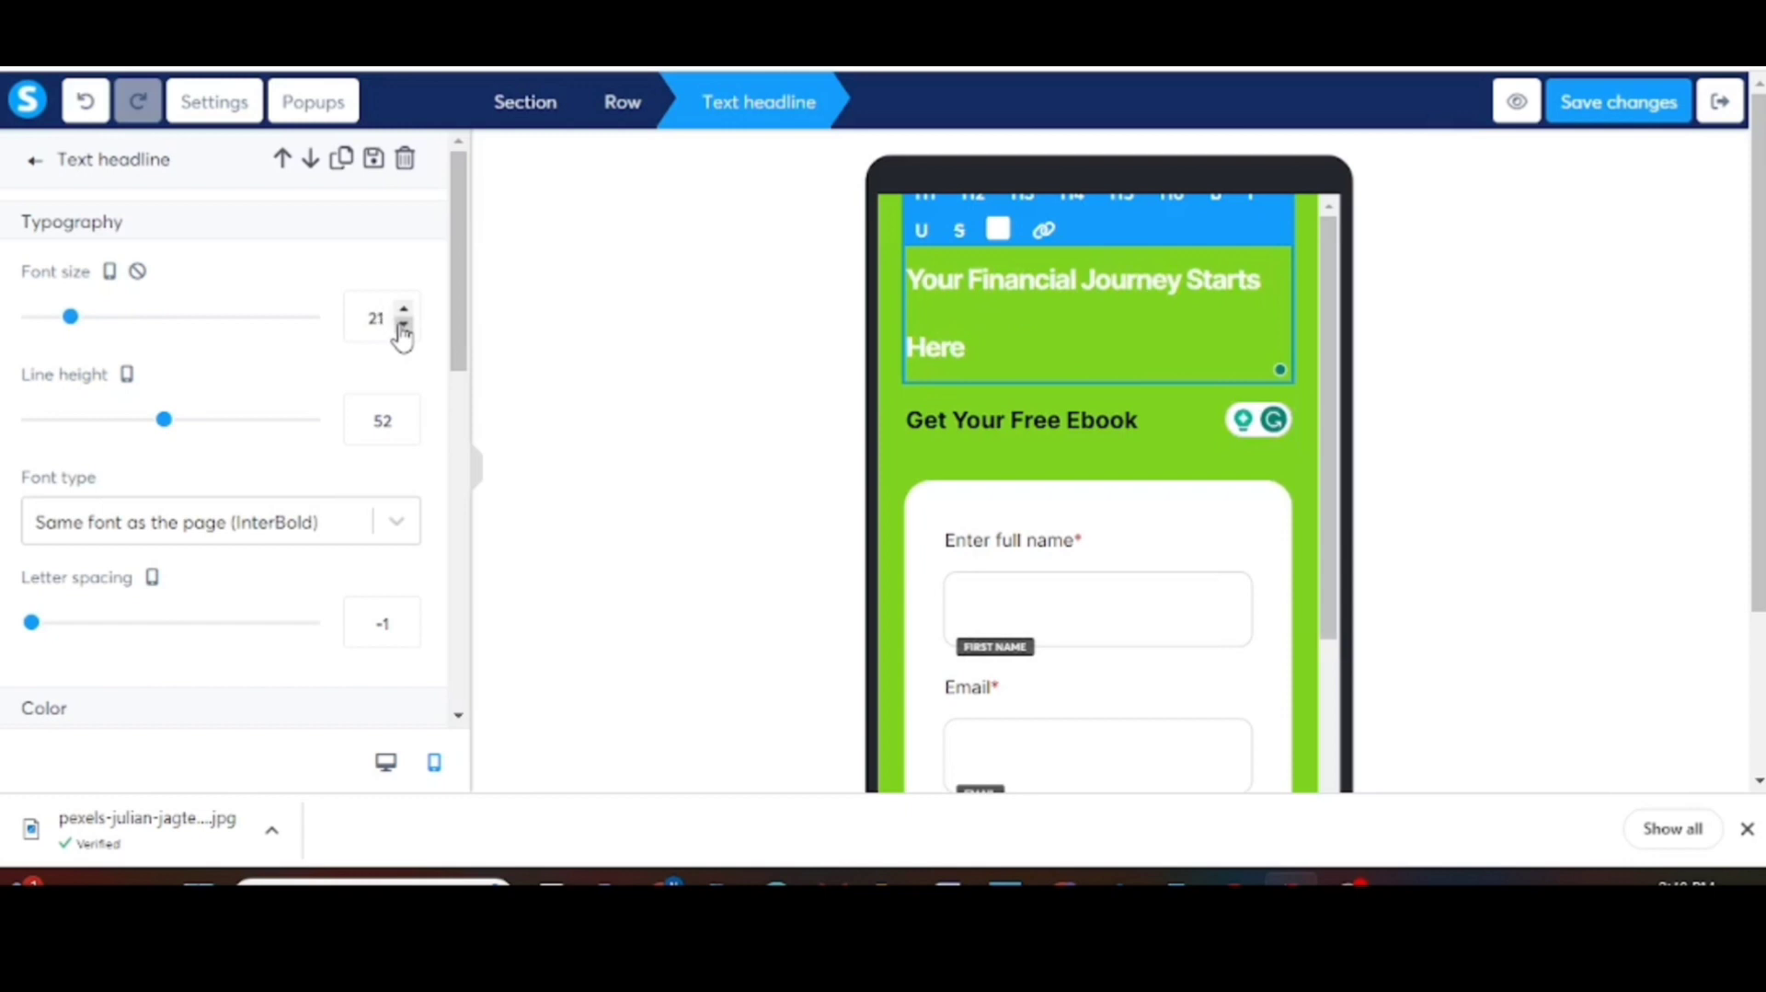
click(403, 309)
click(403, 309)
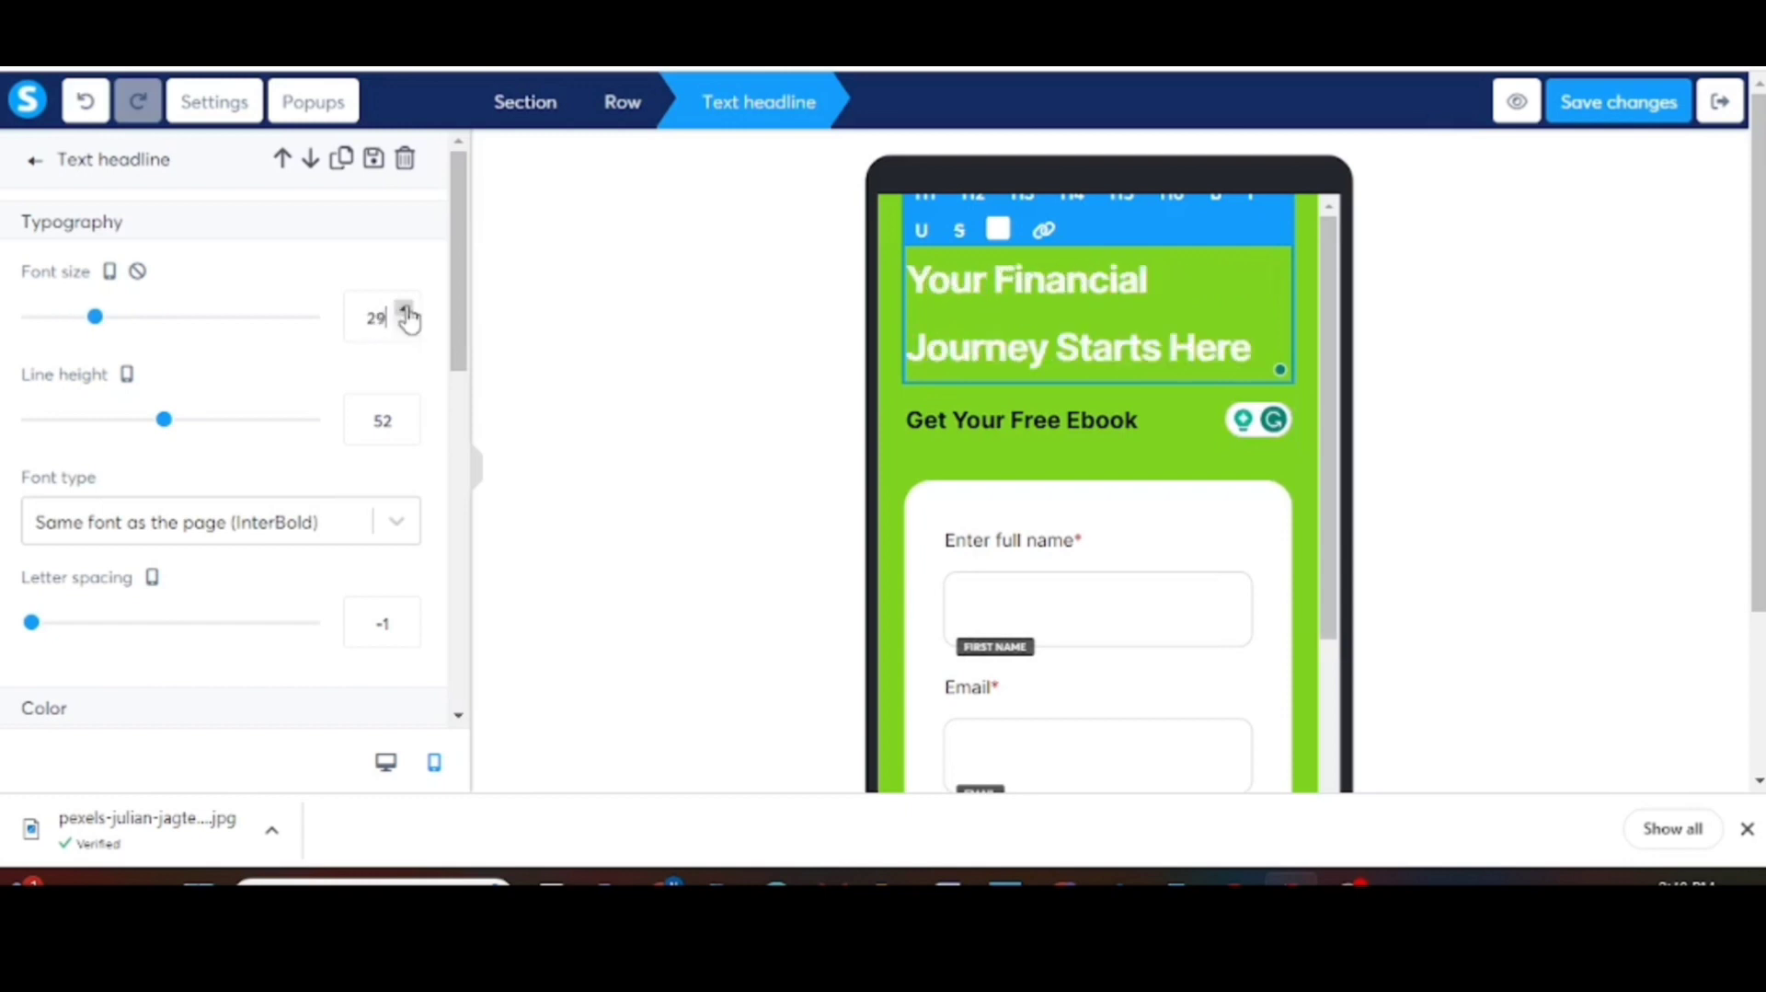
click(403, 309)
click(403, 310)
click(403, 309)
click(681, 354)
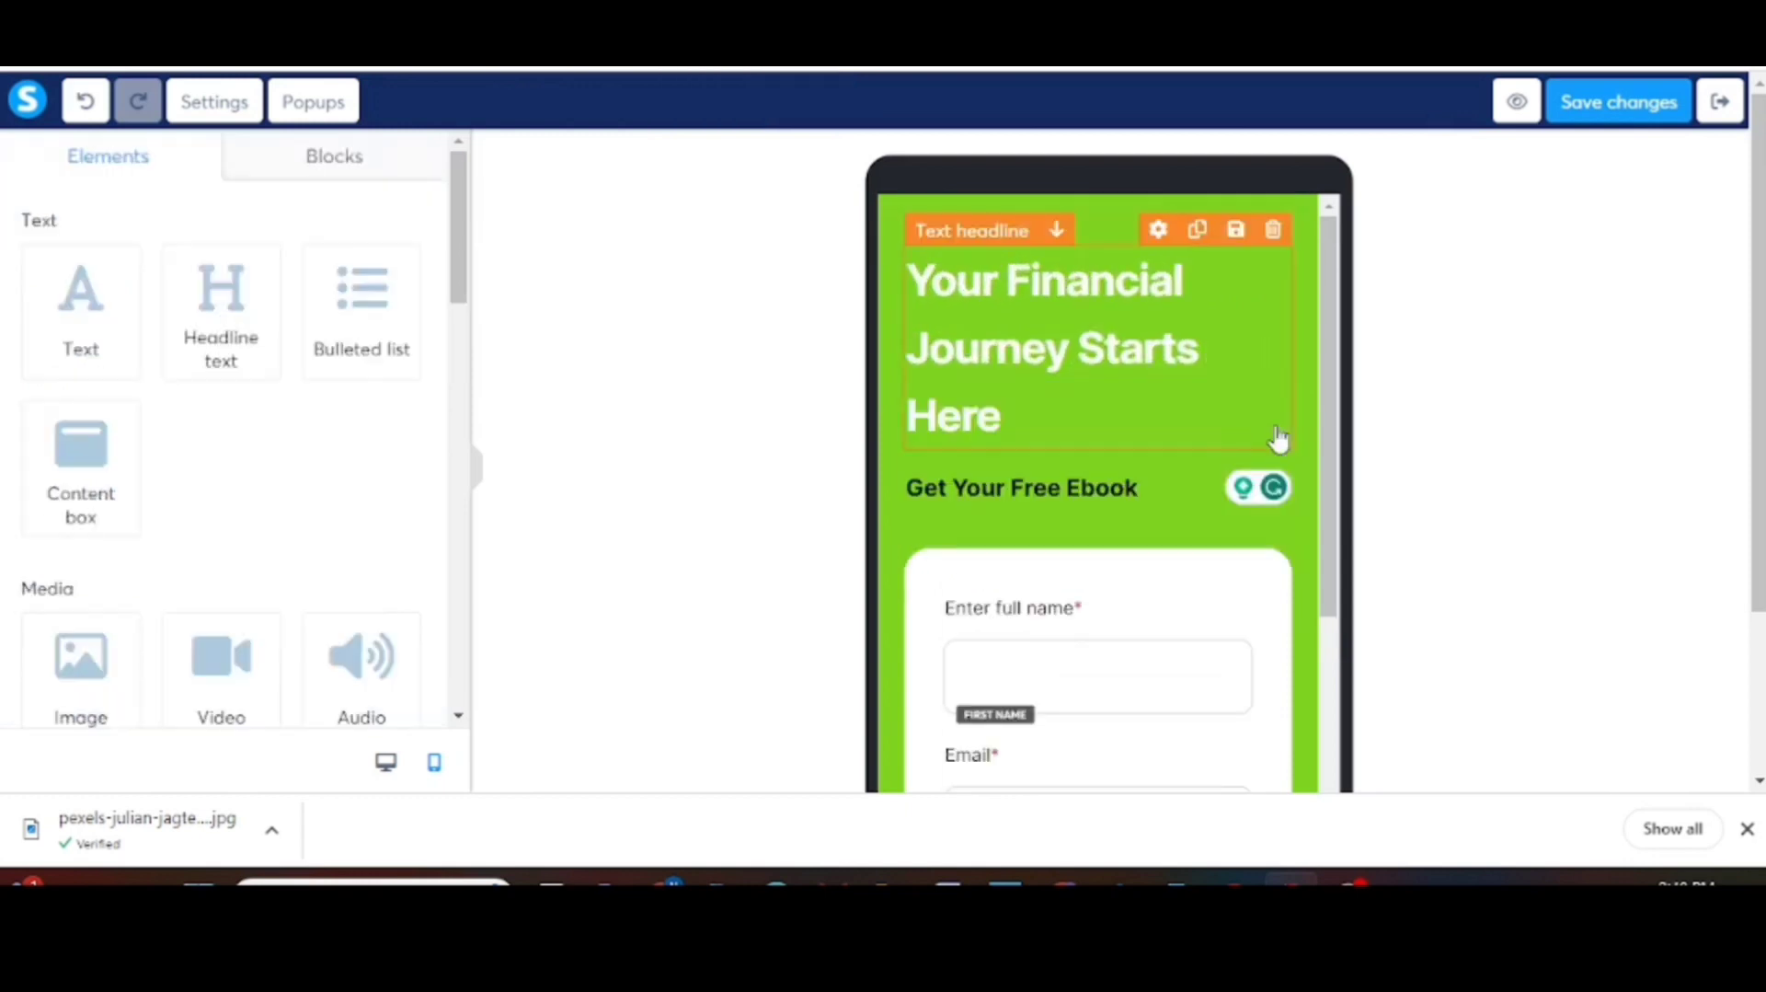
Step: Review the mobile layout from headline to form button, and examine the whole squeeze page in preview mode
scroll(1243, 437, down, 1)
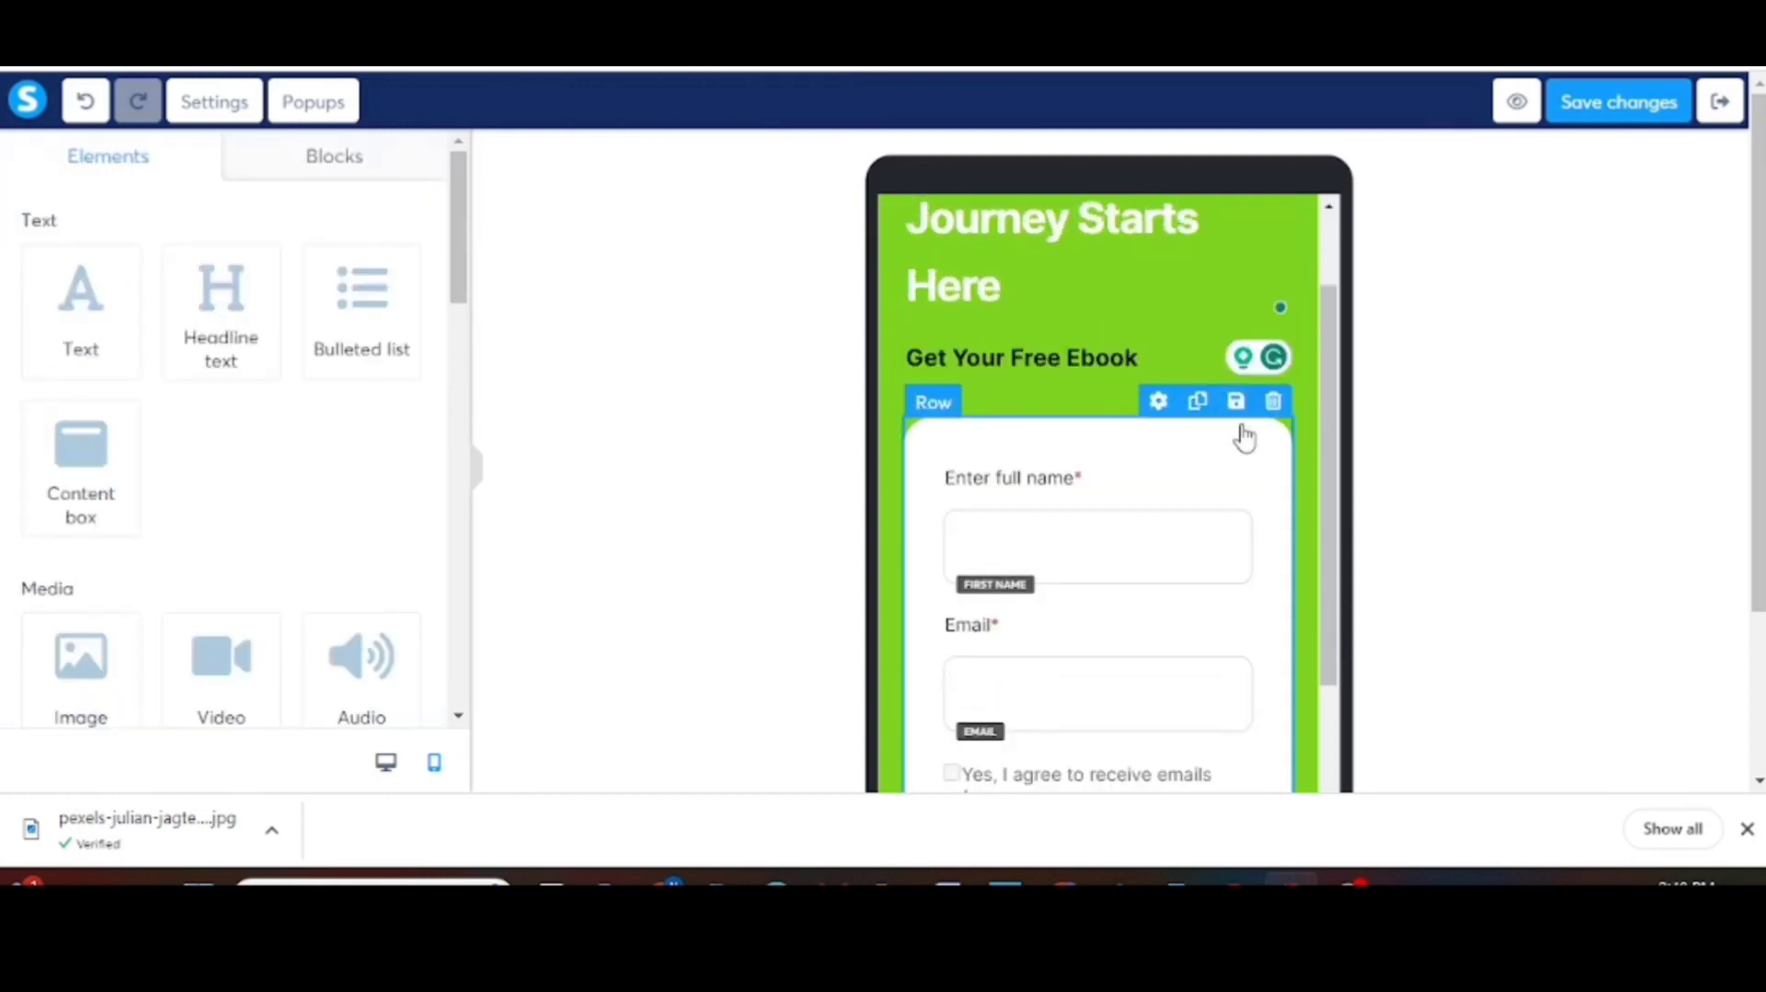
scroll(1192, 440, down, 4)
scroll(1194, 440, up, 3)
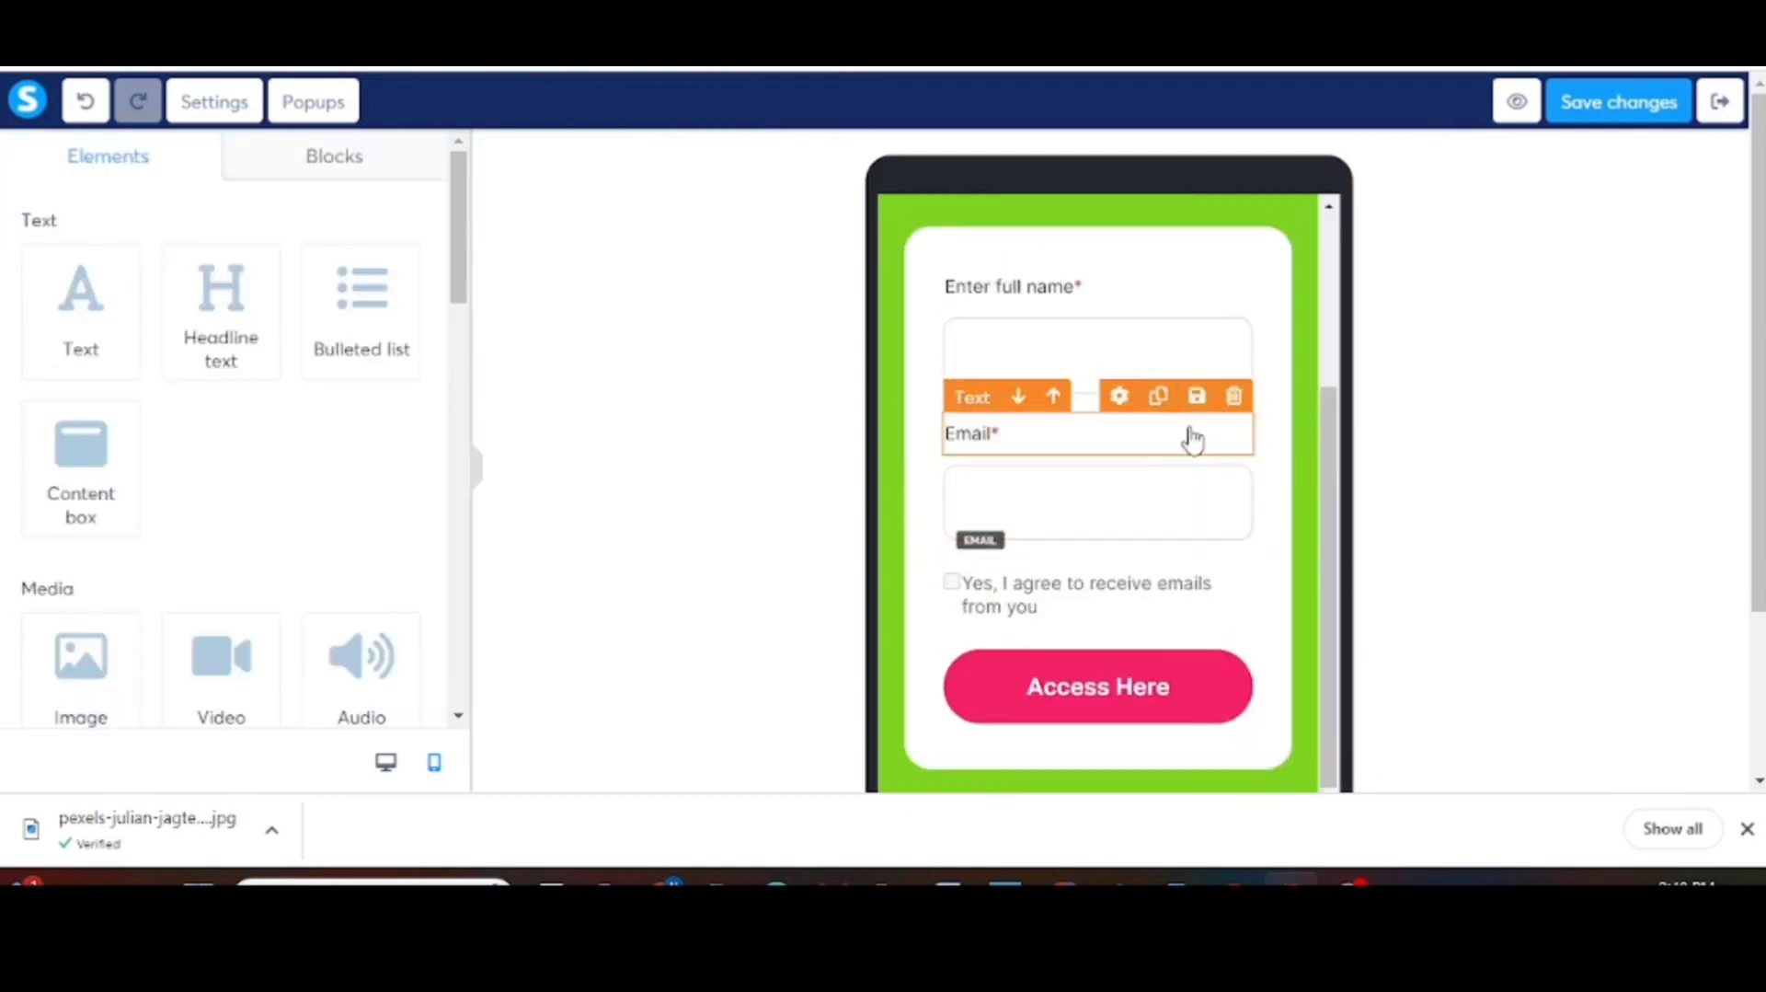
scroll(1194, 440, up, 3)
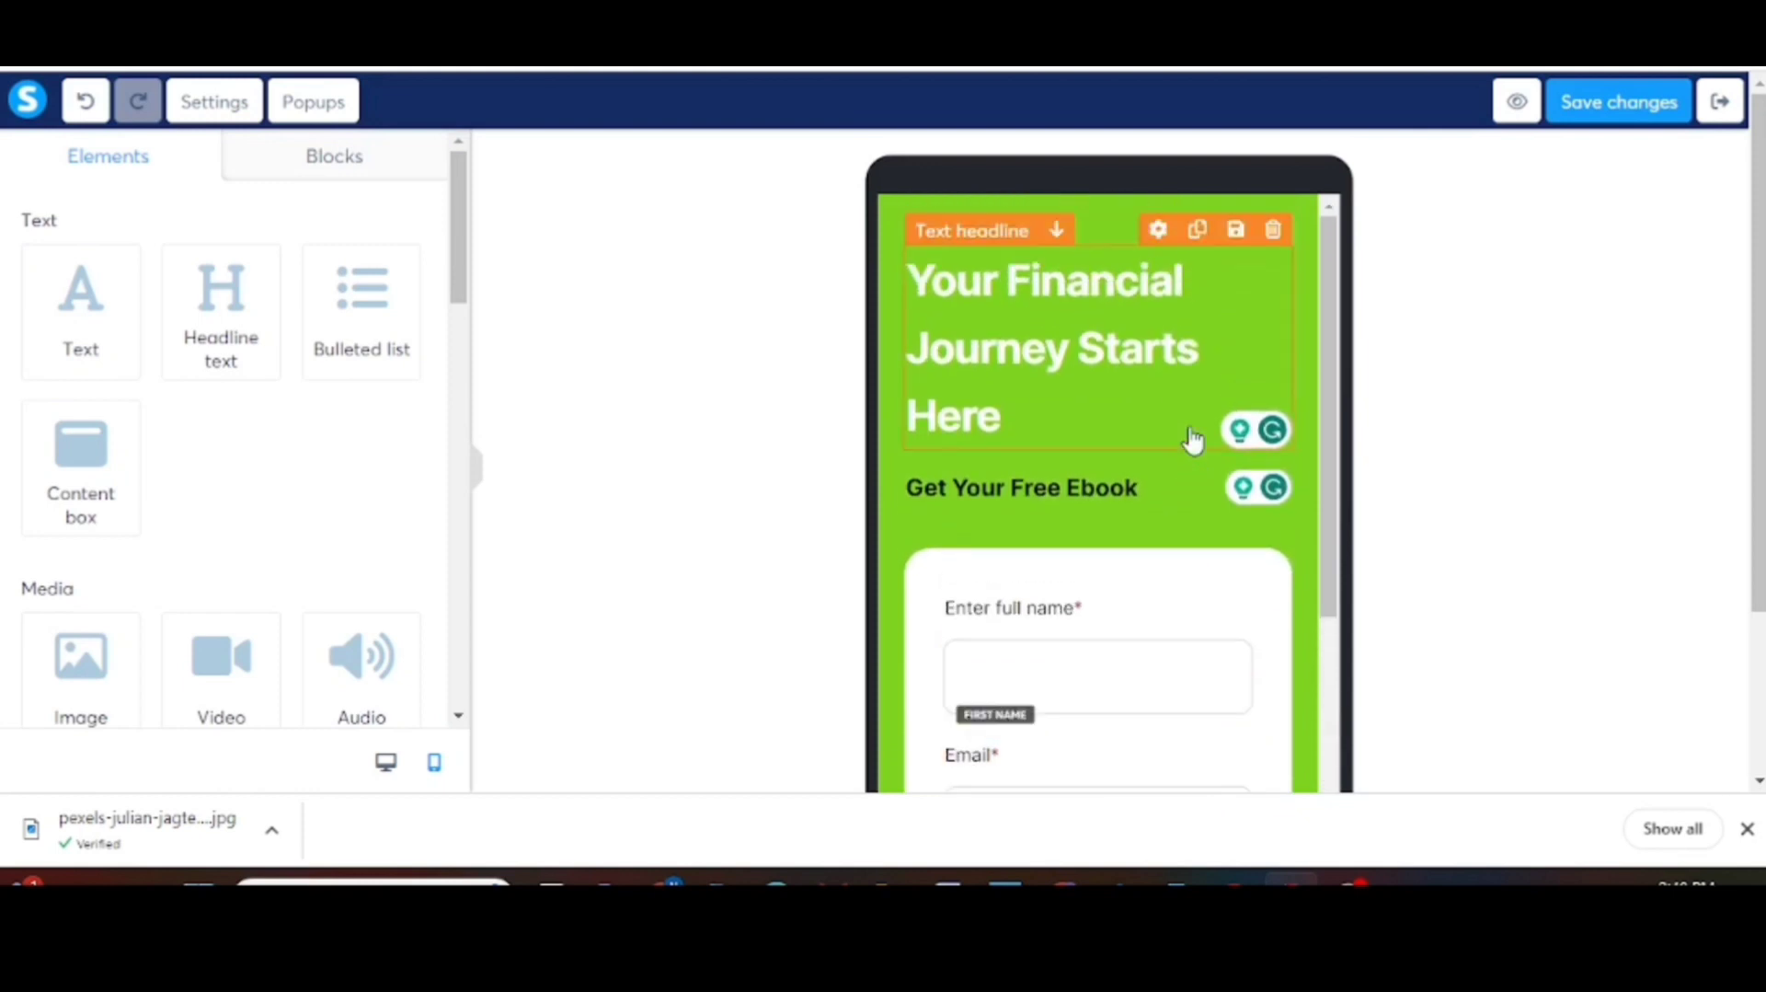
click(1519, 106)
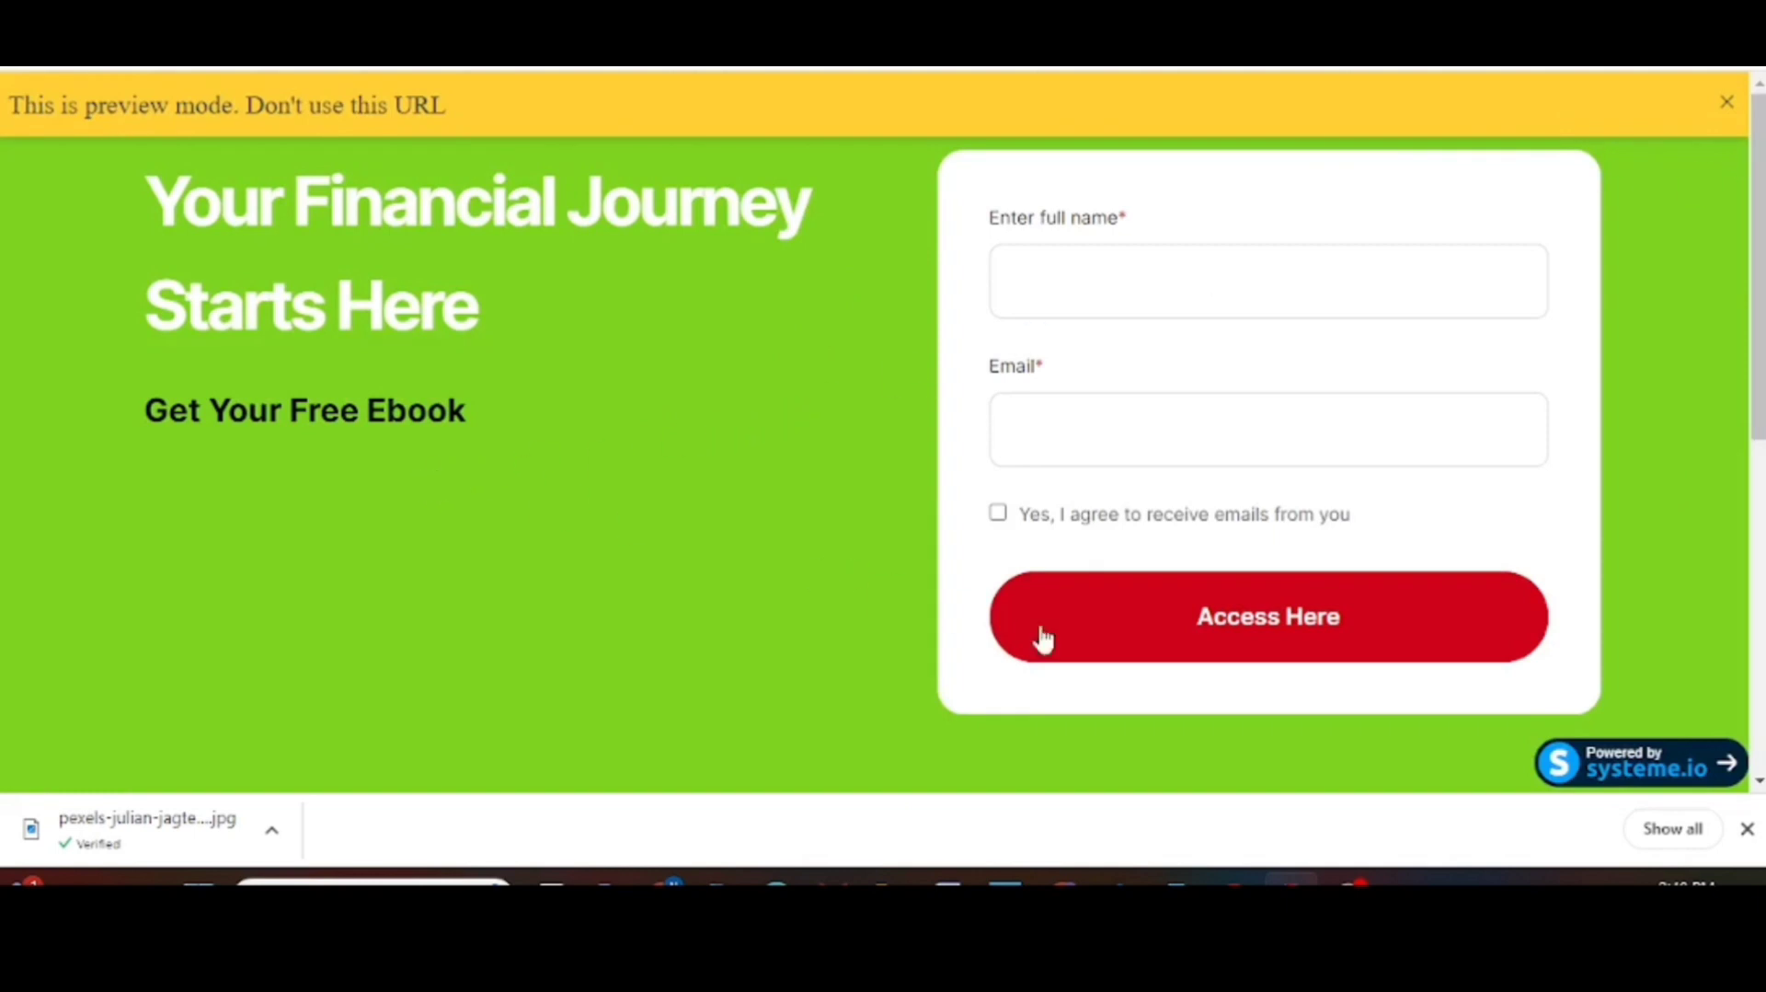
scroll(729, 584, down, 6)
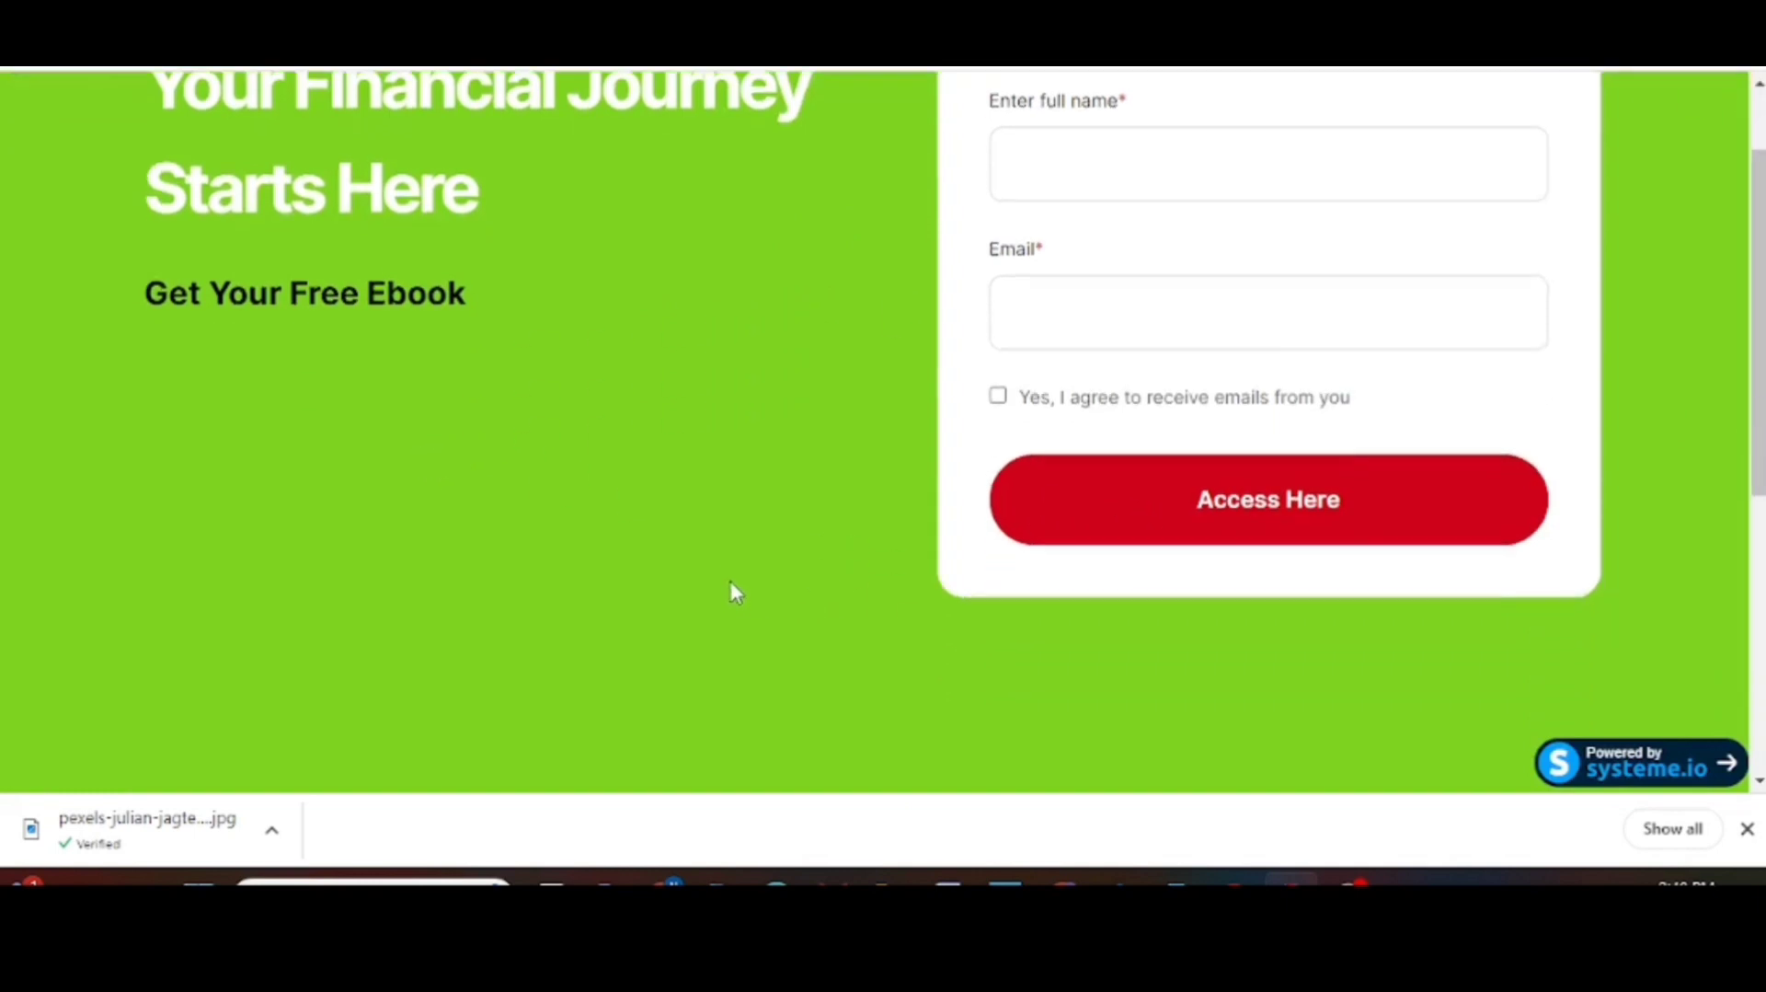
scroll(730, 582, up, 6)
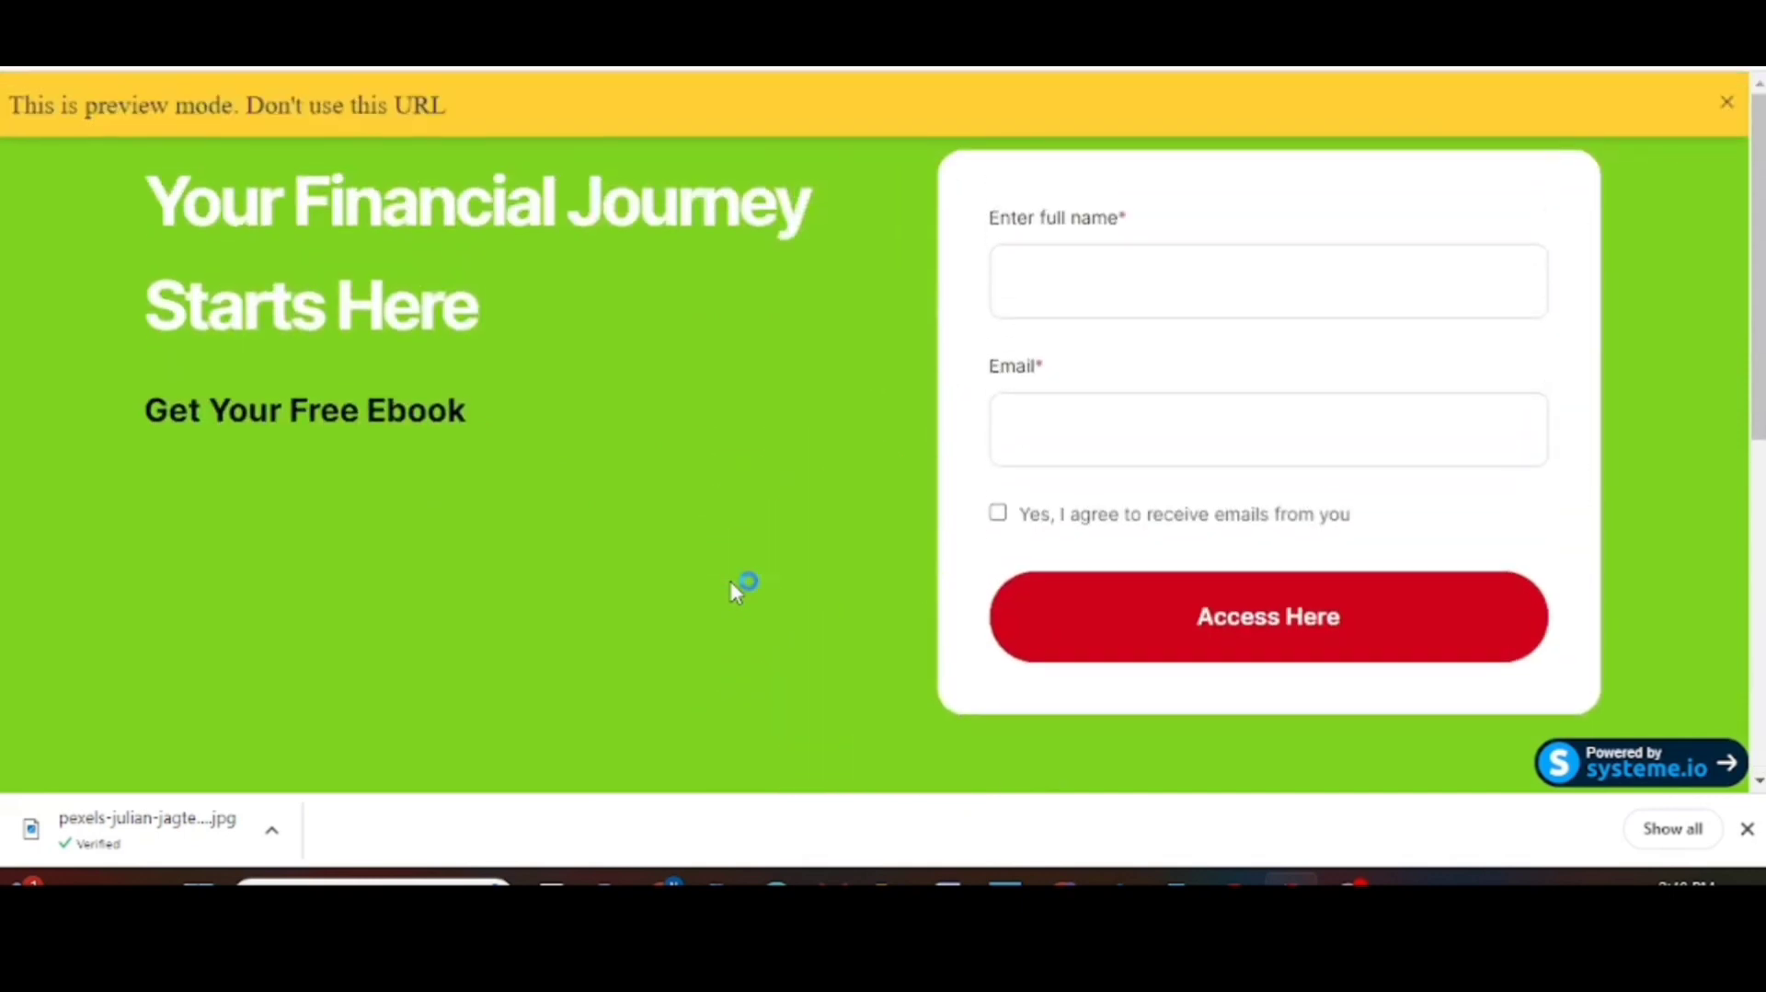
scroll(735, 592, down, 6)
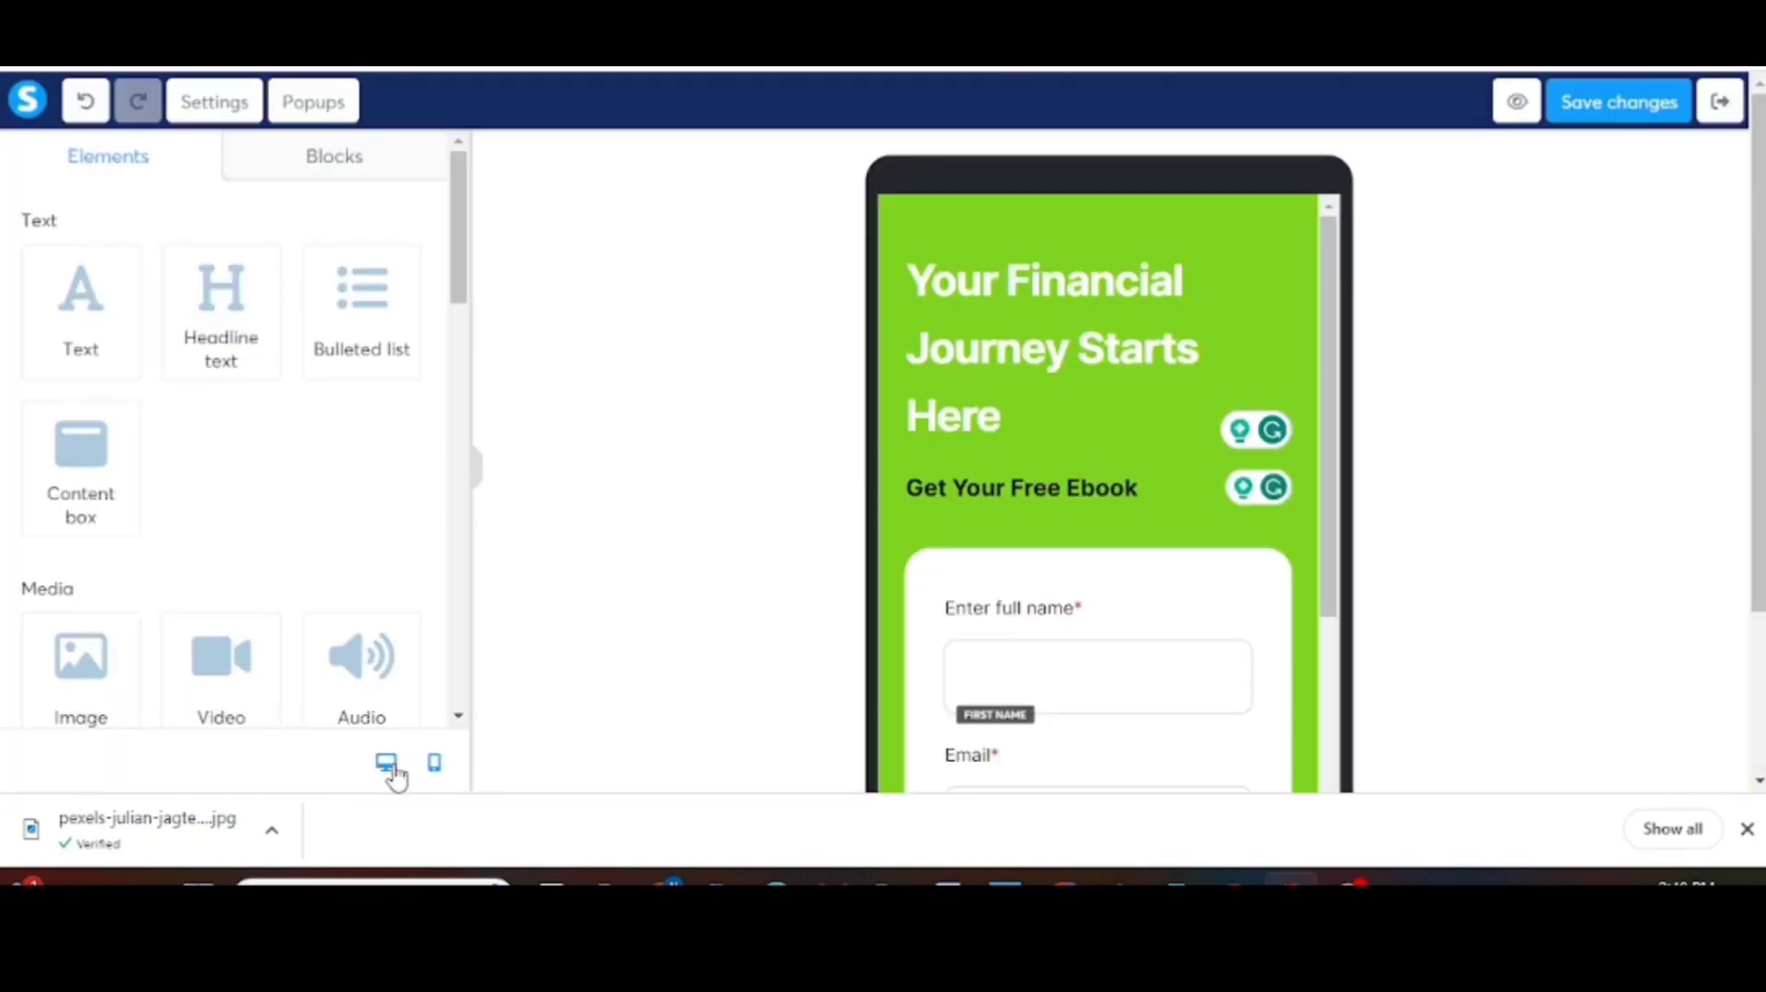
Step: Return to the desktop version of the squeeze page, then save the changes and exit the page editor
click(396, 769)
click(1307, 698)
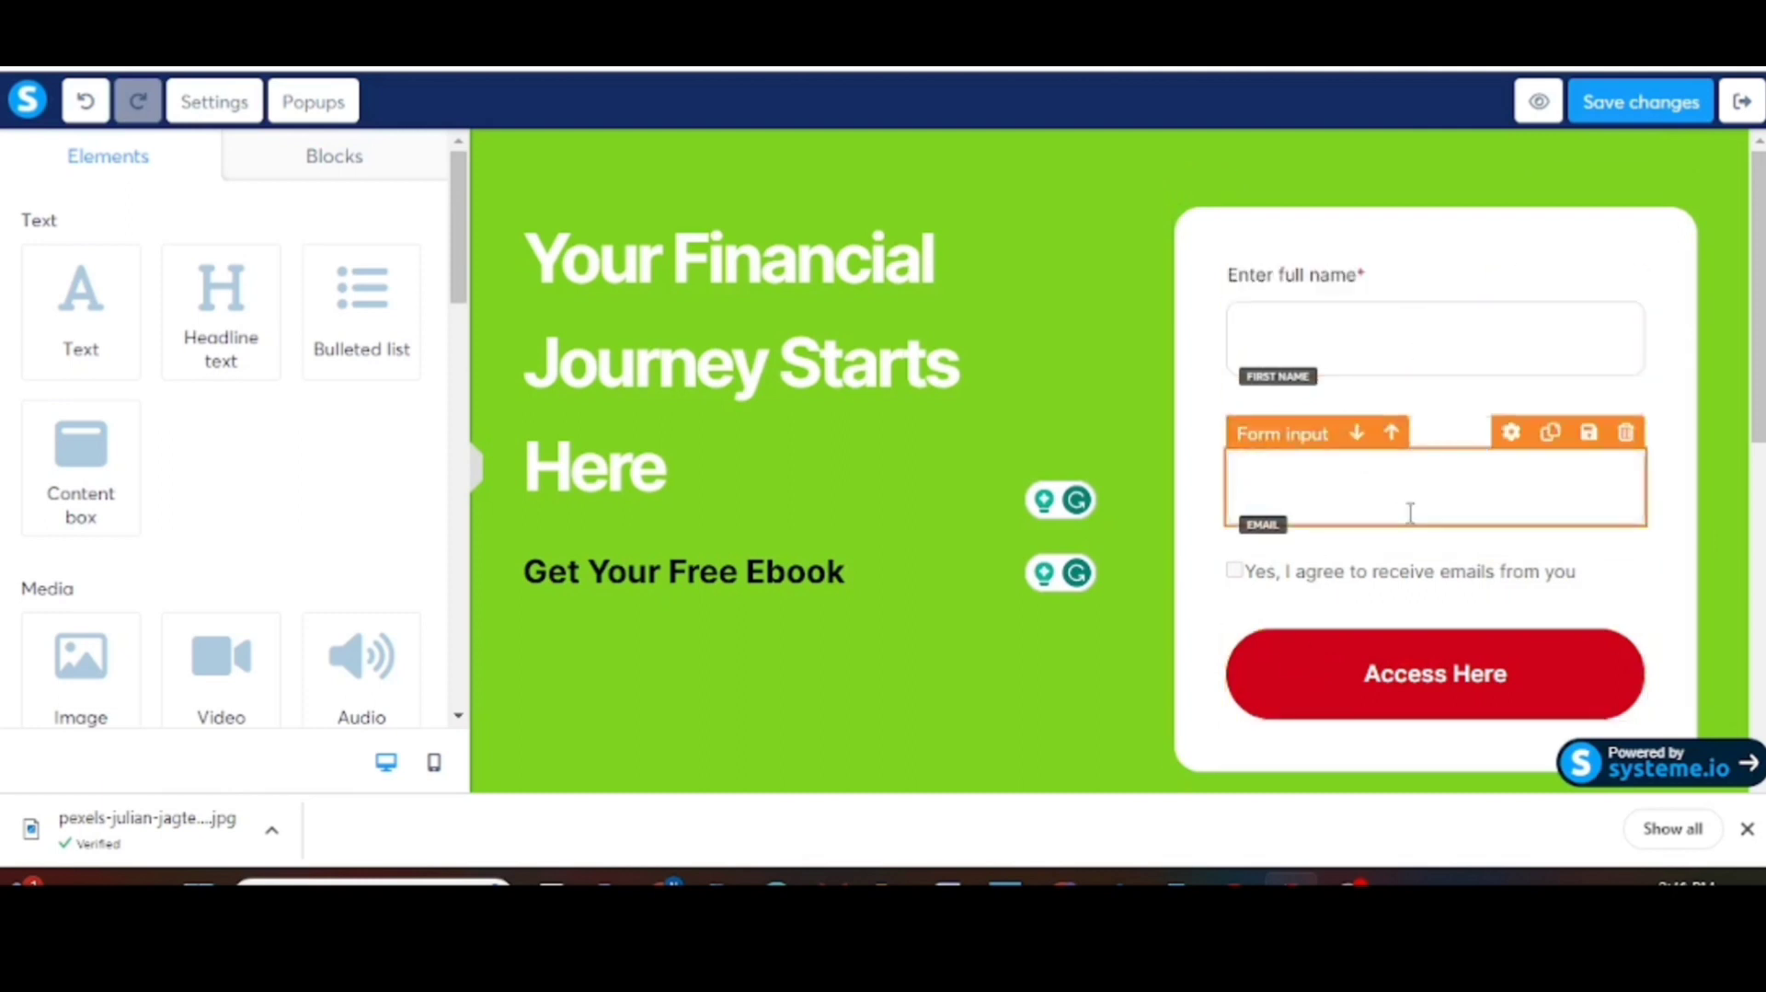
click(1306, 679)
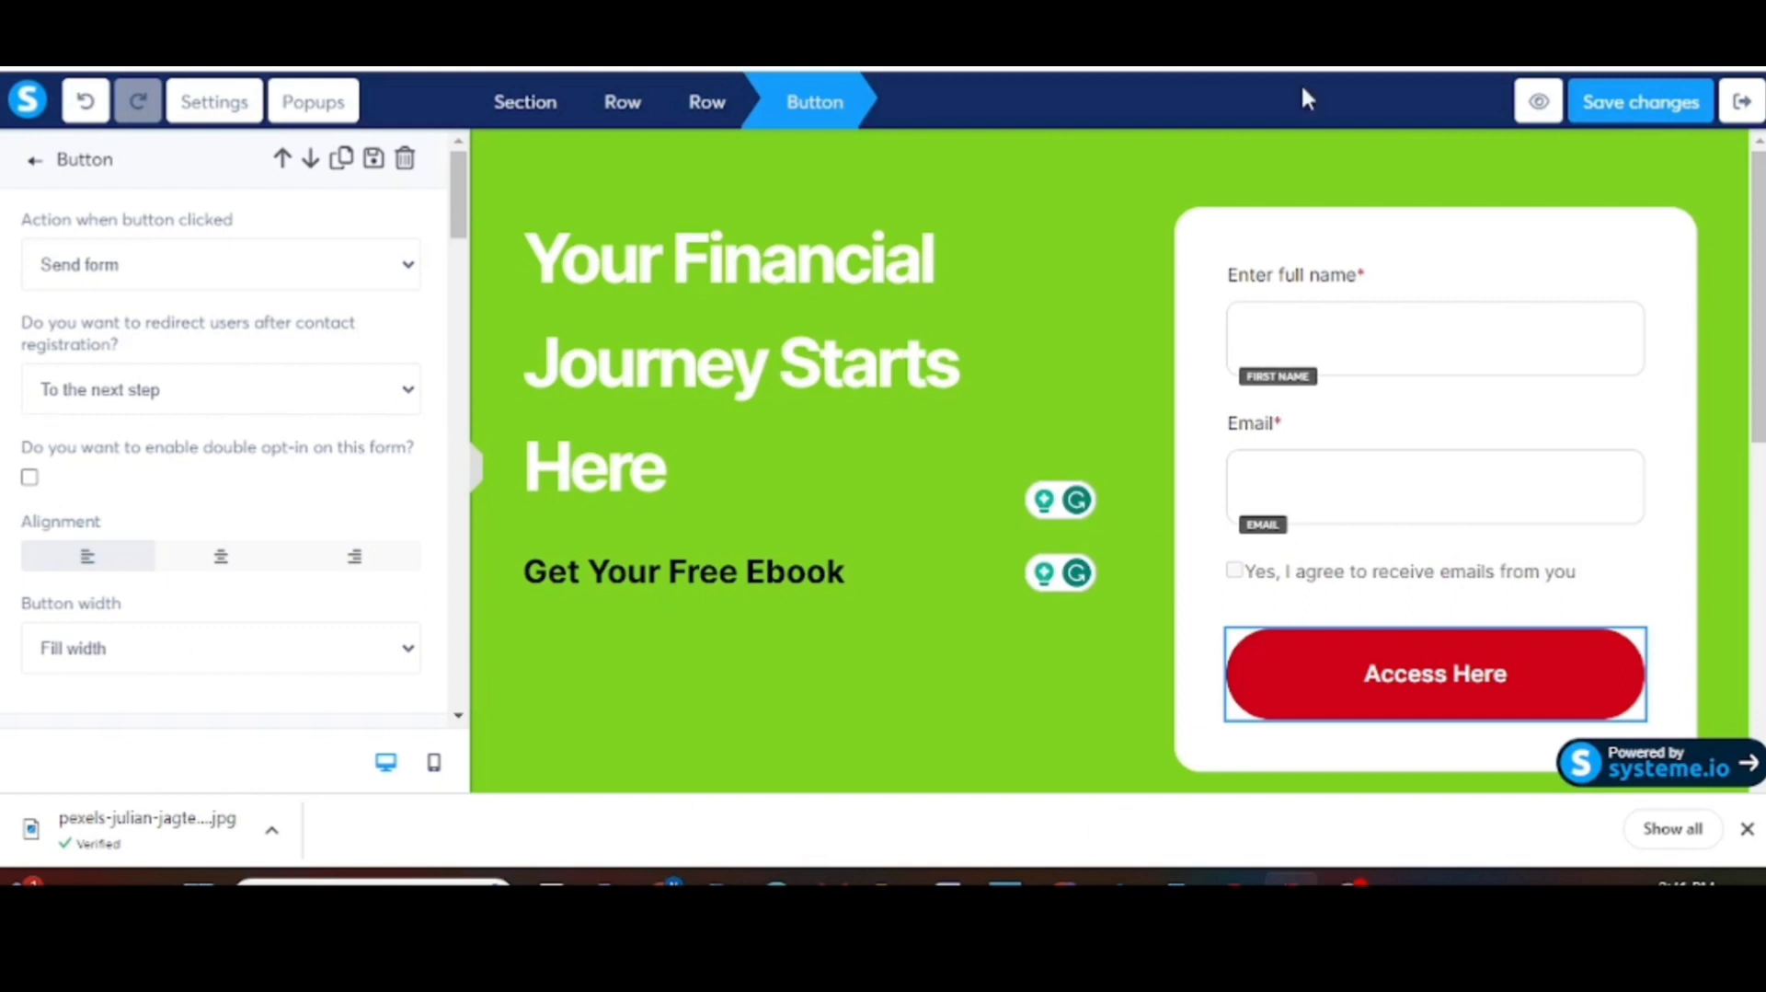
click(1641, 103)
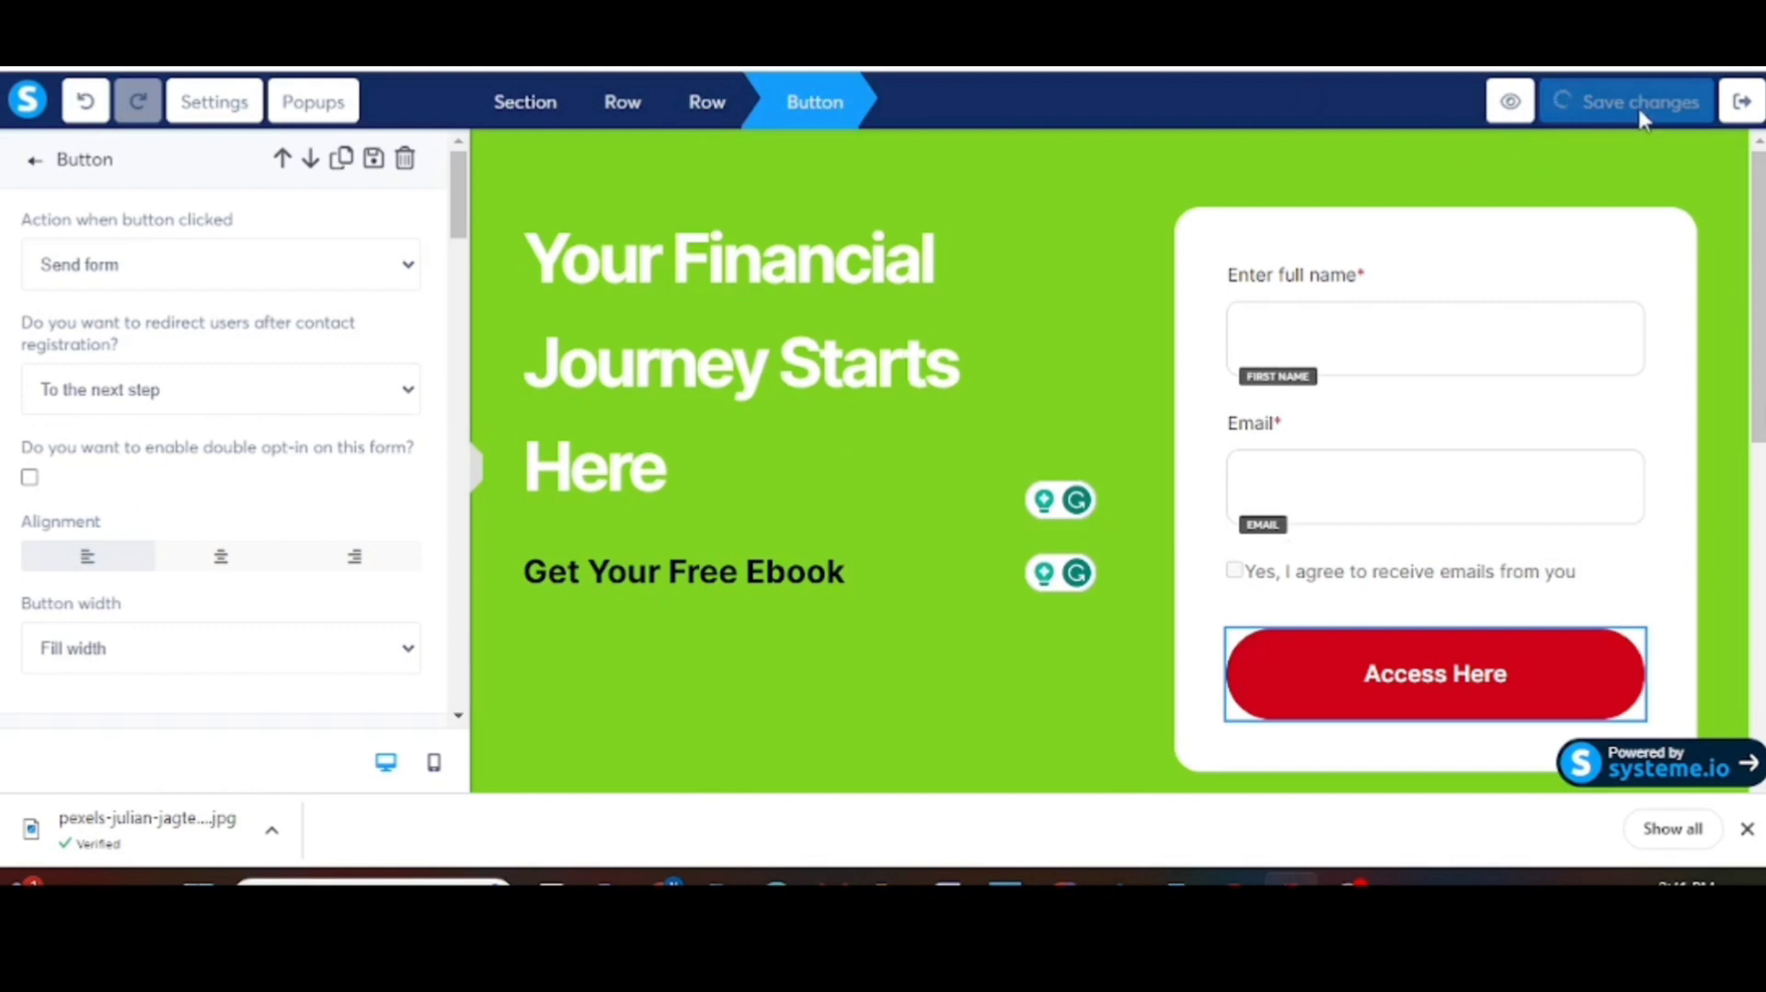
click(1748, 116)
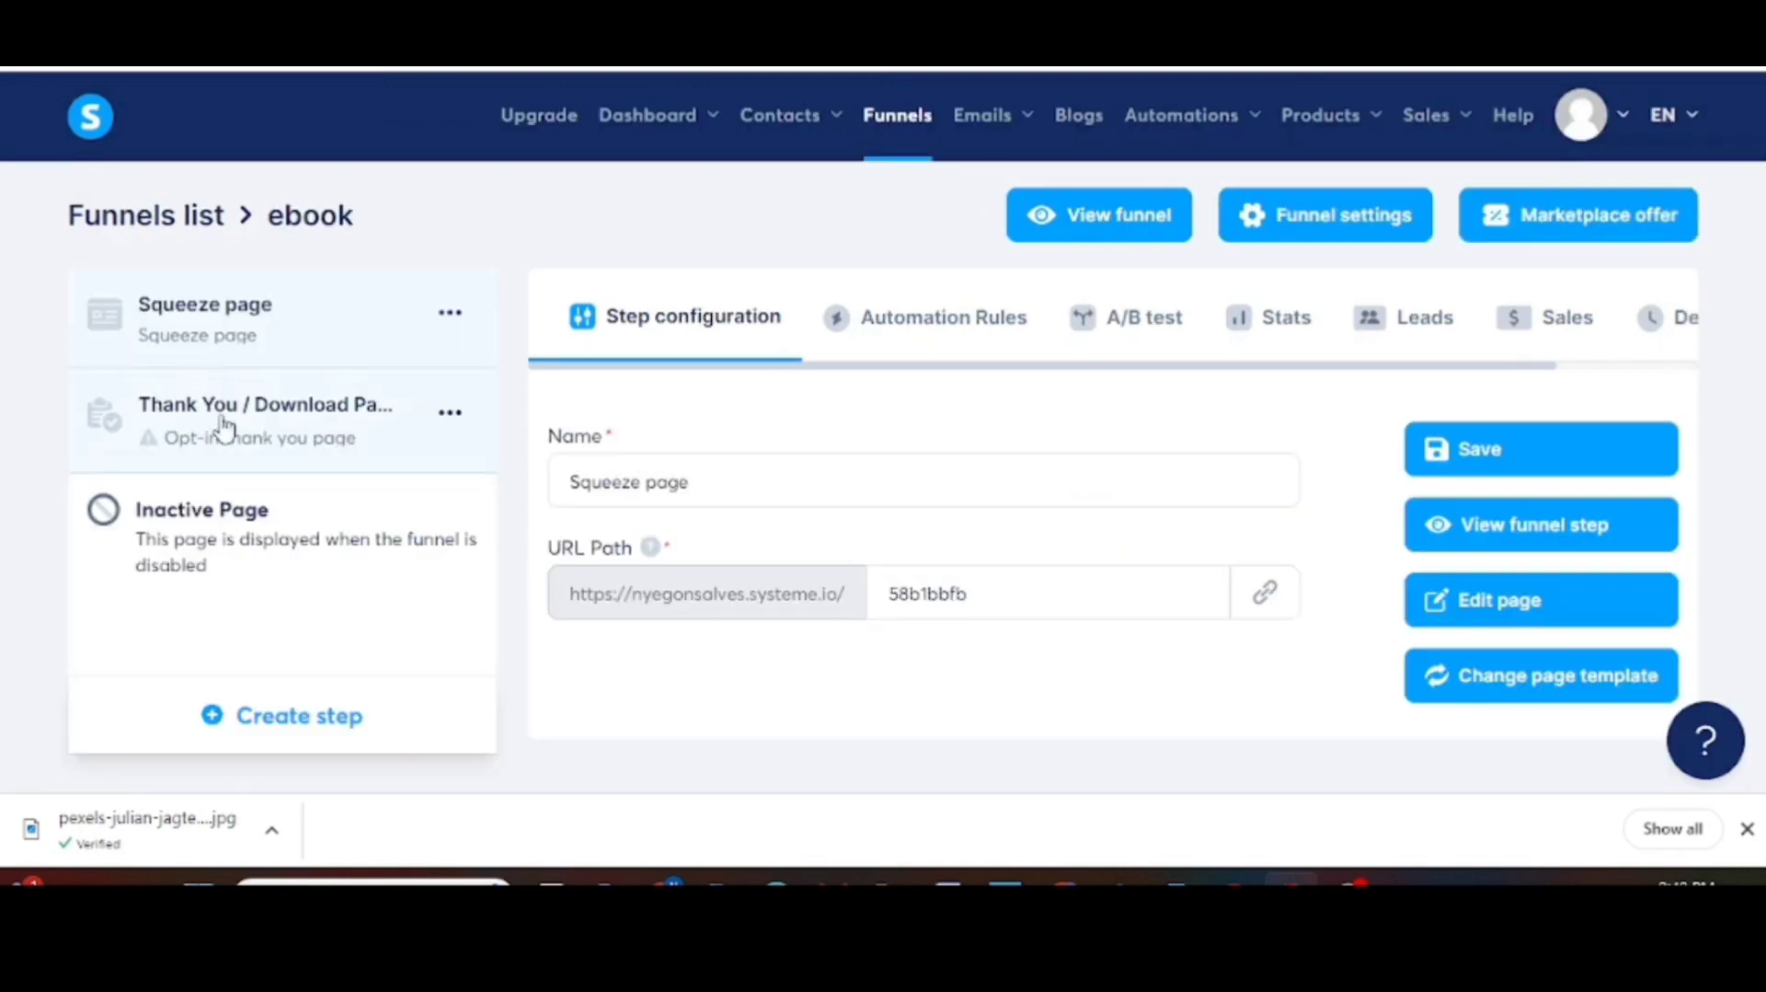
Step: Apply the "Thank you for registering!" template to the Thank You / Download Page step and open that page for editing
click(288, 439)
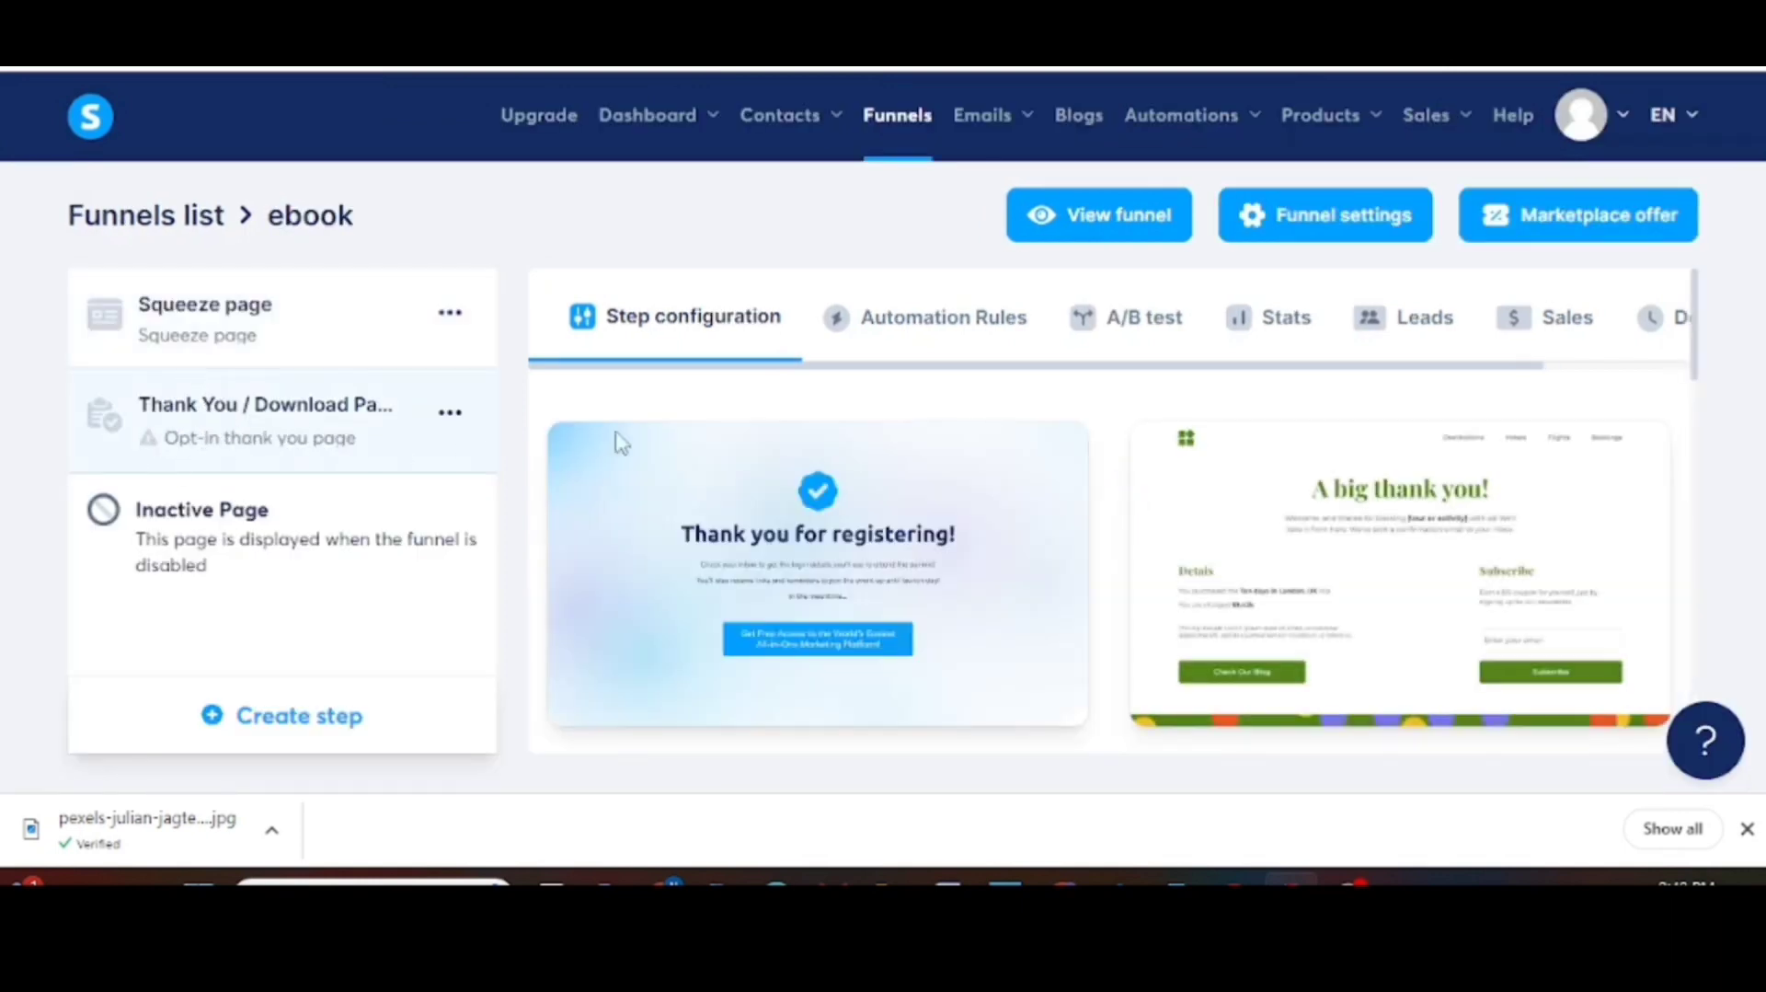
scroll(1126, 513, down, 2)
scroll(1134, 512, down, 5)
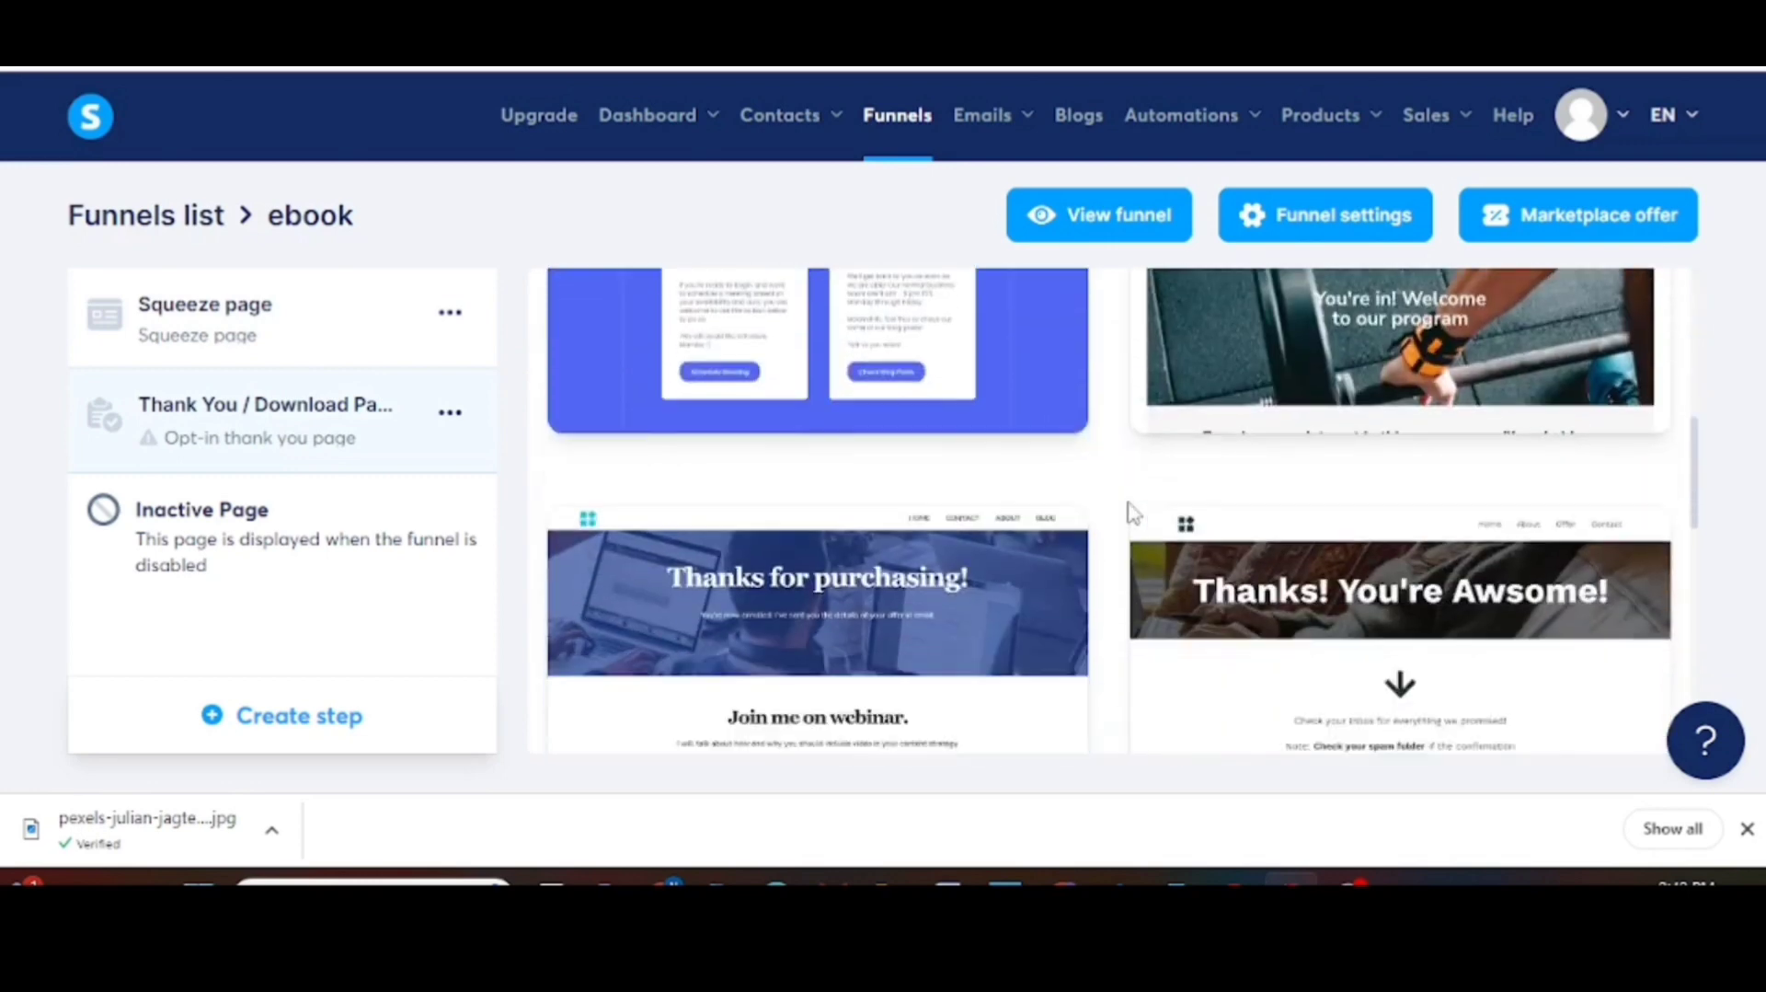
scroll(1134, 513, down, 5)
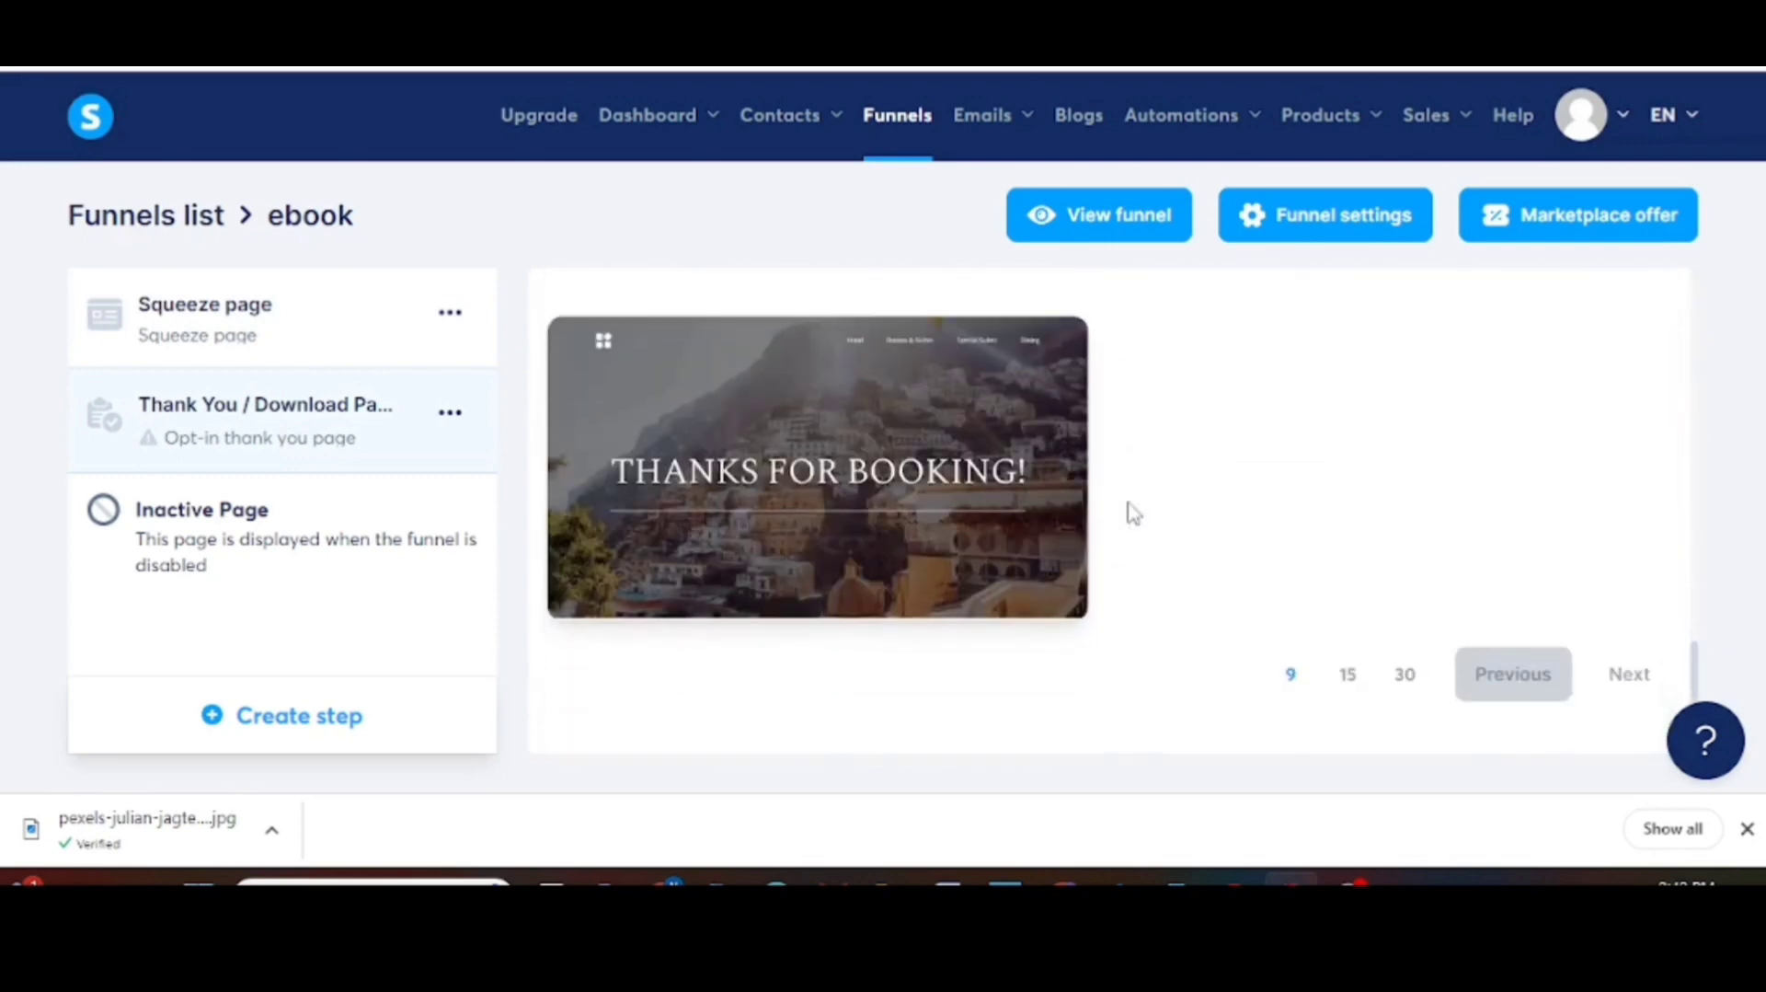
click(1344, 672)
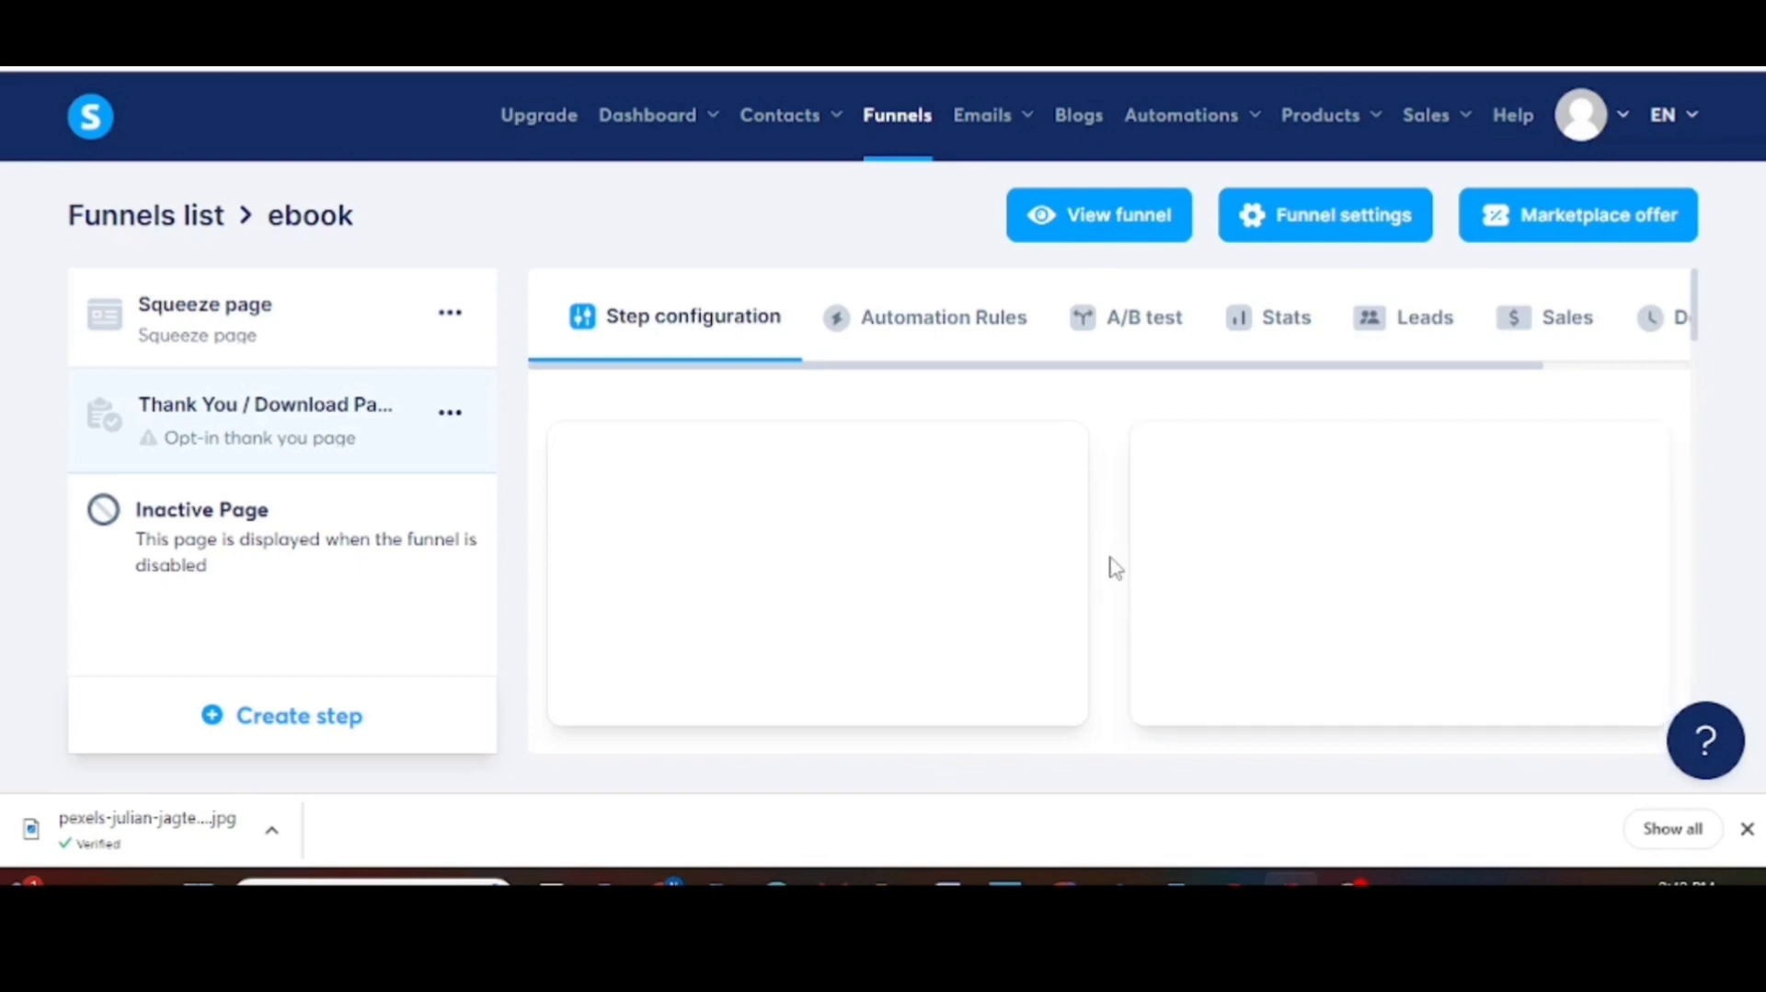
mouse_move(891, 576)
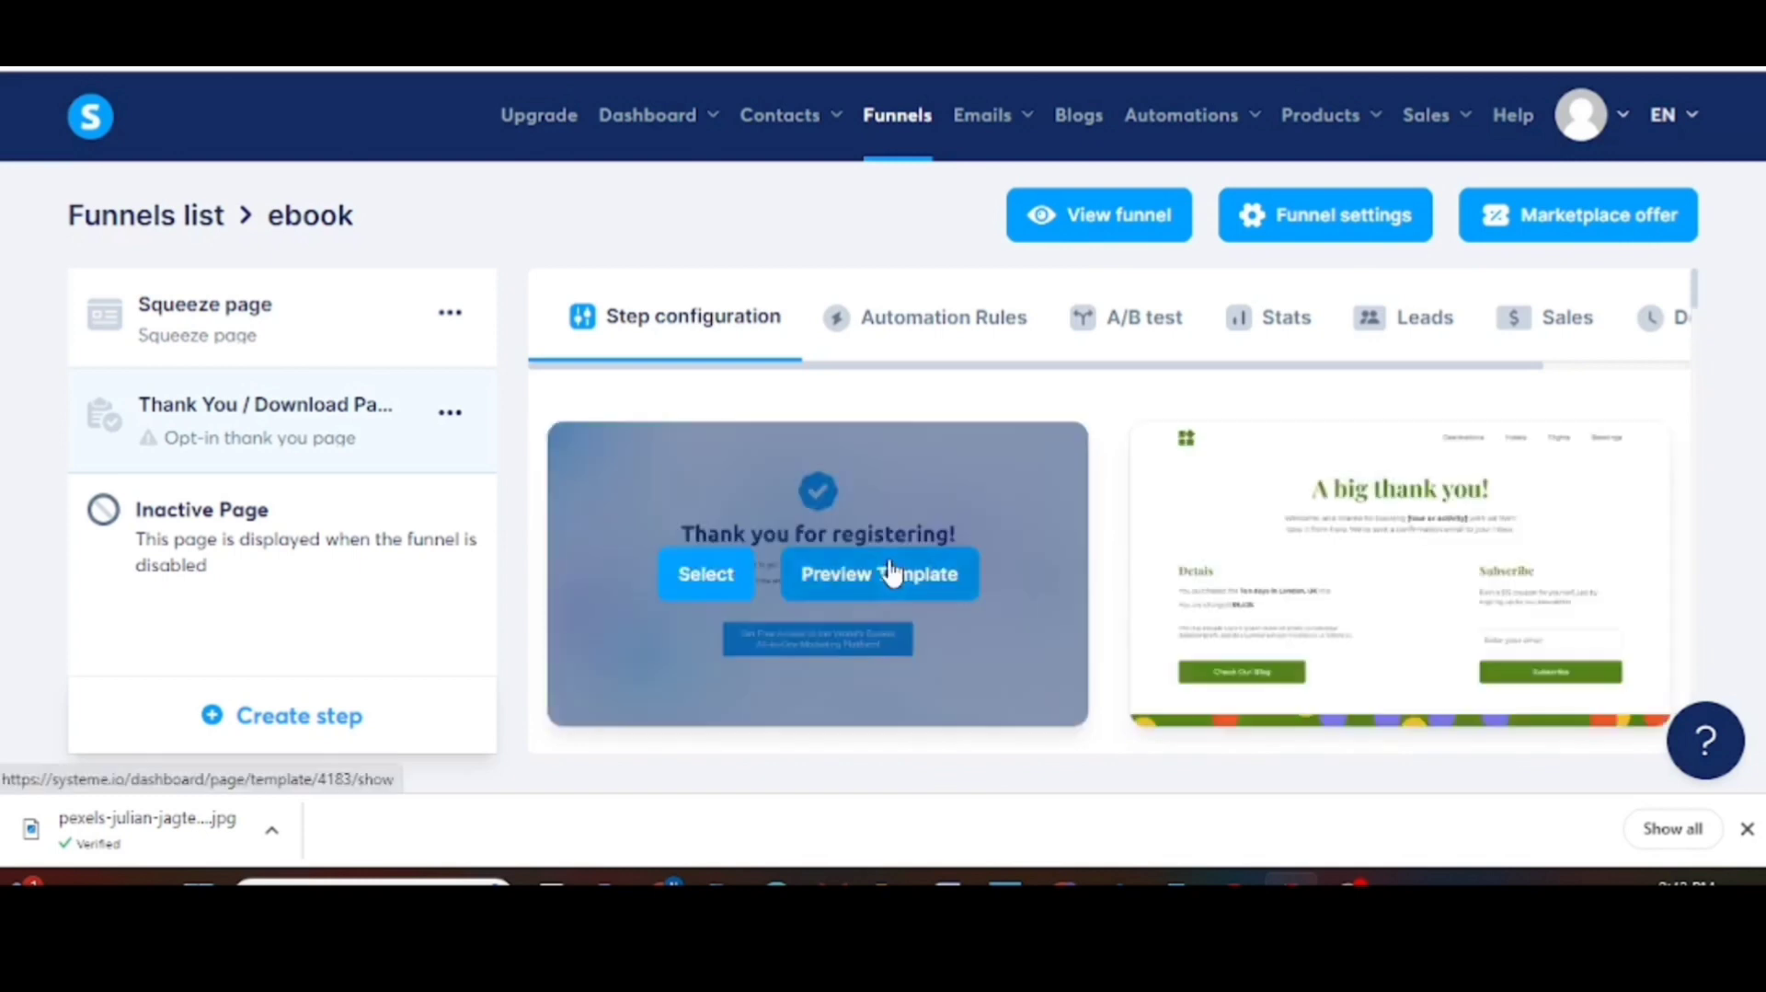
click(680, 584)
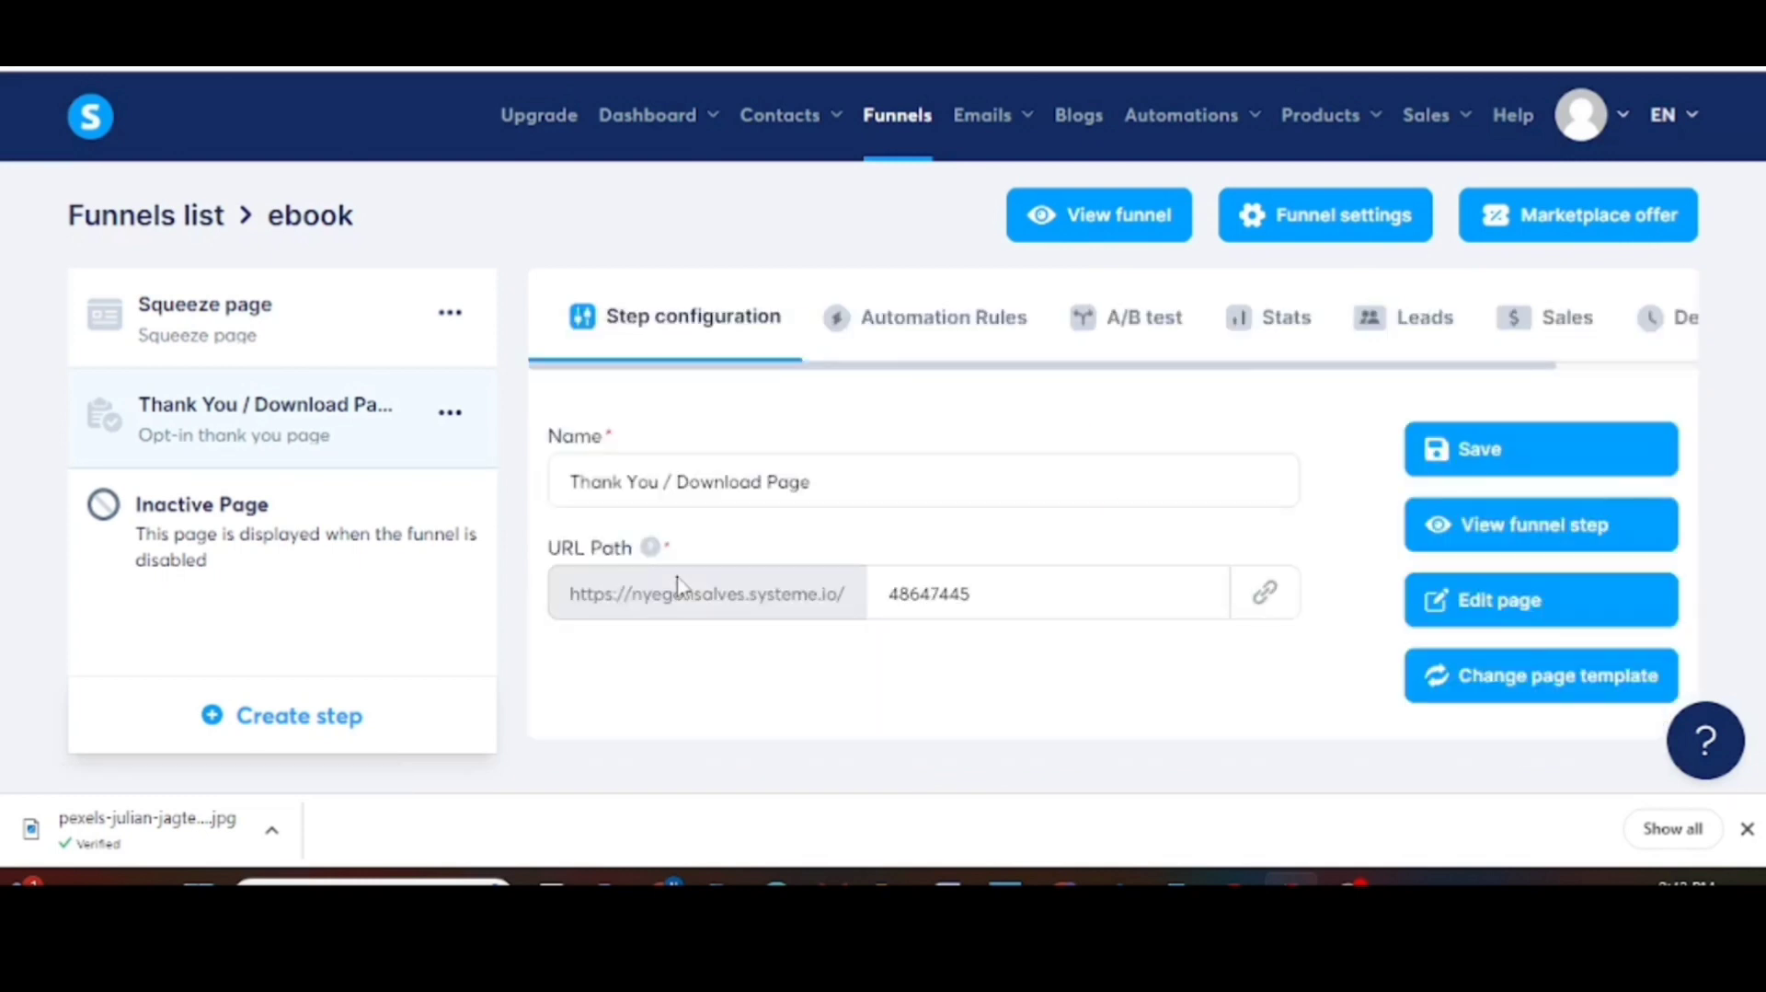
click(1518, 617)
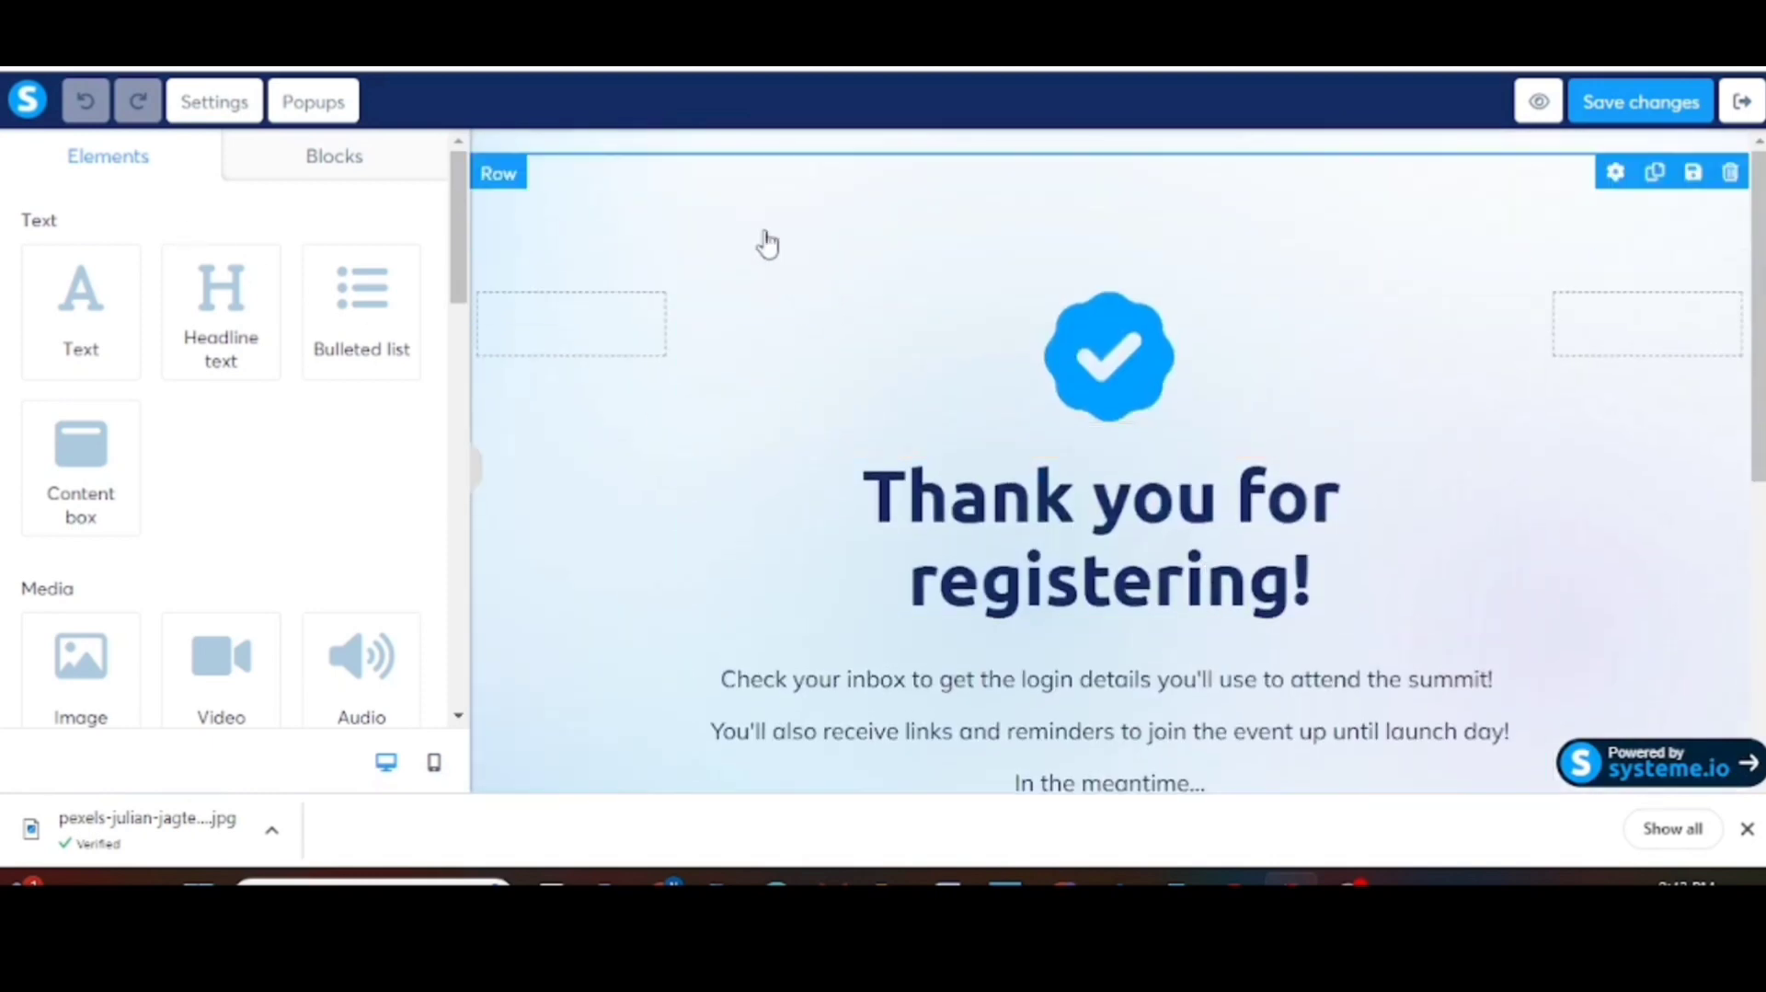
Step: Set the background color of the thank-you page's main section to the default bright green, 7ED321
click(731, 161)
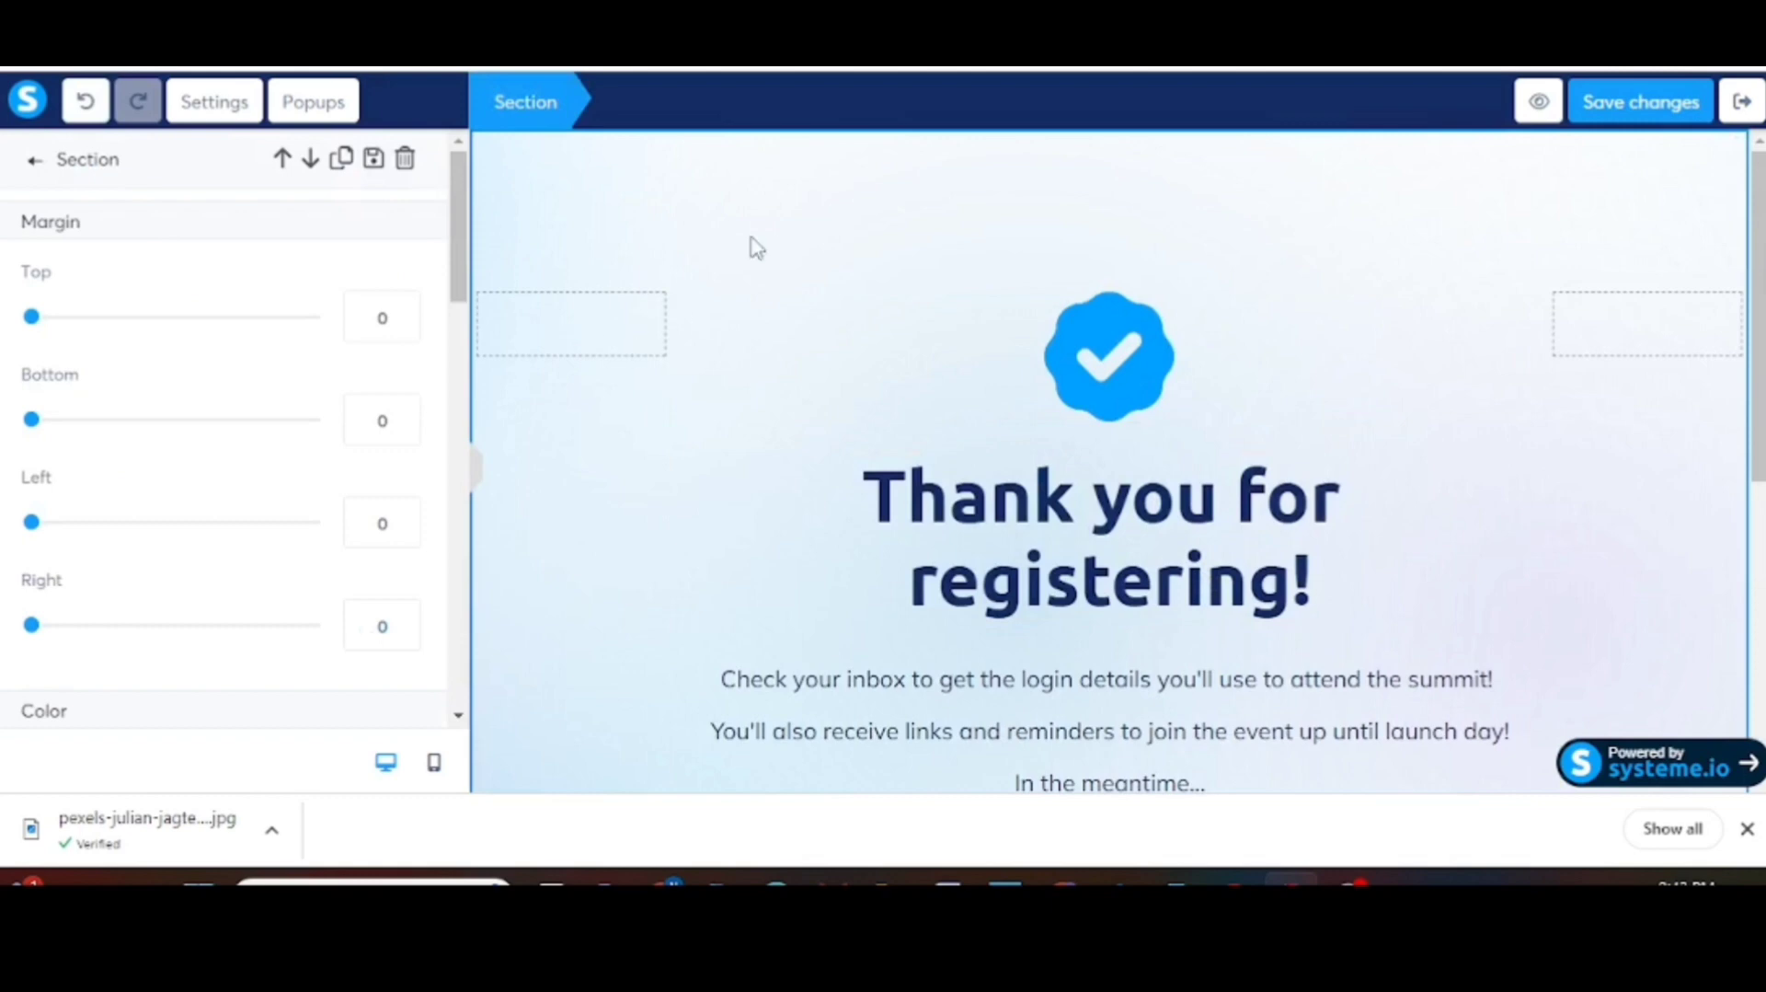
scroll(250, 526, down, 4)
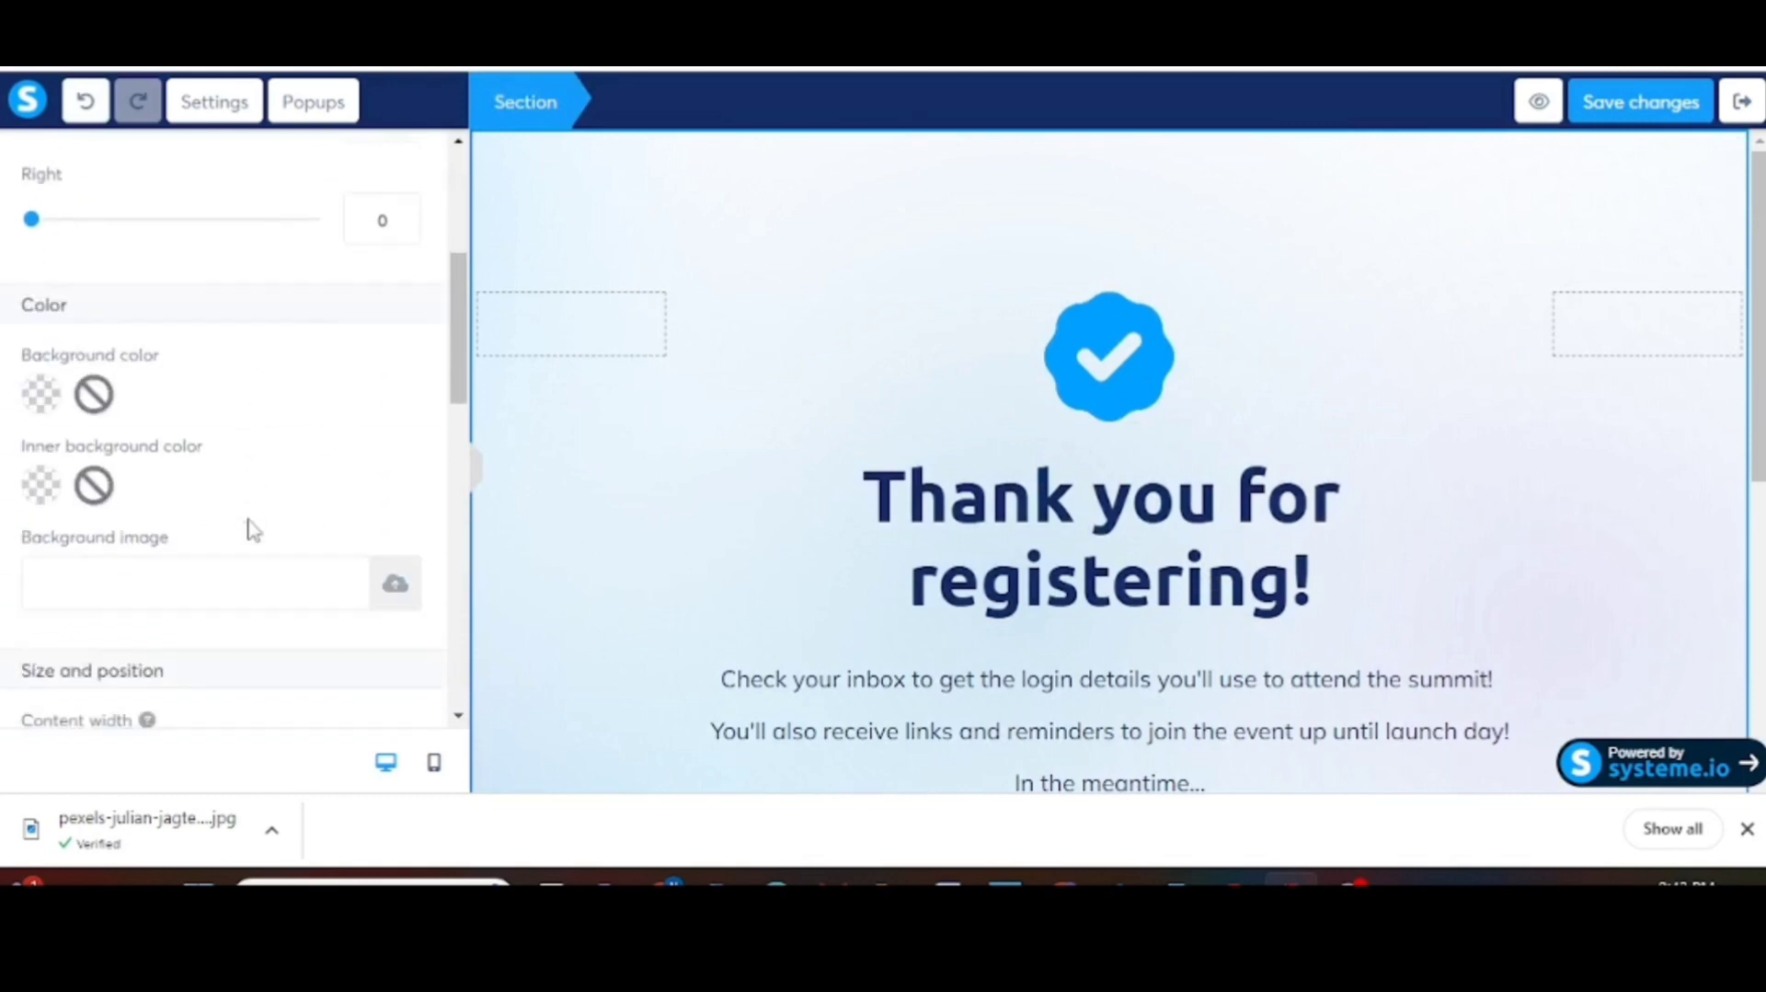
scroll(250, 532, down, 2)
click(55, 285)
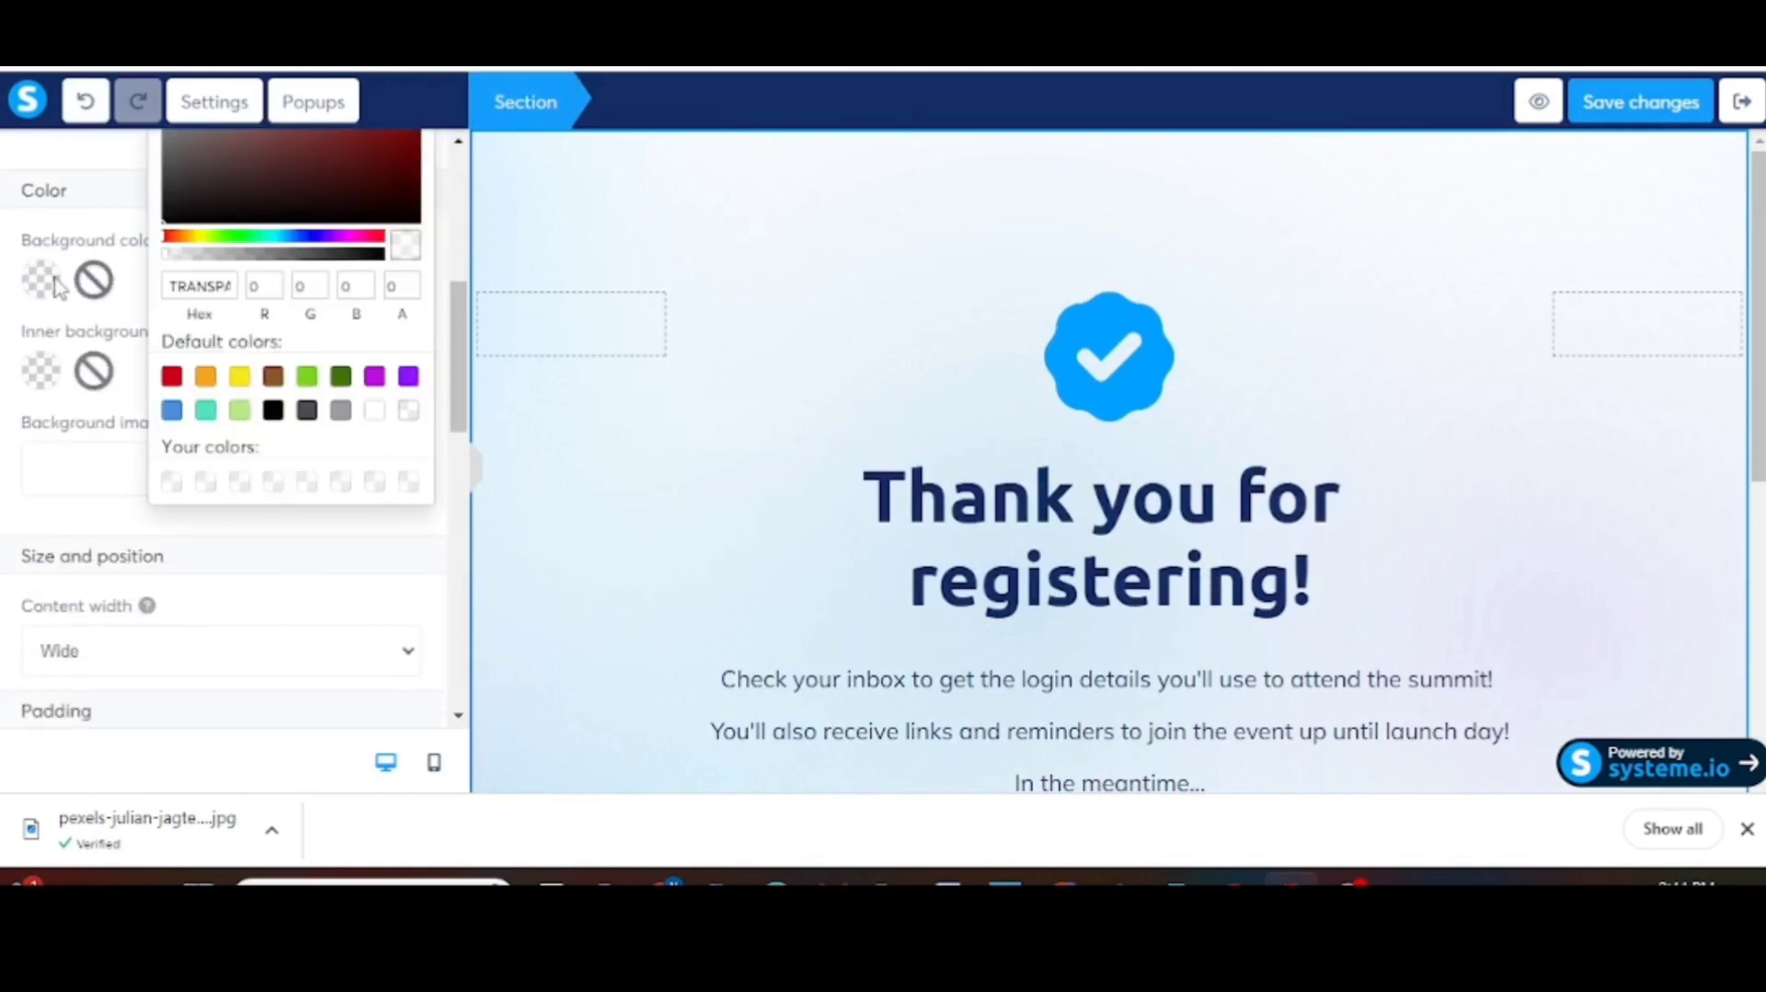
click(308, 379)
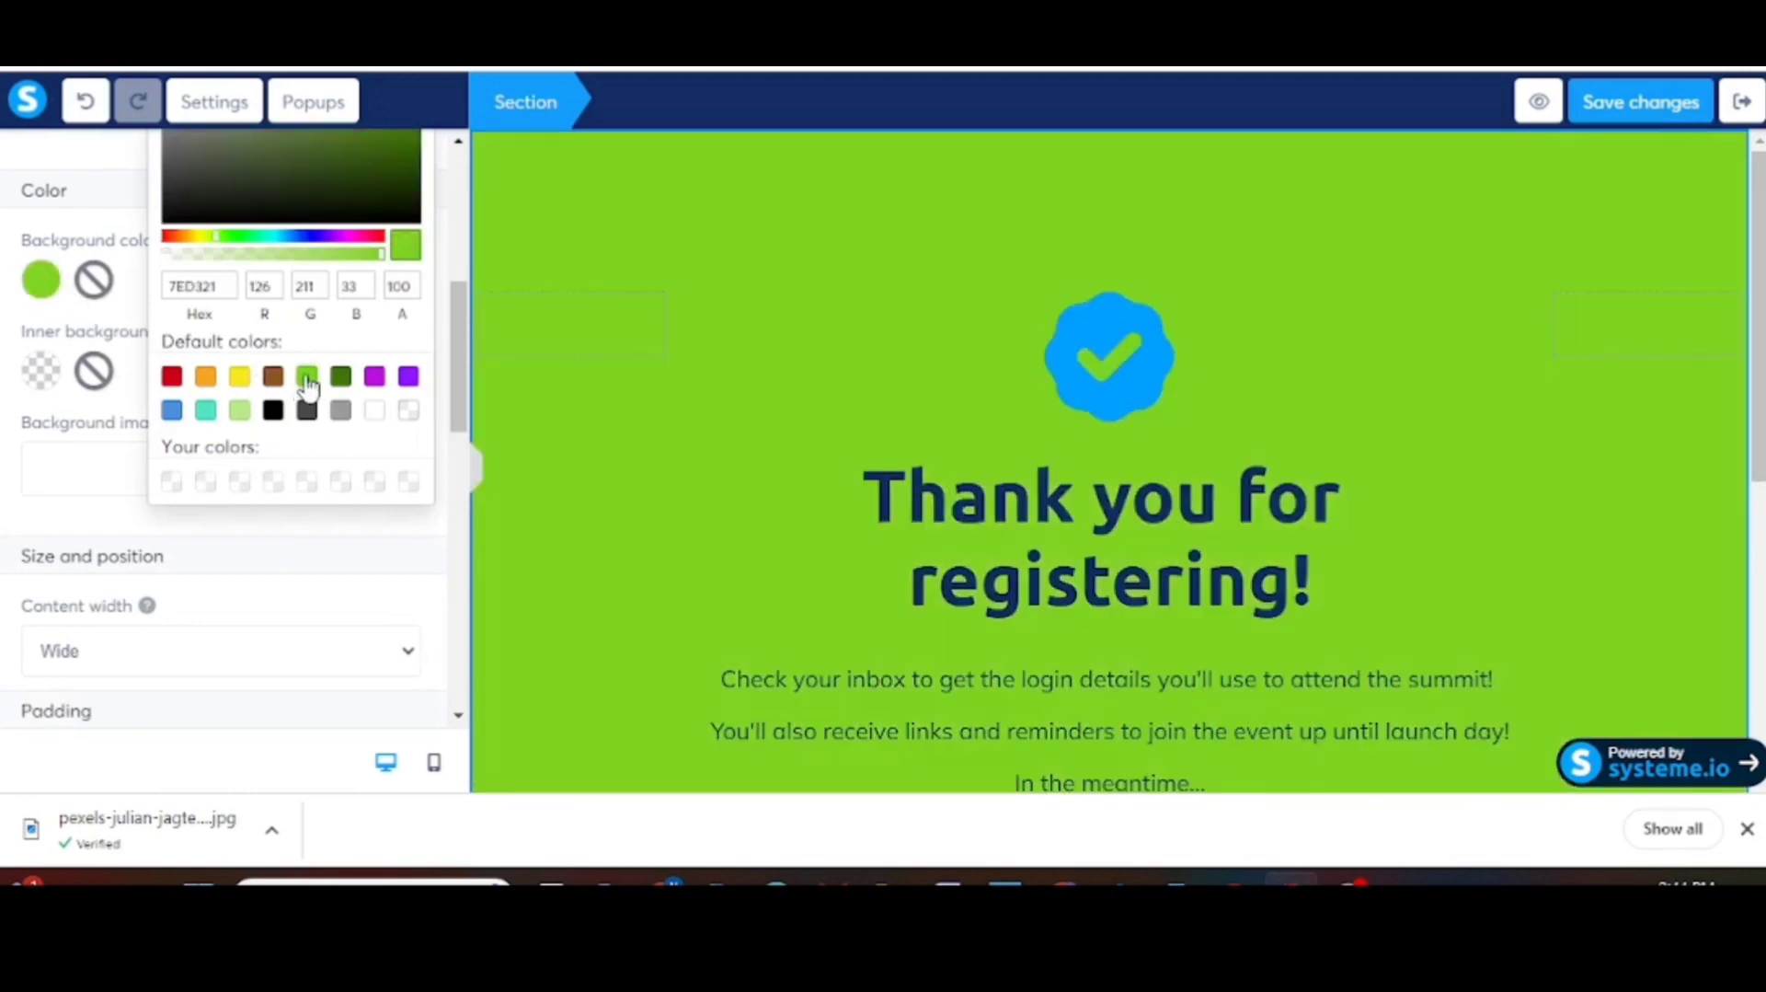
click(709, 361)
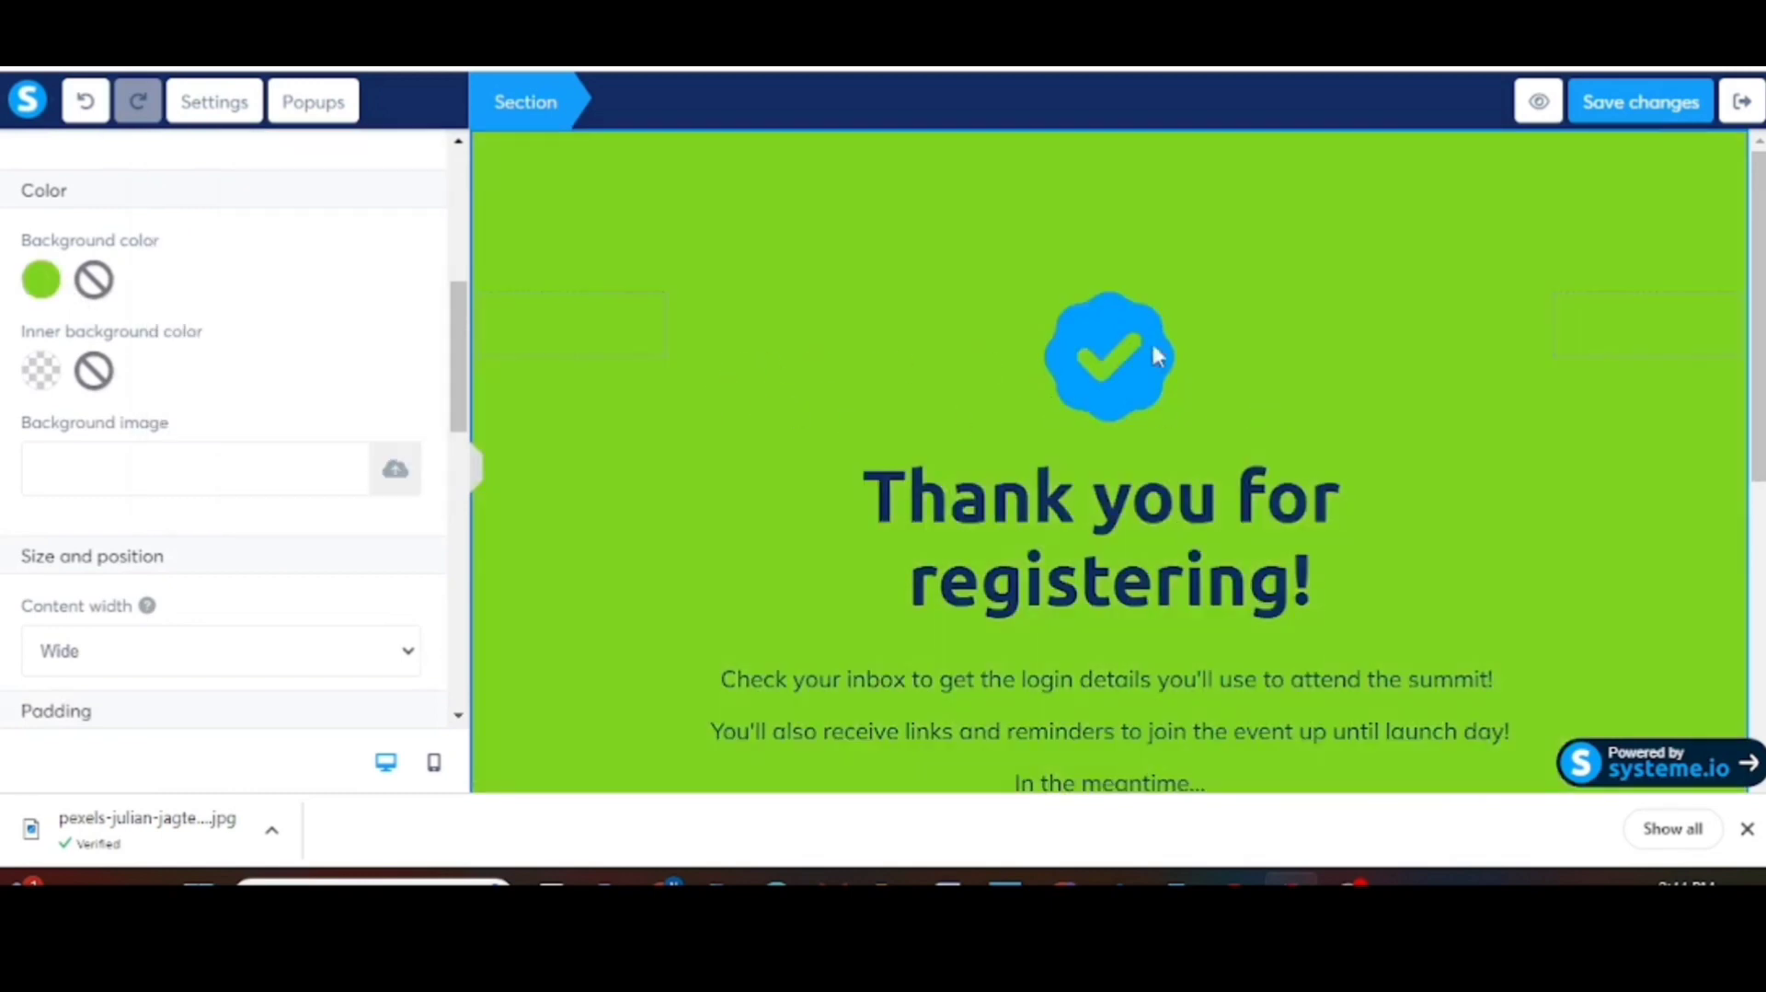
Step: Replace the blue checkmark image above the headline with the uploaded ebook mockup mediamodifier_image.png
click(1112, 387)
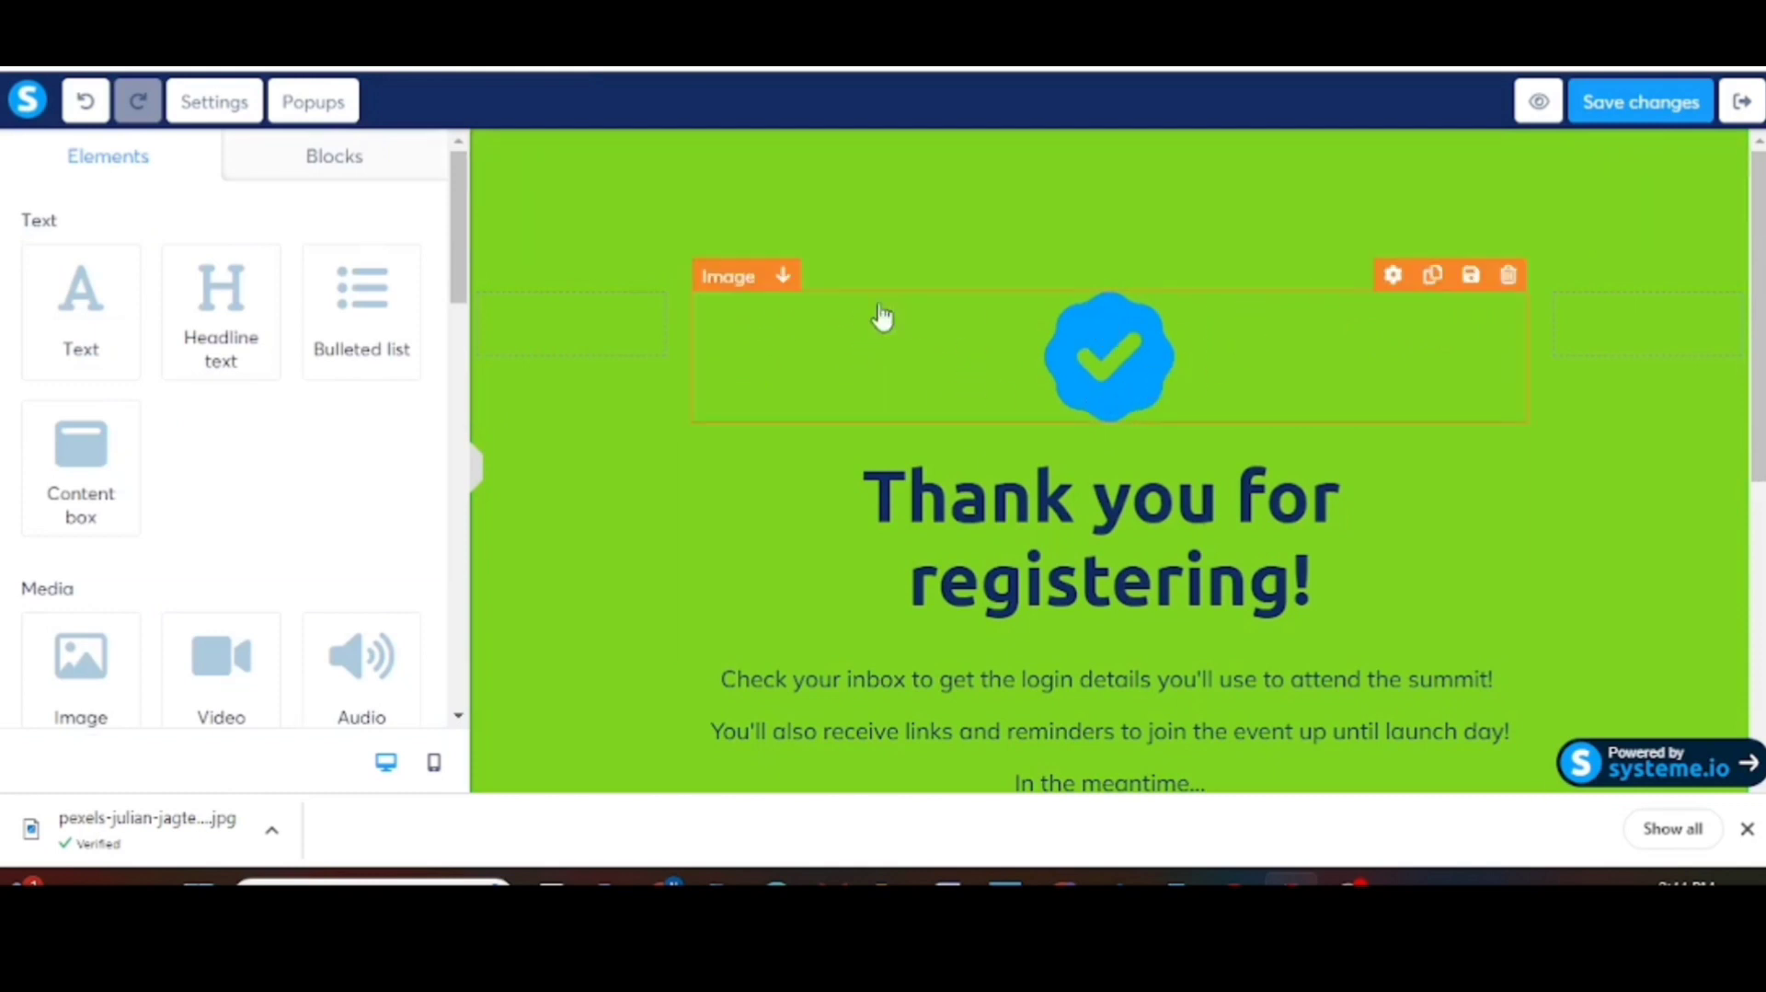
click(1192, 323)
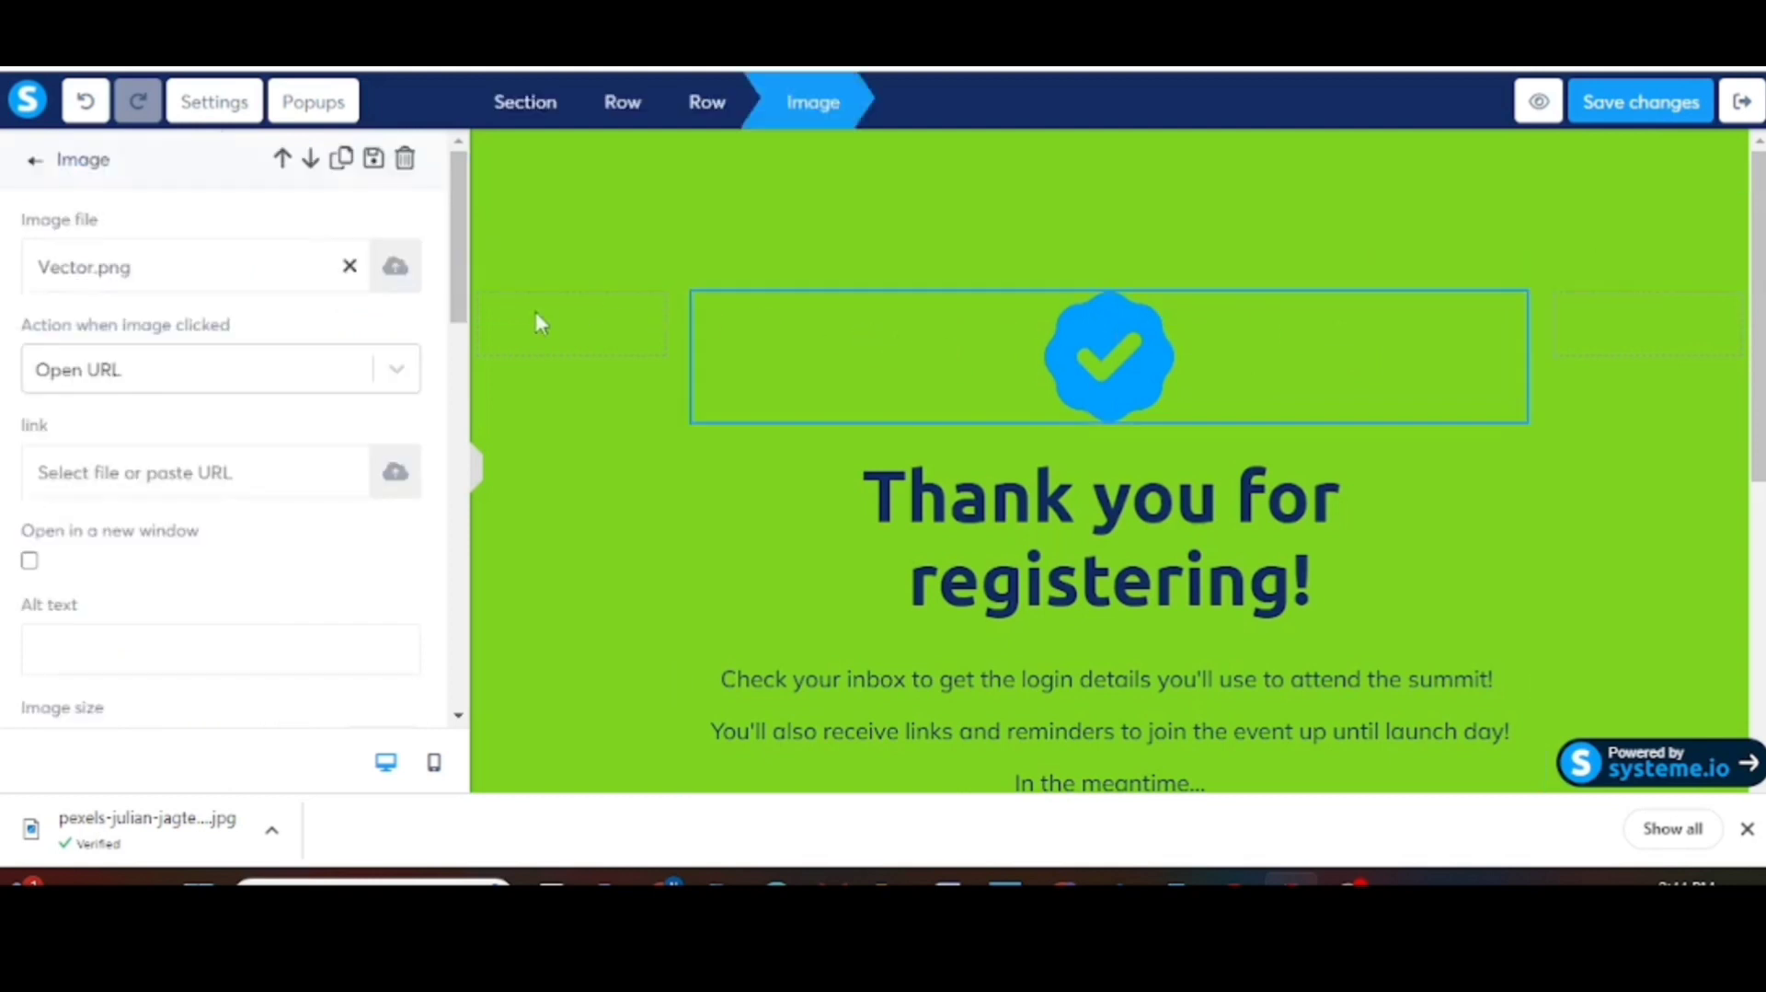
click(396, 270)
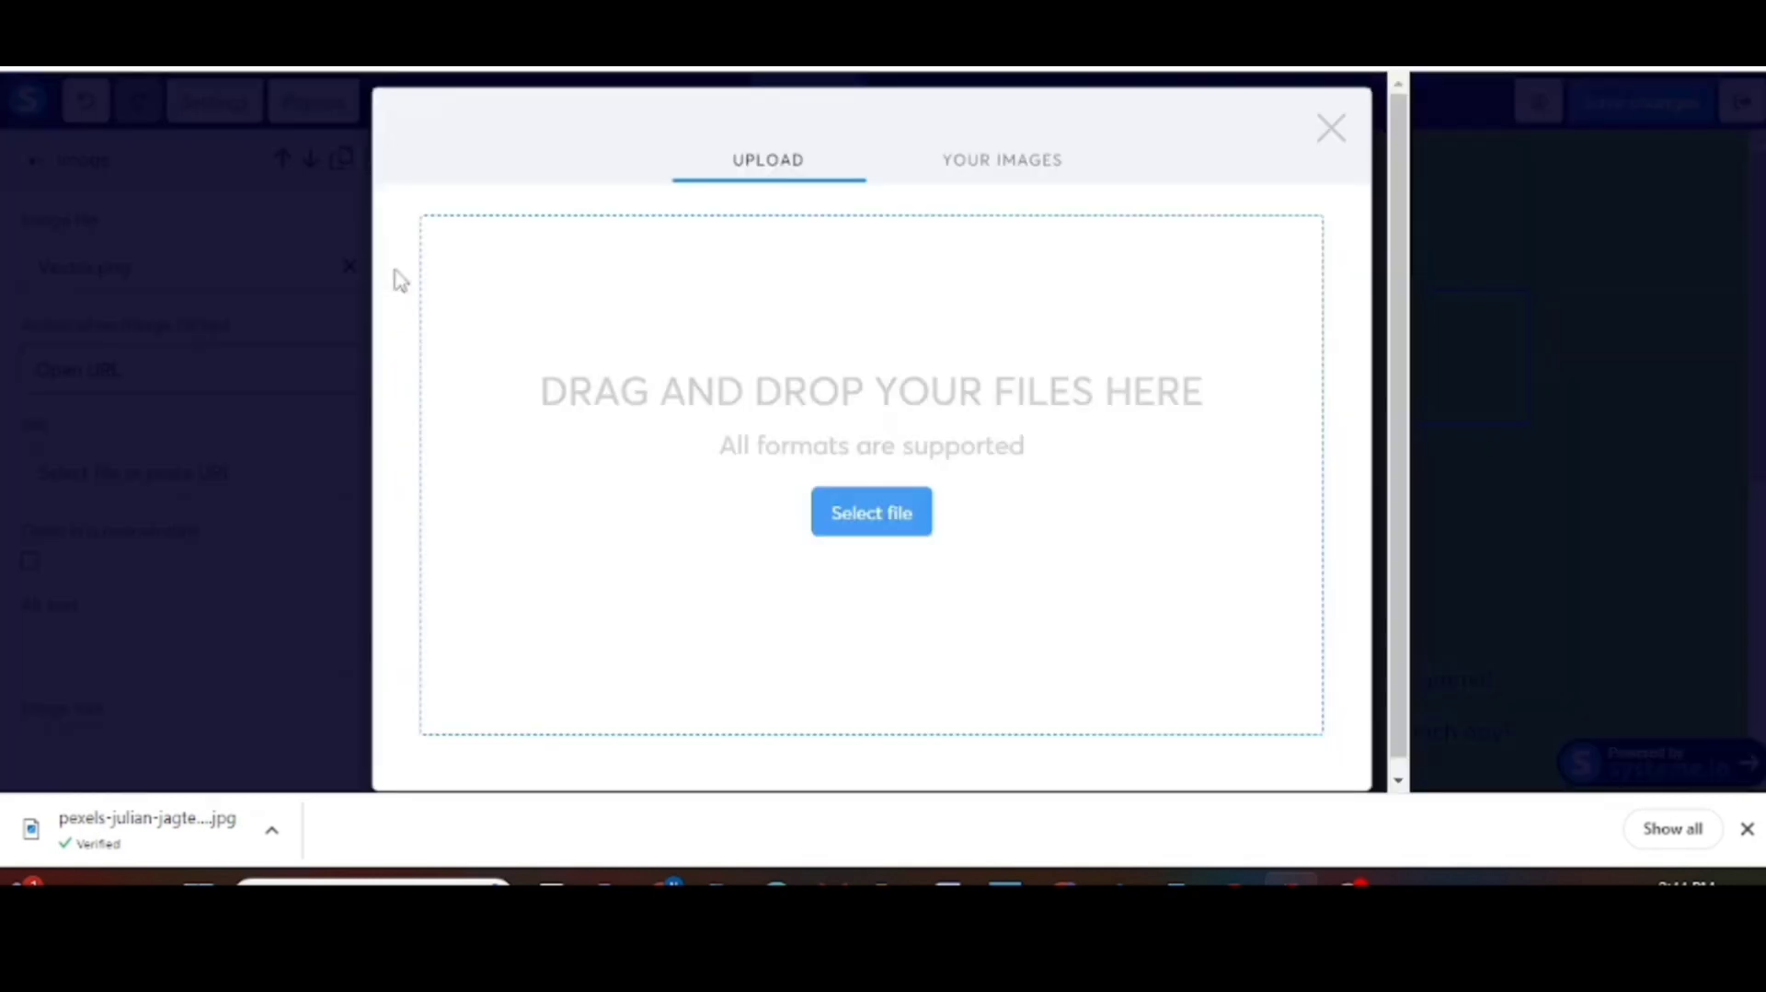
click(889, 529)
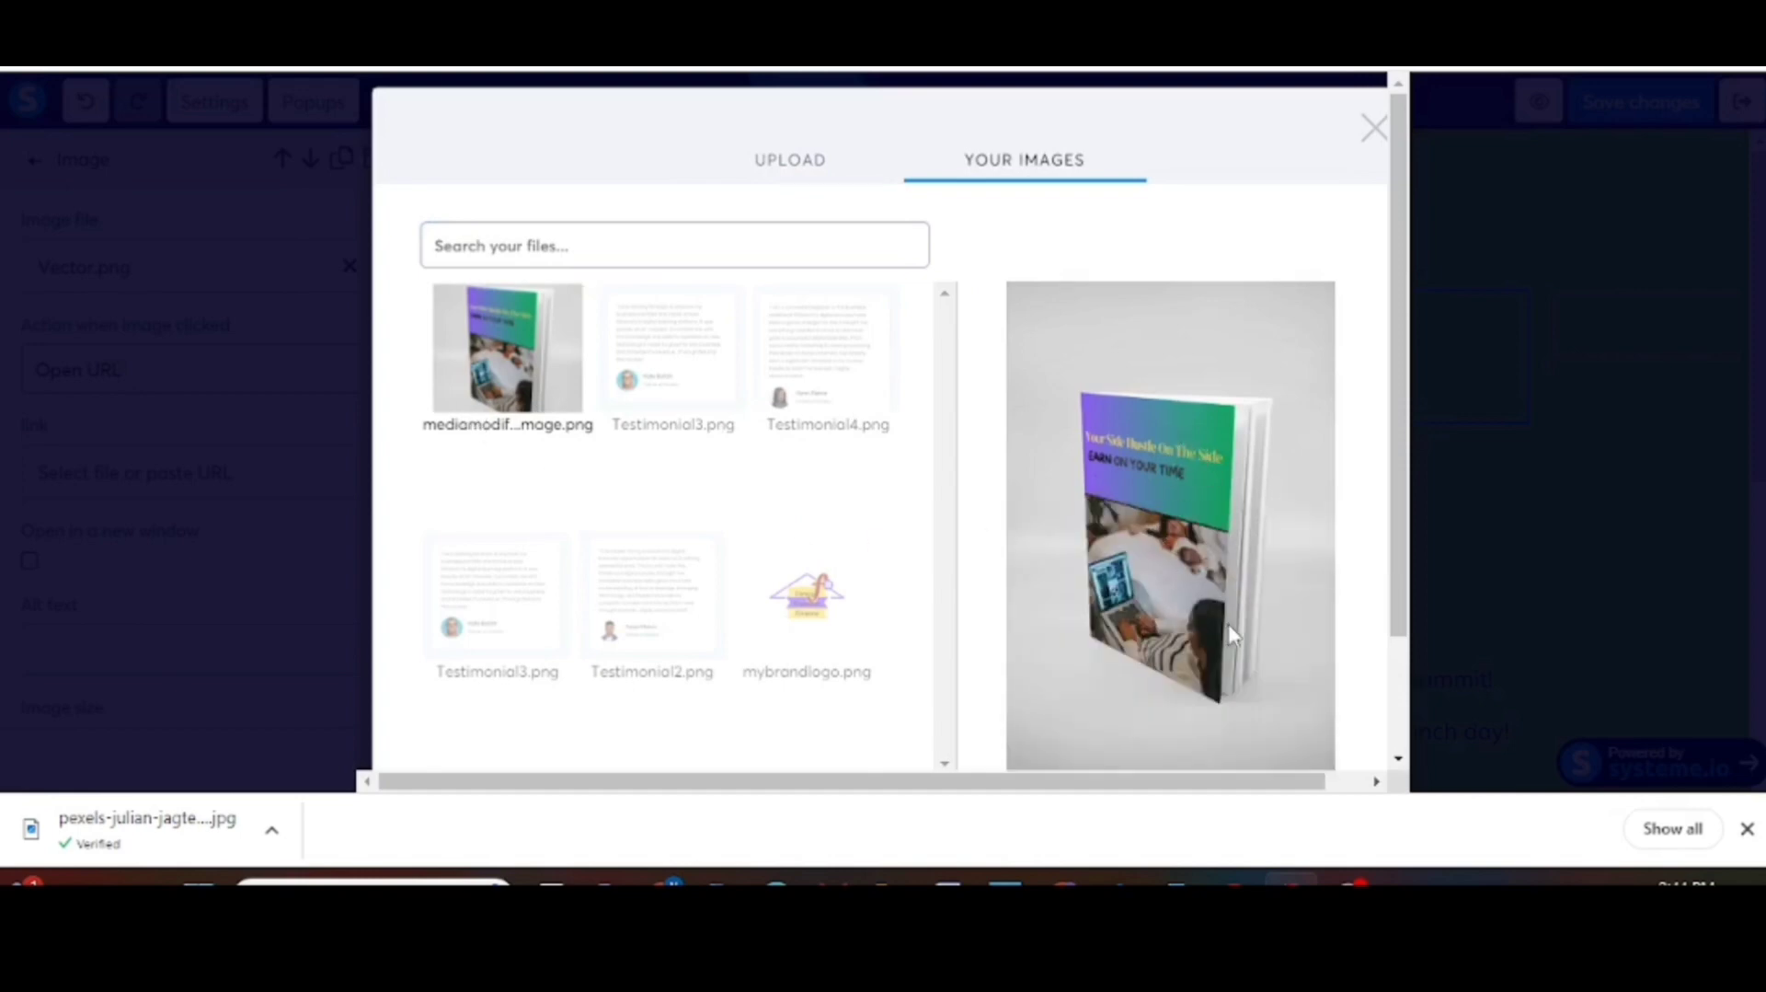
scroll(1228, 624, down, 2)
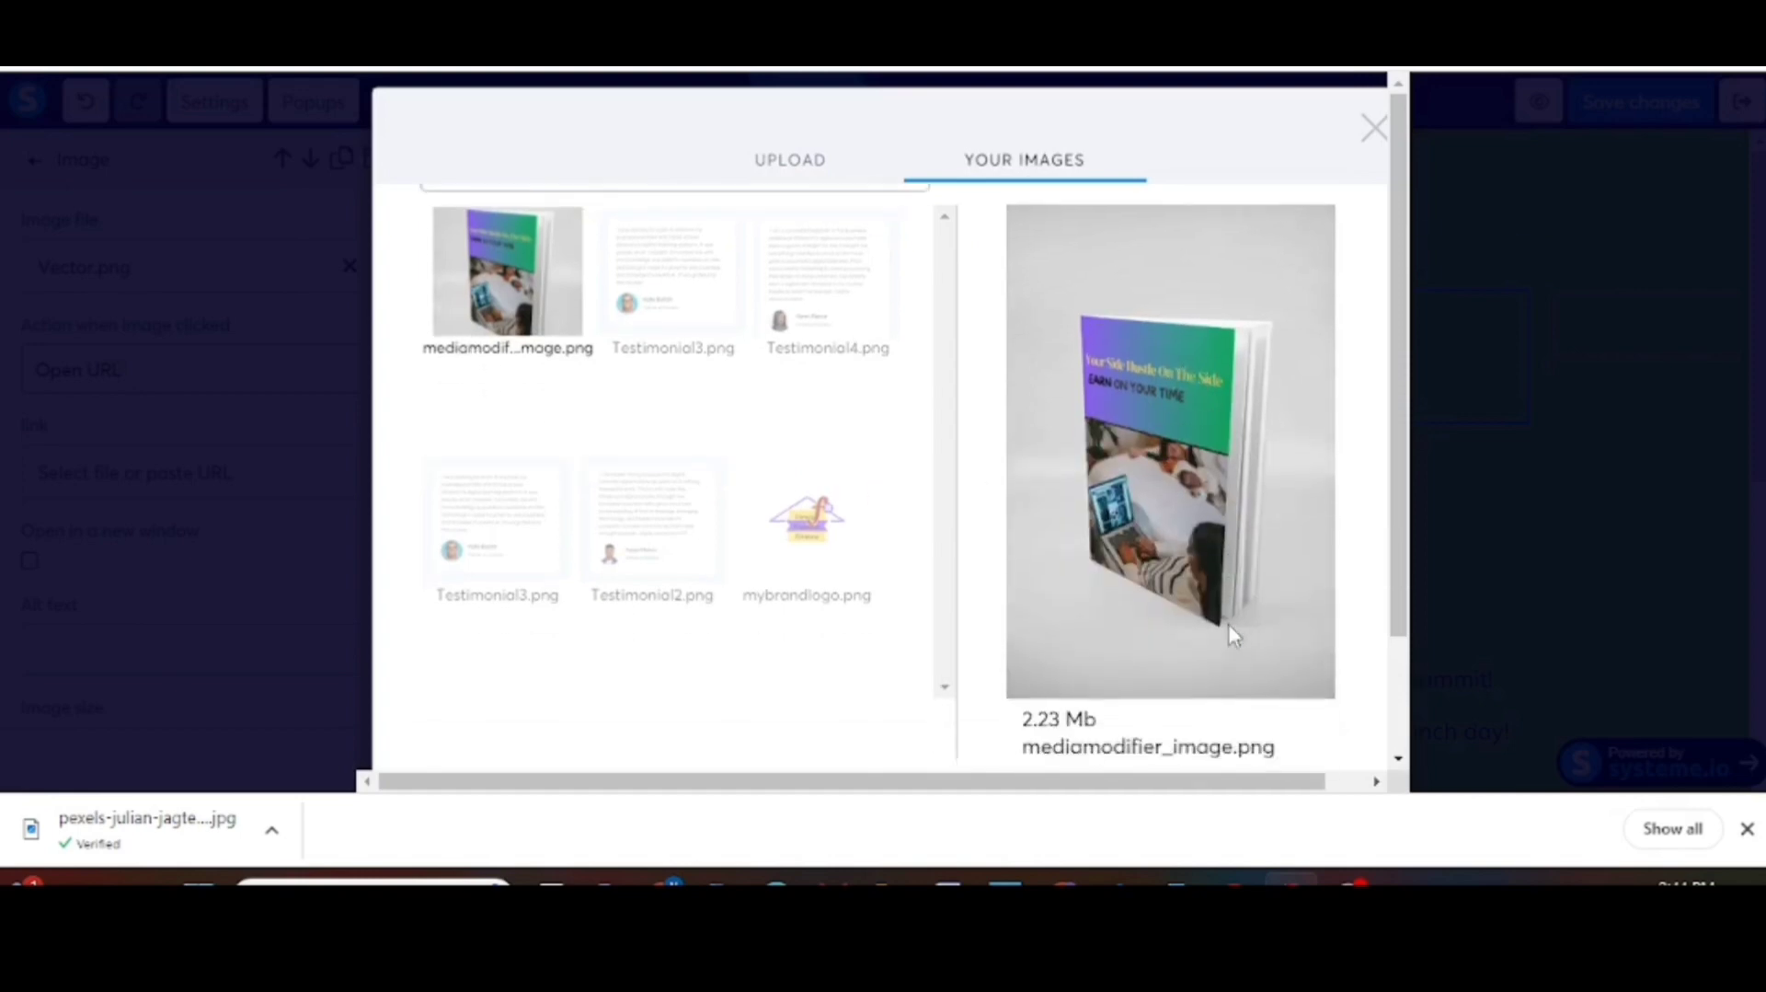
scroll(1228, 623, up, 2)
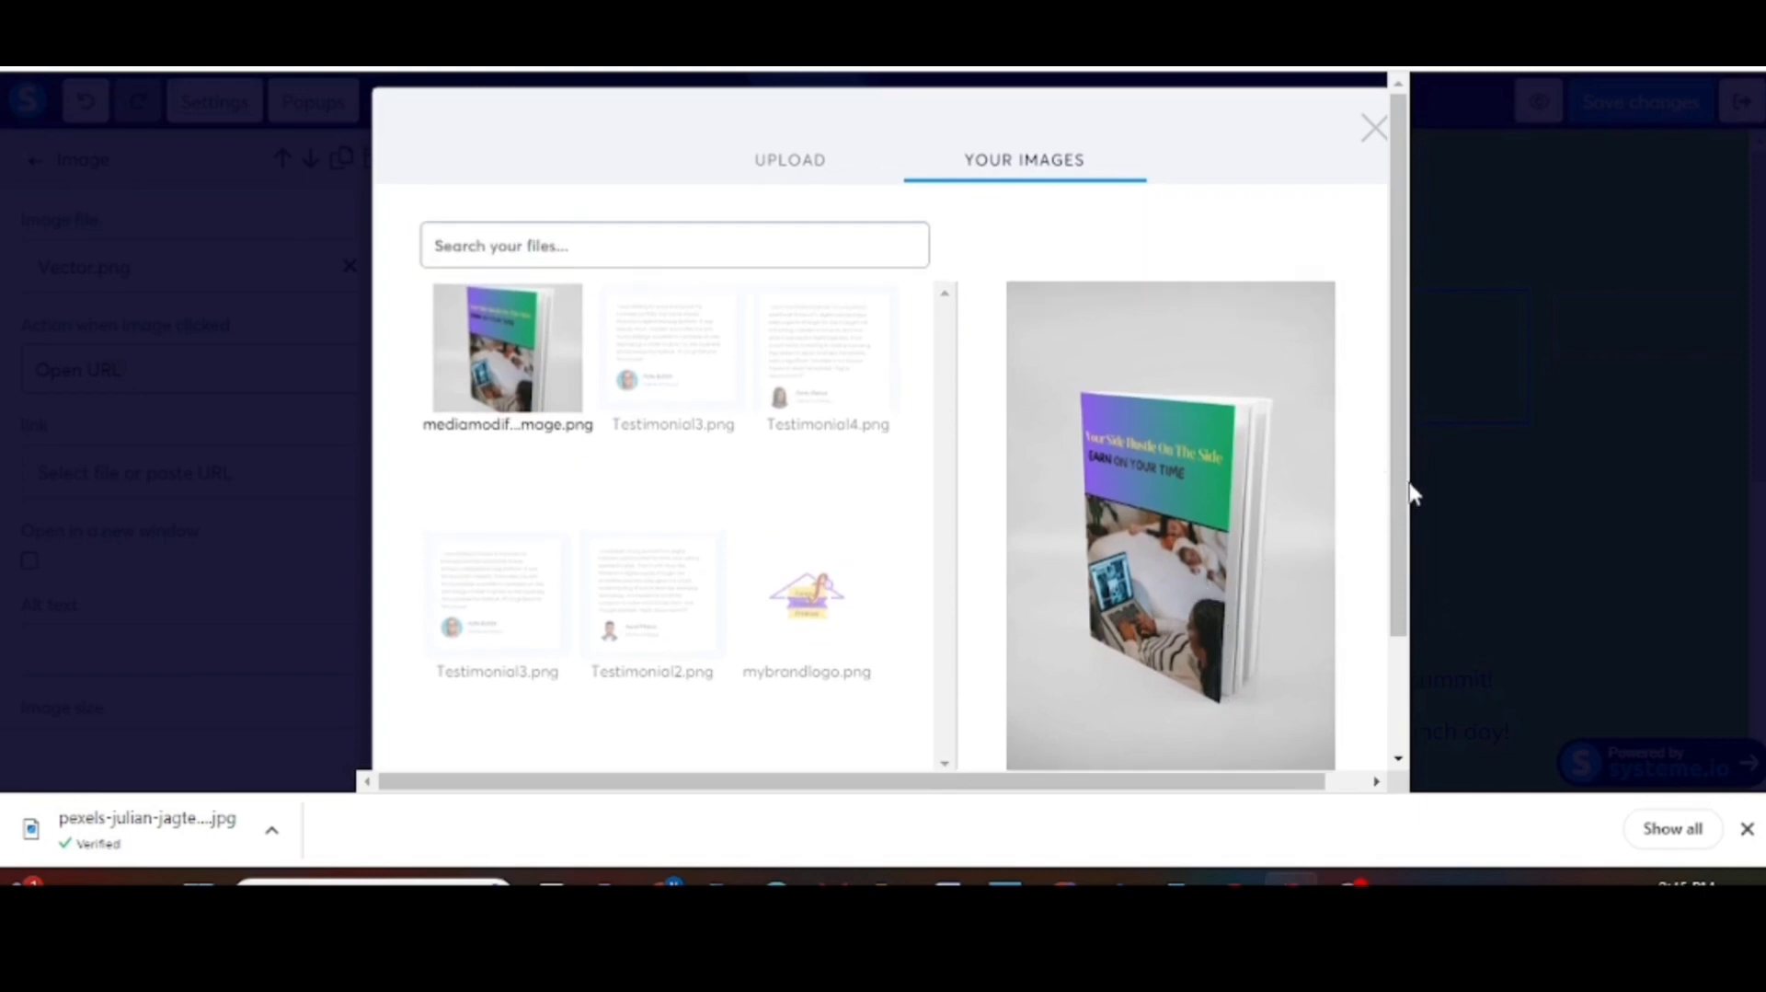
drag(1394, 593, 1389, 710)
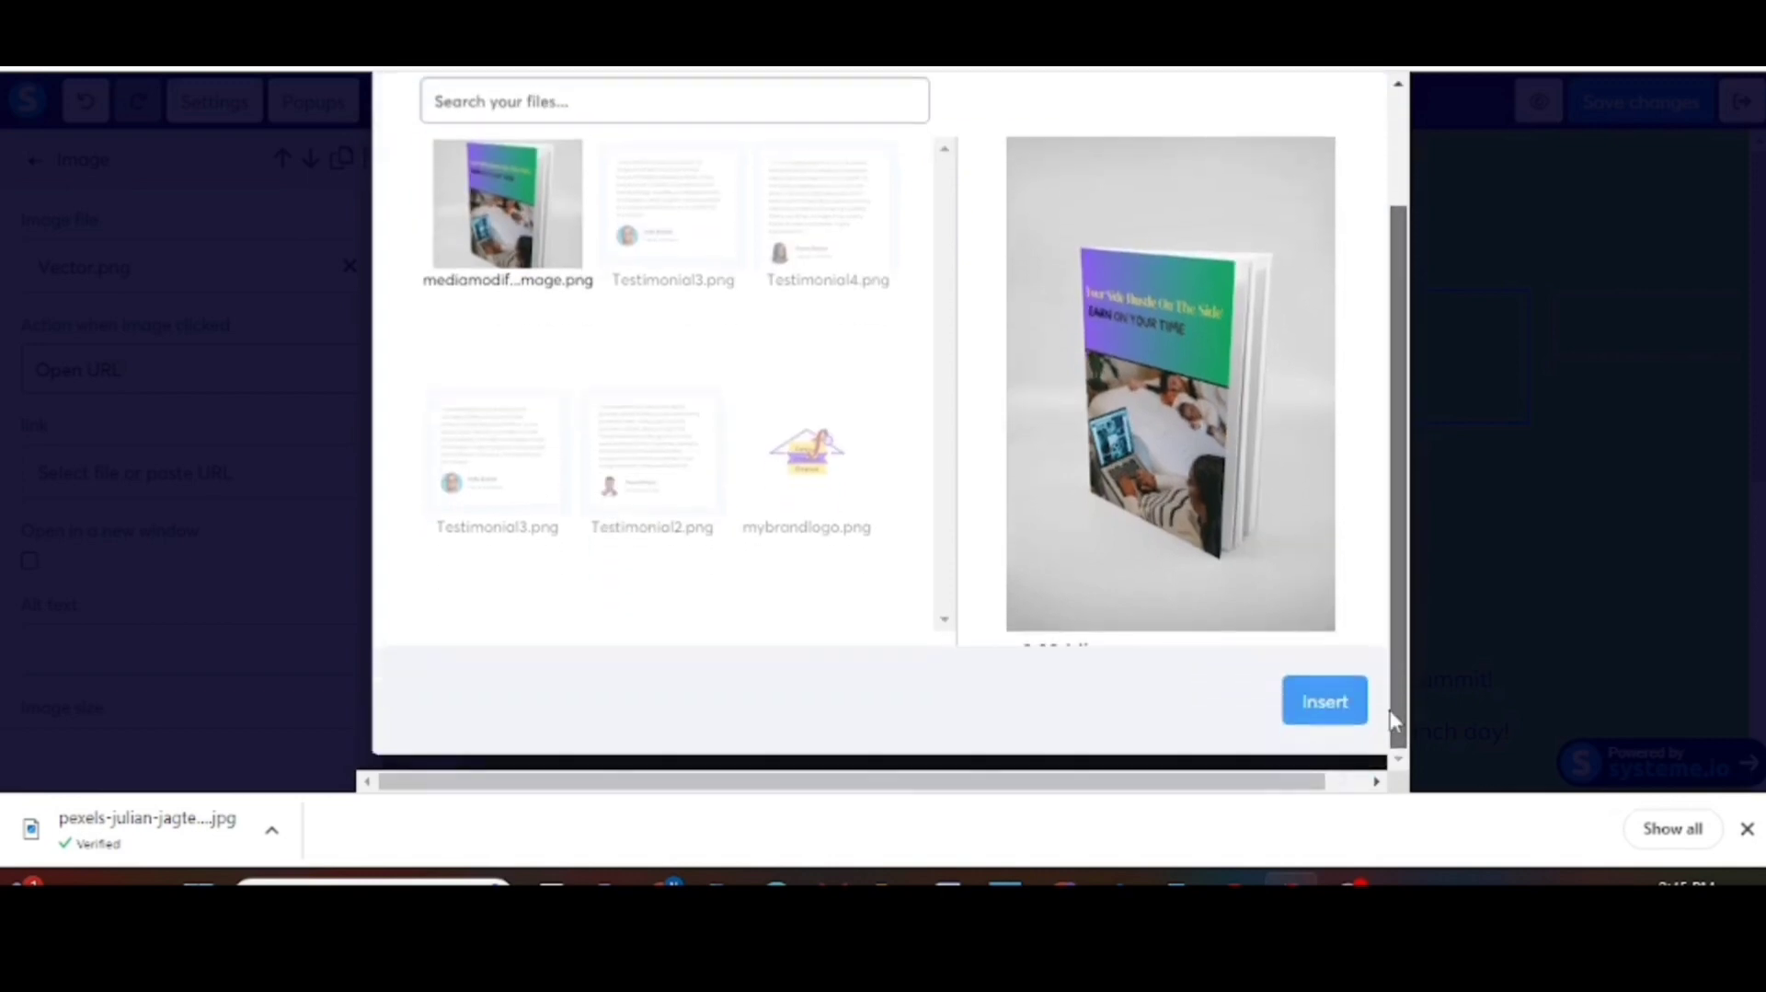
click(1324, 707)
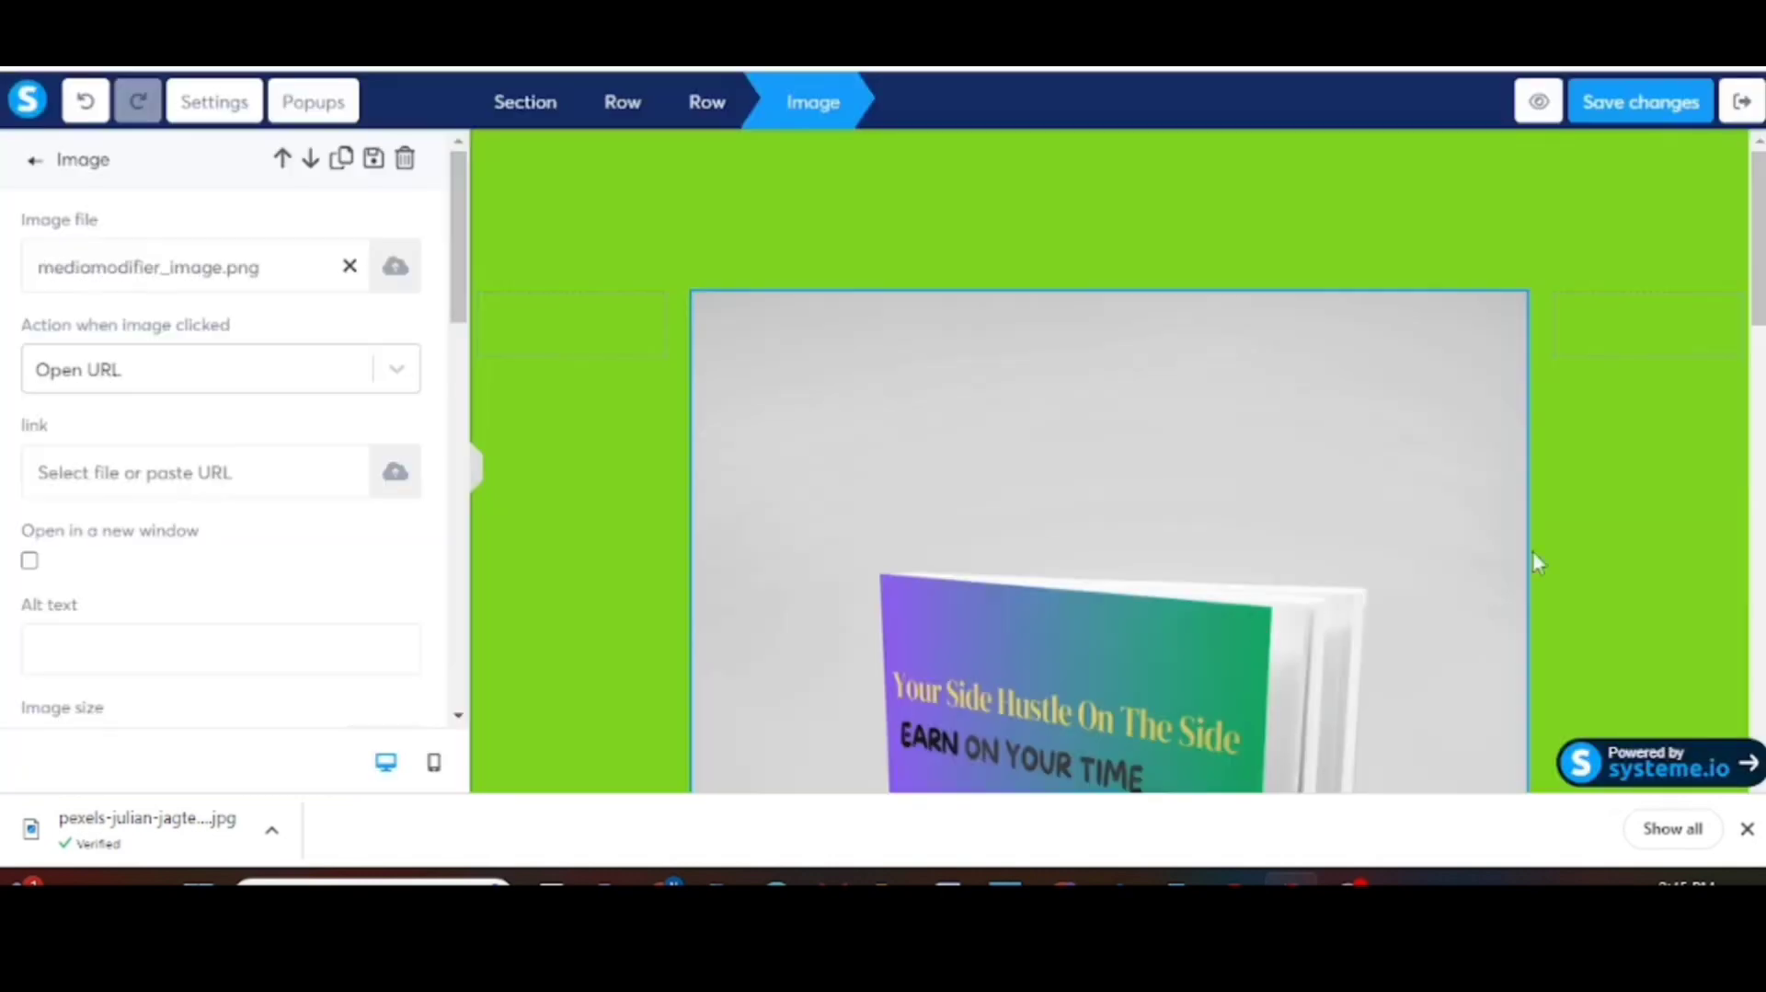
Step: Reduce the image size of the ebook mockup to a little under half of its full width
click(1628, 422)
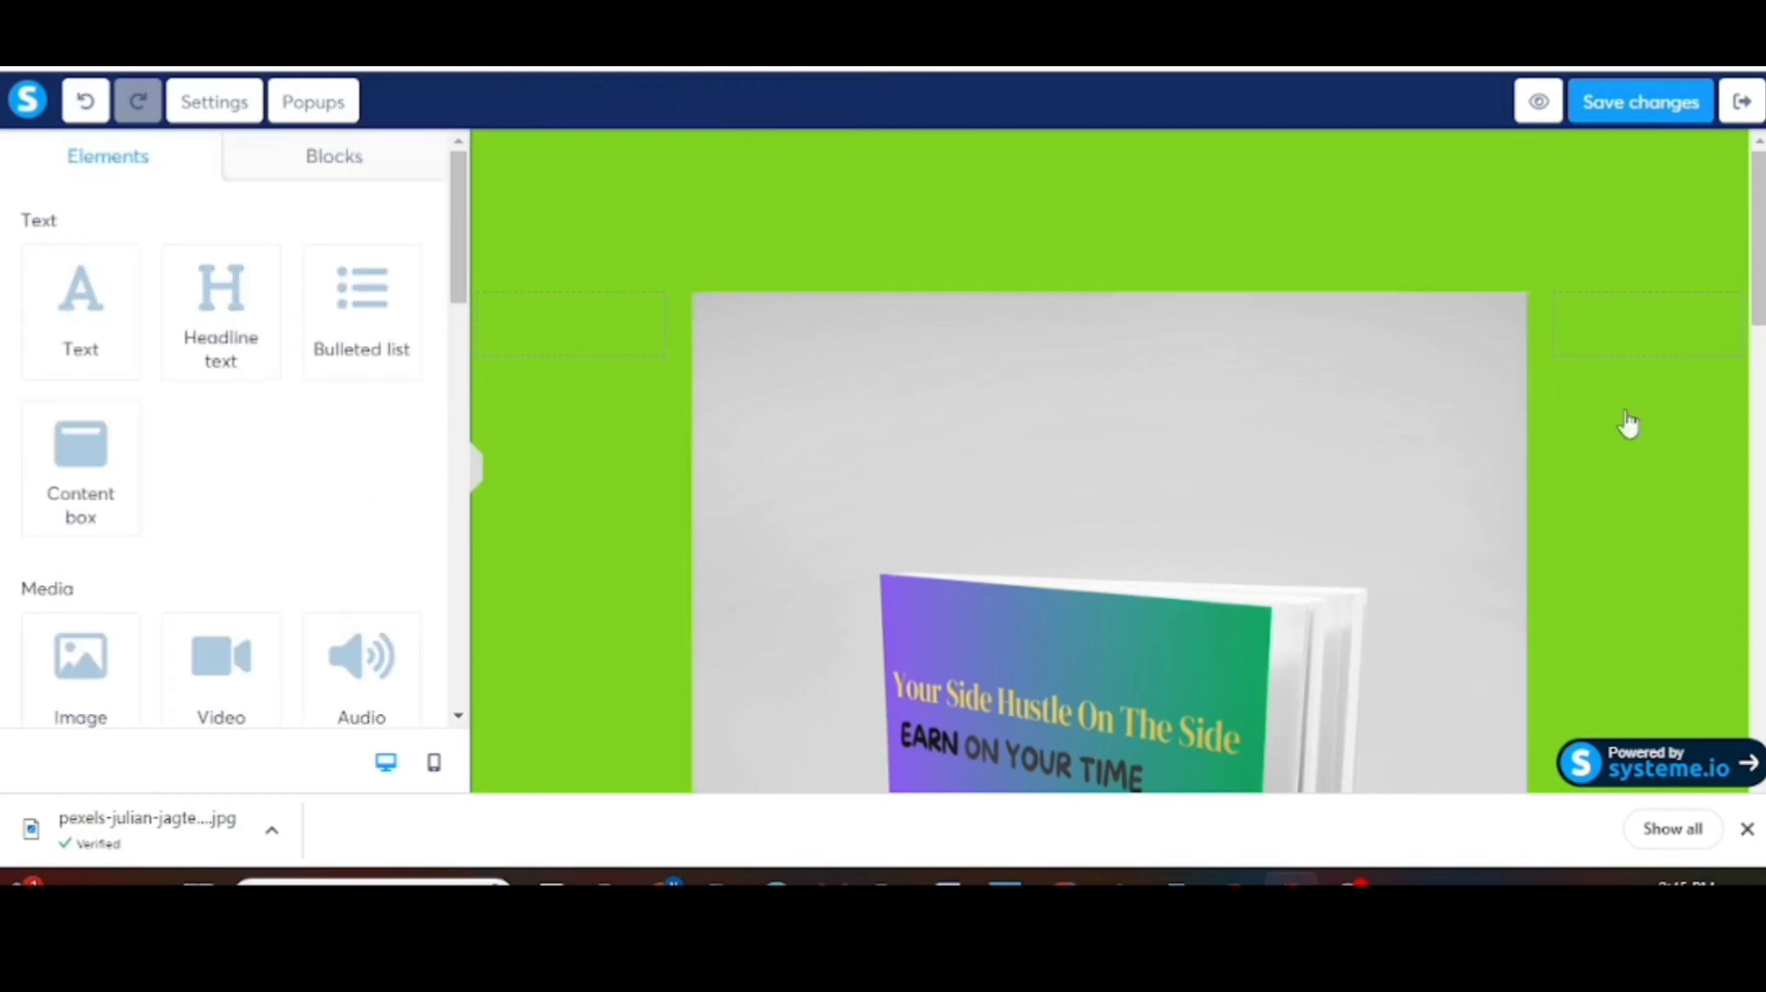
click(1468, 474)
scroll(1466, 472, down, 2)
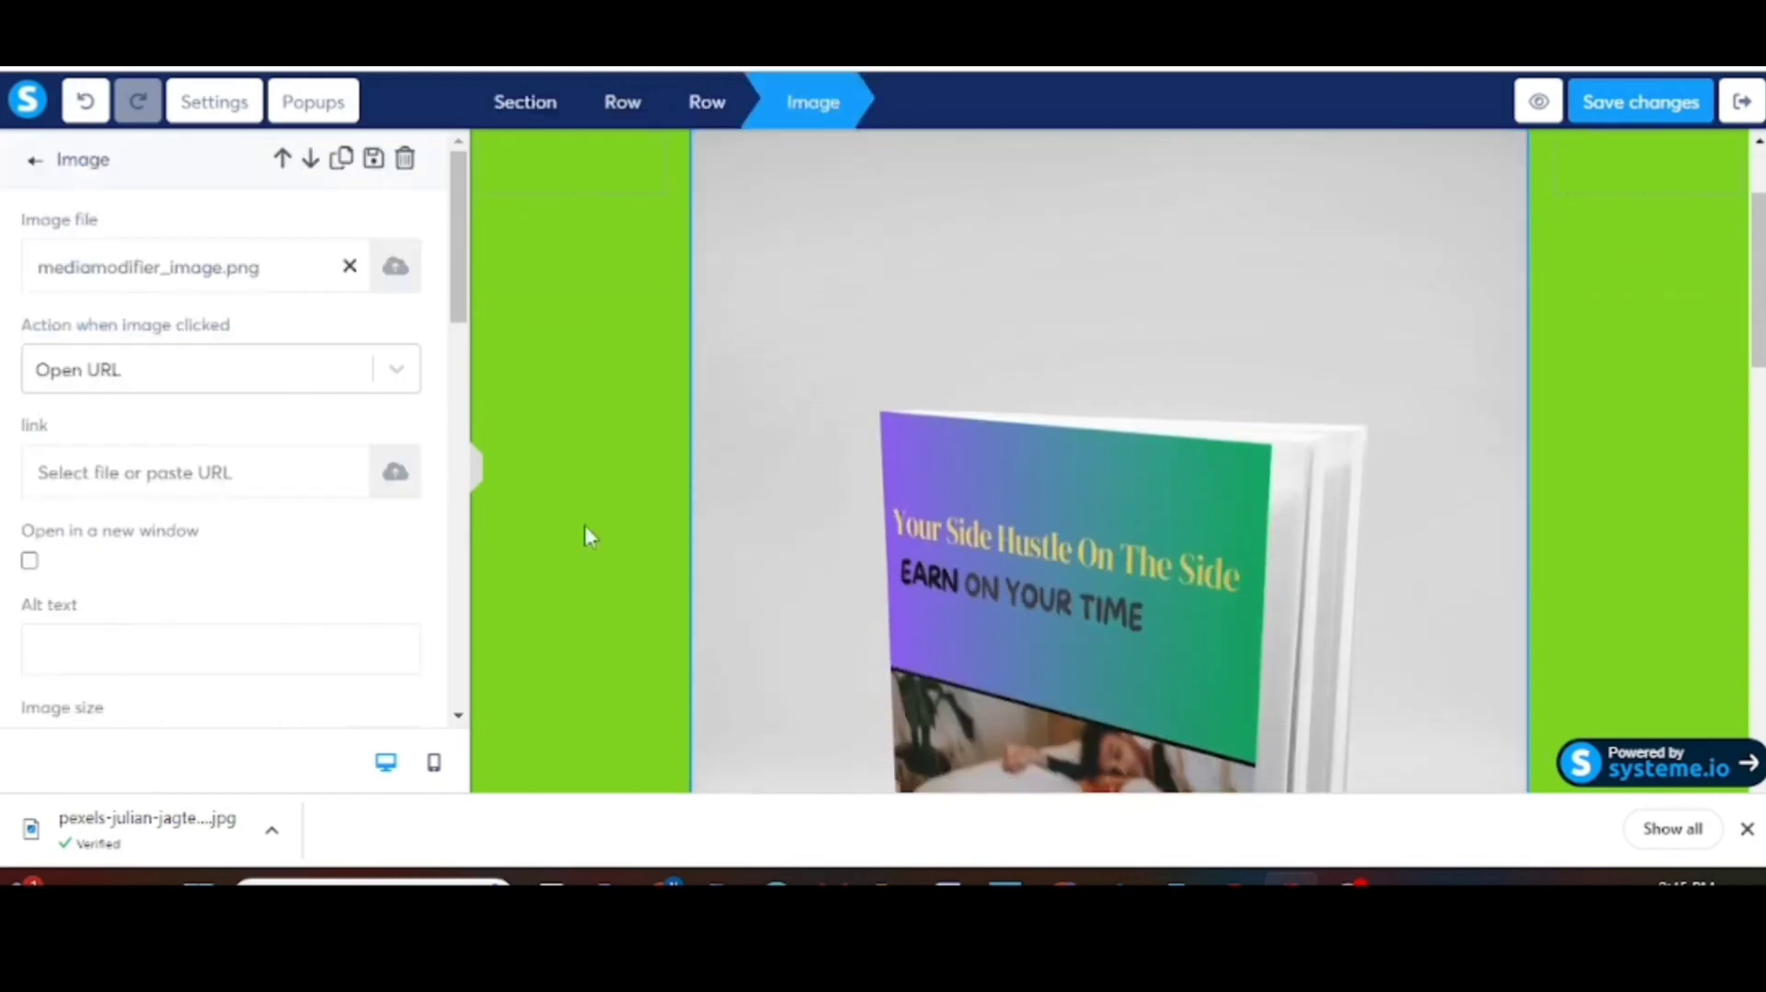
scroll(243, 442, down, 3)
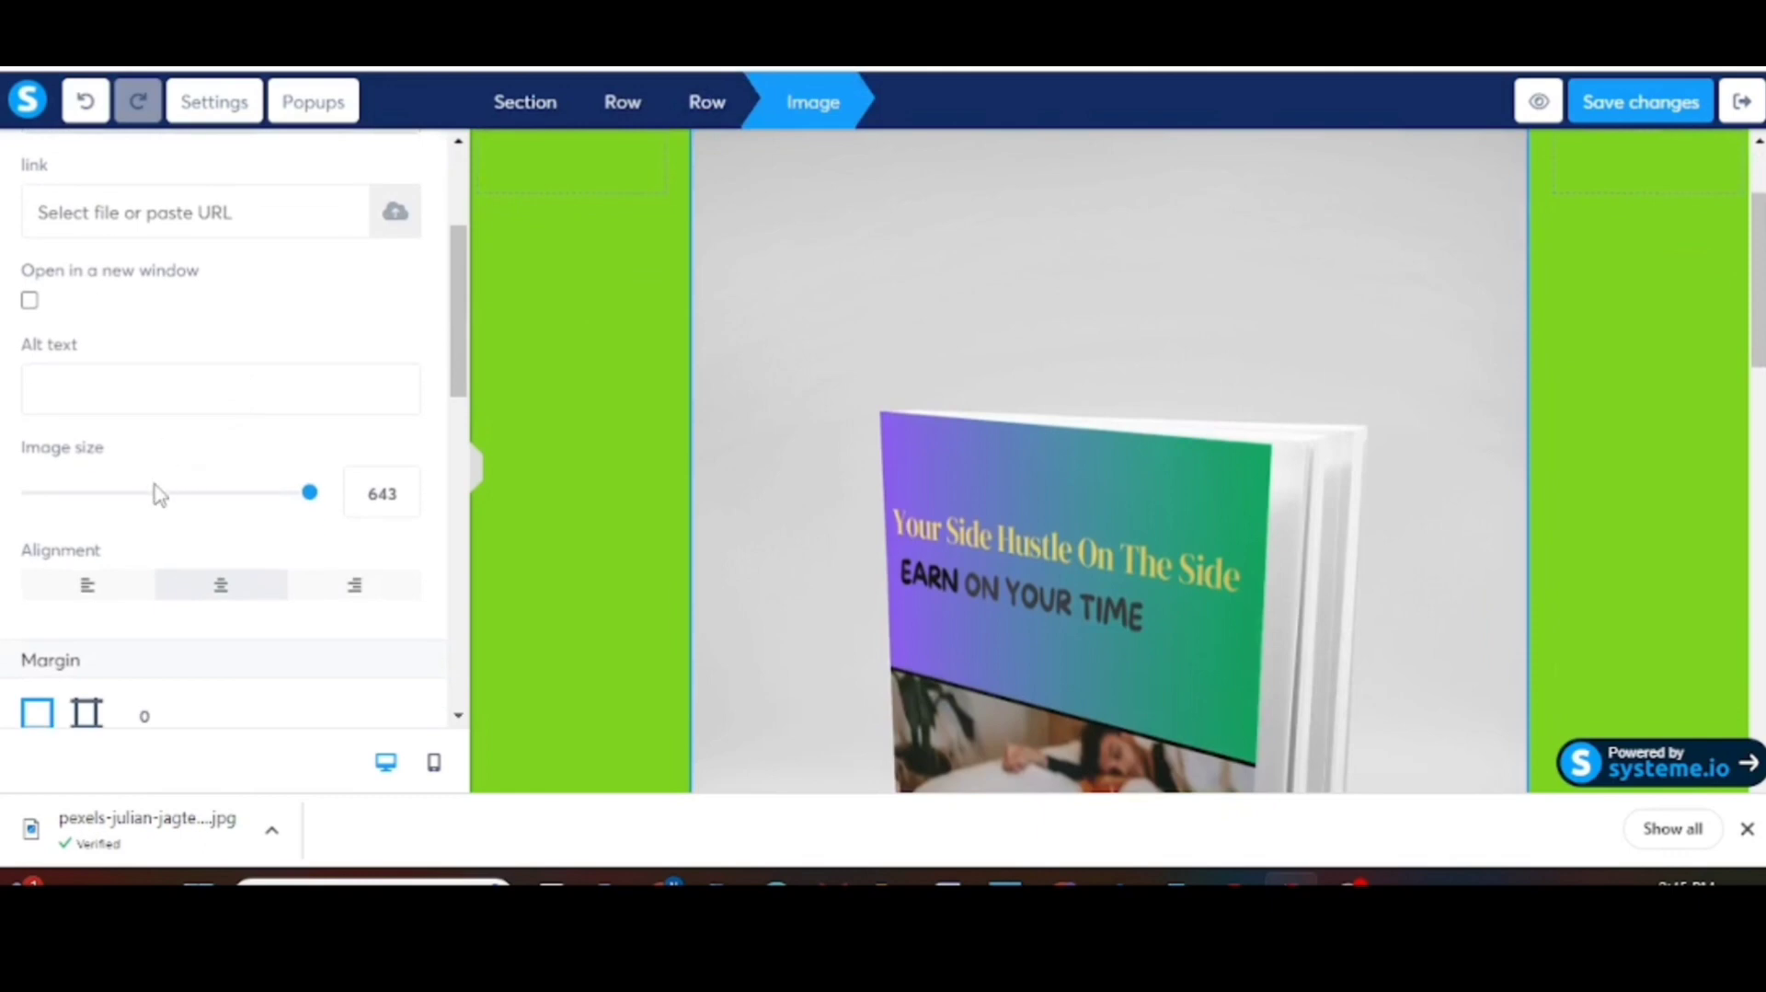
click(156, 497)
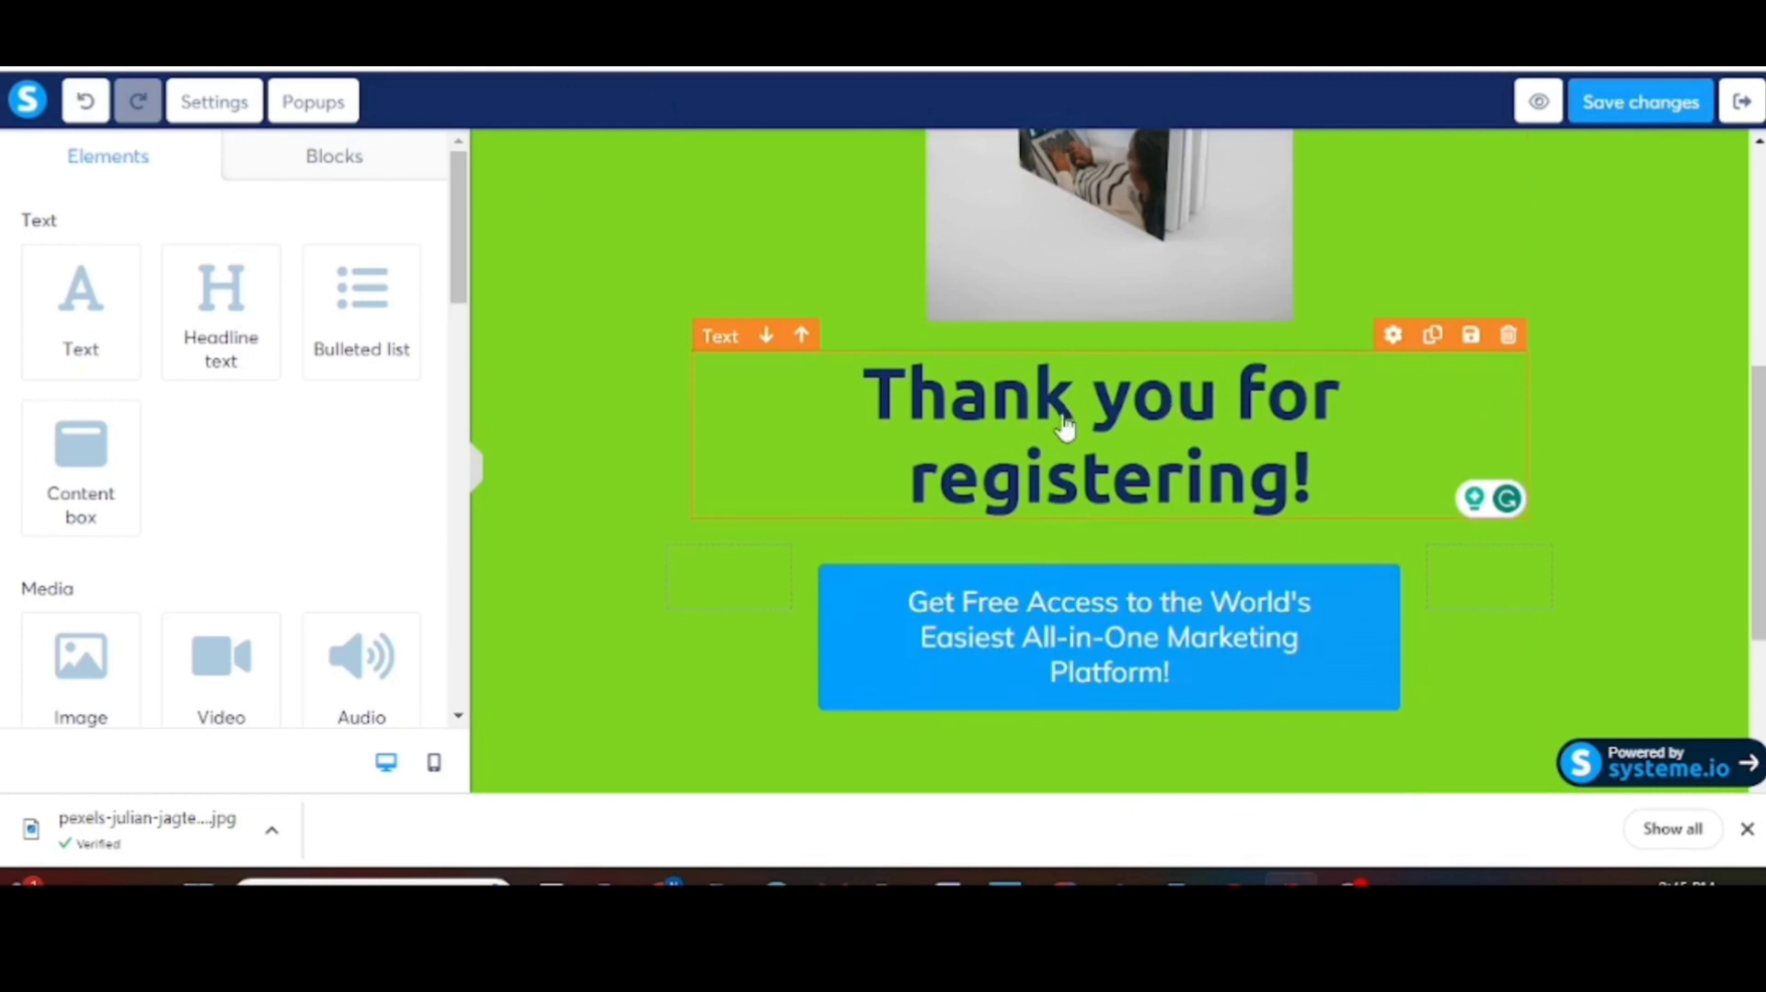
Step: Replace the "Thank you for registering!" headline with "You did it!!" and "Check your email for your free copy" on separate lines, and reduce its font size
triple_click(1065, 425)
text(Y)
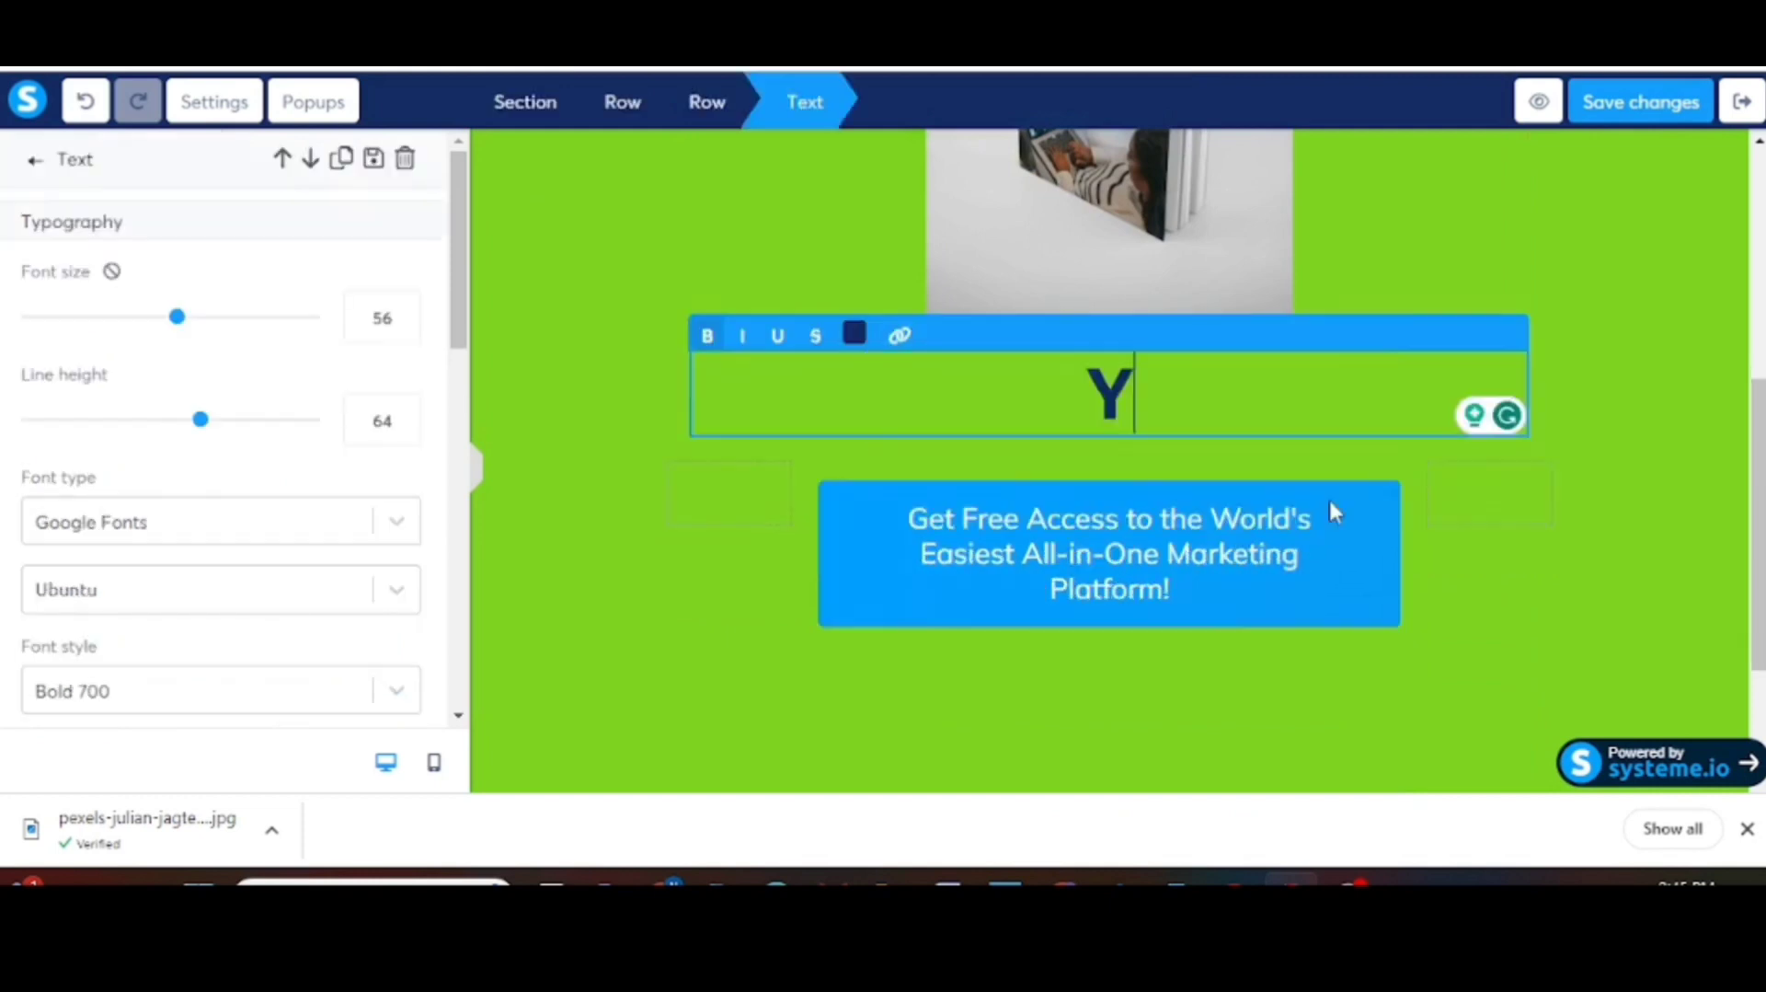
text(ou did i)
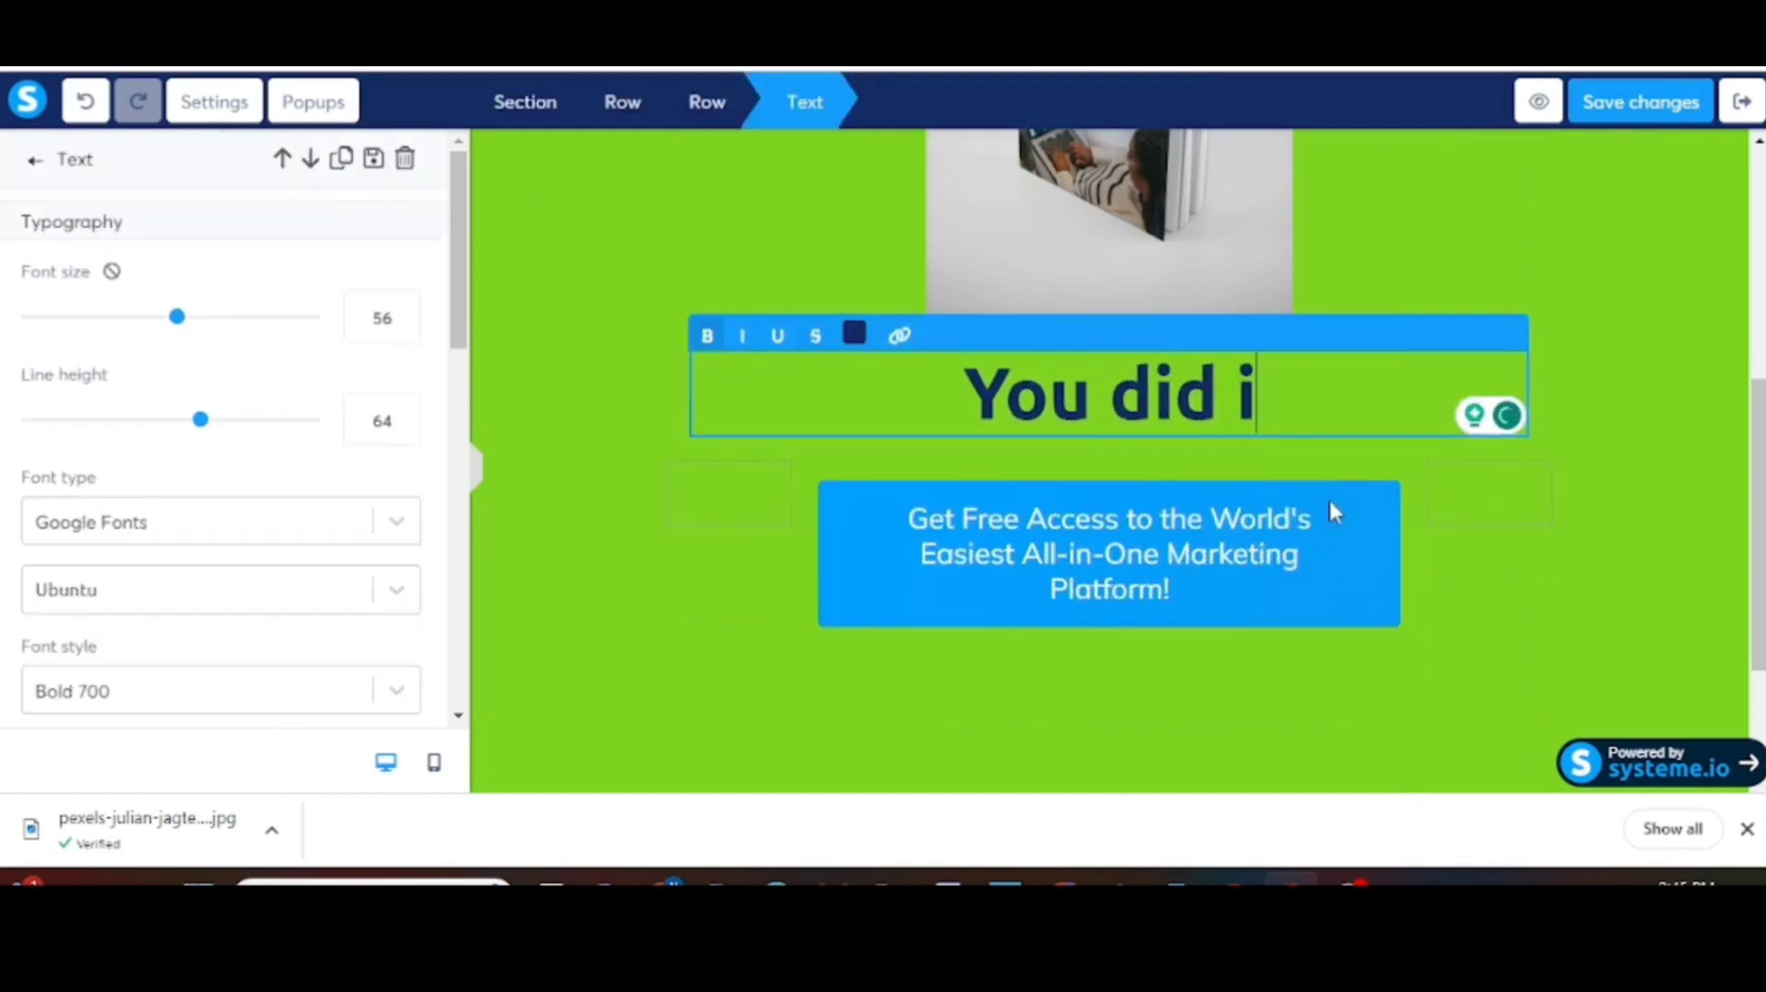
text(t!!)
key(Return)
text(Chec)
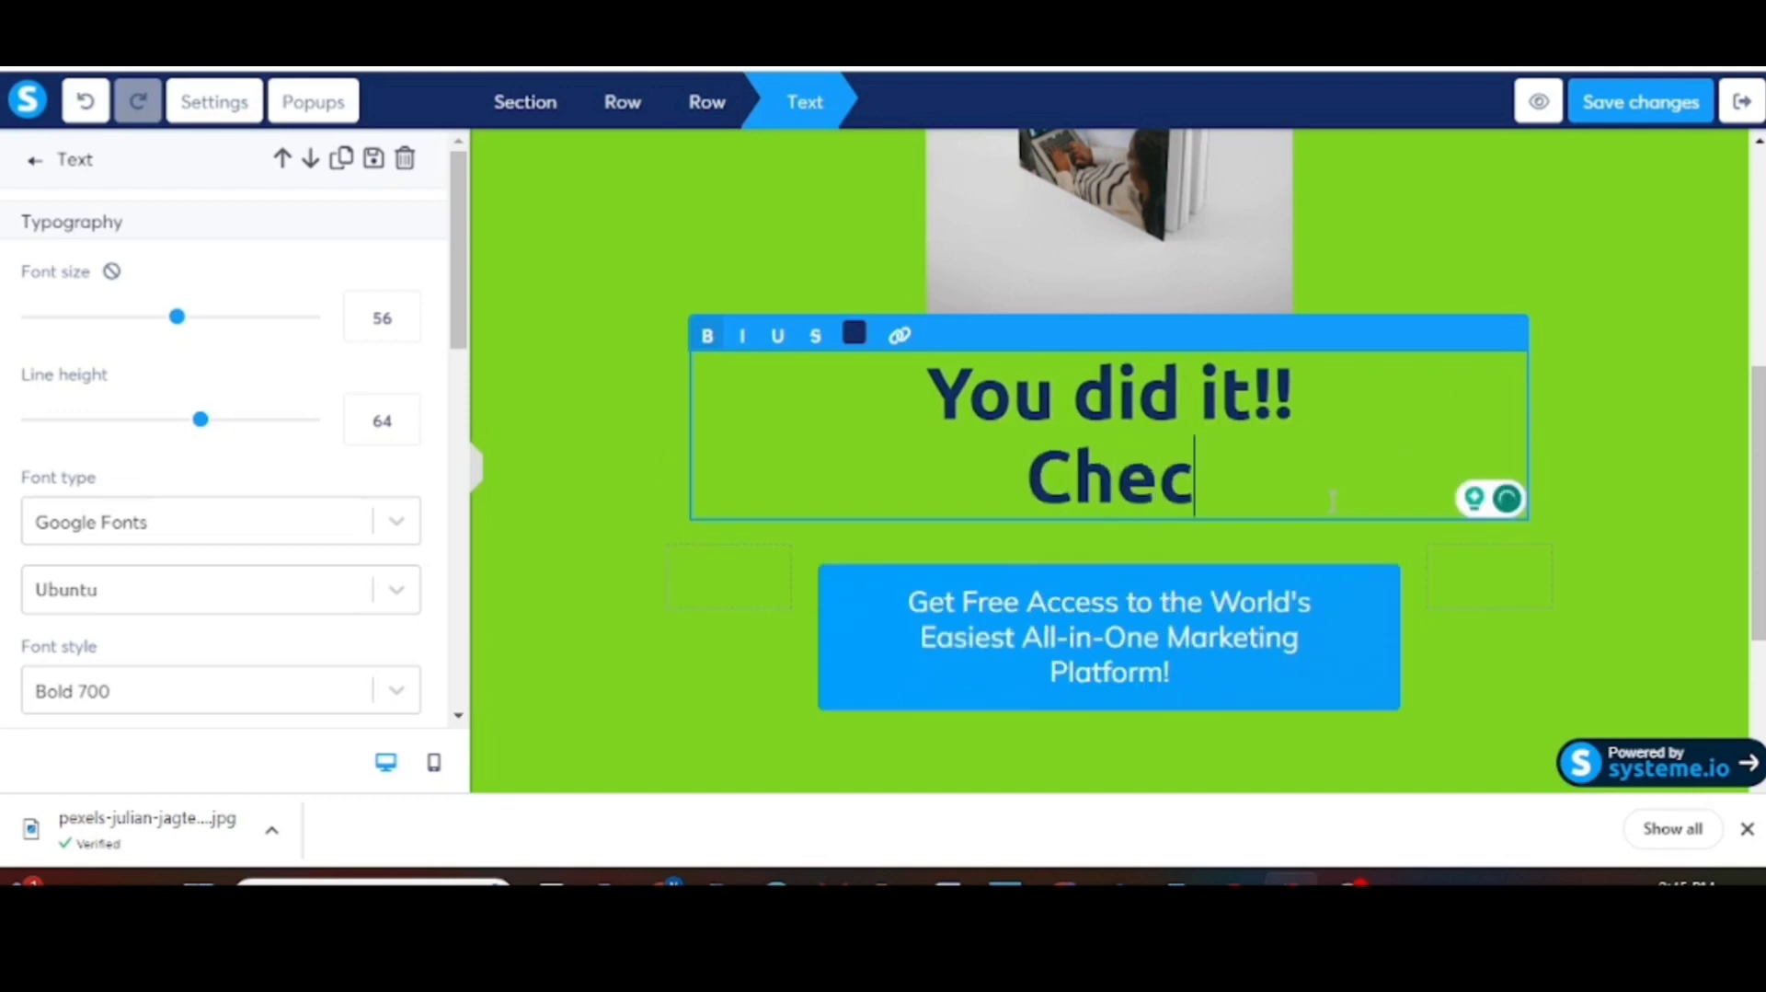
text(k your e)
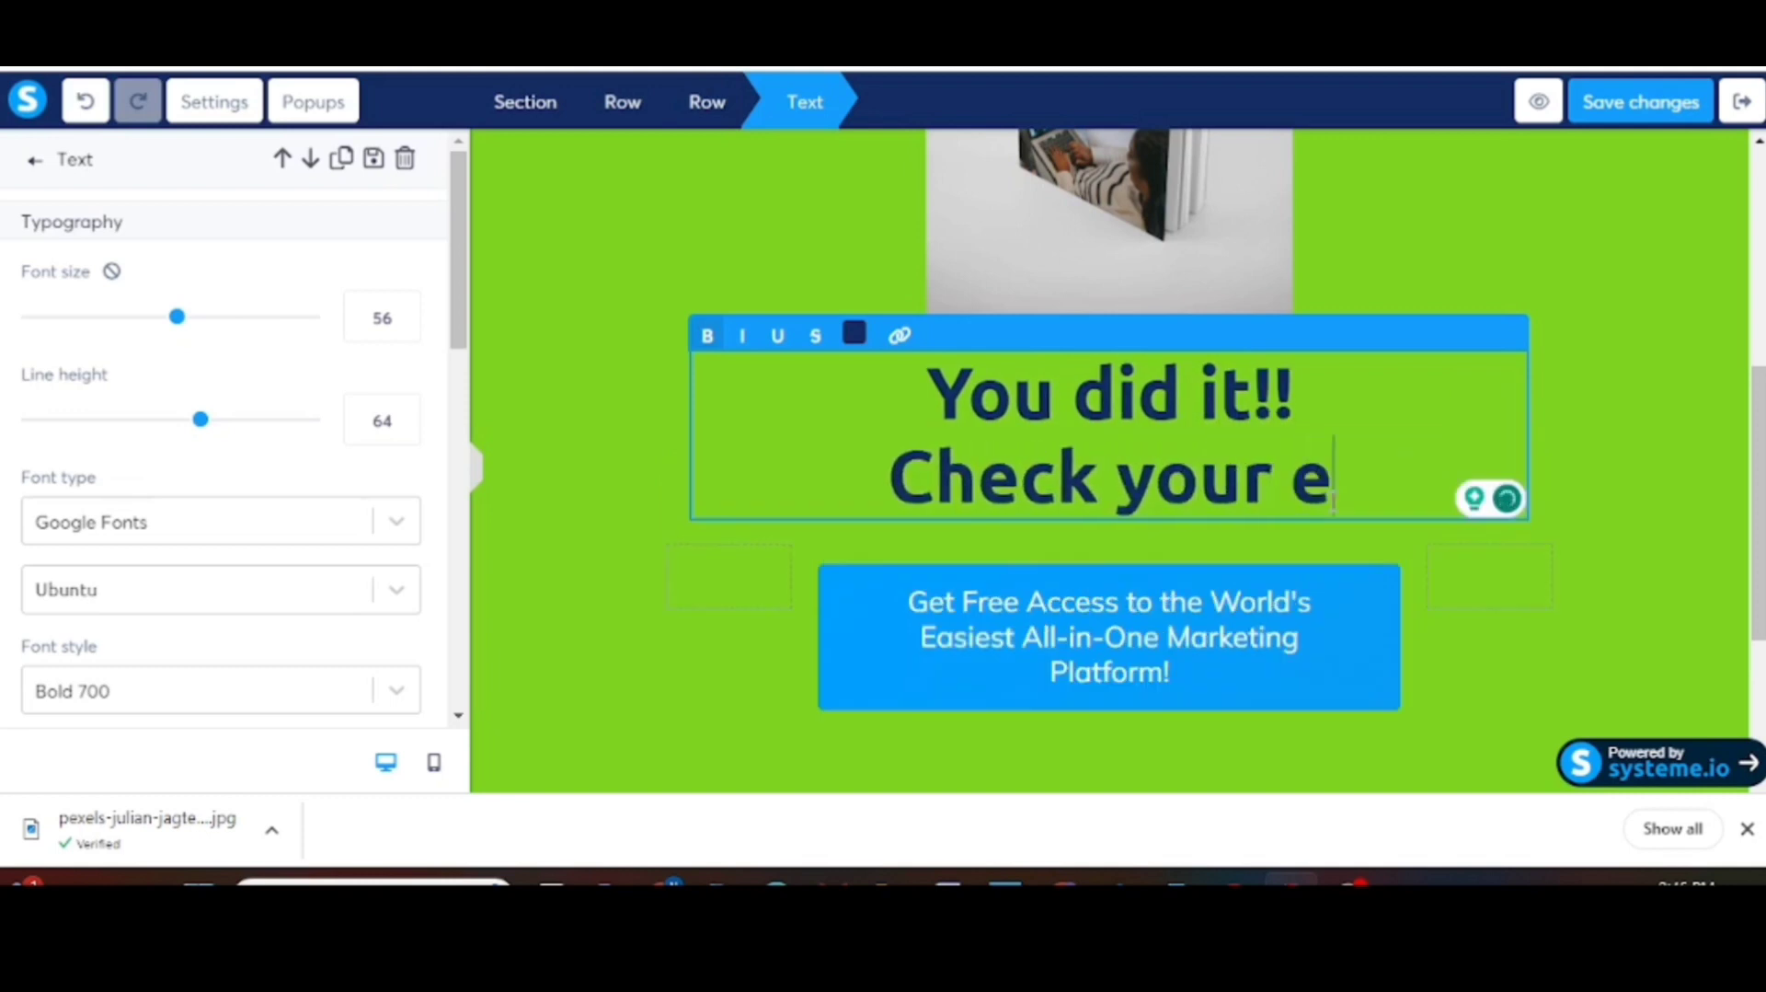
text(mail fr)
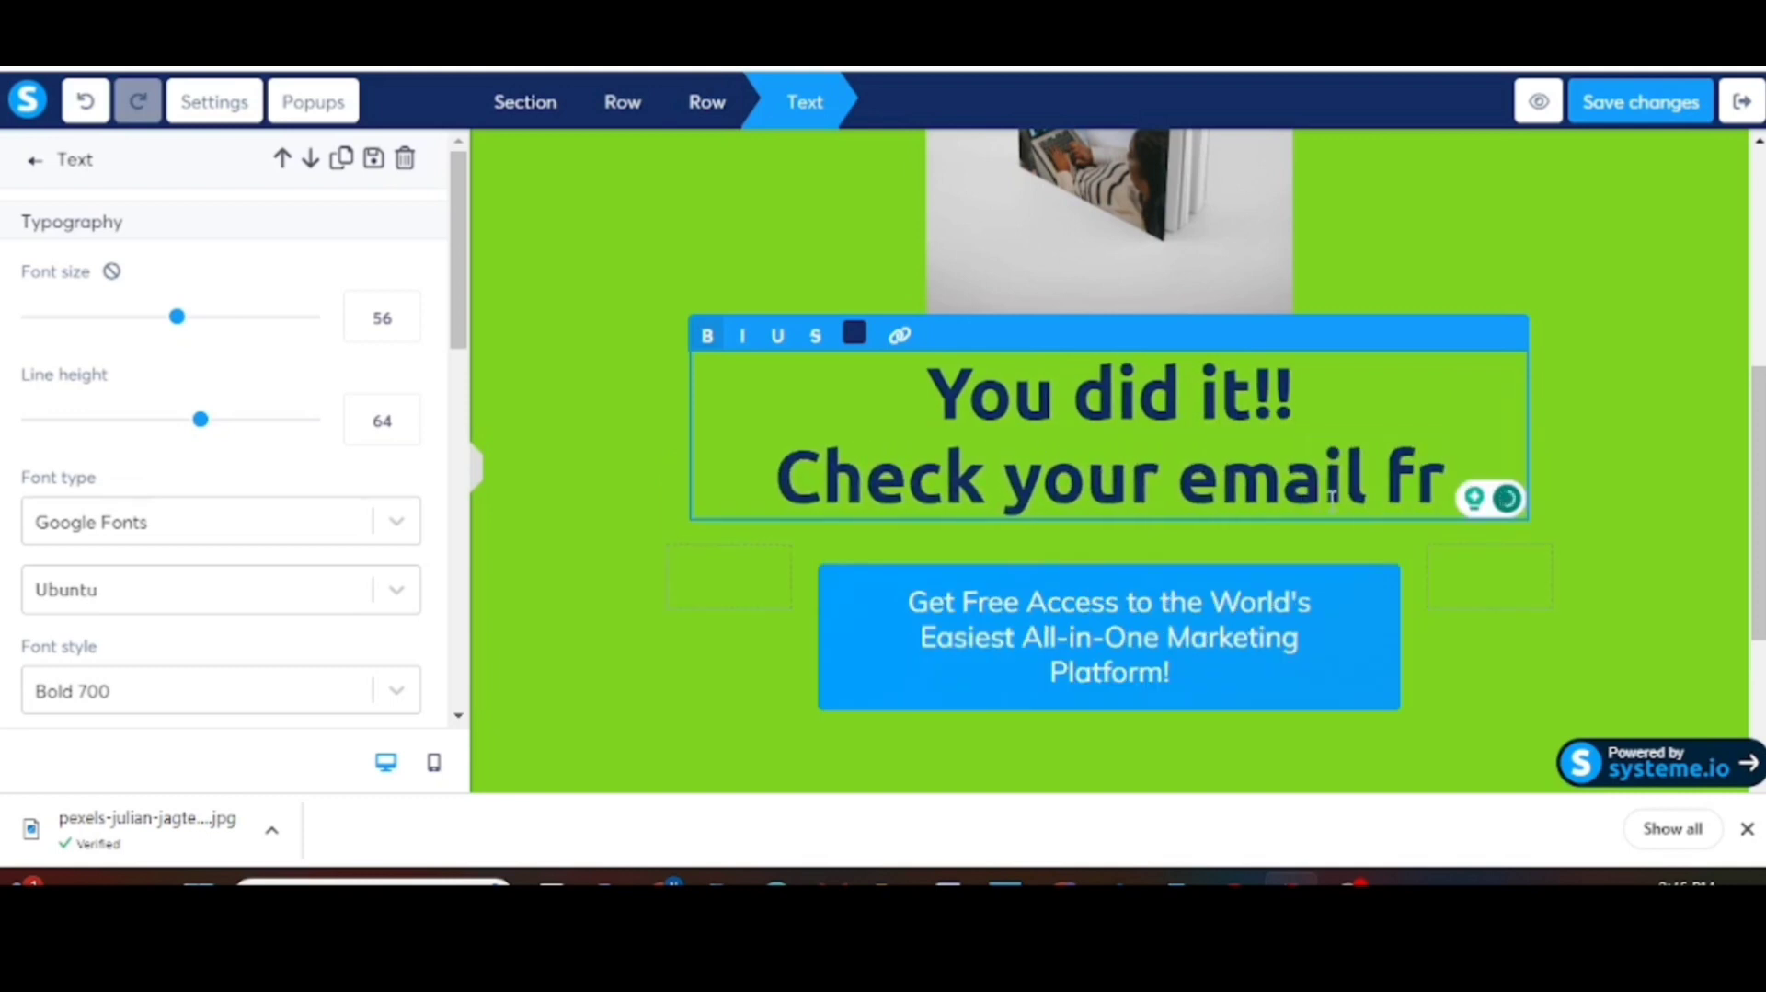
key(BackSpace)
key(BackSpace)
text(for y)
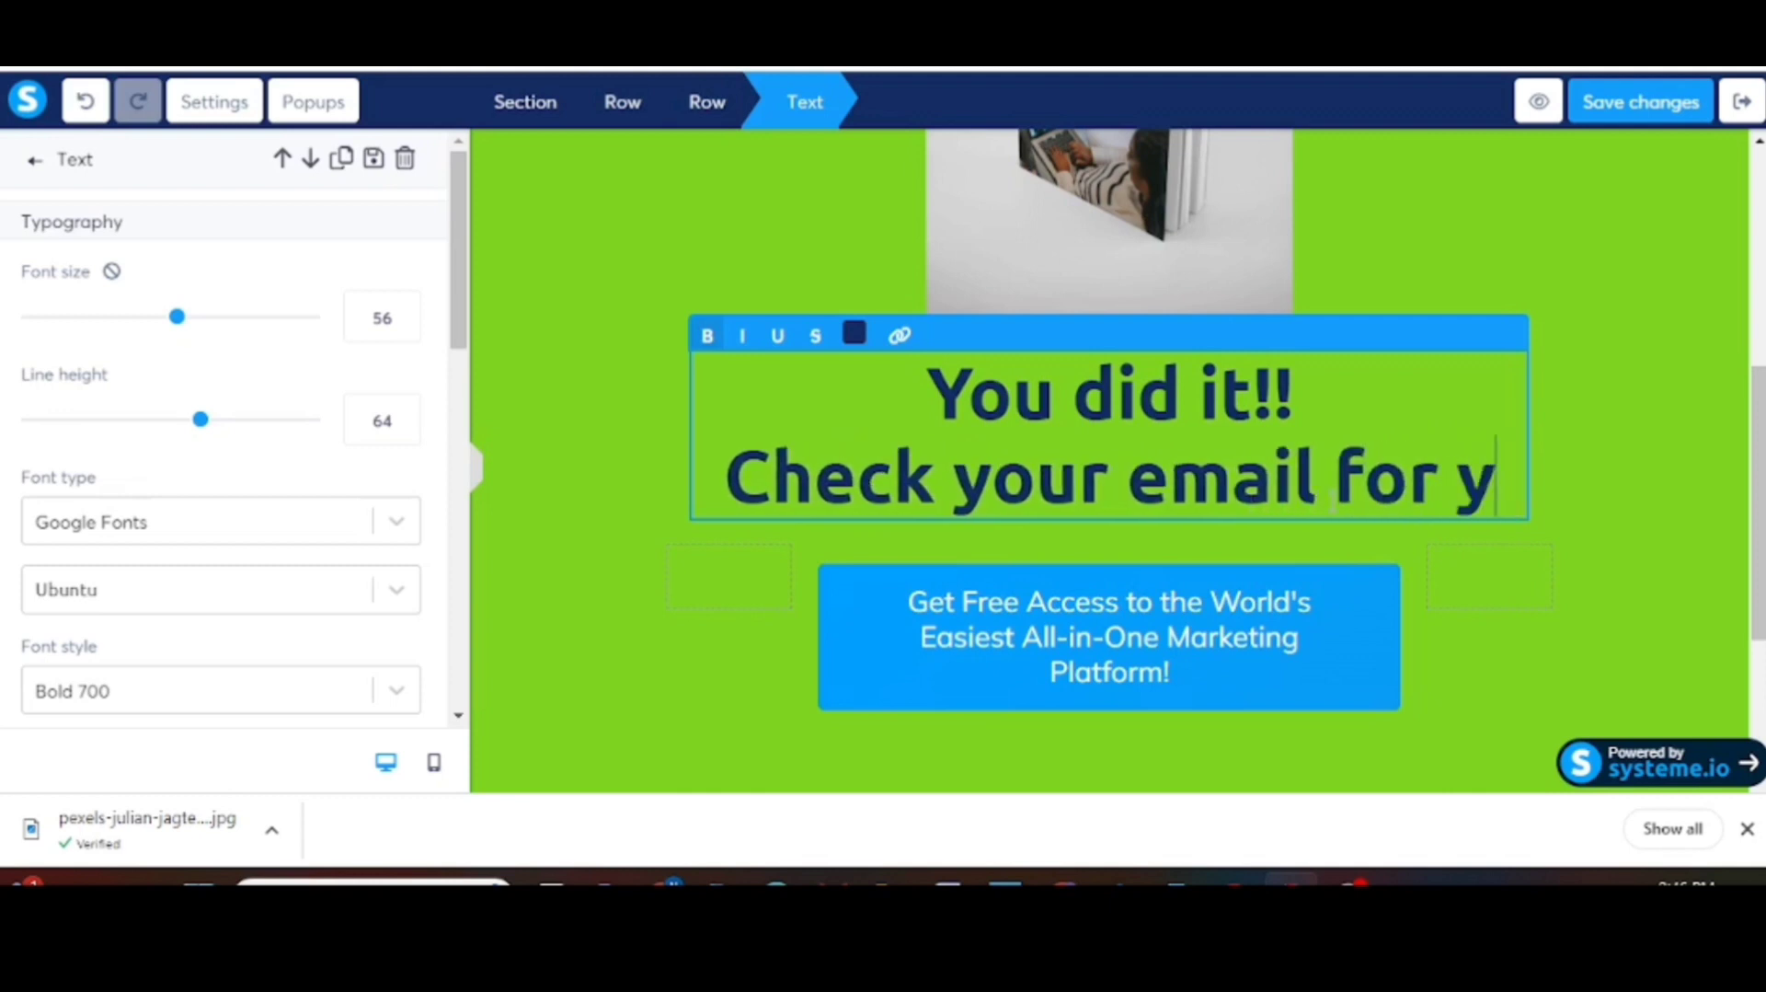
text(our free c)
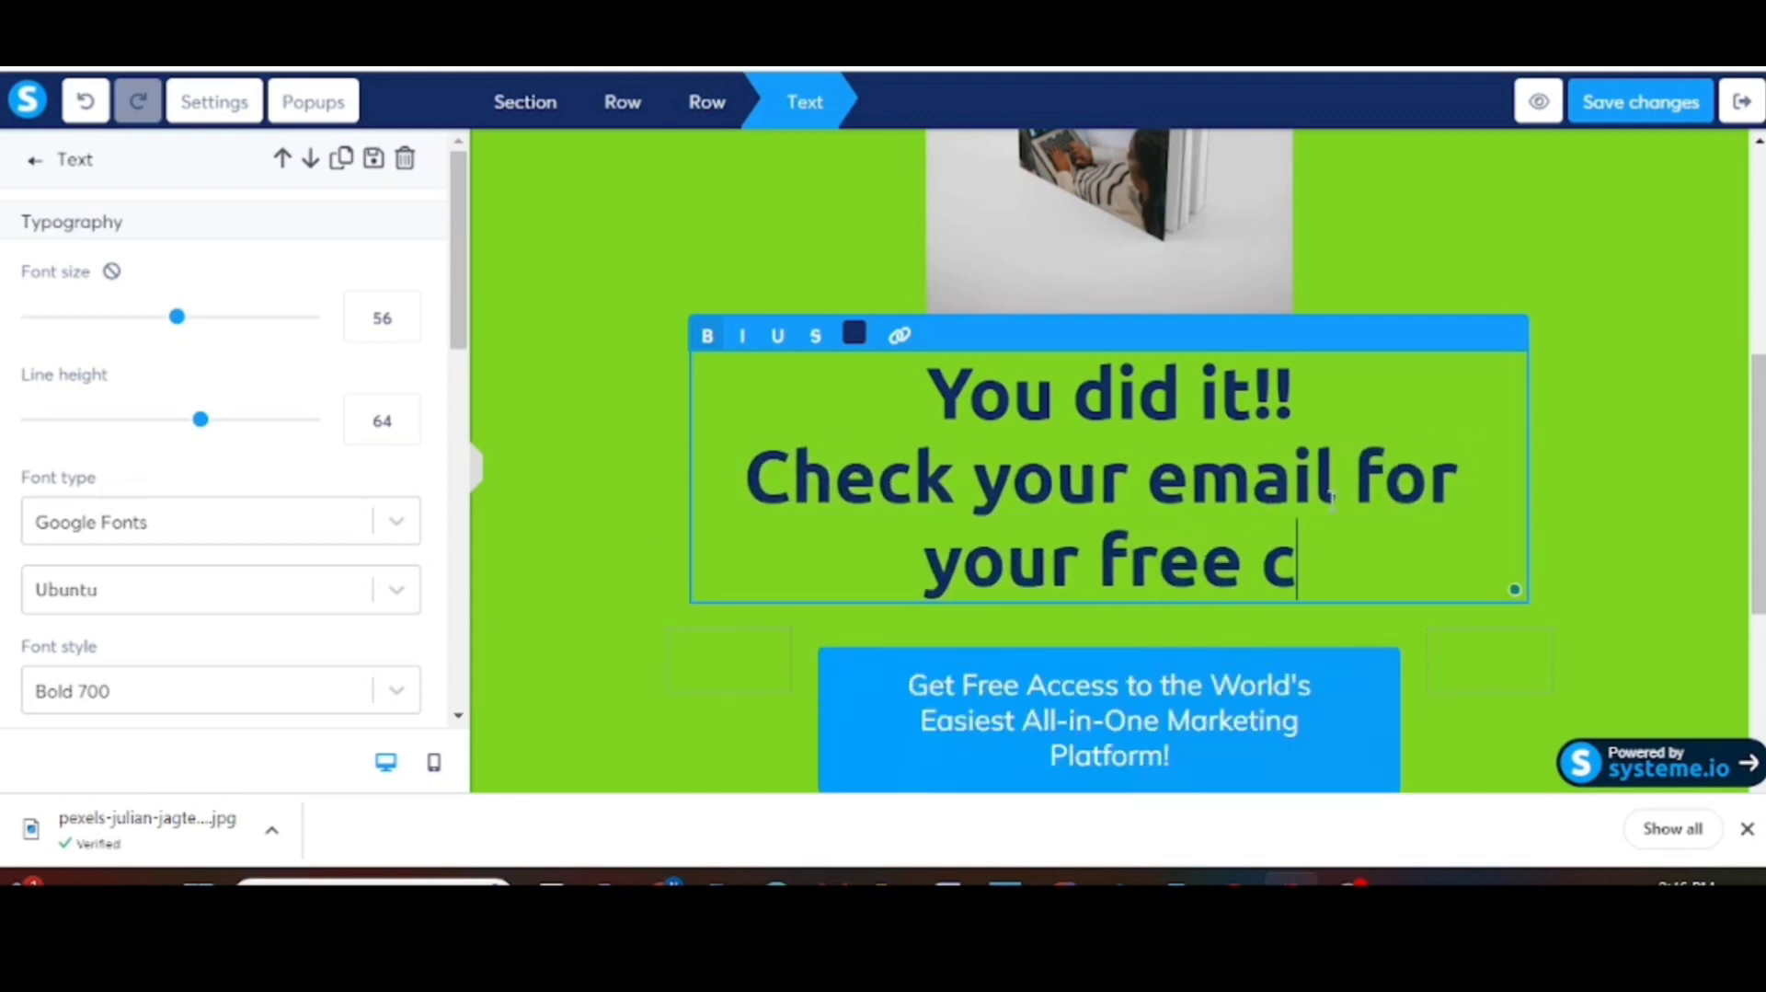
text(opy)
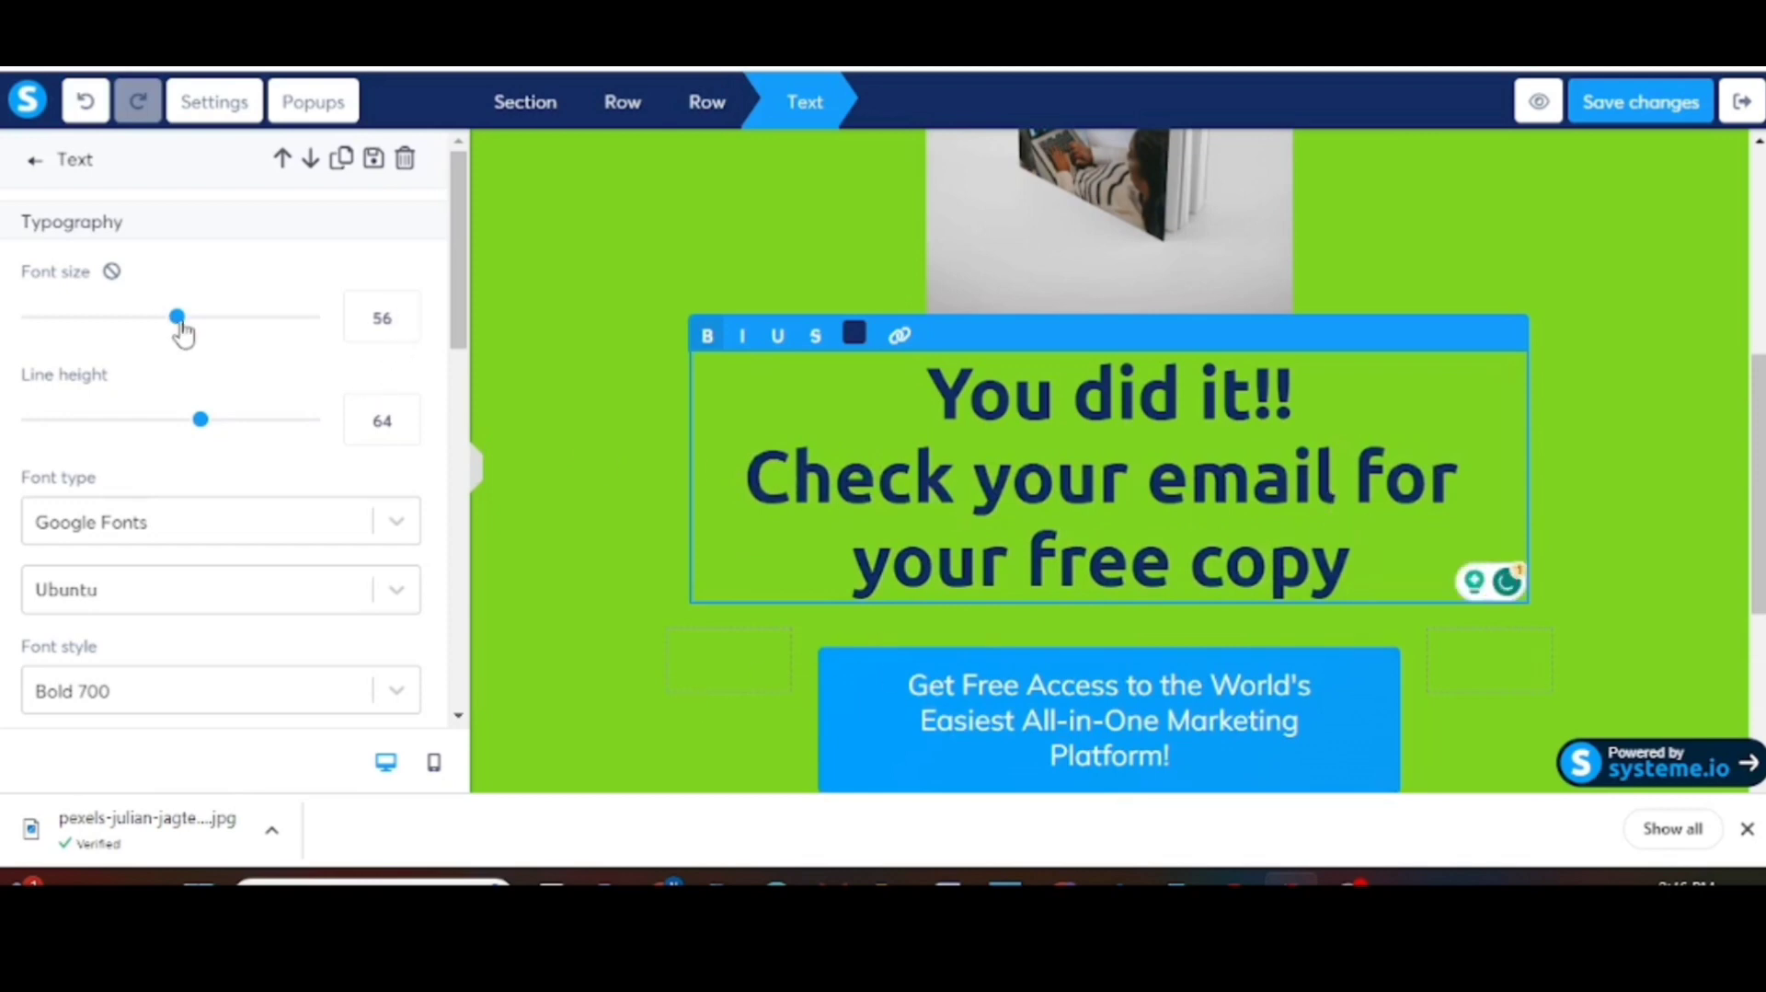
drag(177, 322, 93, 337)
click(805, 568)
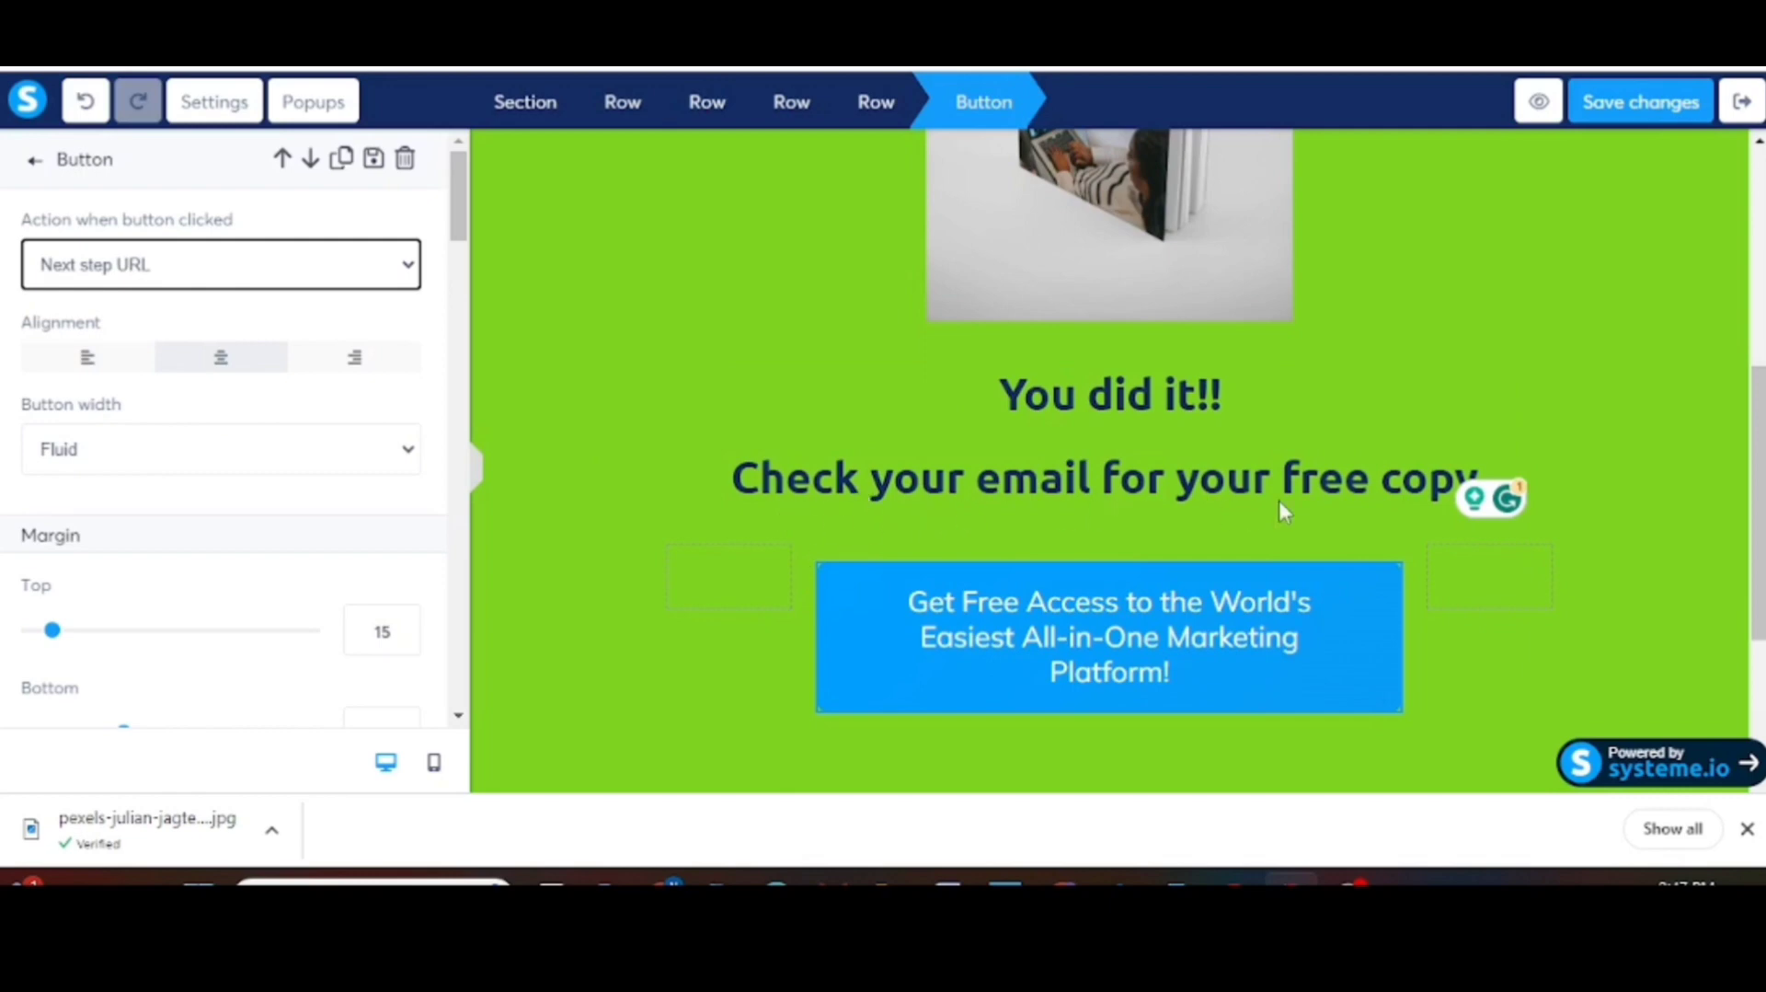
Step: Set the blue button's action to Download file and open the file upload for it without choosing a file
click(1043, 644)
click(1046, 647)
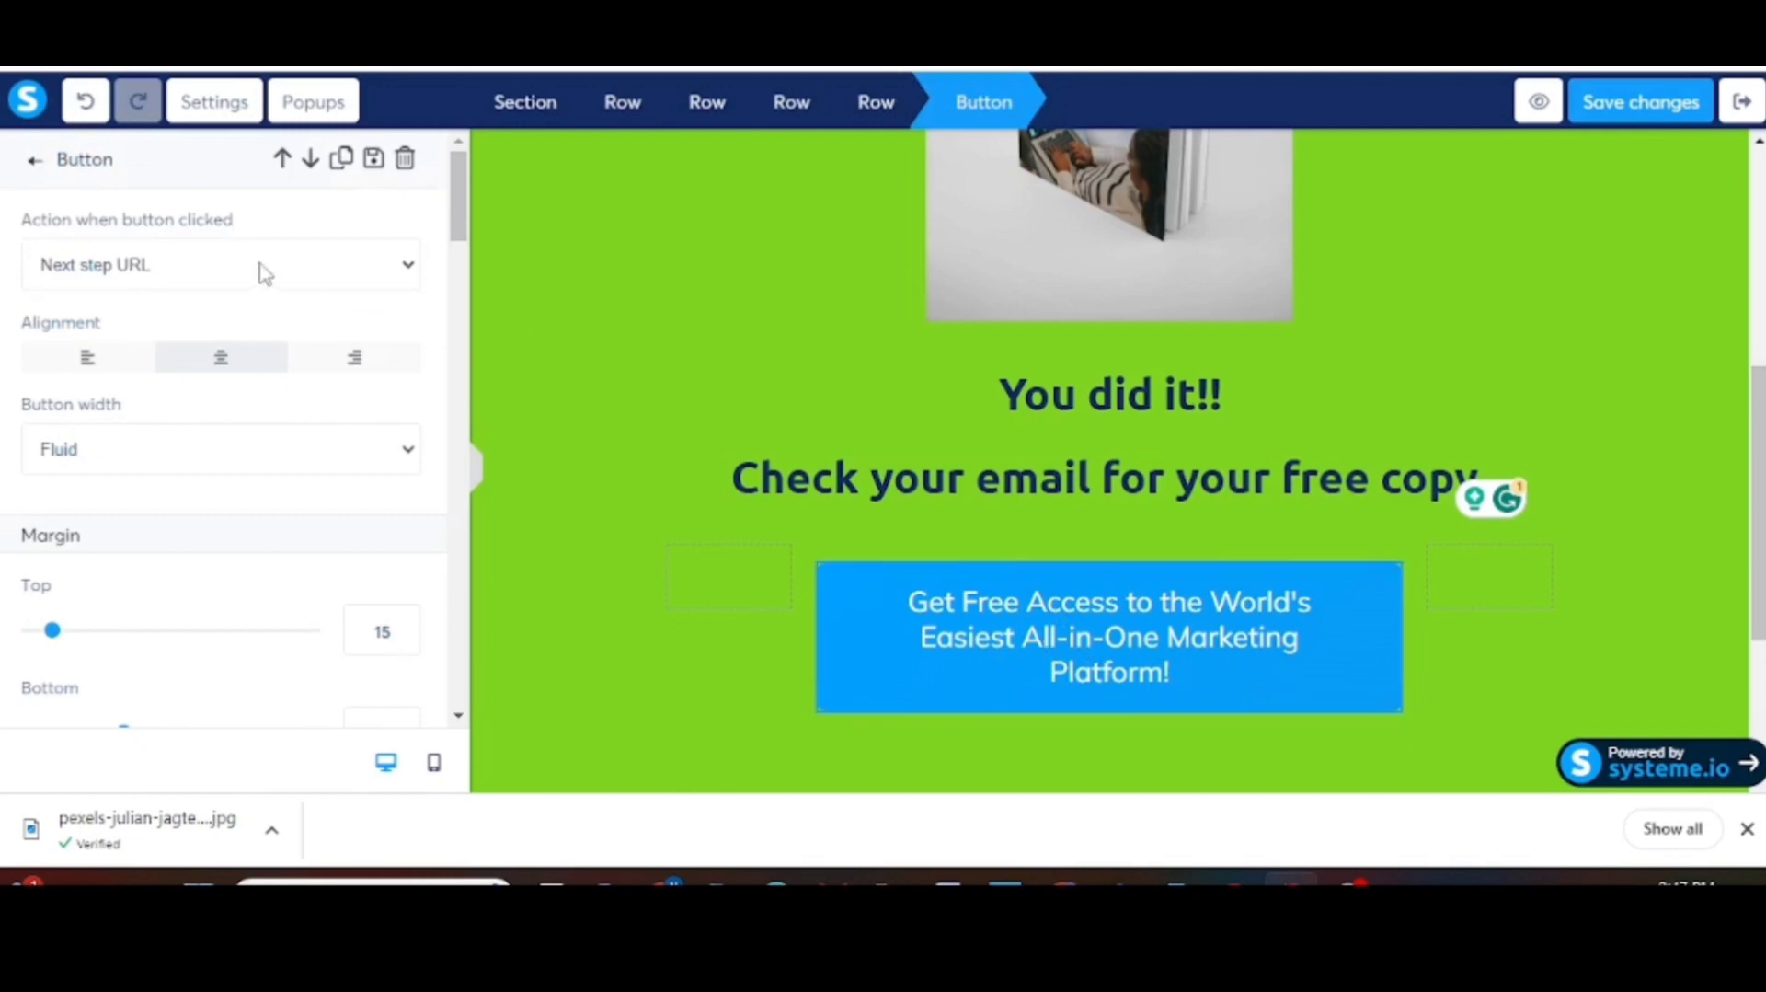
click(405, 272)
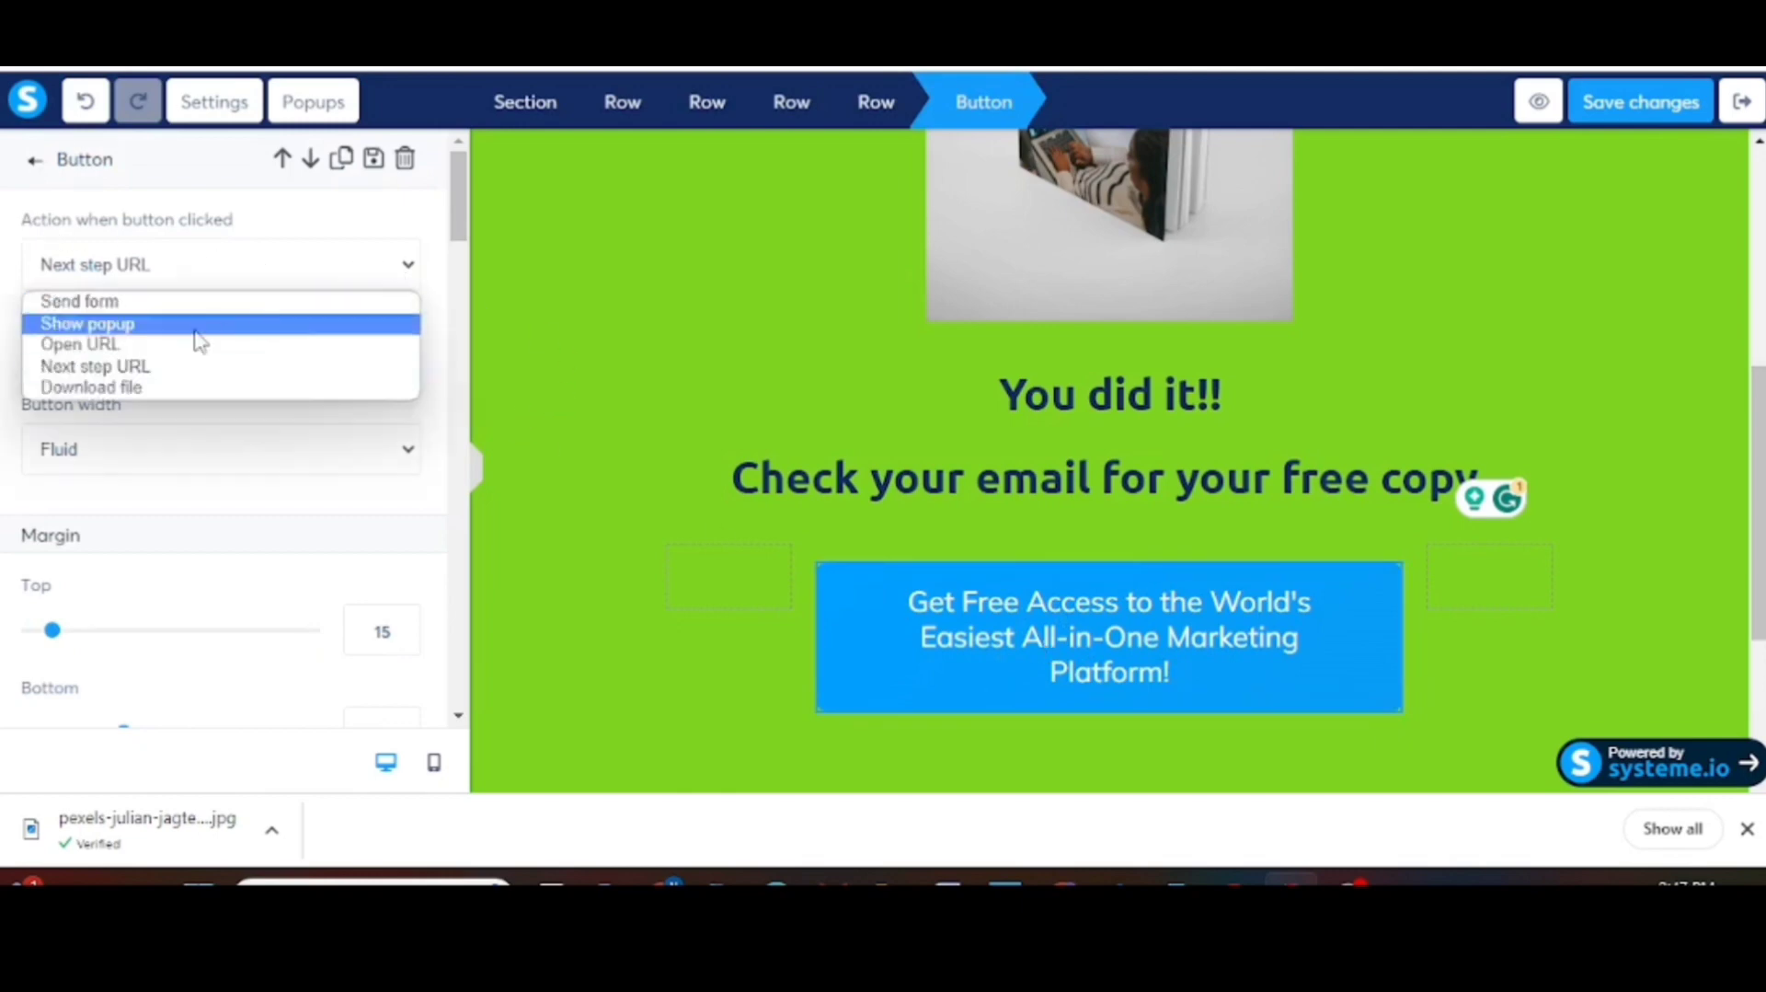
click(139, 390)
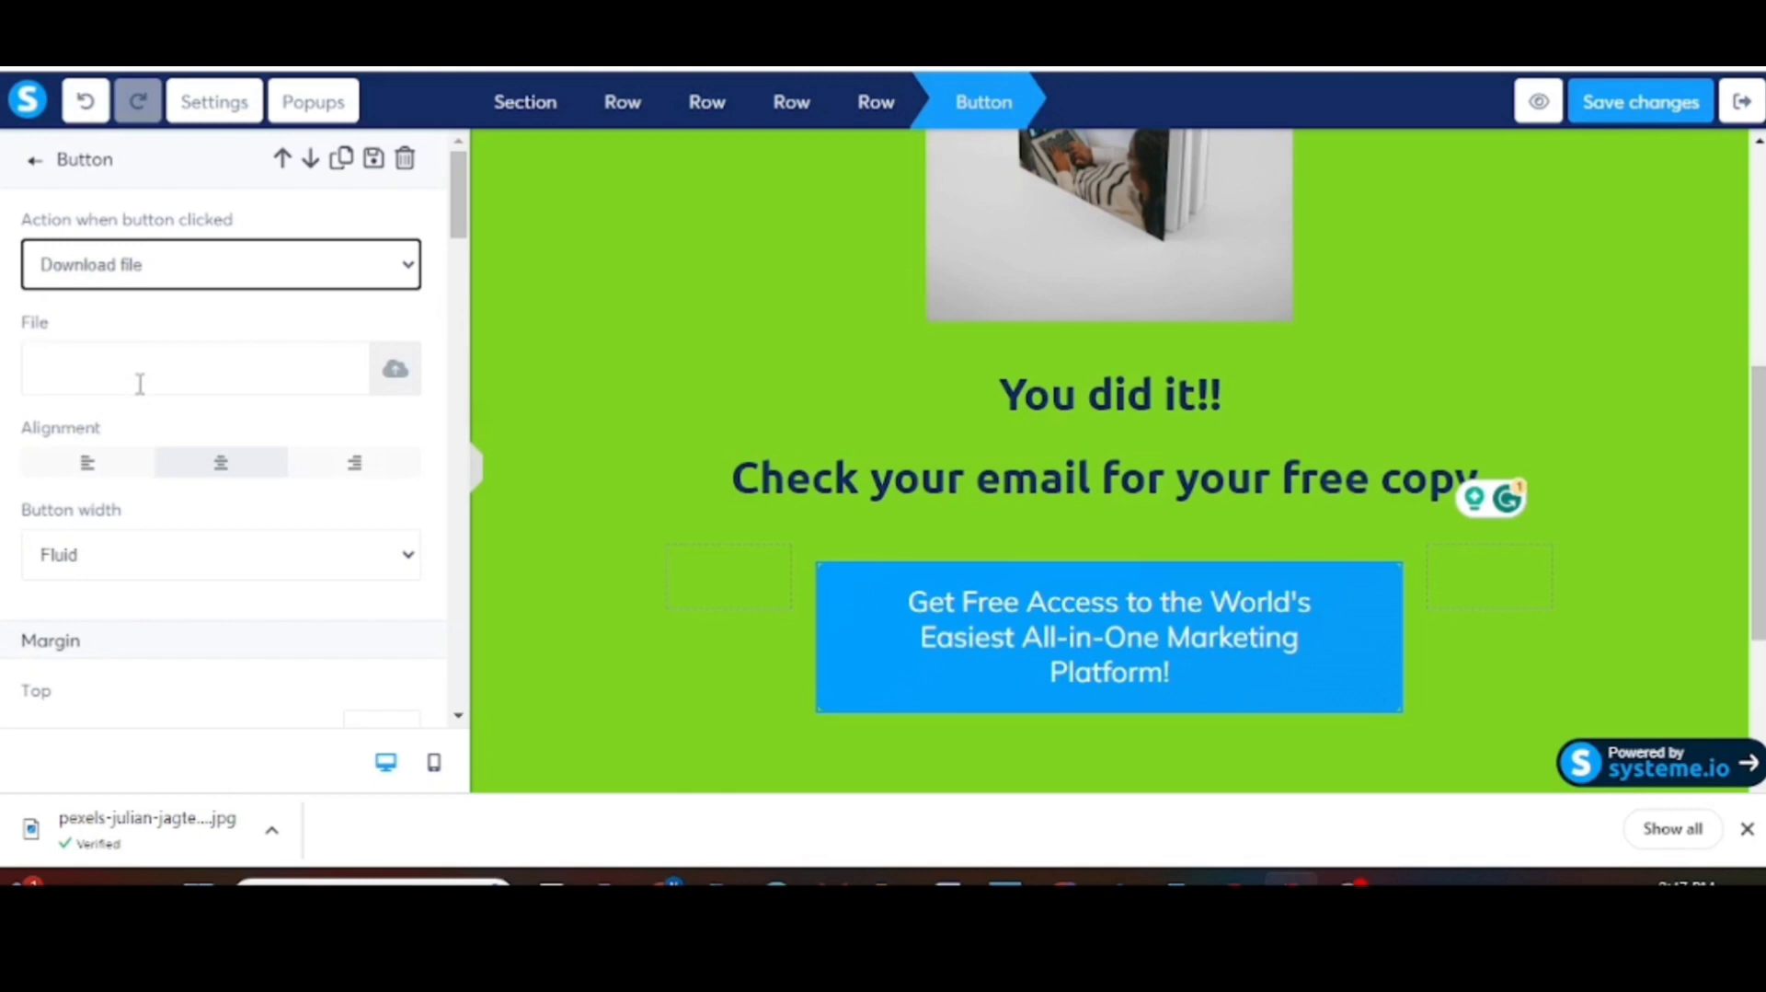
click(396, 372)
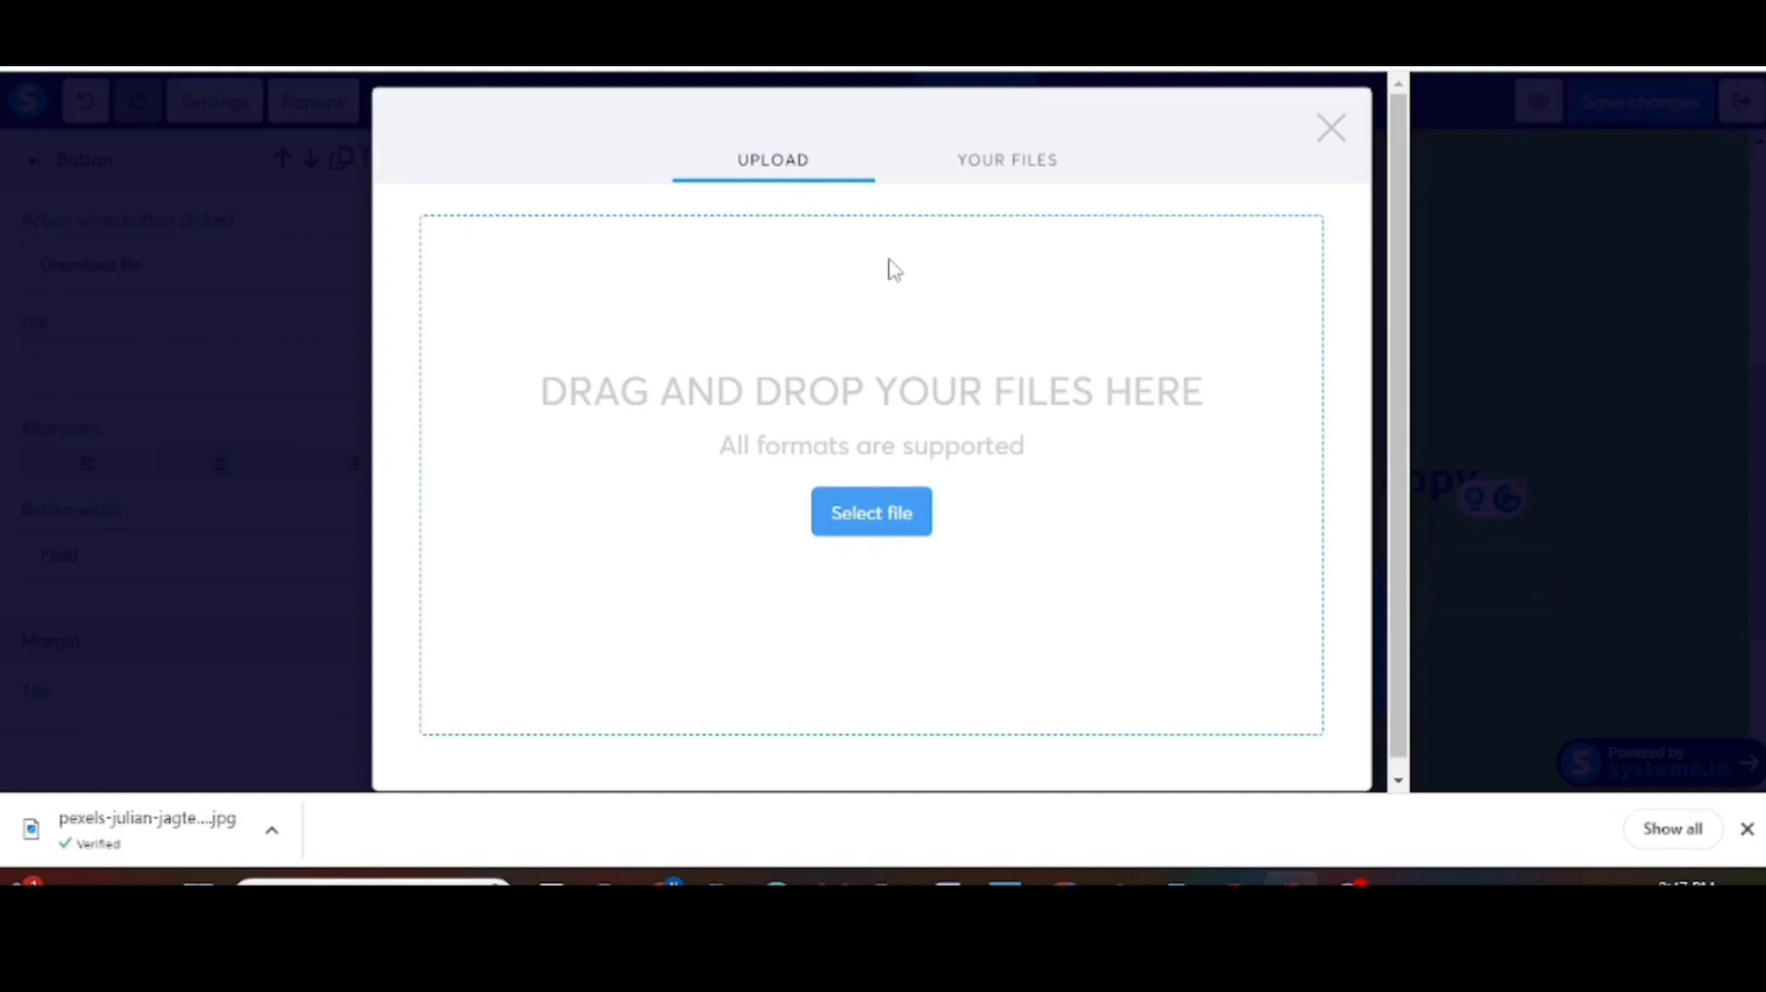
click(1331, 129)
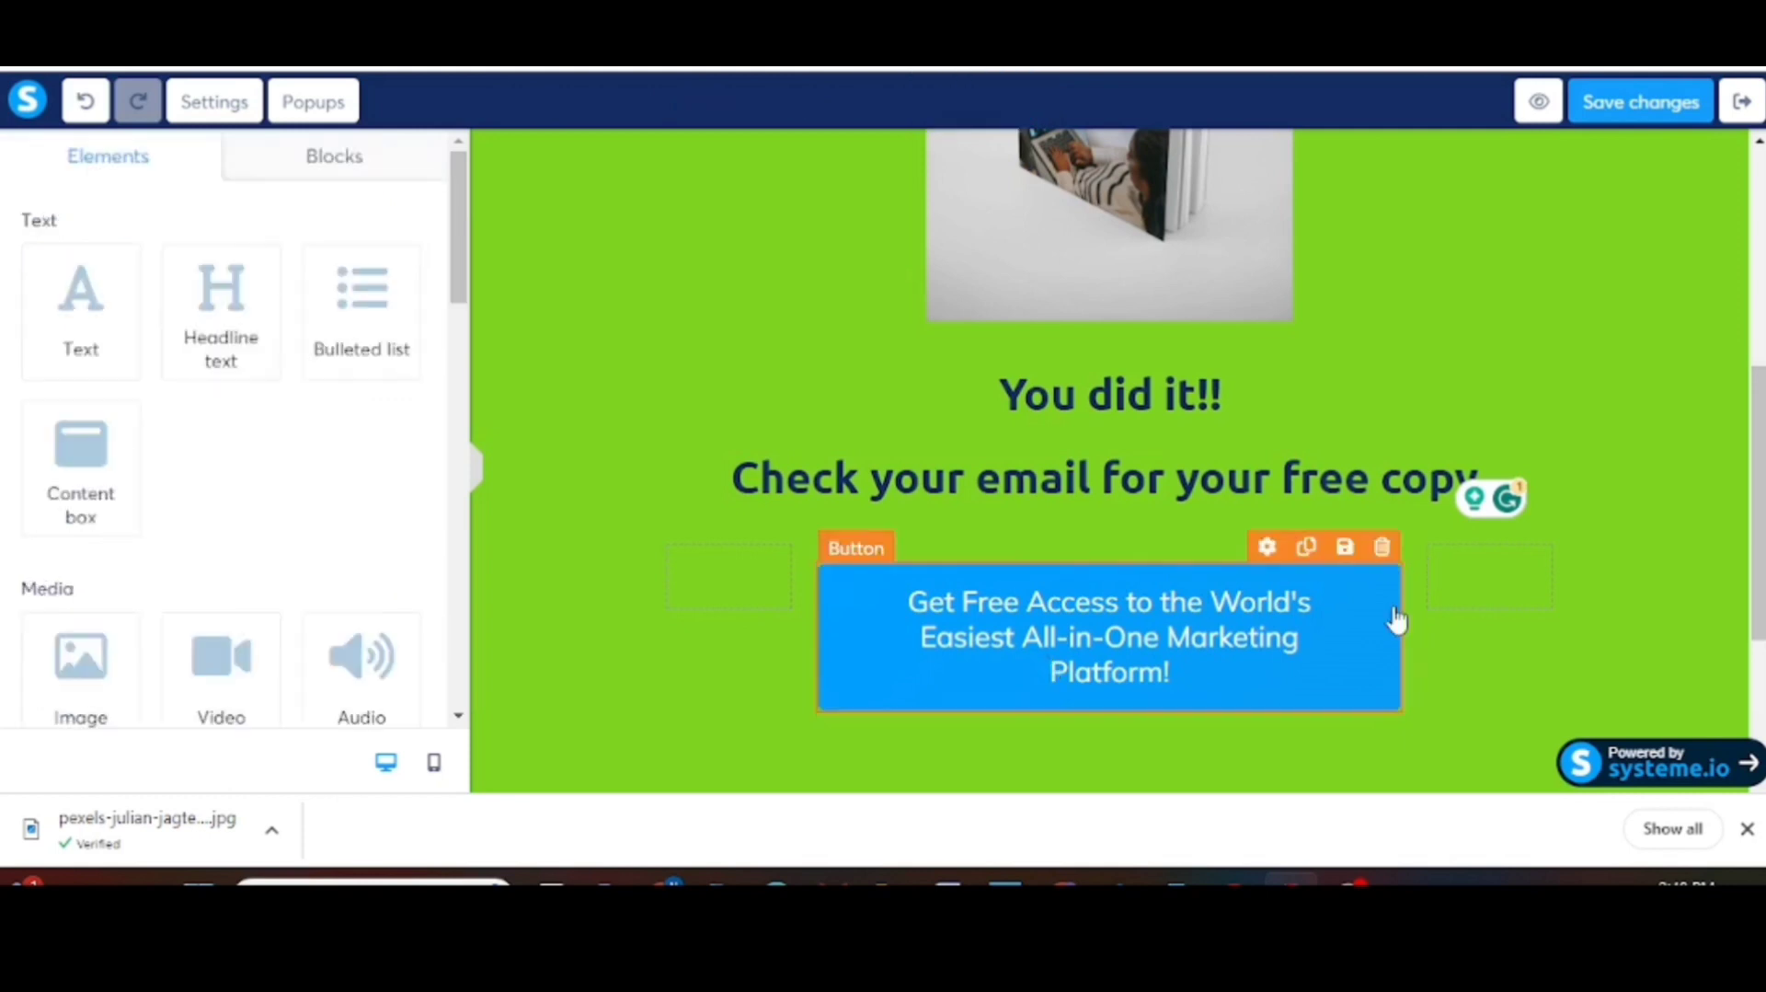
Step: Delete the blue button below the headline, and save and close the thank-you page
click(1383, 549)
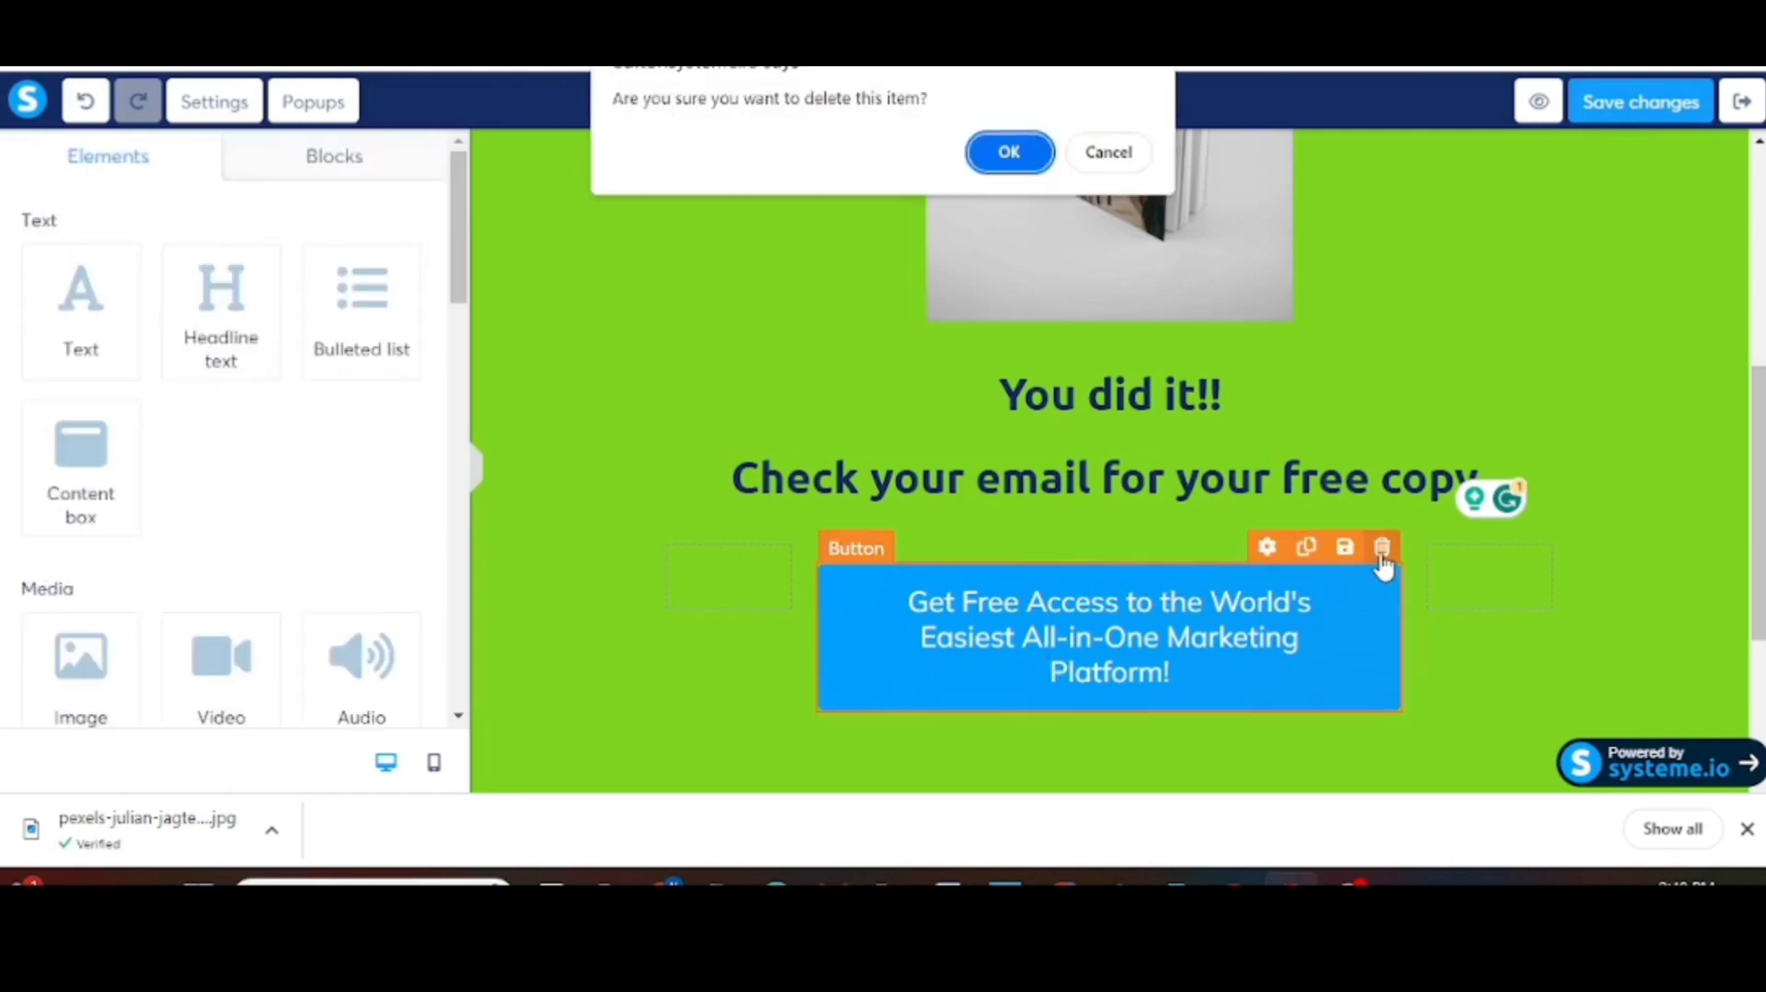
click(1007, 152)
scroll(1073, 575, up, 5)
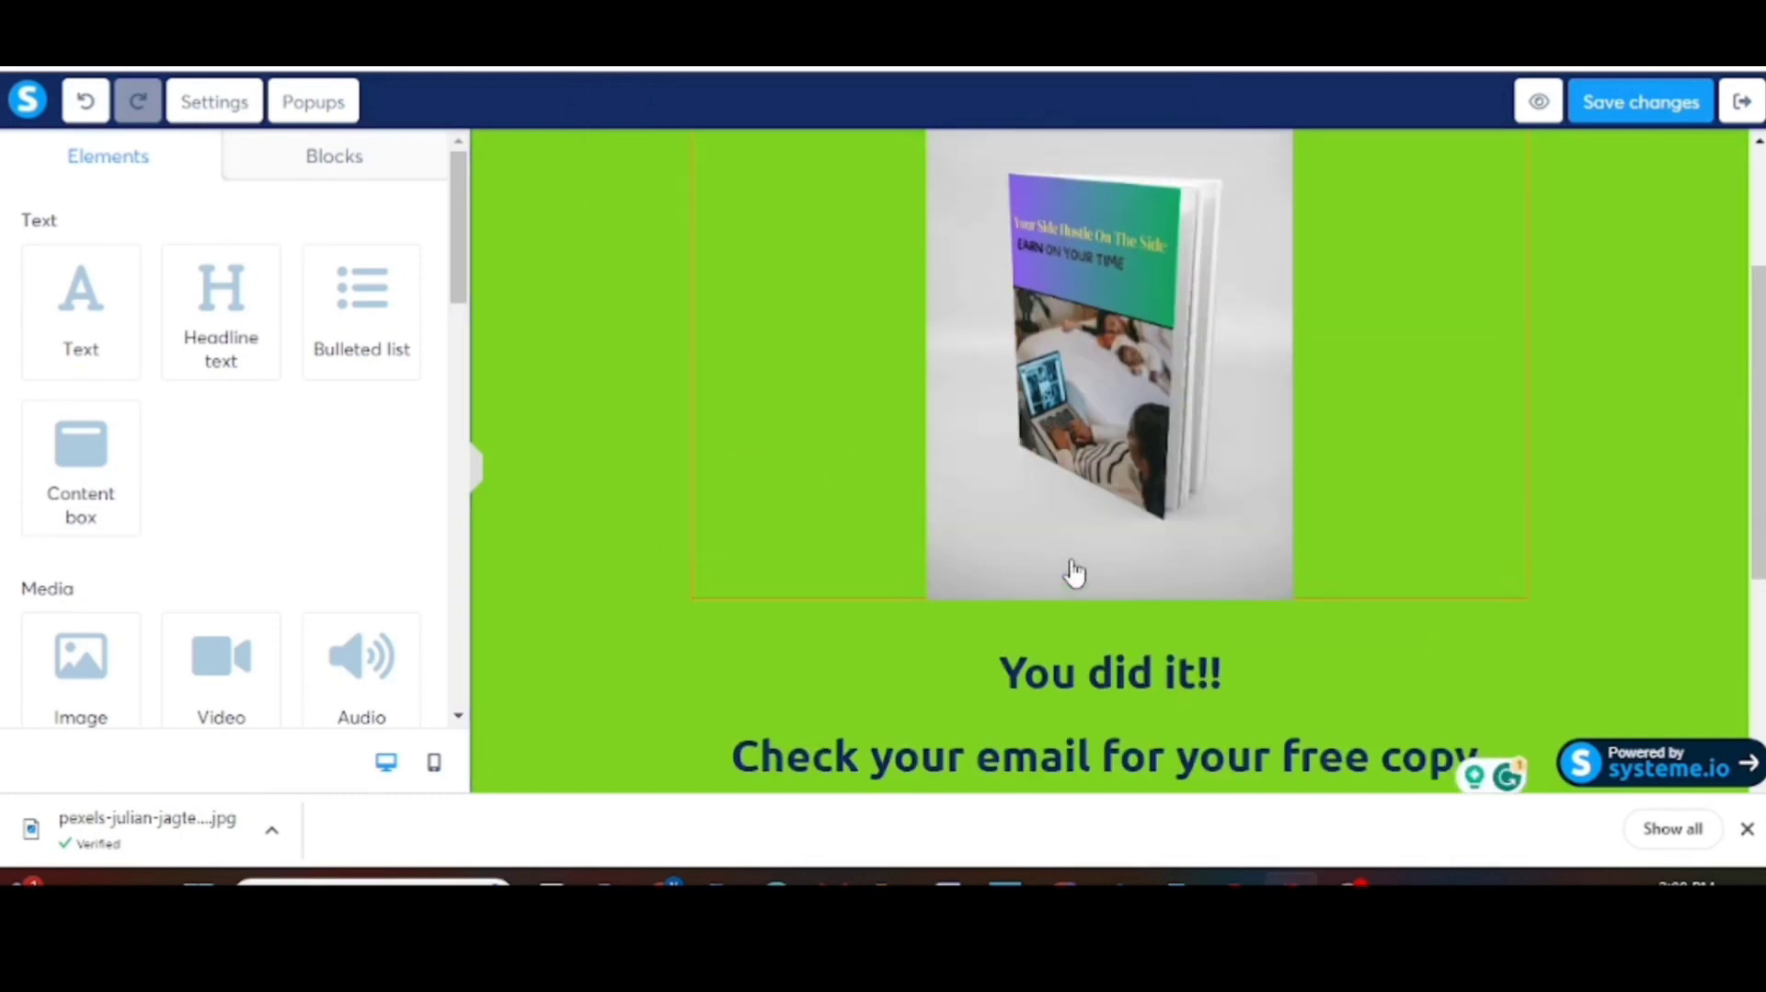
scroll(1073, 573, down, 7)
scroll(1072, 571, up, 7)
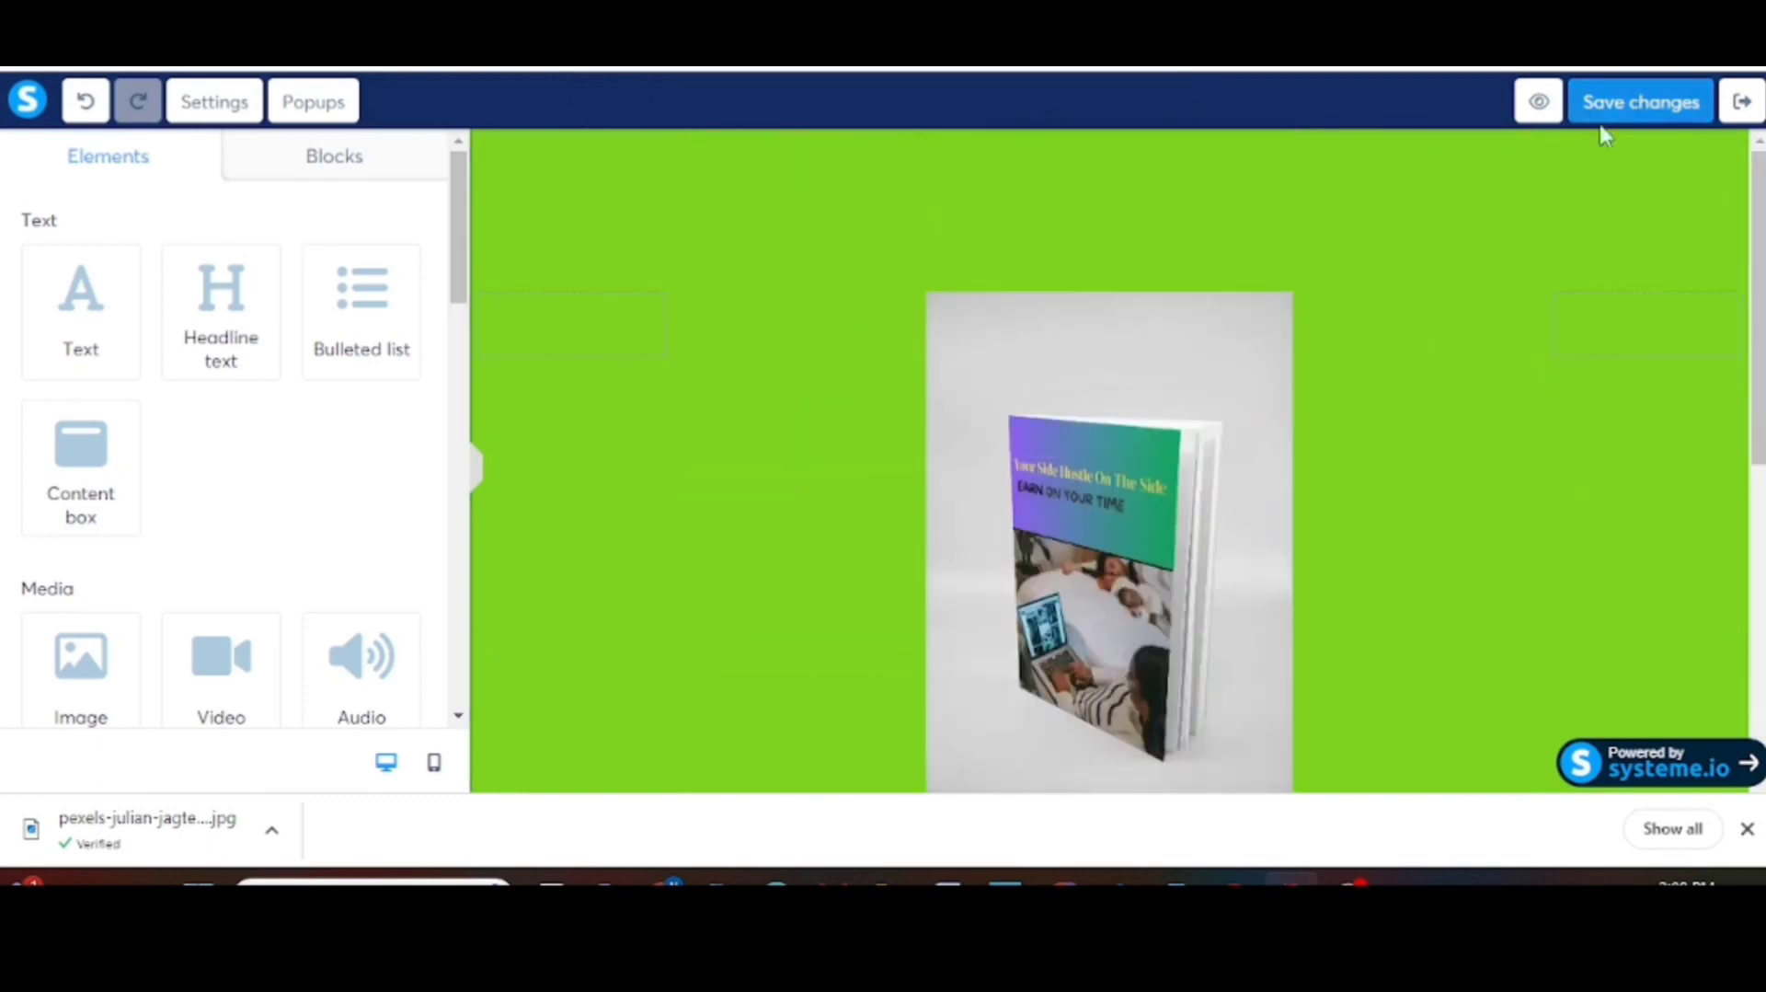
click(1604, 115)
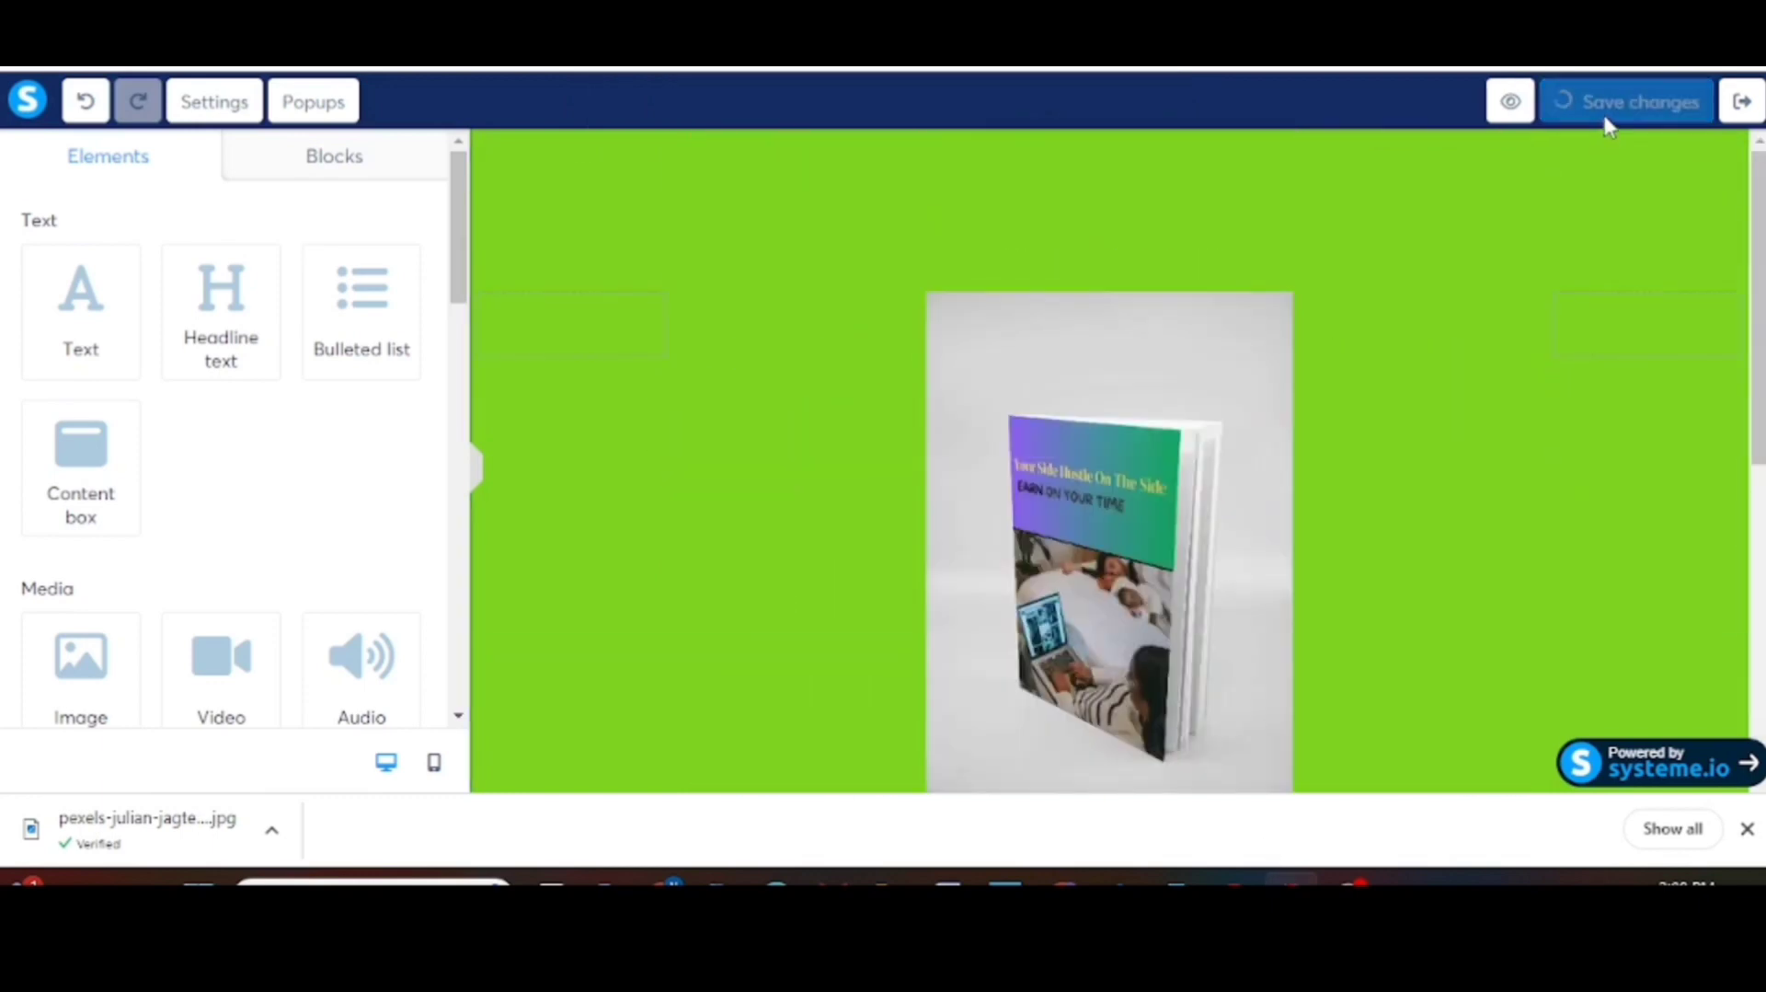
click(1745, 107)
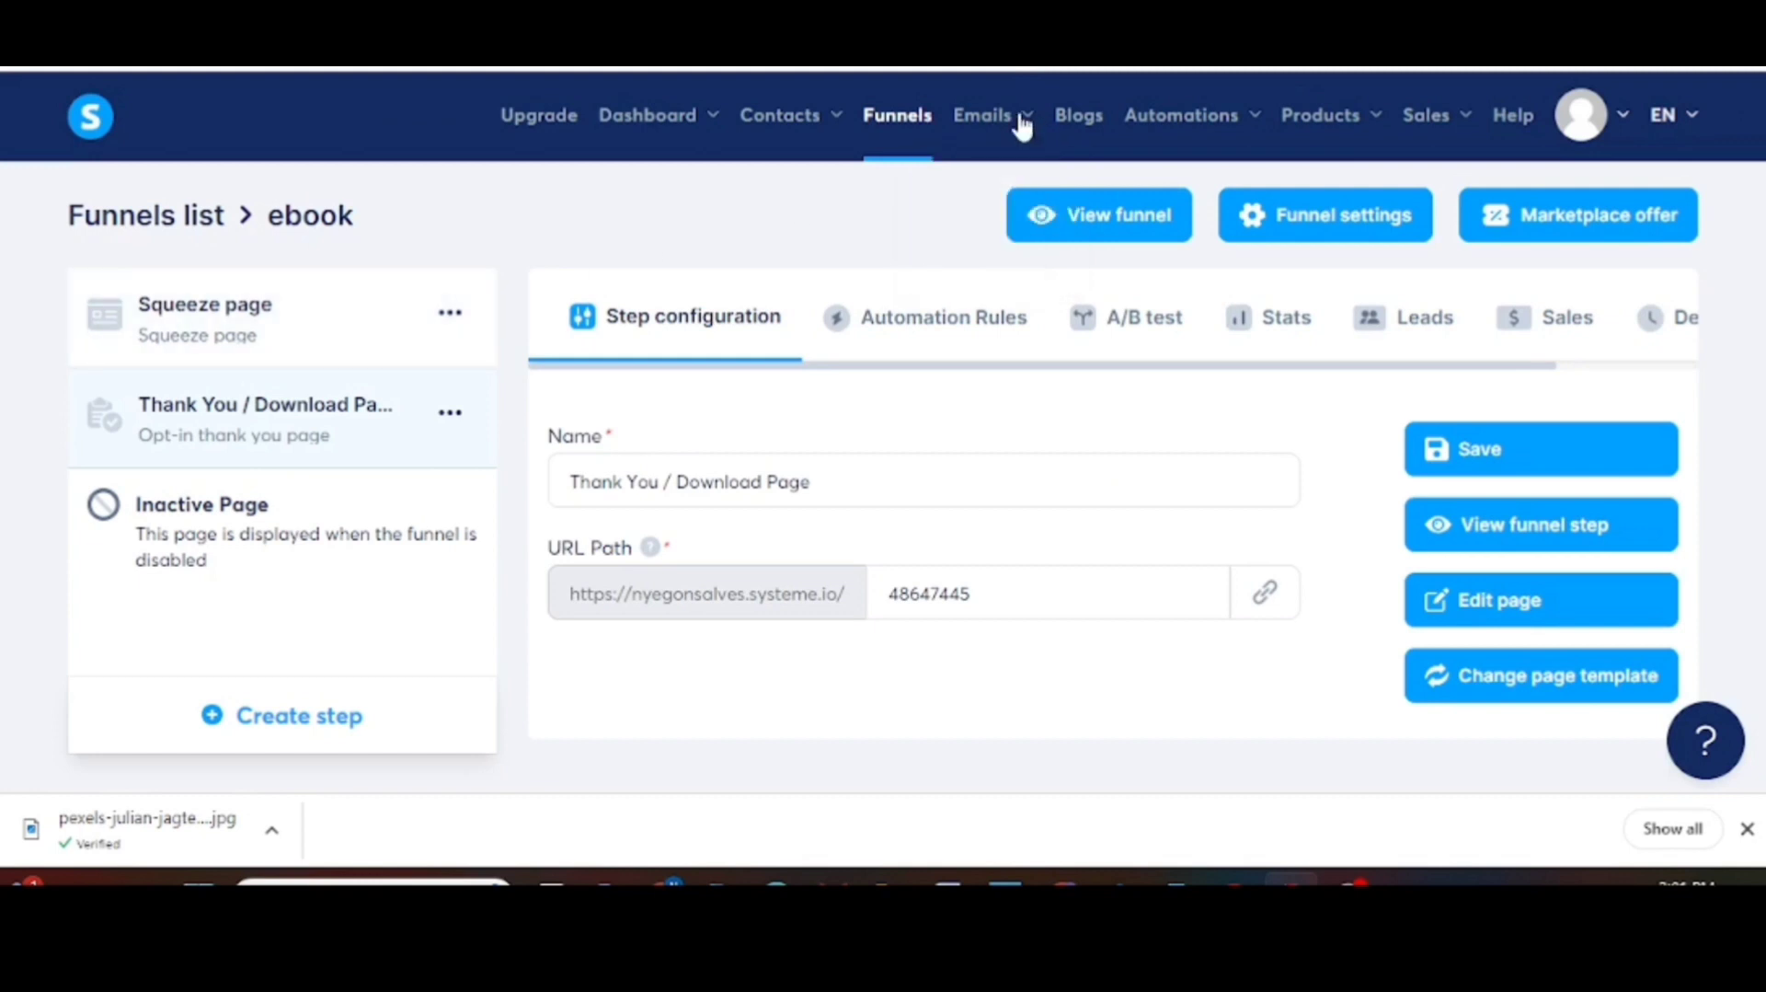
Step: Create a new email campaign named "Freebie"
mouse_move(1030, 125)
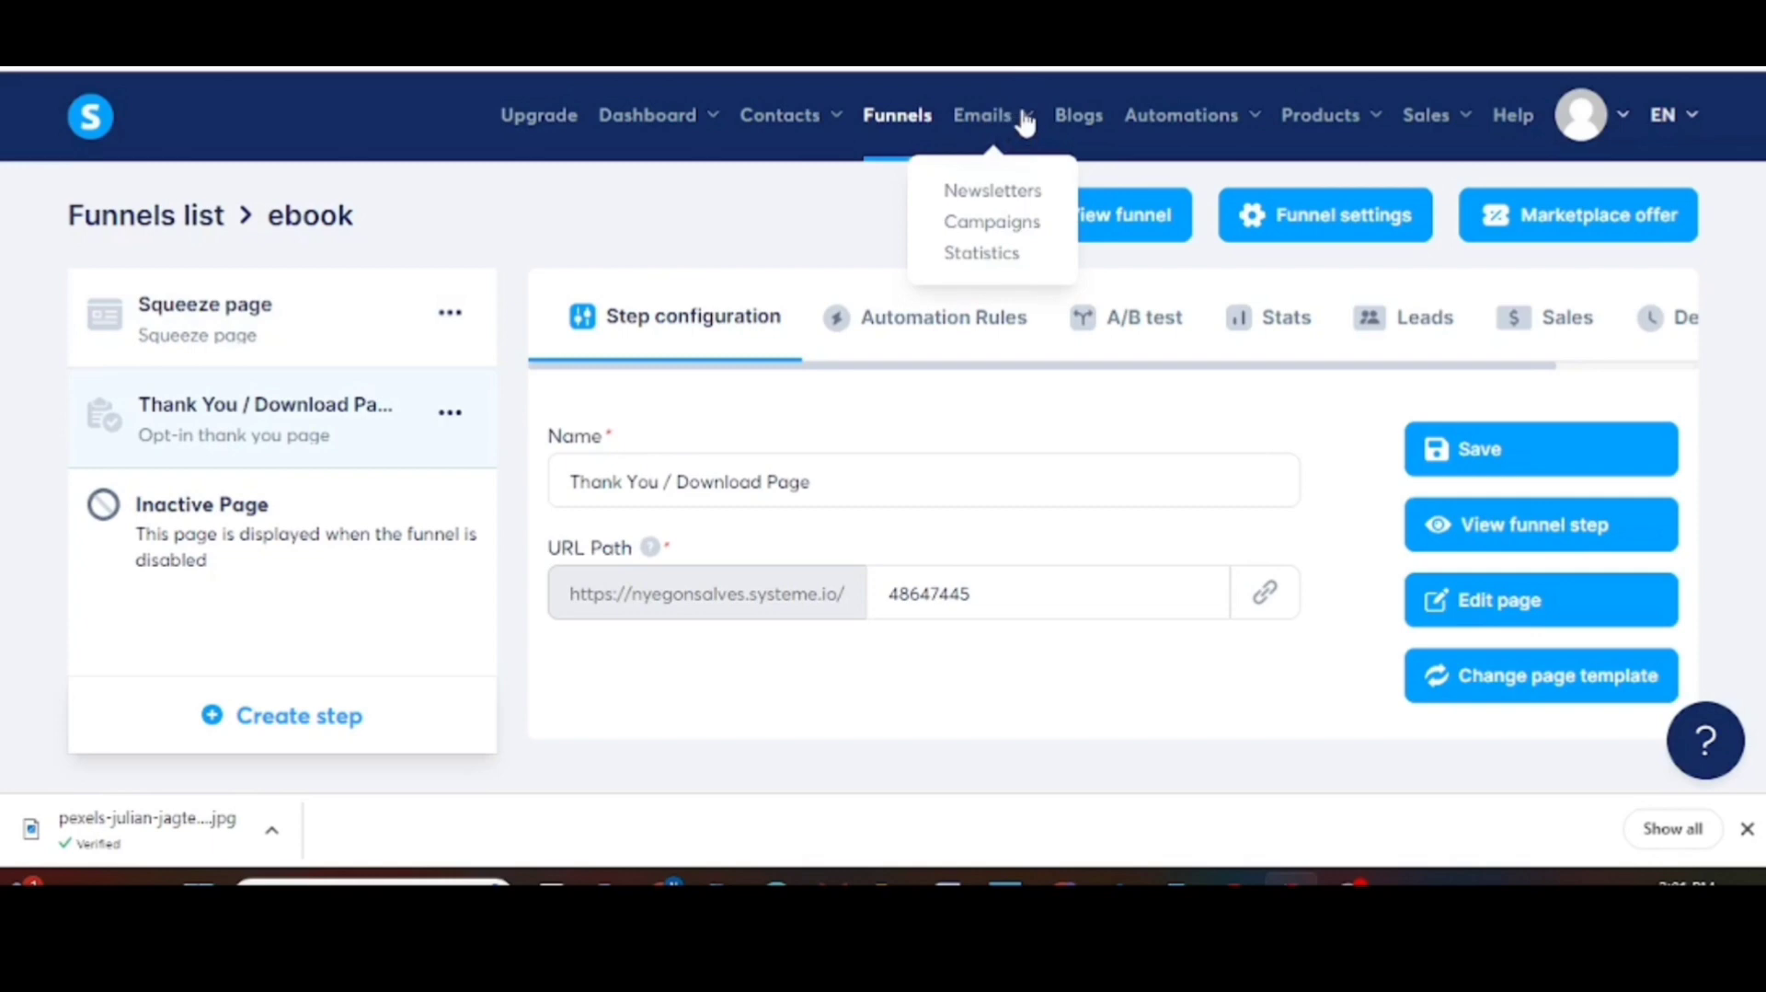
click(1001, 230)
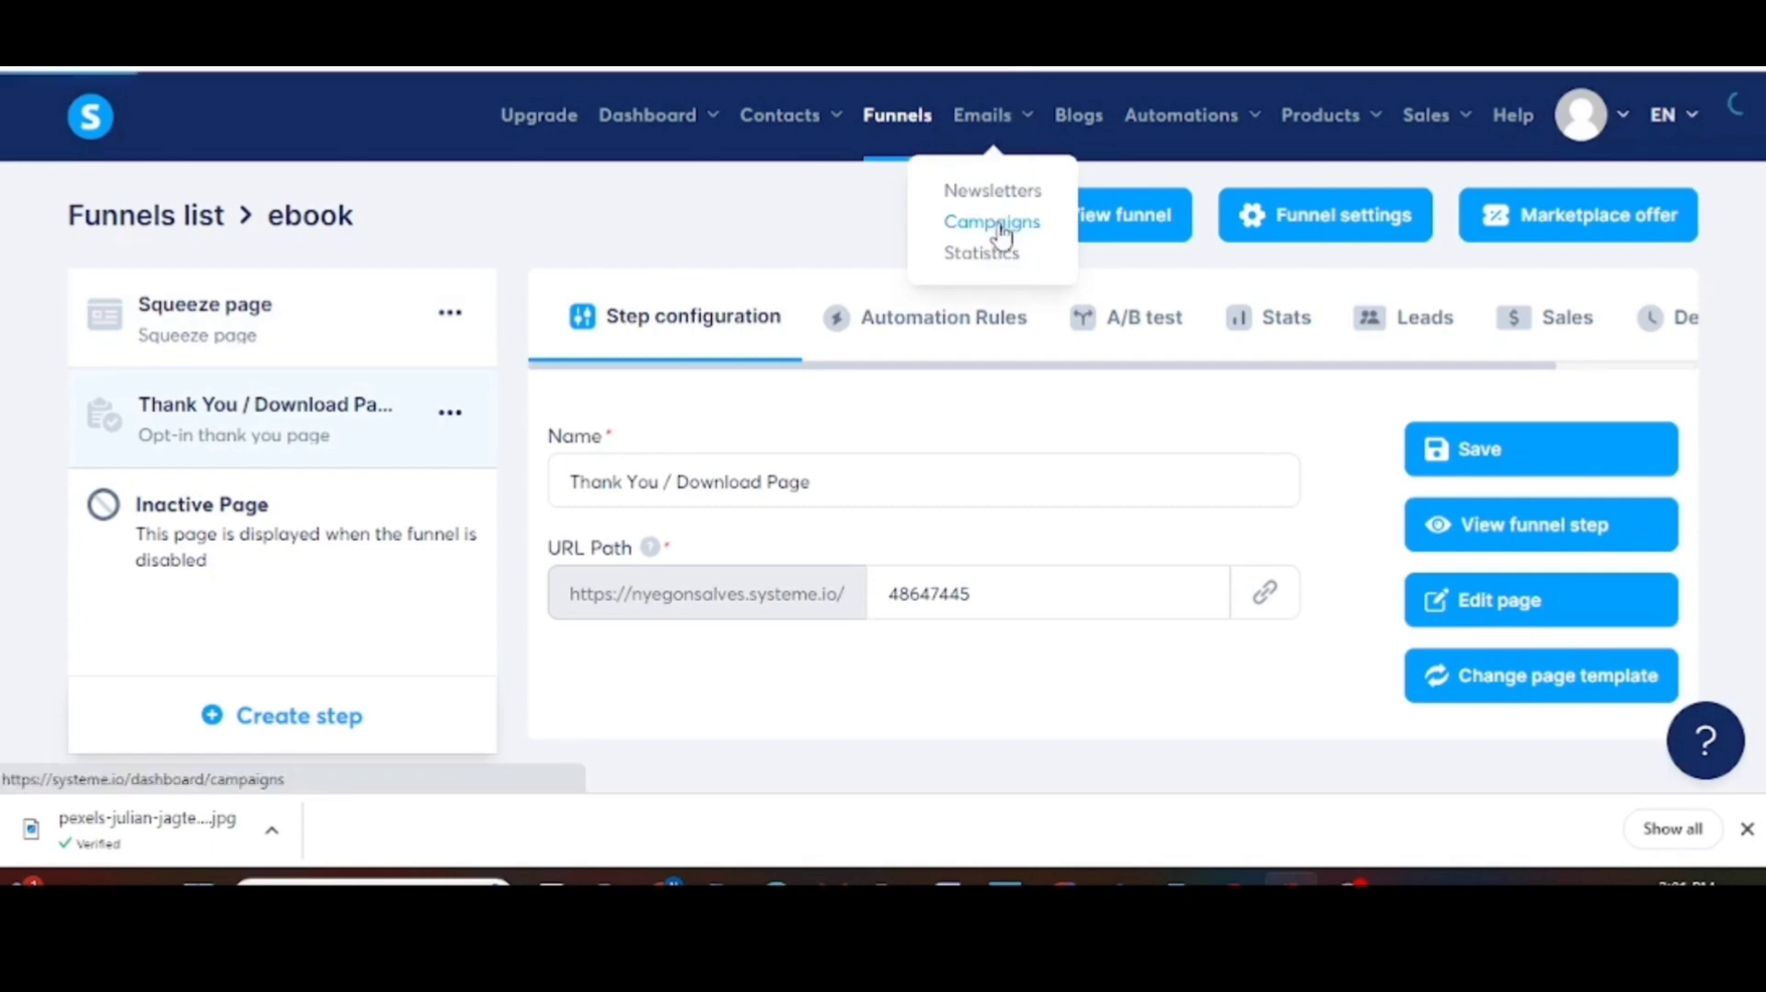
click(1659, 237)
click(1063, 347)
text(Fre)
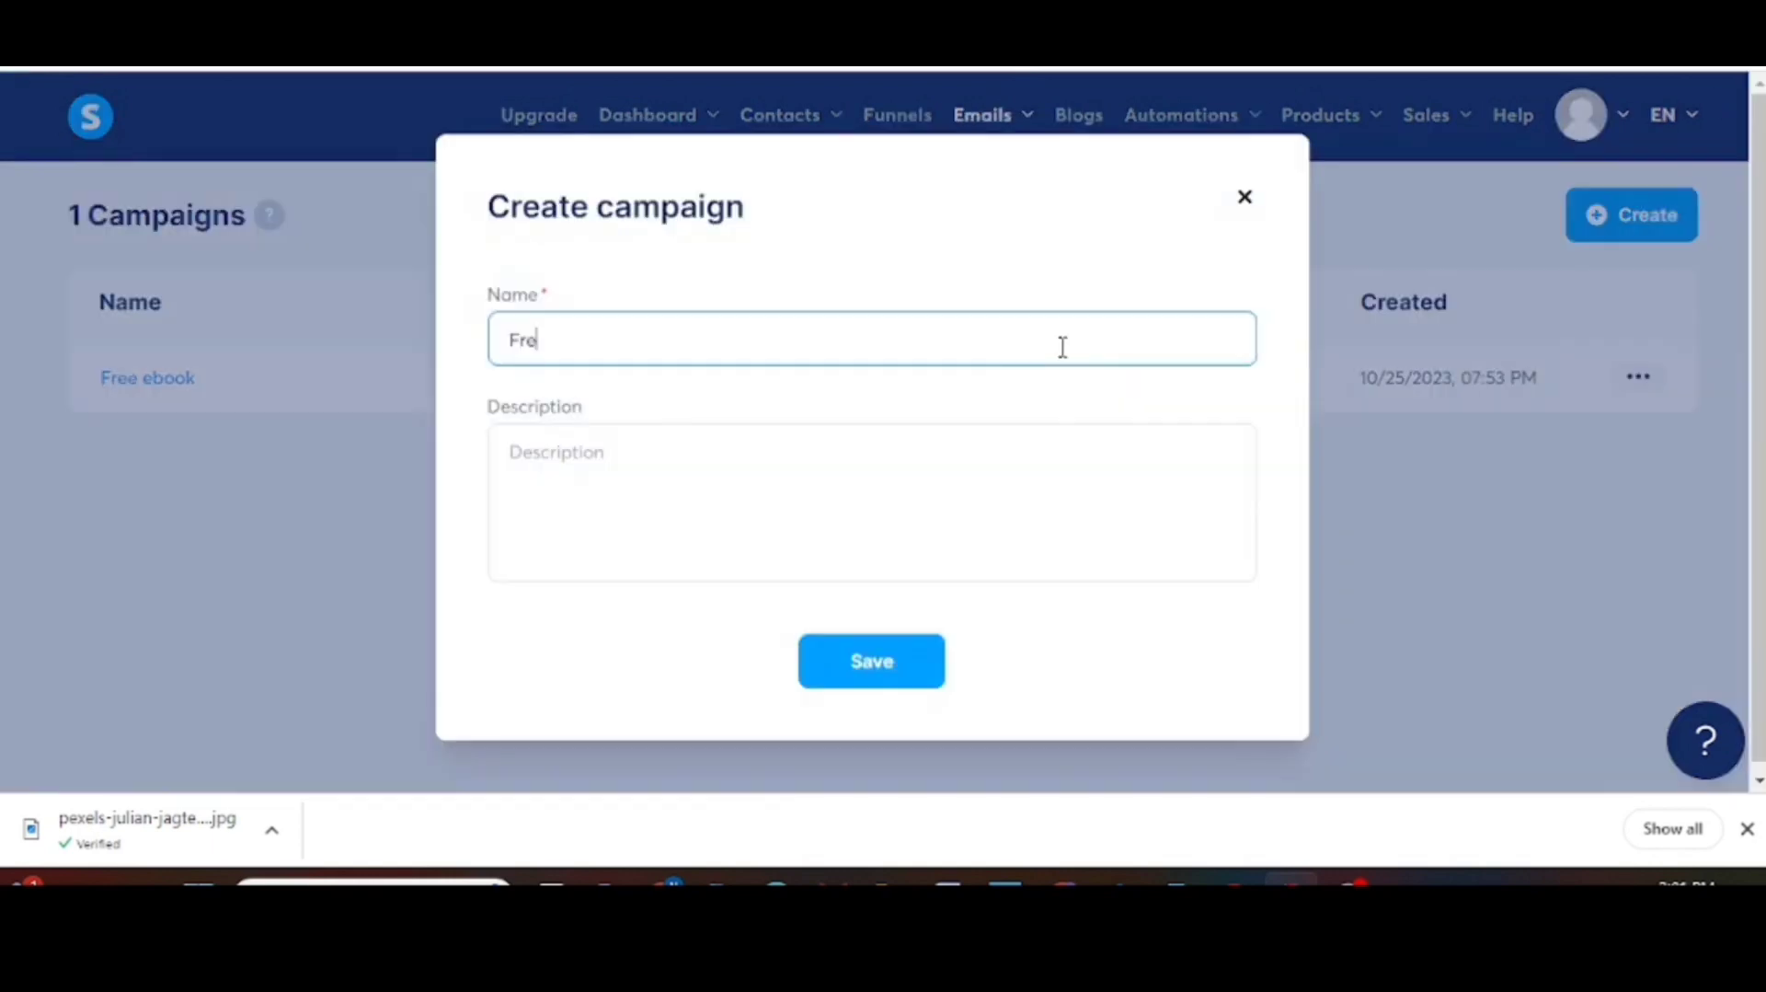
text(ebie)
click(897, 662)
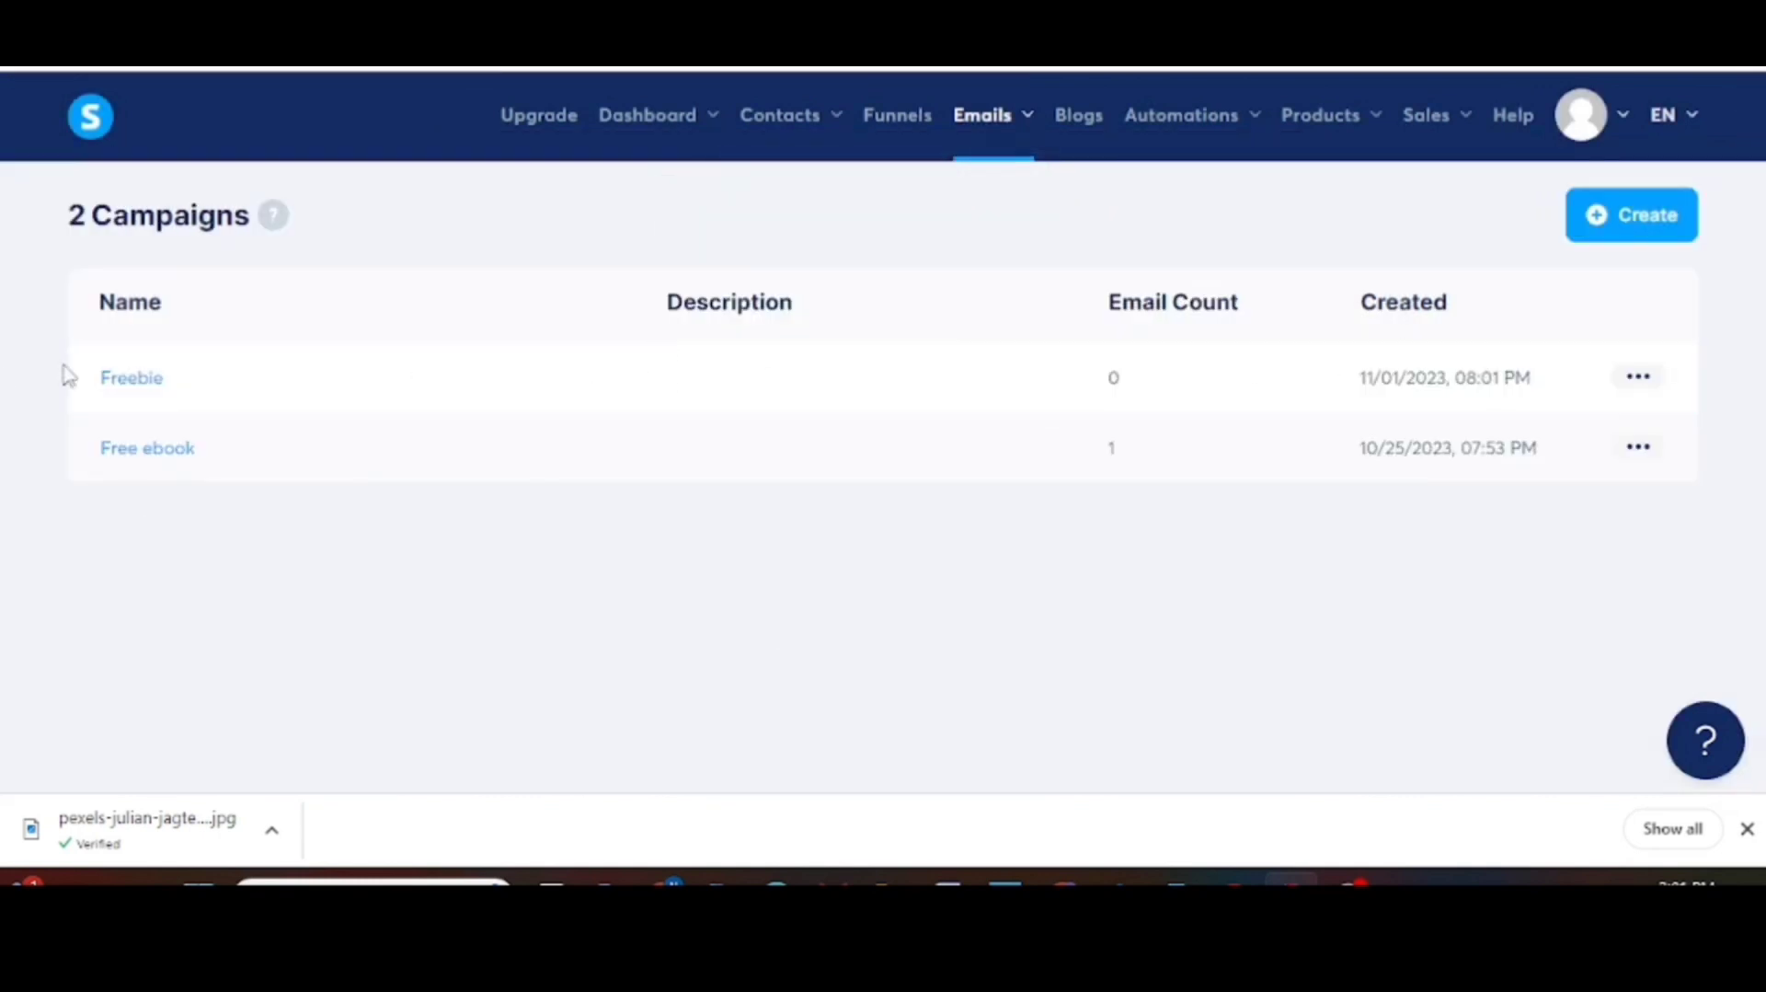
Step: Create an email in the Freebie campaign with the subject "Your Freebie" and the sender's name, keeping the classic editor
click(154, 393)
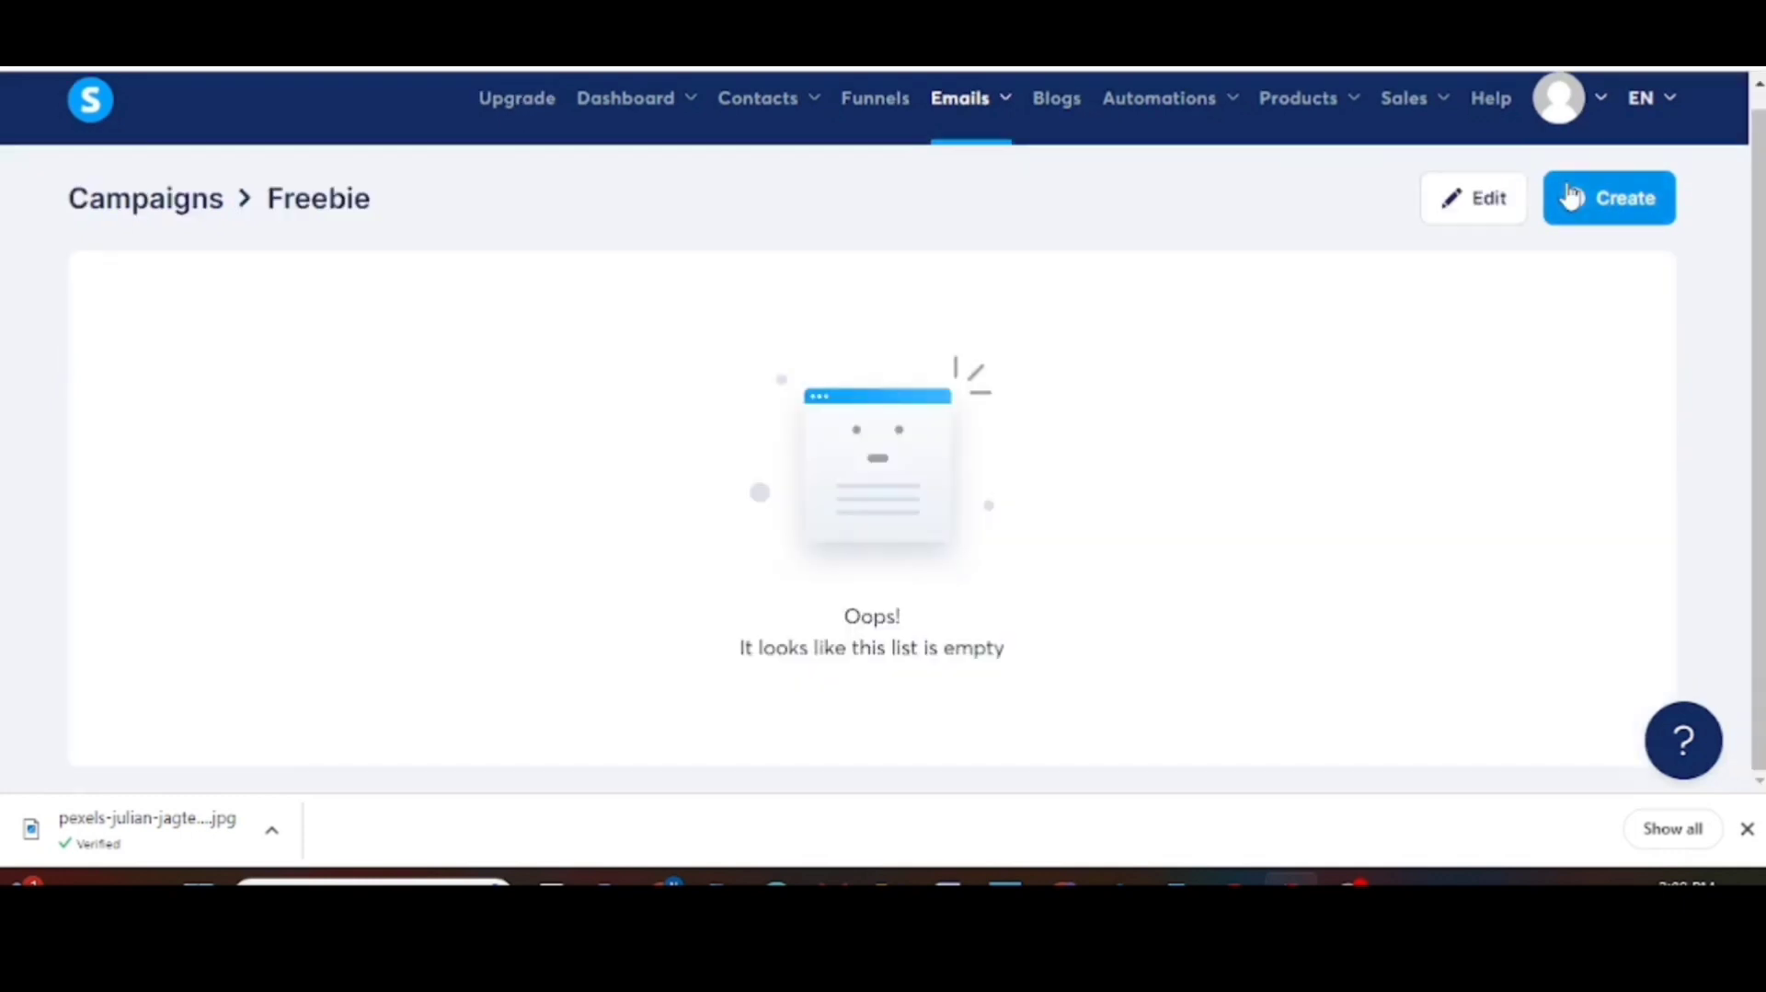
click(1624, 223)
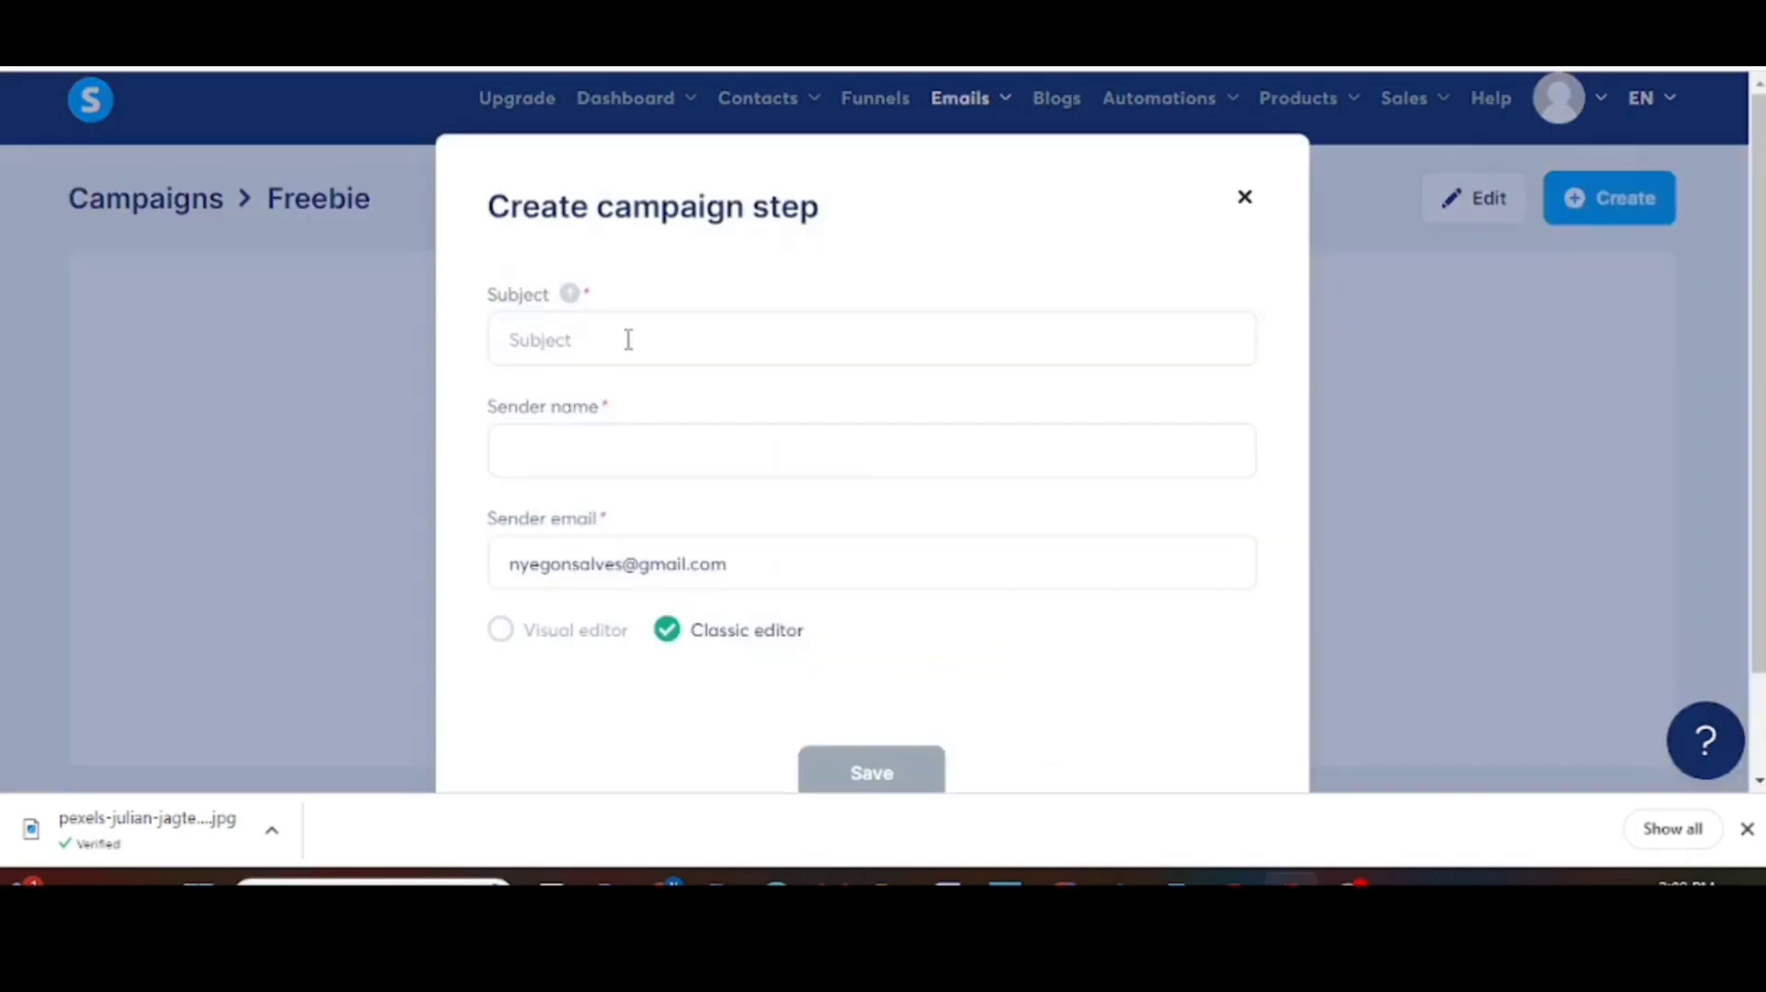
click(628, 339)
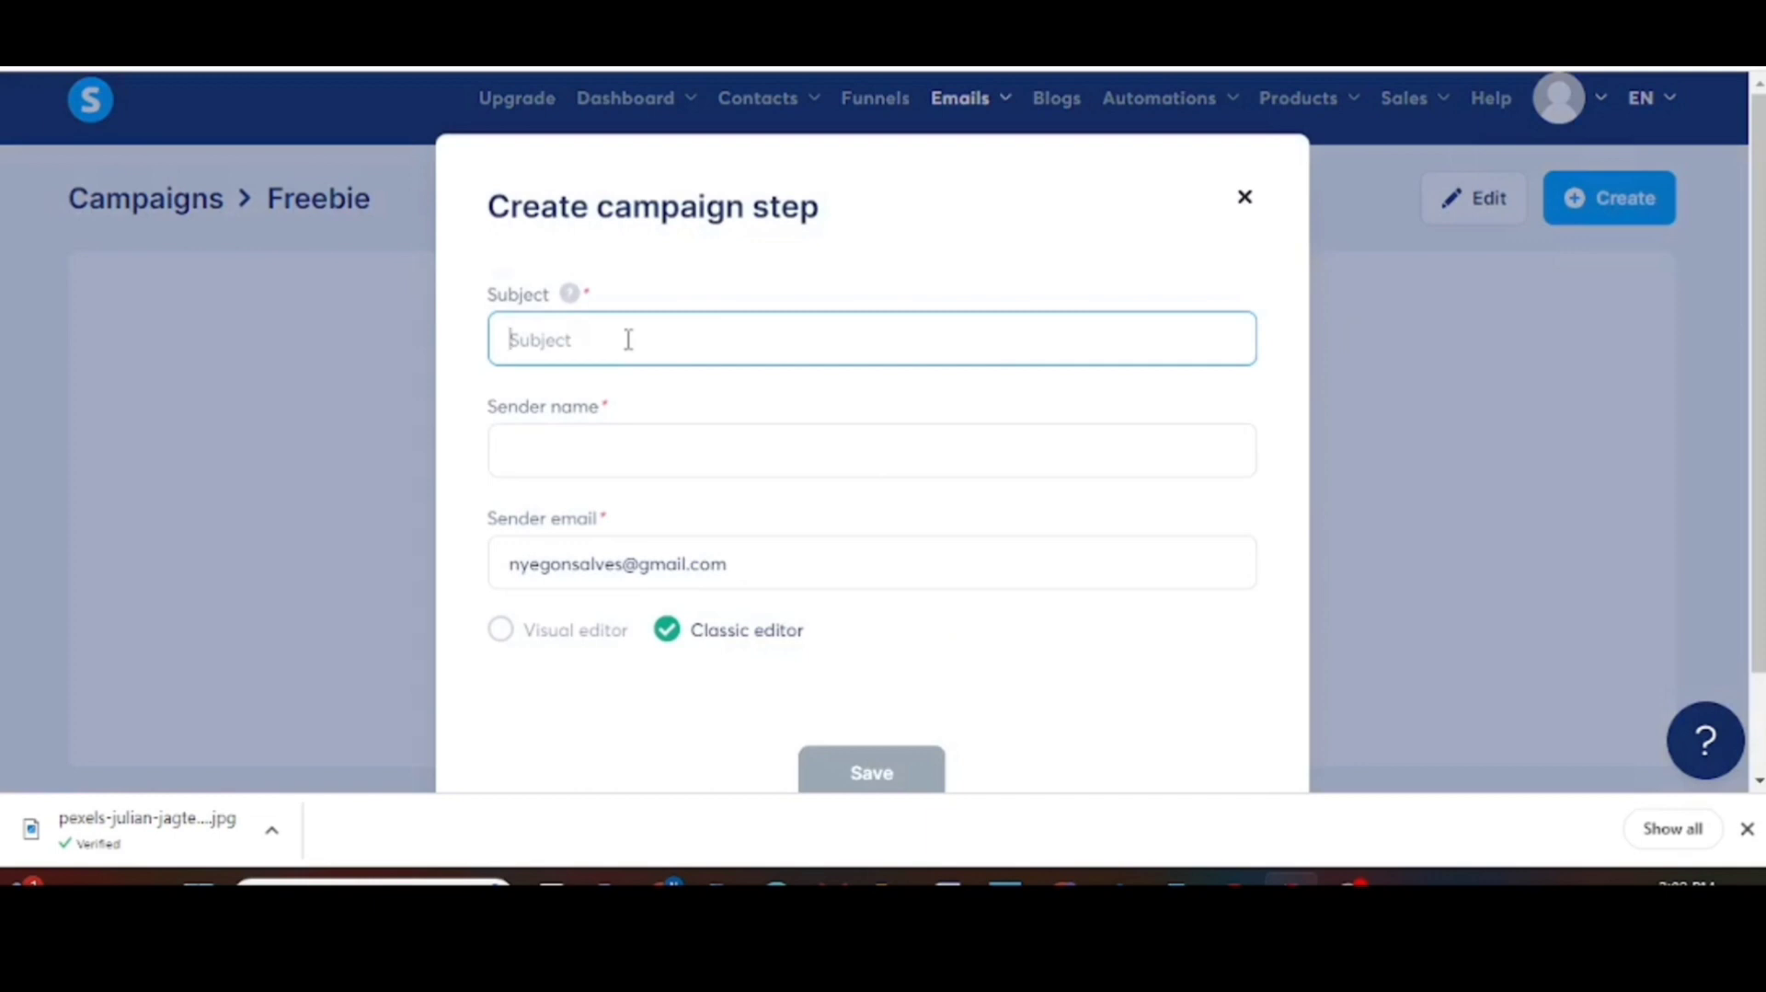
text(Your Freebie)
click(817, 443)
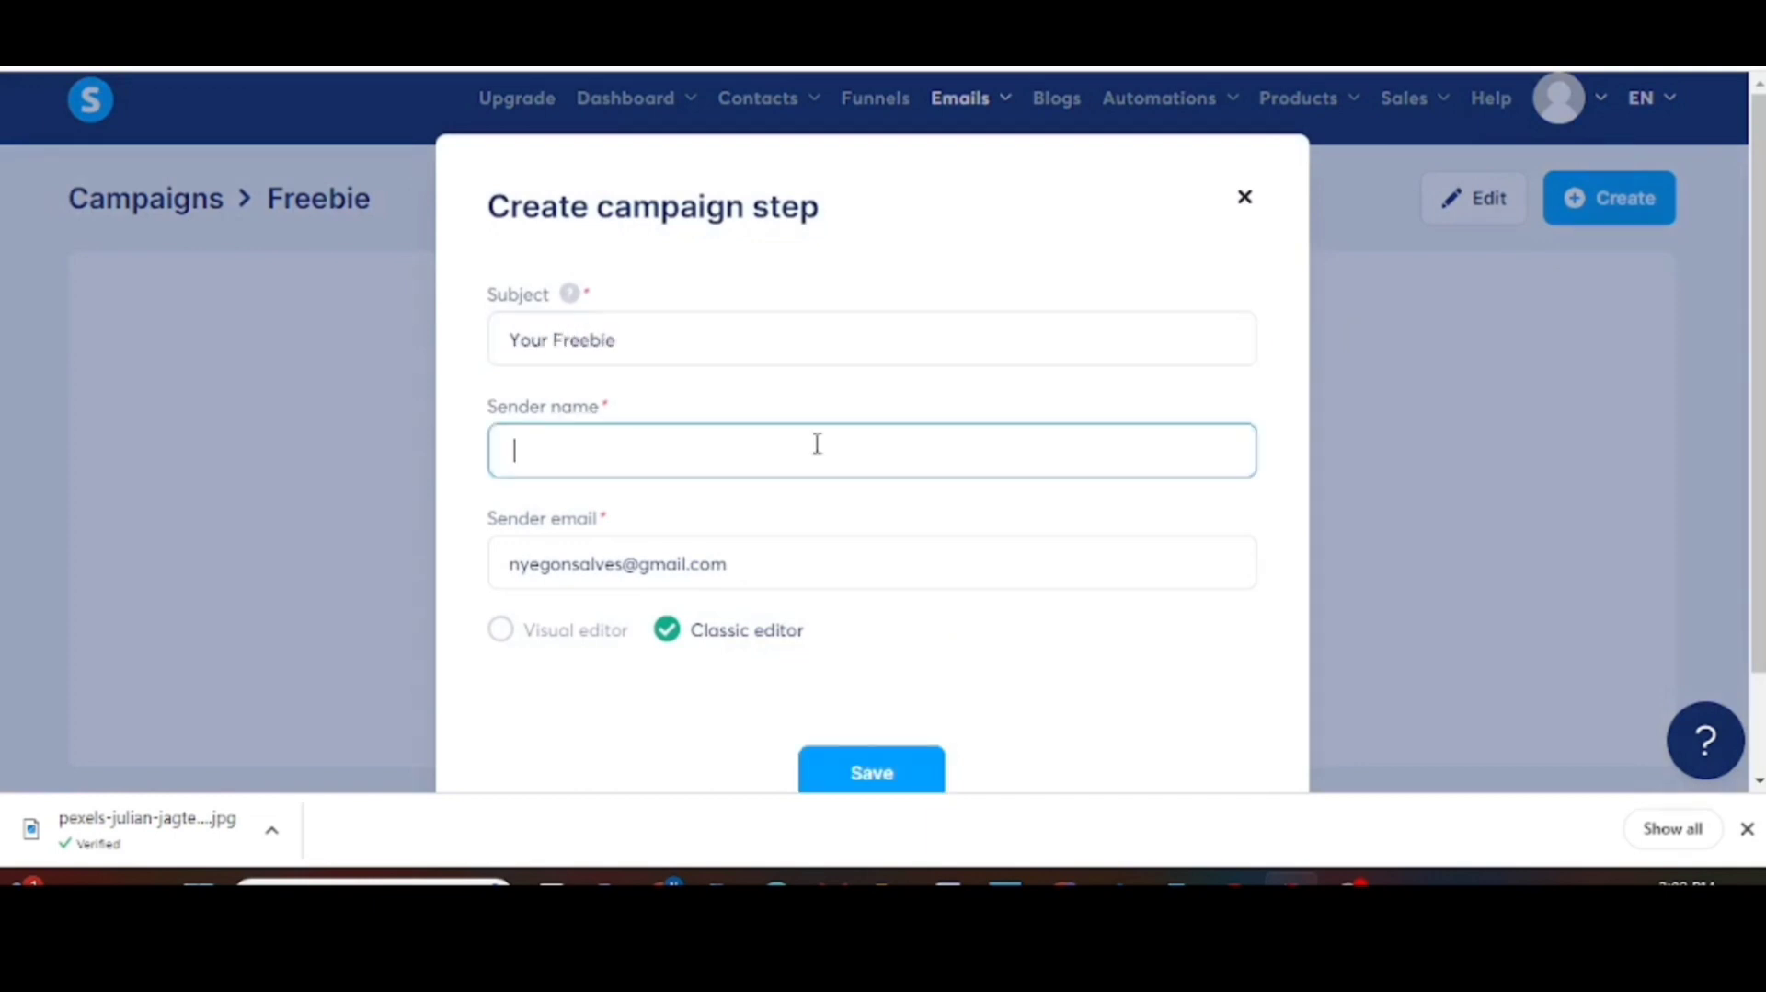
text(Nyasha)
click(872, 777)
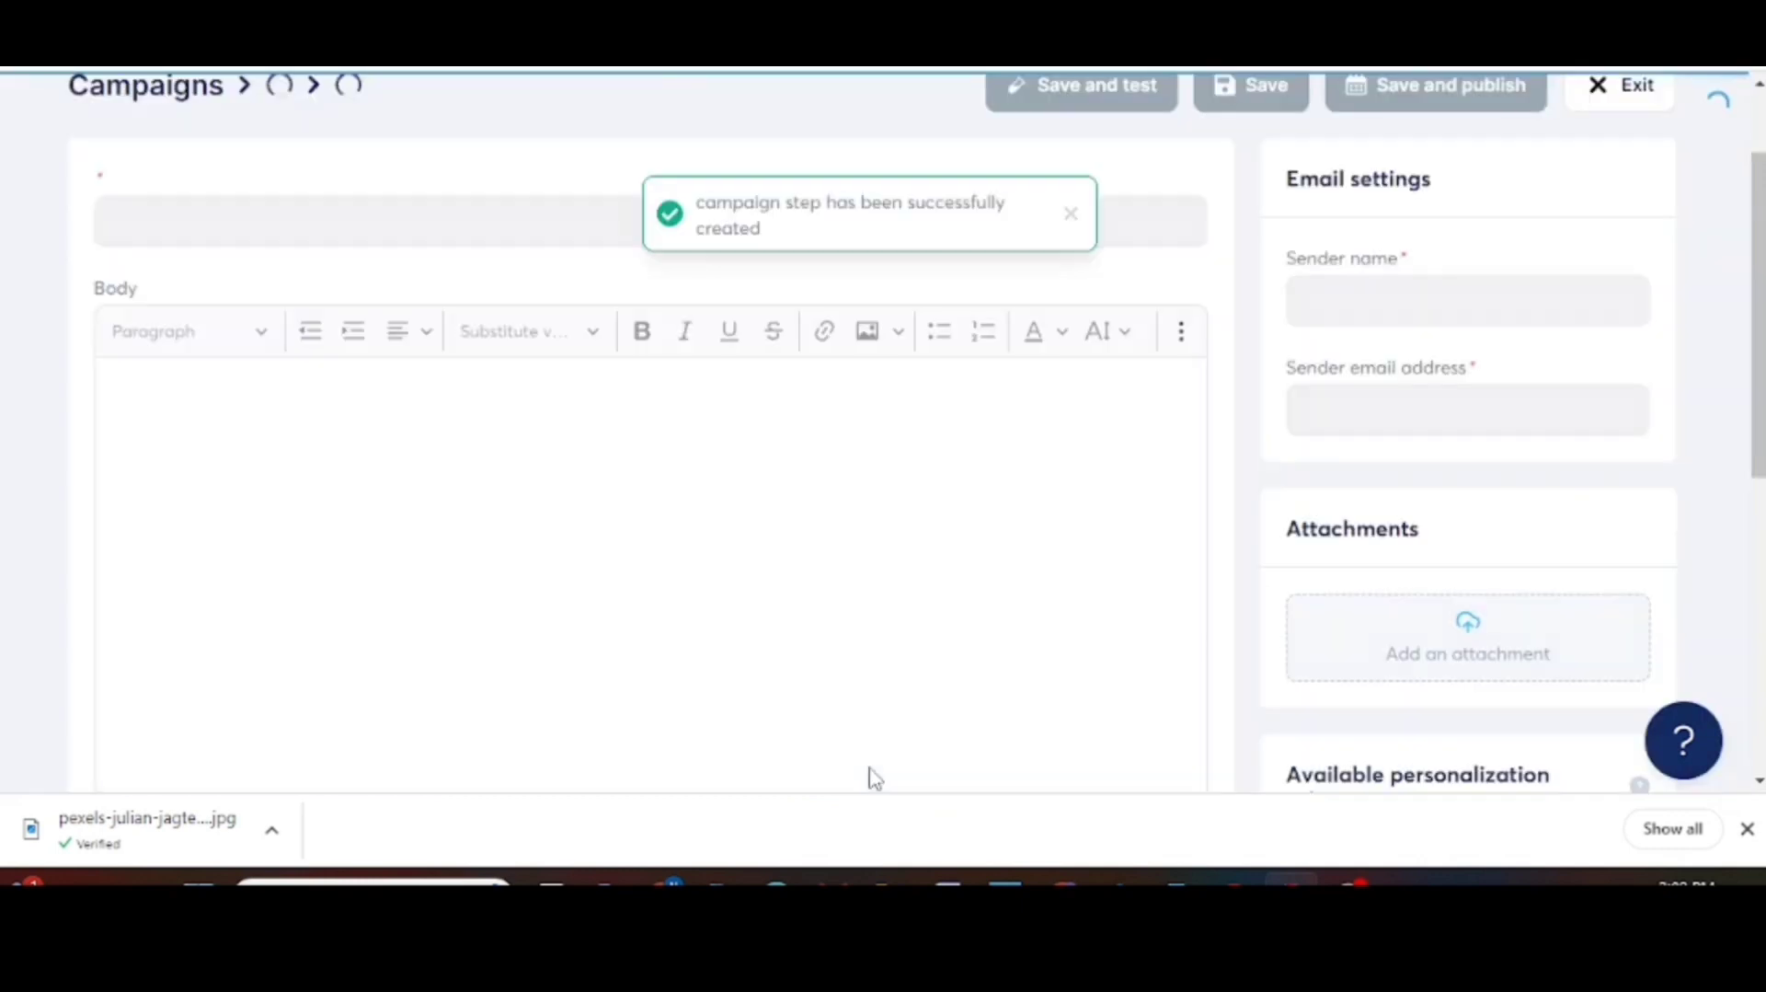
Step: Begin the email body with the greeting "Hi {first_name}", copying the first-name placeholder from the available personalization substitutes
click(287, 444)
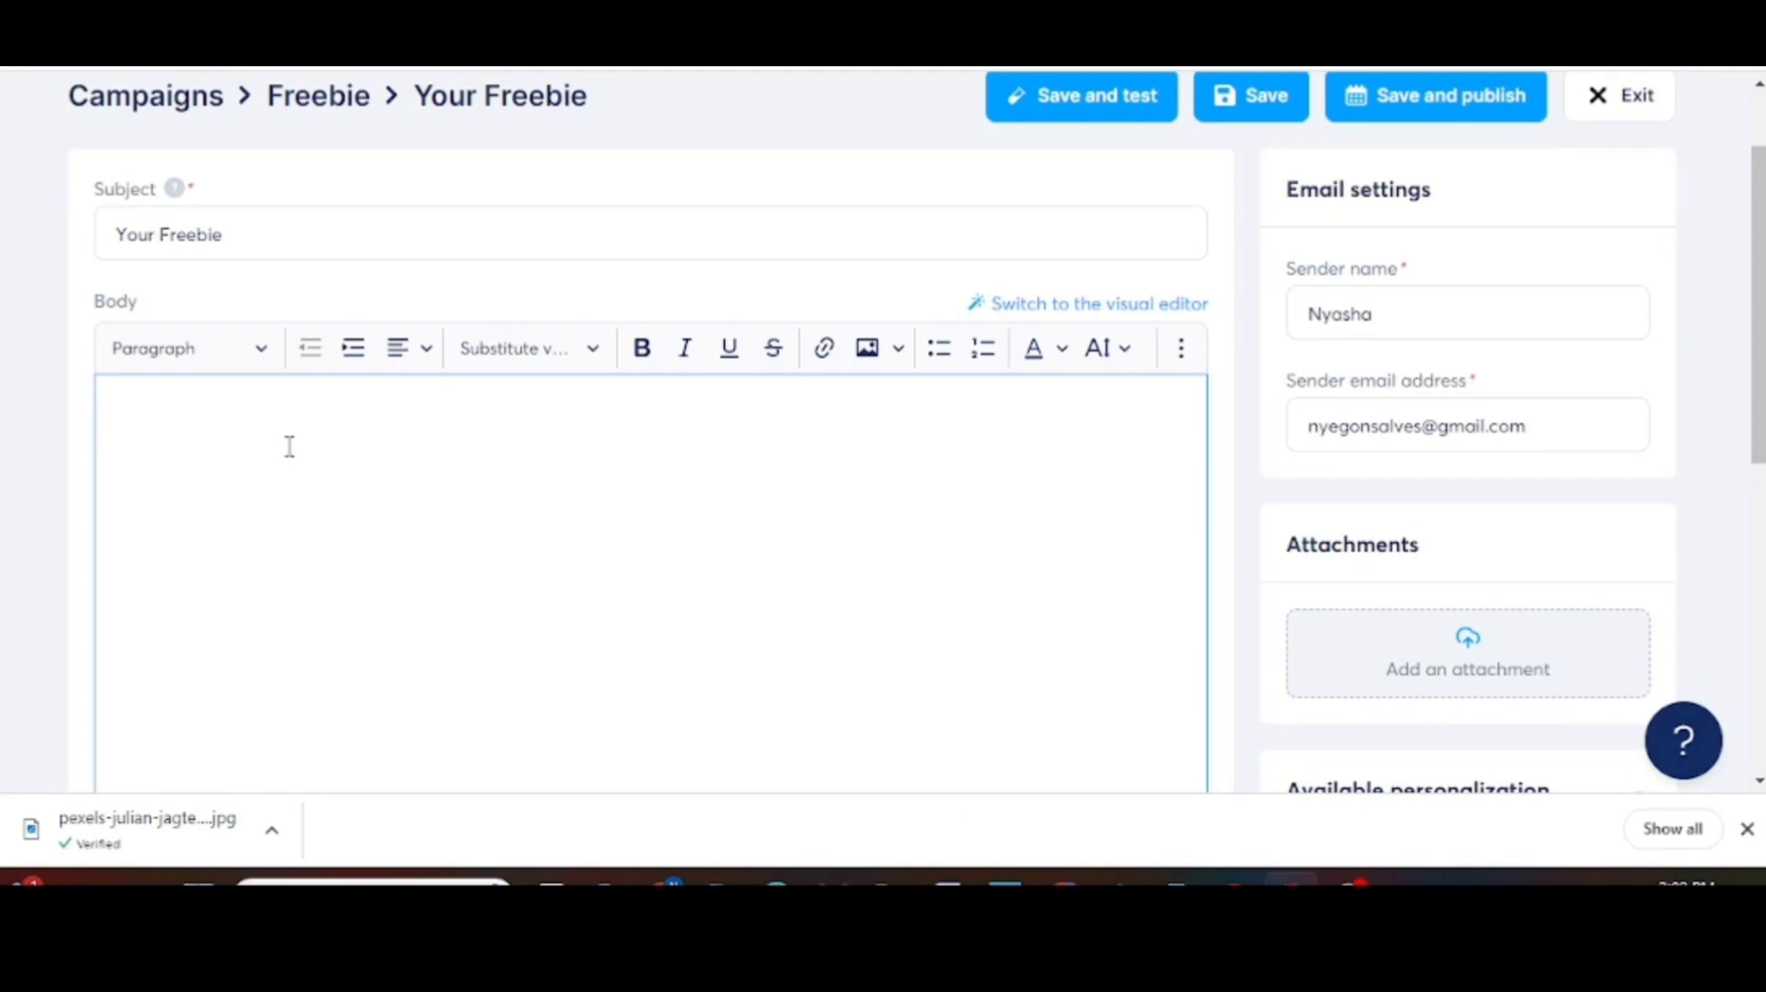
text(Hi)
scroll(1012, 515, down, 2)
scroll(792, 485, down, 2)
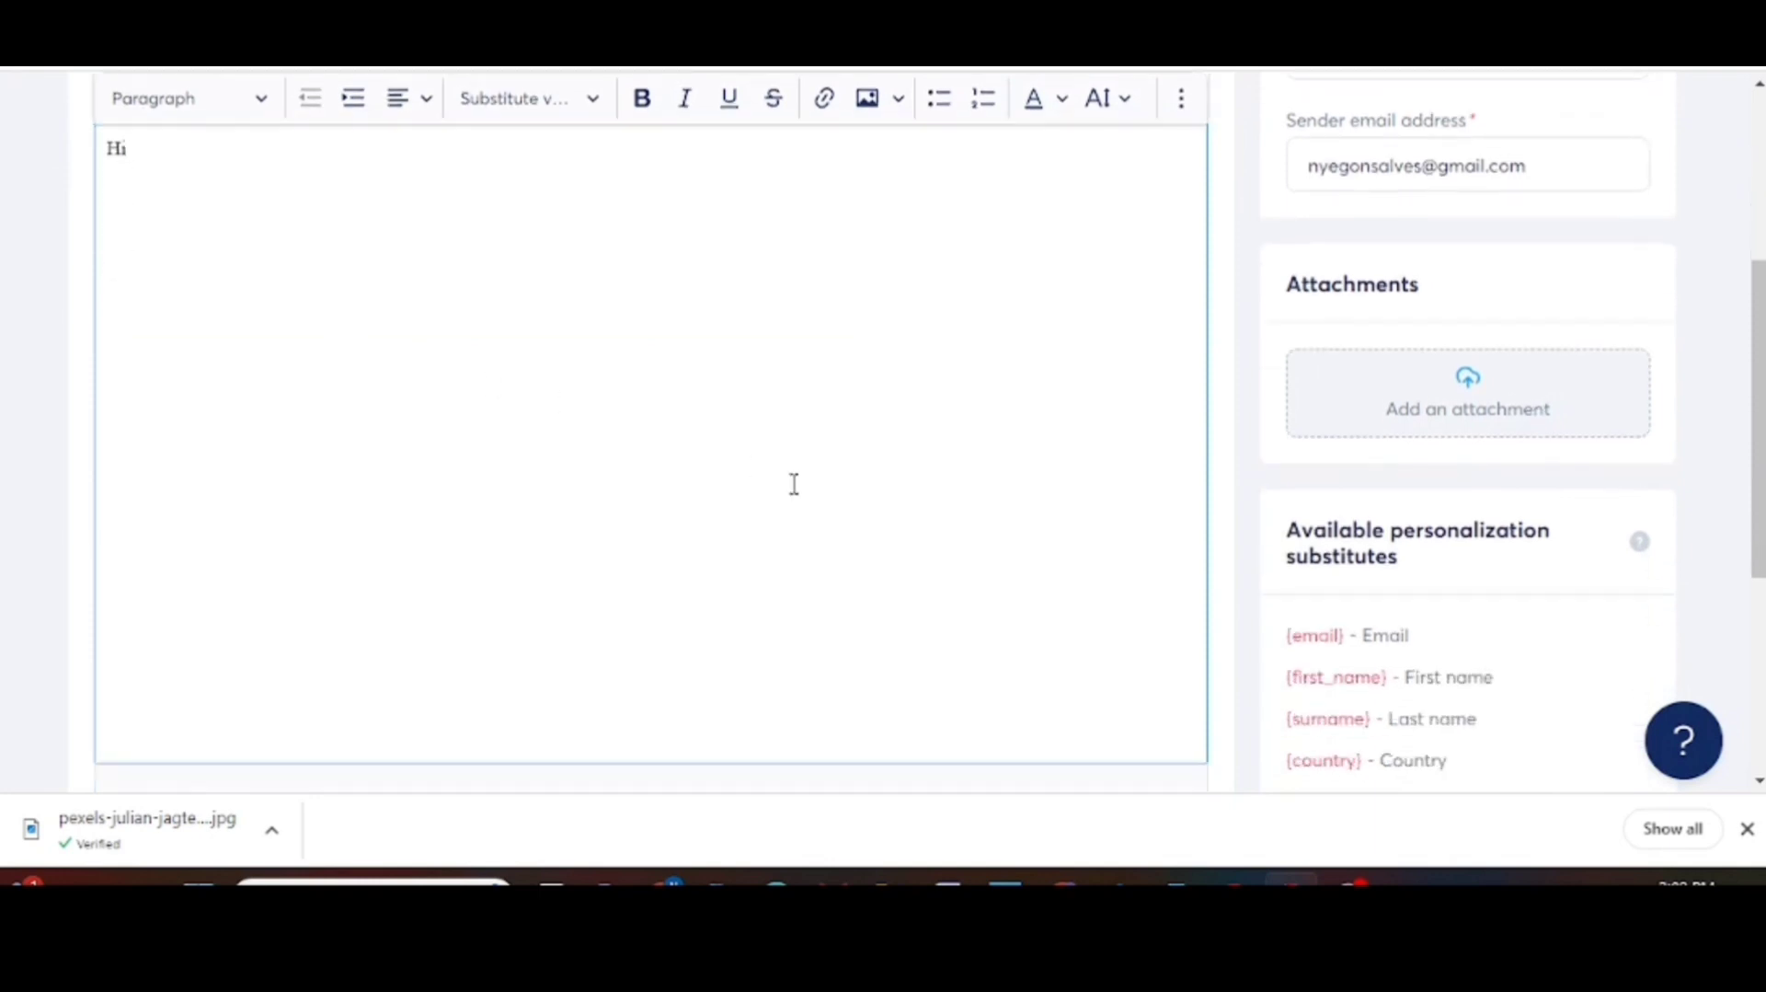
scroll(794, 484, down, 1)
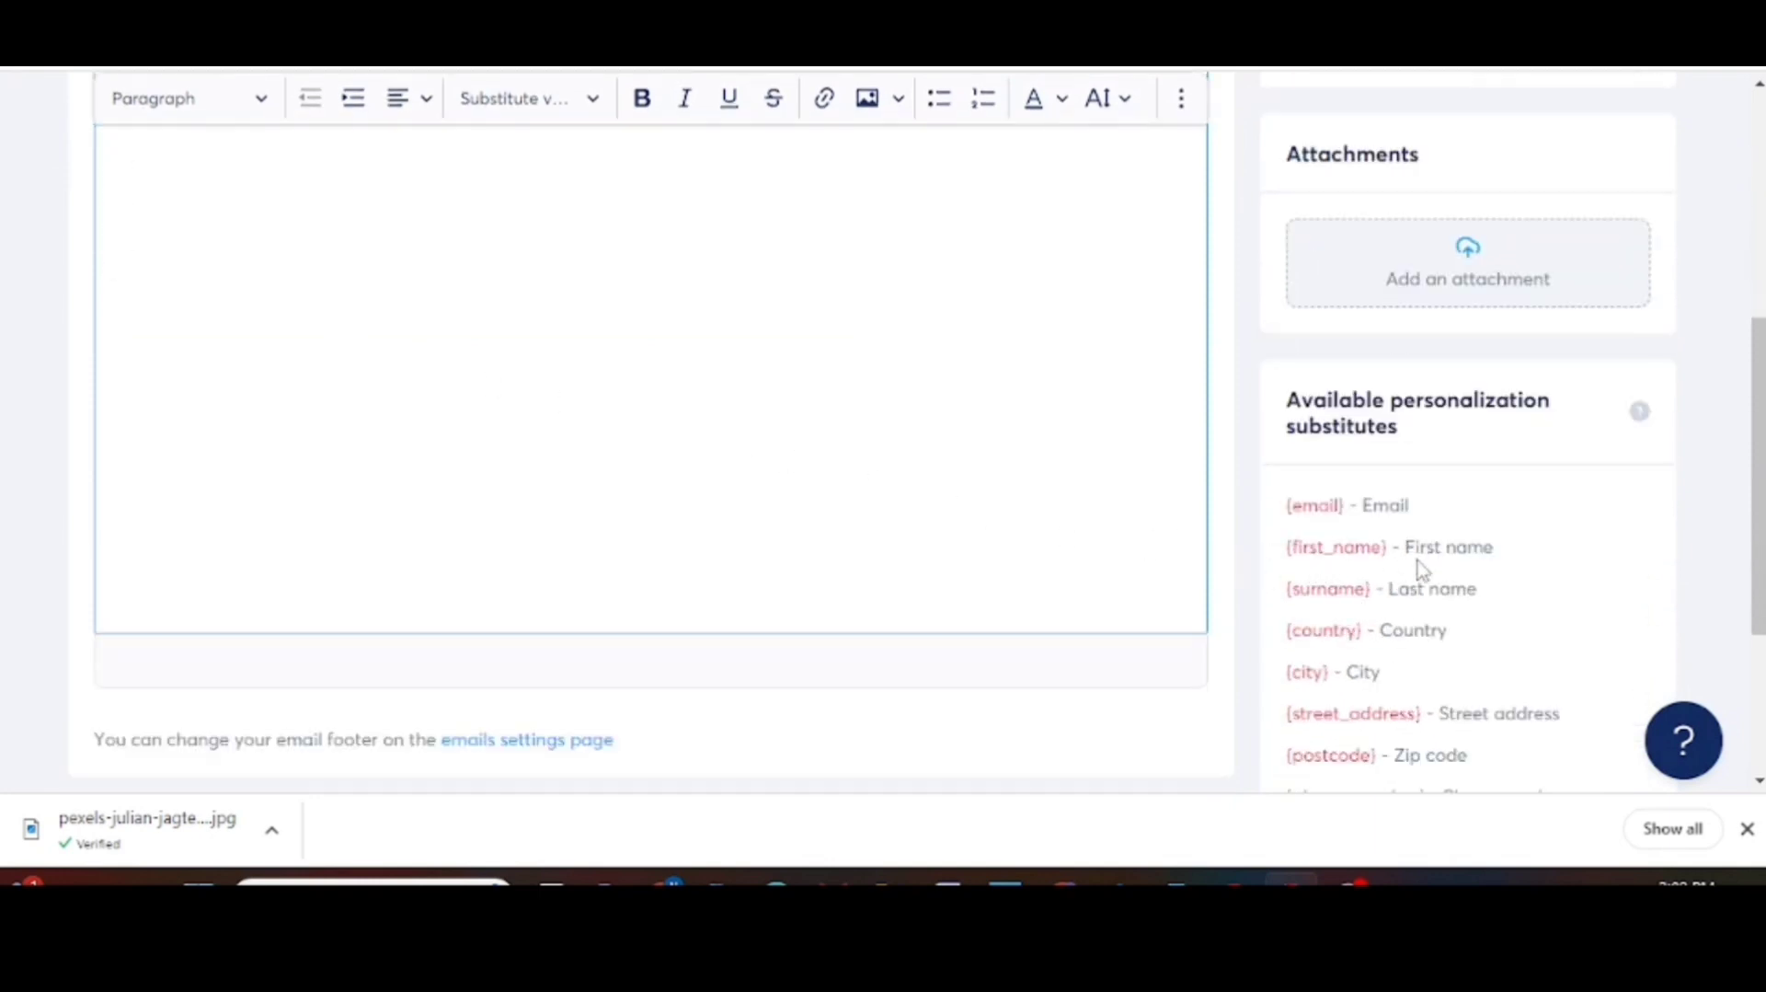
click(1289, 547)
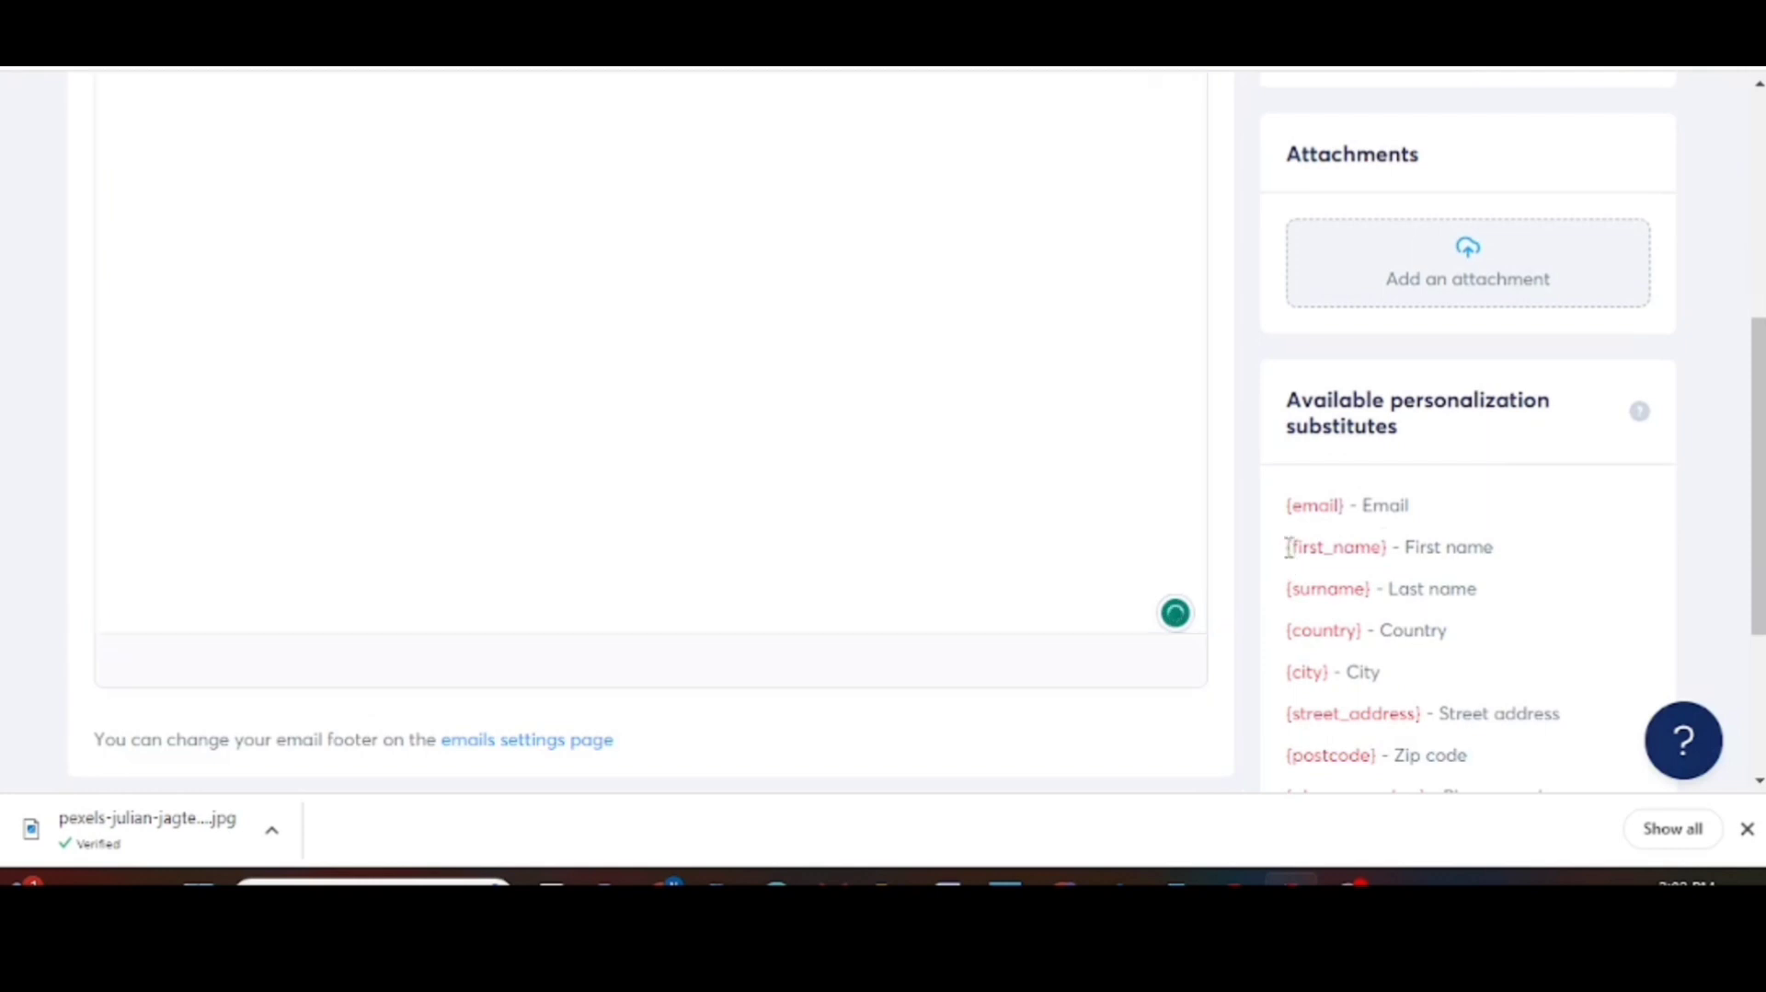
drag(1288, 547, 1389, 552)
click(1286, 548)
right_click(1372, 552)
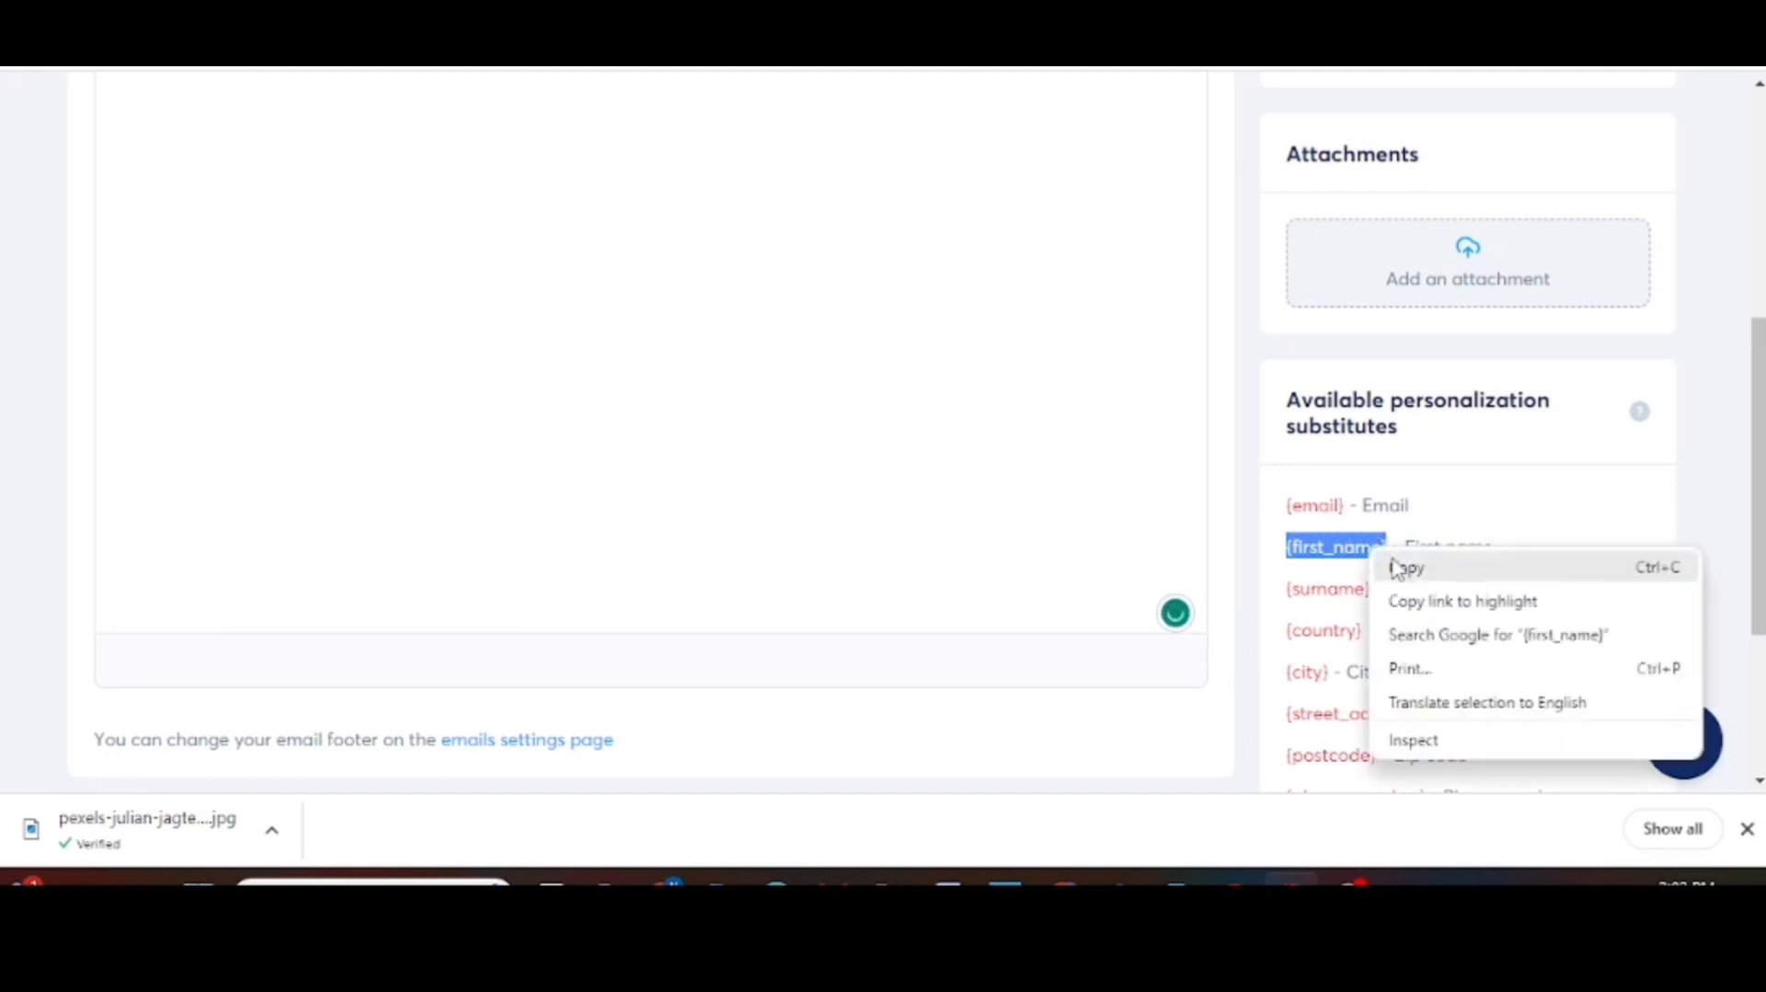
click(1396, 568)
scroll(1266, 540, up, 5)
click(208, 537)
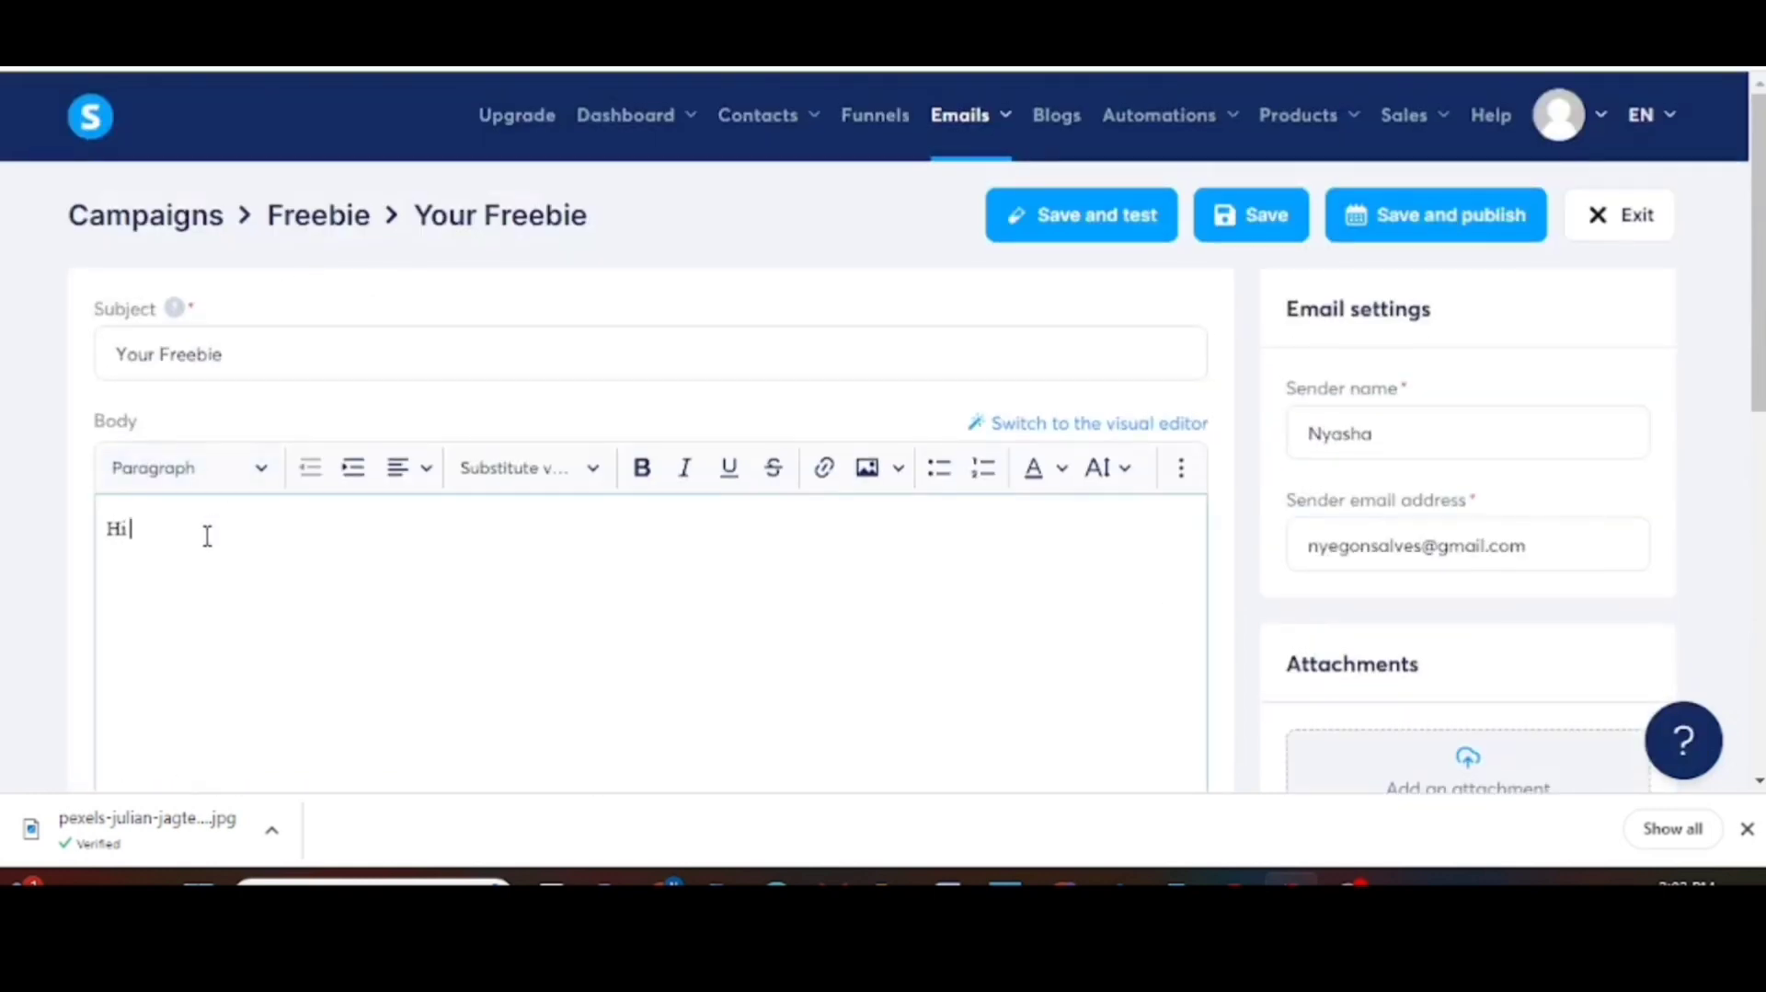
right_click(208, 536)
click(245, 339)
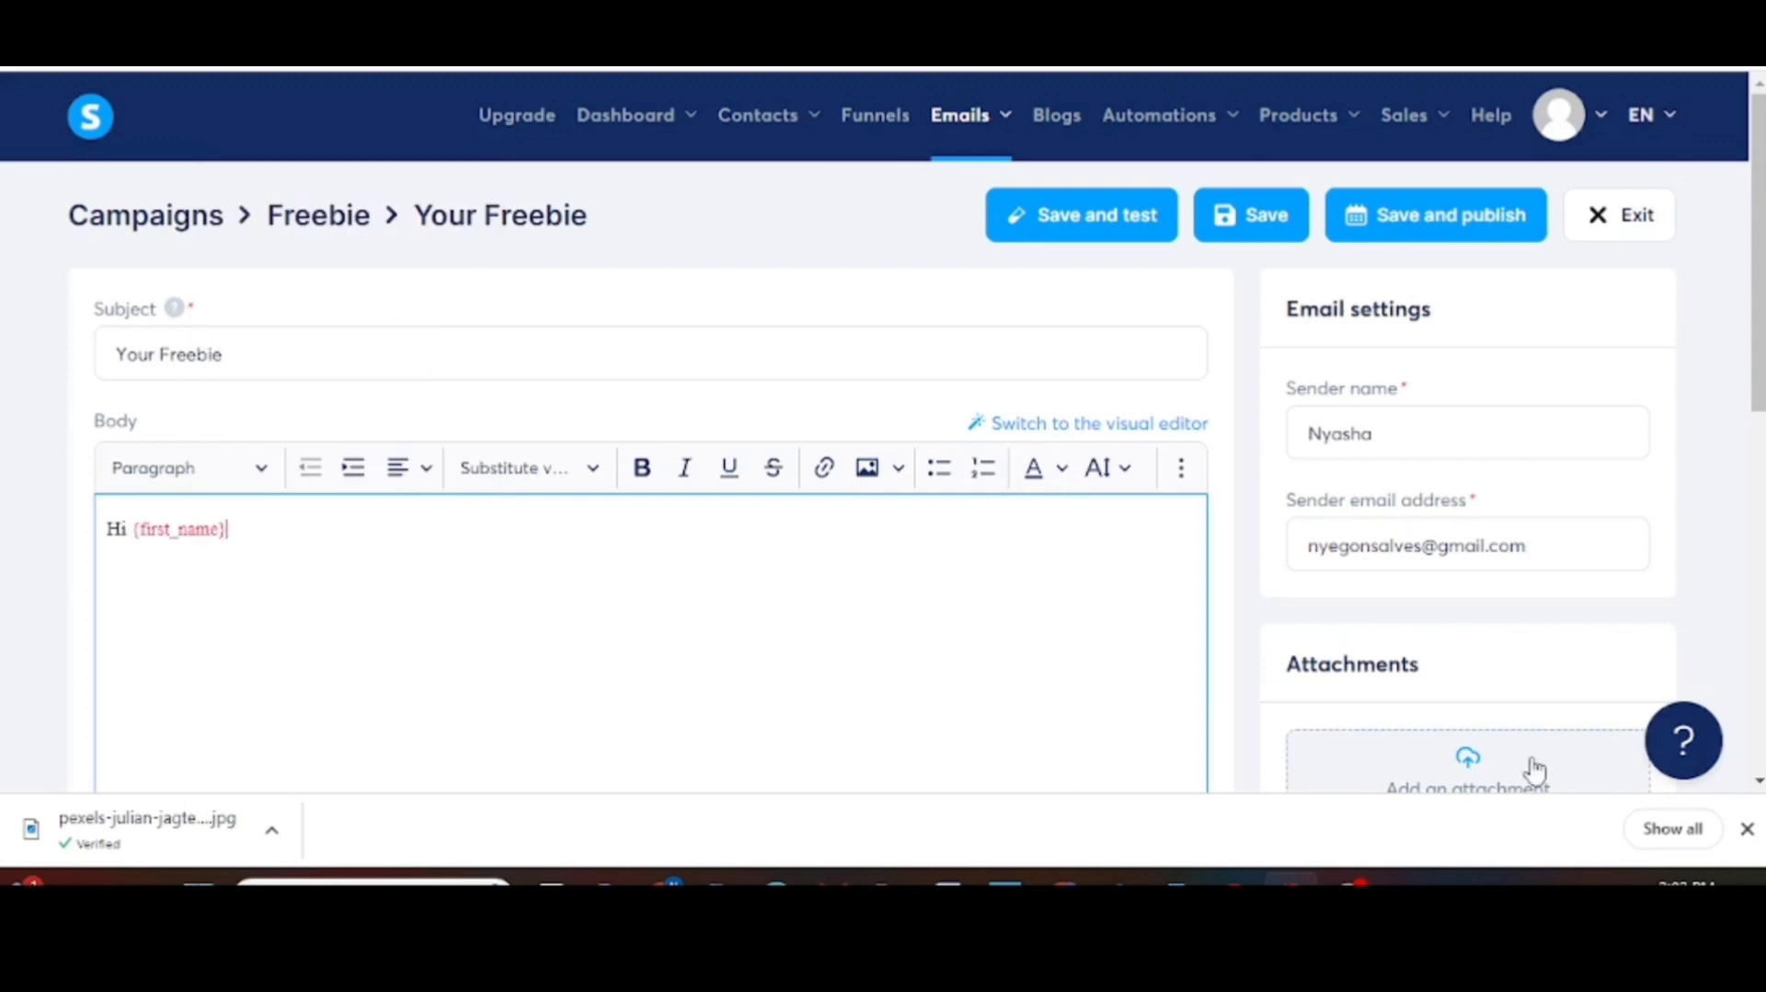
Step: Add "Welcome to the journey of financial freedom" and "Here is your Free ebook. Click here" as separate lines below the greeting
key(Return)
scroll(136, 561, down, 1)
text(H)
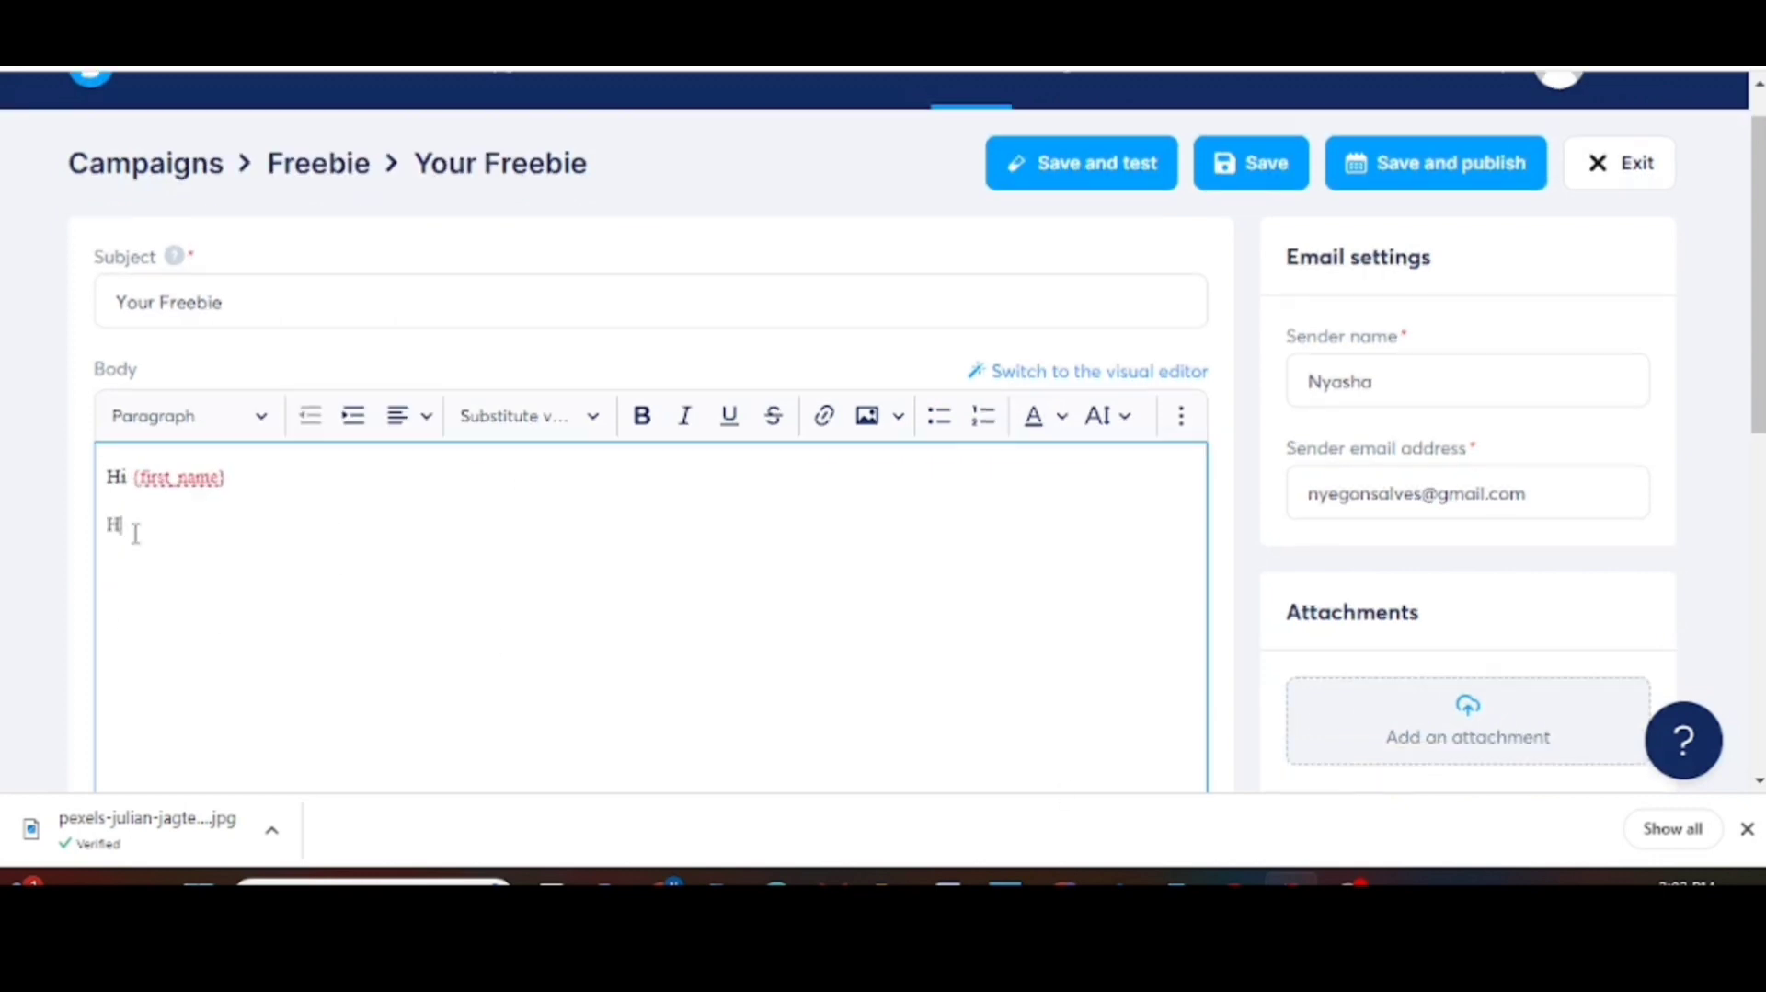
text(ere is your F)
key(shift+Home)
key(BackSpace)
text(Welcome to the journey o)
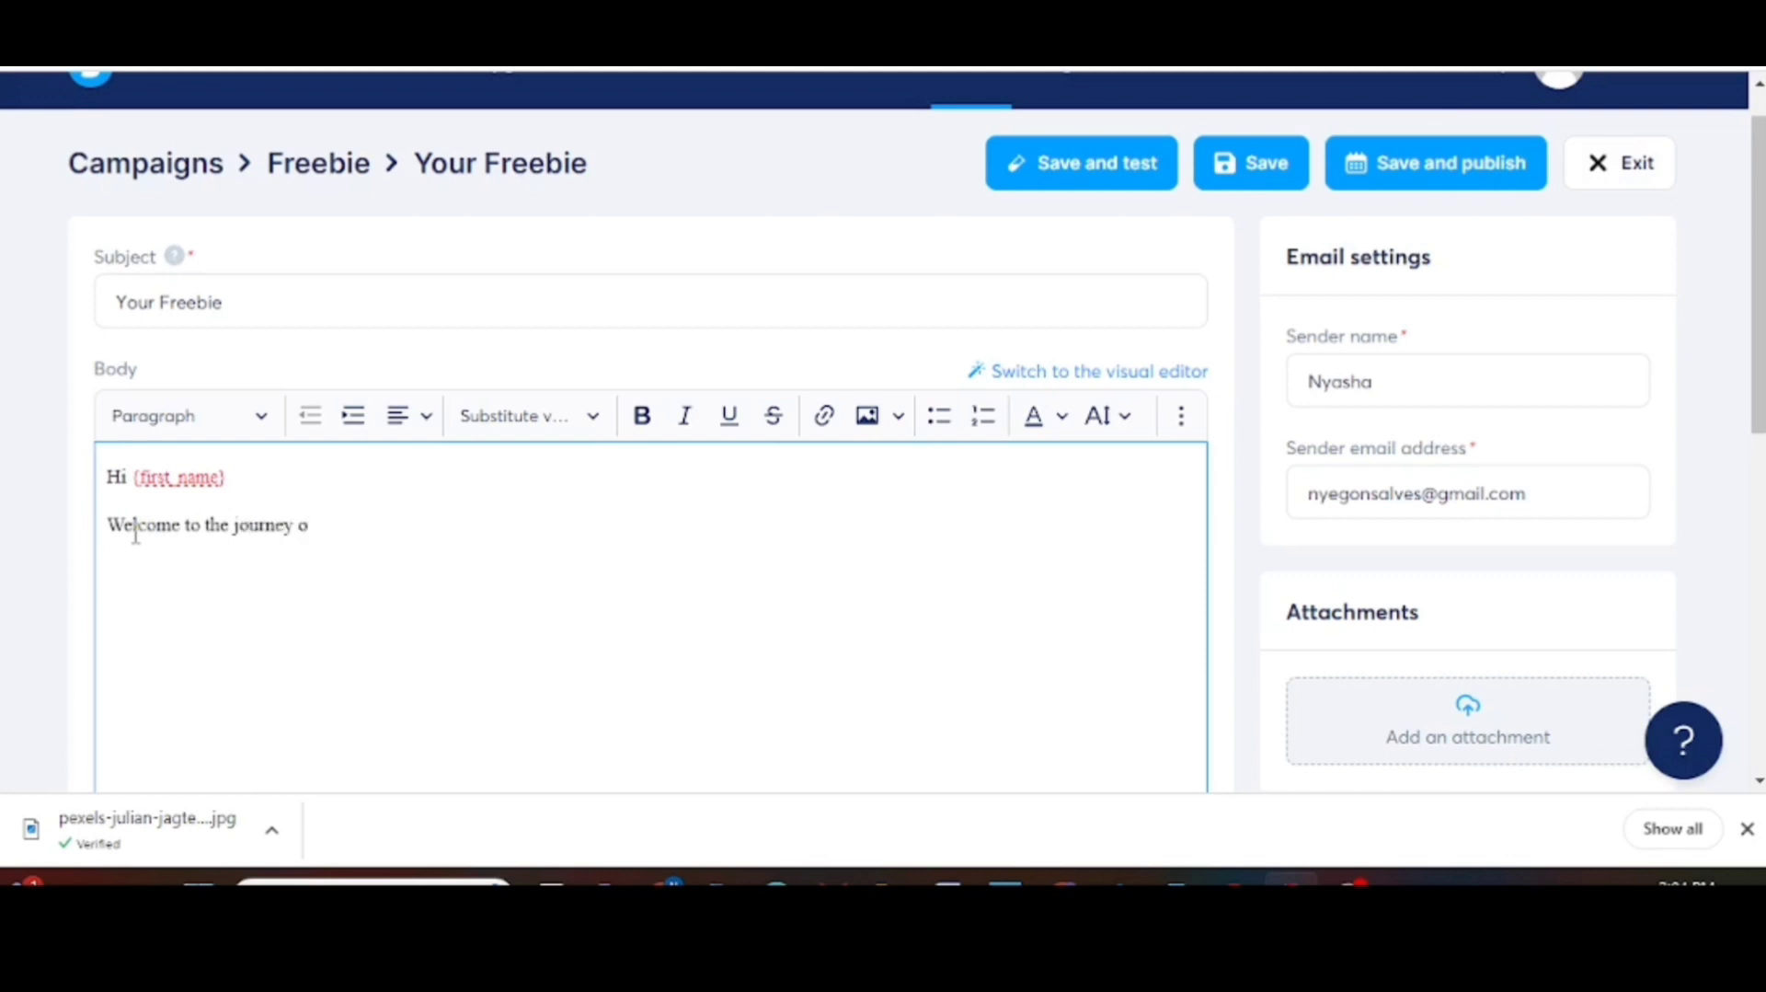
text(f financial freedom)
key(Return)
text(H)
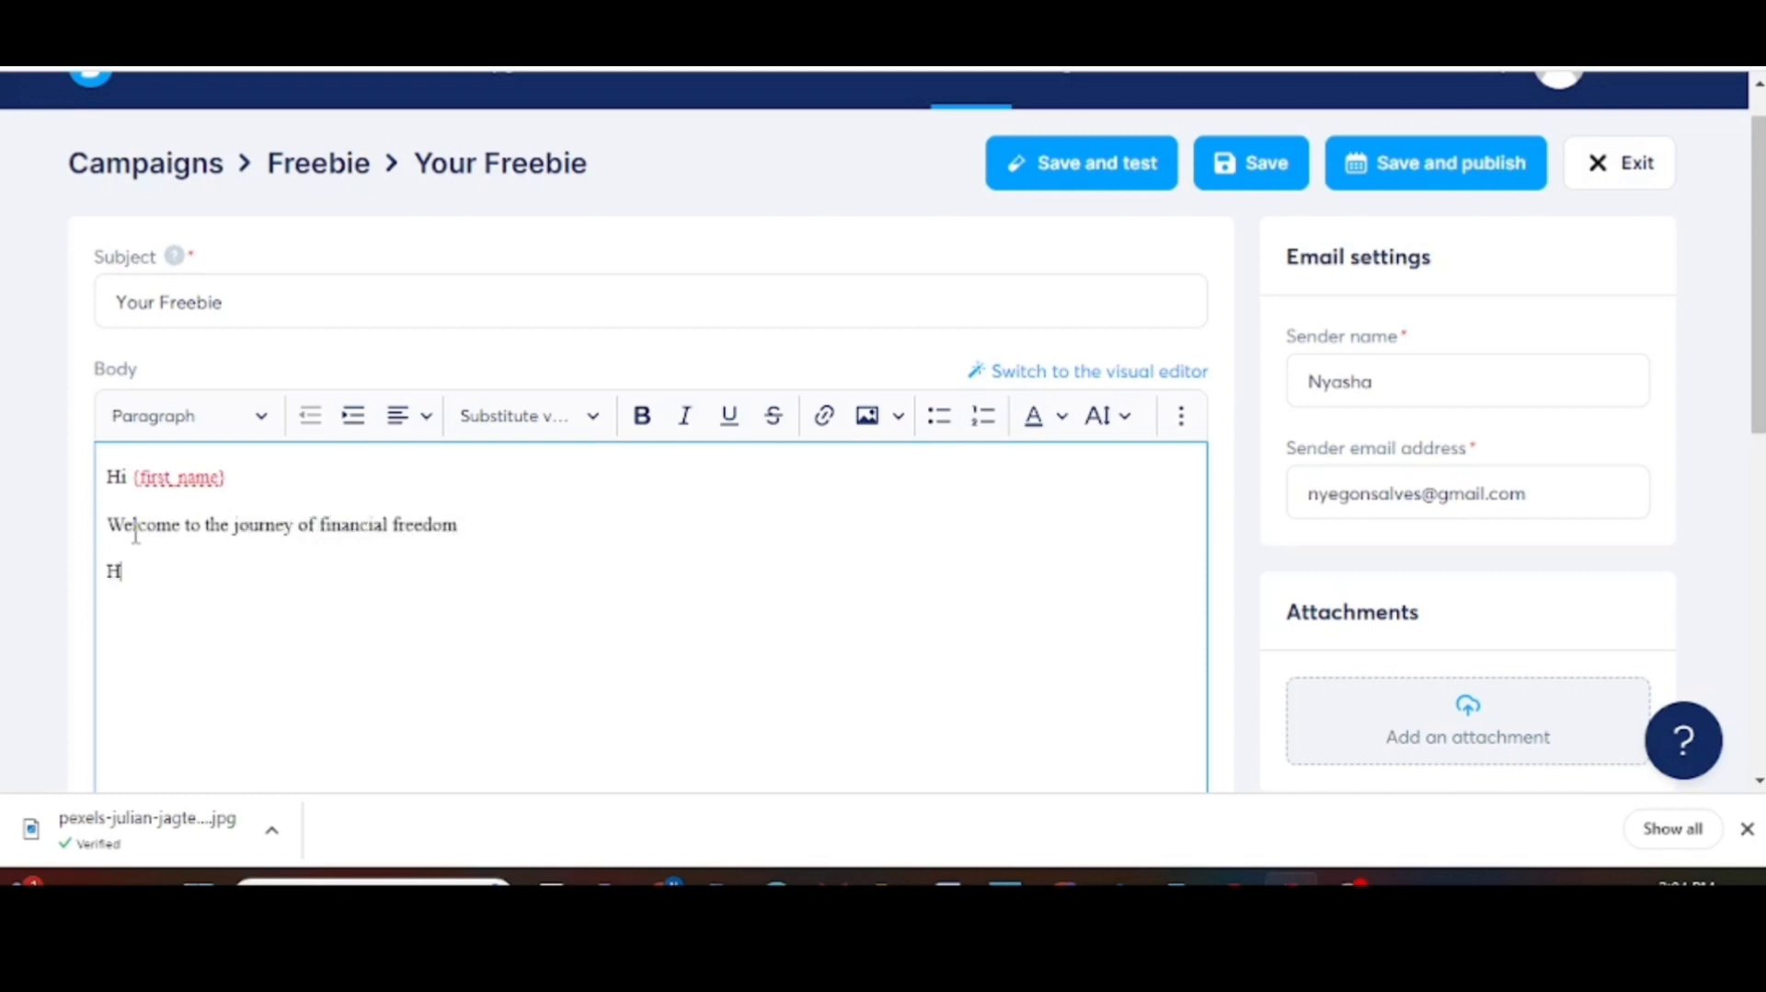
text(ere is your Free ebook. Cli)
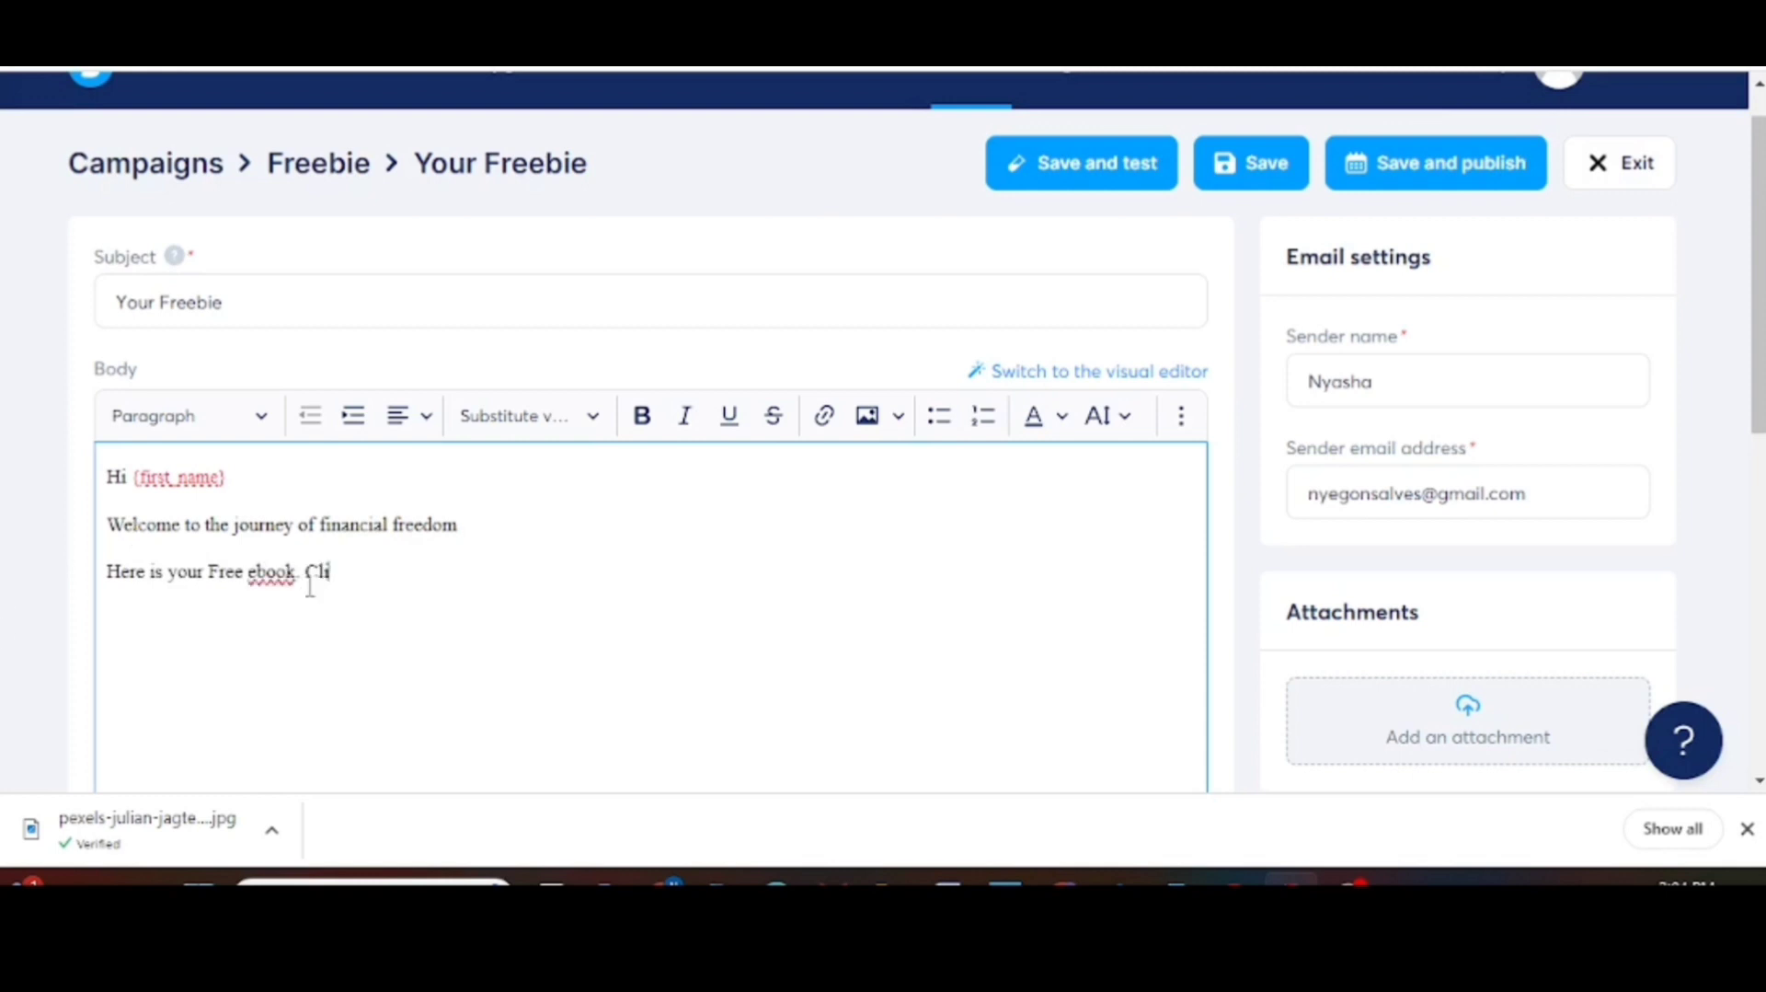
text(ck here)
Step: Link the words "Click here" in the email body to the copied Google Docs URL of the ebook
drag(306, 571, 391, 571)
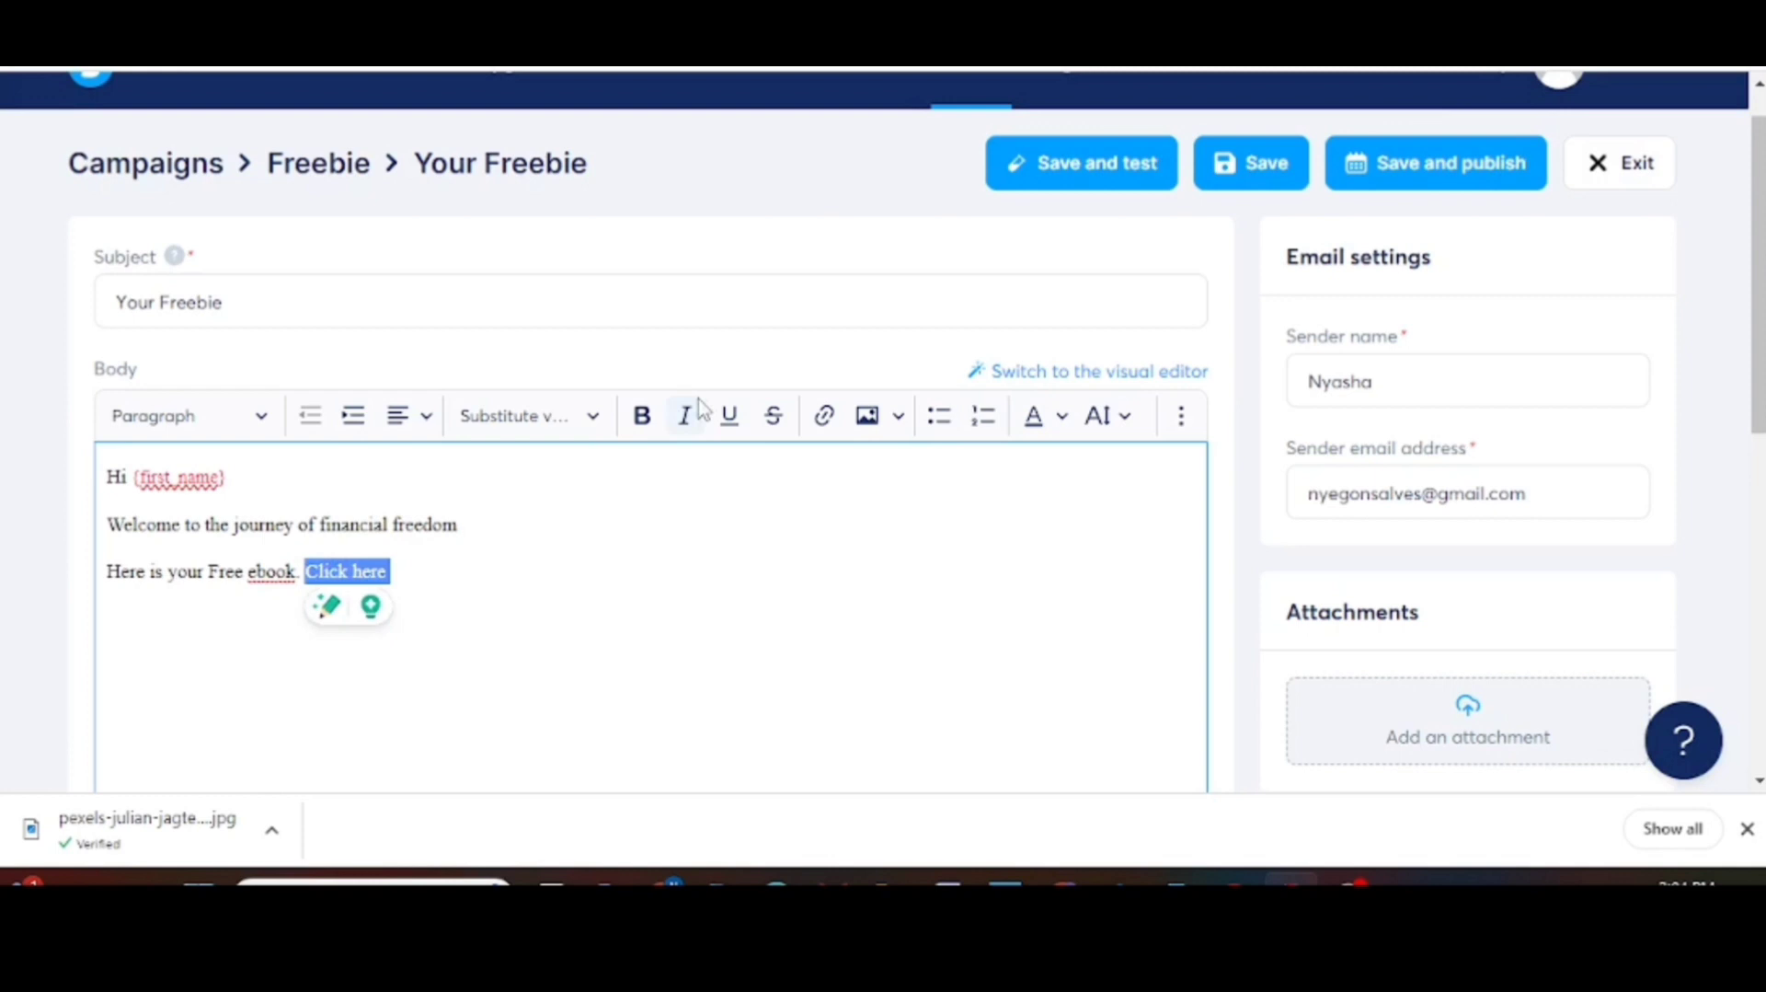
click(827, 423)
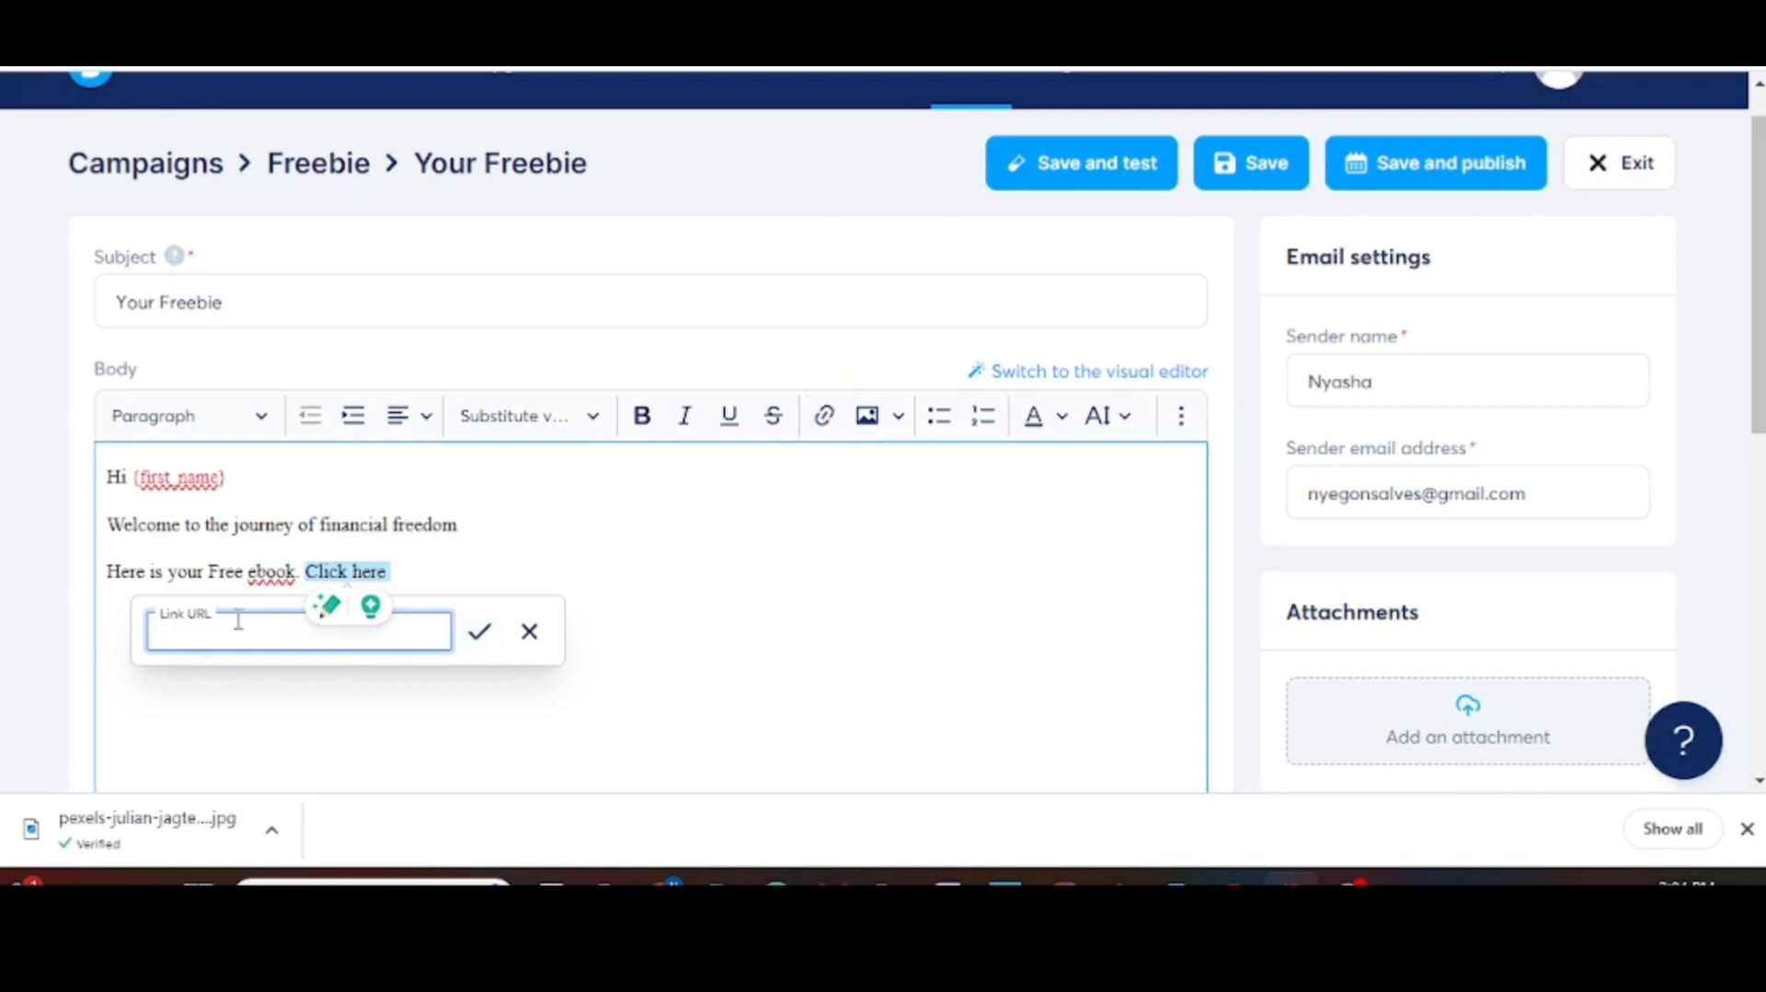
key(ctrl+v)
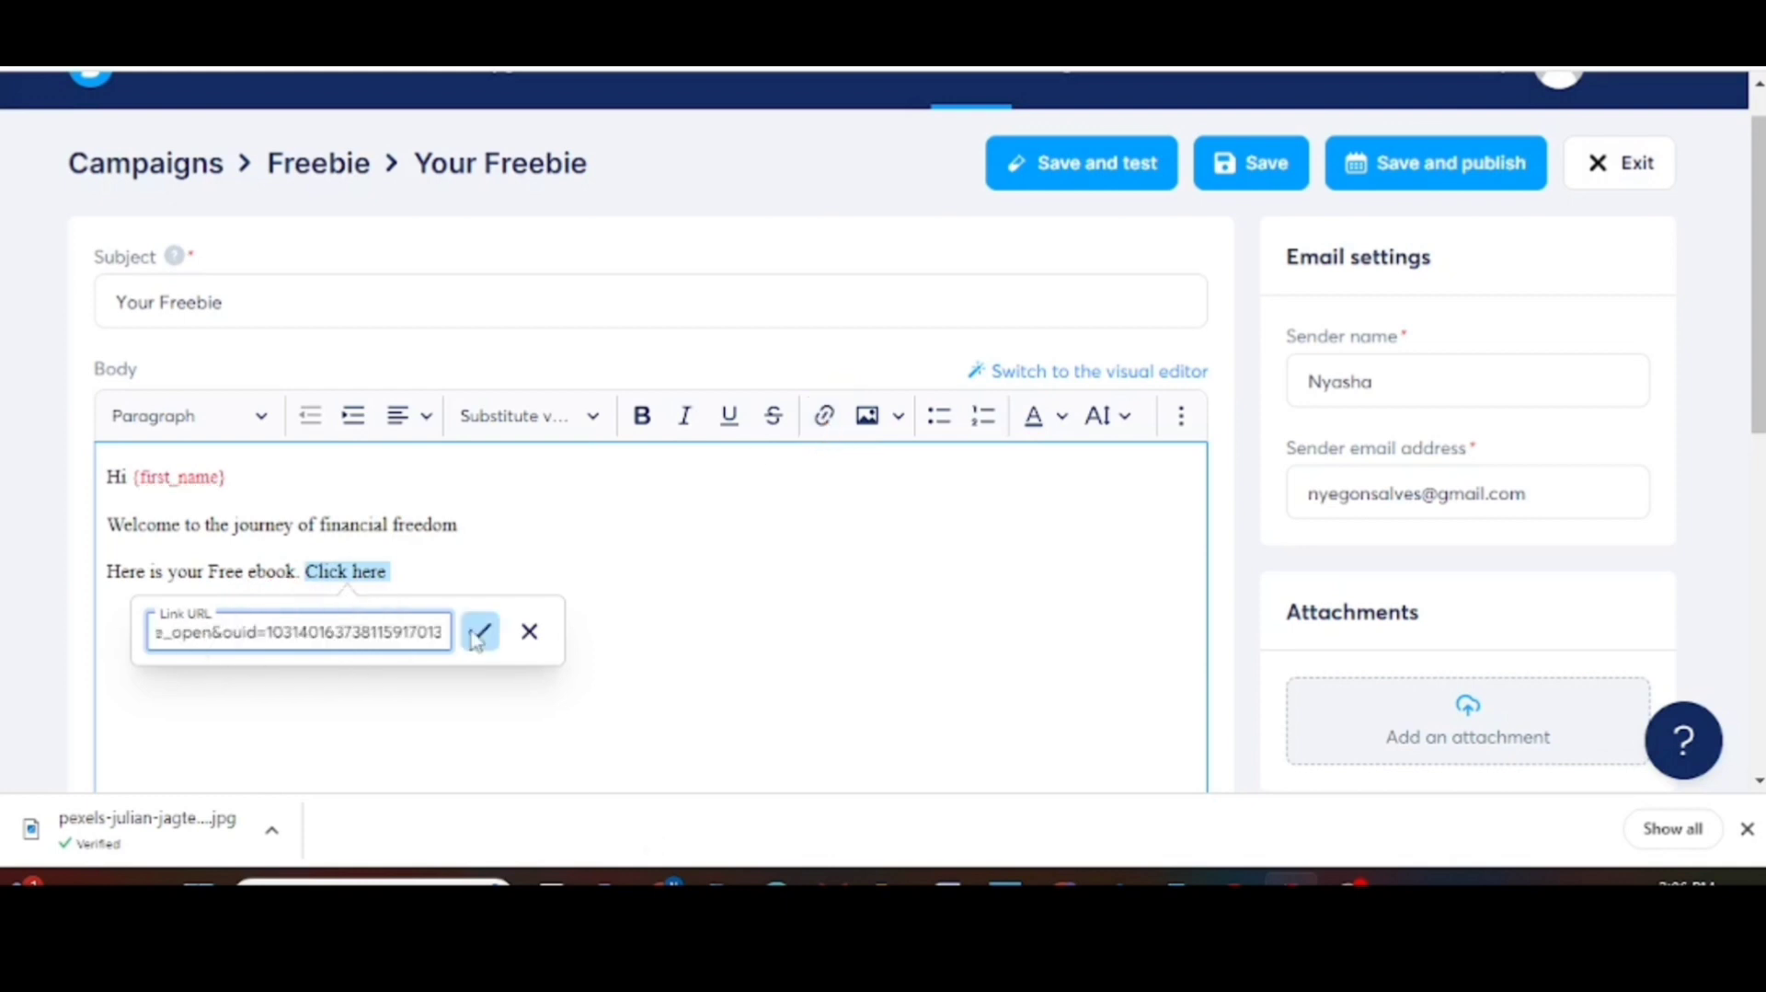
click(478, 635)
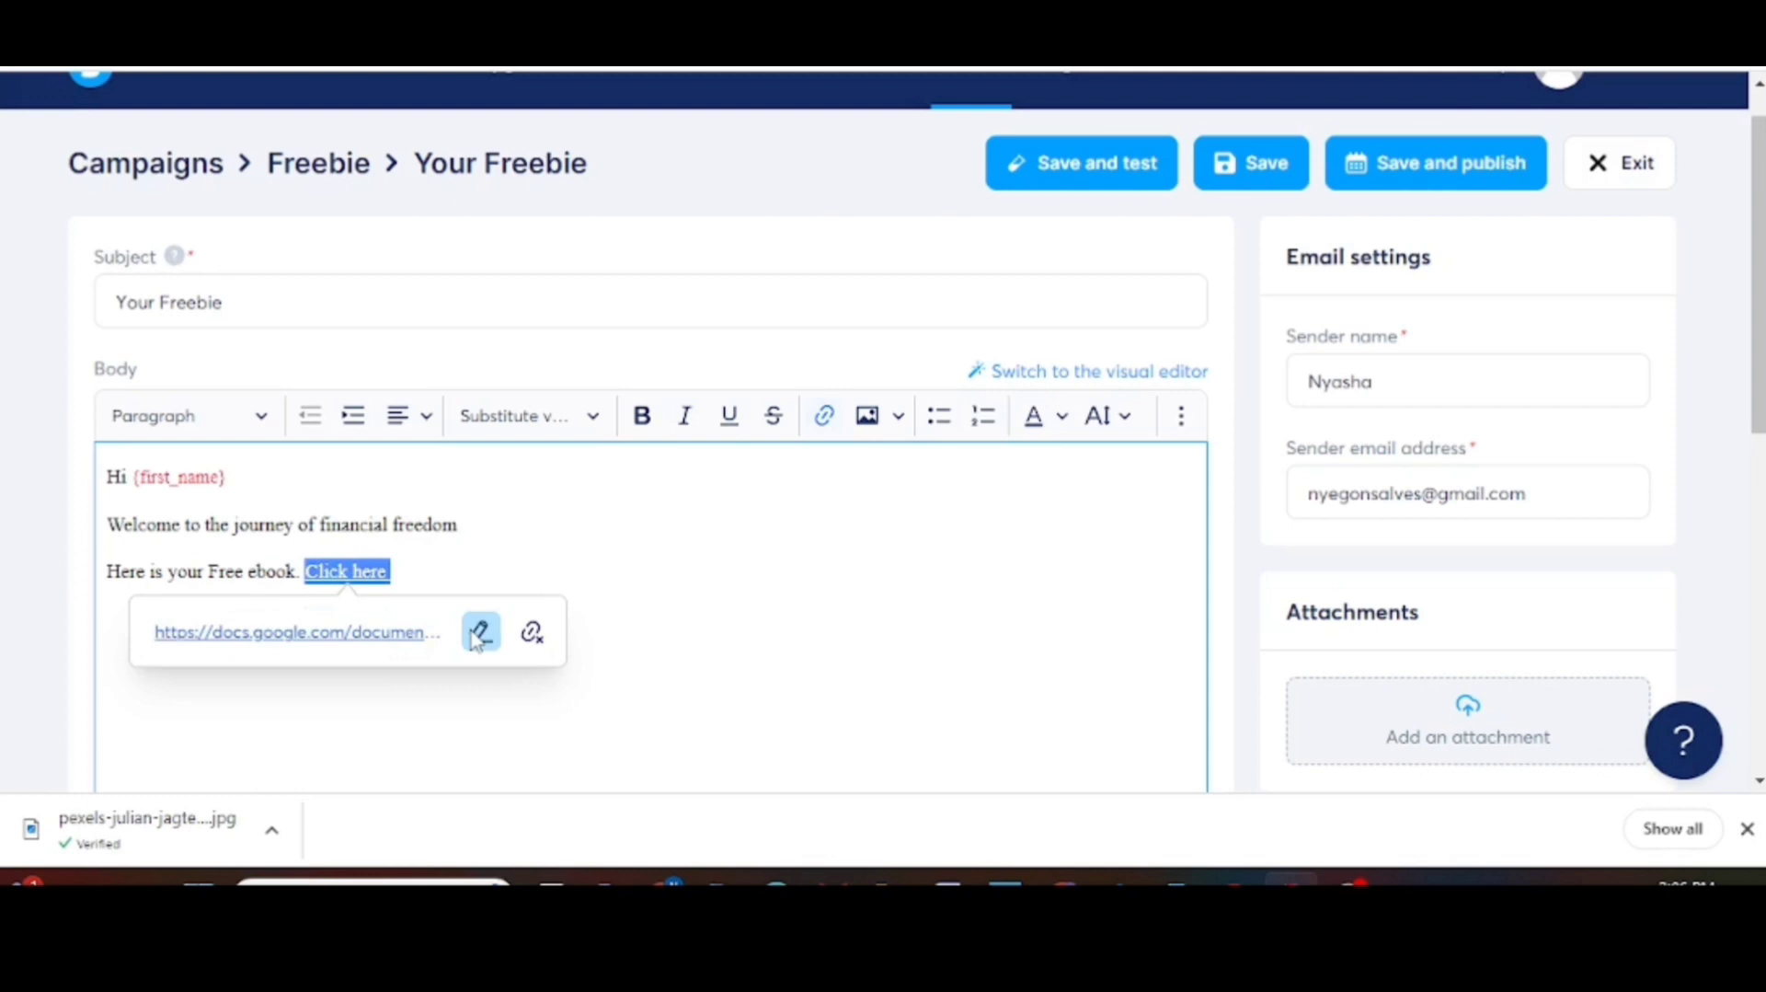
click(737, 660)
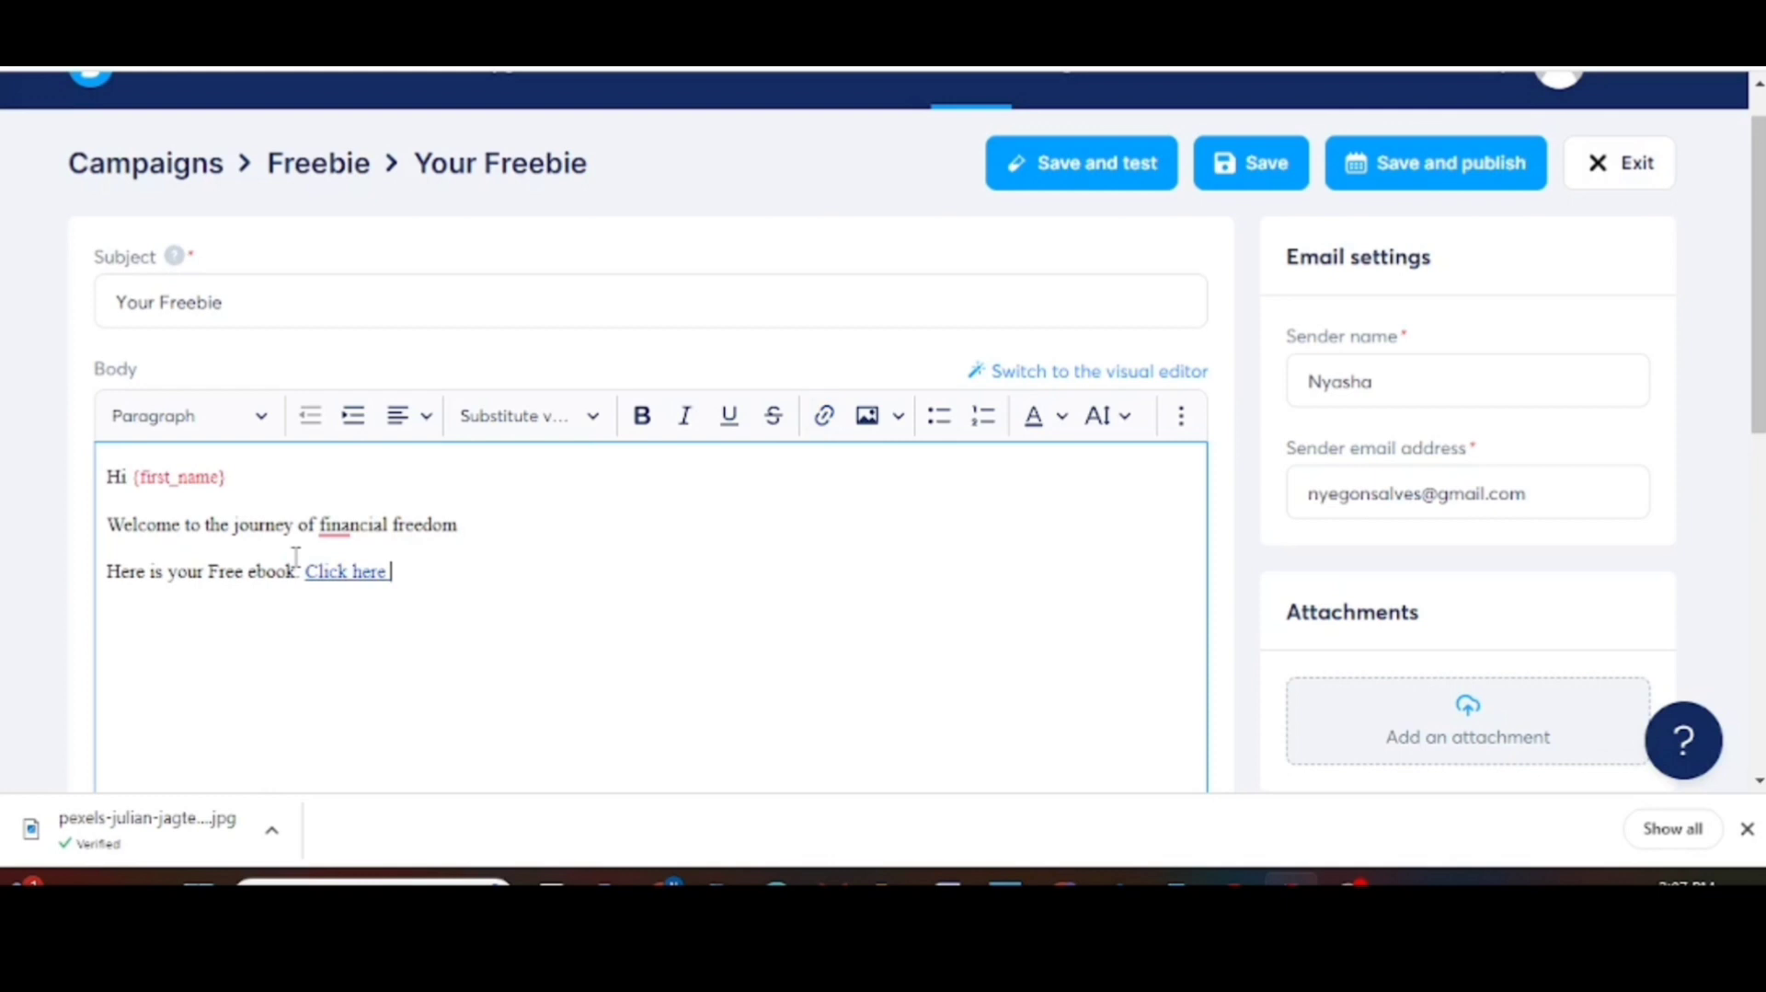
Step: Publish the "Your Freebie" email with a 0-day sending delay and return to the Freebie campaign's email list
scroll(1096, 244, up, 1)
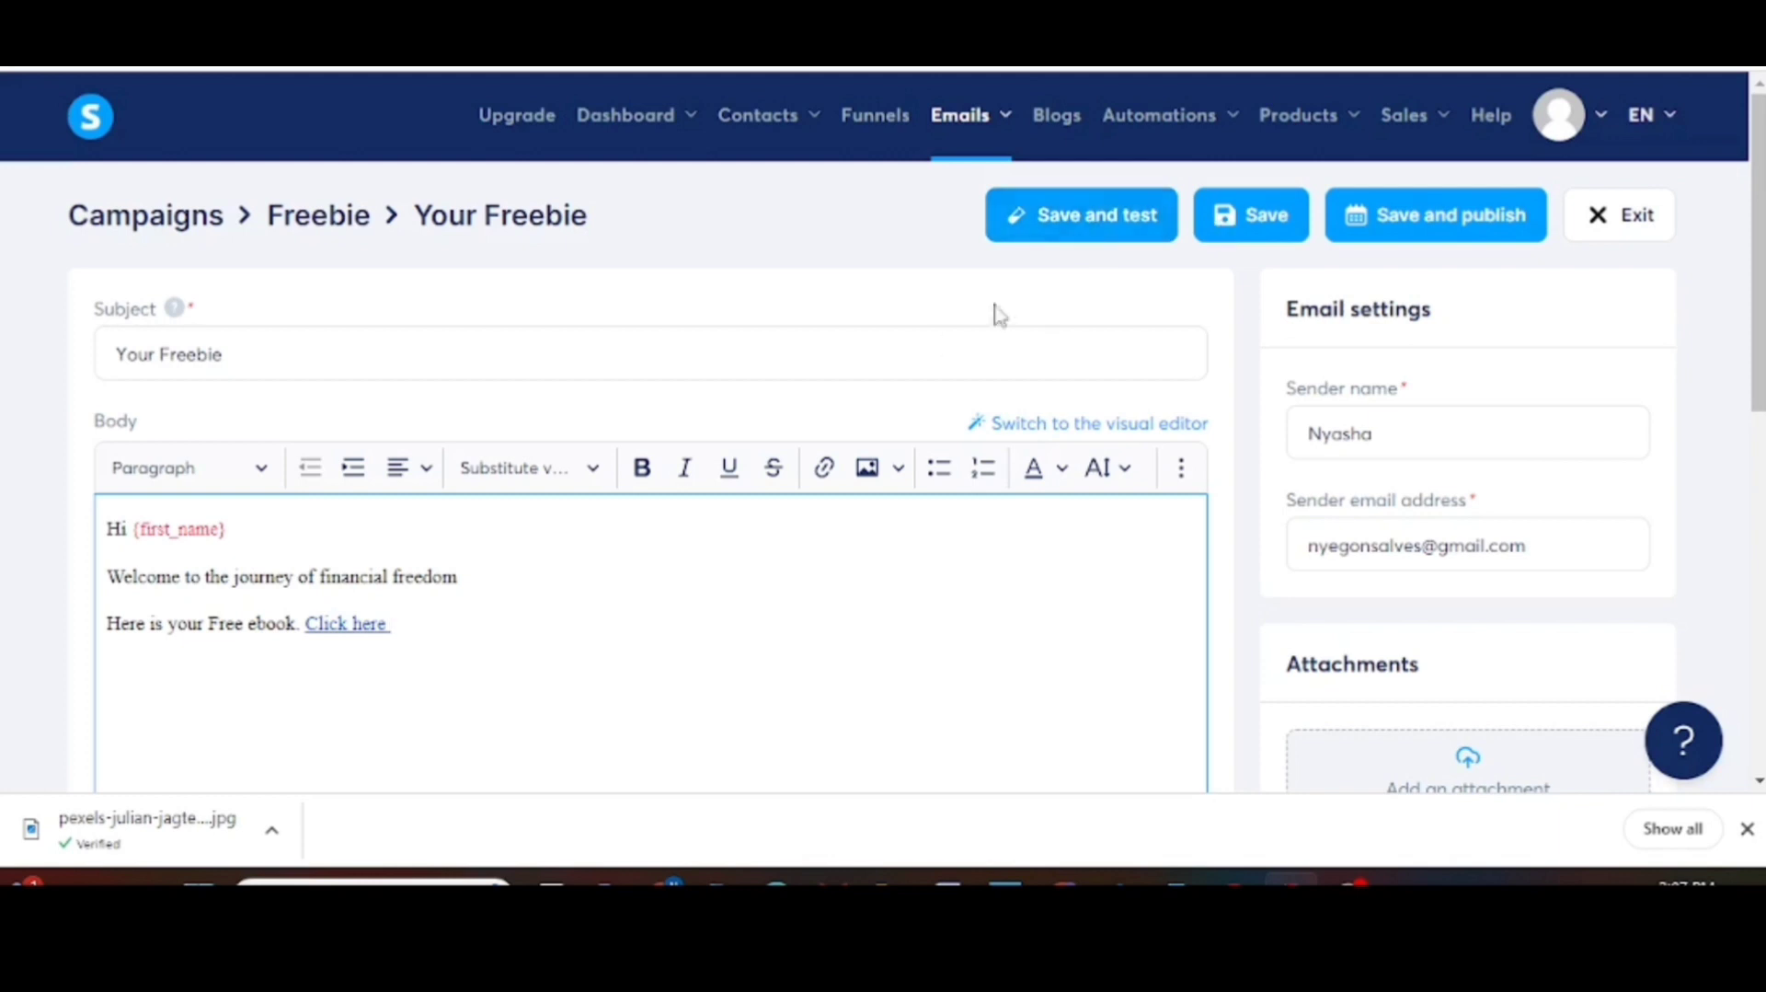
click(1452, 226)
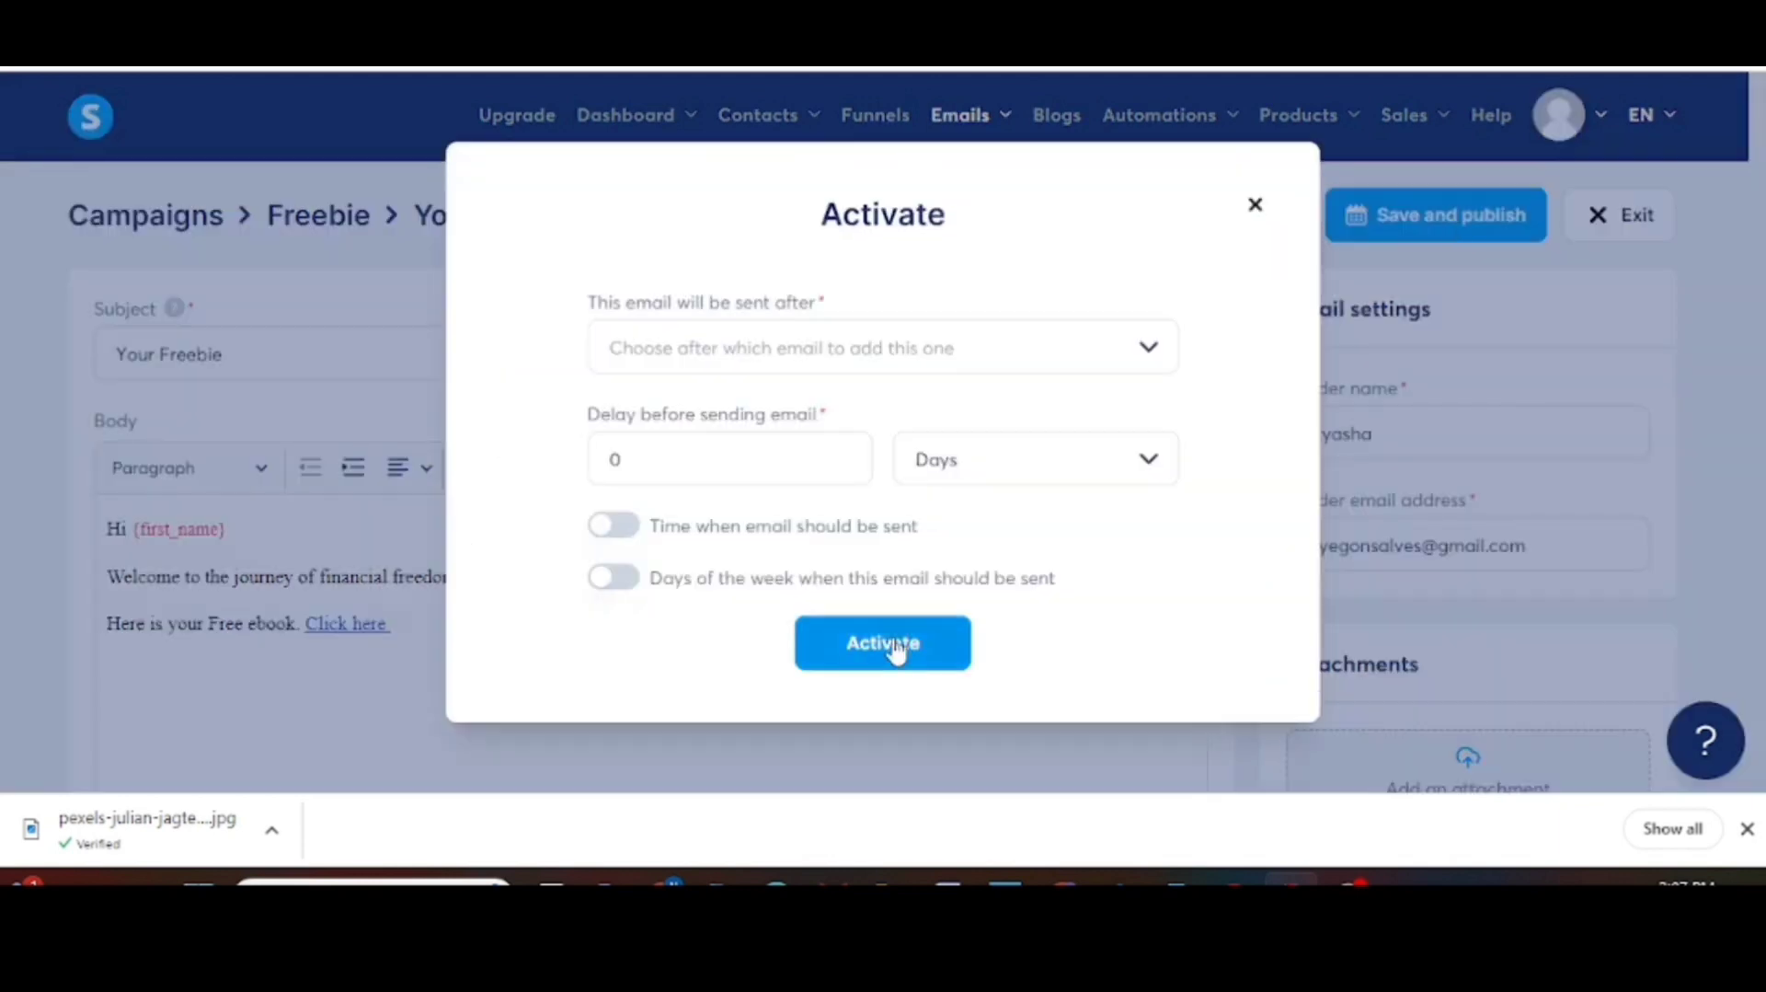
click(891, 657)
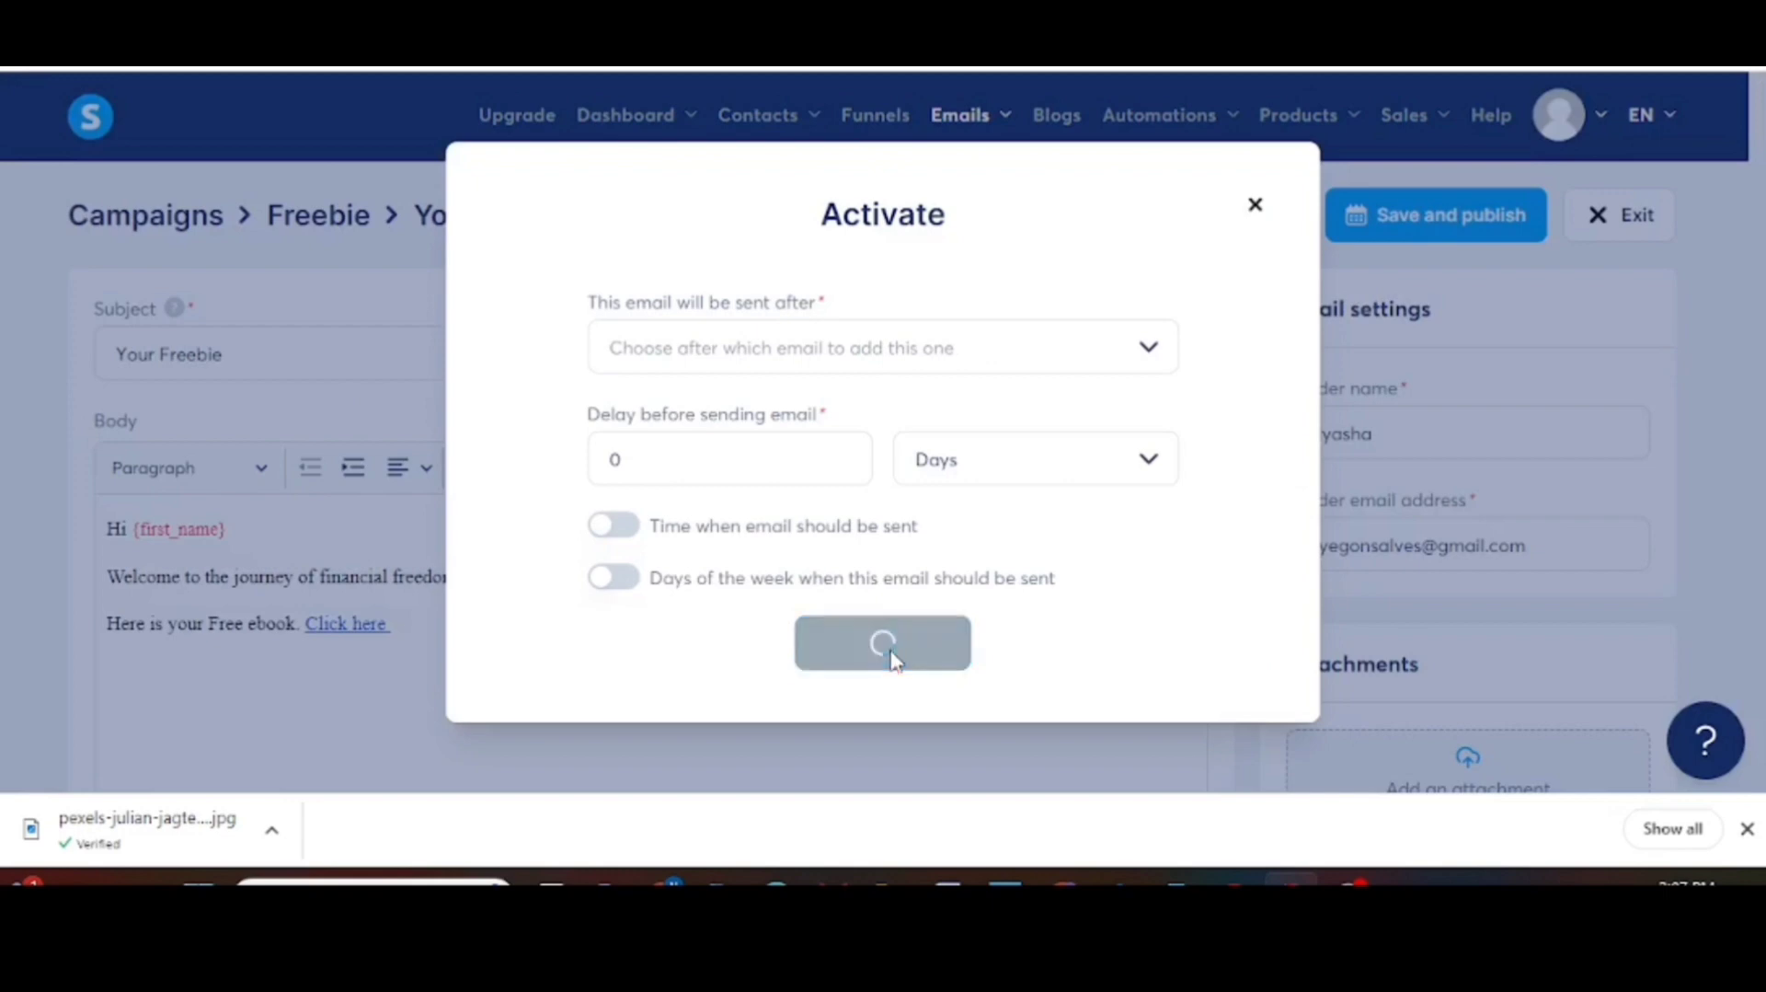
click(1608, 220)
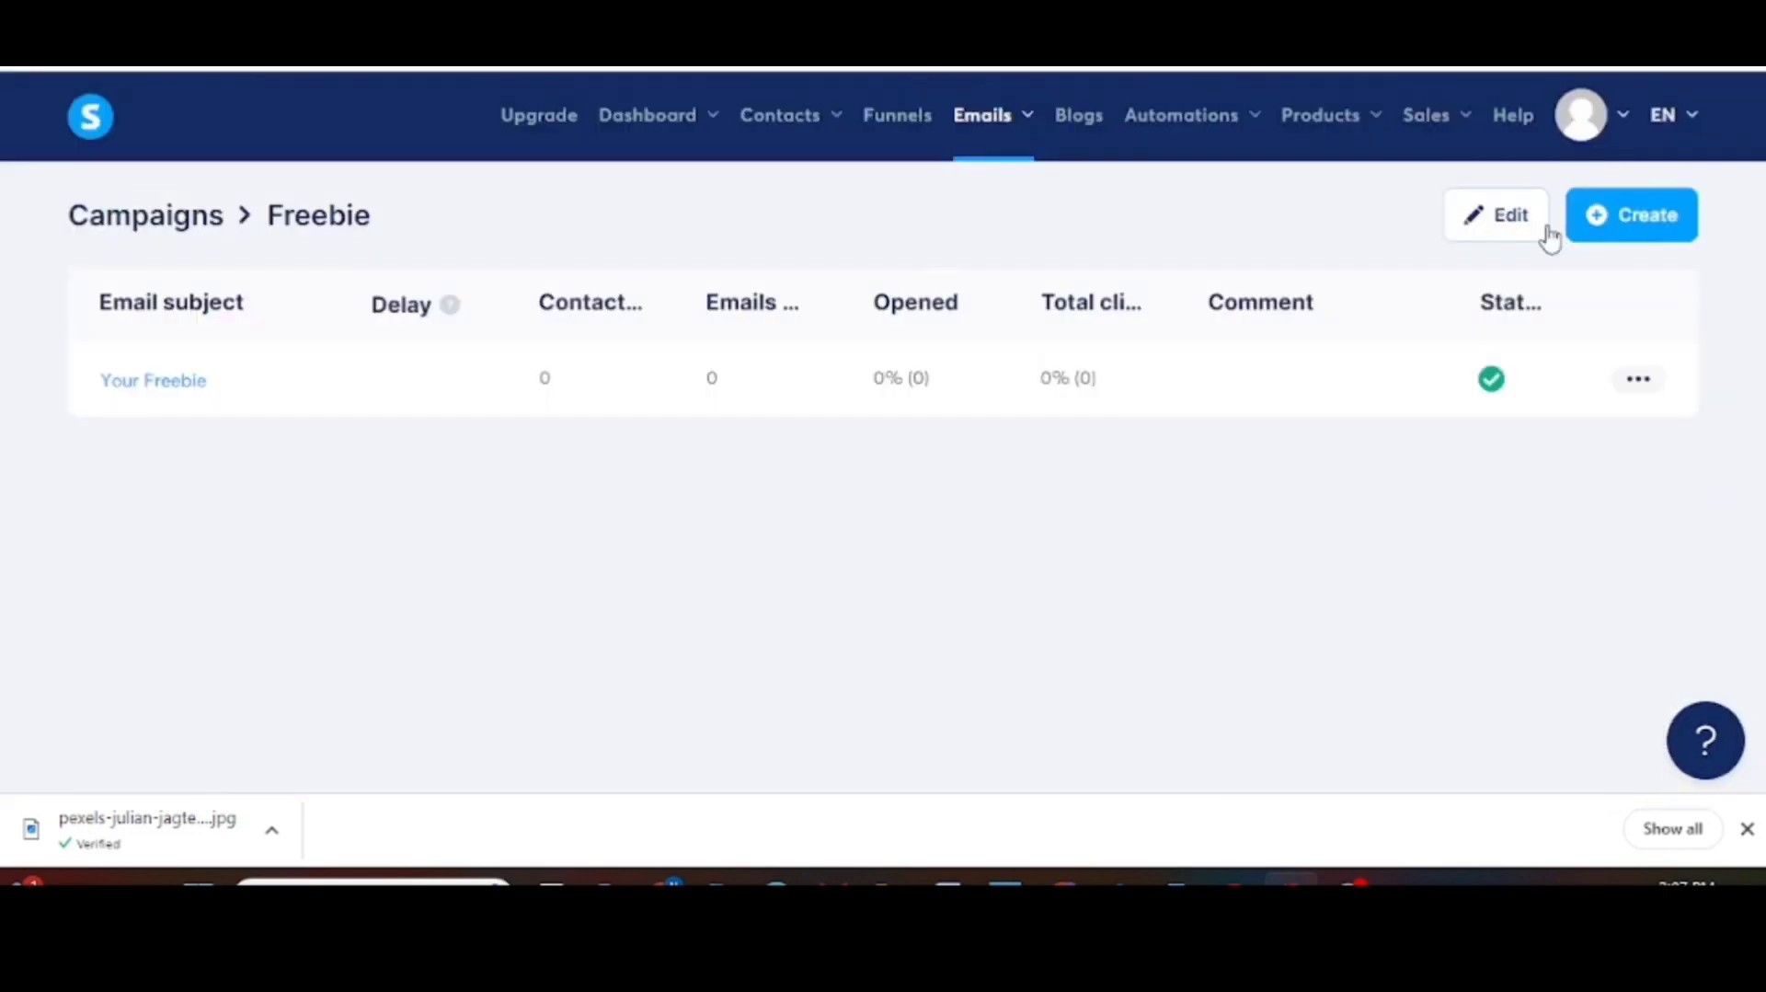
Step: In the ebook funnel, add an automation rule to the Squeeze page with the "Funnel step form subscribed" trigger
click(890, 122)
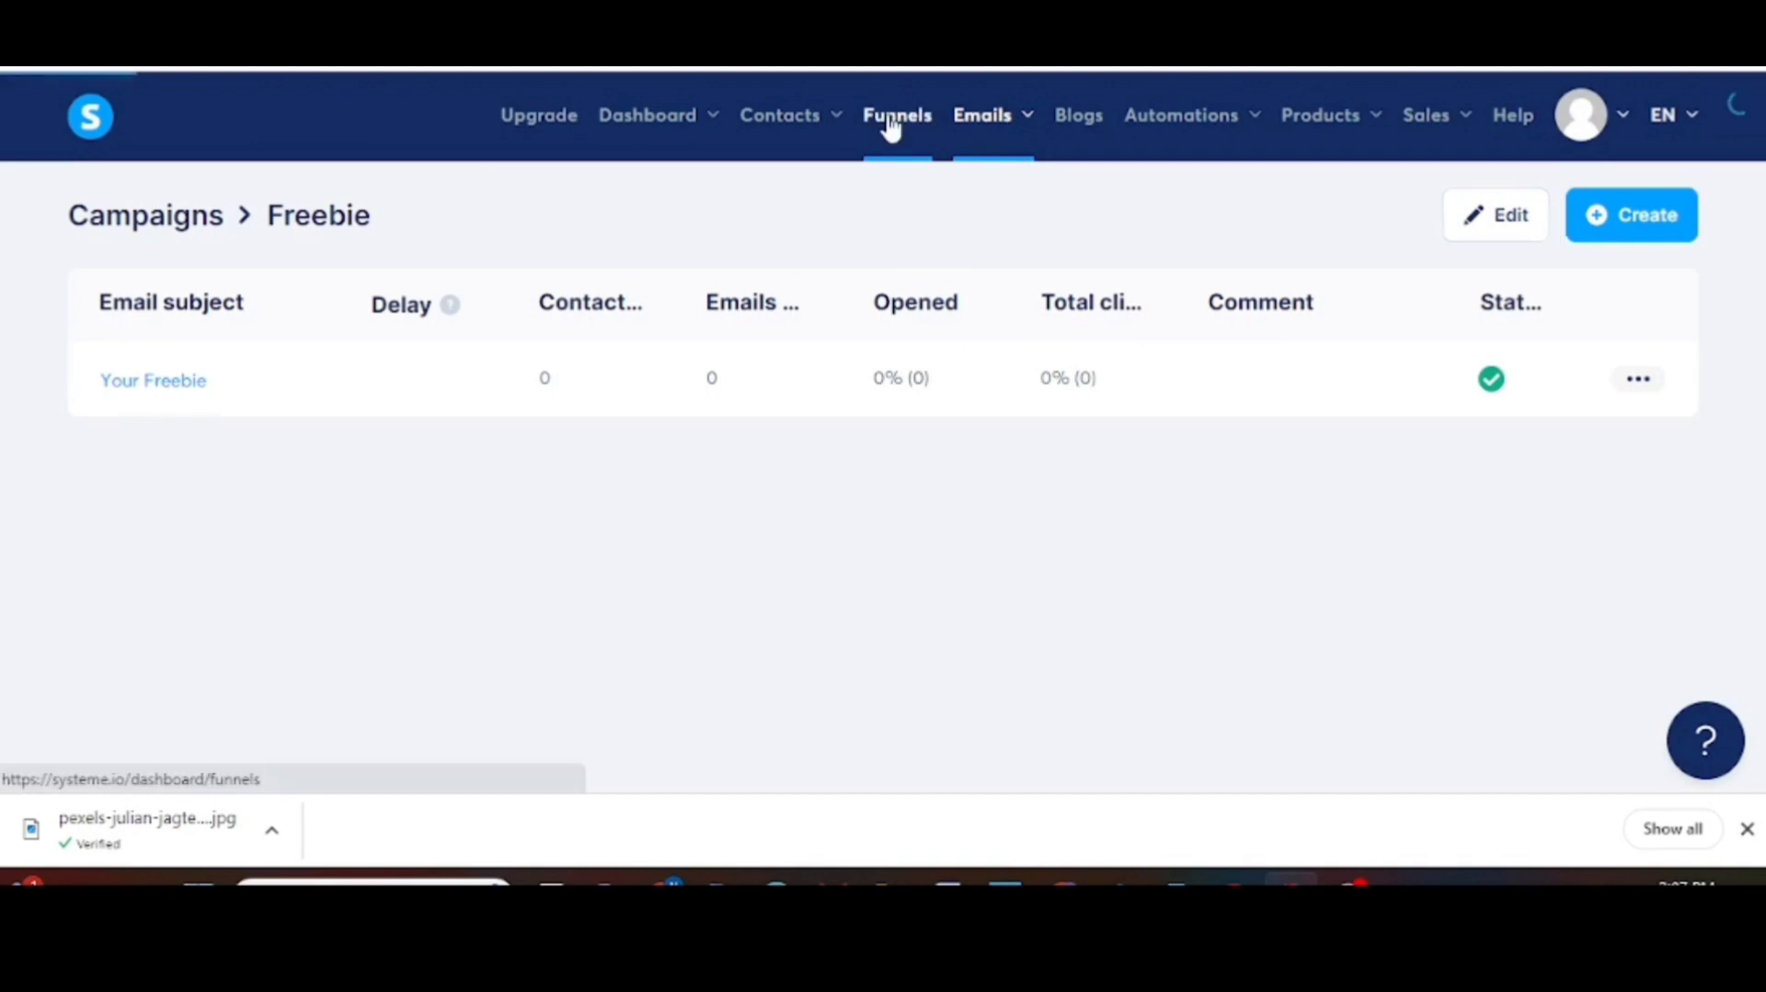
click(126, 380)
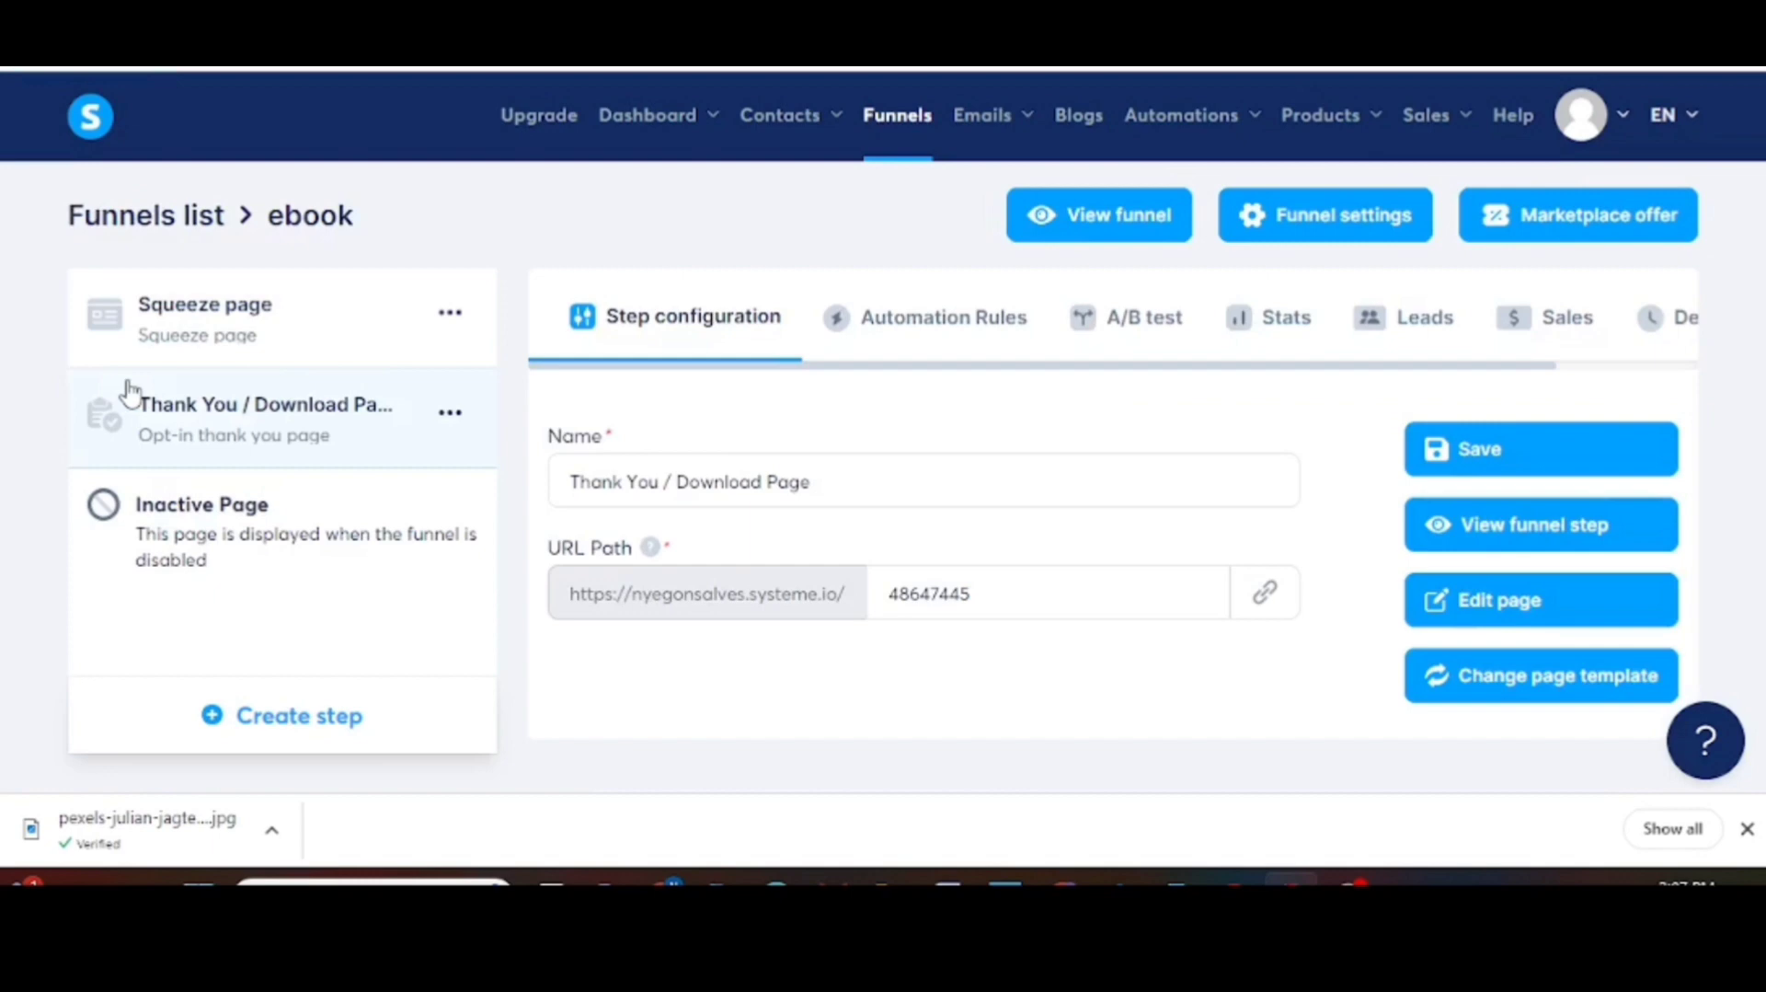
click(258, 333)
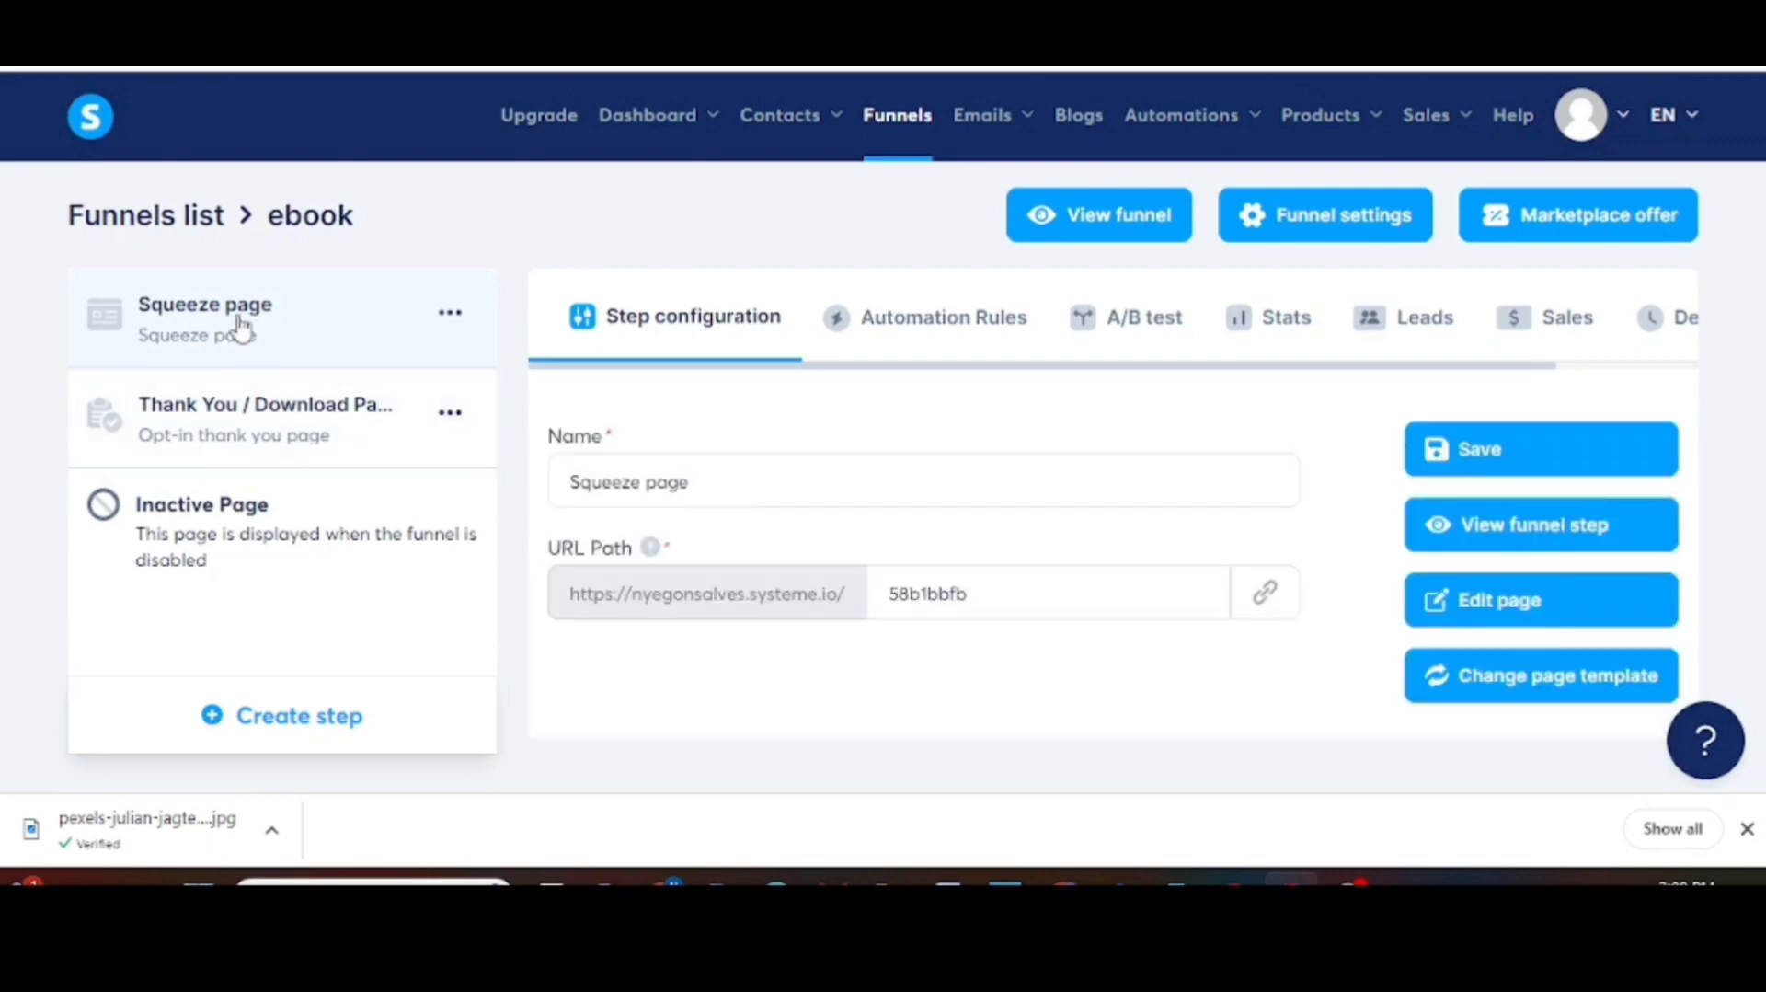
click(937, 322)
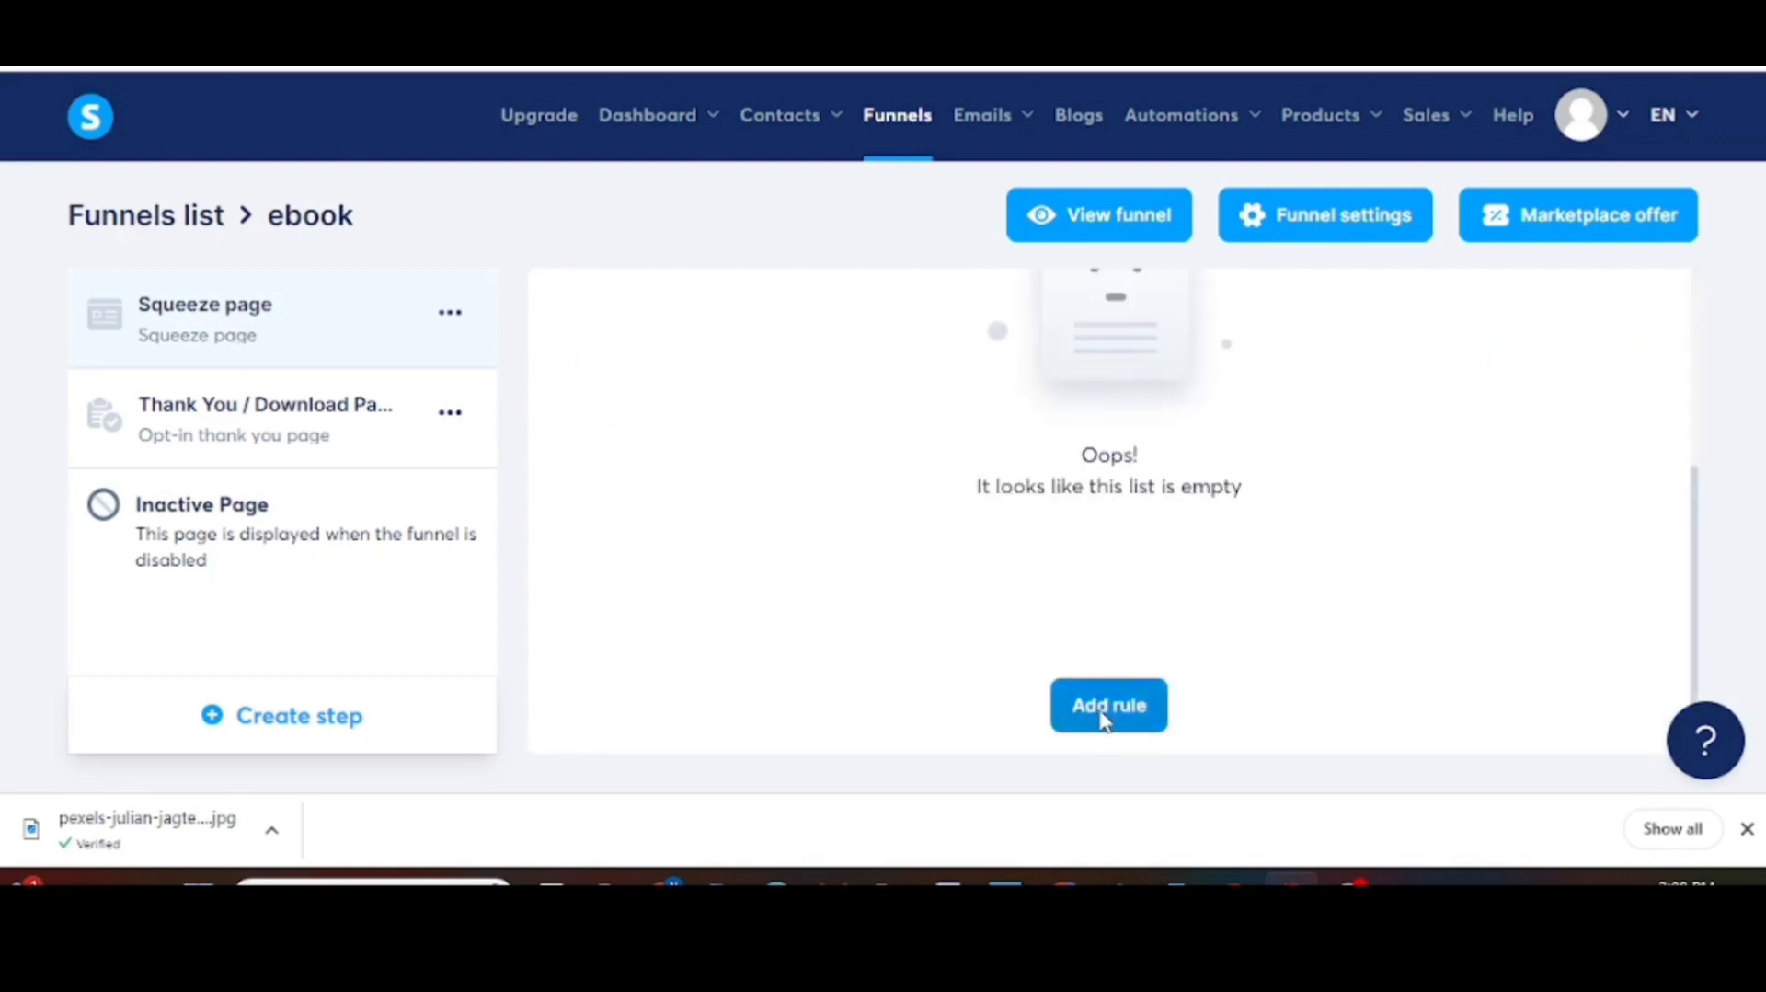
click(1104, 718)
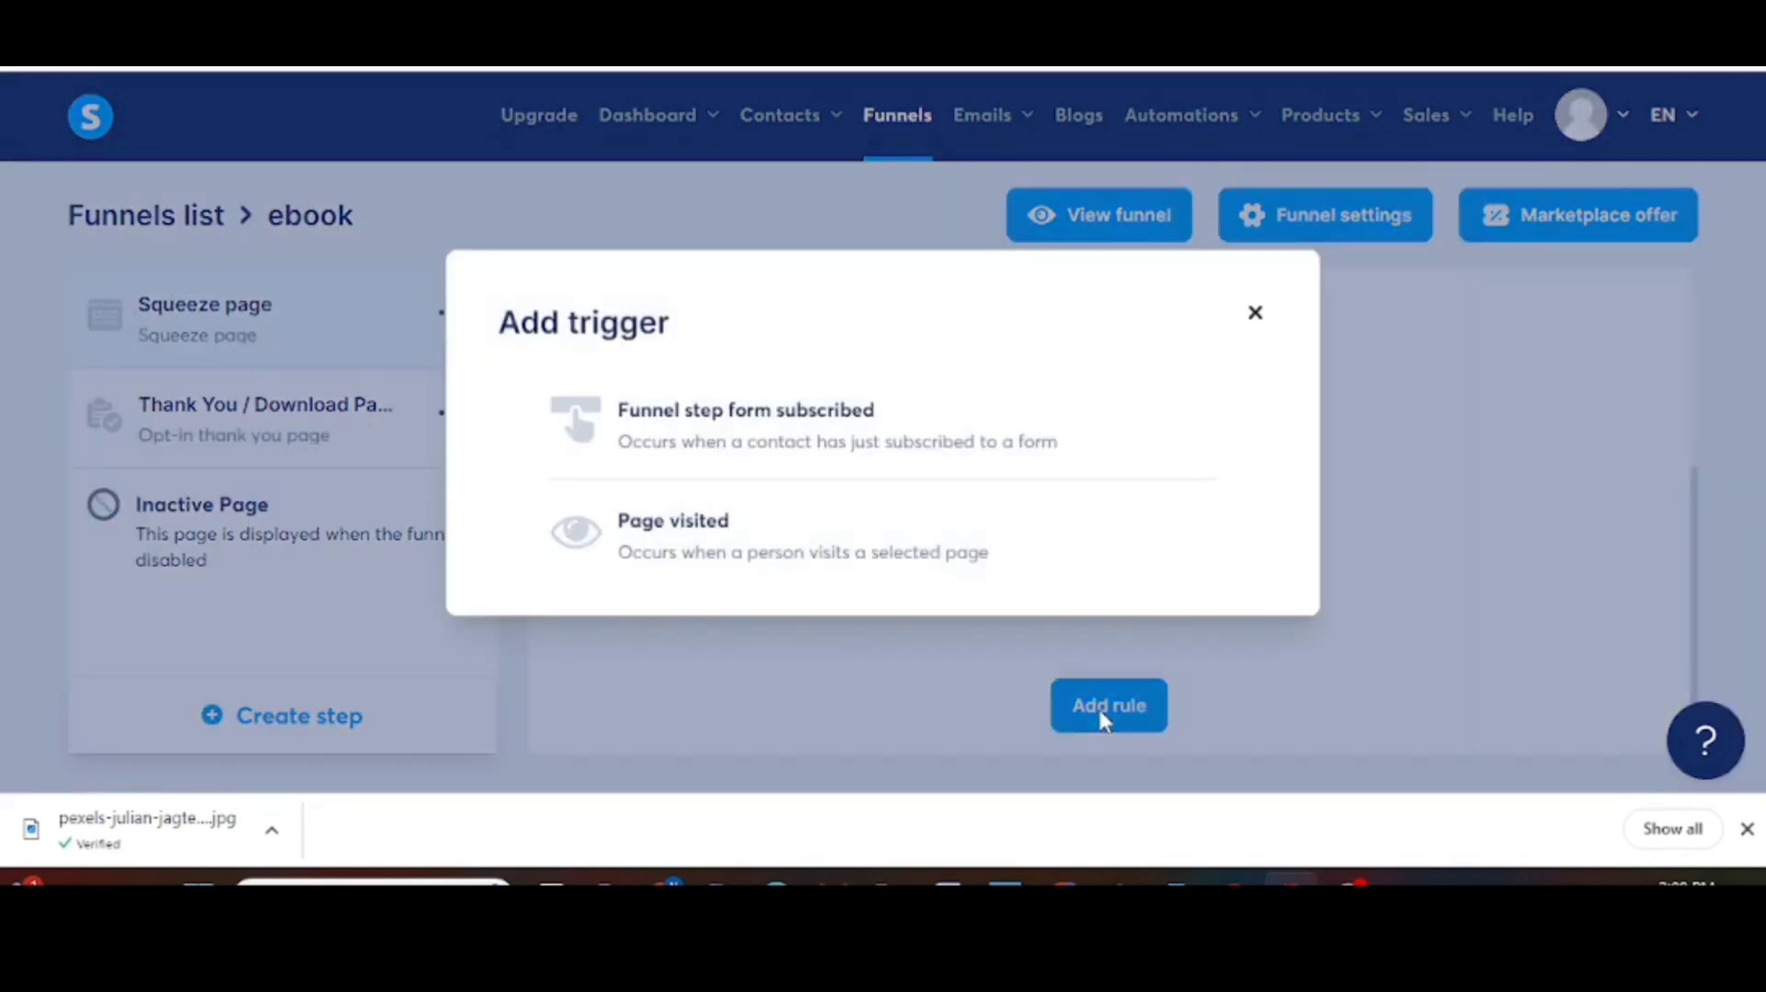
click(748, 449)
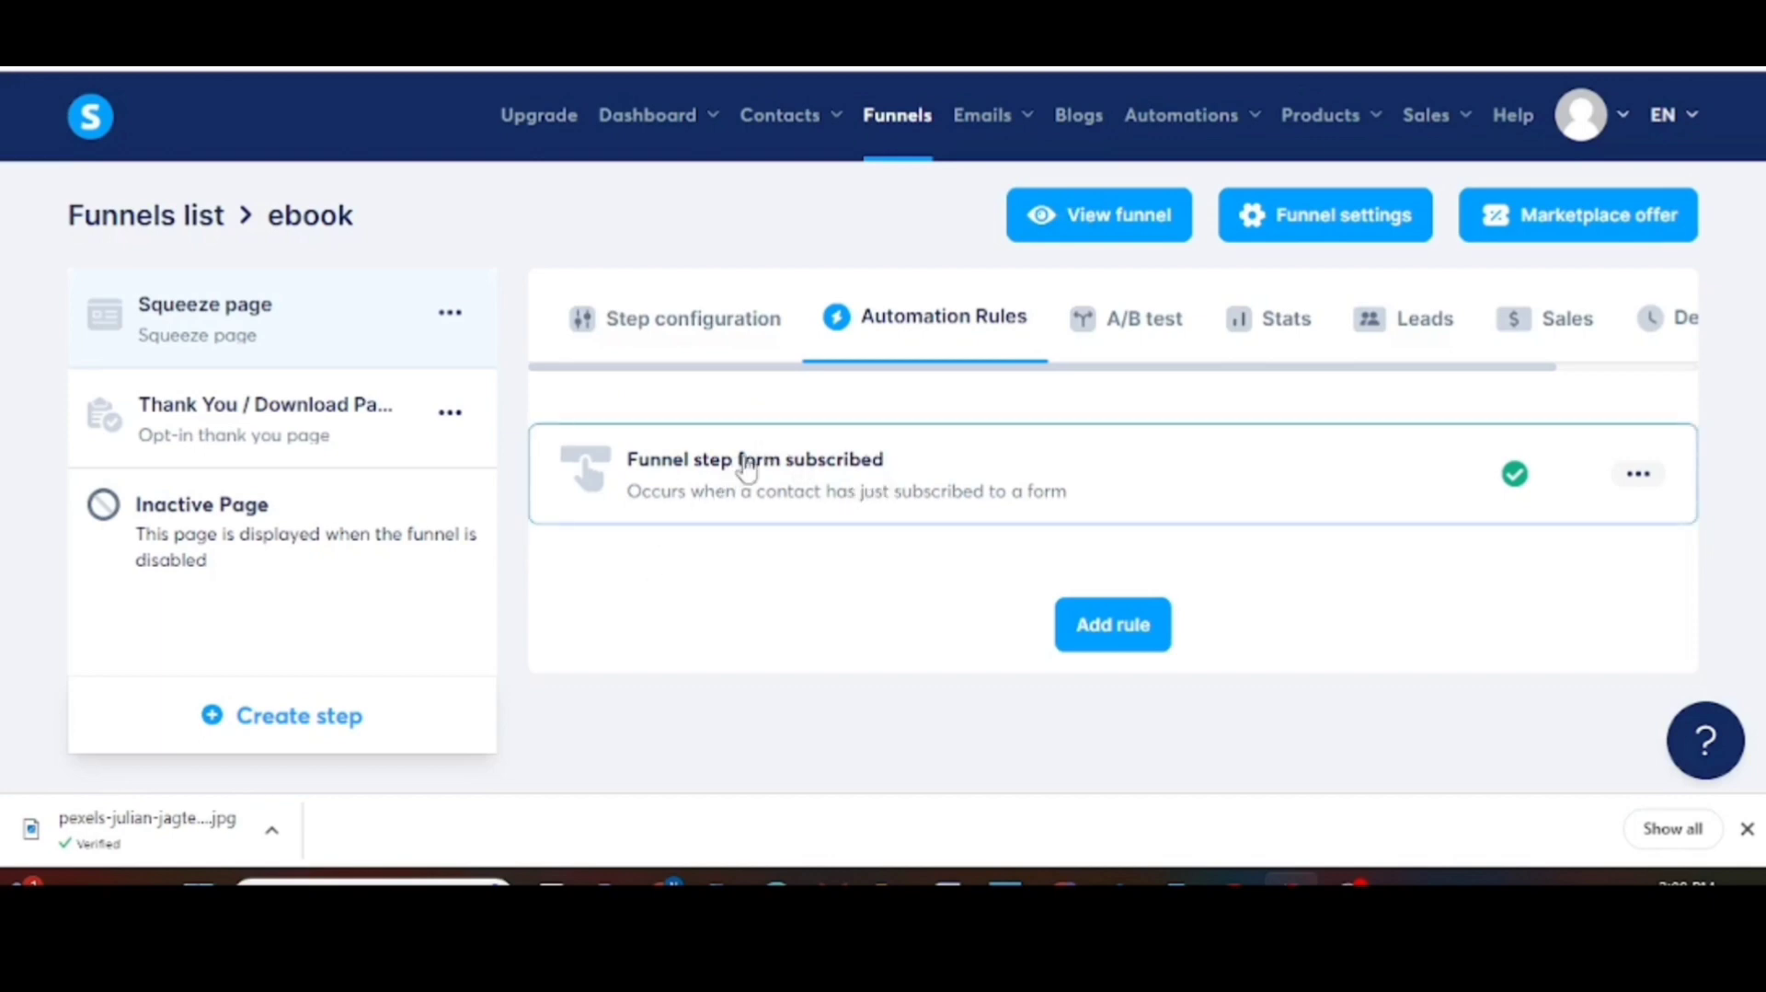
Step: Give the form-subscribed rule a "Subscribe to campaign" action using the Freebie campaign, and save the rule
click(843, 471)
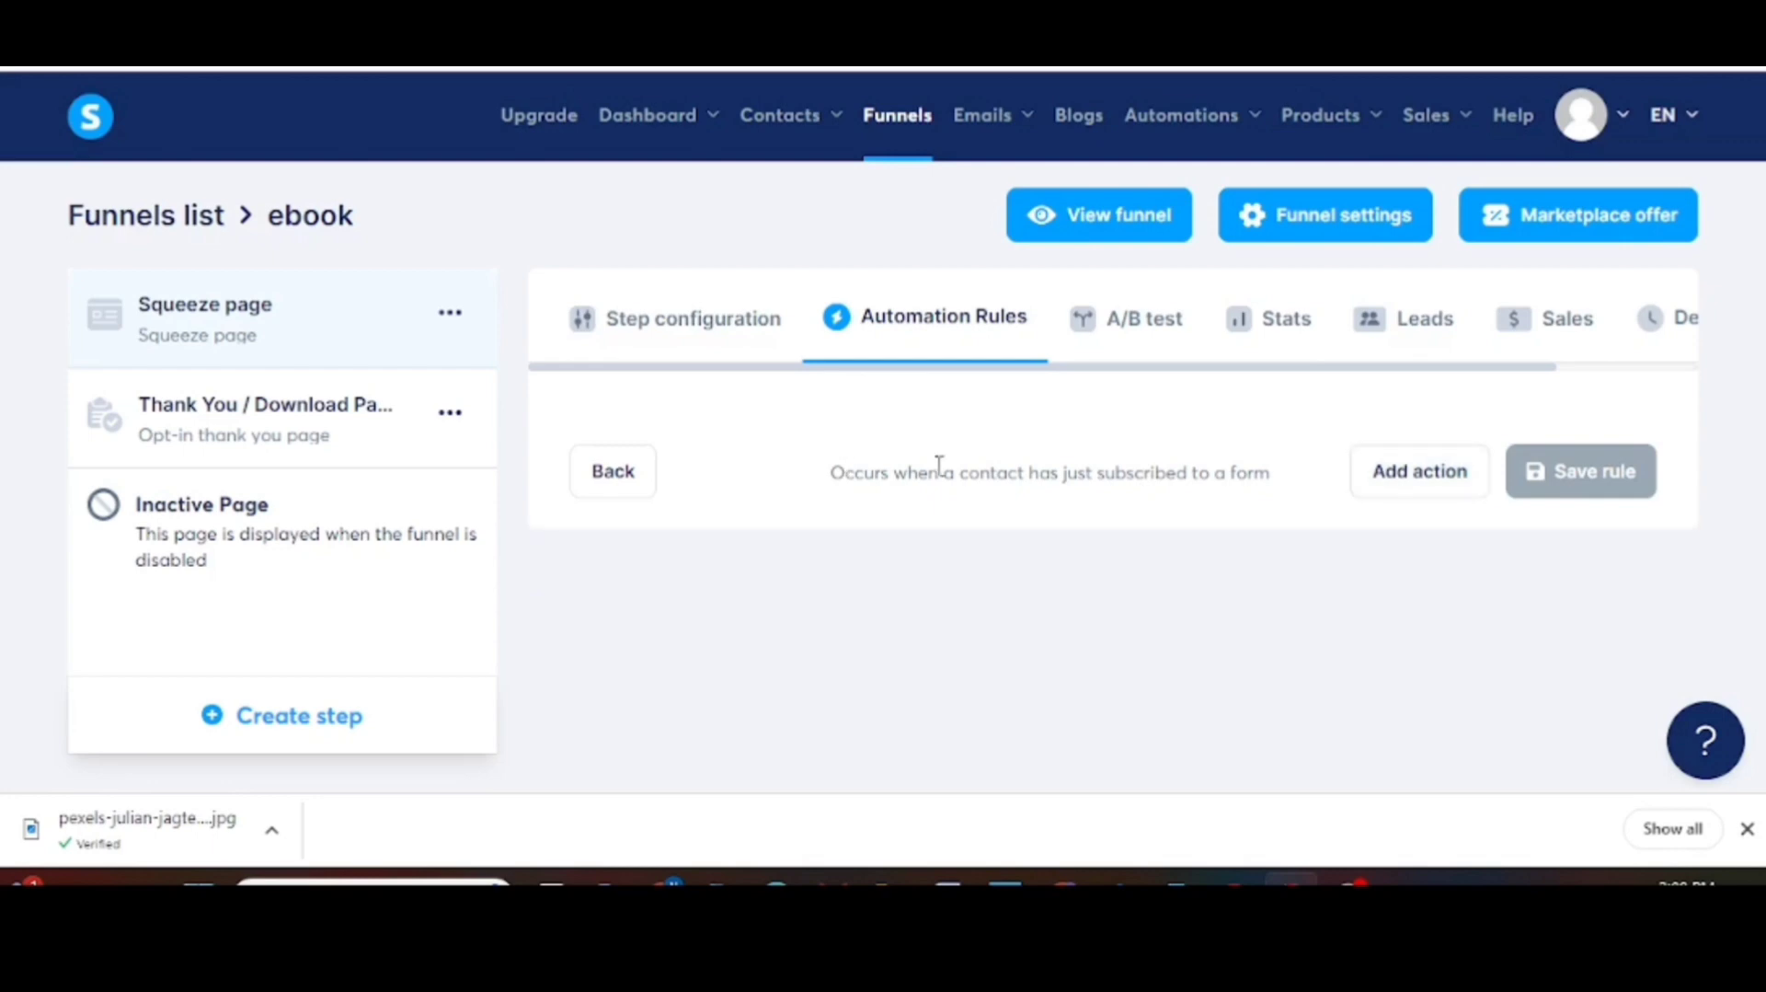
click(1440, 486)
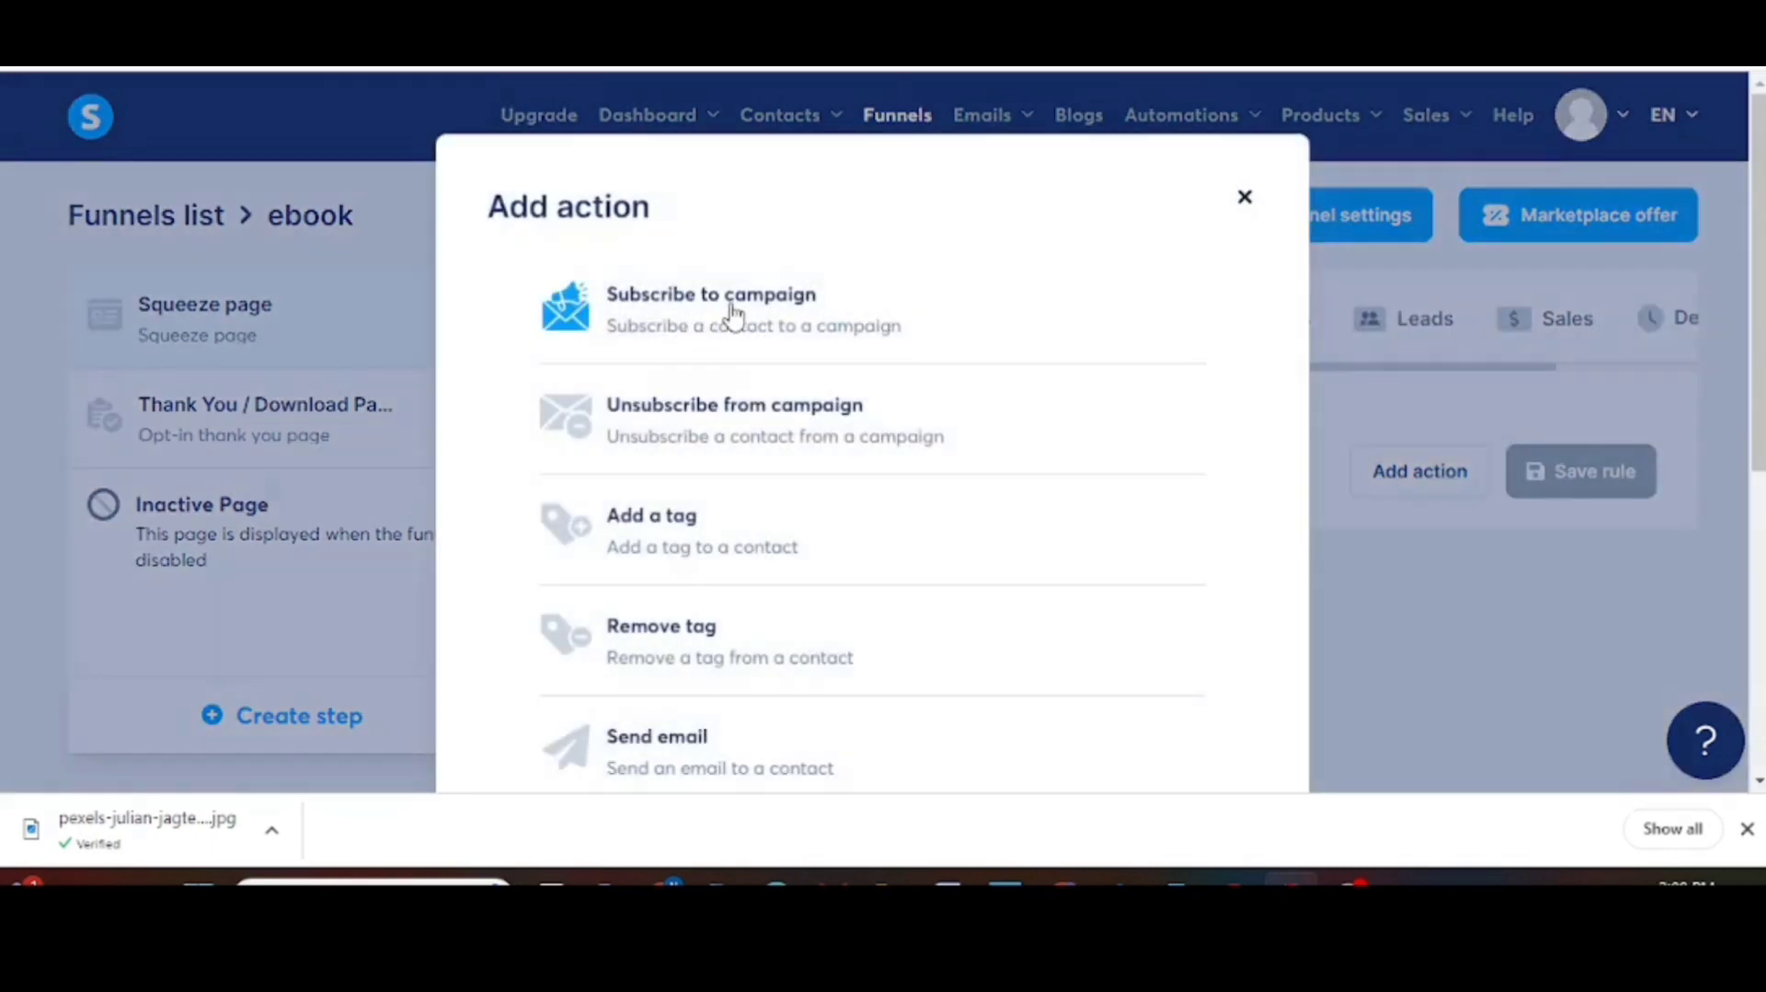
click(761, 332)
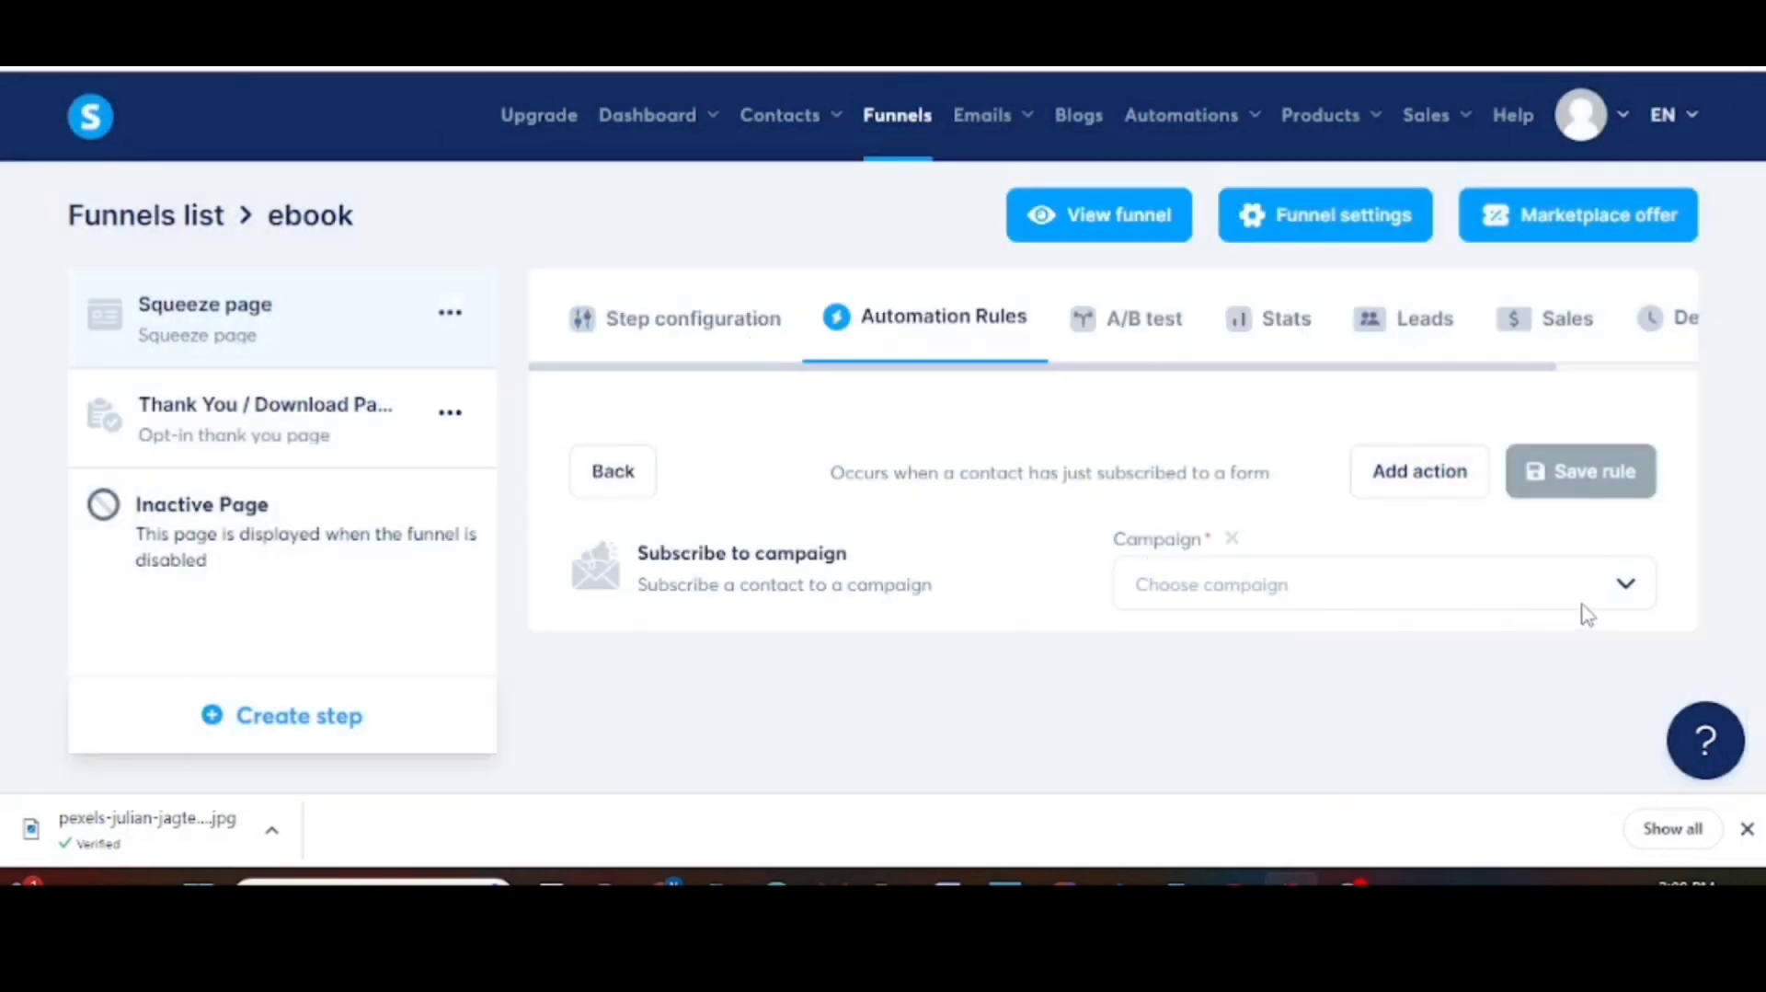
click(1625, 589)
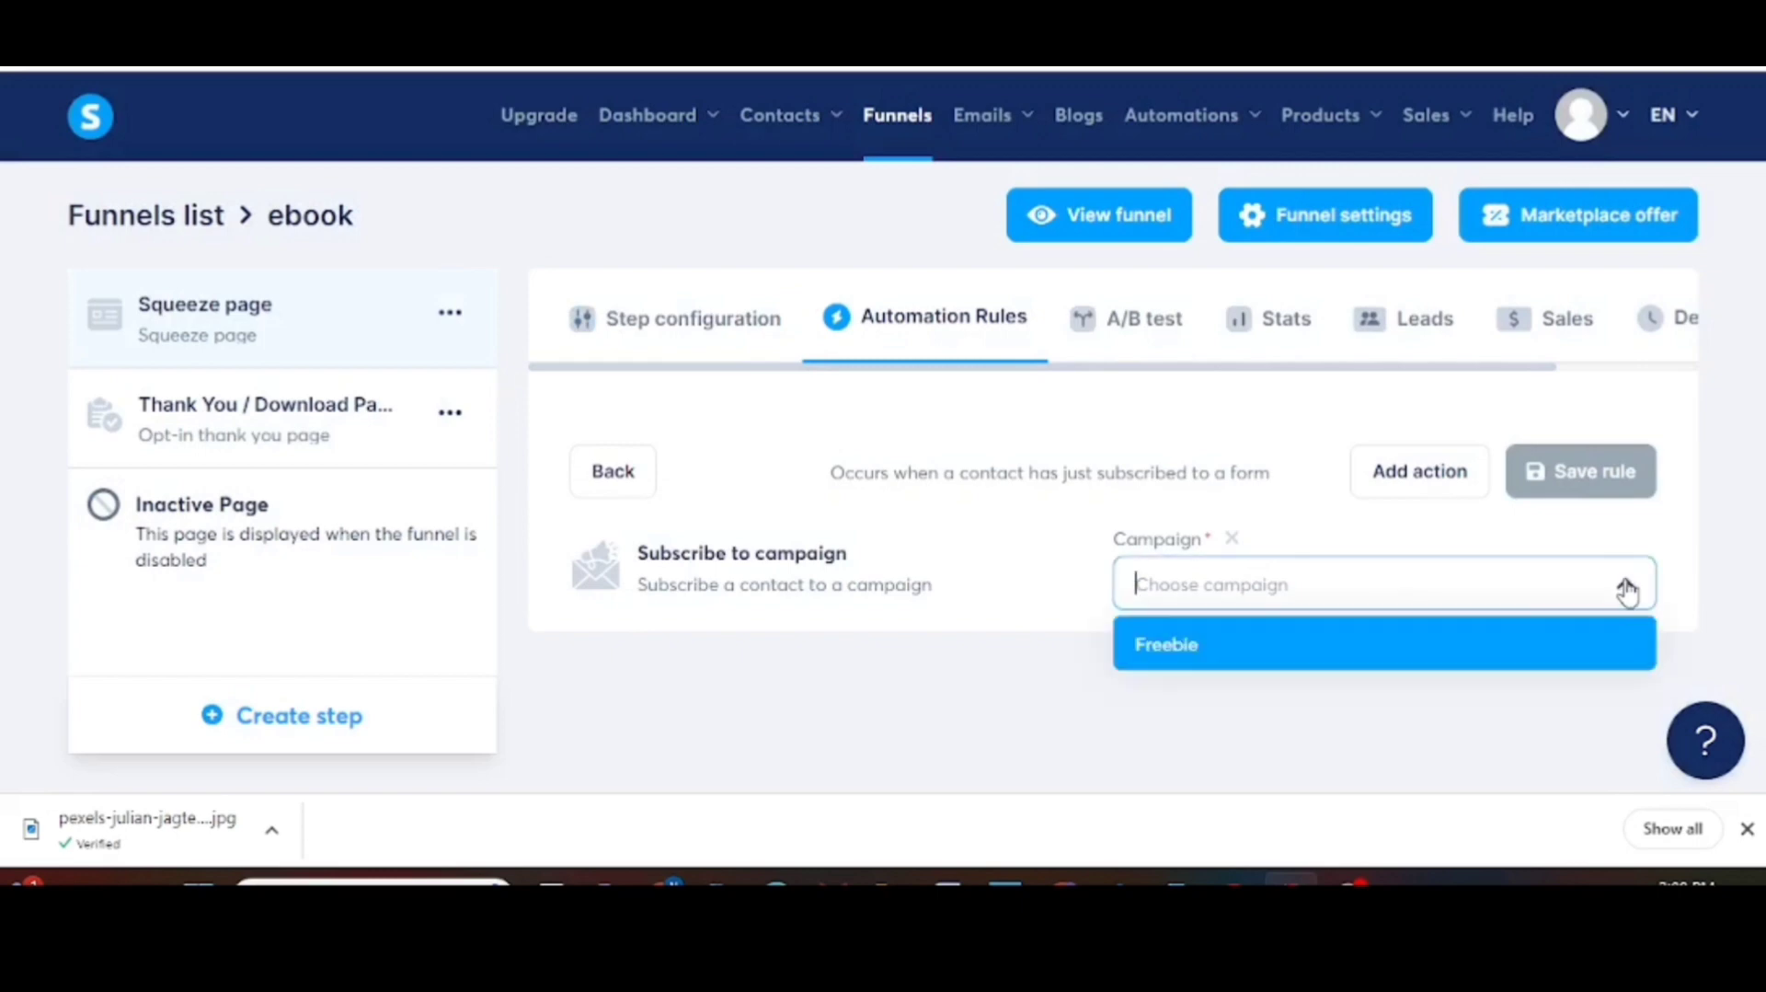
click(1200, 644)
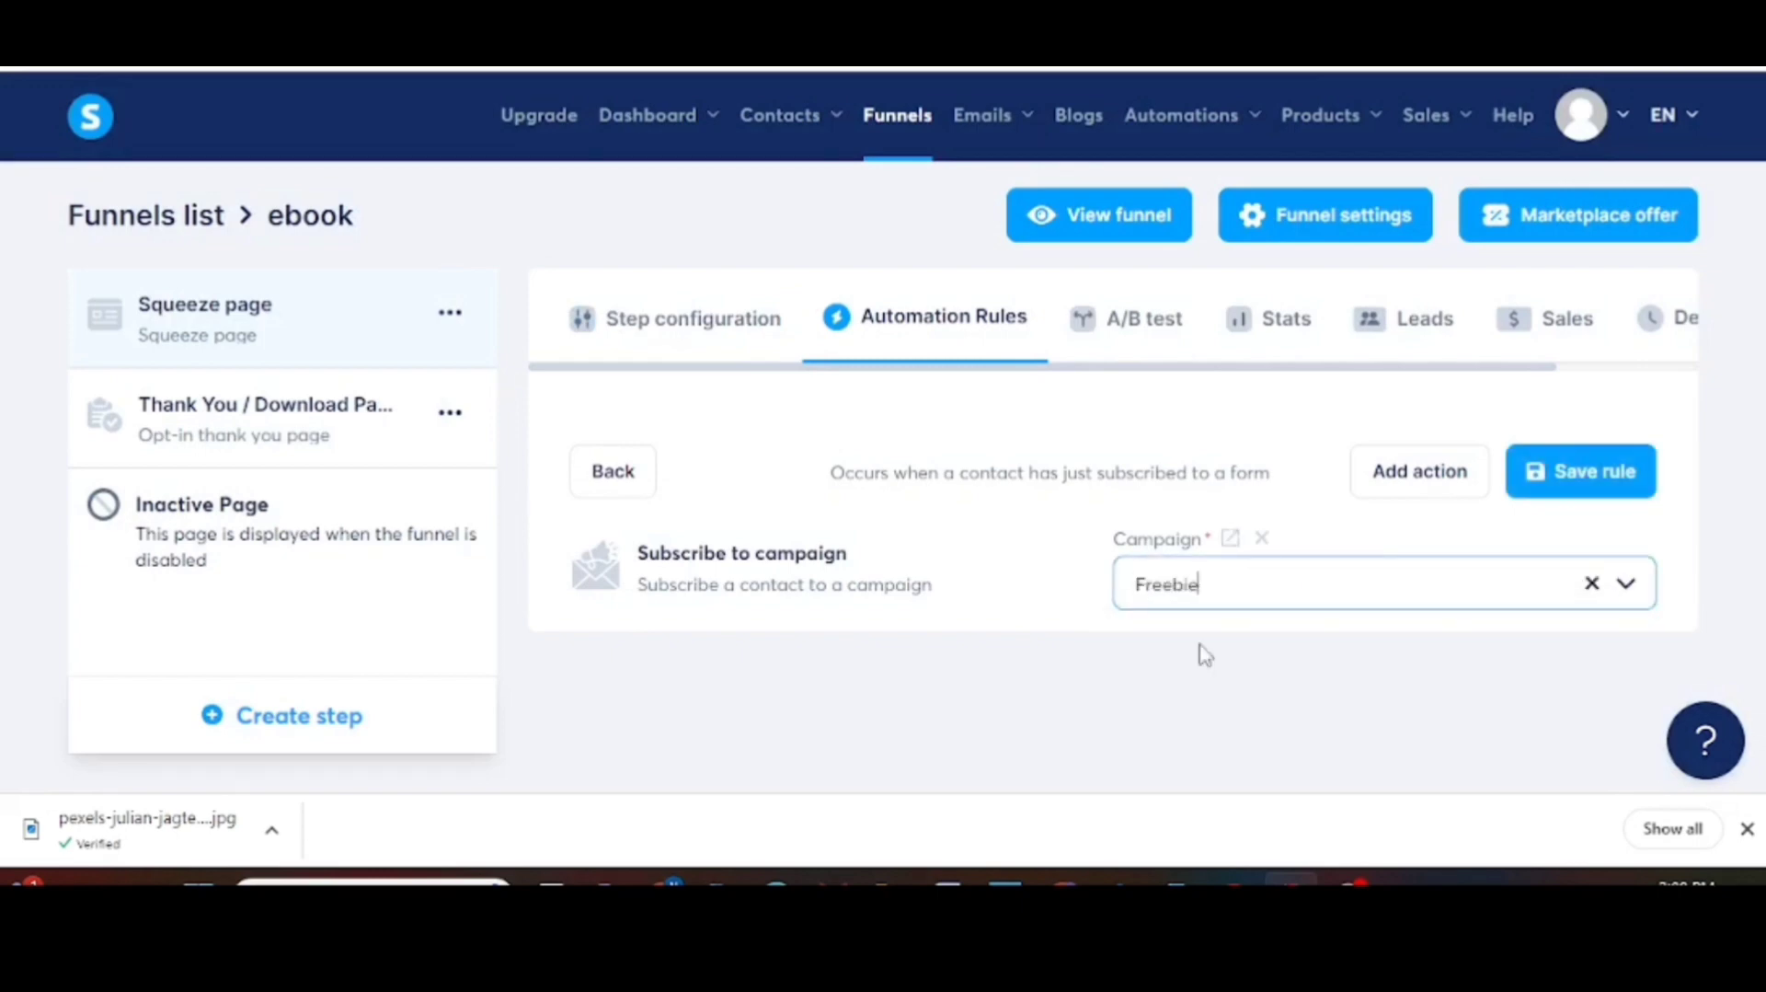
click(1620, 486)
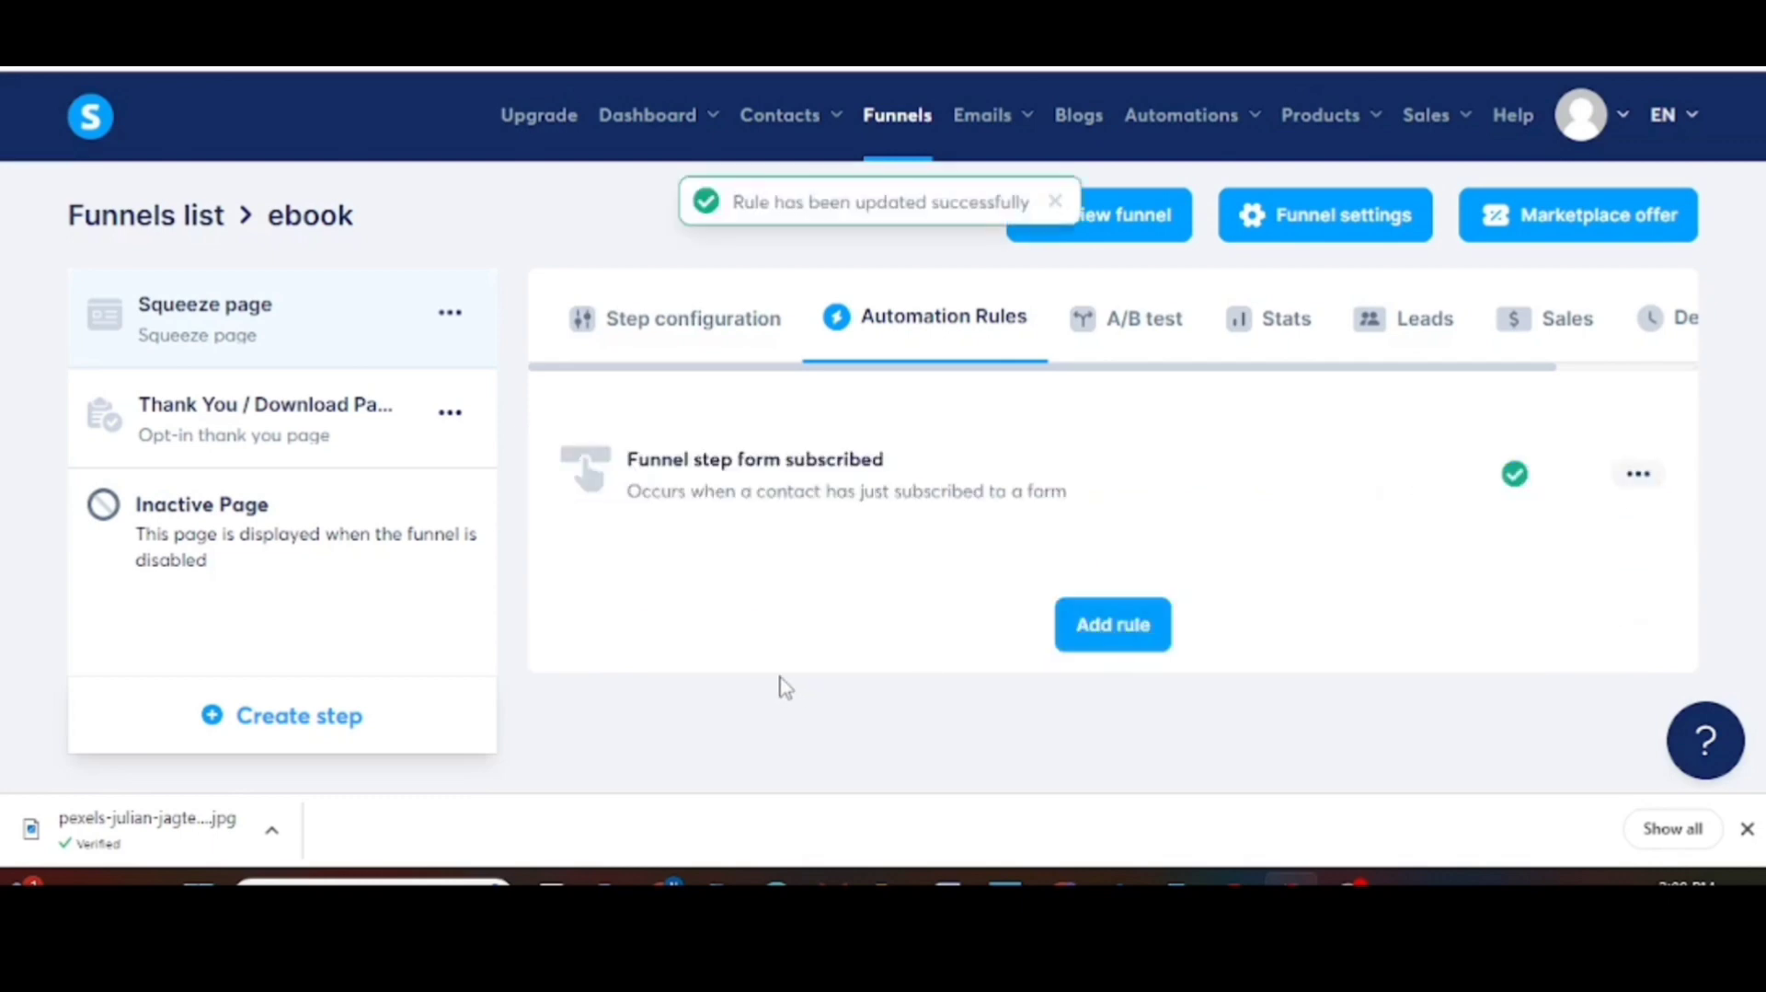
Step: Copy the Squeeze page's URL from its step configuration and open the live page in a new browser tab
click(253, 333)
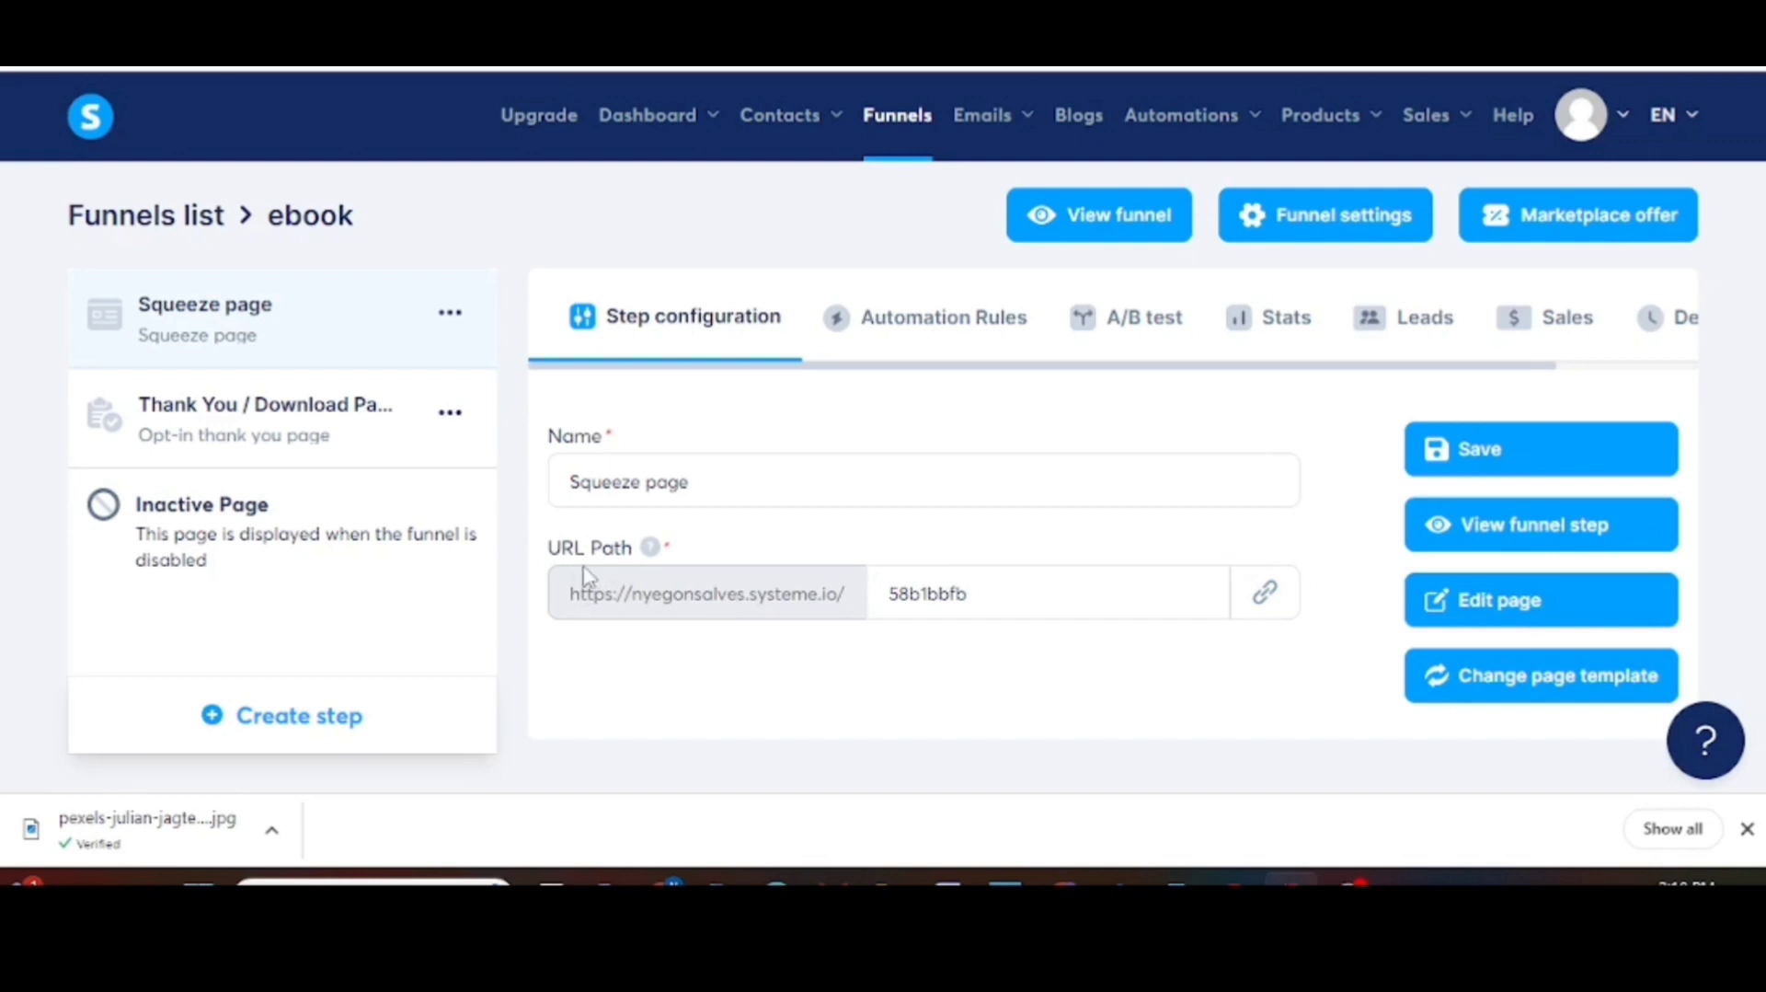
click(1267, 610)
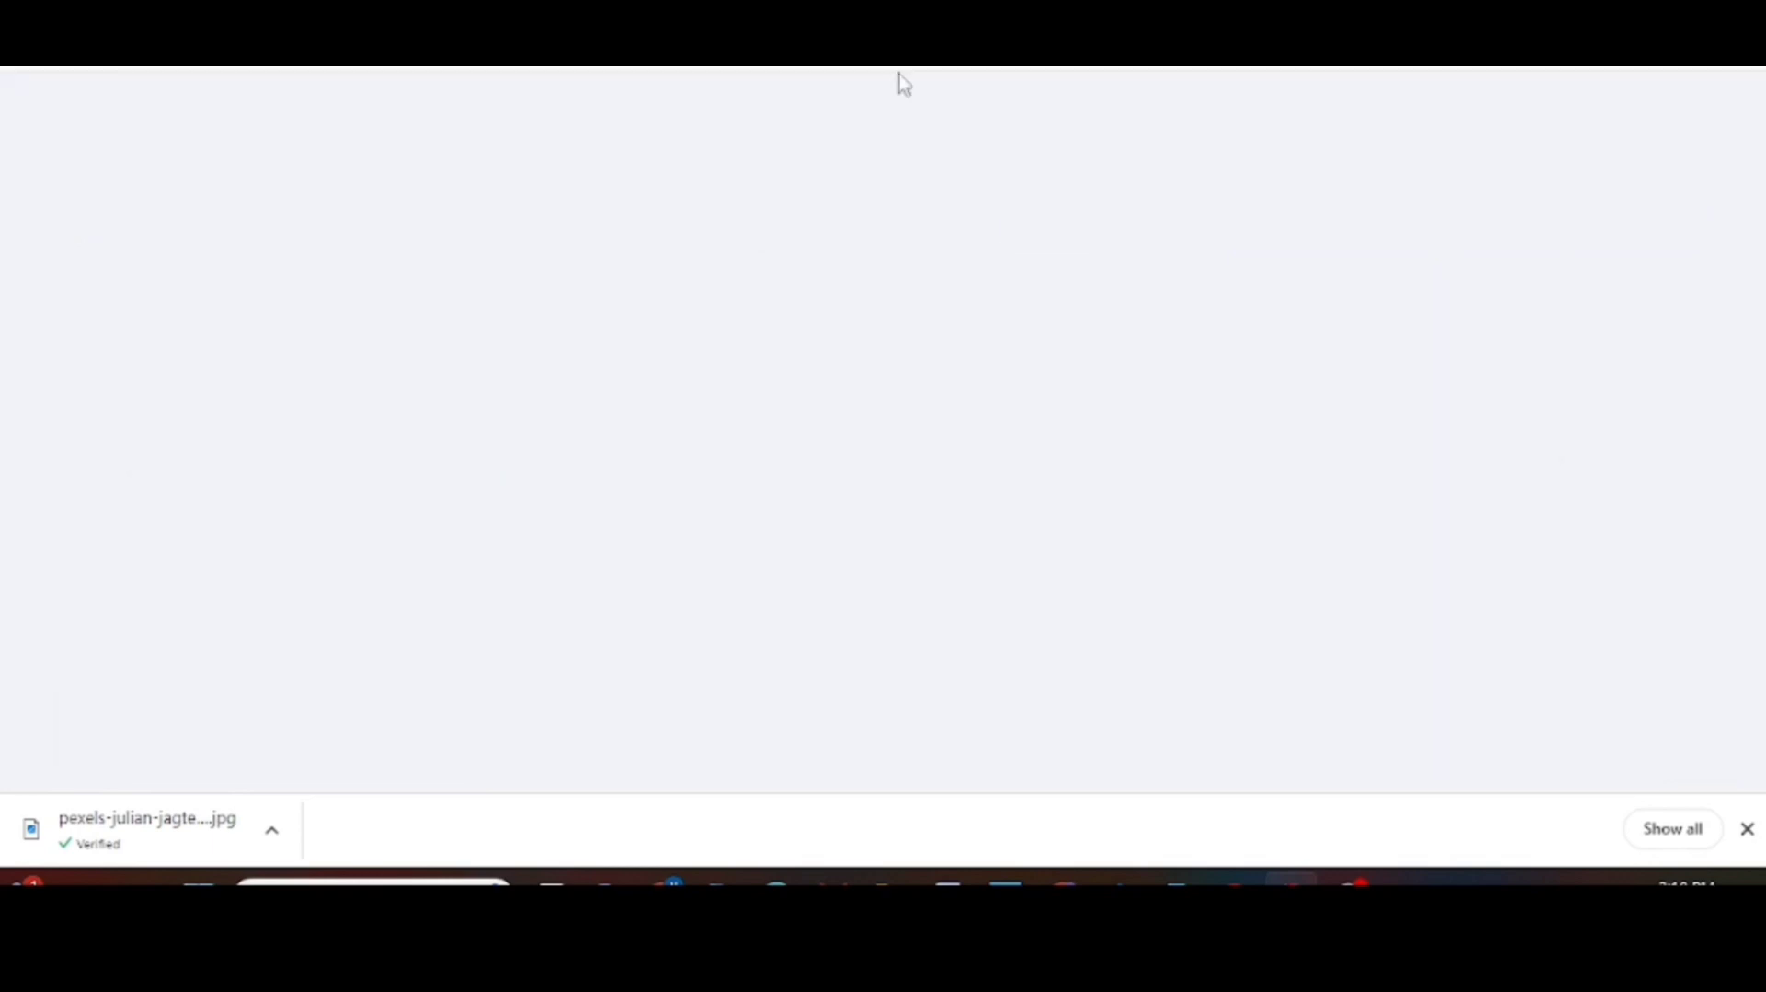
right_click(903, 48)
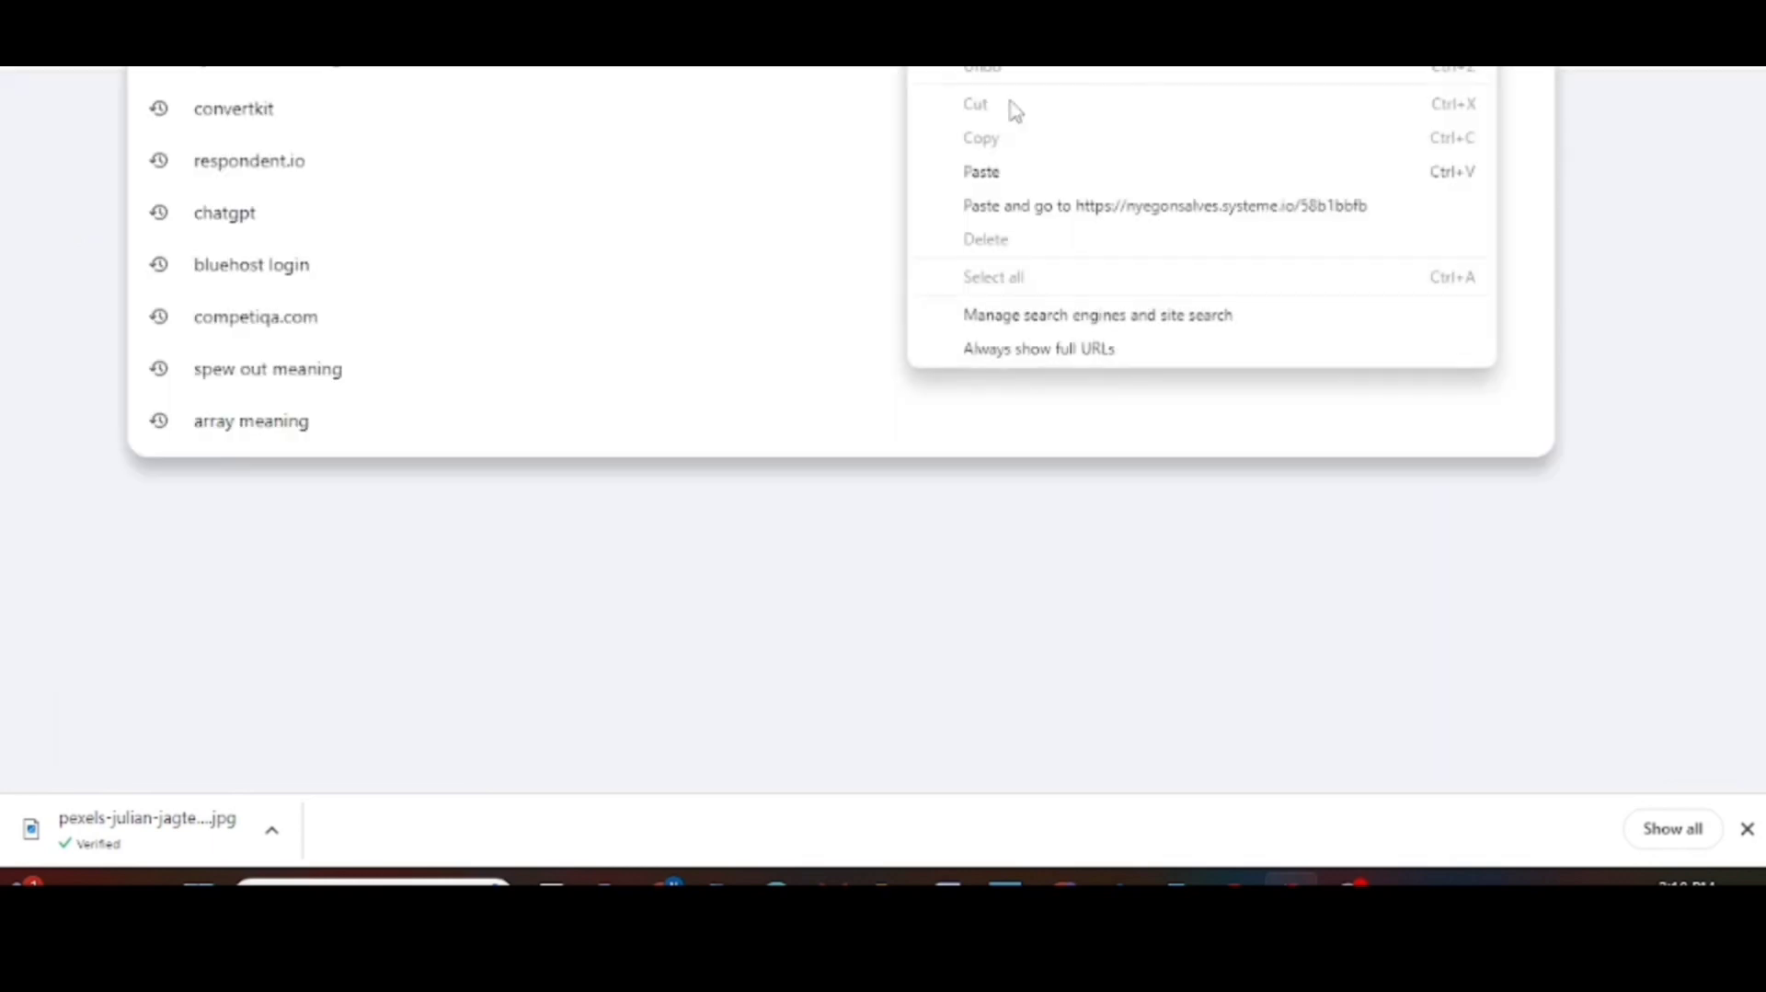
click(1021, 169)
key(Return)
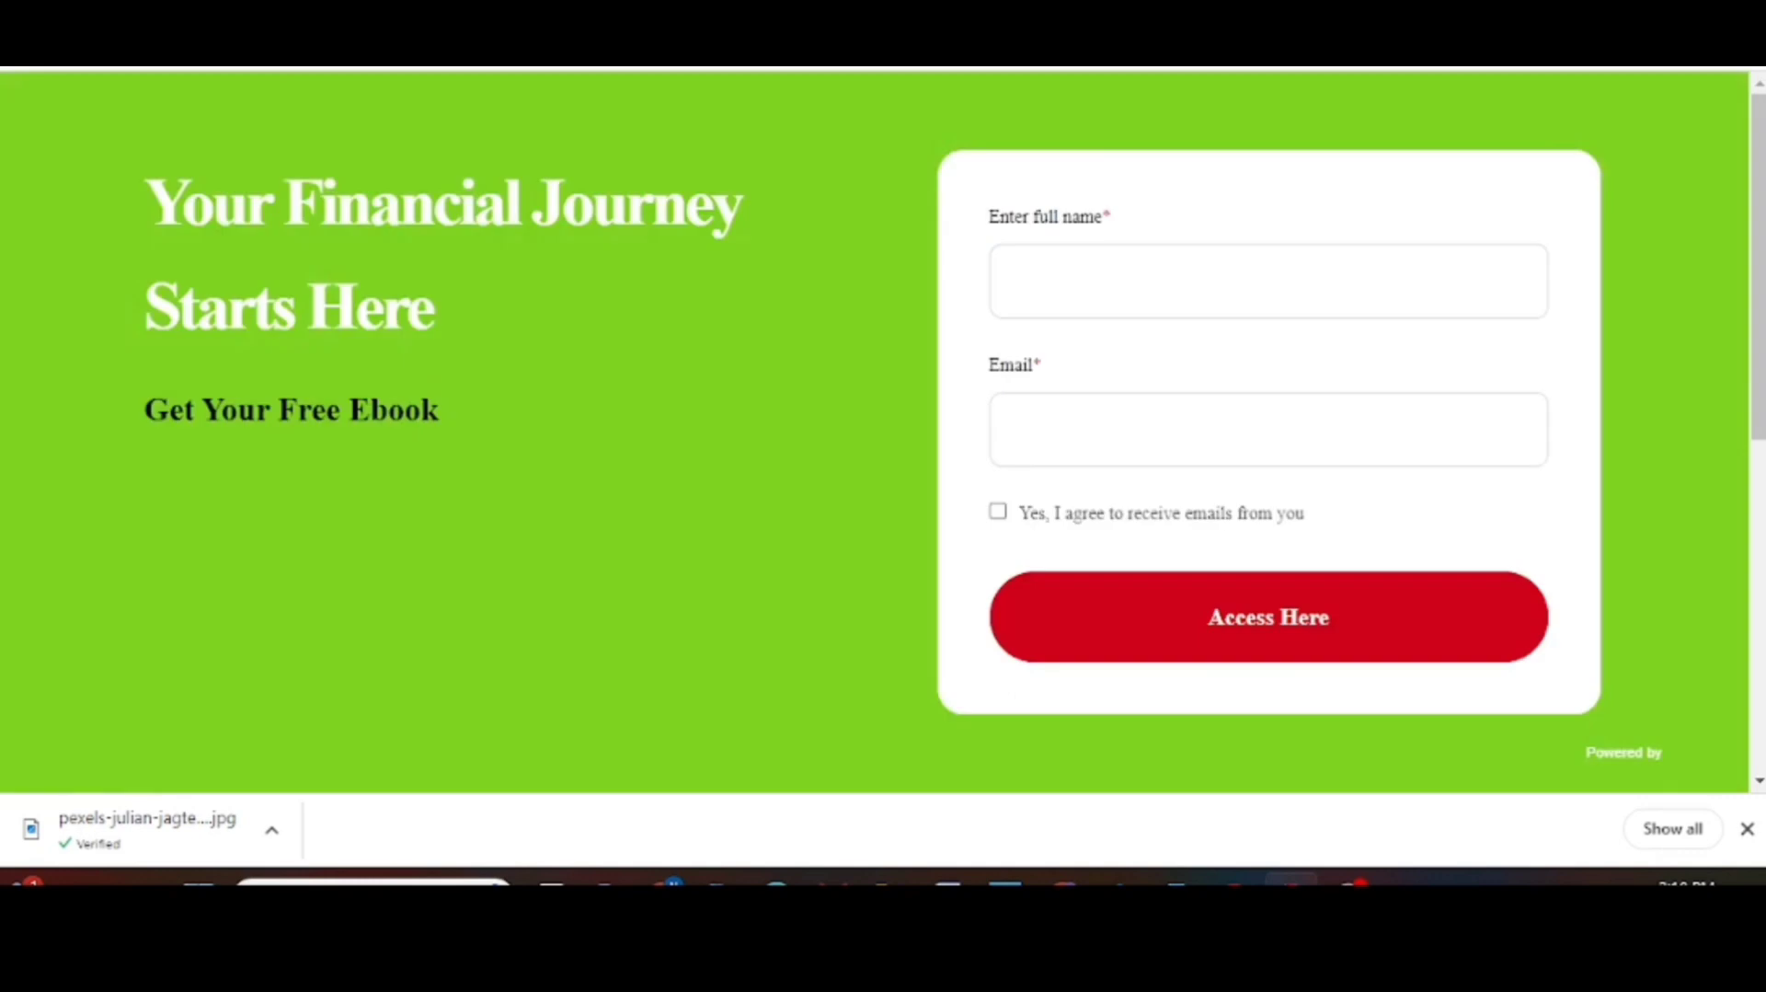
Step: Submit the live opt-in form with the subscriber's name, e-mail address and consent to receive emails, and look over the thank-you page
click(1158, 289)
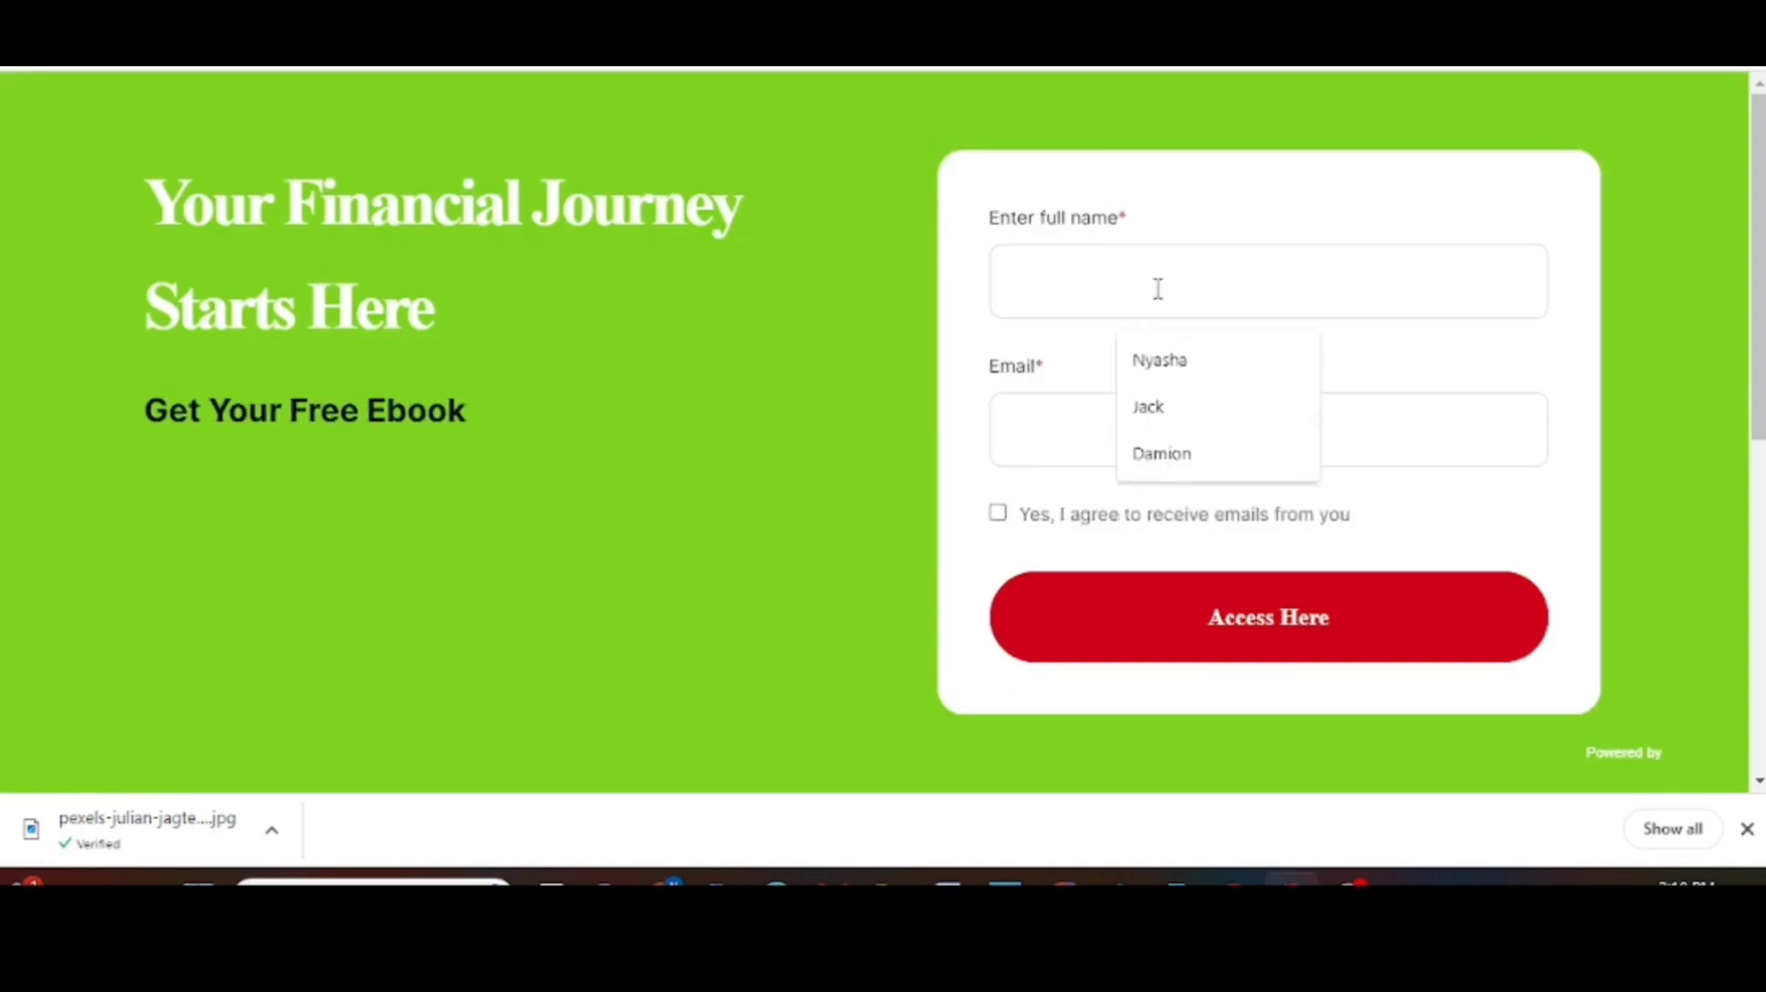
click(1160, 360)
click(1145, 430)
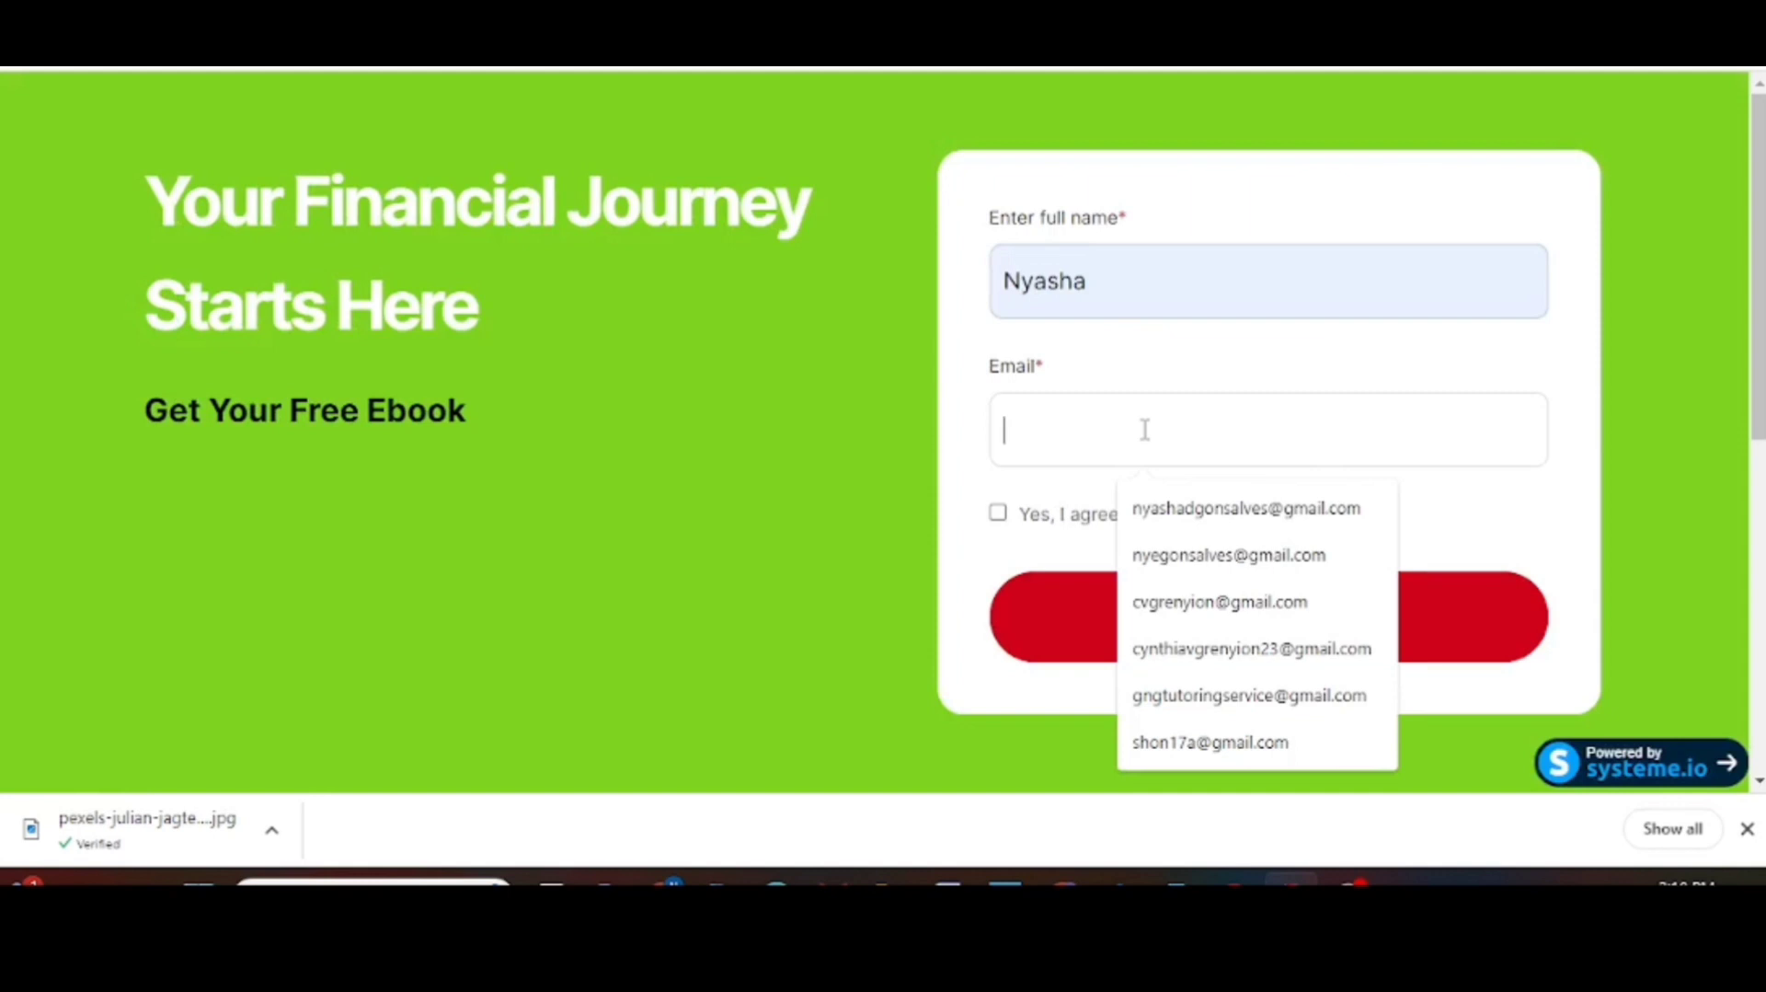
click(1150, 508)
click(999, 512)
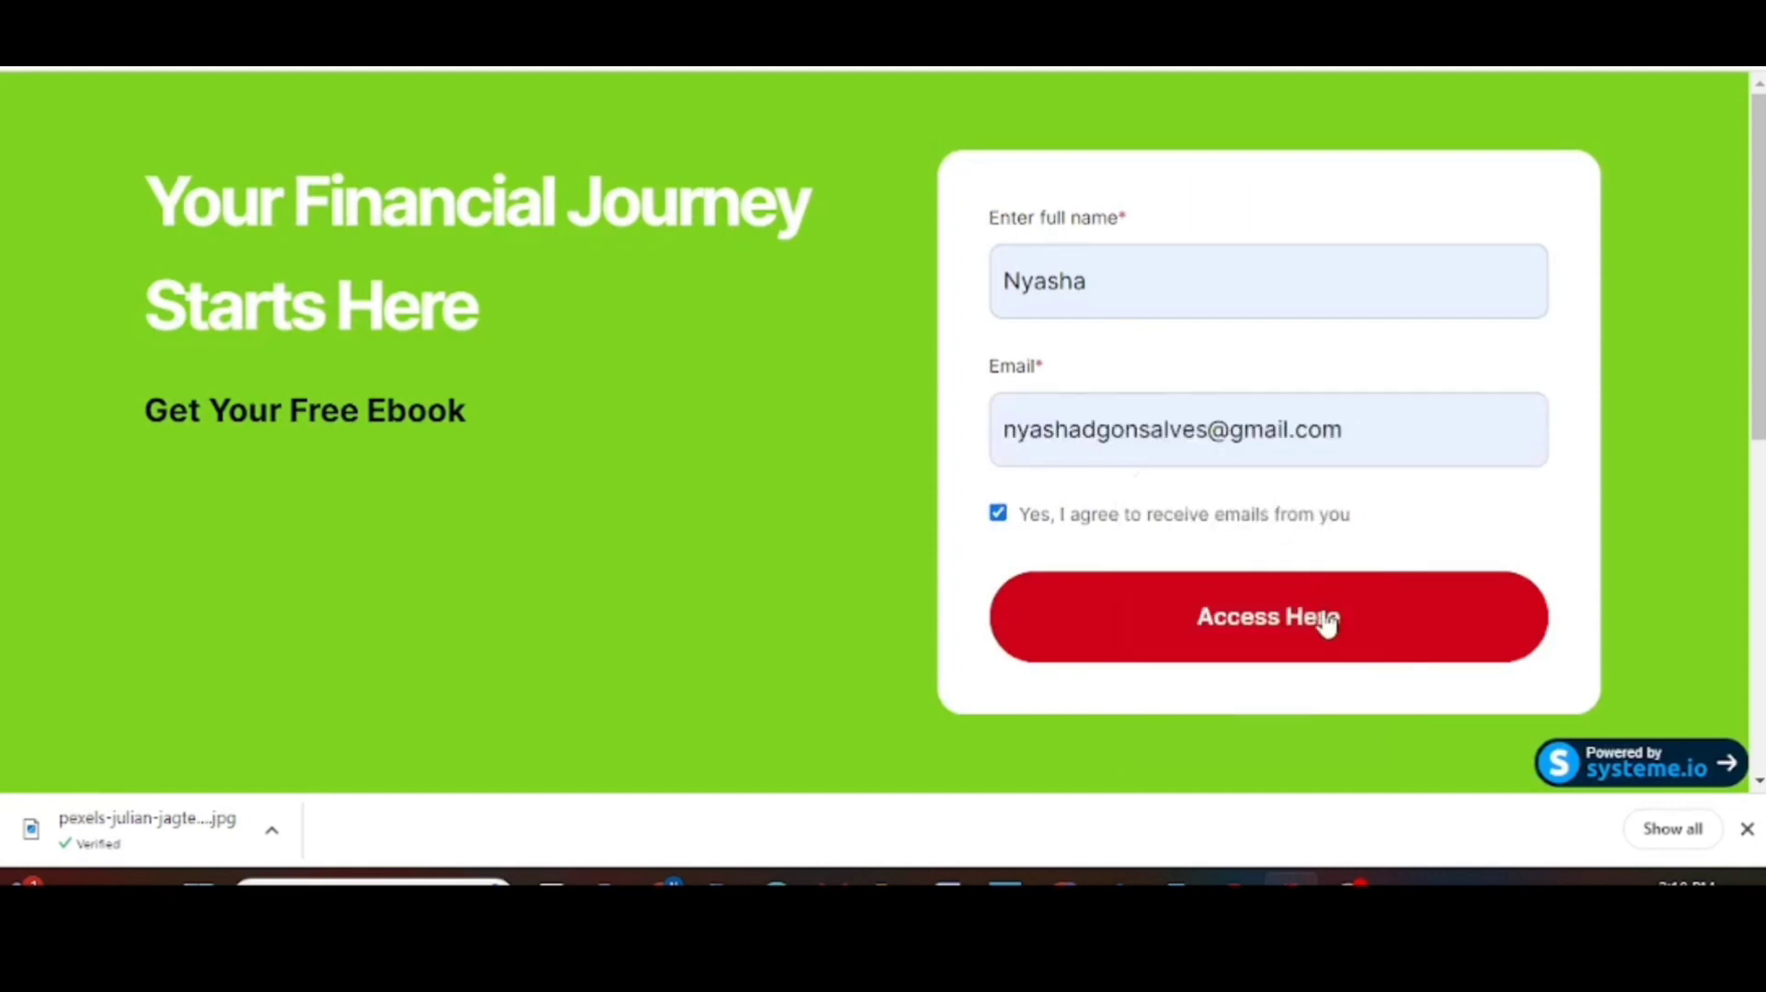
click(1326, 622)
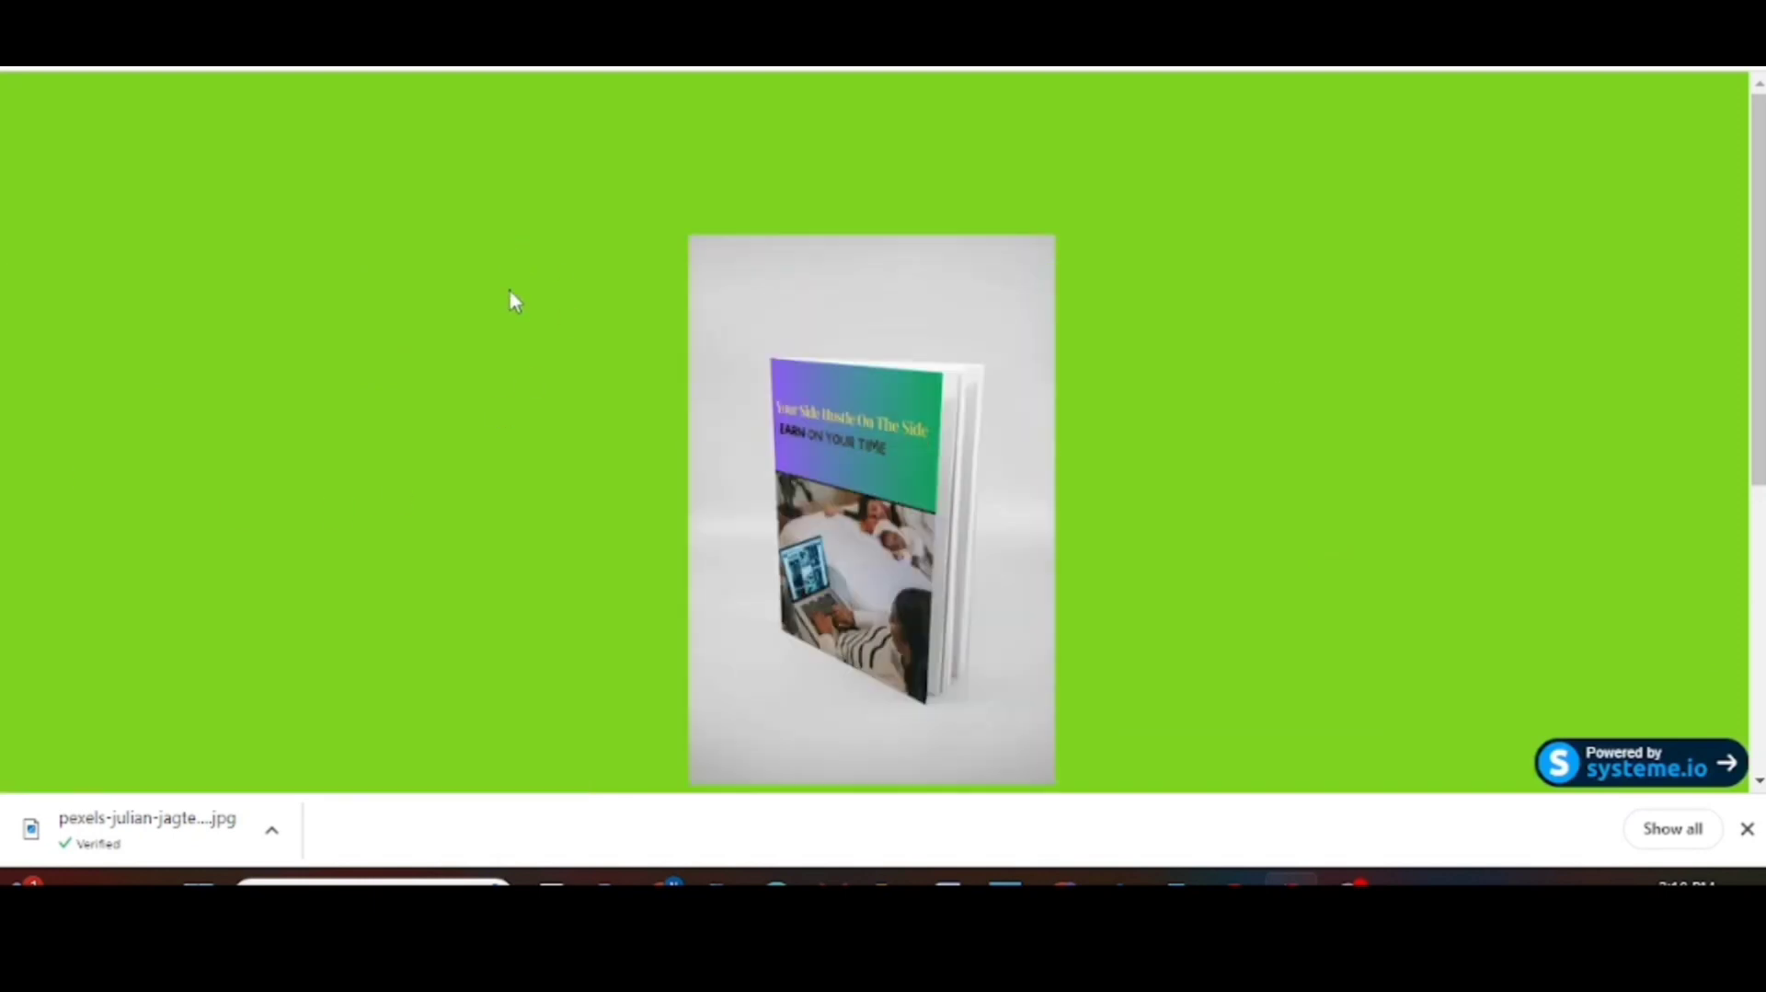
scroll(518, 311, down, 5)
scroll(521, 313, up, 5)
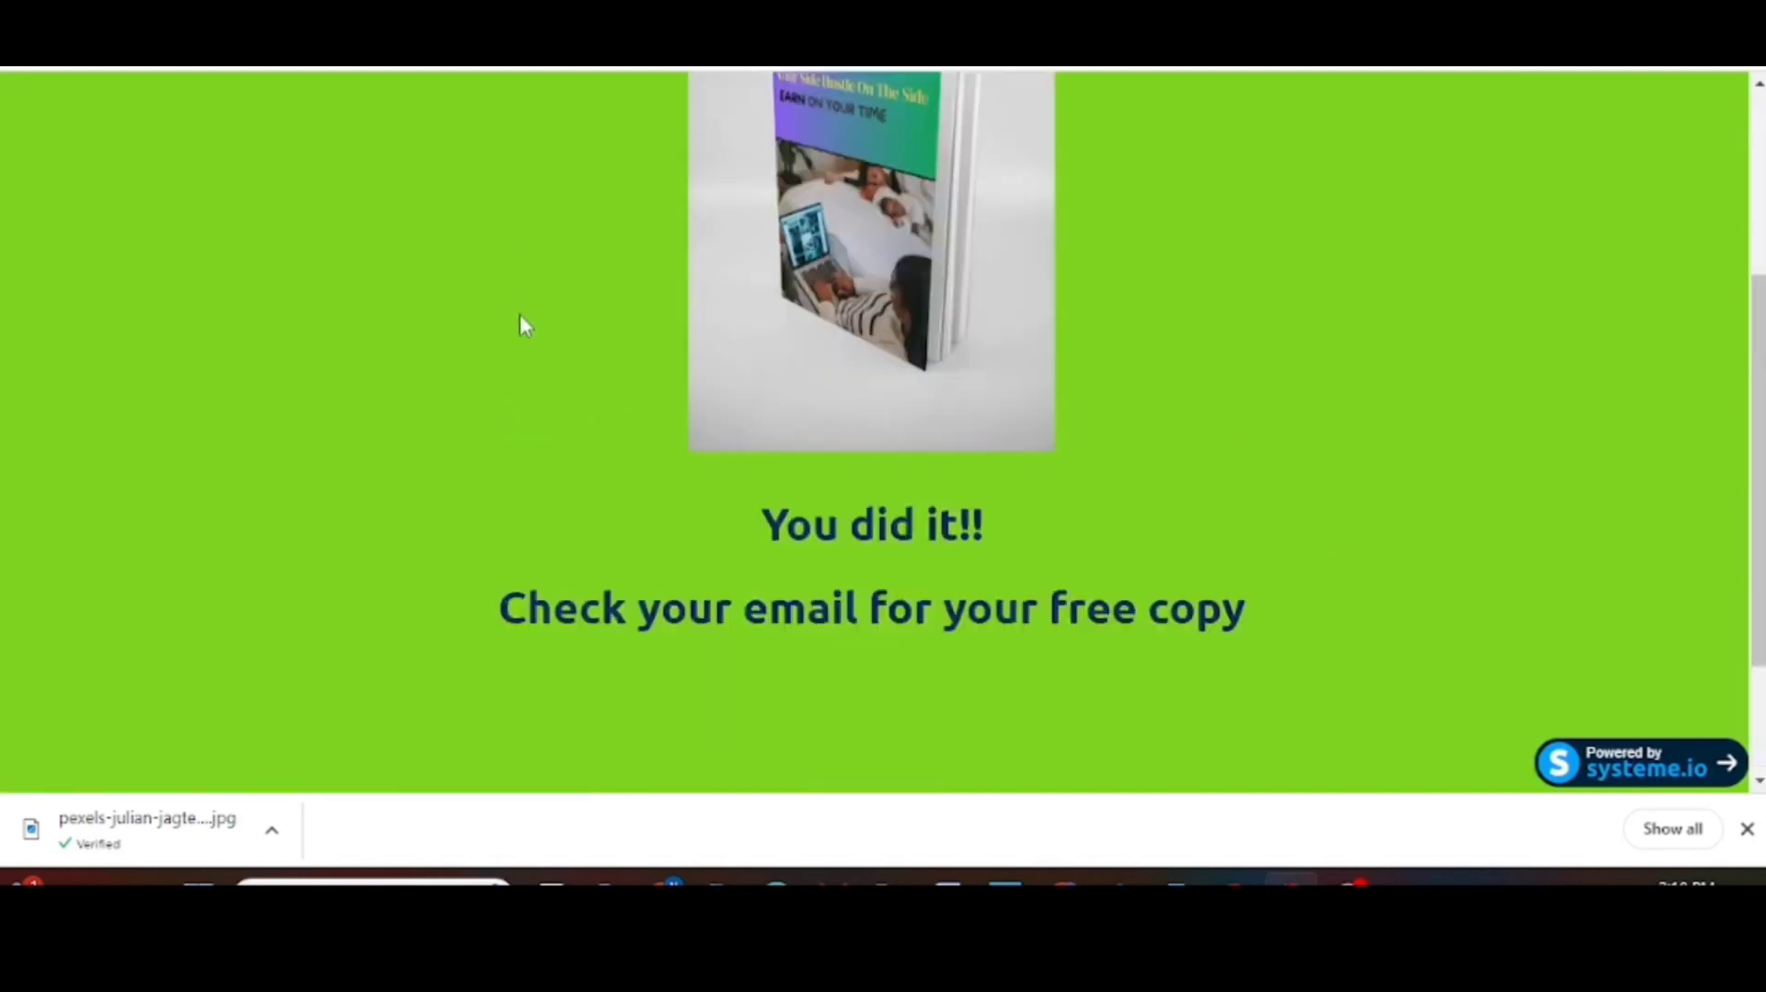